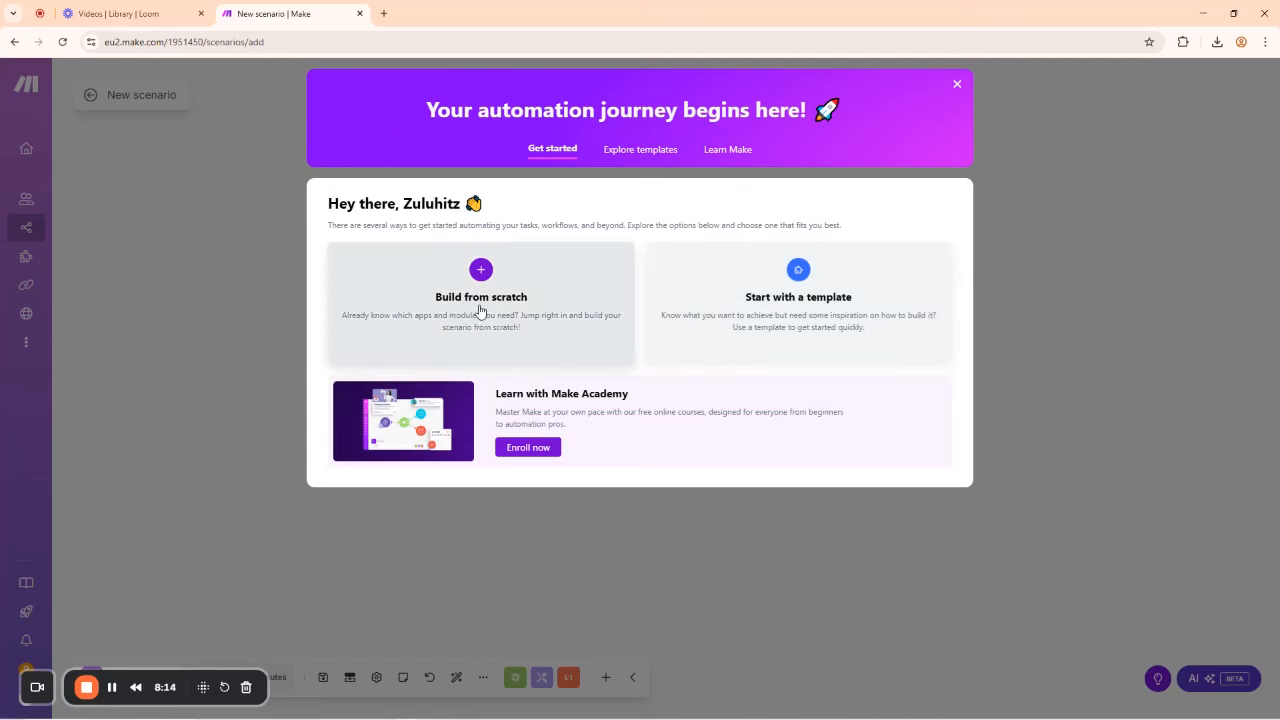
Step: Start a blank Make scenario with the first module's app list open, then bring up PowerPoint
left_click(480, 311)
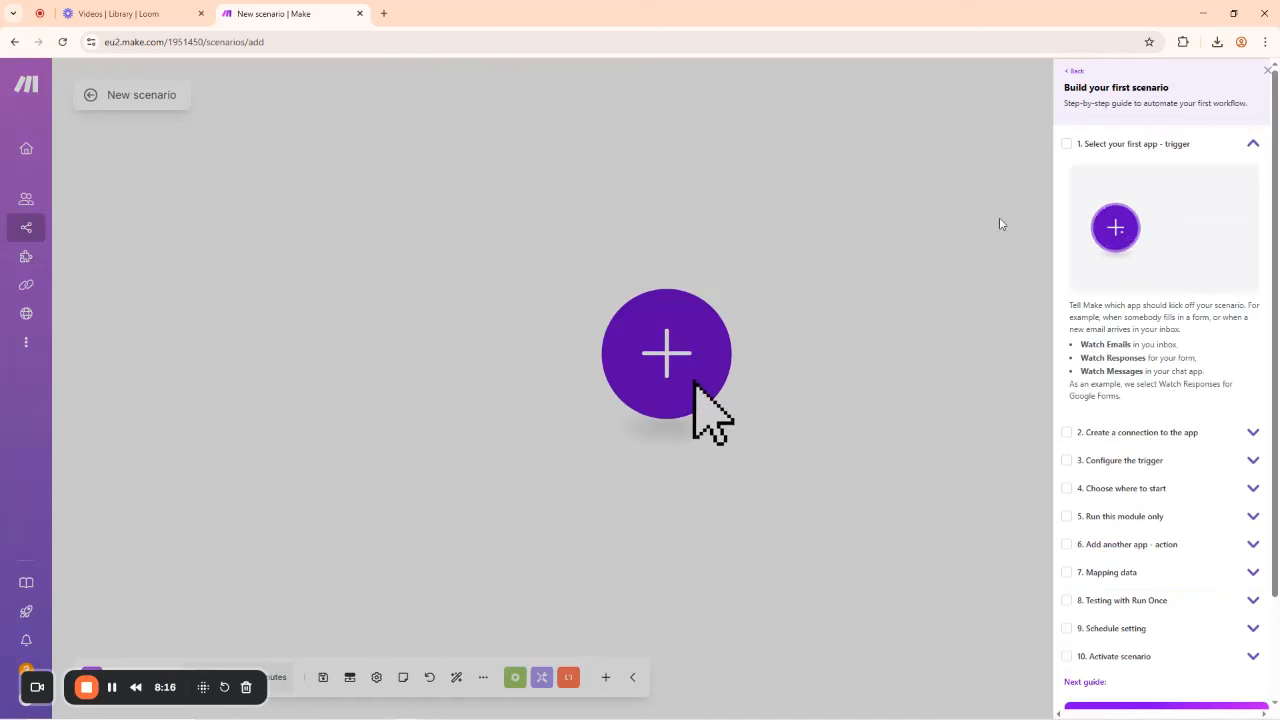
left_click(680, 355)
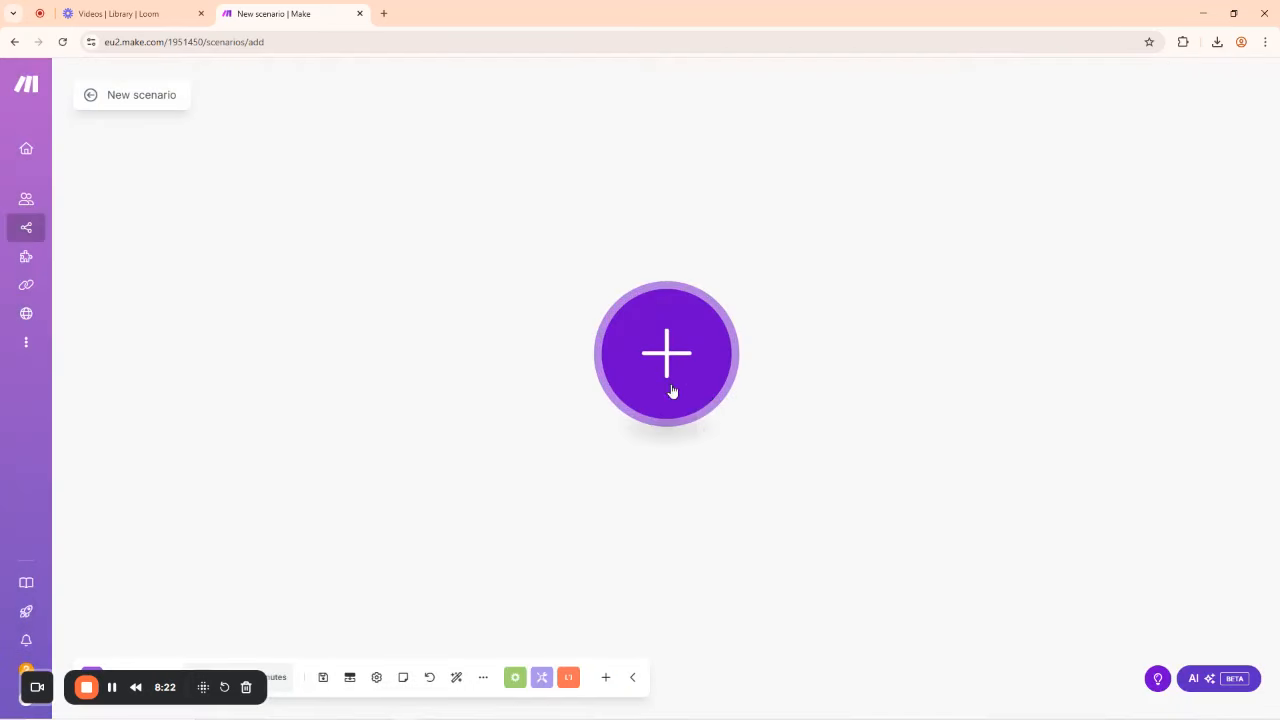
left_click(685, 362)
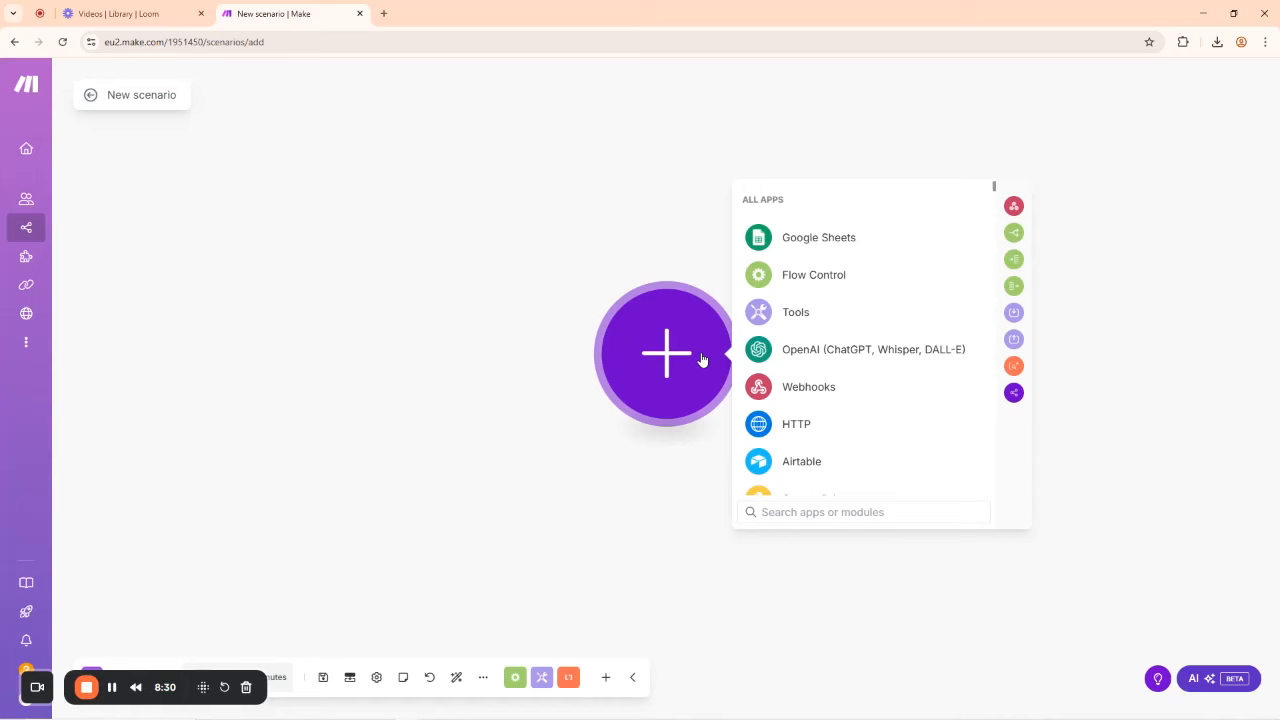
mouse_move(309, 705)
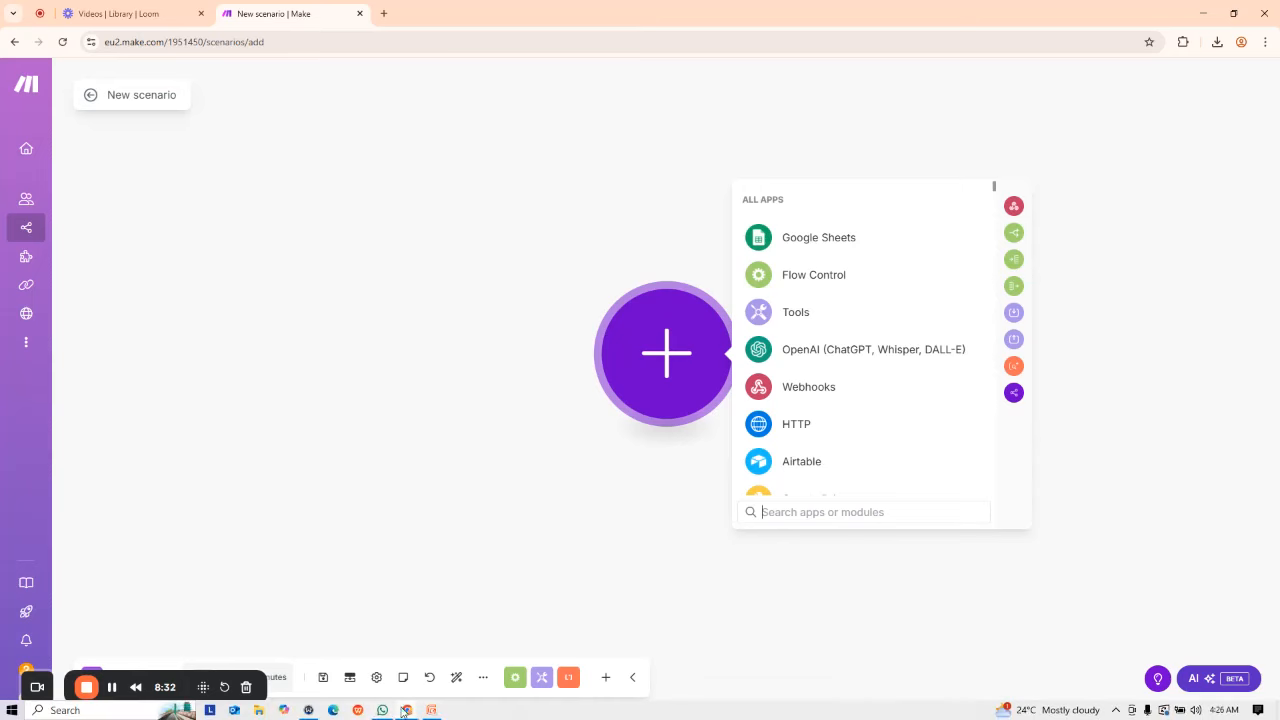
left_click(431, 712)
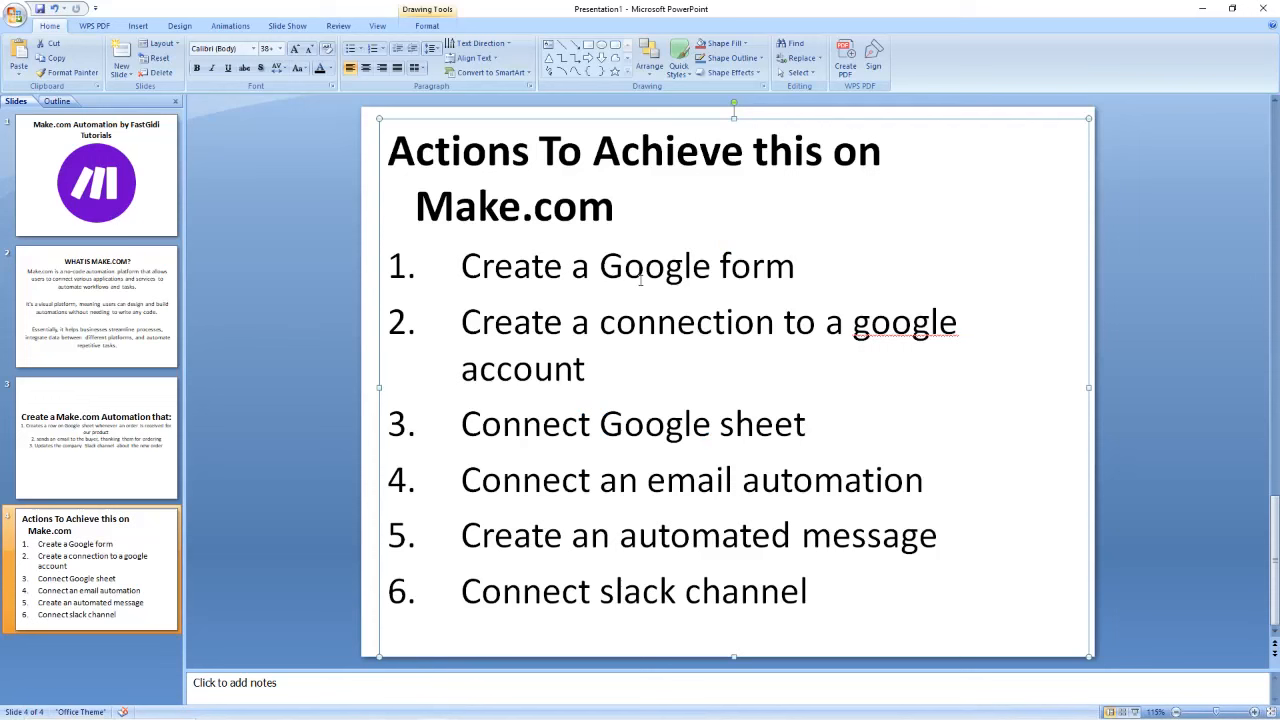
Step: Minimize PowerPoint to return to the Make scenario's app list
left_click(1205, 9)
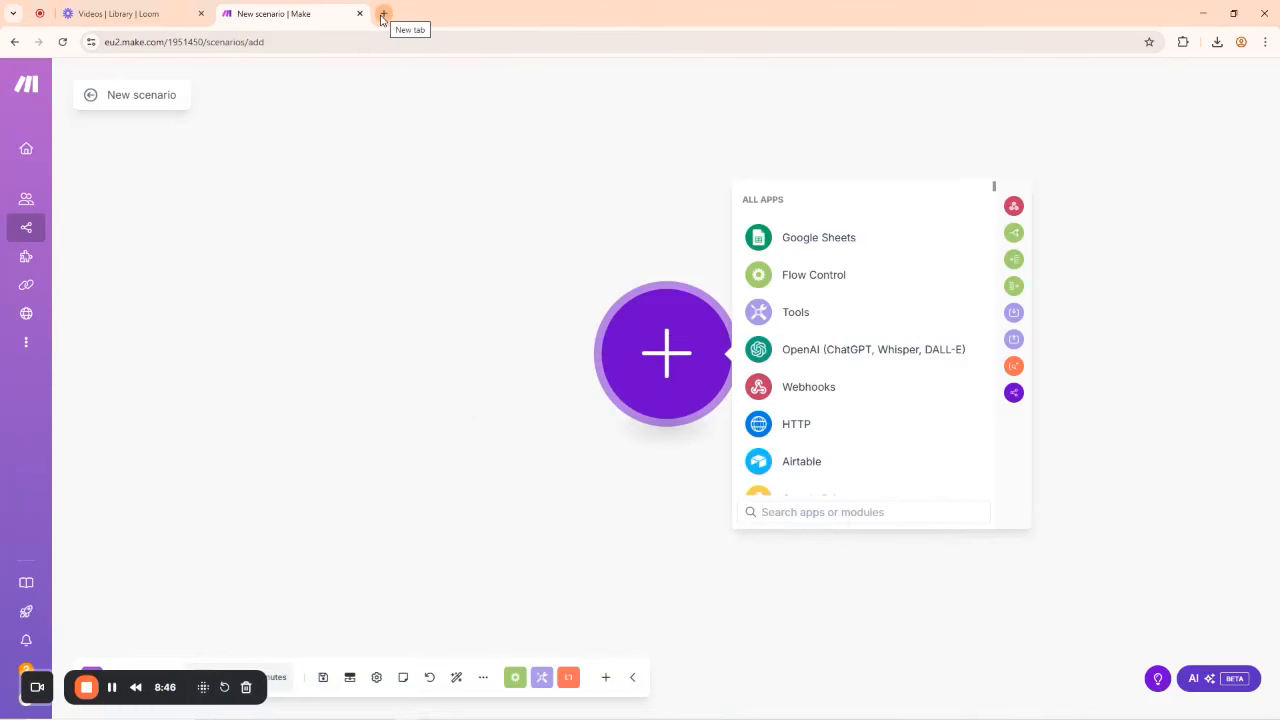
Step: Create a new blank form on Google Forms in a new browser tab
left_click(382, 19)
type("FORMS")
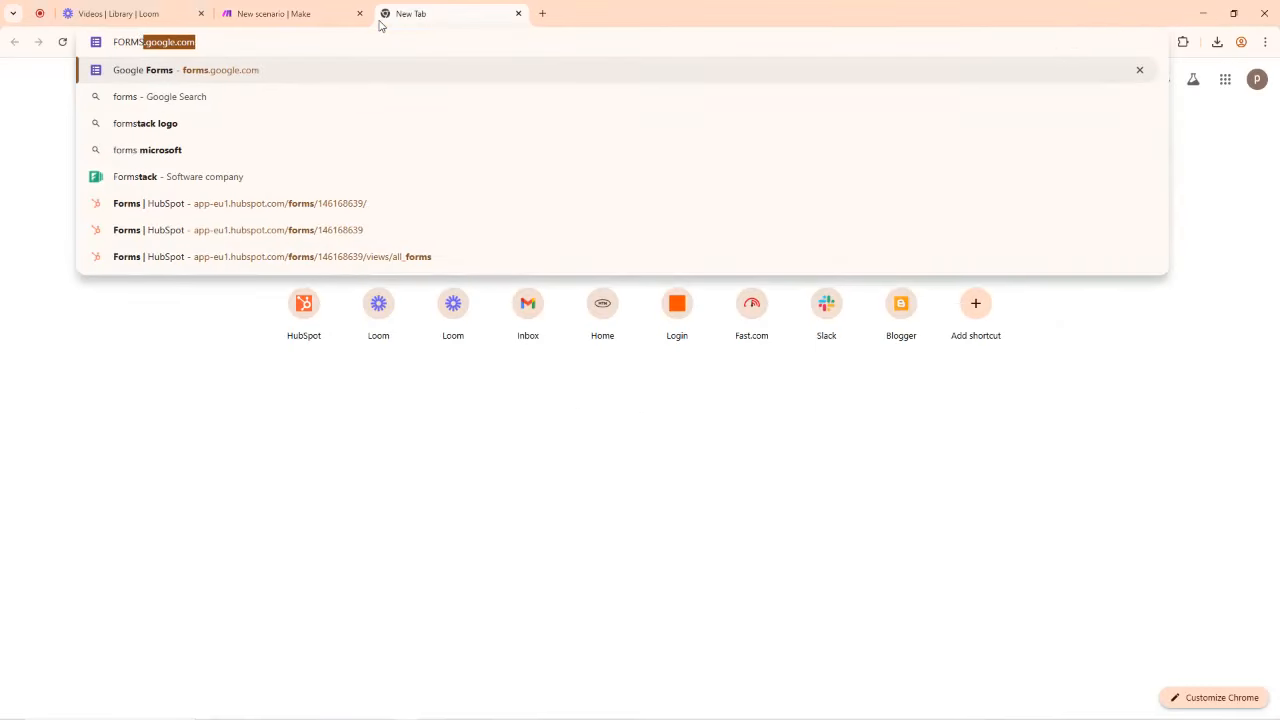
key("Return")
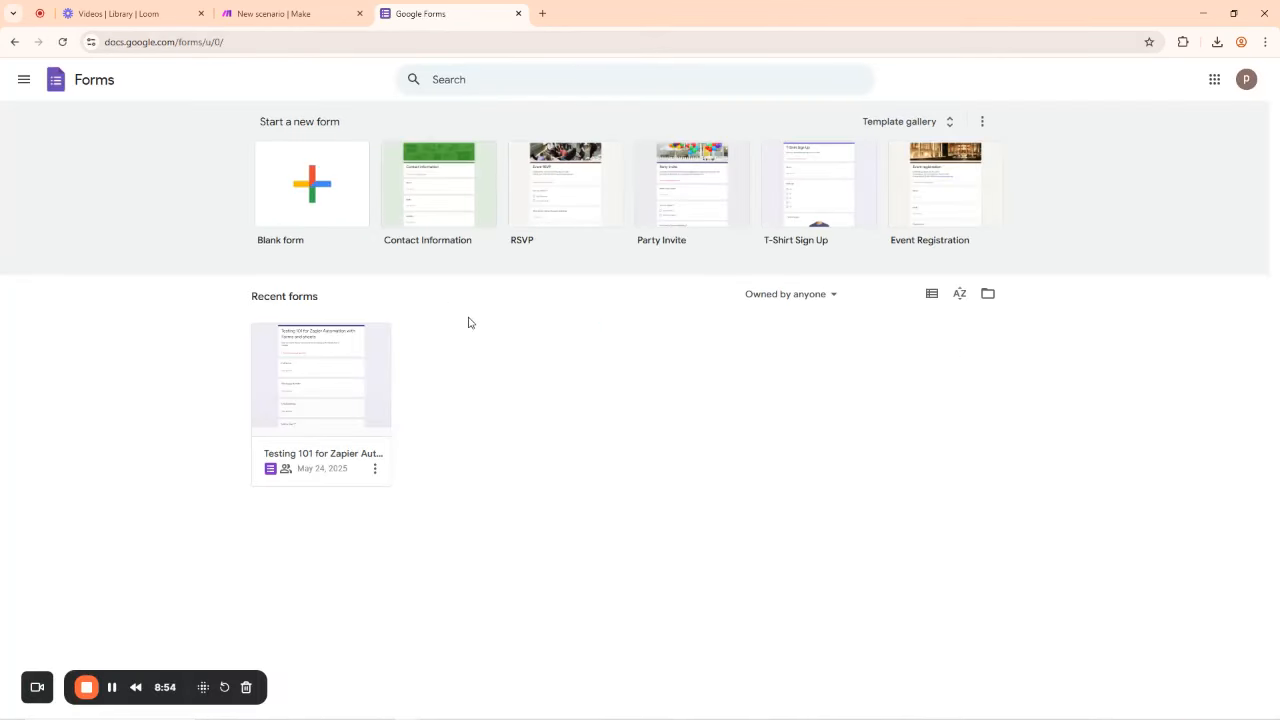
left_click(310, 201)
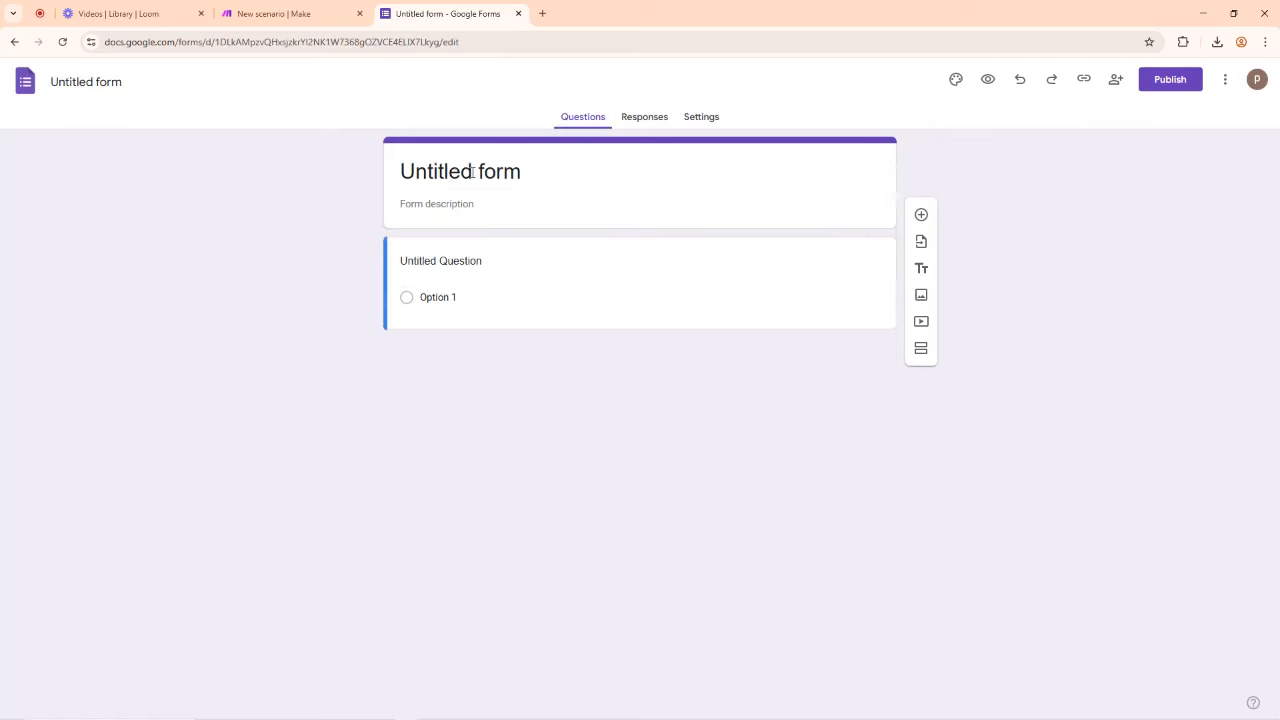
Step: Title the form 'Make.com Automation Service' and dismiss the access management tip
left_click(483, 170)
key("ctrl+a")
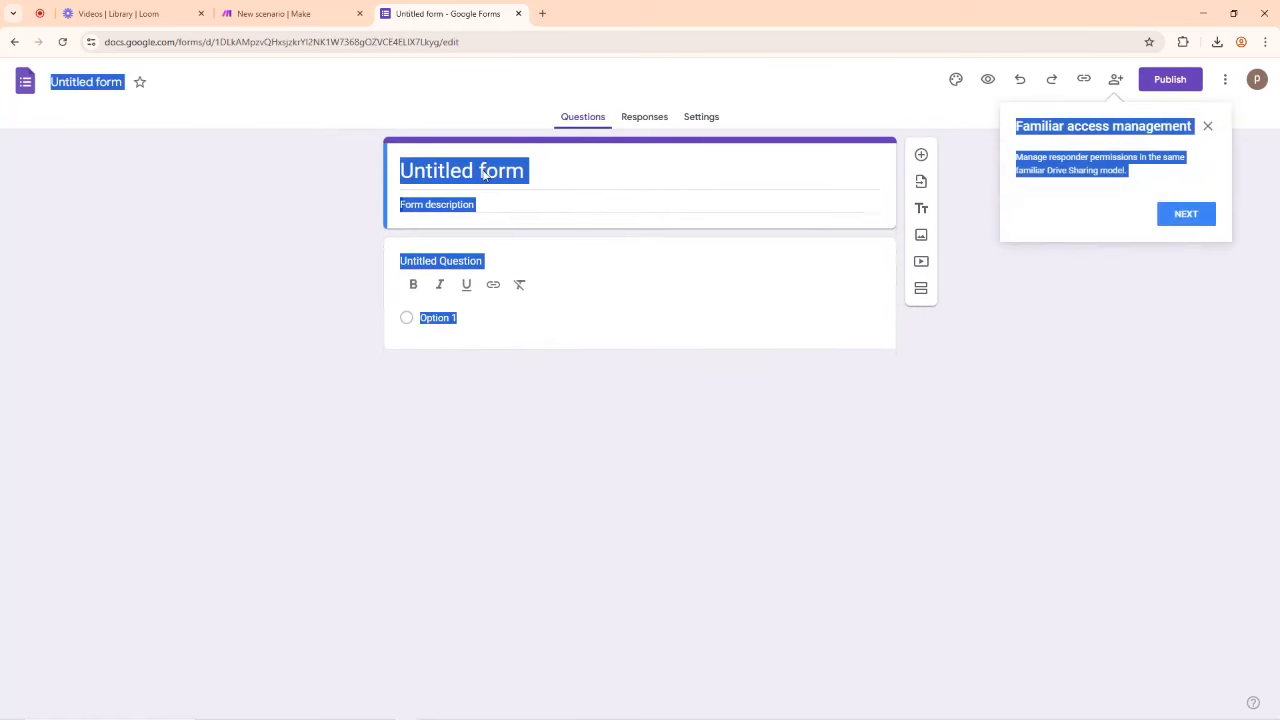
left_click(579, 176)
type("Make")
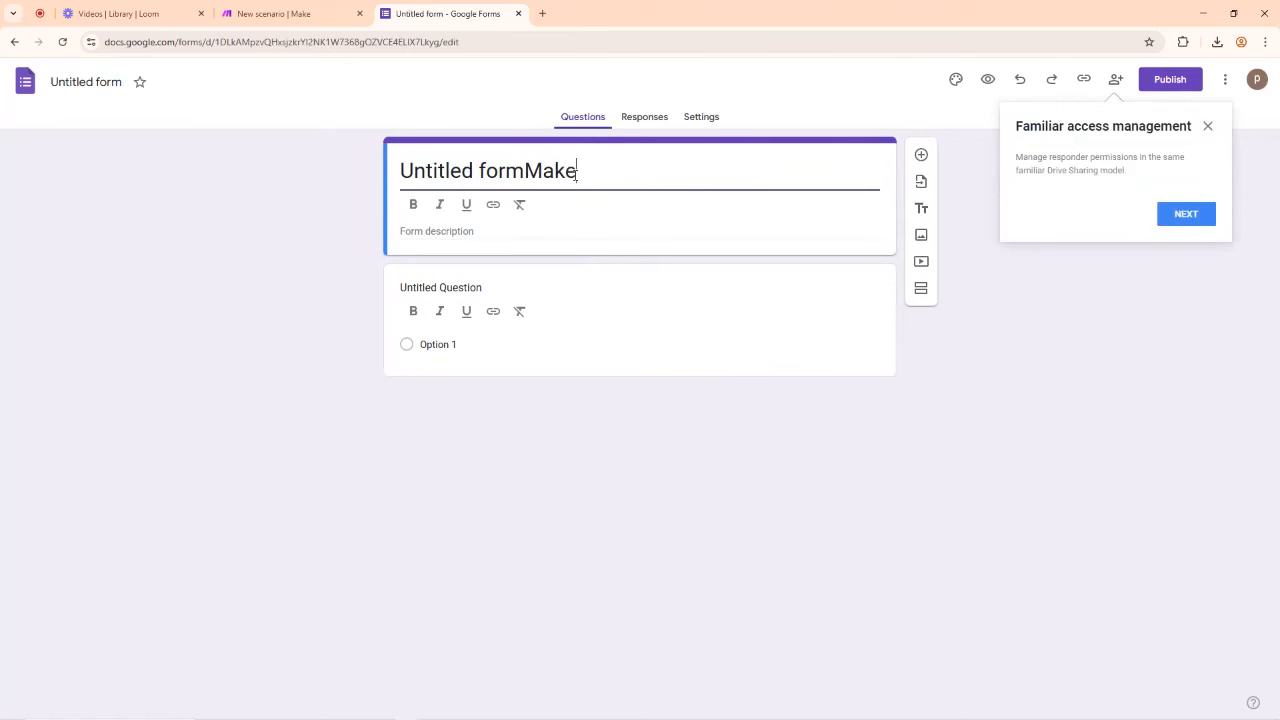
type(".com Au")
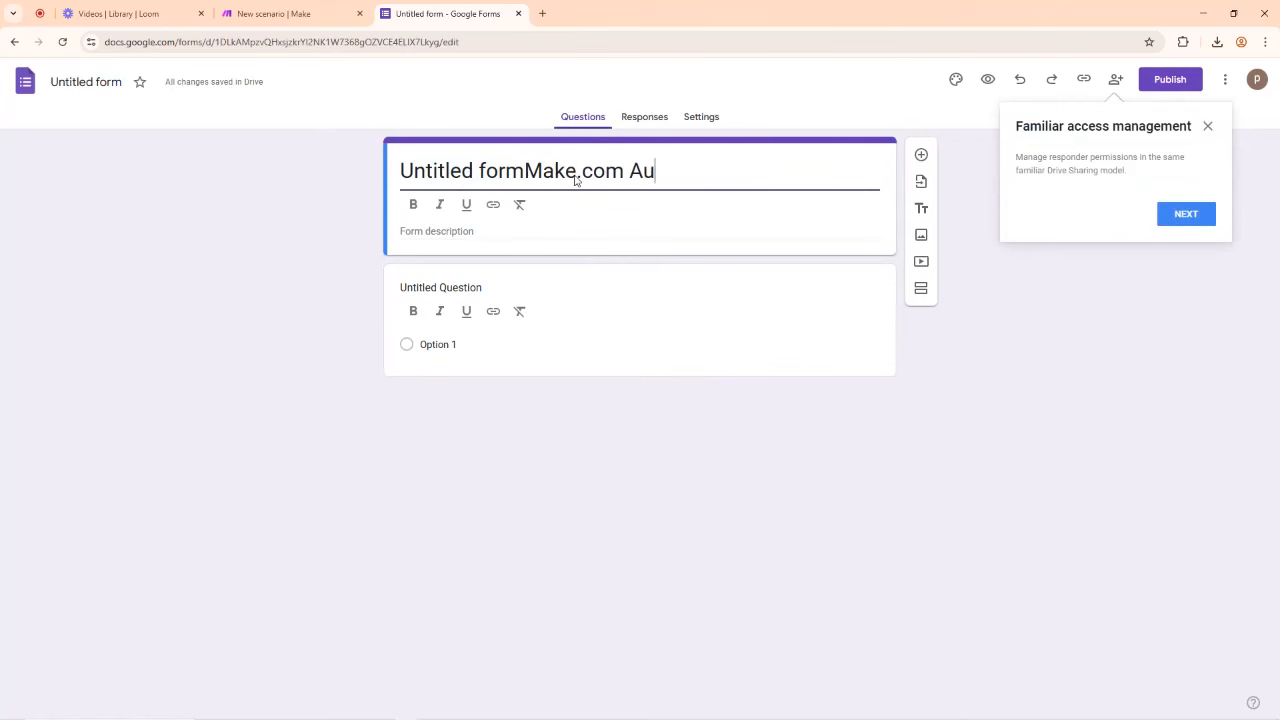
type("tomation ")
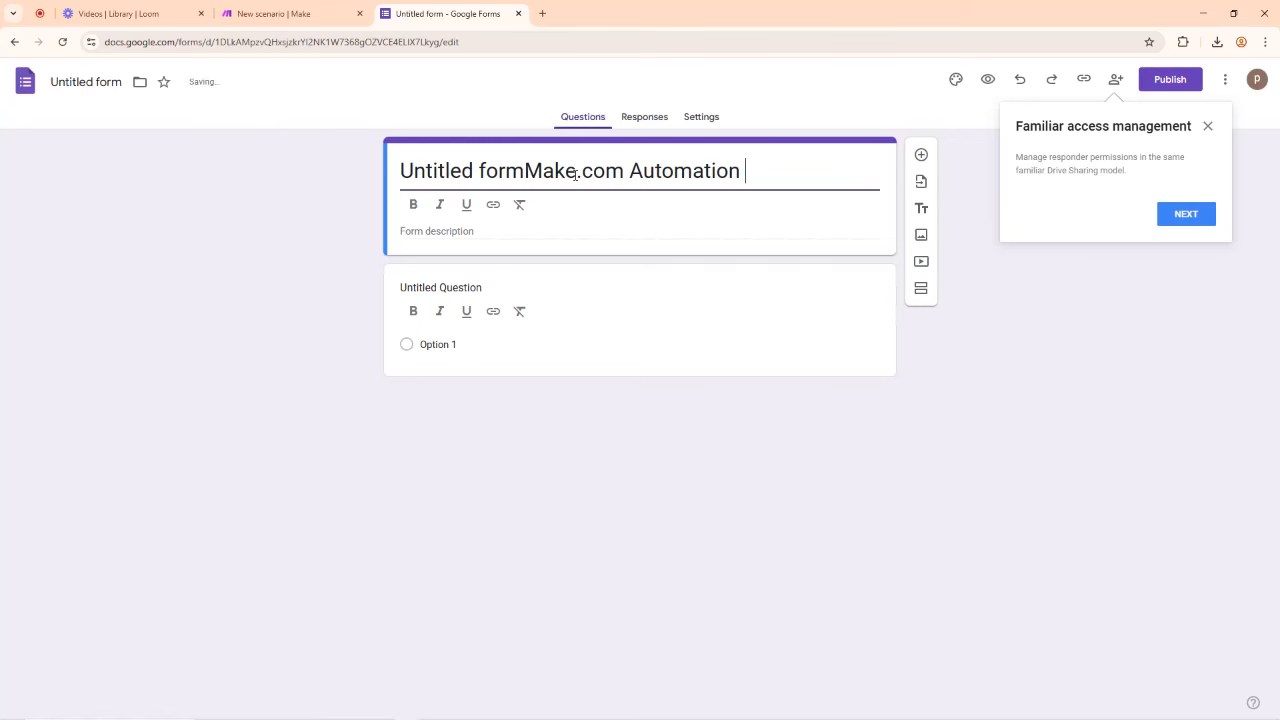
type("Service")
left_click(526, 170)
left_click_drag(526, 170, 374, 178)
key("BackSpace")
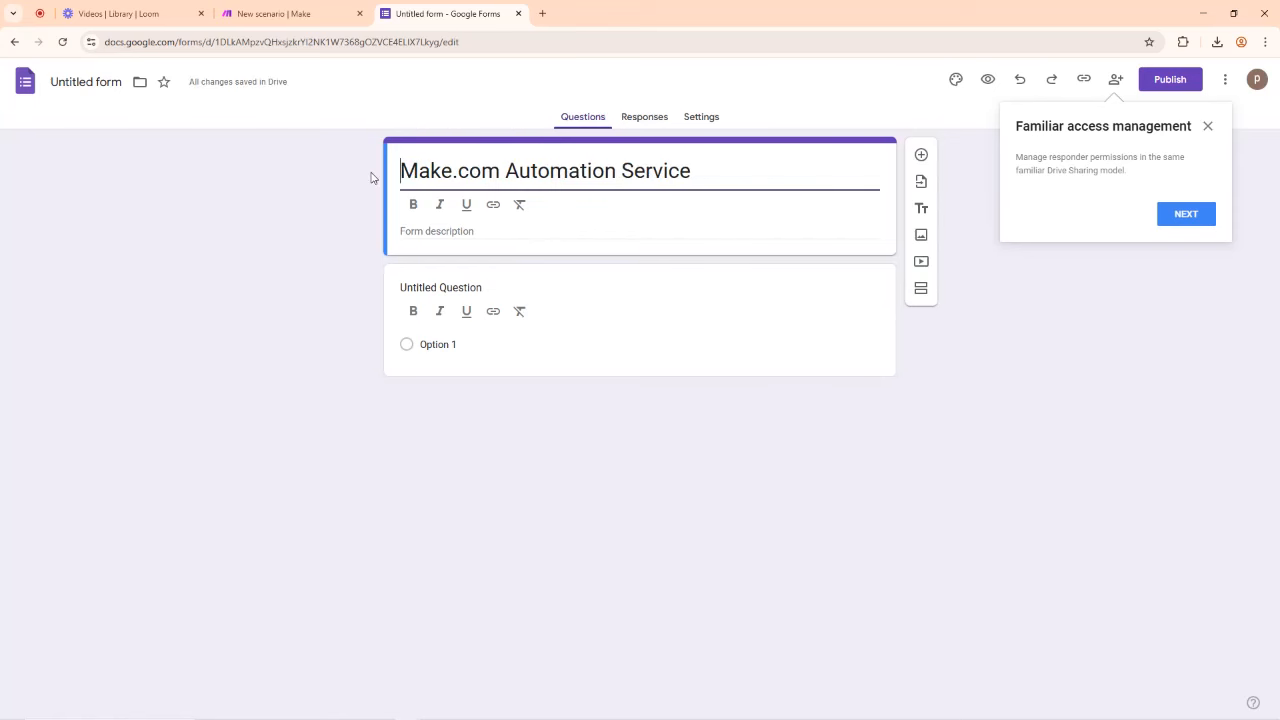
left_click(1206, 127)
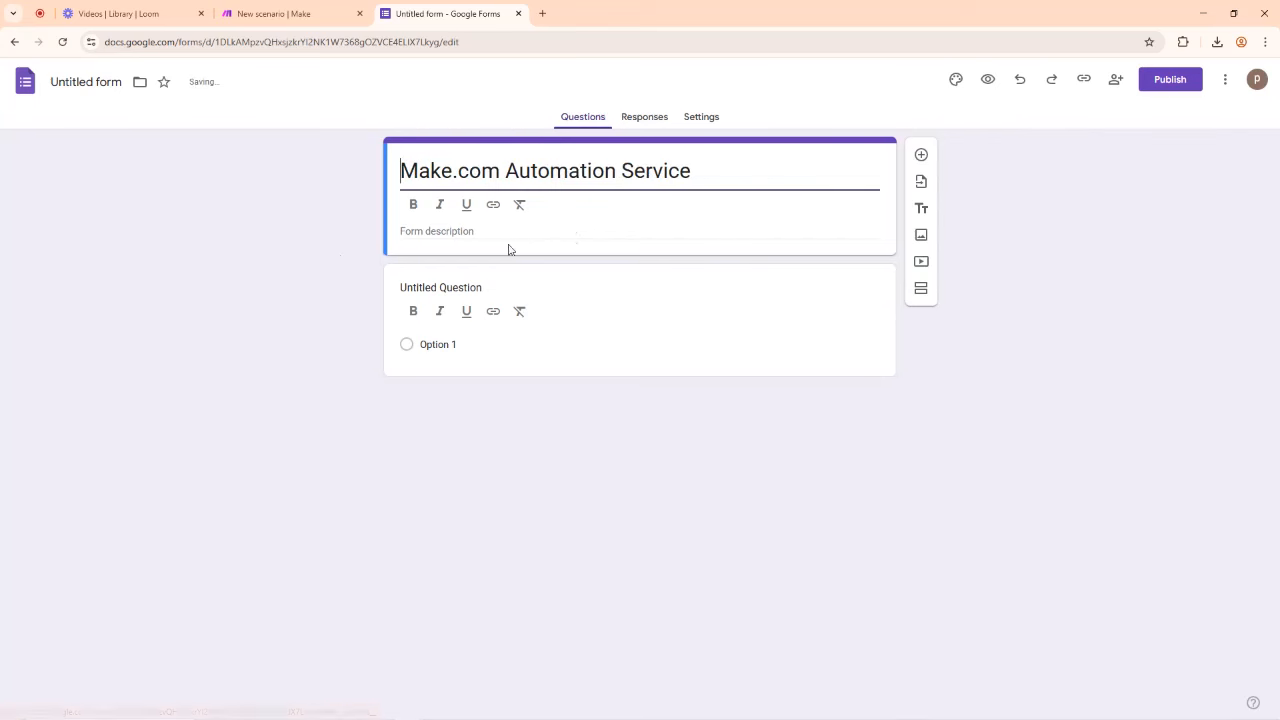
Step: Make the first question a required short-answer 'What is your Full Name'
left_click(435, 232)
left_click(434, 286)
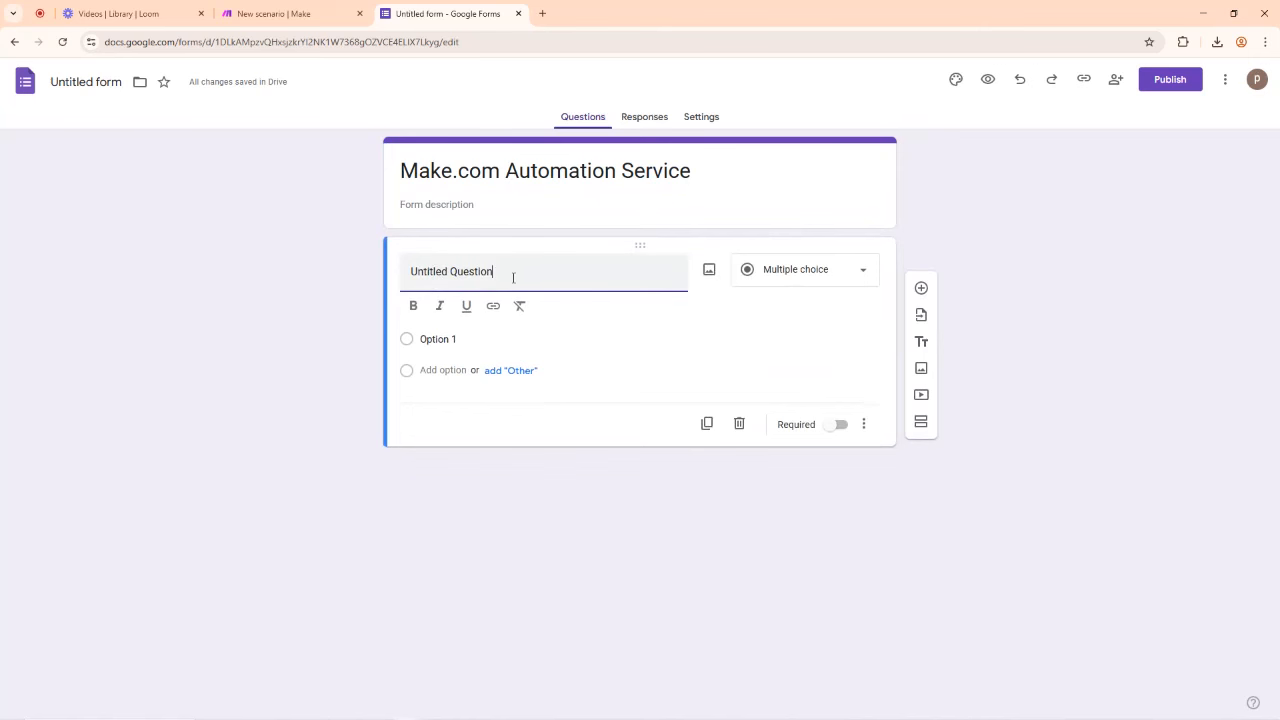
left_click_drag(513, 277, 401, 287)
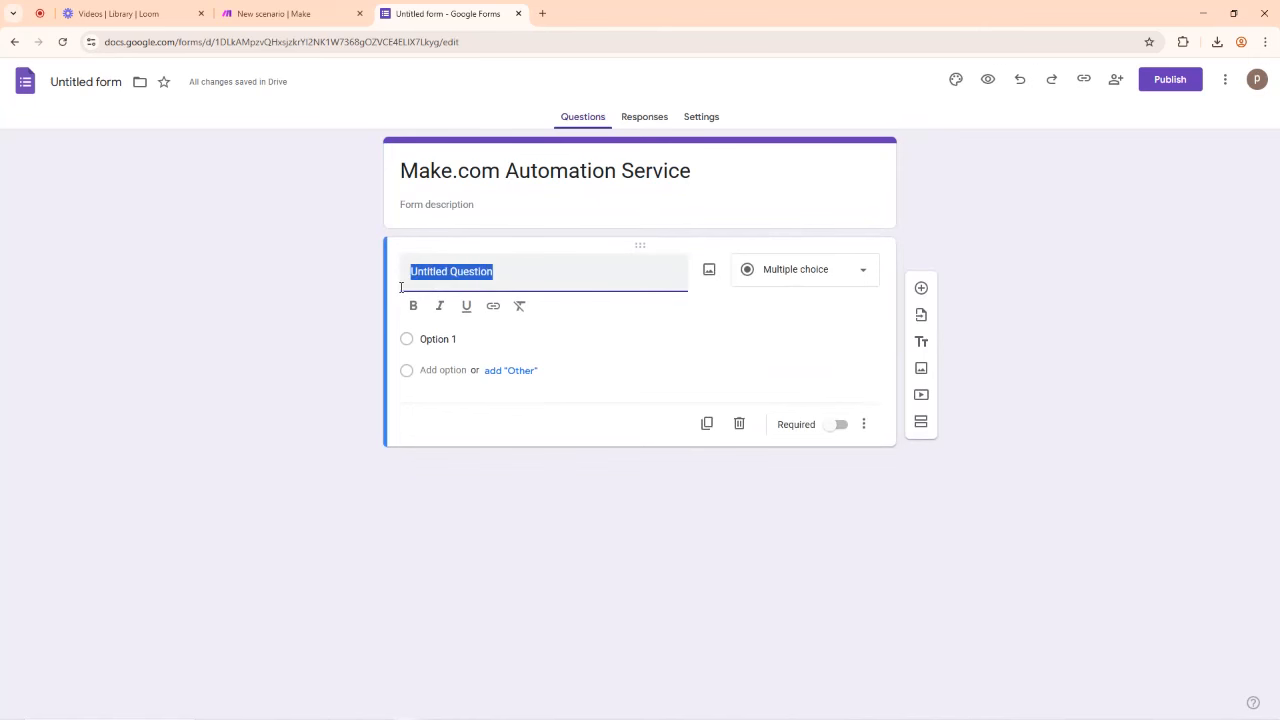
type("What is your")
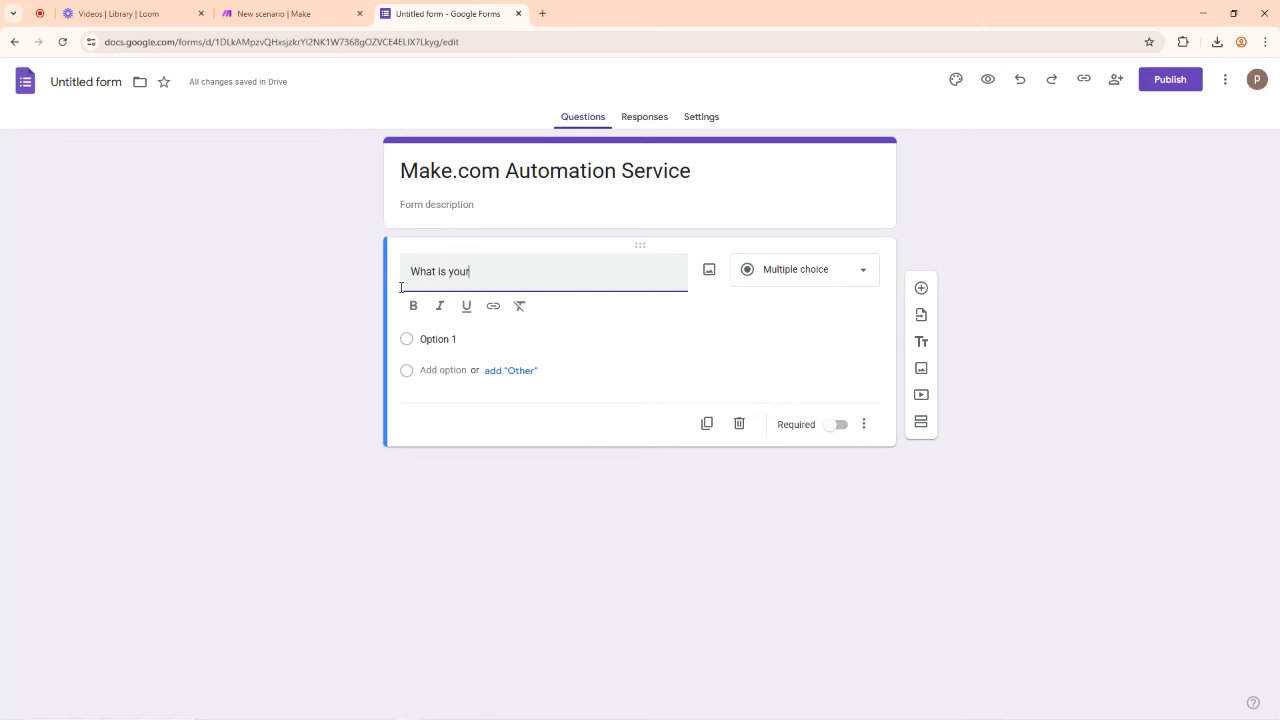
type(" Full Name?")
left_click(810, 272)
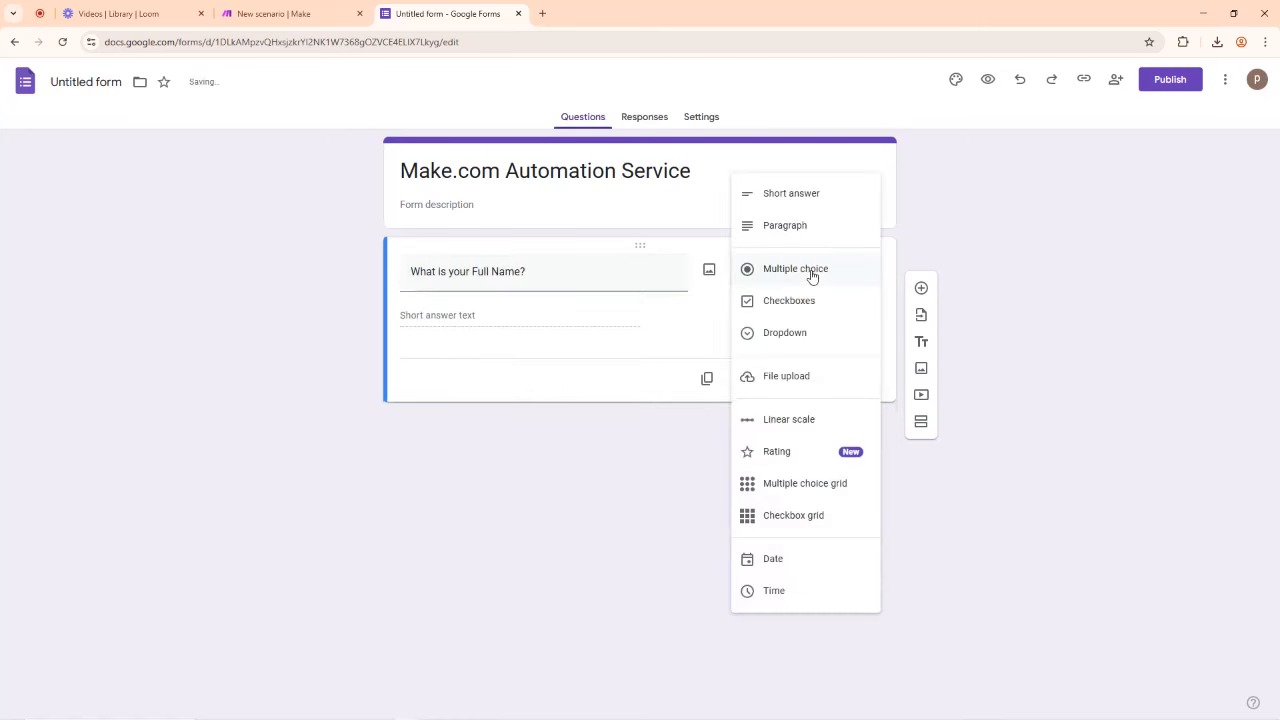
left_click(793, 197)
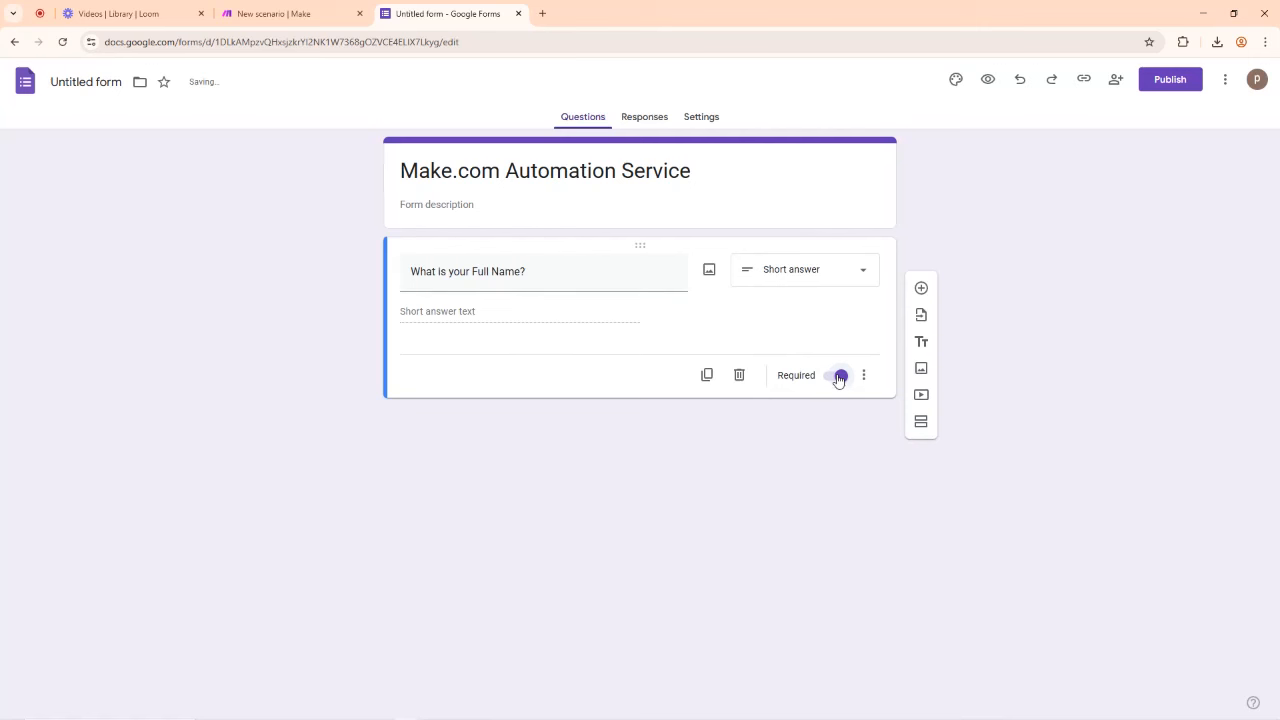
left_click(840, 377)
Step: Add a required short-answer question 'What is your Whatsapp Number'
left_click(921, 290)
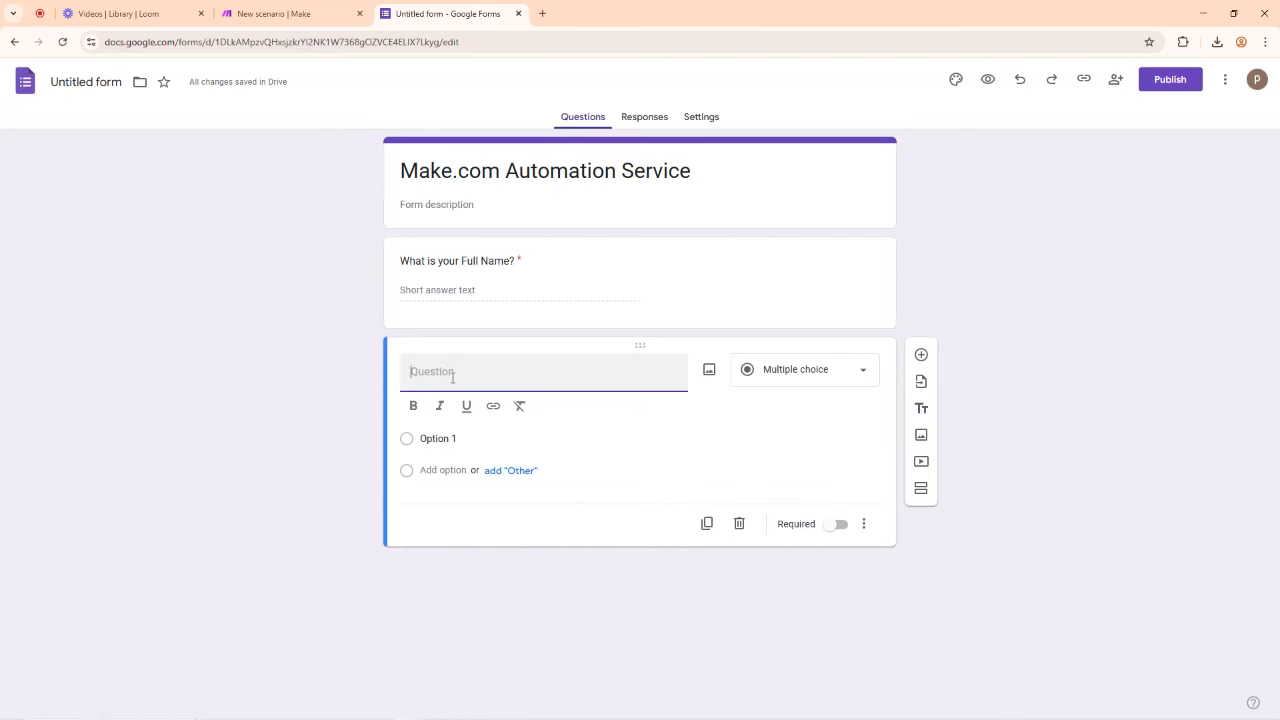
type("What is your Whatsapp Number")
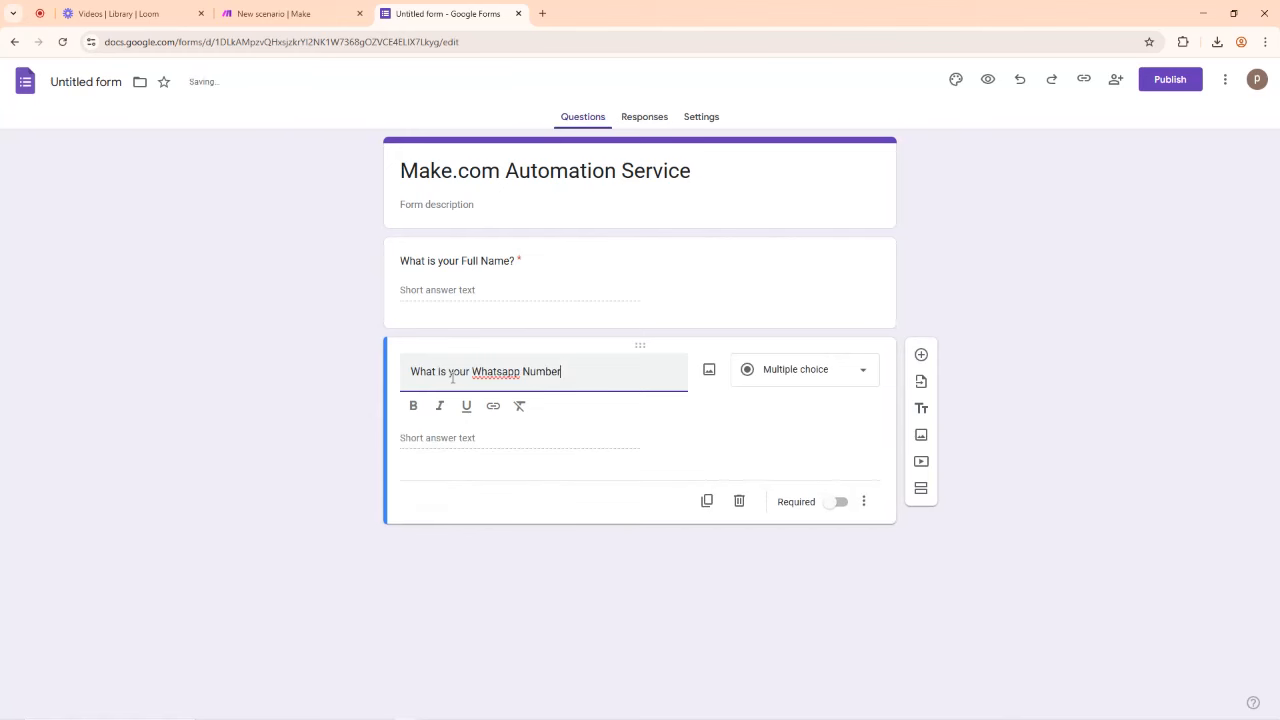
left_click(807, 370)
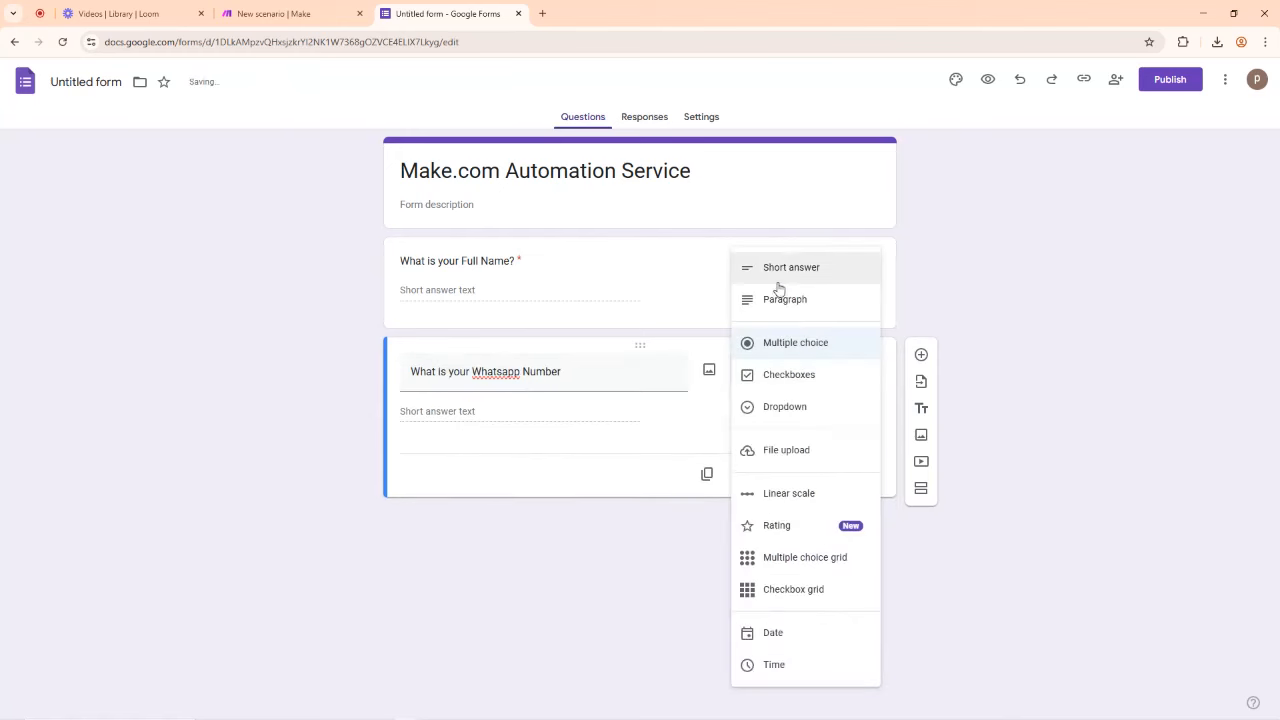
left_click(790, 278)
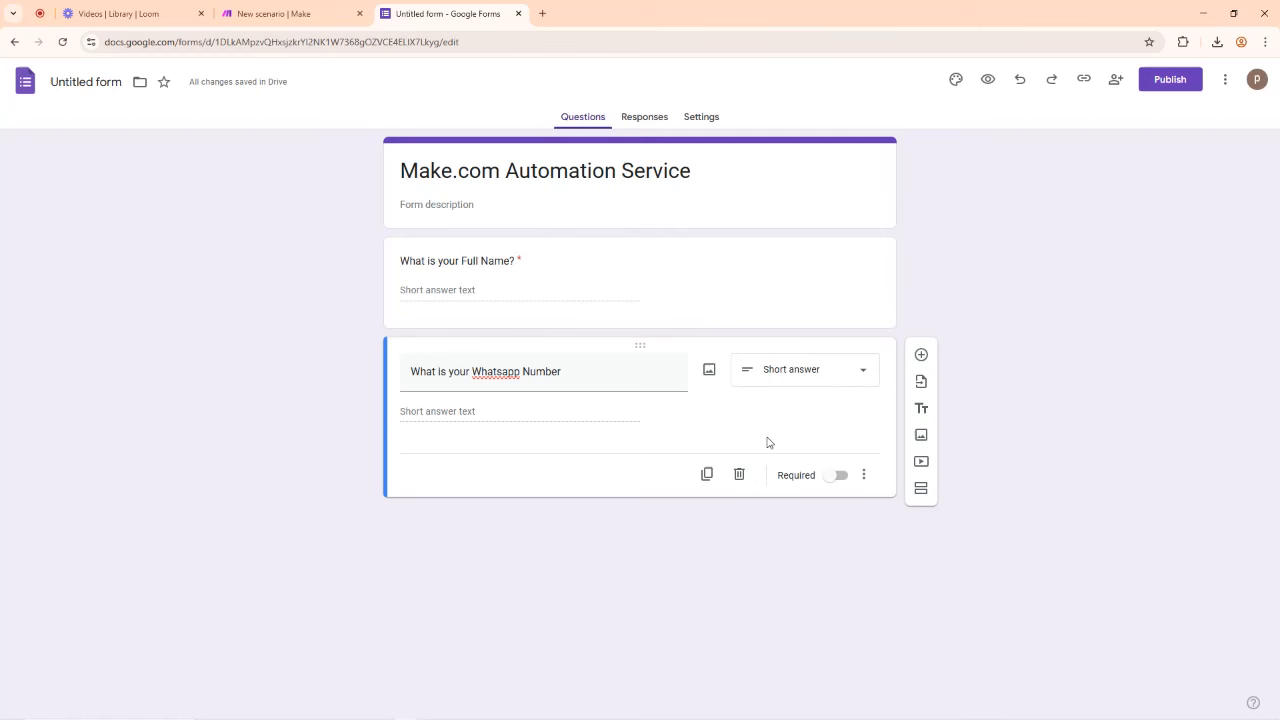
left_click(838, 476)
triple_click(507, 376)
right_click(507, 376)
left_click(505, 338)
Step: Add a required short-answer question asking for the email address
left_click(922, 357)
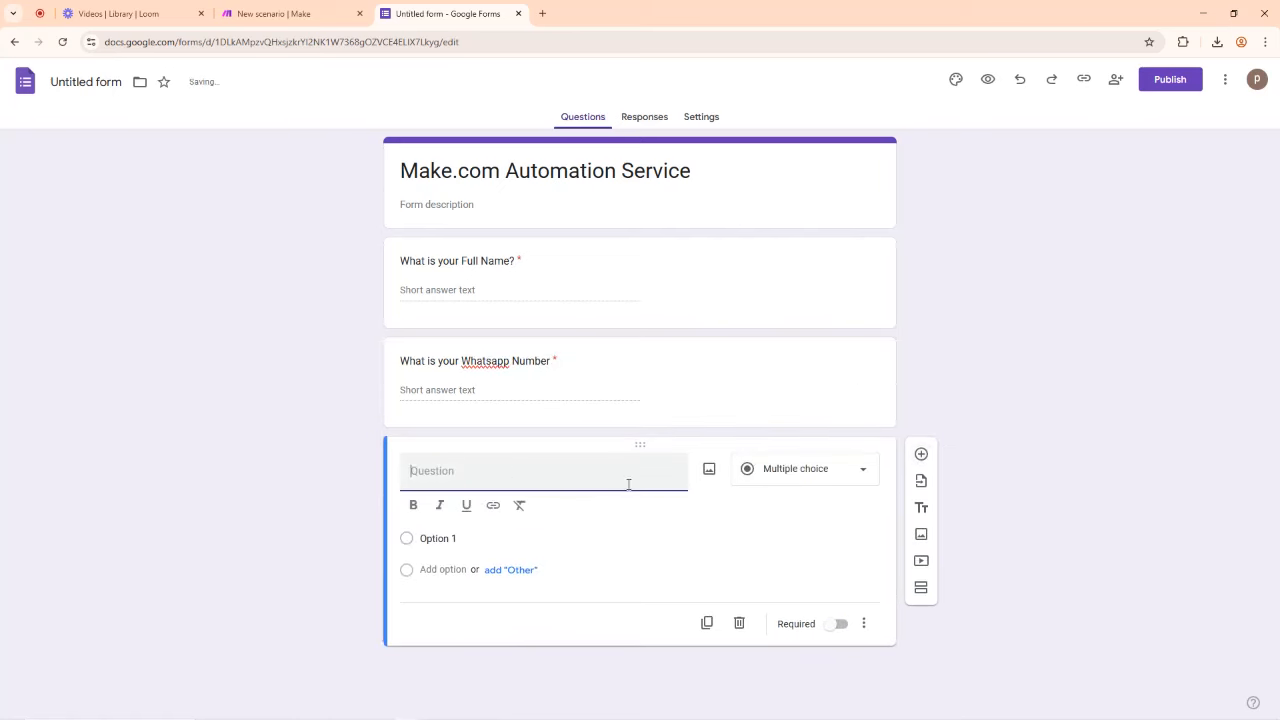
type("What is your E")
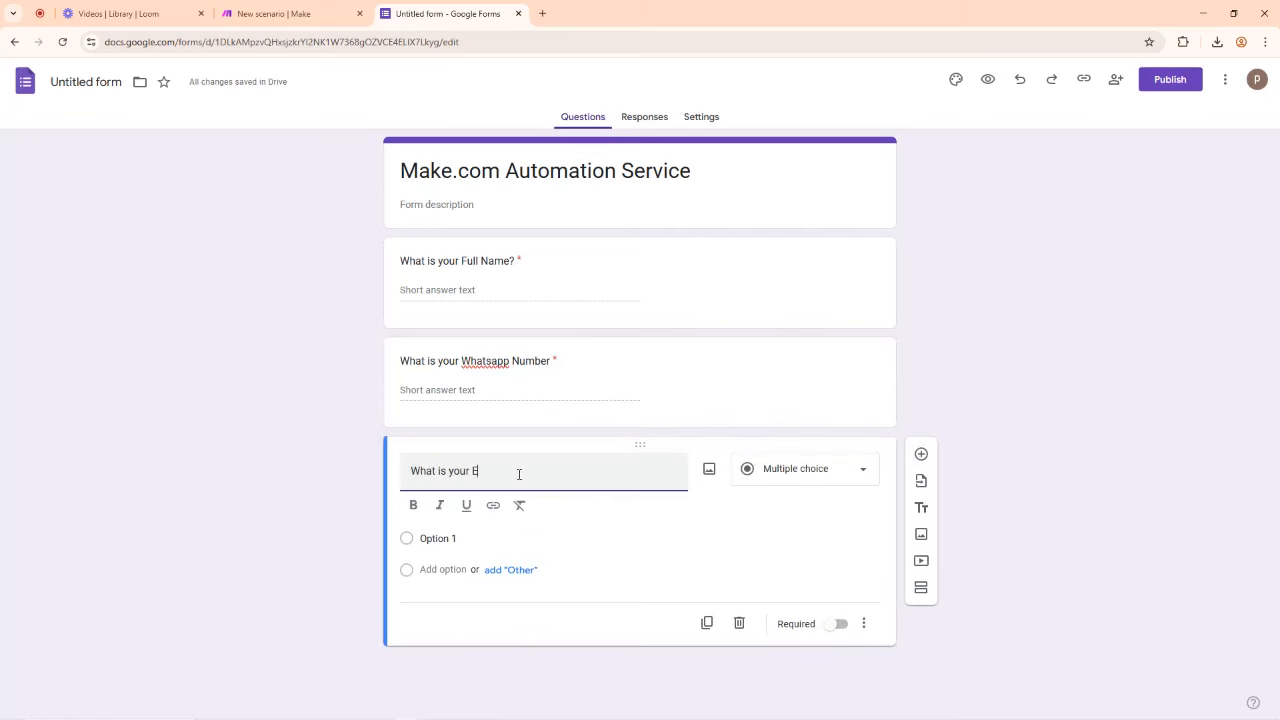
type("mauil")
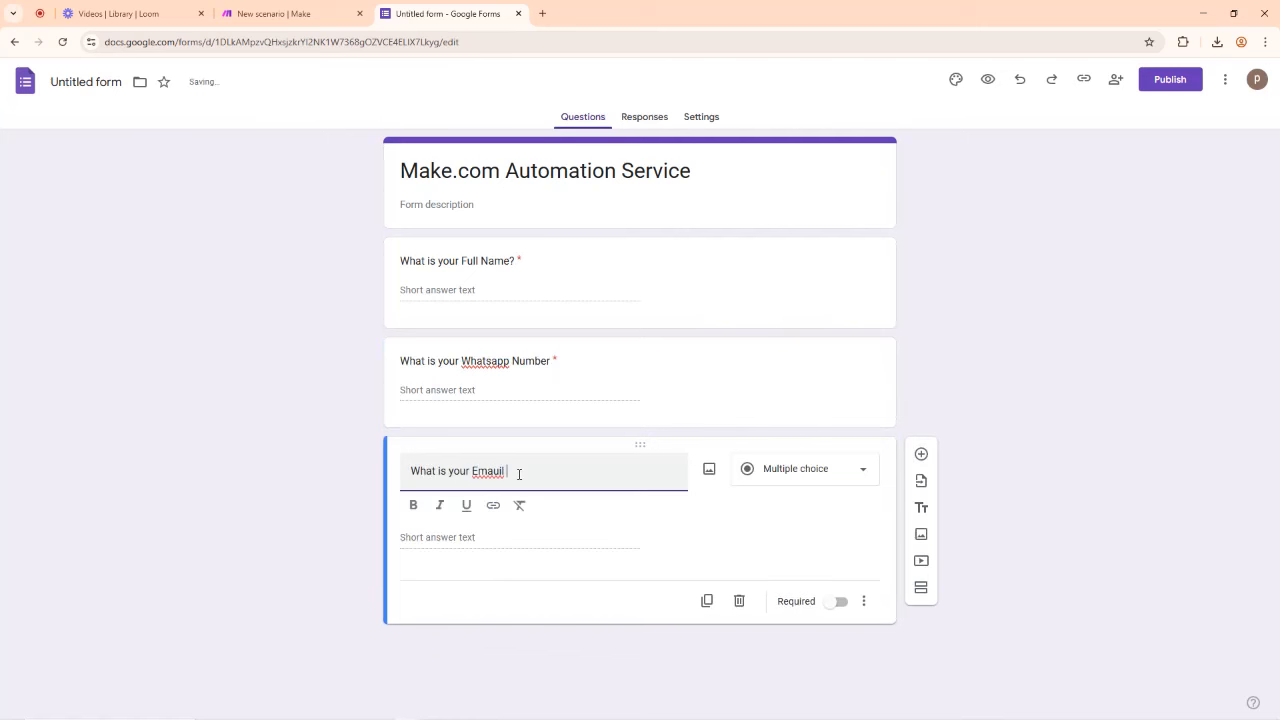
key("BackSpace")
key("BackSpace")
key("BackSpace")
type("il A")
left_click(815, 470)
left_click(789, 275)
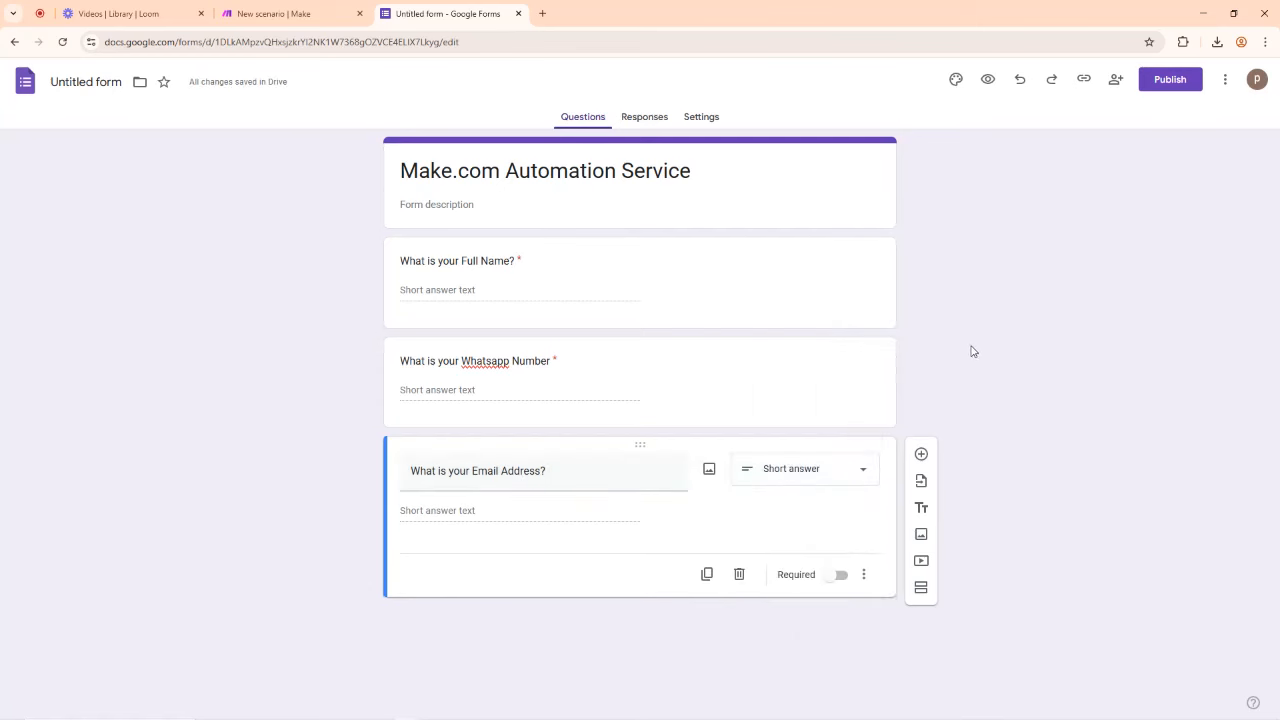
left_click(840, 576)
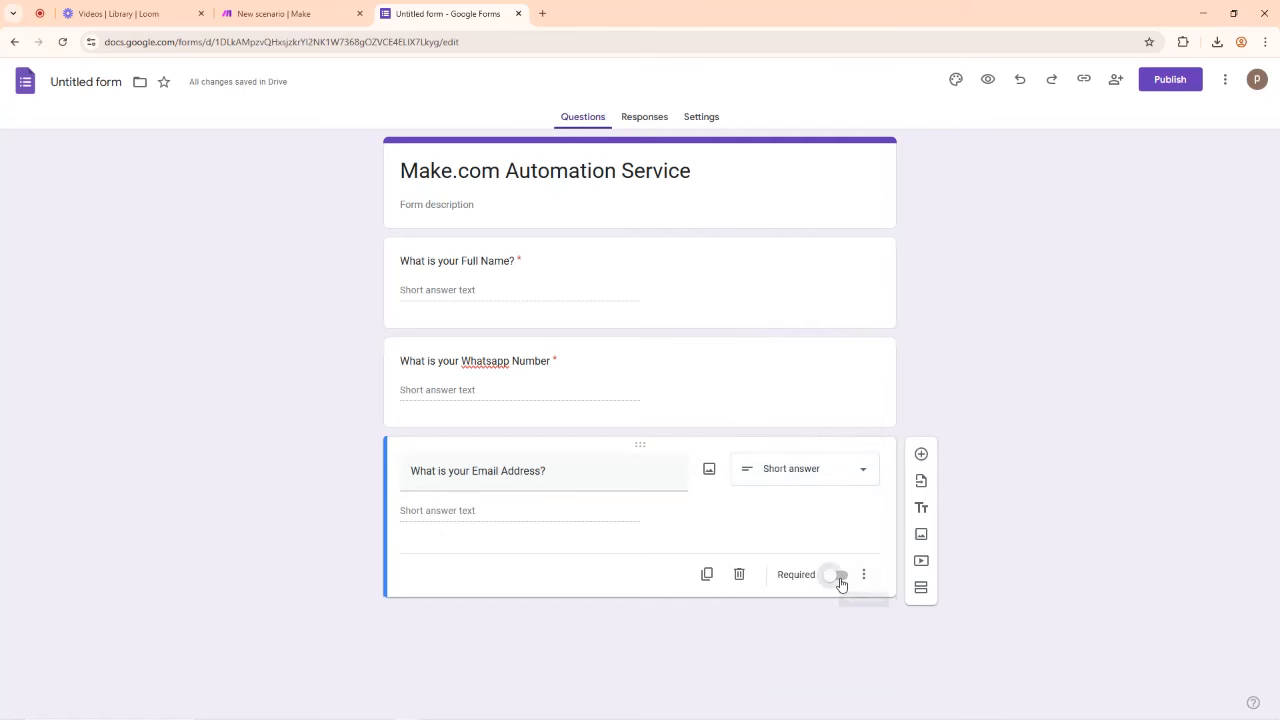
Step: Add a fourth question titled 'What service are you Interested In?'
left_click(920, 456)
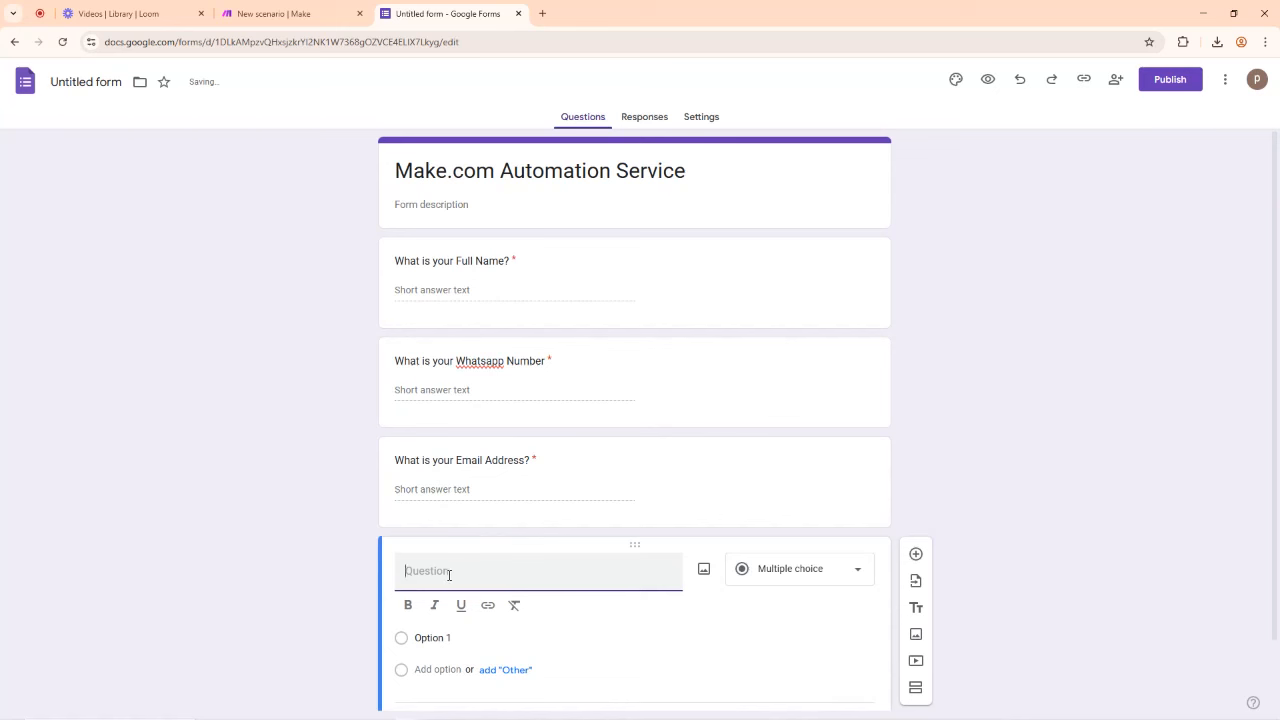
type("What service are you Ord")
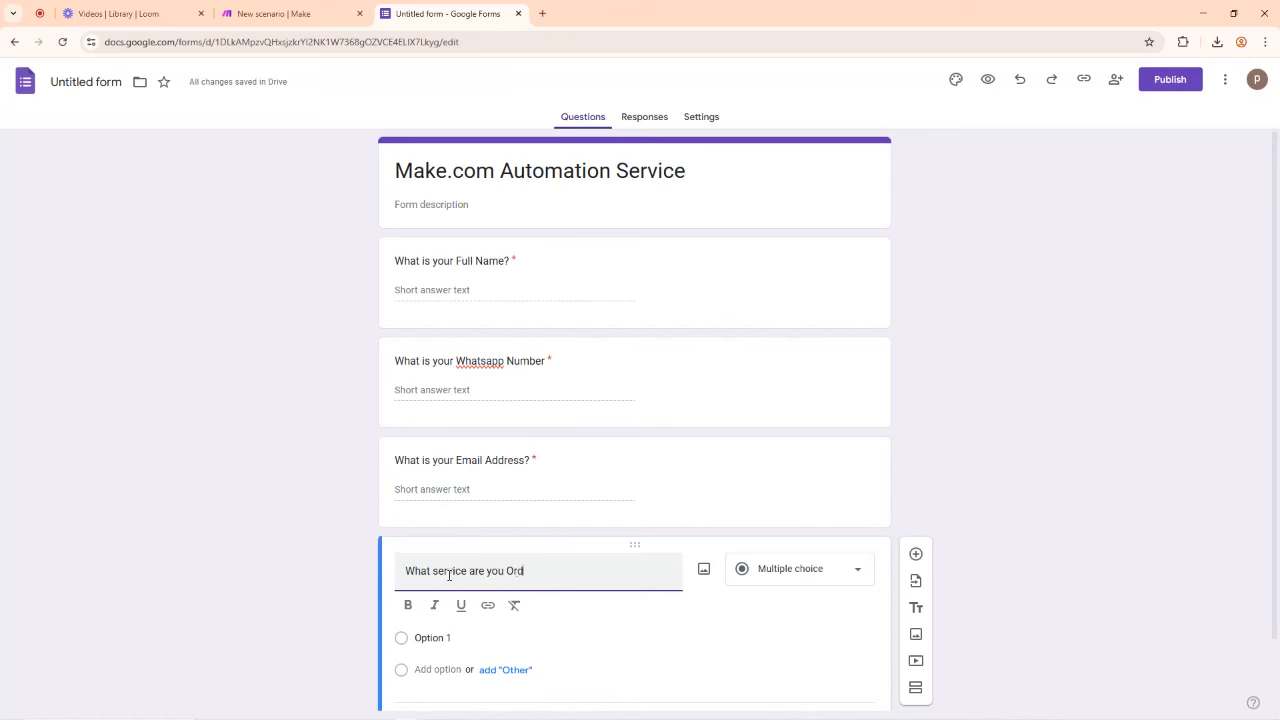
type("ering?")
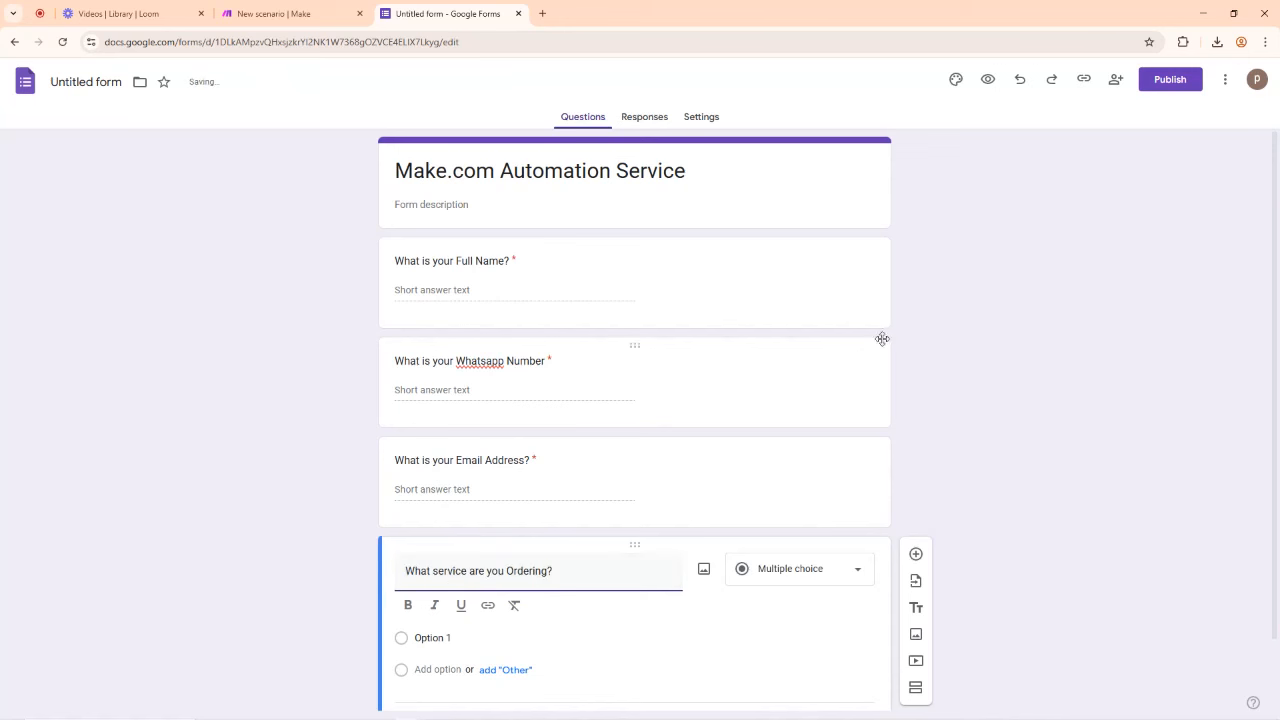
scroll(883, 337, "down", 1)
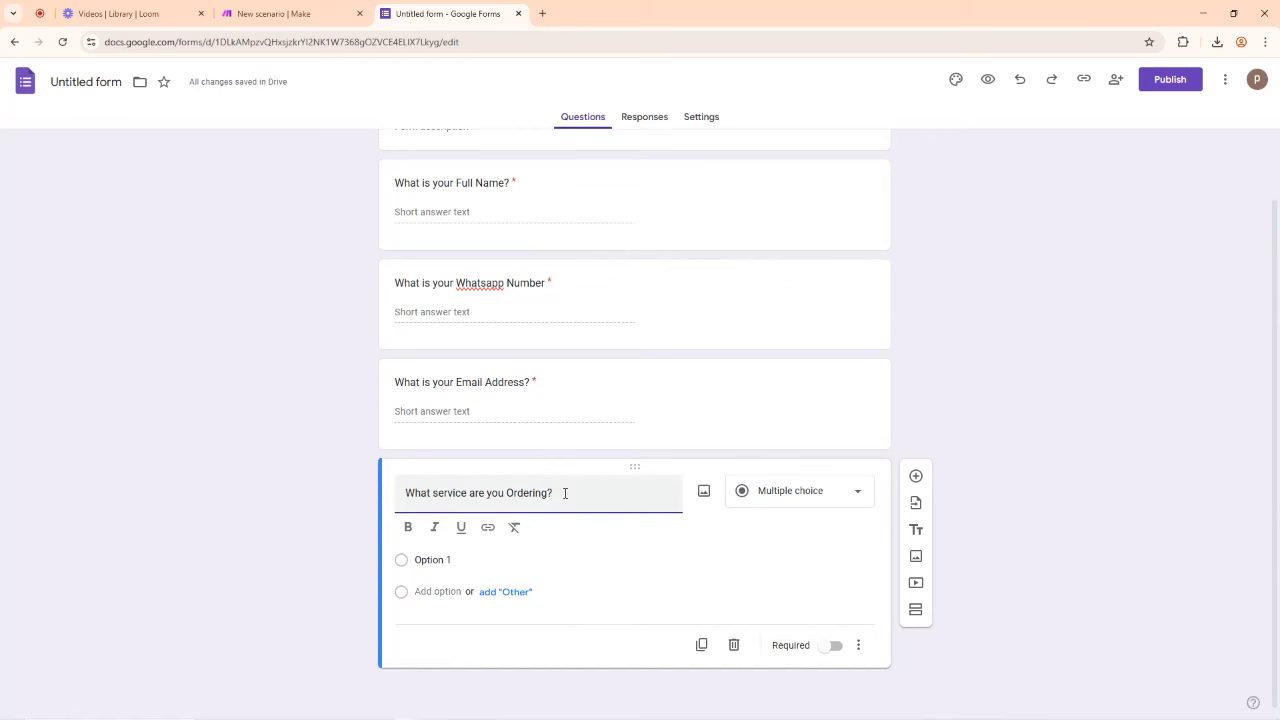
left_click_drag(548, 490, 508, 492)
type("Interested In")
Step: Make the service question checkboxes: Make.com Automation Service, Staff Training, Workspace Setup/Automation
left_click(797, 503)
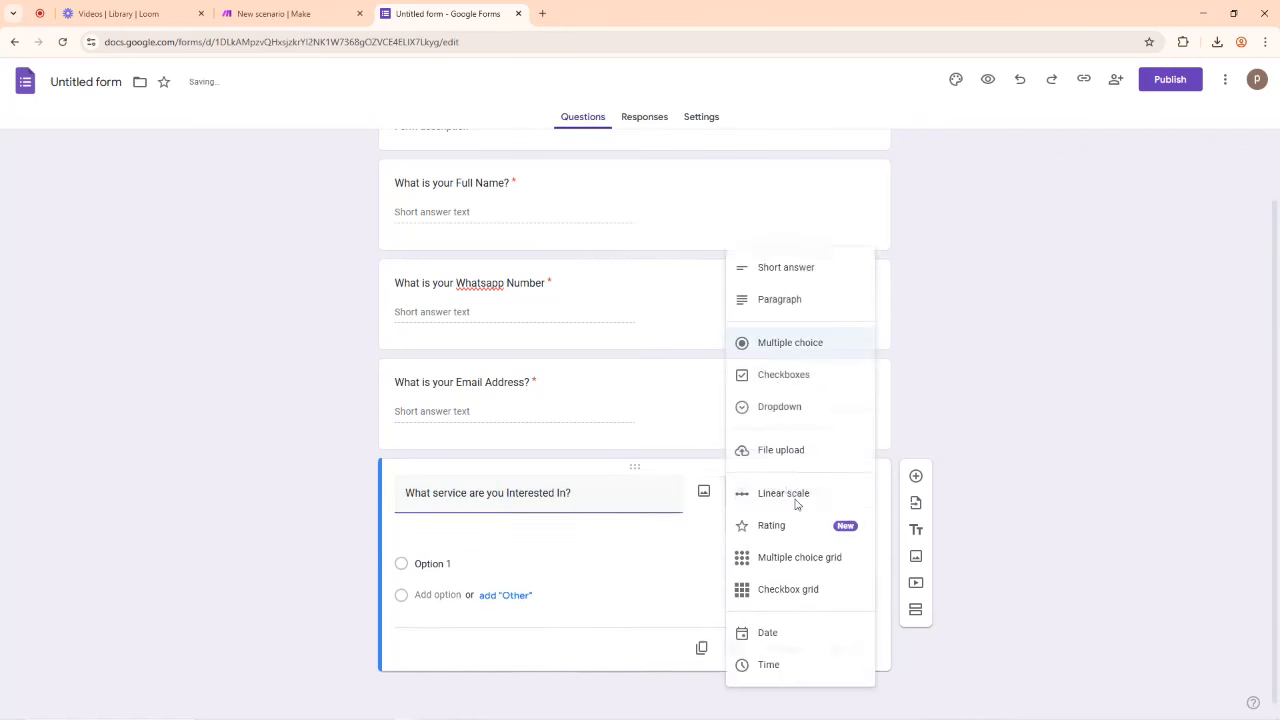
left_click(788, 344)
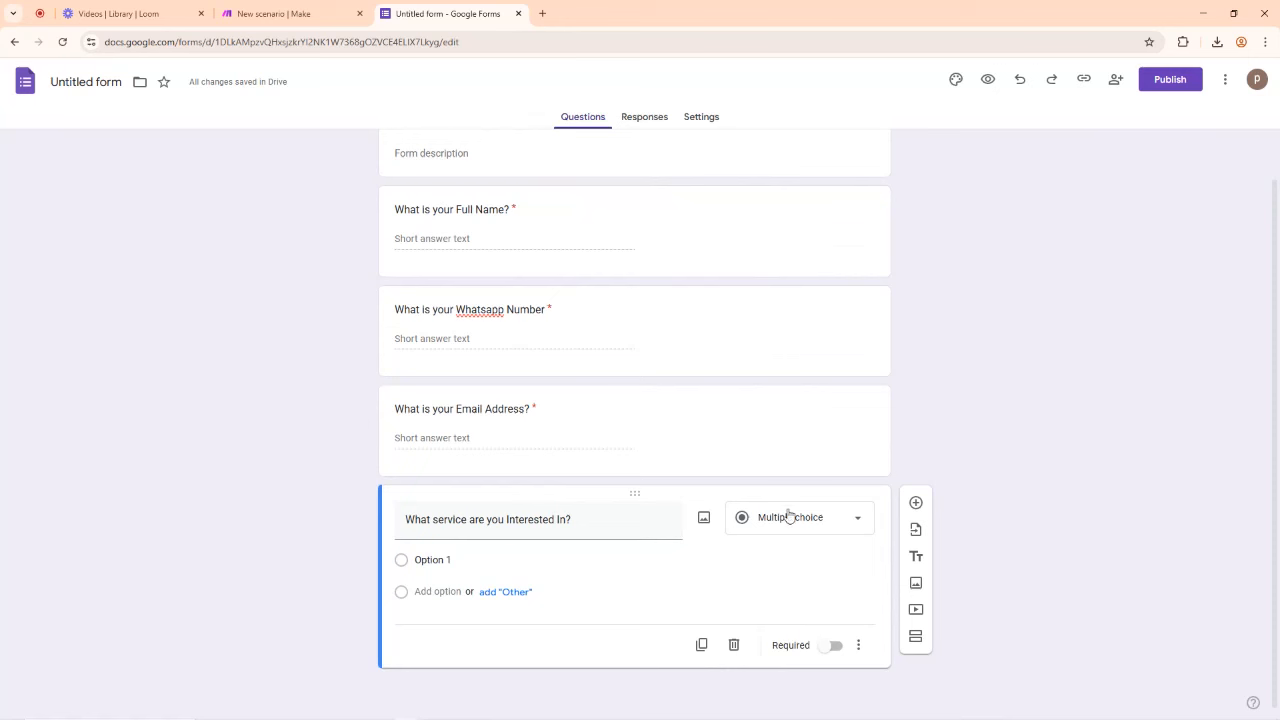
left_click(793, 509)
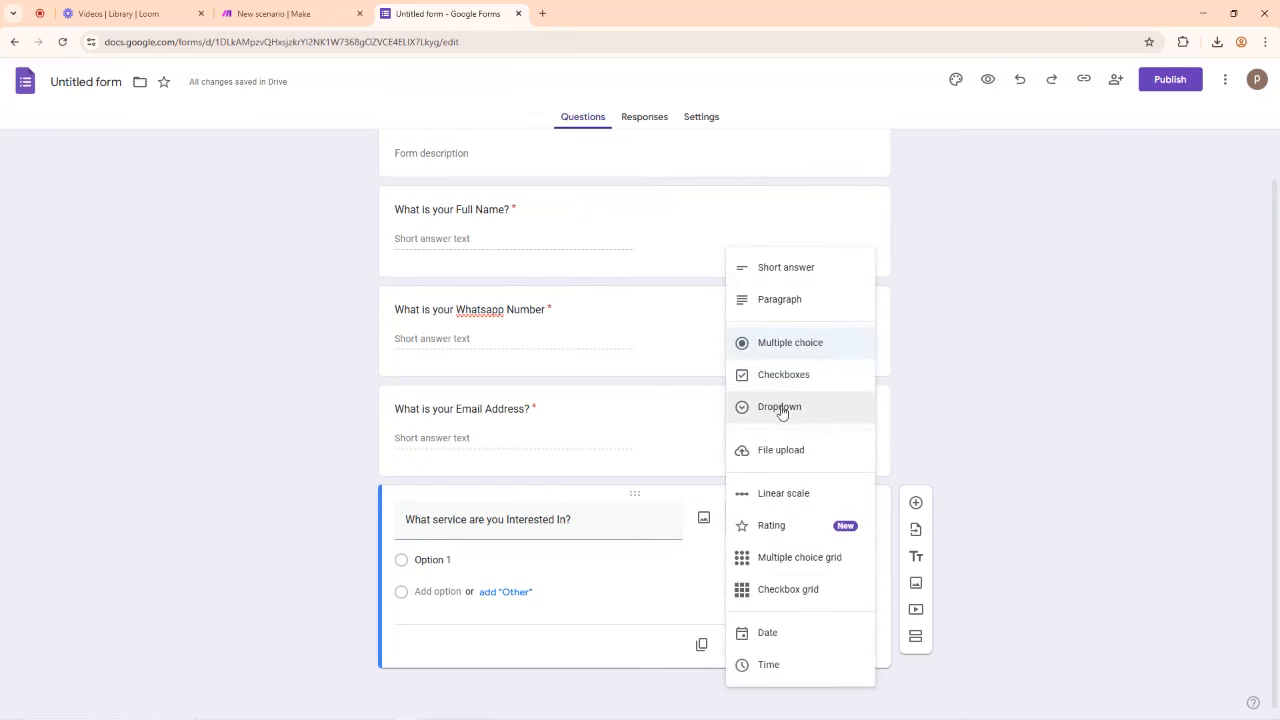
left_click(744, 376)
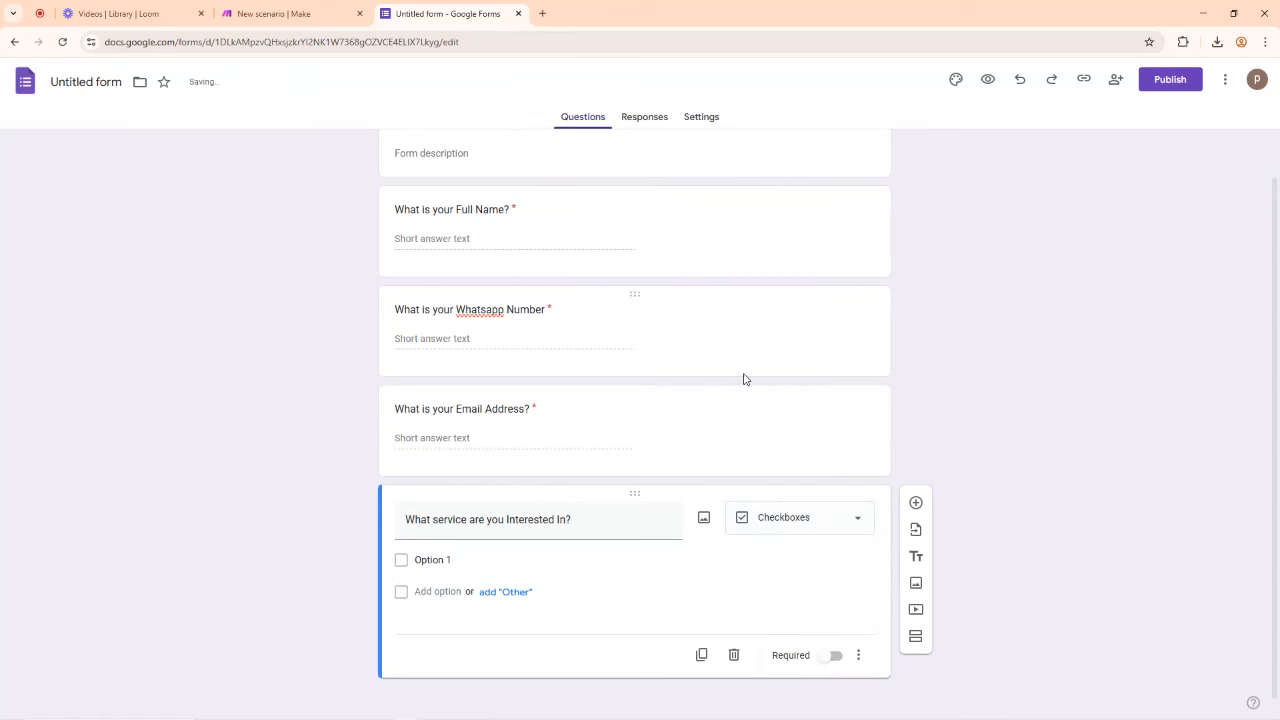
left_click(432, 562)
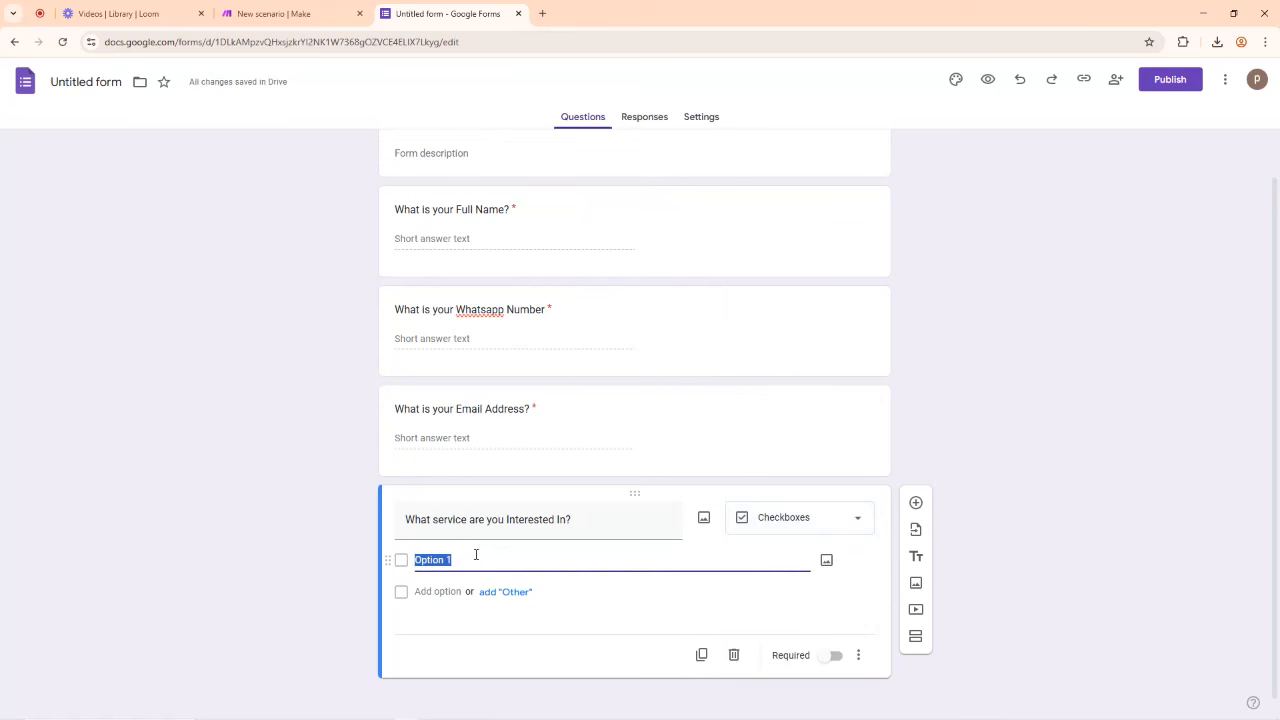
type("Make.com Automa")
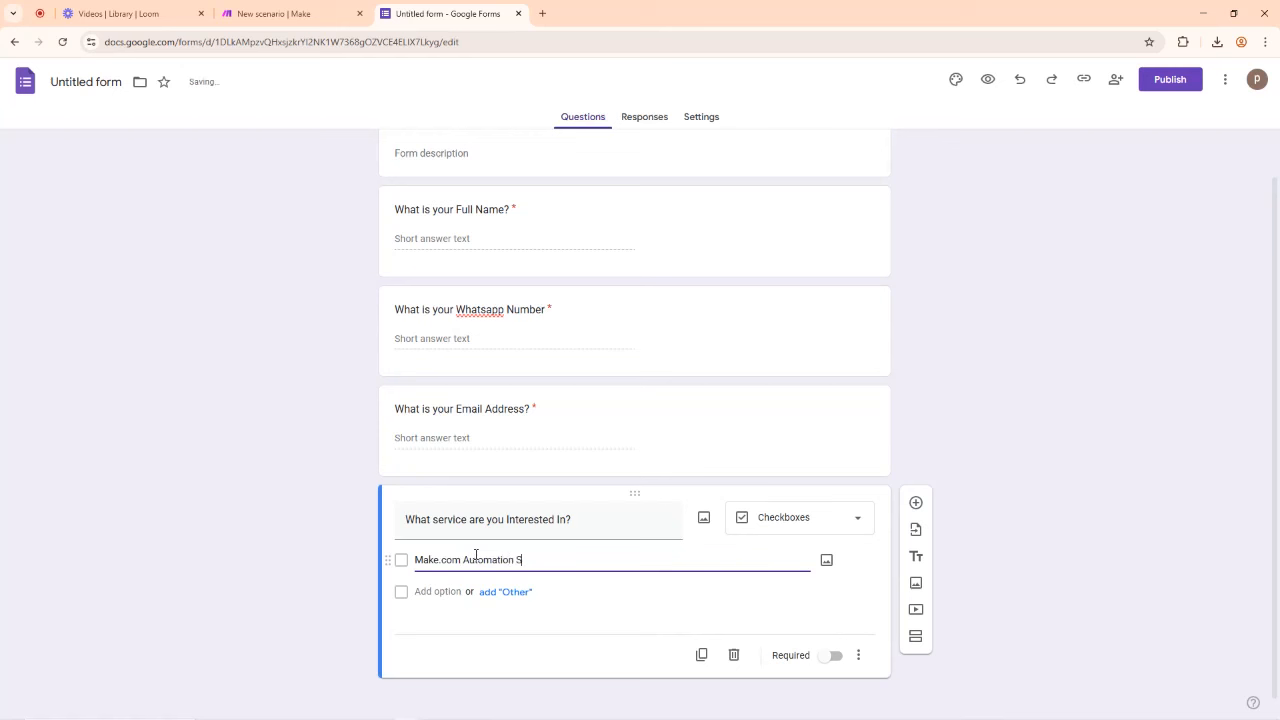
type("tion Service")
key("Return")
type("Staff Trai")
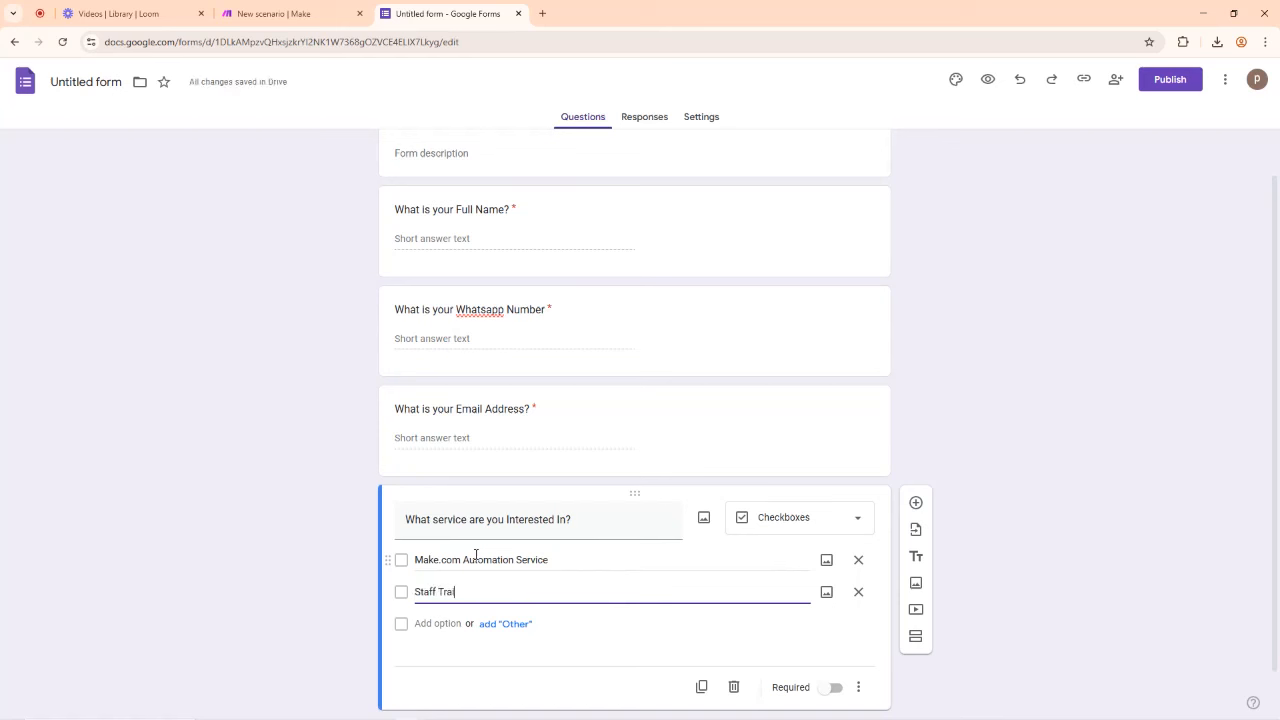
type("ning")
key("Return")
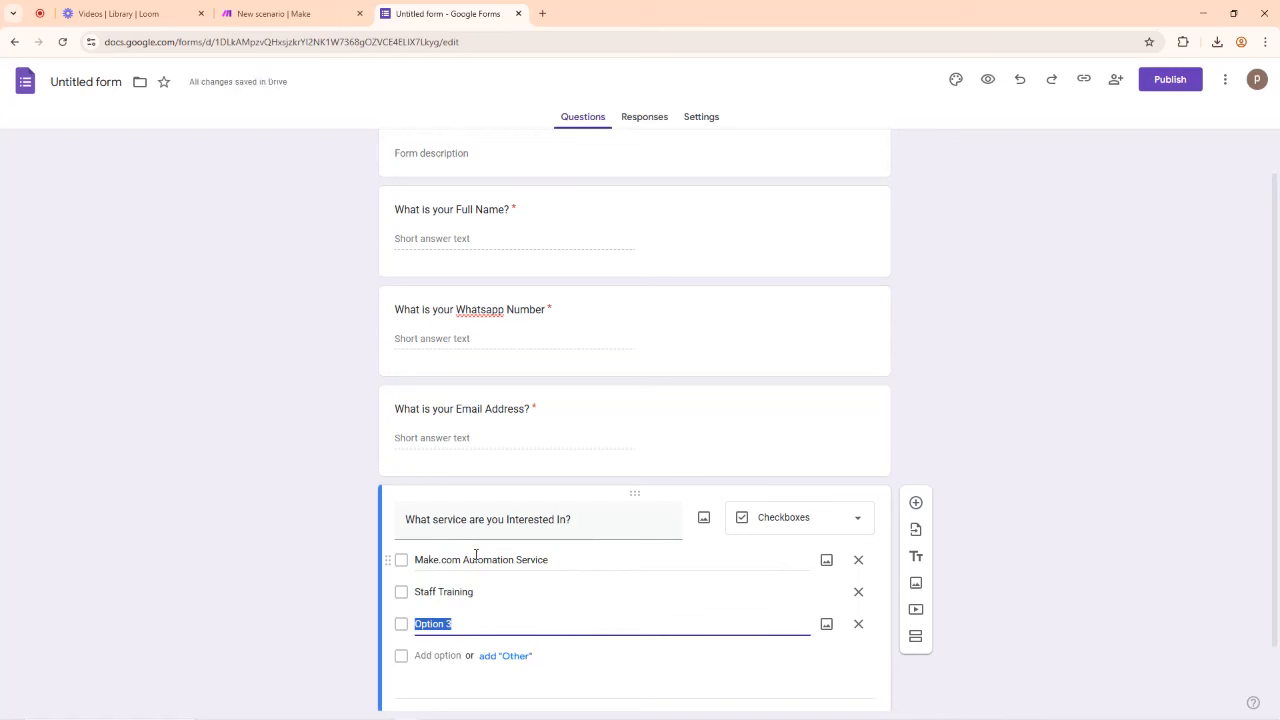
type("Workspace Setup/Automa")
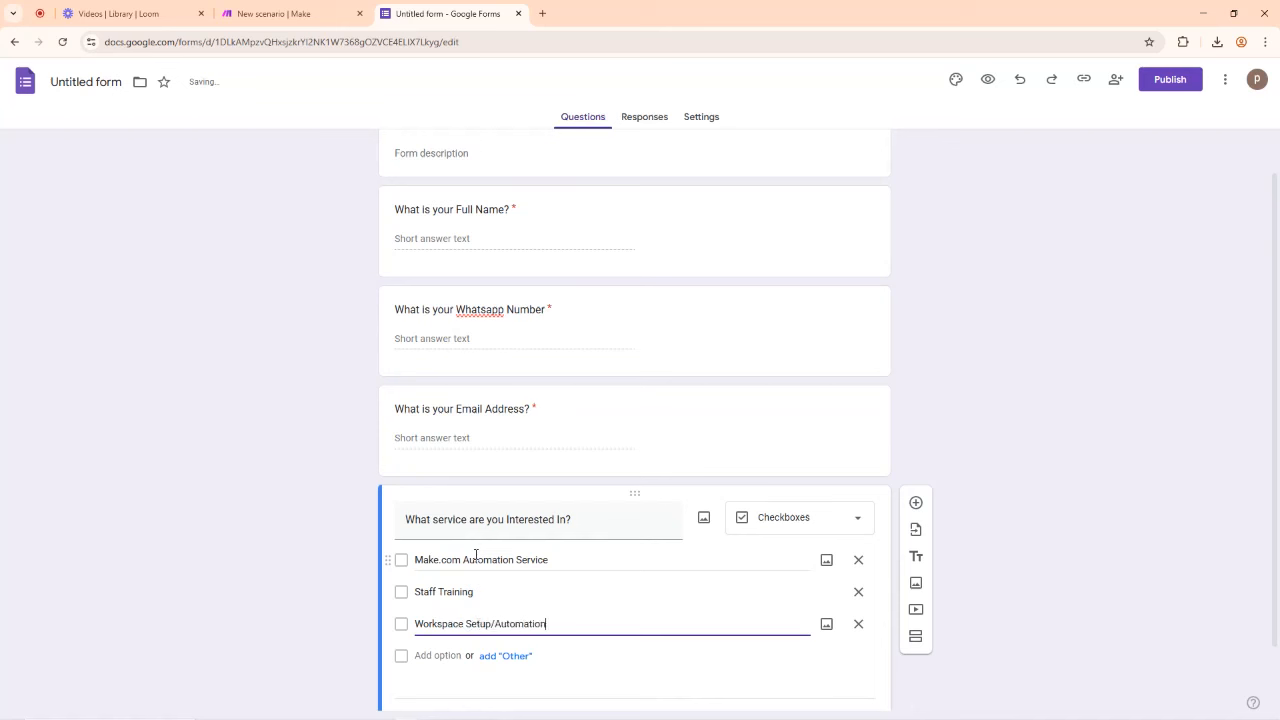
left_click(1016, 372)
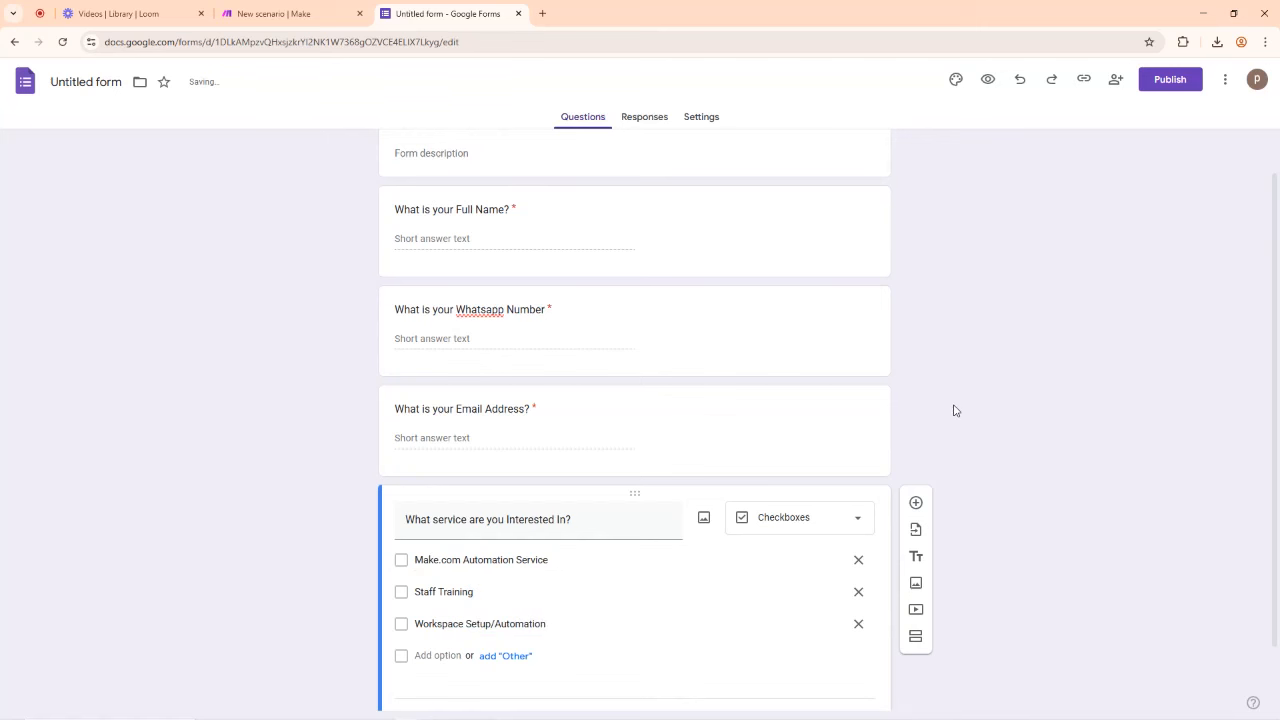
Step: Mark the service question as required
scroll(957, 406, "down", 2)
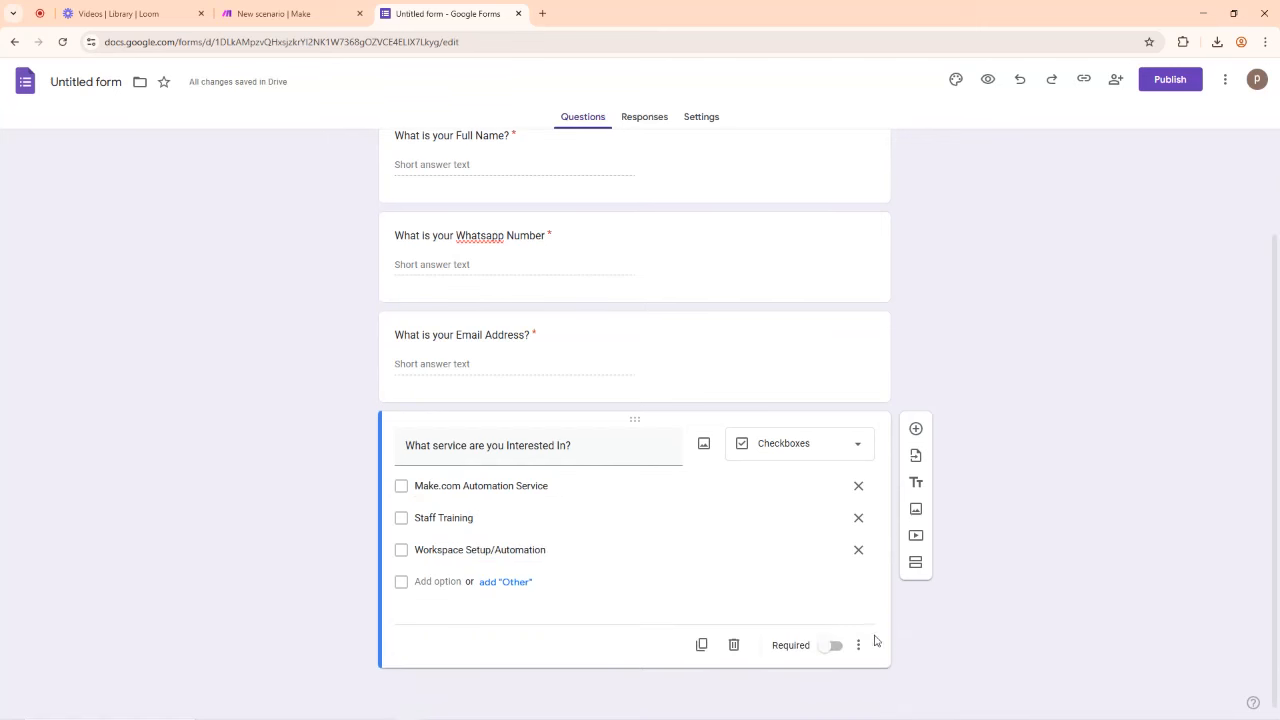
left_click(834, 646)
scroll(990, 400, "up", 1)
scroll(993, 397, "up", 1)
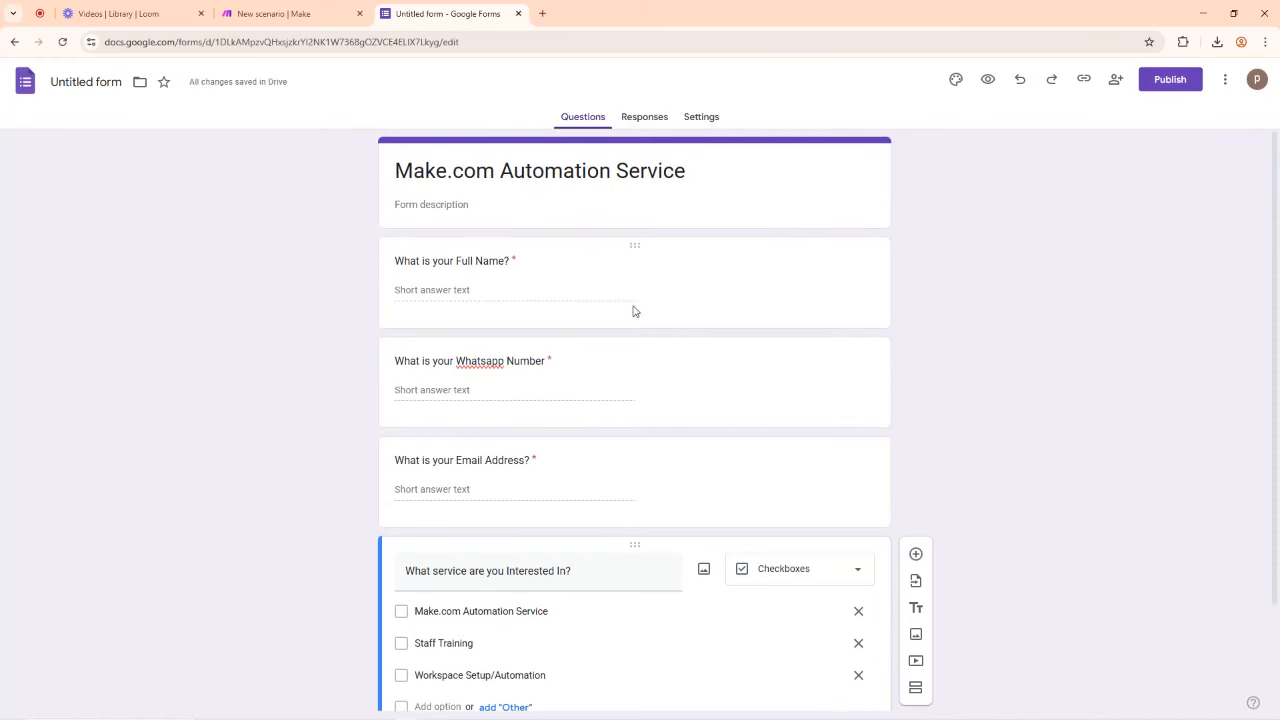
scroll(1047, 358, "down", 1)
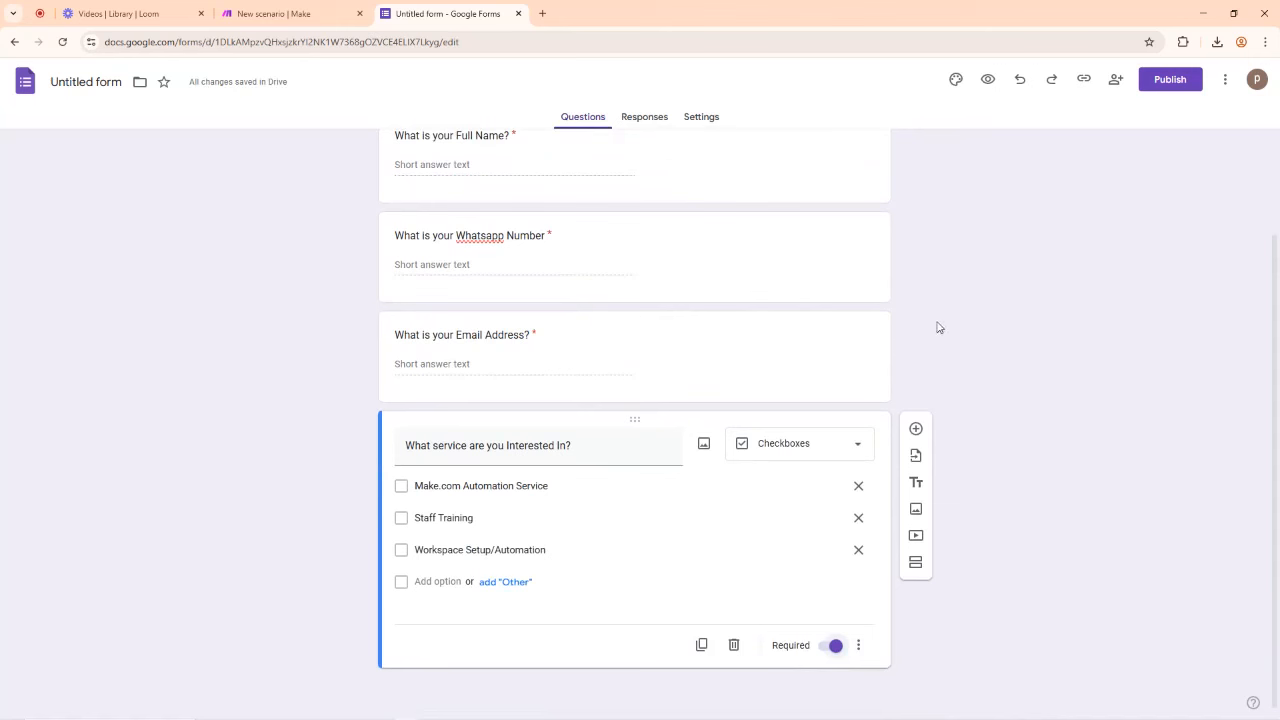
scroll(1002, 289, "up", 1)
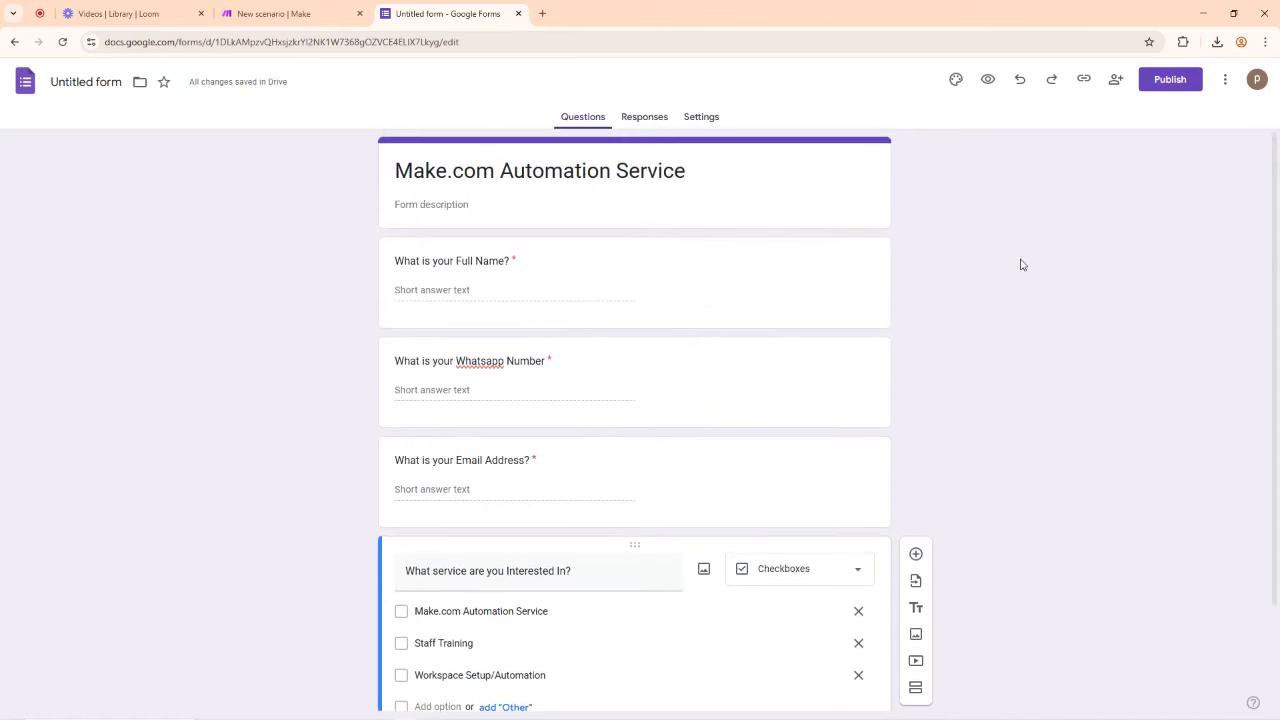
Step: Publish the form with editor and responder access set to anyone with the link
left_click(1171, 81)
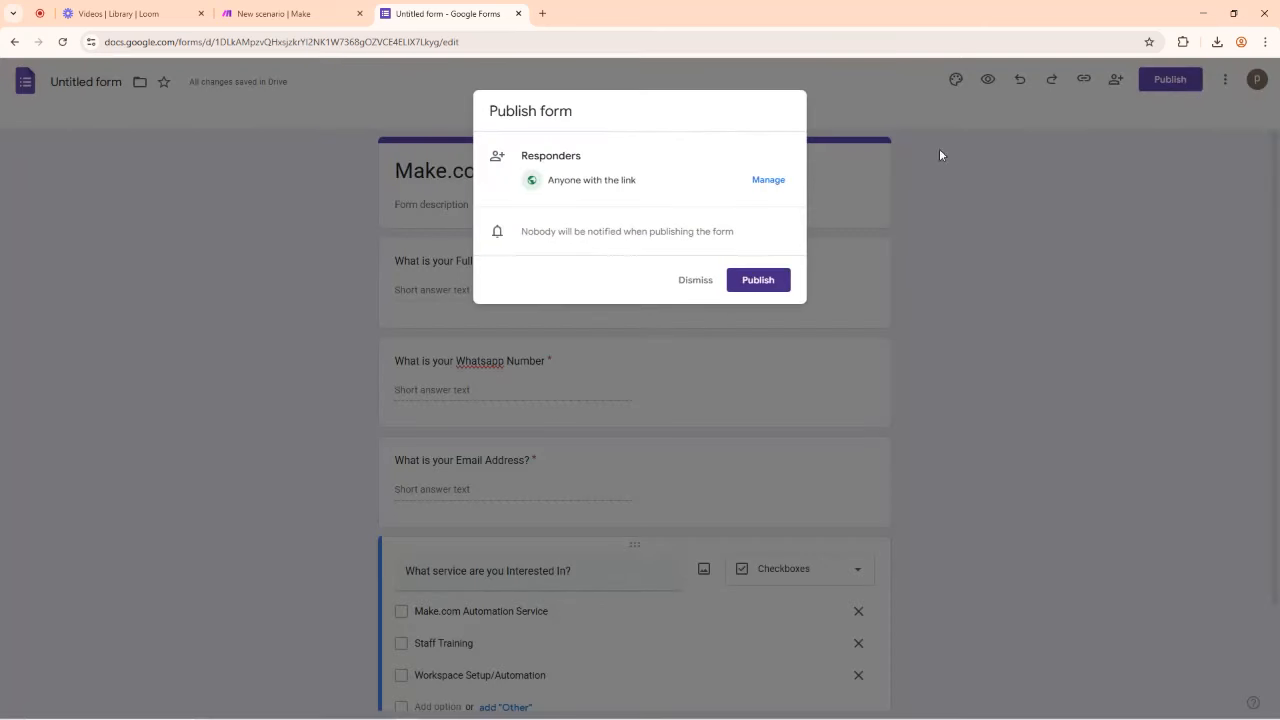
left_click(769, 180)
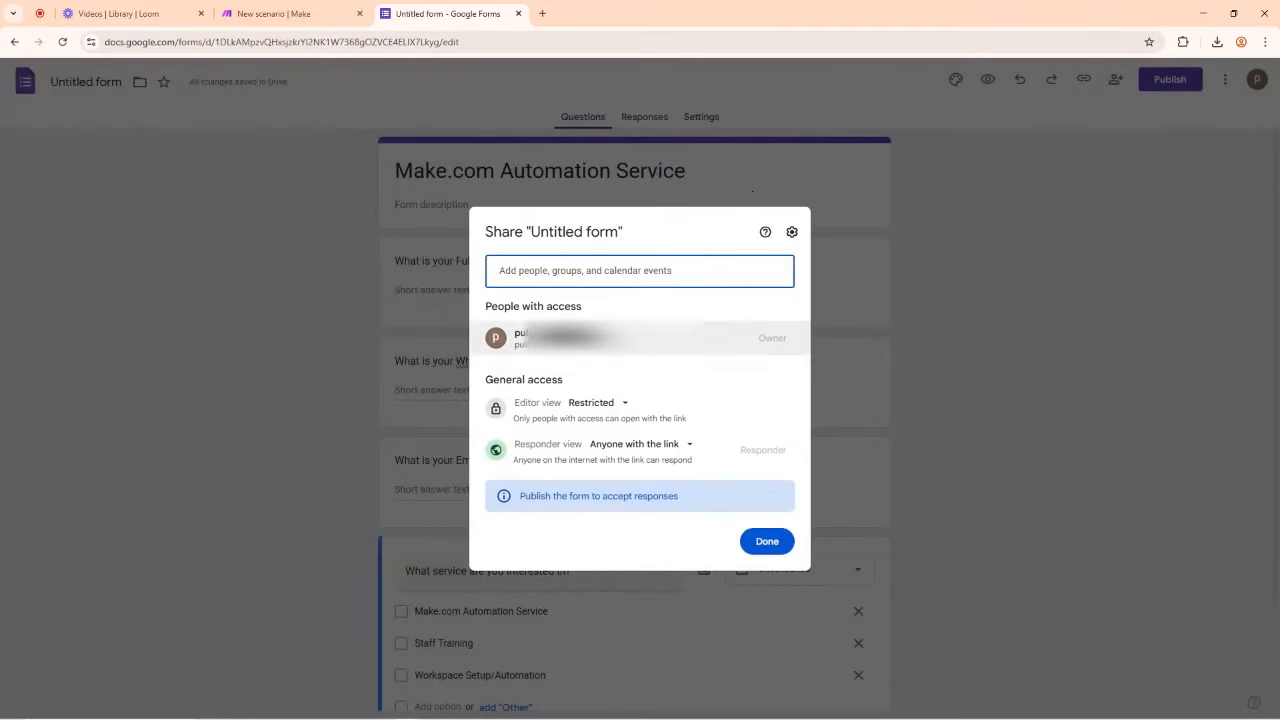
left_click(608, 403)
left_click(651, 464)
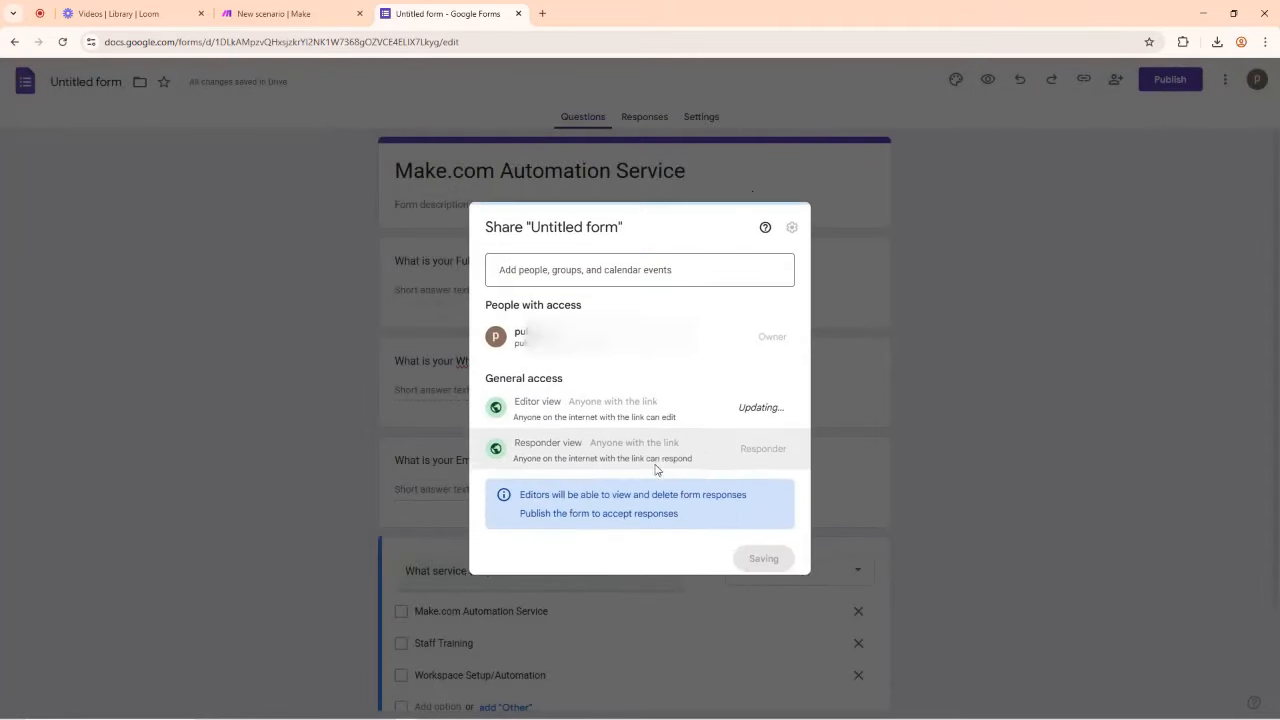
left_click(645, 437)
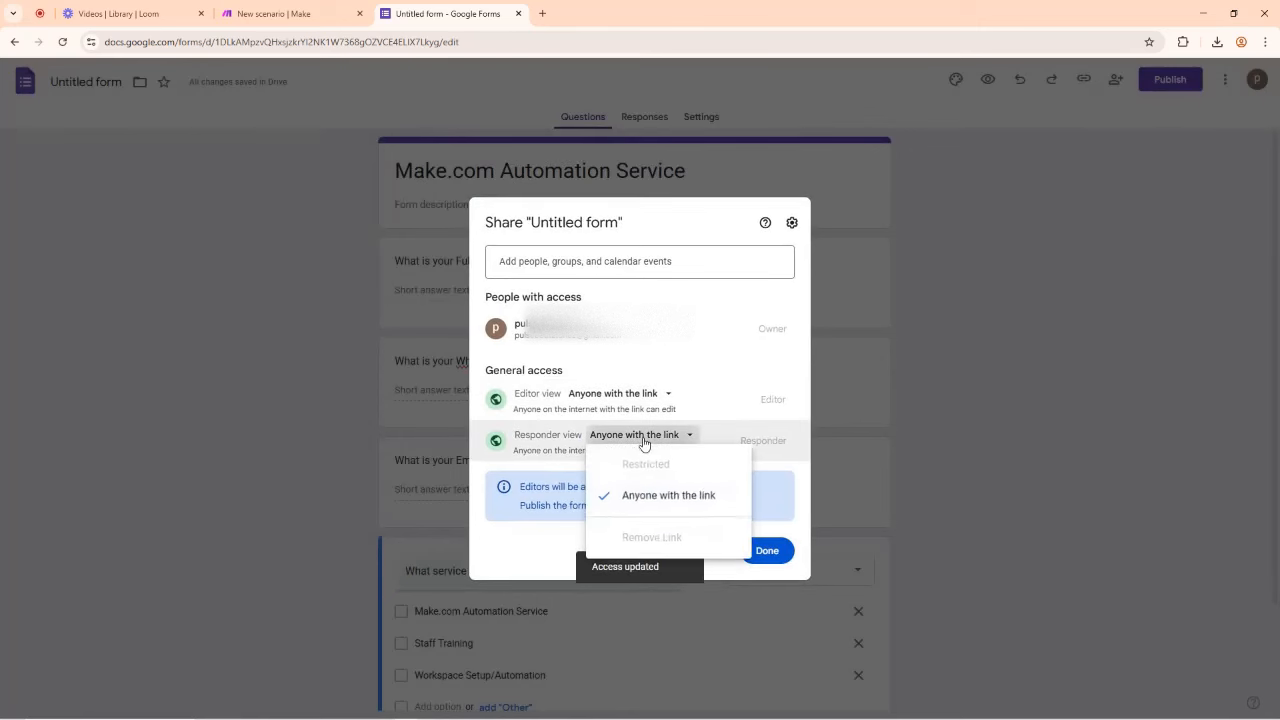
left_click(659, 500)
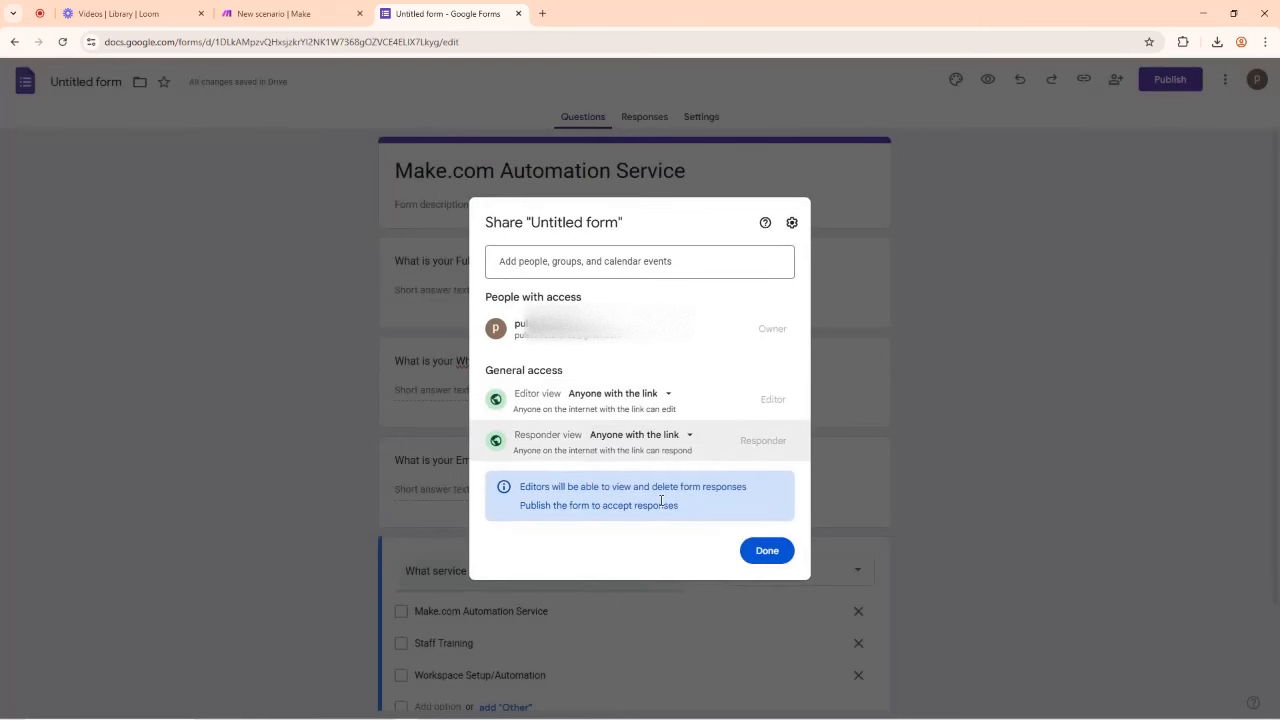
left_click(766, 554)
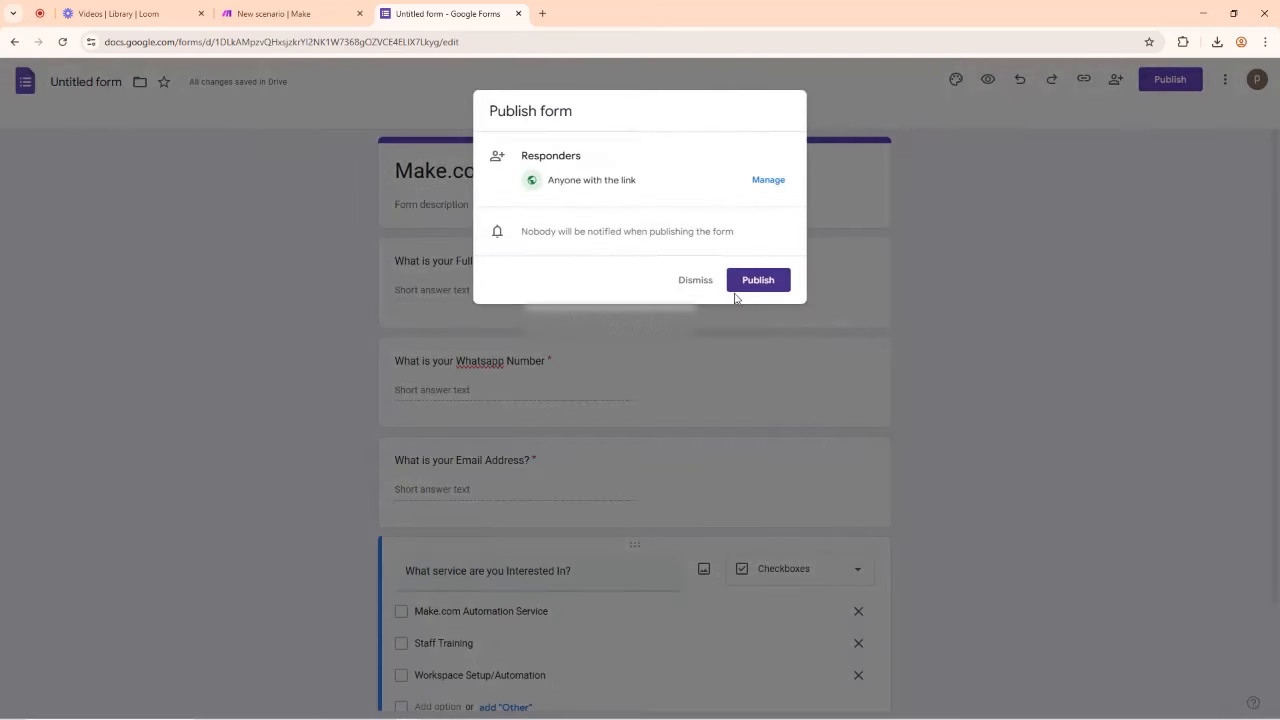
left_click(758, 281)
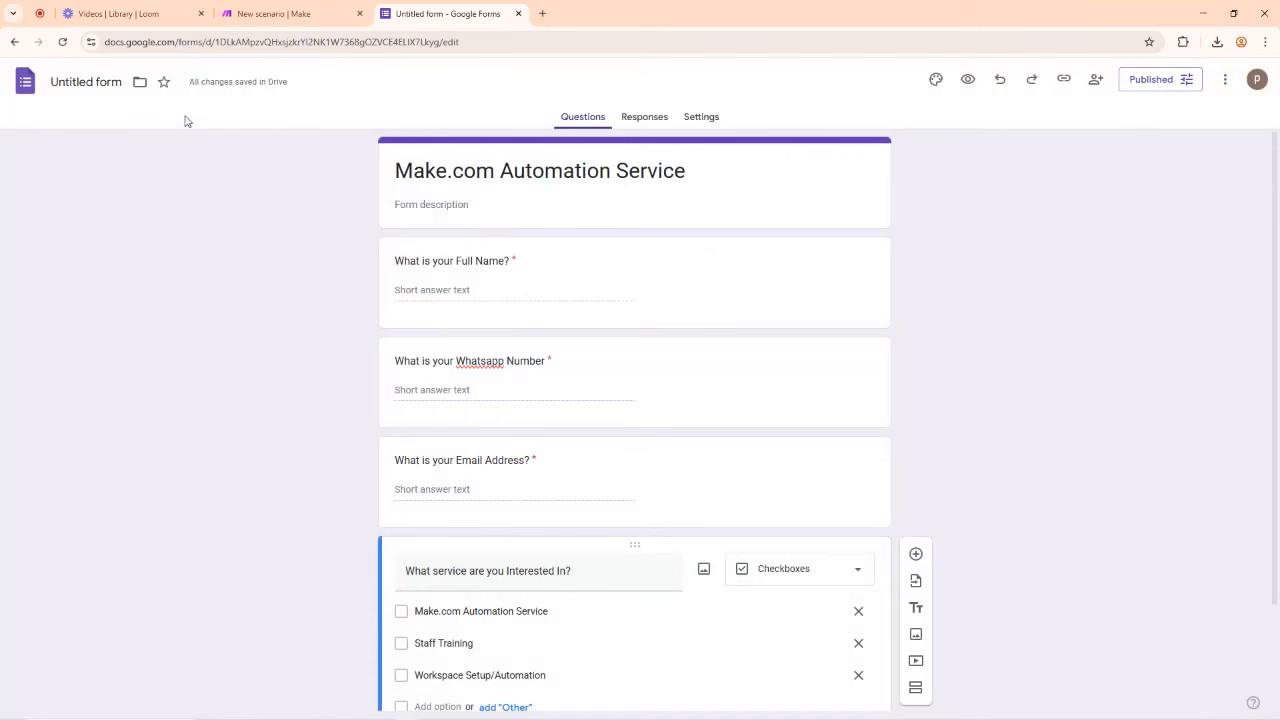
left_click(81, 81)
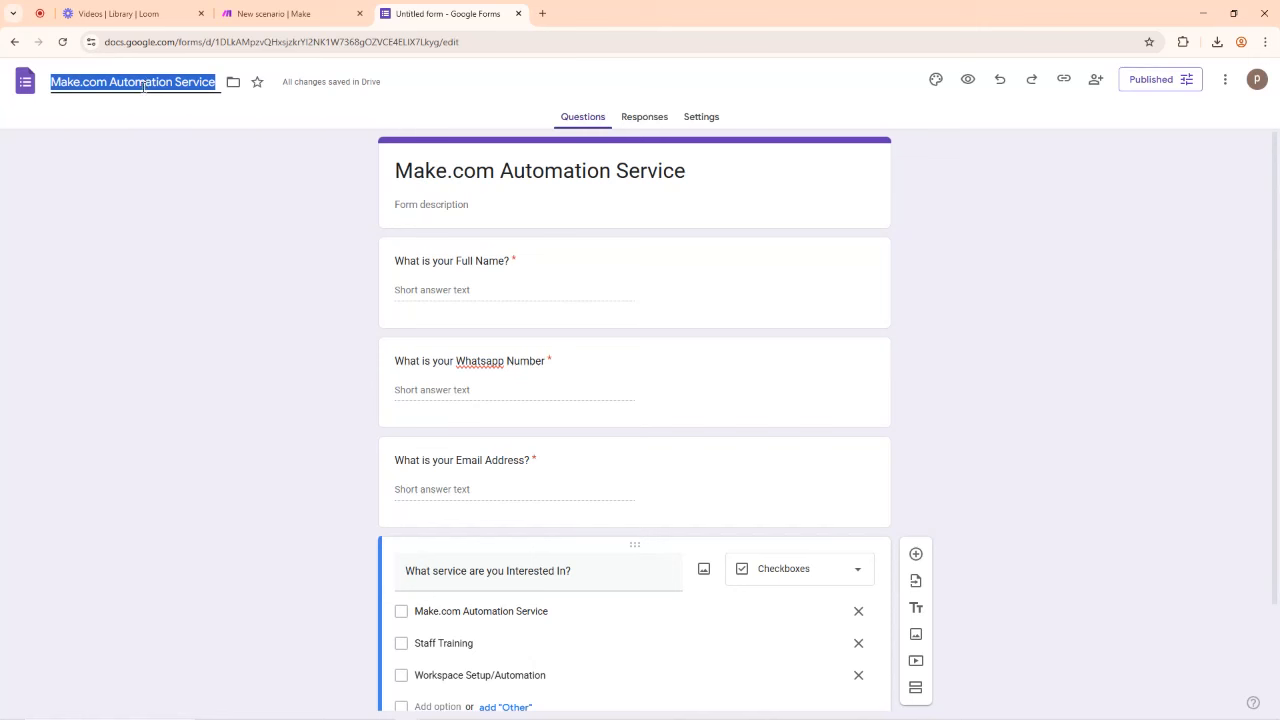
Step: Name the form file and link responses to a new 'Make.com Automation Service (Responses)' spreadsheet
left_click(151, 174)
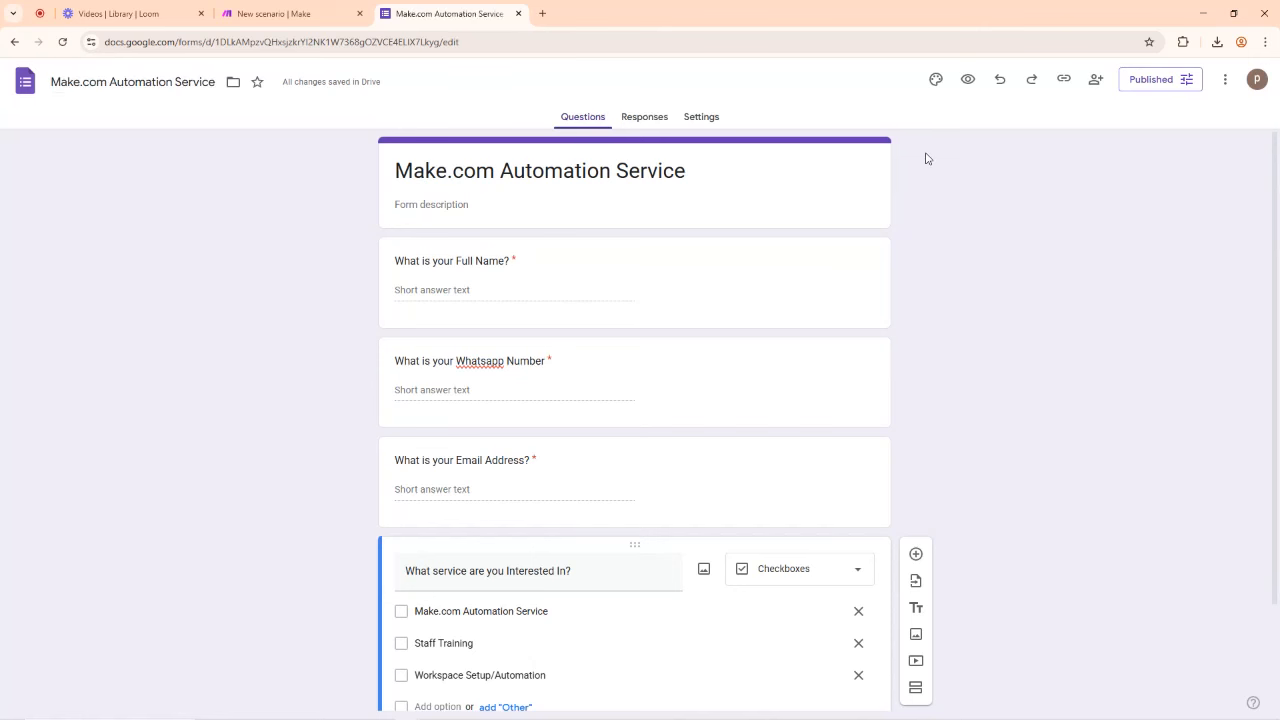
left_click(644, 118)
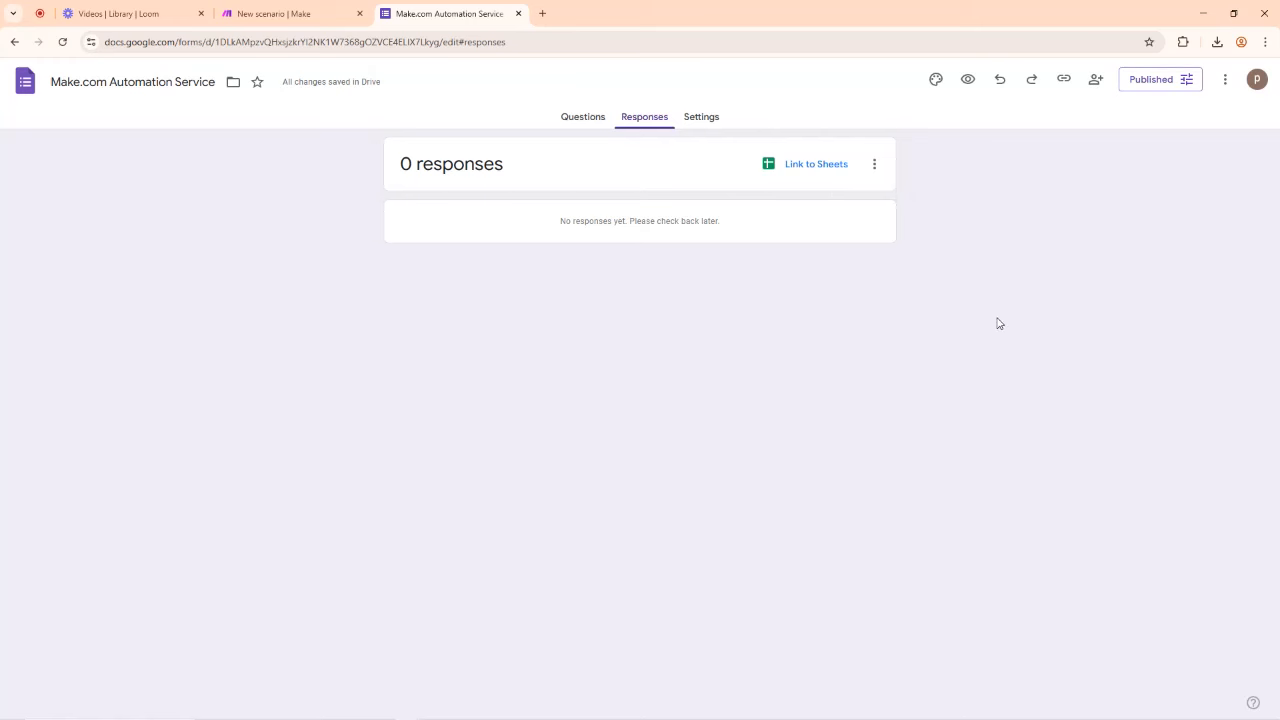
left_click(807, 168)
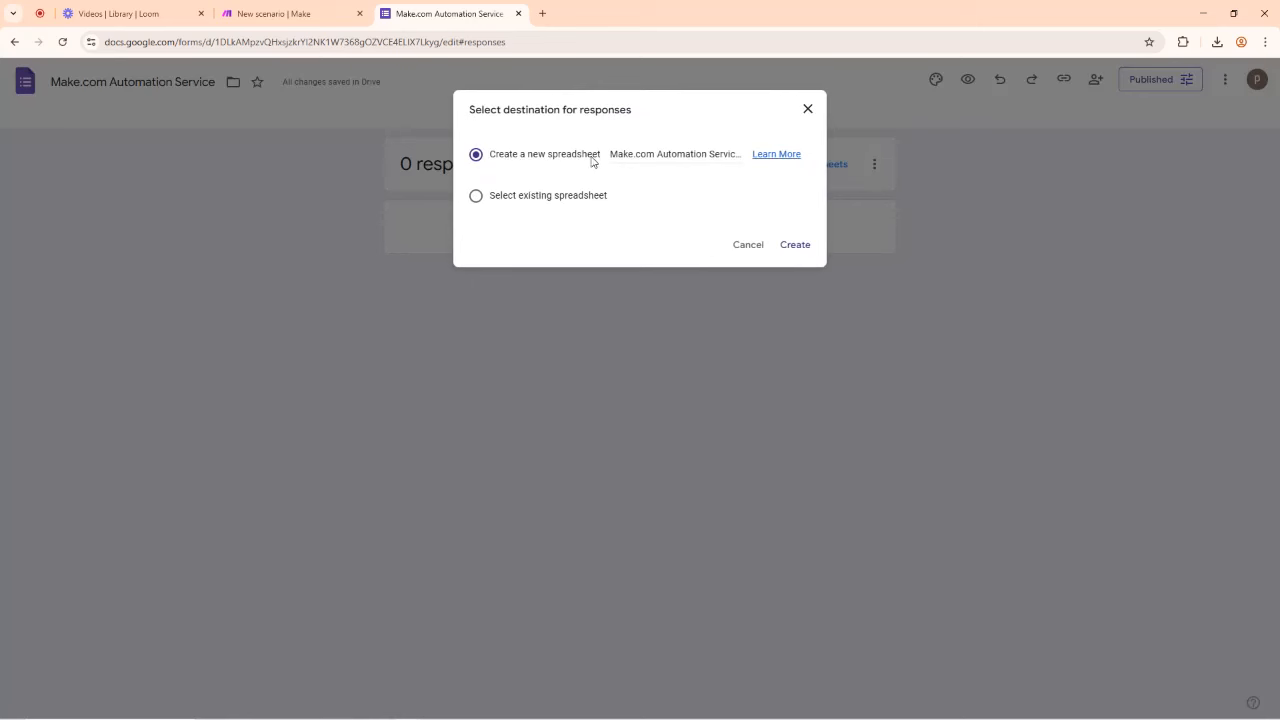
left_click(637, 155)
left_click(797, 246)
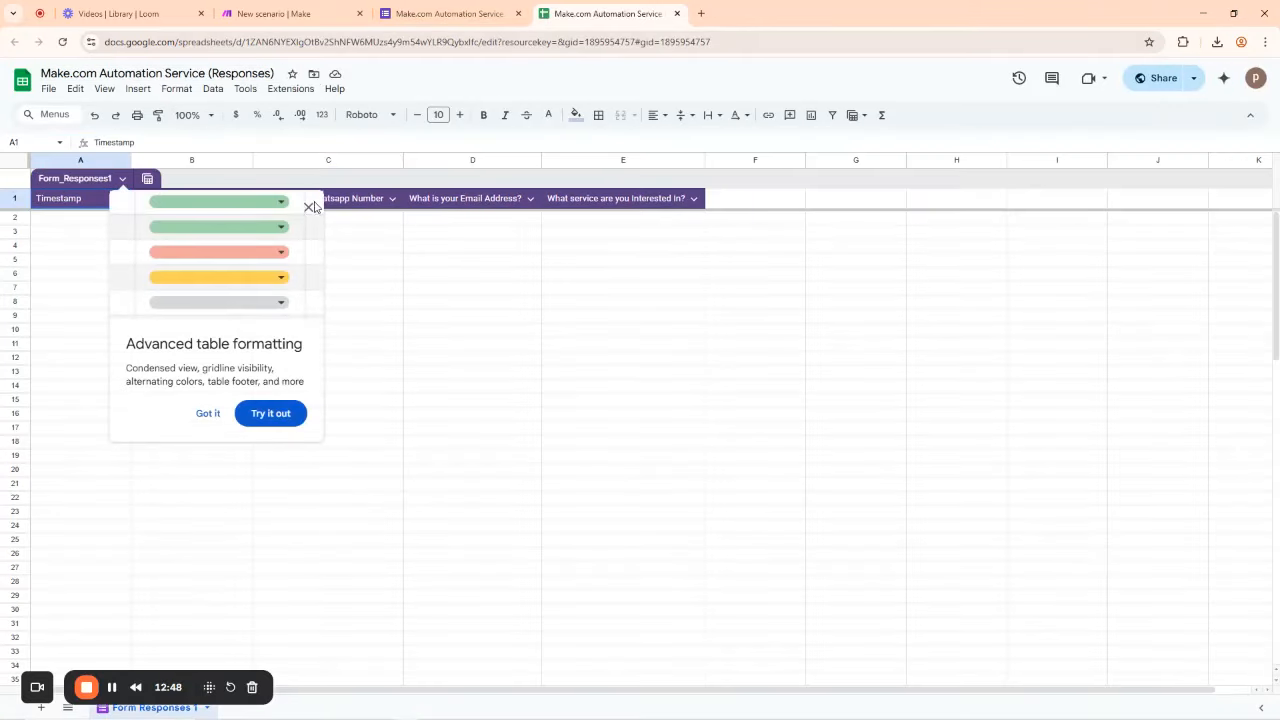
Step: Dismiss the formatting tip, review row 2's columns, and keep row 1 frozen as headers
left_click(310, 206)
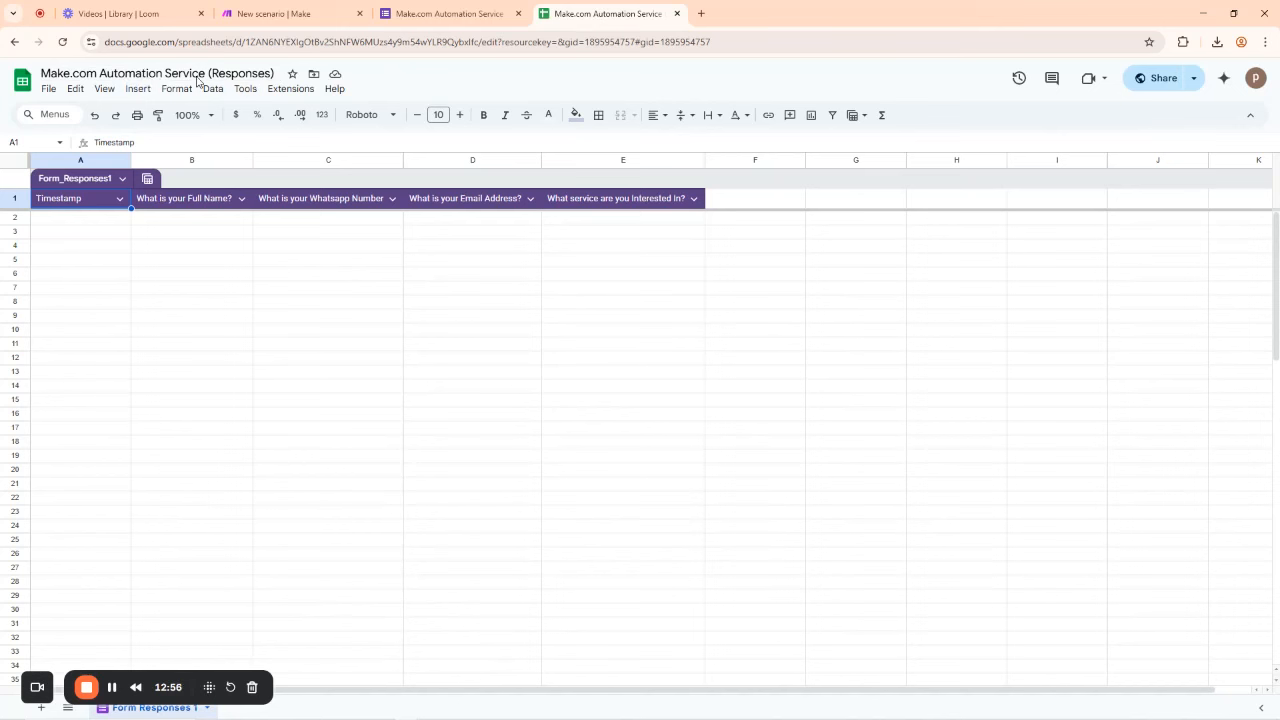
left_click(76, 222)
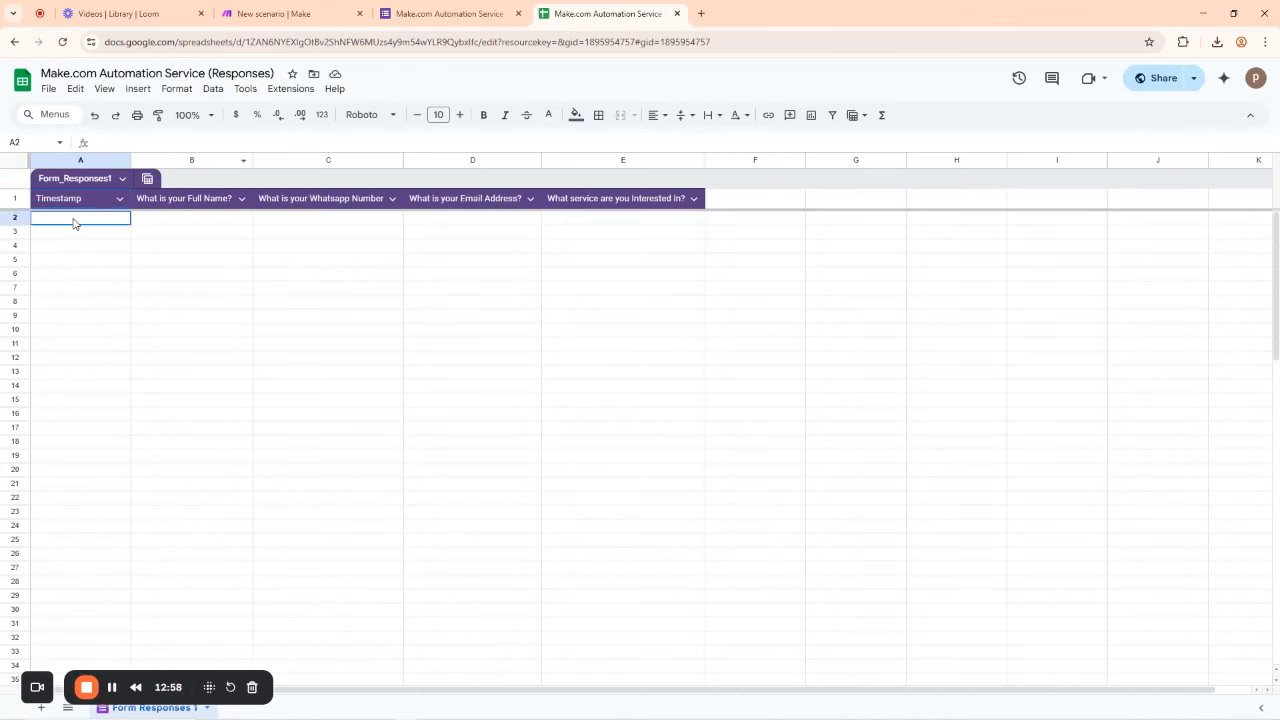
left_click(219, 222)
left_click(313, 222)
left_click(455, 225)
left_click(590, 226)
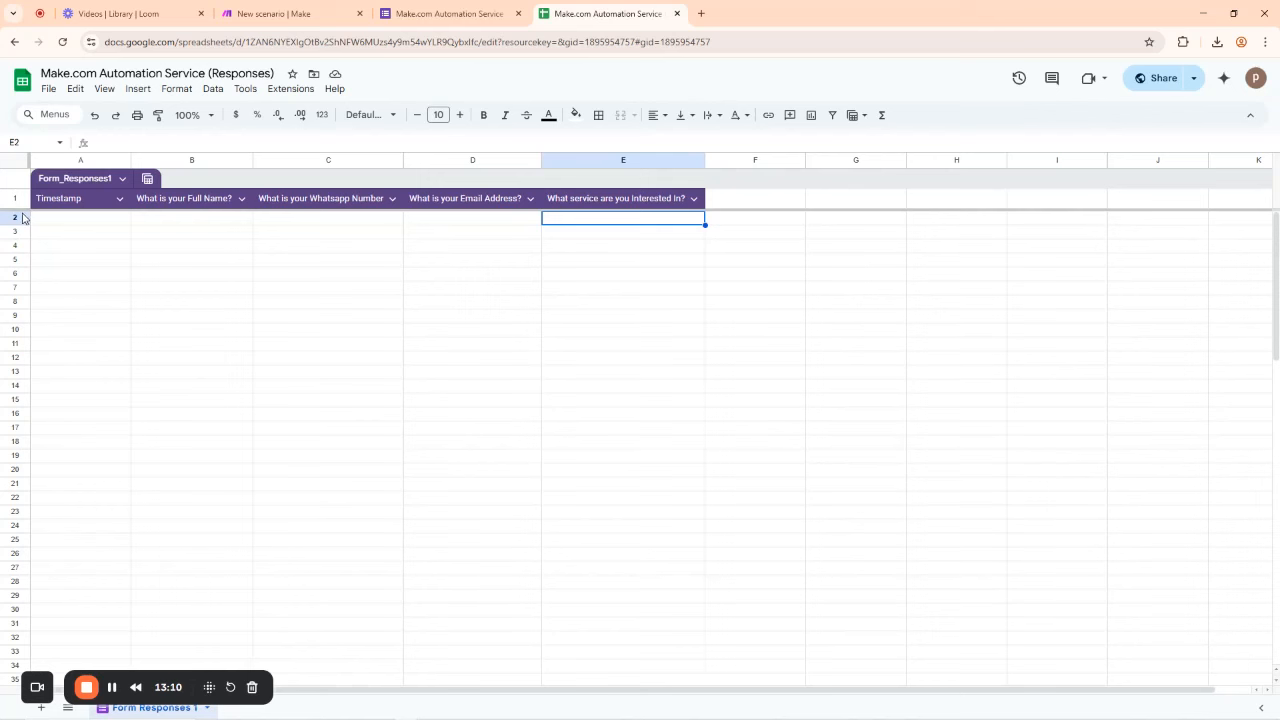
left_click_drag(14, 209, 14, 168)
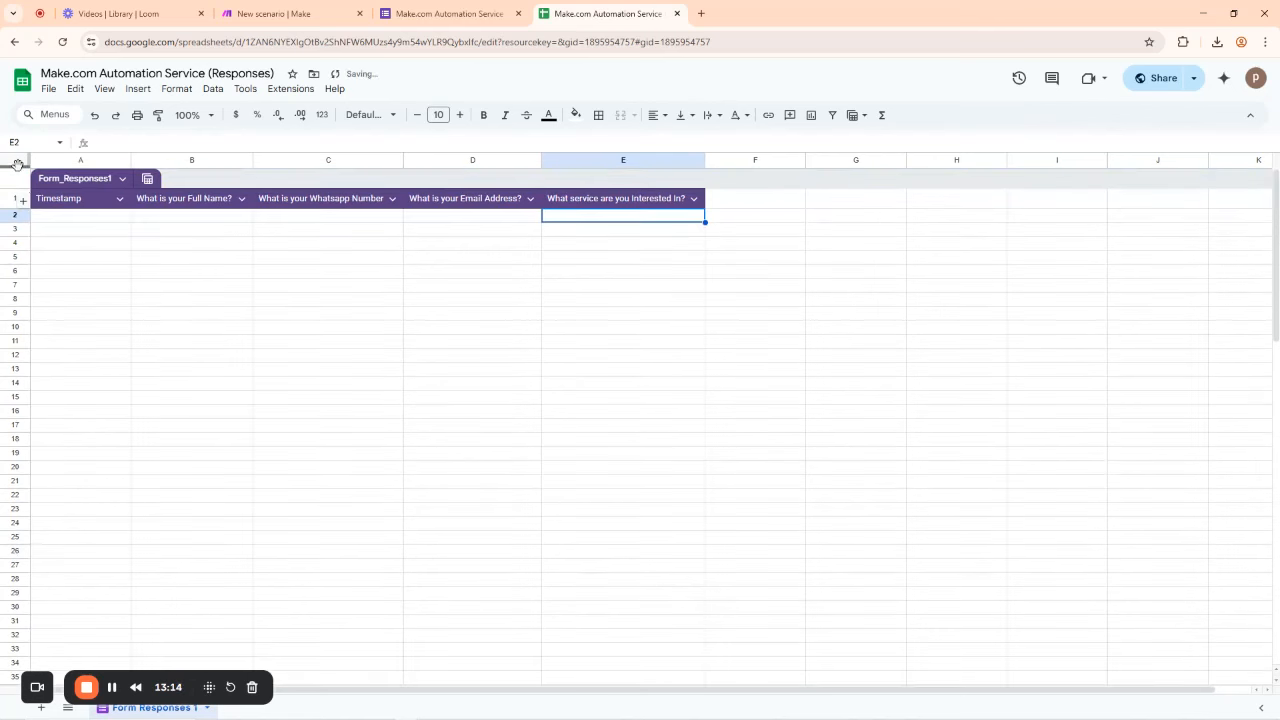
left_click_drag(18, 167, 16, 209)
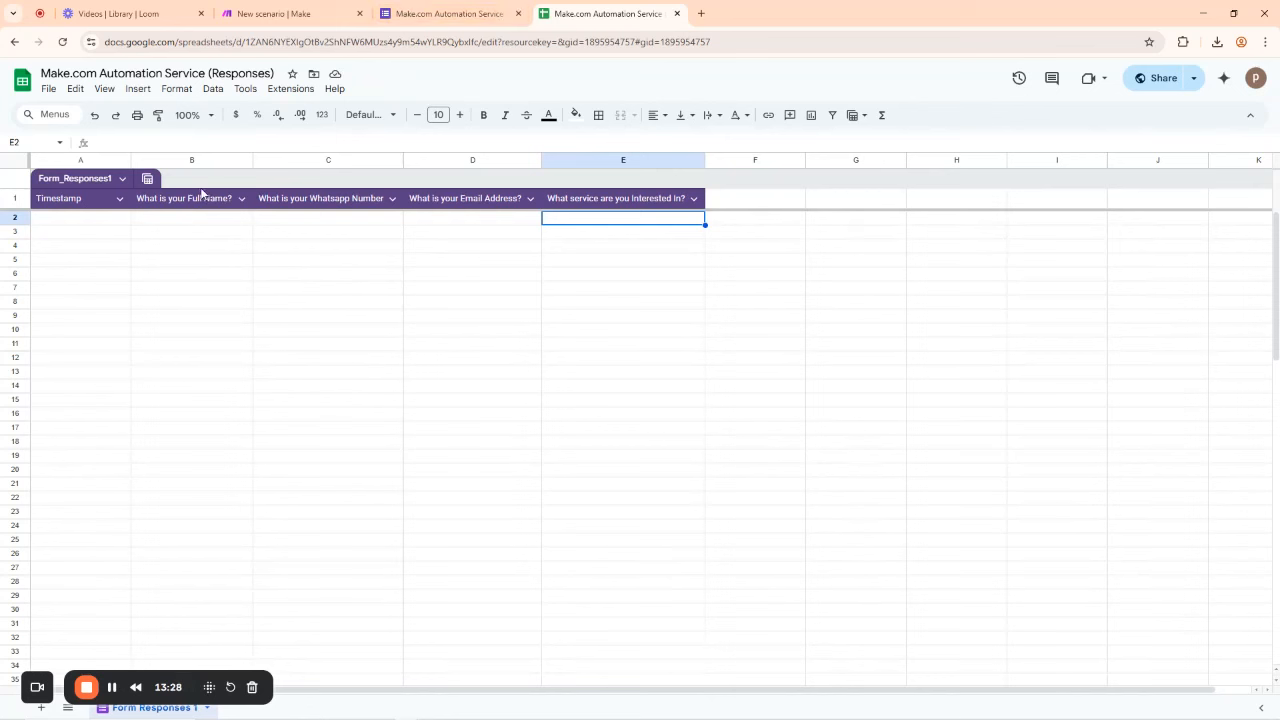
Step: Search 'google form' in Make's app list and add the Watch Responses trigger
left_click(281, 13)
left_click(805, 243)
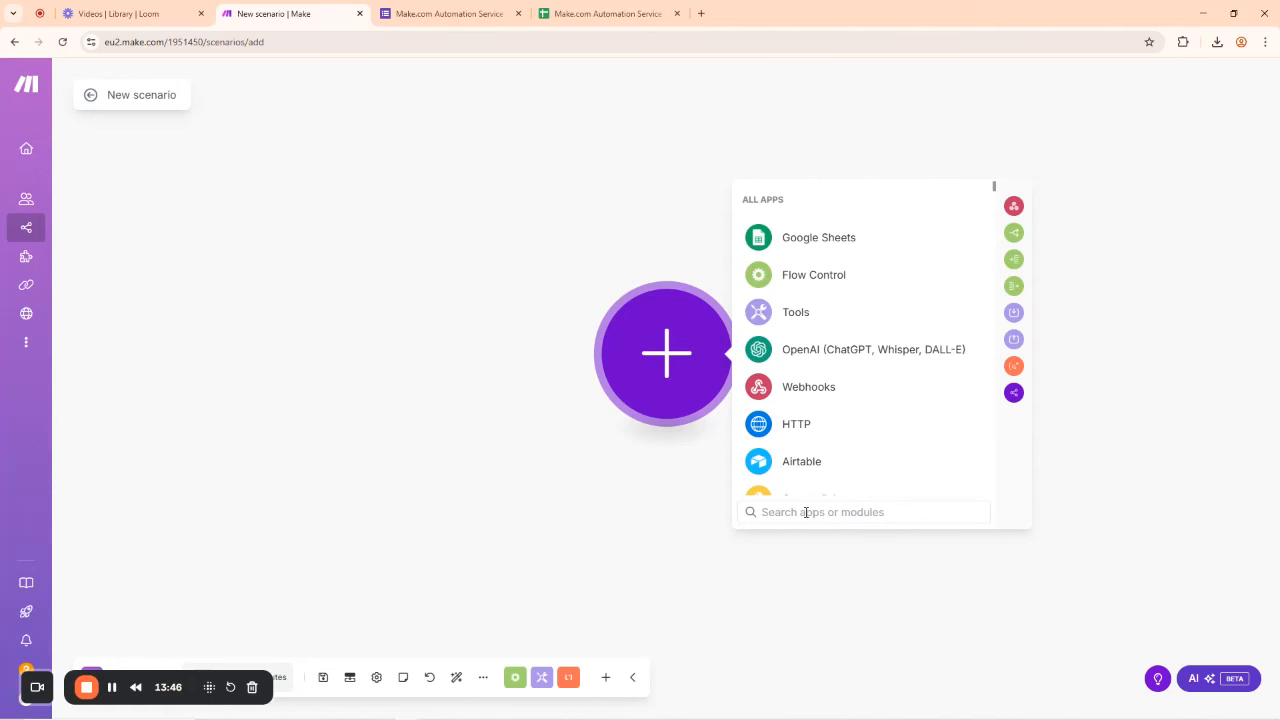
type("google form")
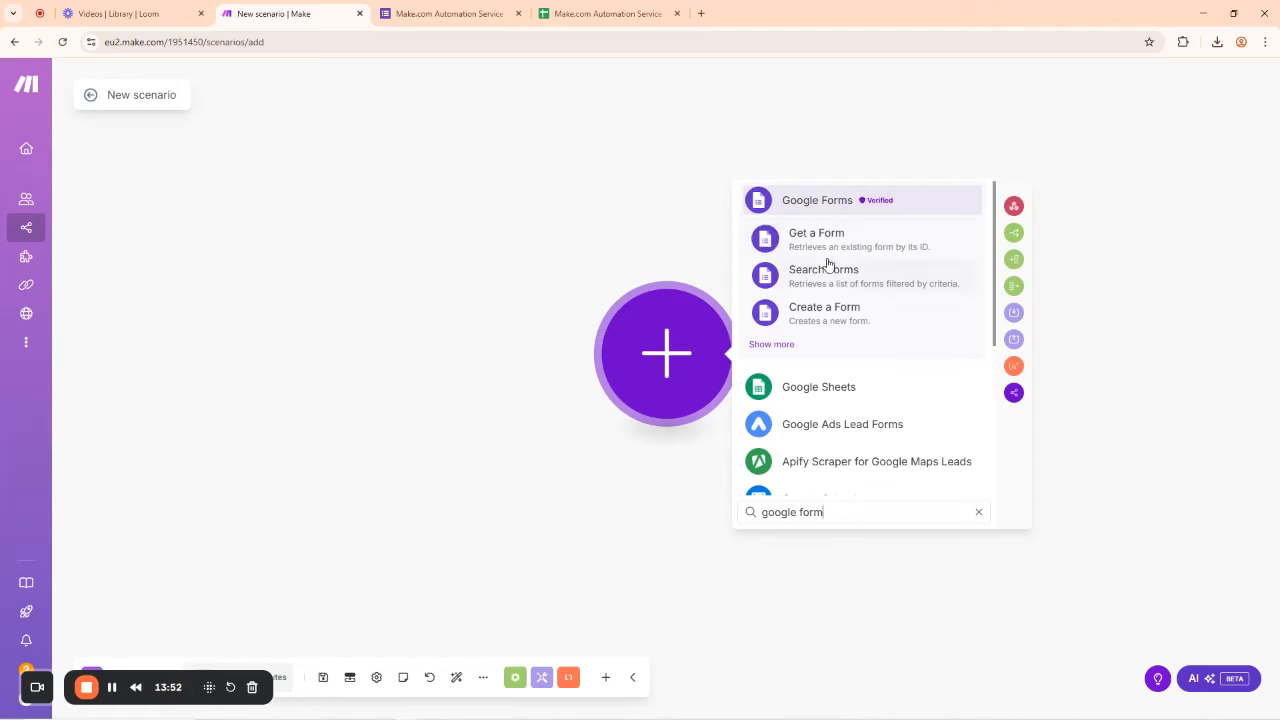
left_click(778, 345)
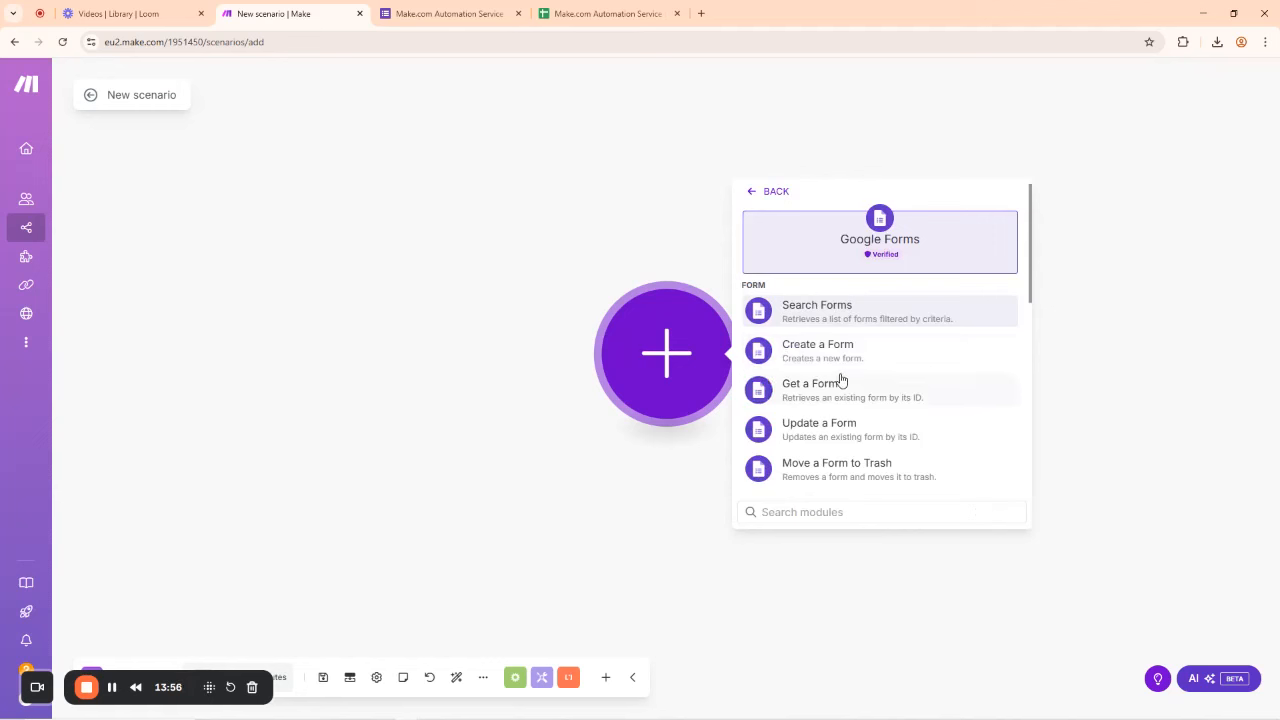
scroll(840, 395, "down", 3)
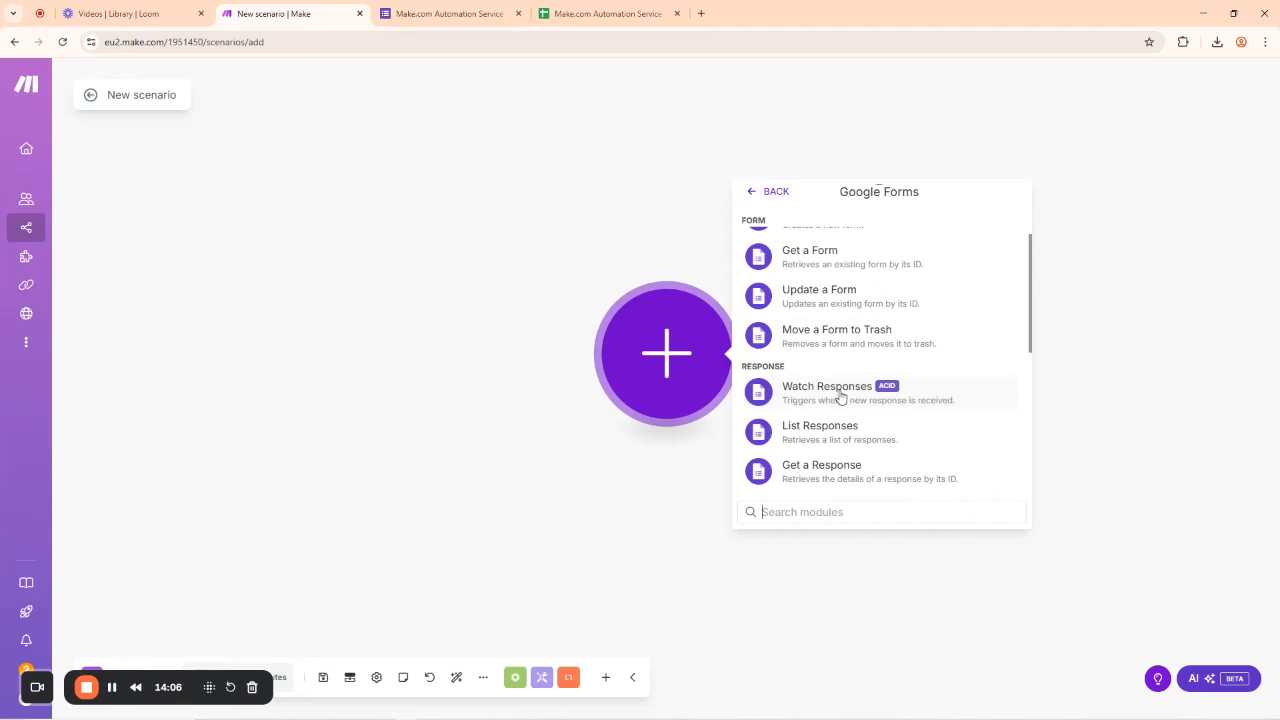
left_click(841, 396)
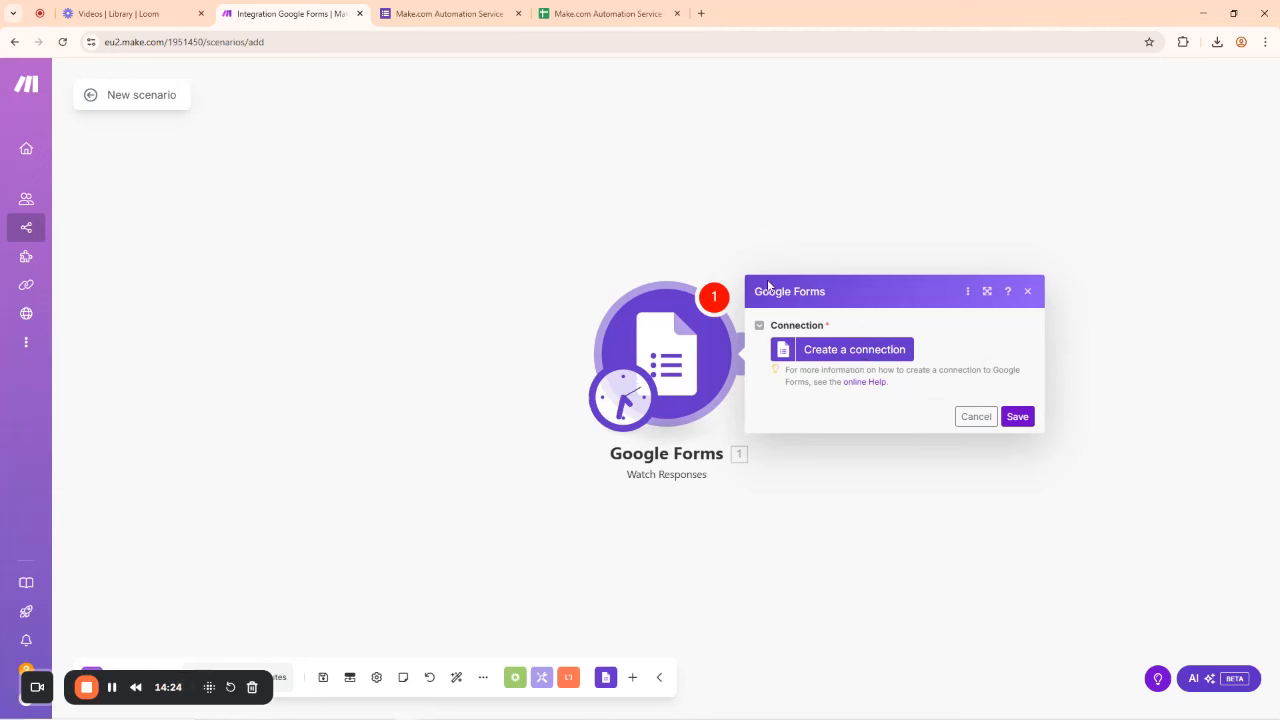
Step: Create 'My Google connection' for the Forms trigger and authorize it with a Google account, granting Drive access
left_click(849, 356)
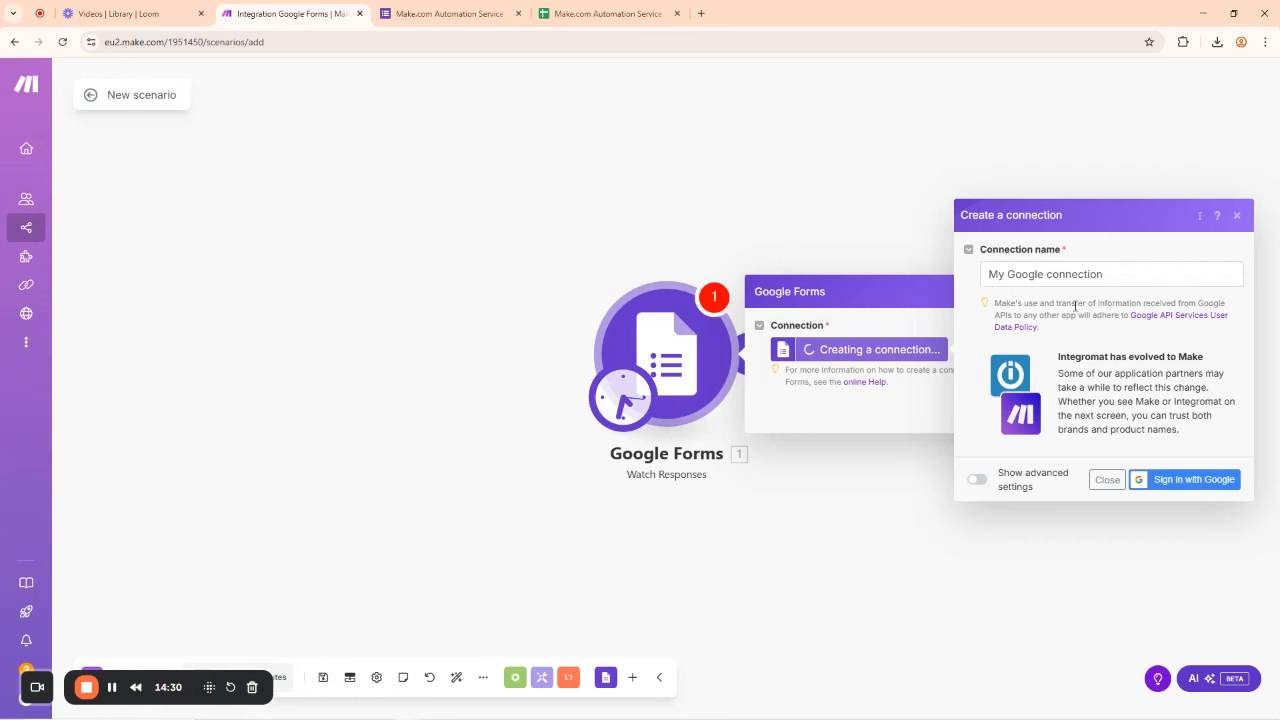
left_click(1053, 276)
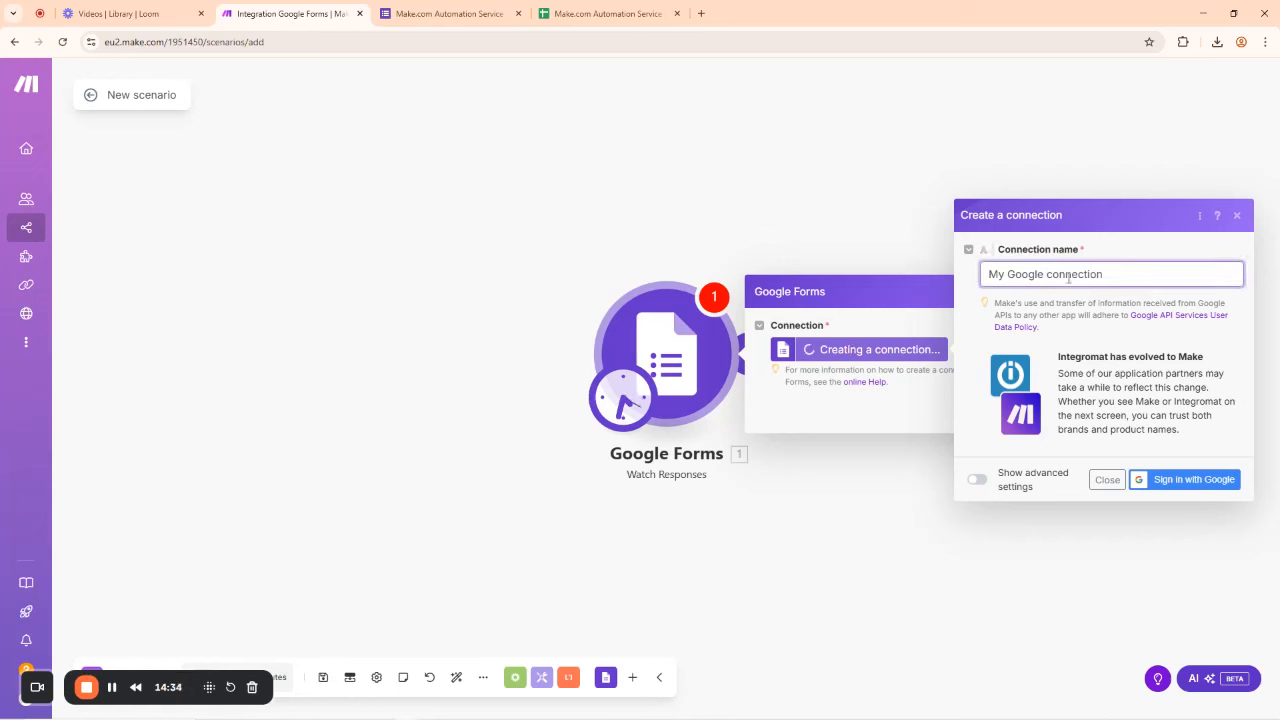
triple_click(1068, 278)
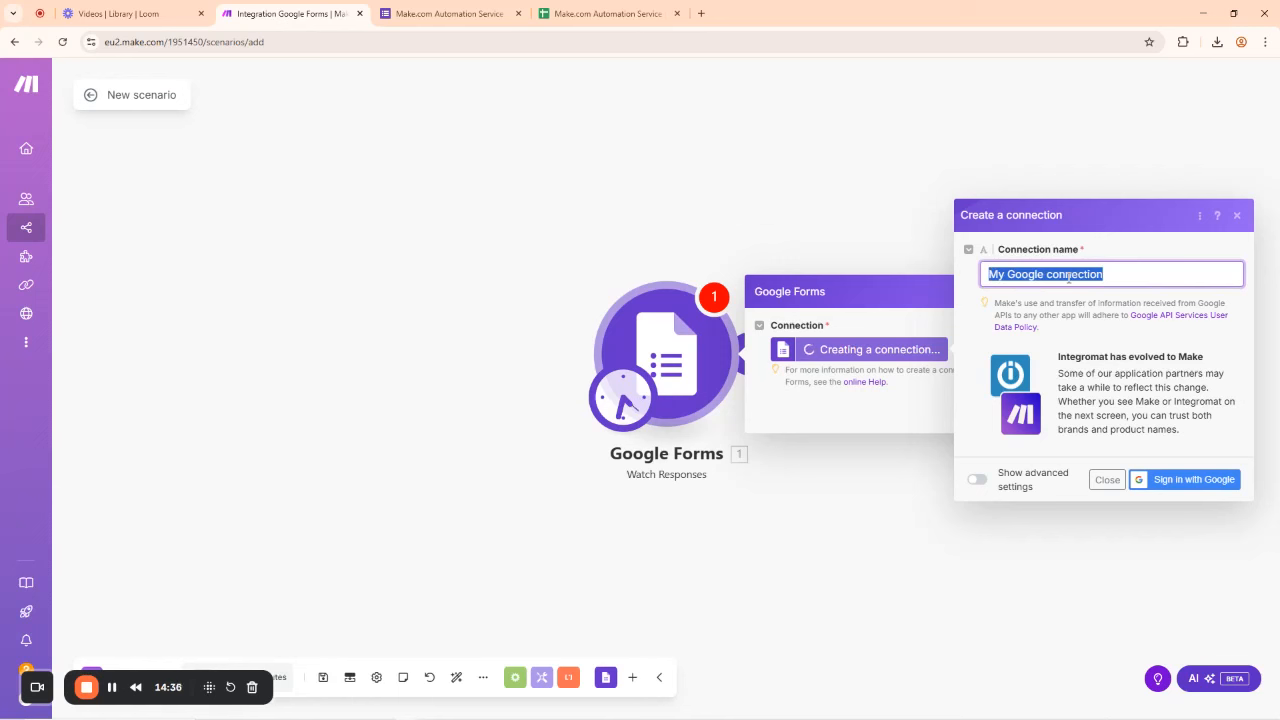
left_click(1122, 339)
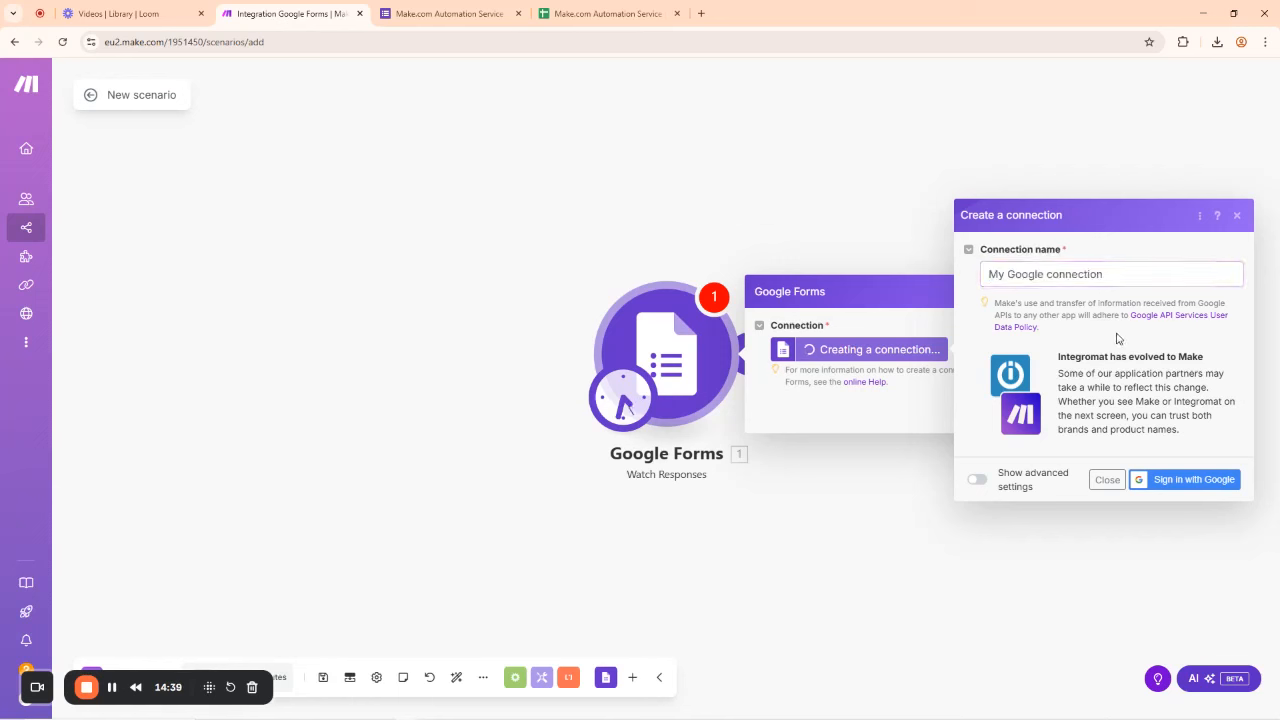
left_click(1184, 482)
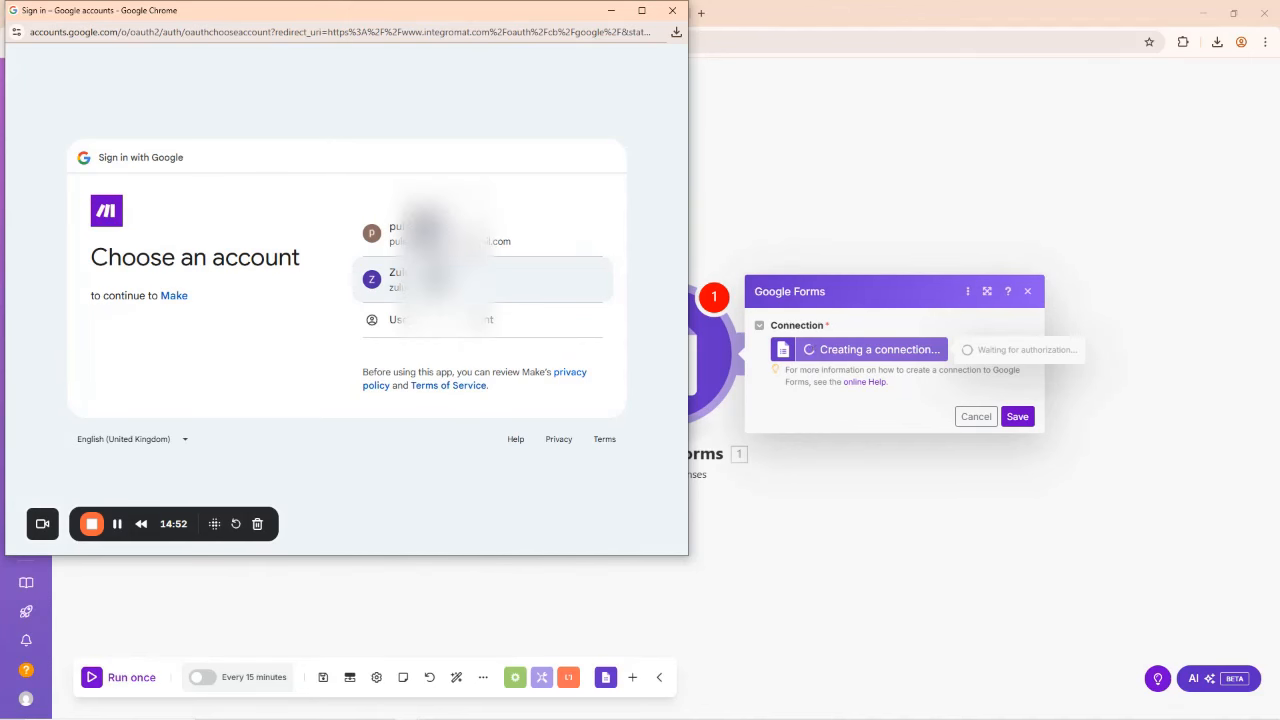
left_click(440, 279)
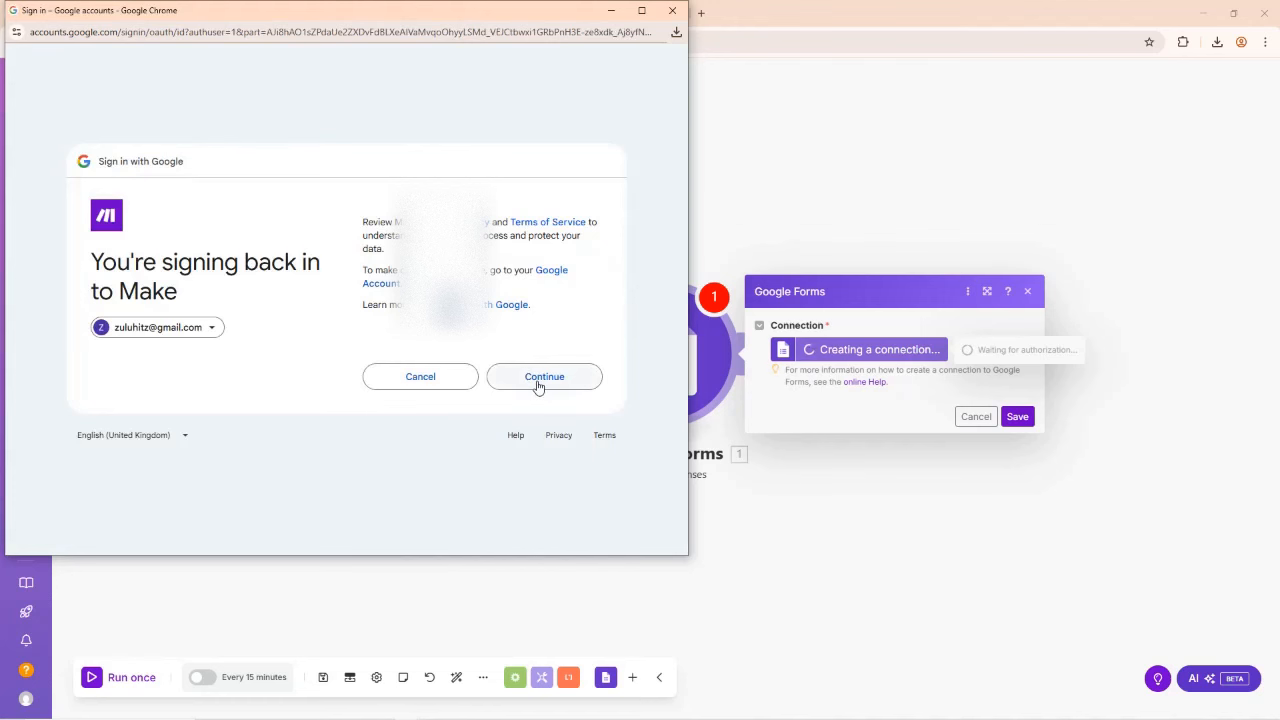
left_click(540, 383)
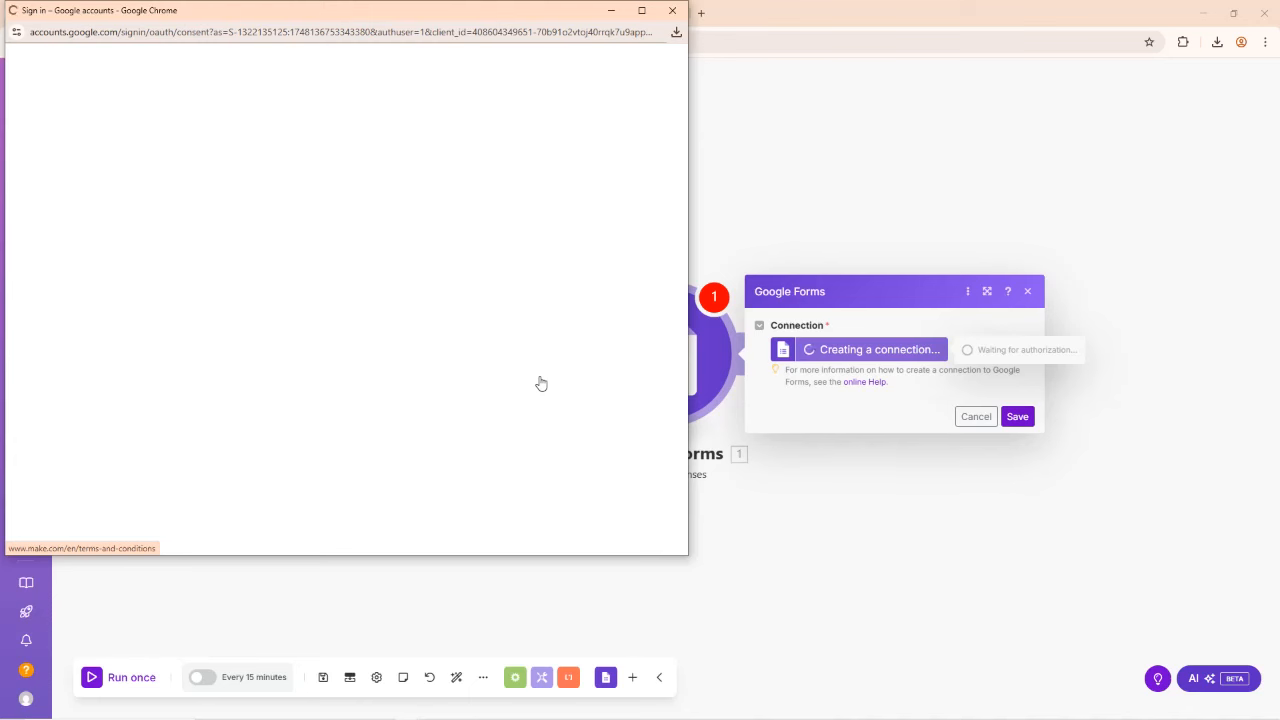
scroll(533, 357, "down", 1)
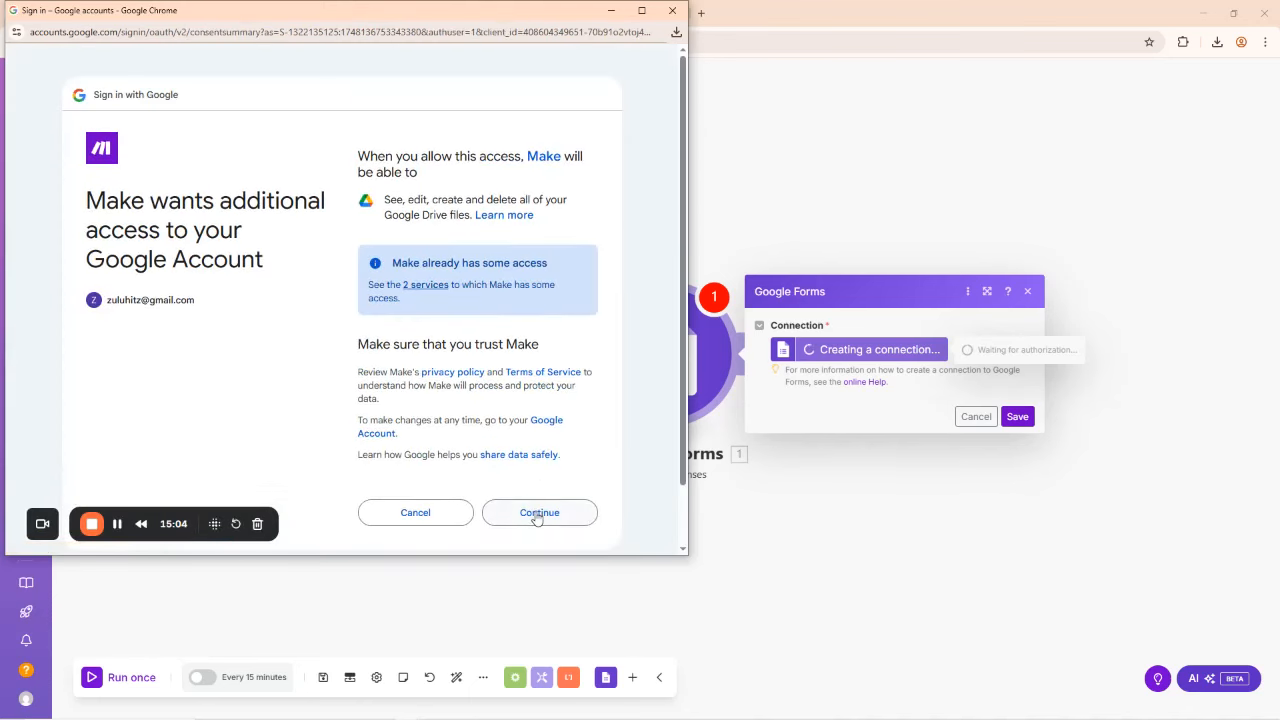
left_click(537, 514)
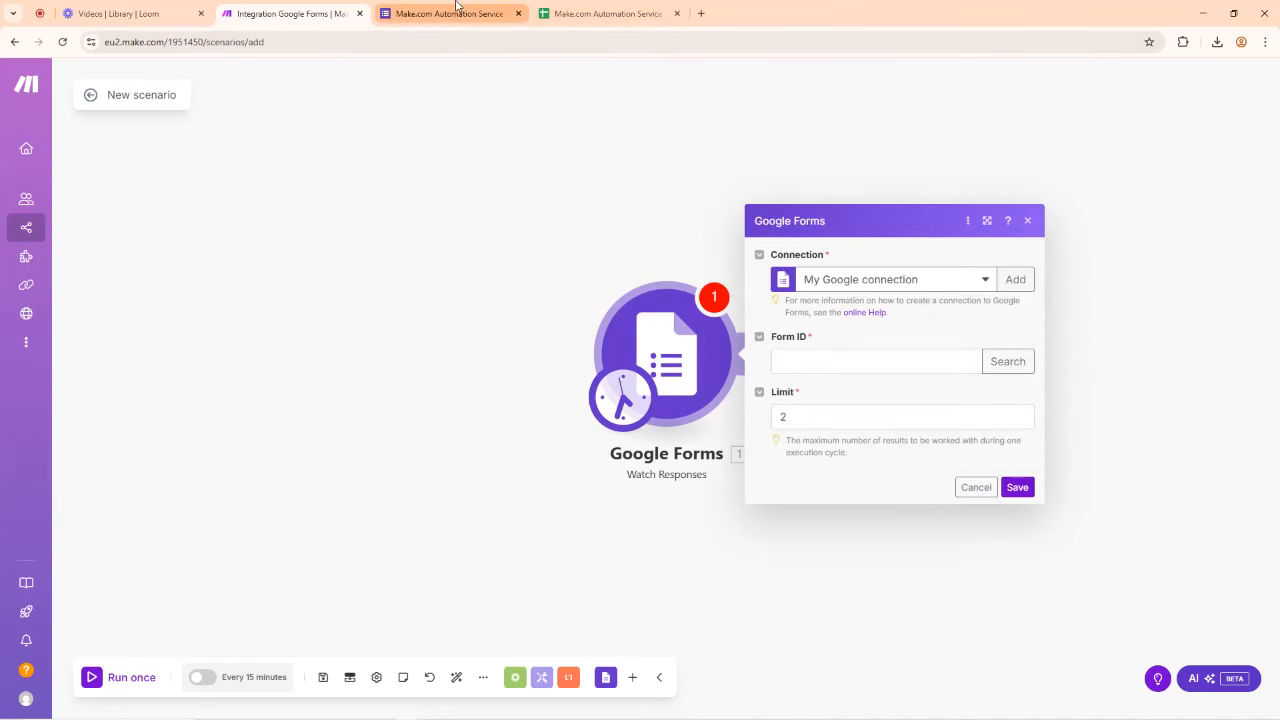
Step: Check which Google accounts are signed in, and review the trigger's available connections and options
left_click(455, 13)
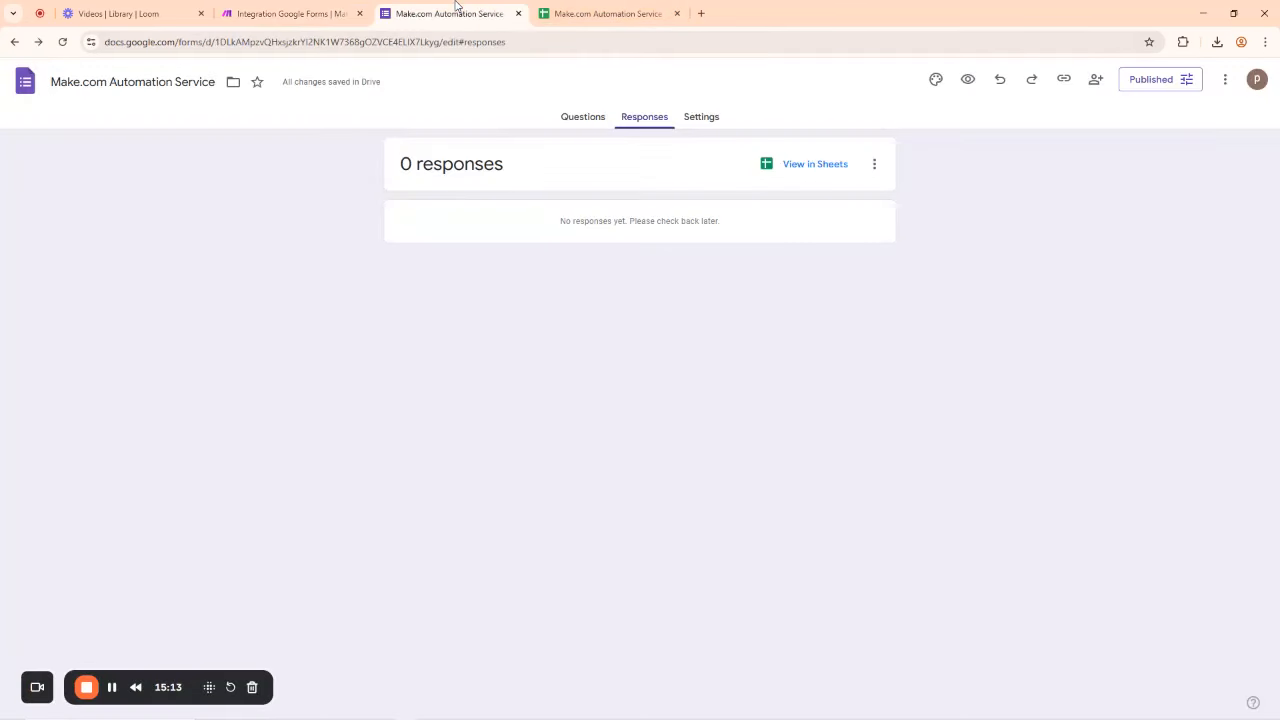
left_click(1257, 82)
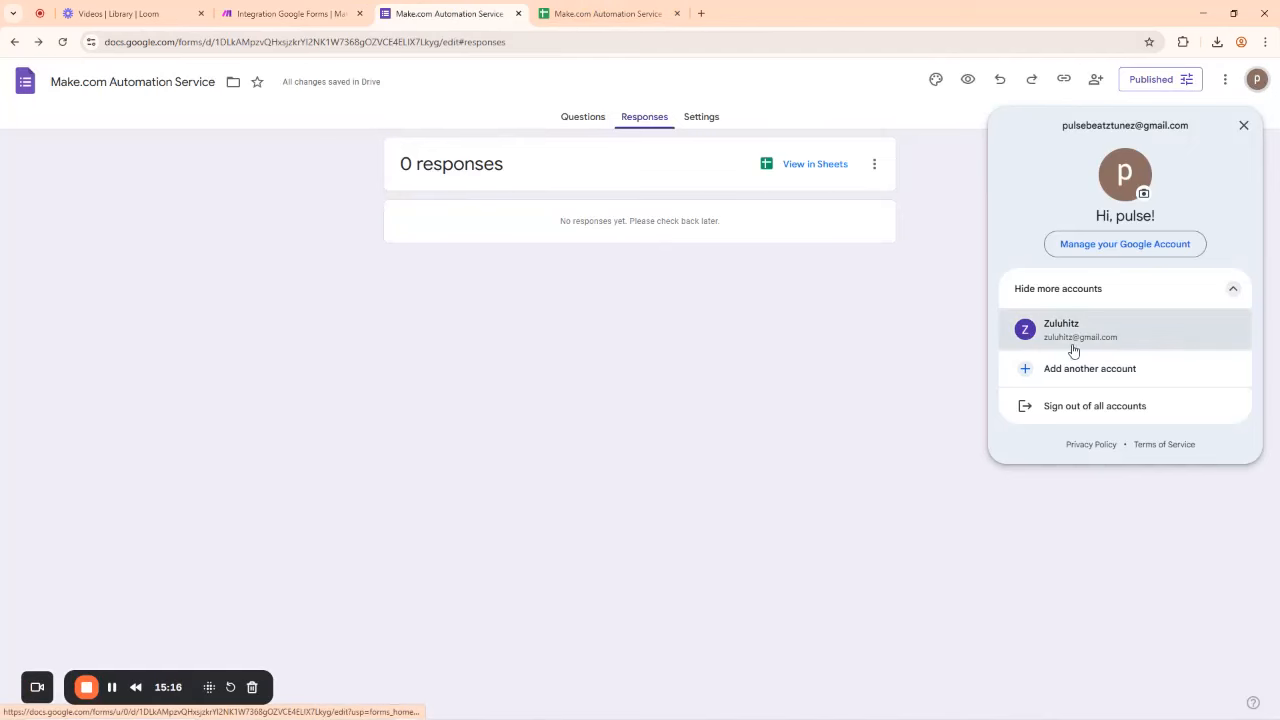
left_click(243, 248)
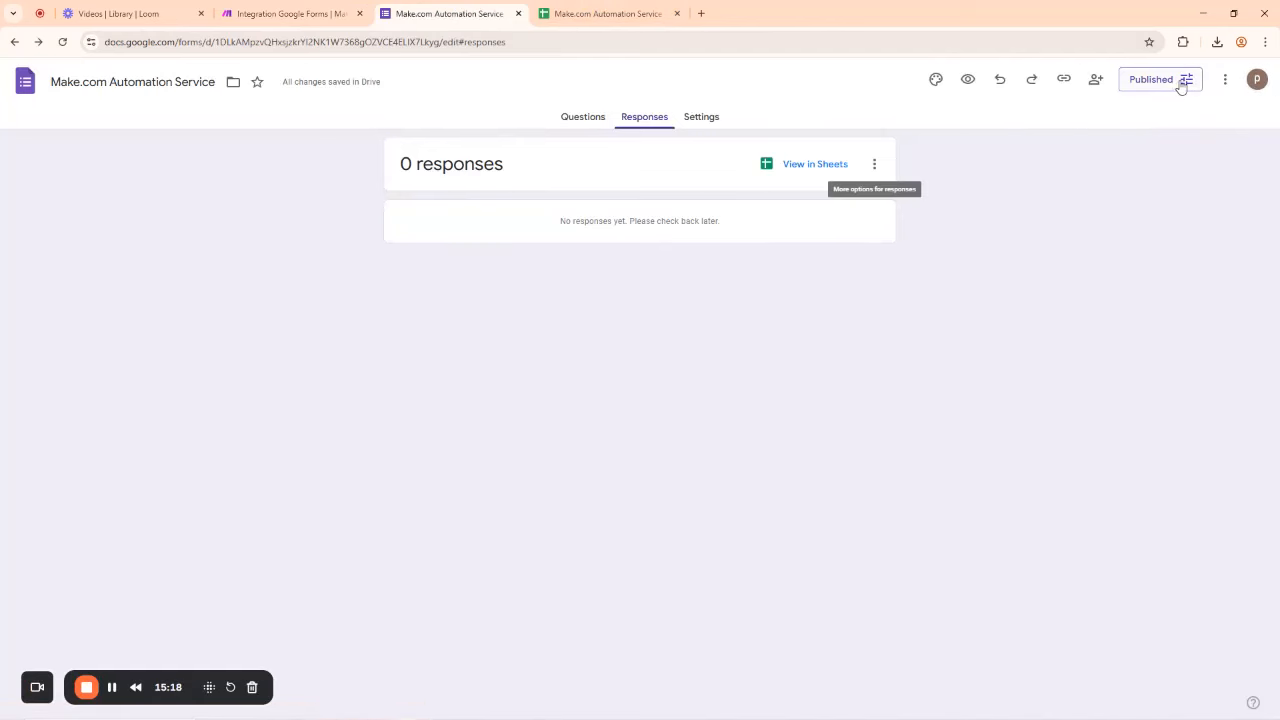
left_click(245, 13)
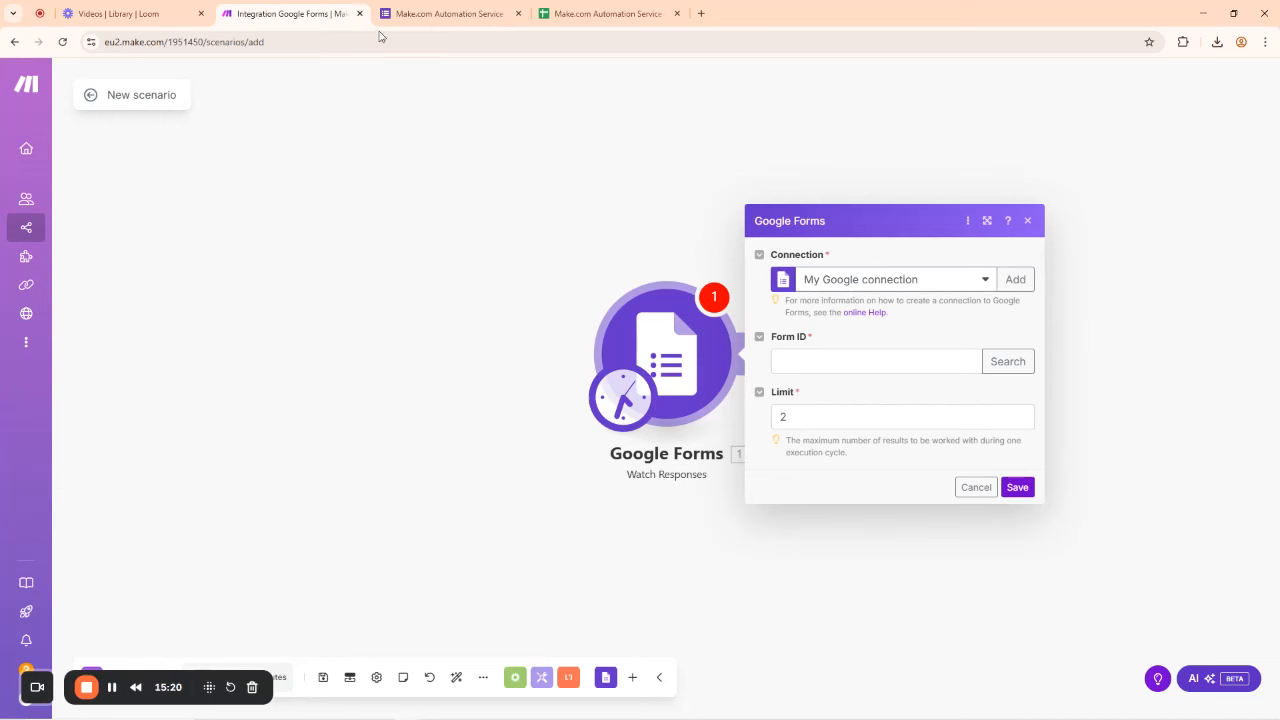
left_click(985, 280)
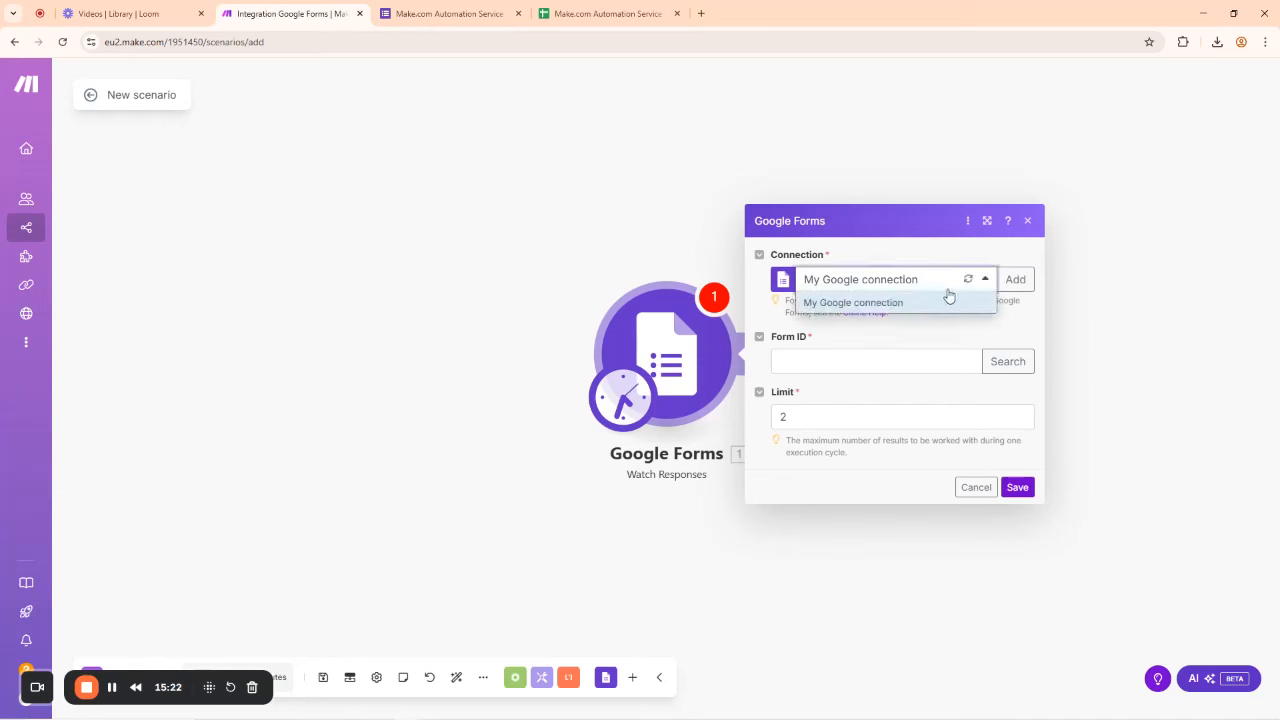
left_click(763, 321)
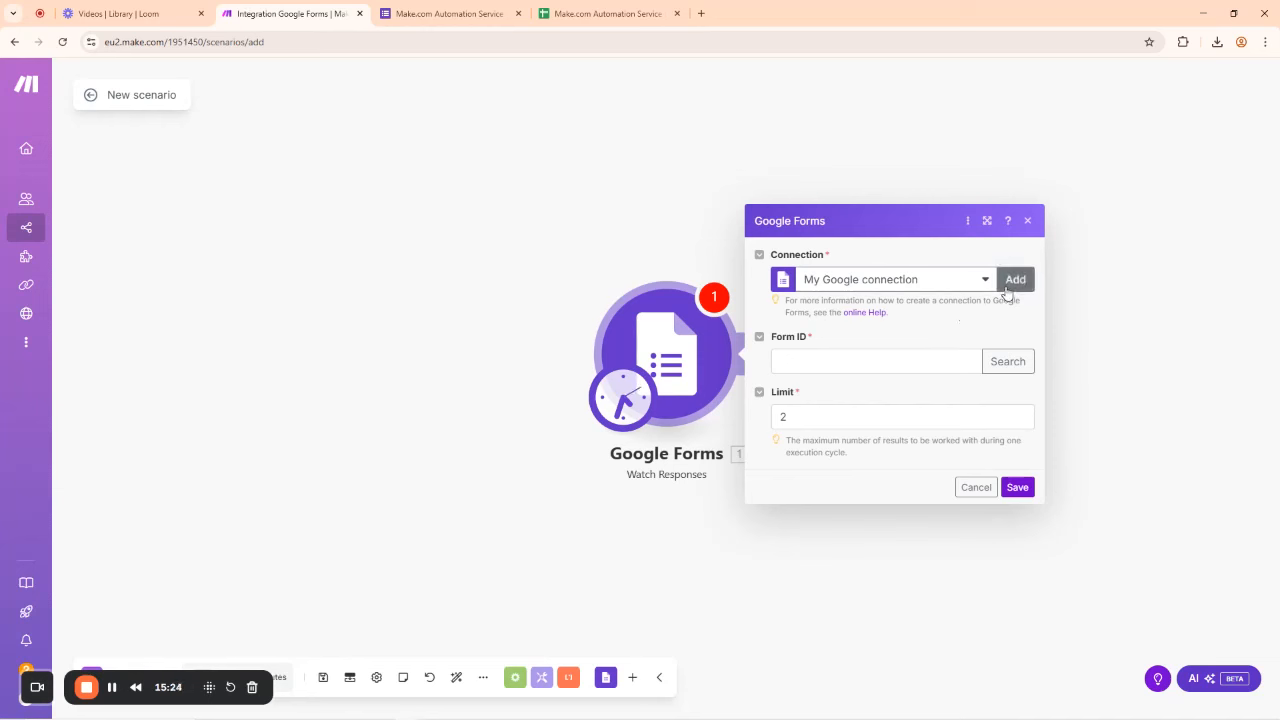
left_click(967, 222)
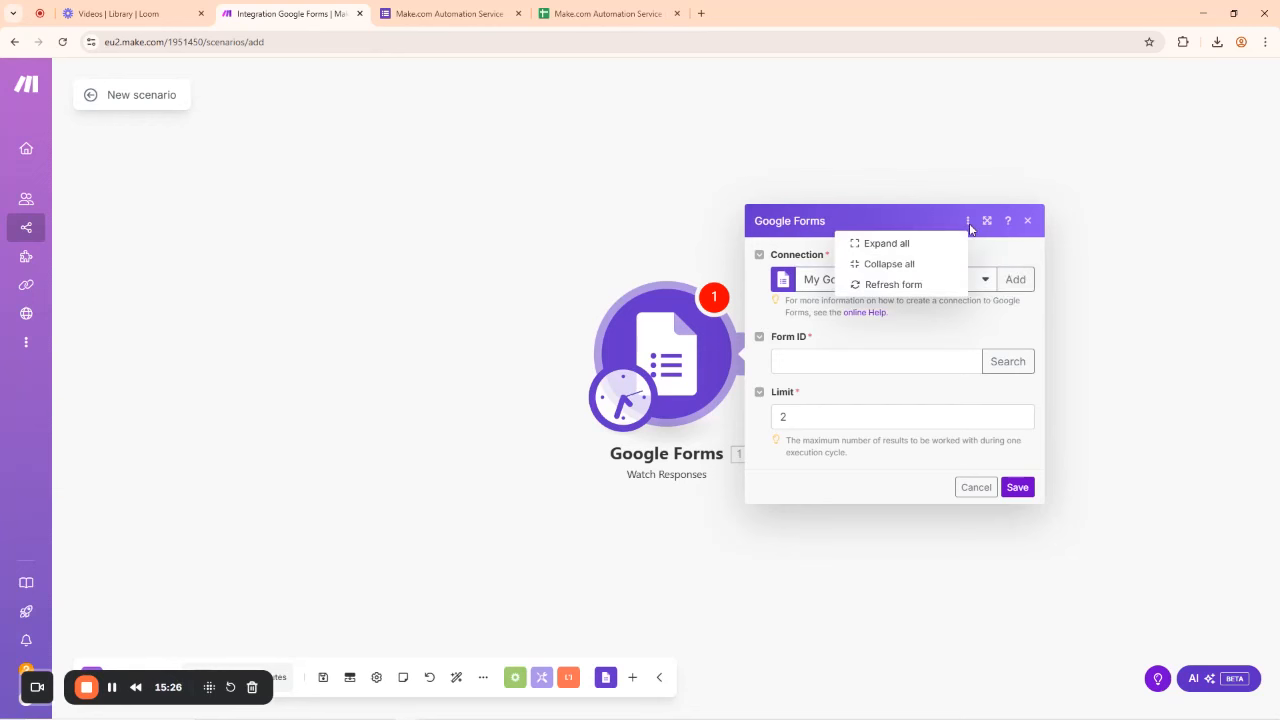
left_click(930, 340)
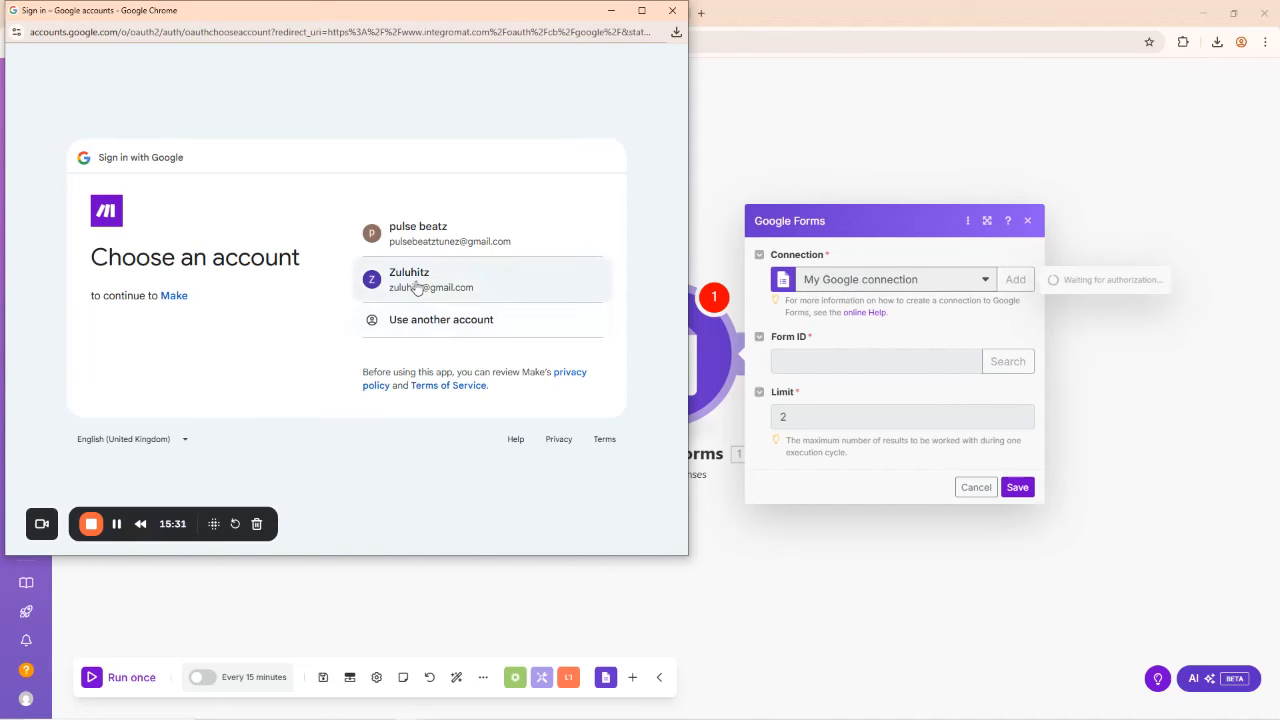
Step: Authorize a second Google connection under the other account and select it for the Watch Responses trigger
left_click(434, 236)
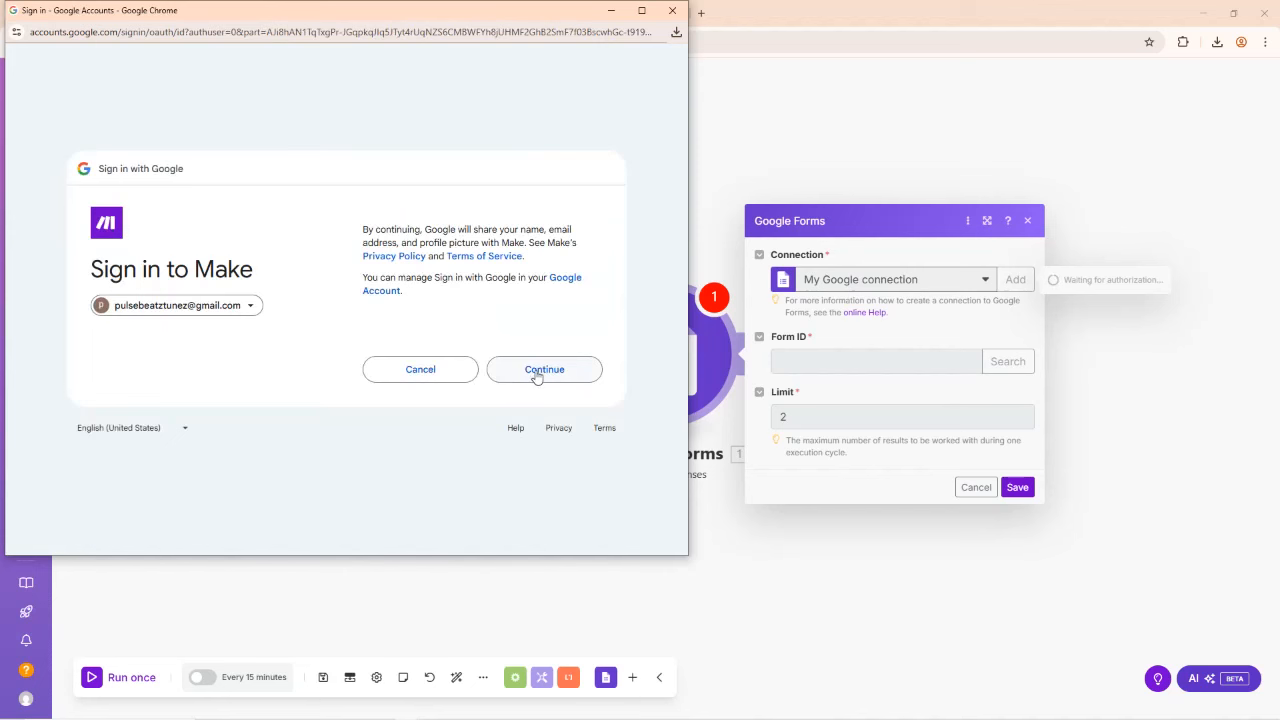
left_click(537, 372)
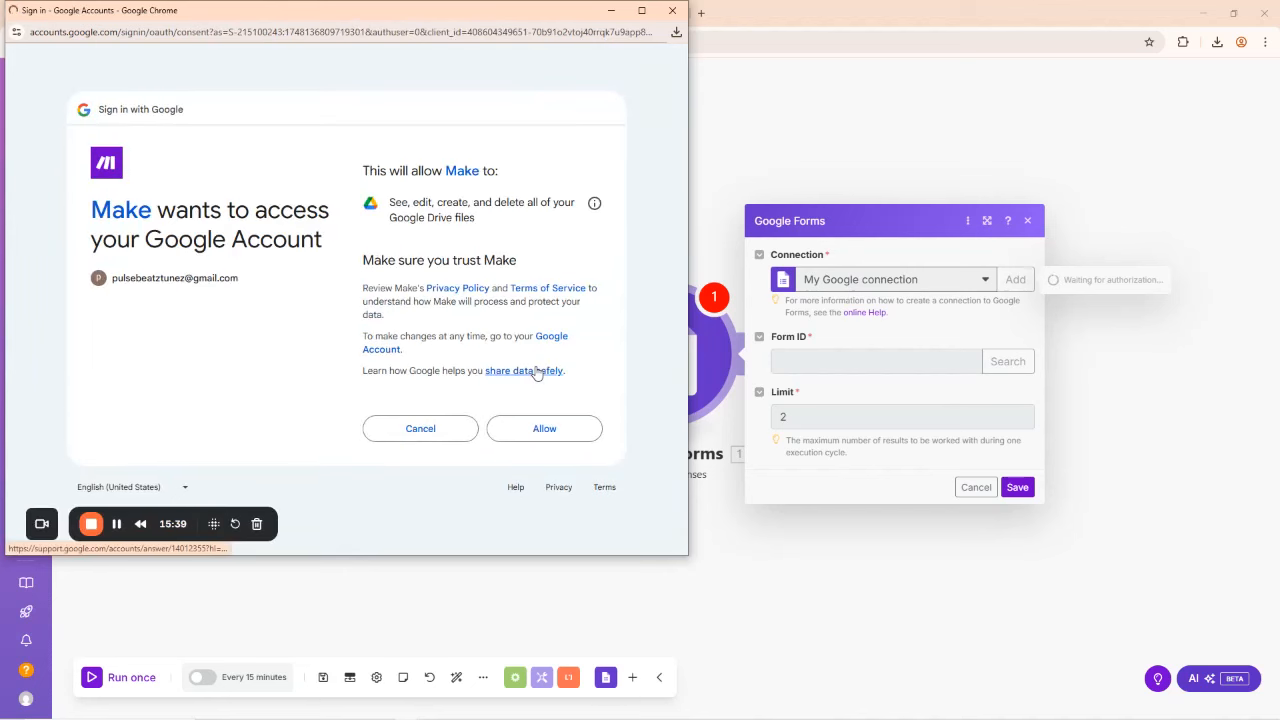
left_click(542, 430)
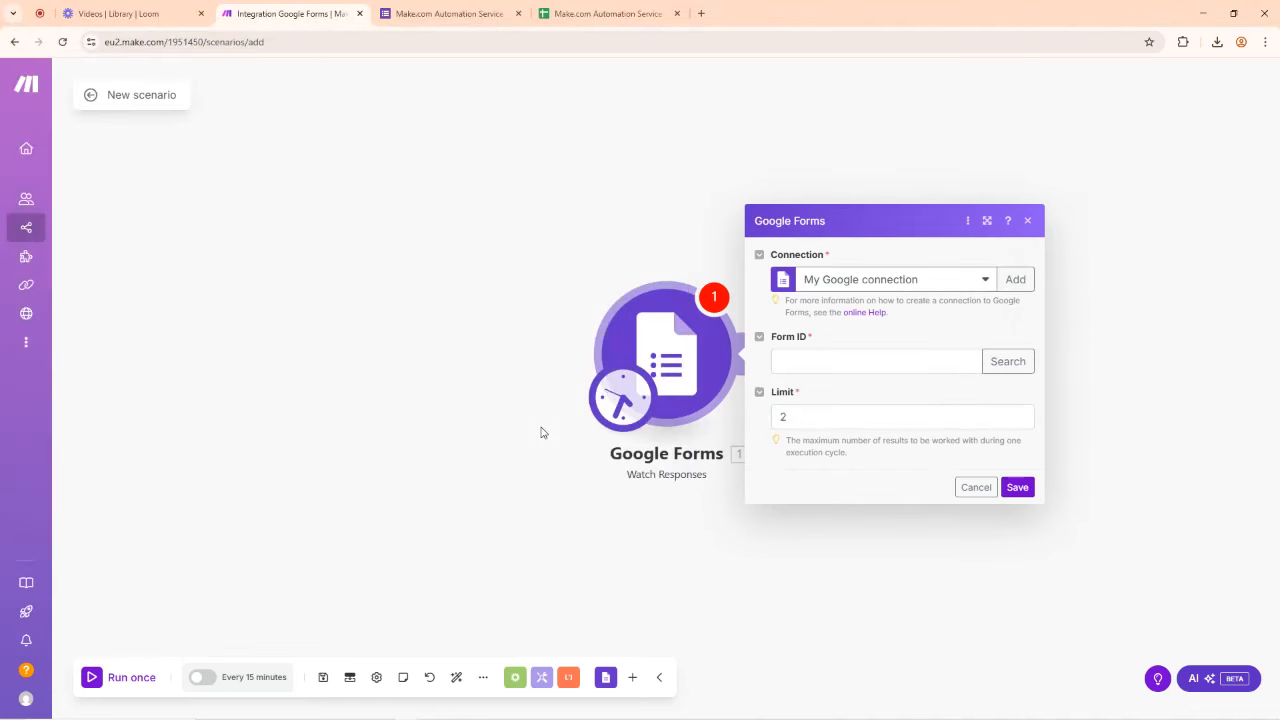
left_click(983, 283)
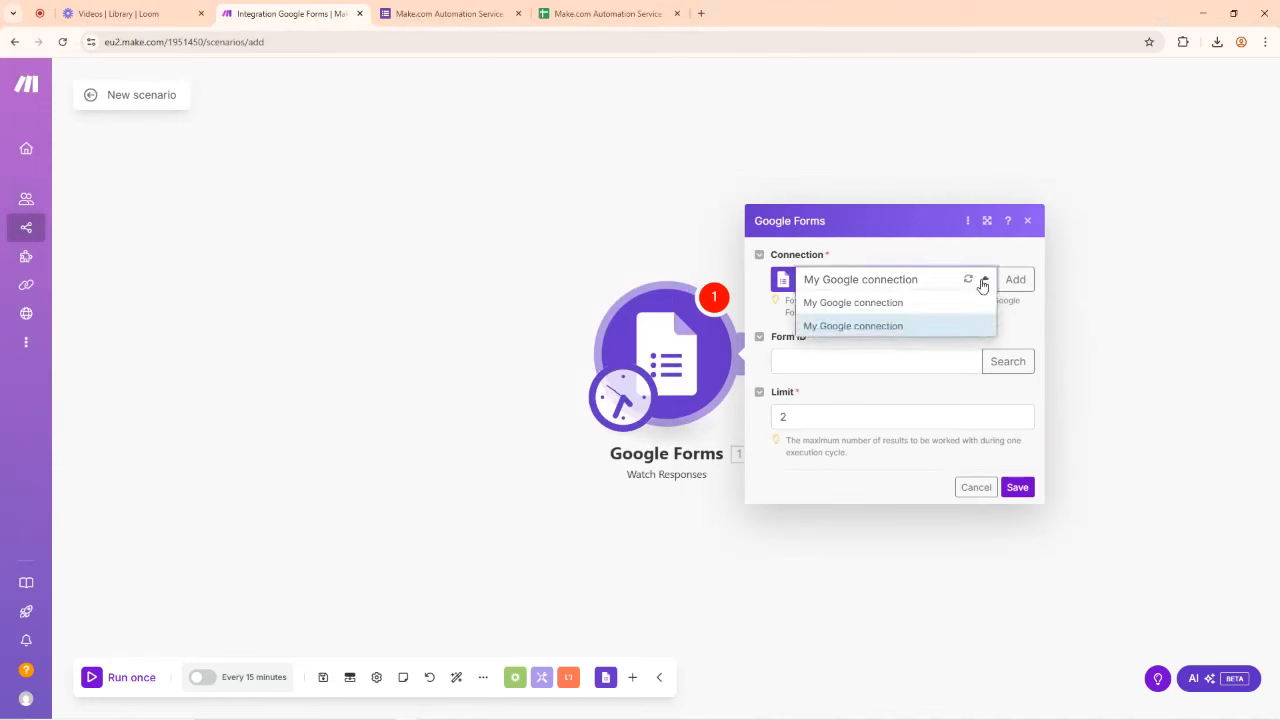
left_click(880, 326)
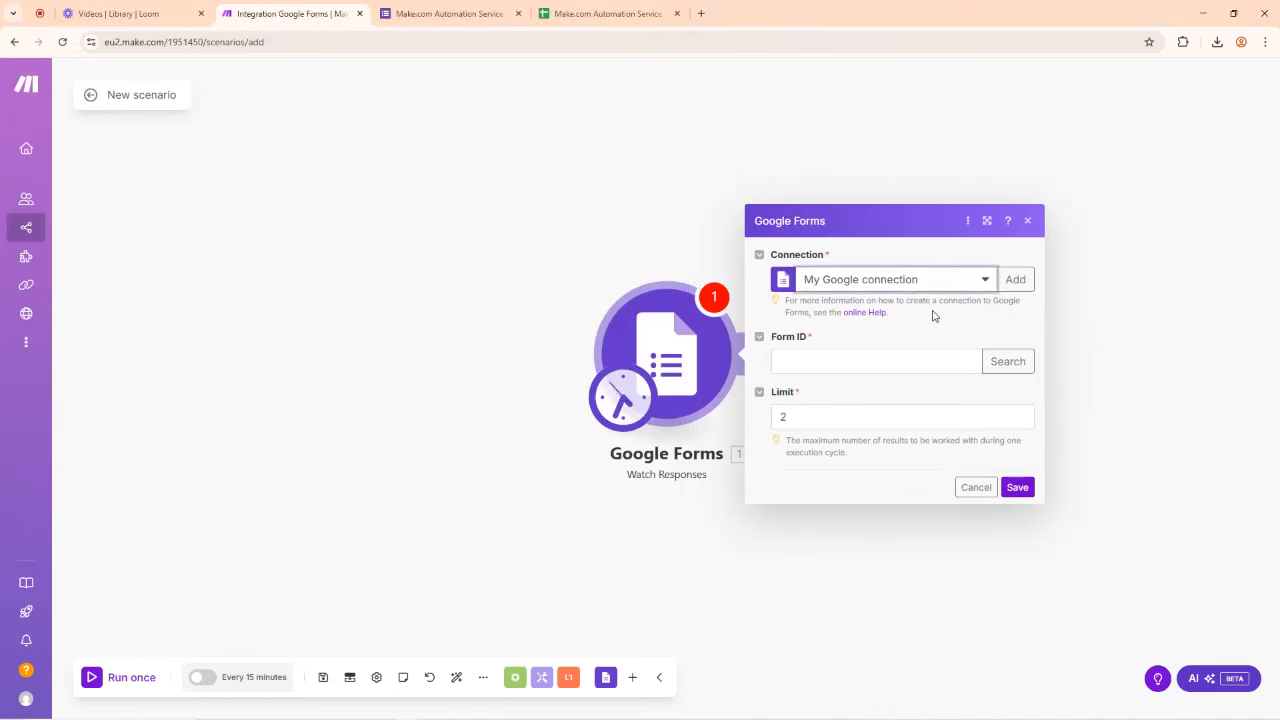
left_click(827, 360)
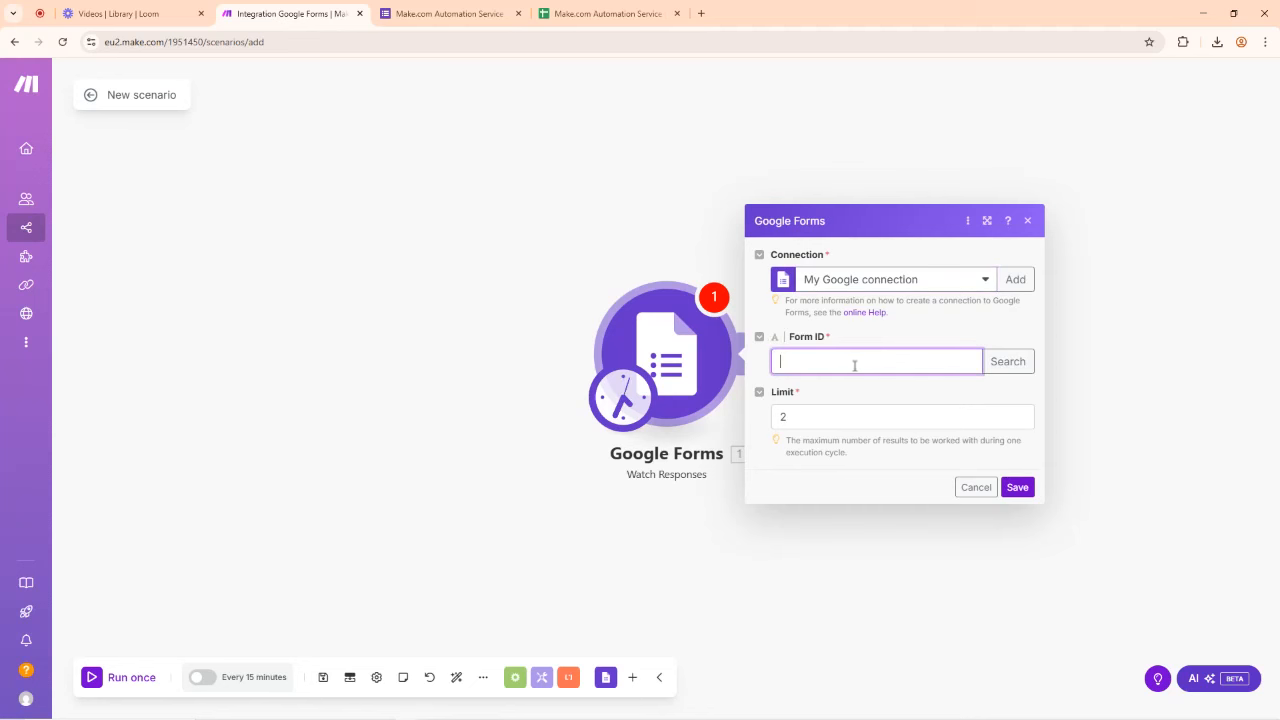
left_click(478, 10)
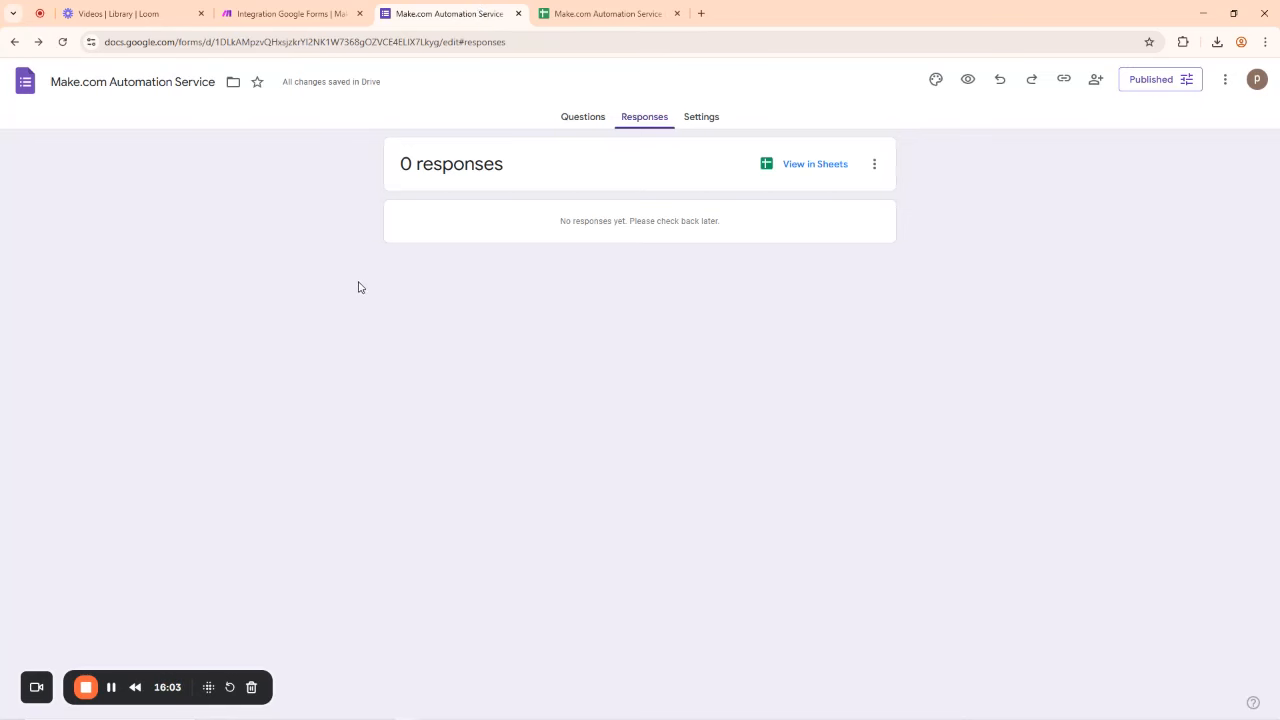
Step: Copy the form's edit URL from the address bar and bring up Windows search
left_click(583, 119)
scroll(605, 408, "down", 2)
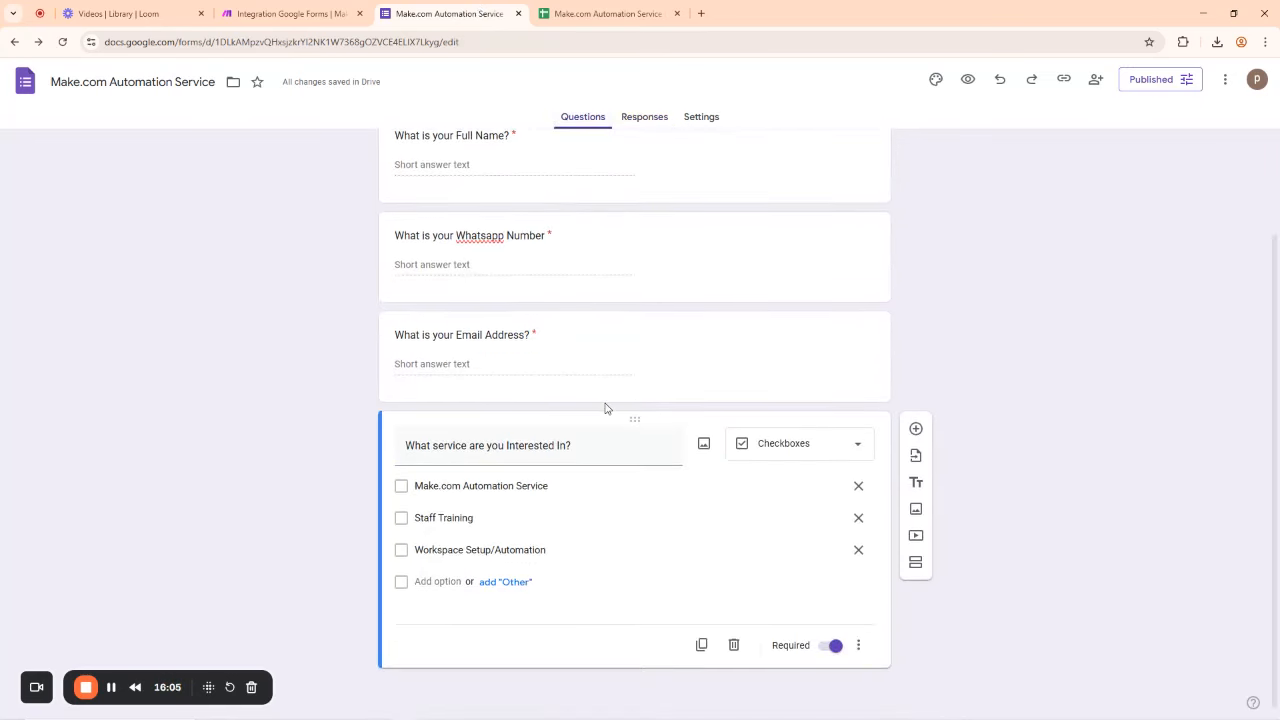
scroll(605, 408, "up", 2)
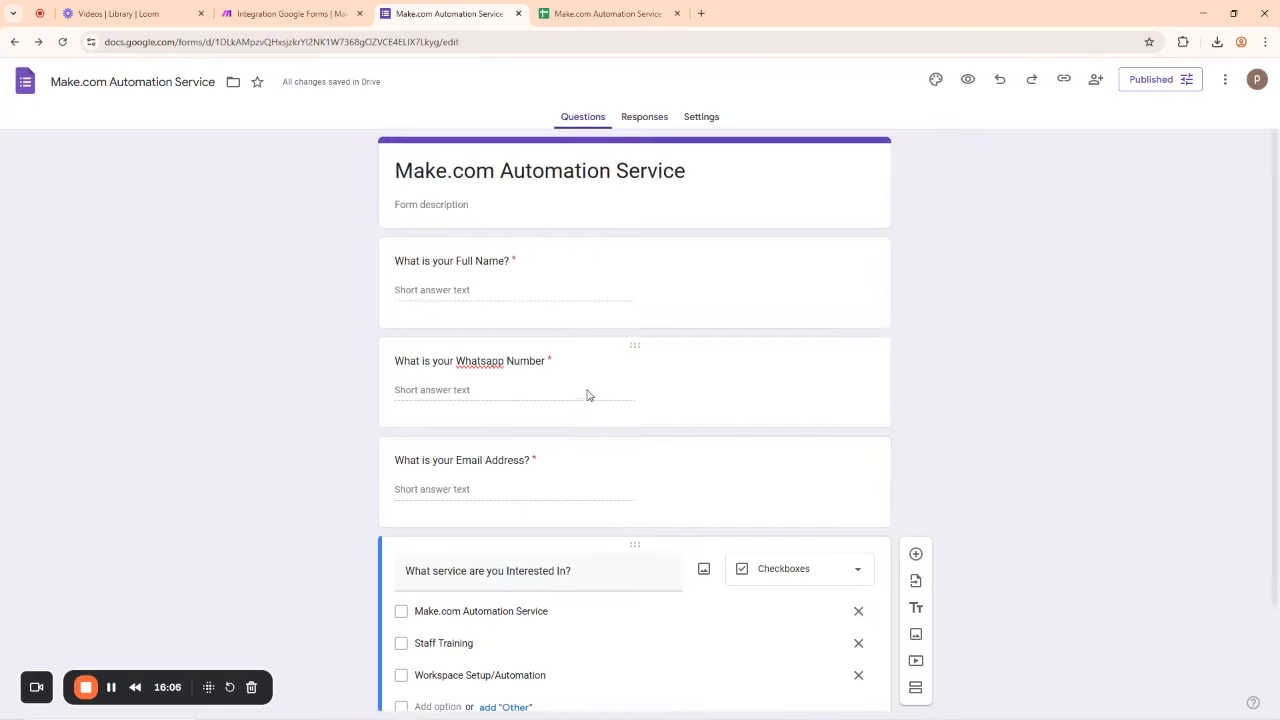
left_click(423, 43)
key("ctrl+c")
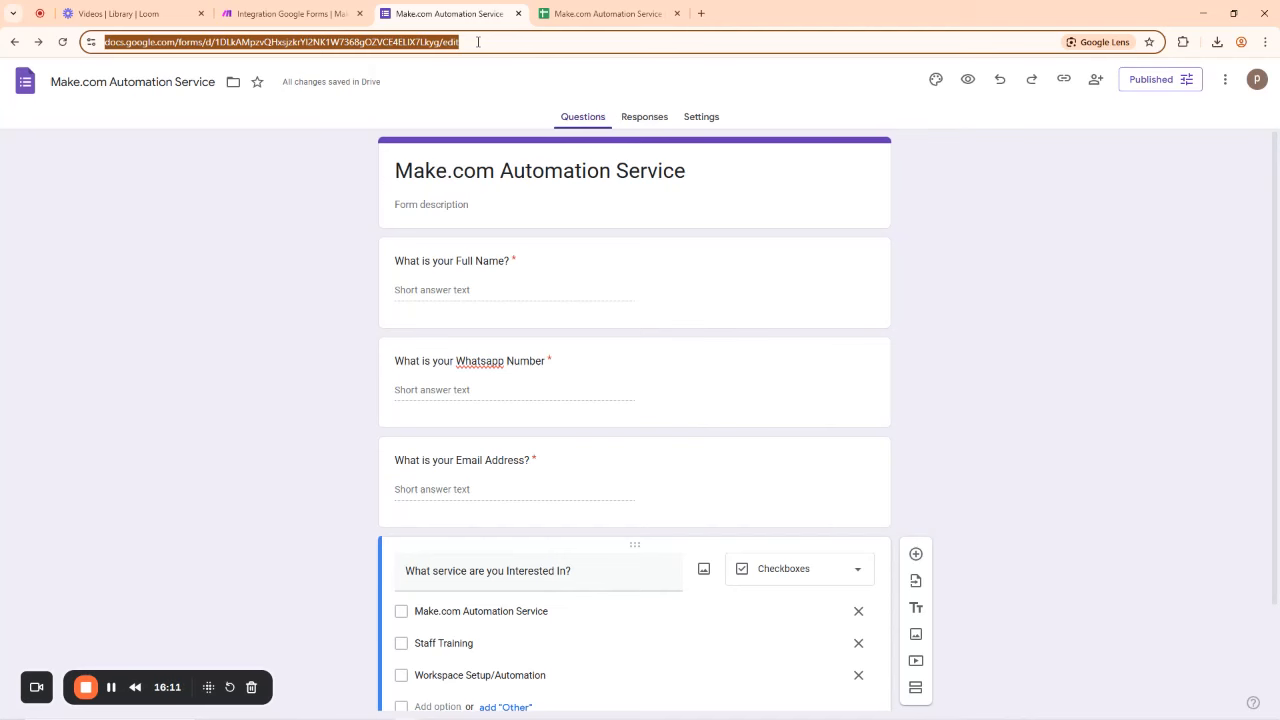
key("super")
Step: Paste the form link into Notepad and copy out the form ID between /d/ and /edit
type("notepad")
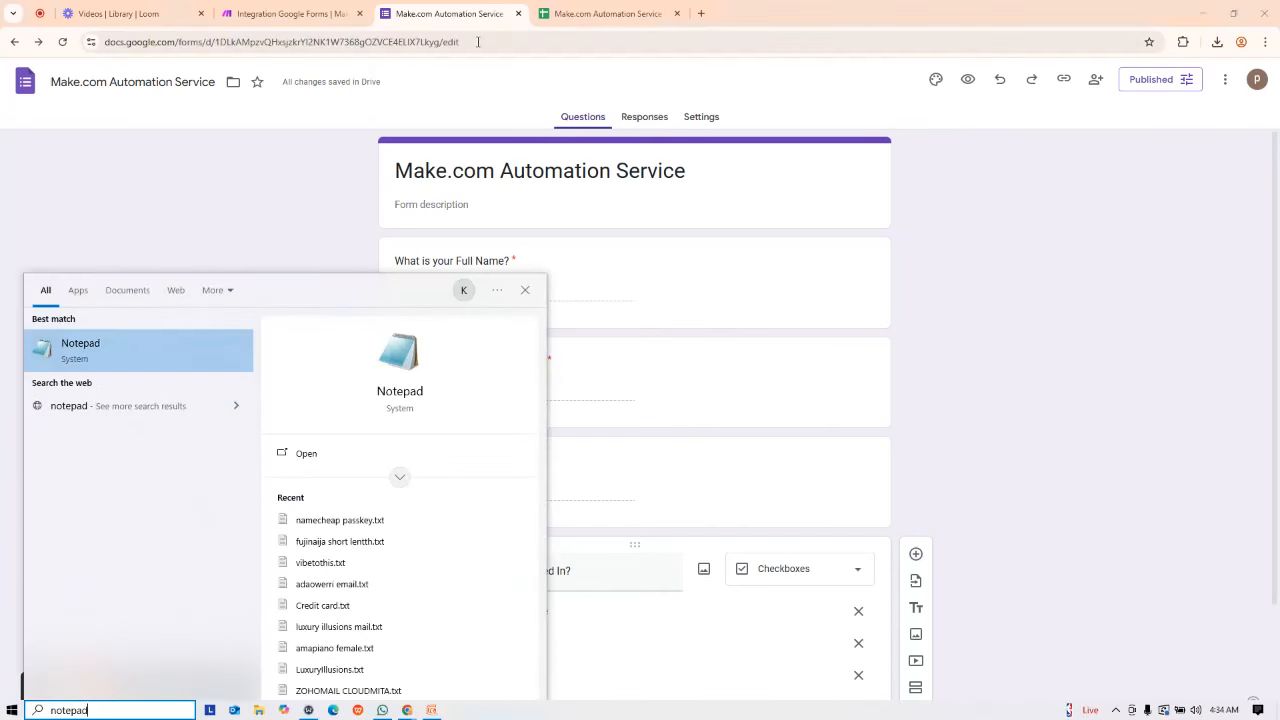
key("Return")
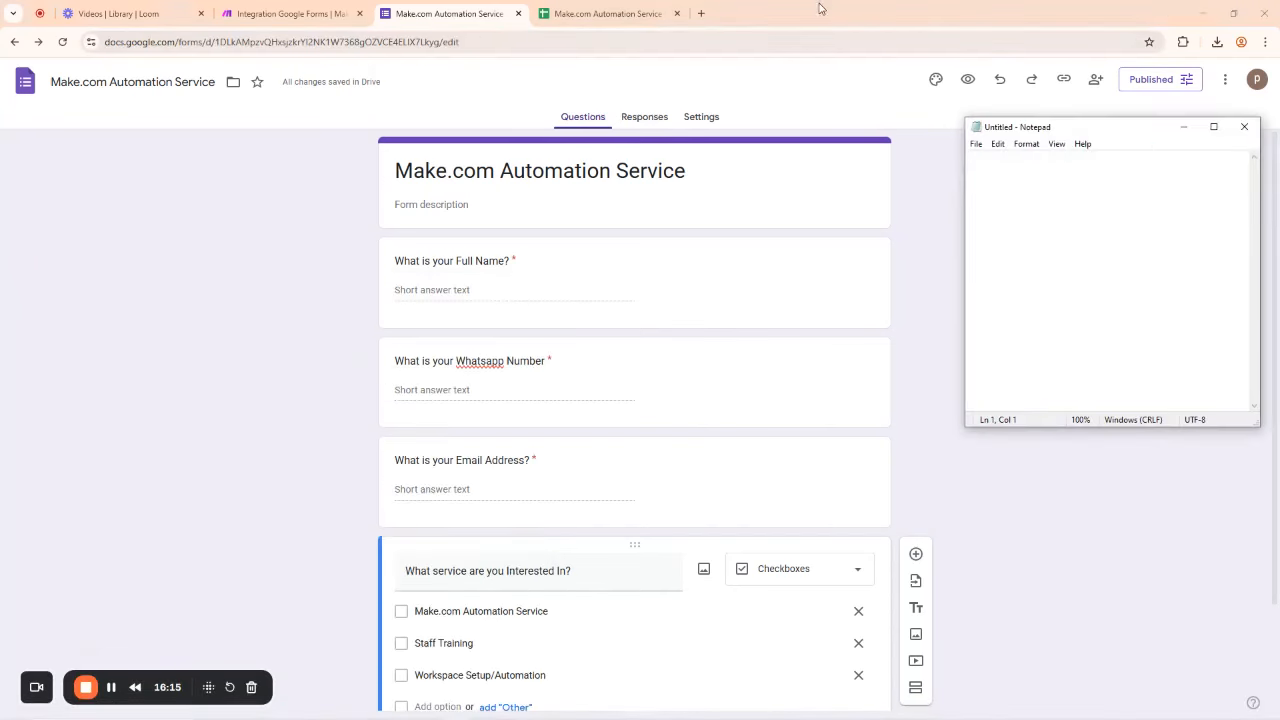
left_click(1213, 127)
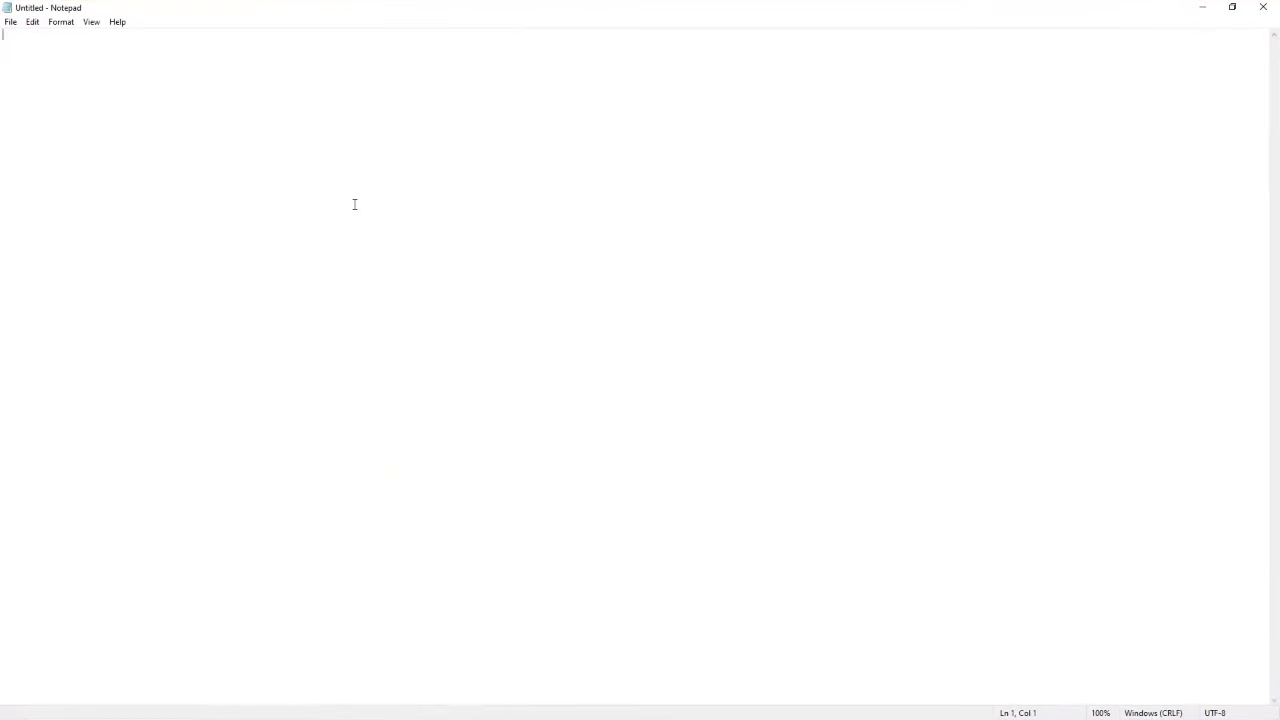
key("ctrl+v")
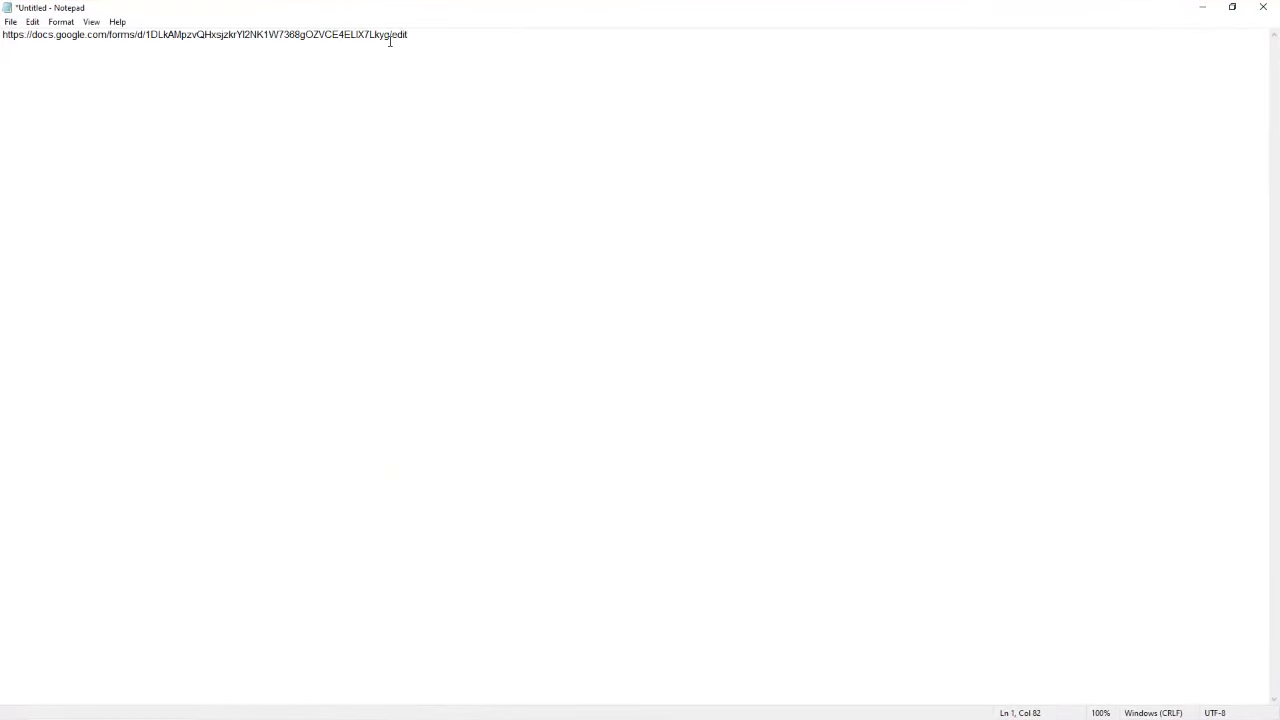
left_click_drag(390, 34, 148, 55)
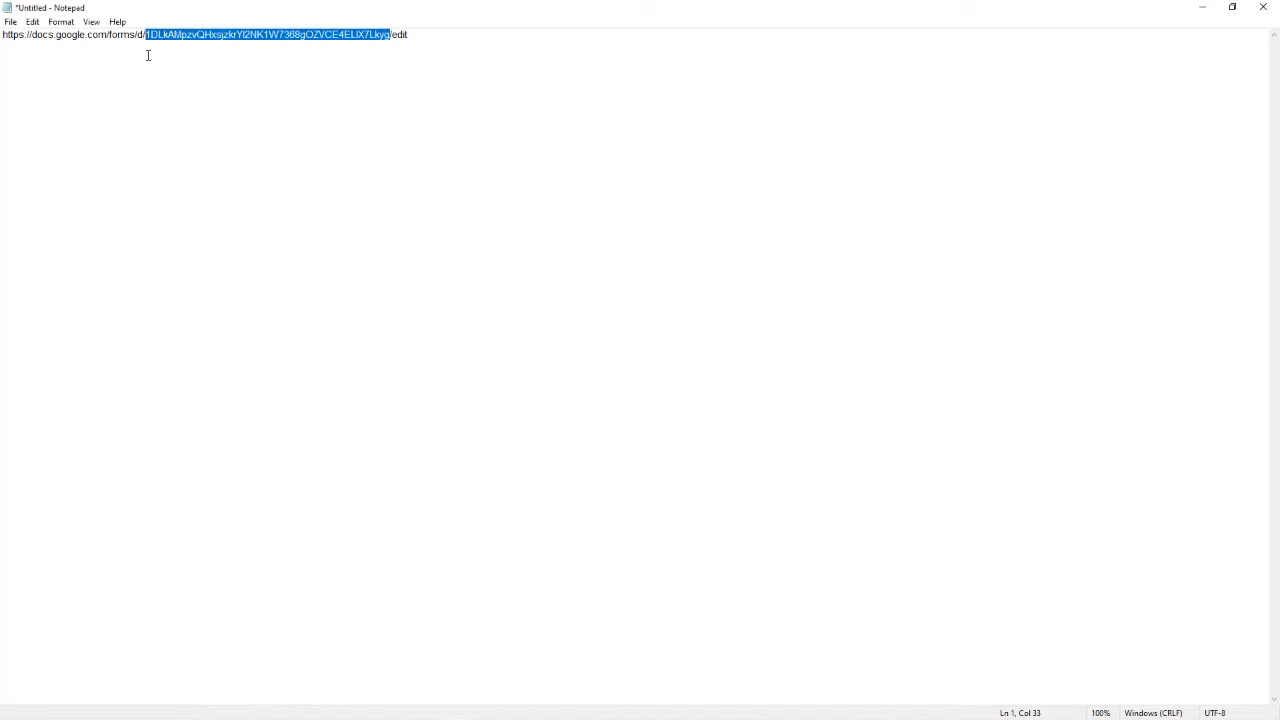
left_click(365, 40)
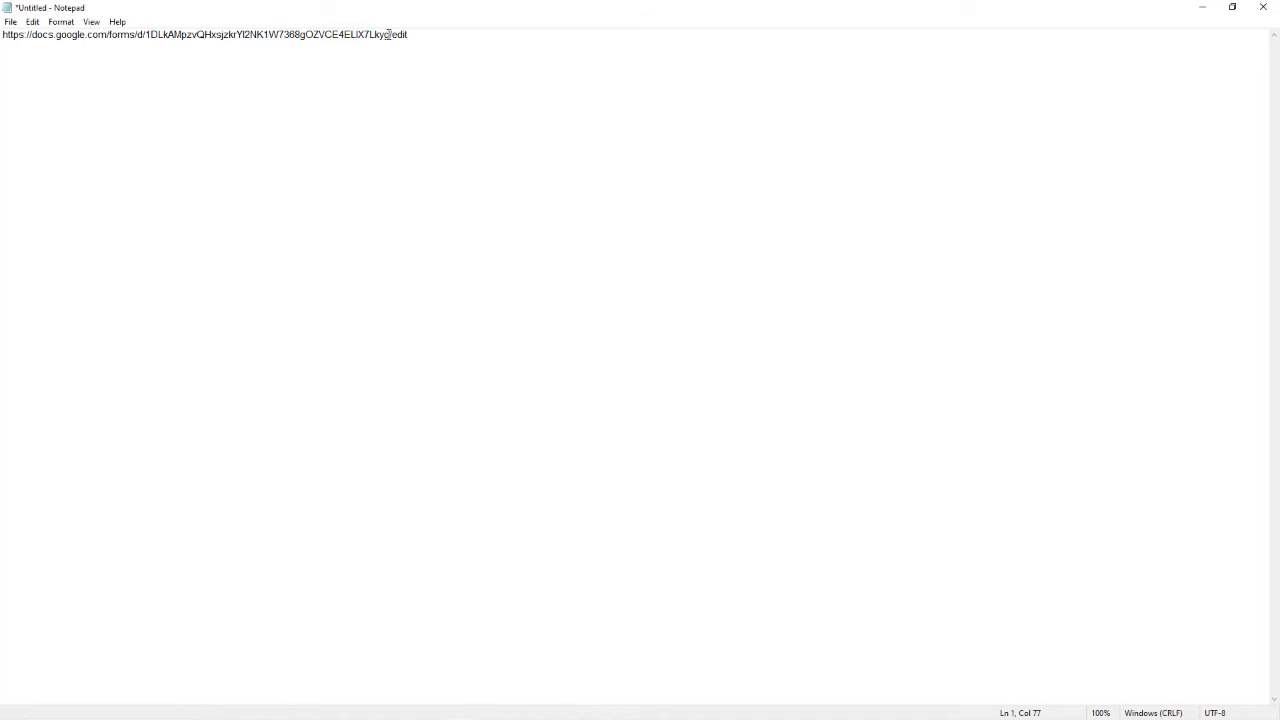
left_click_drag(388, 34, 155, 45)
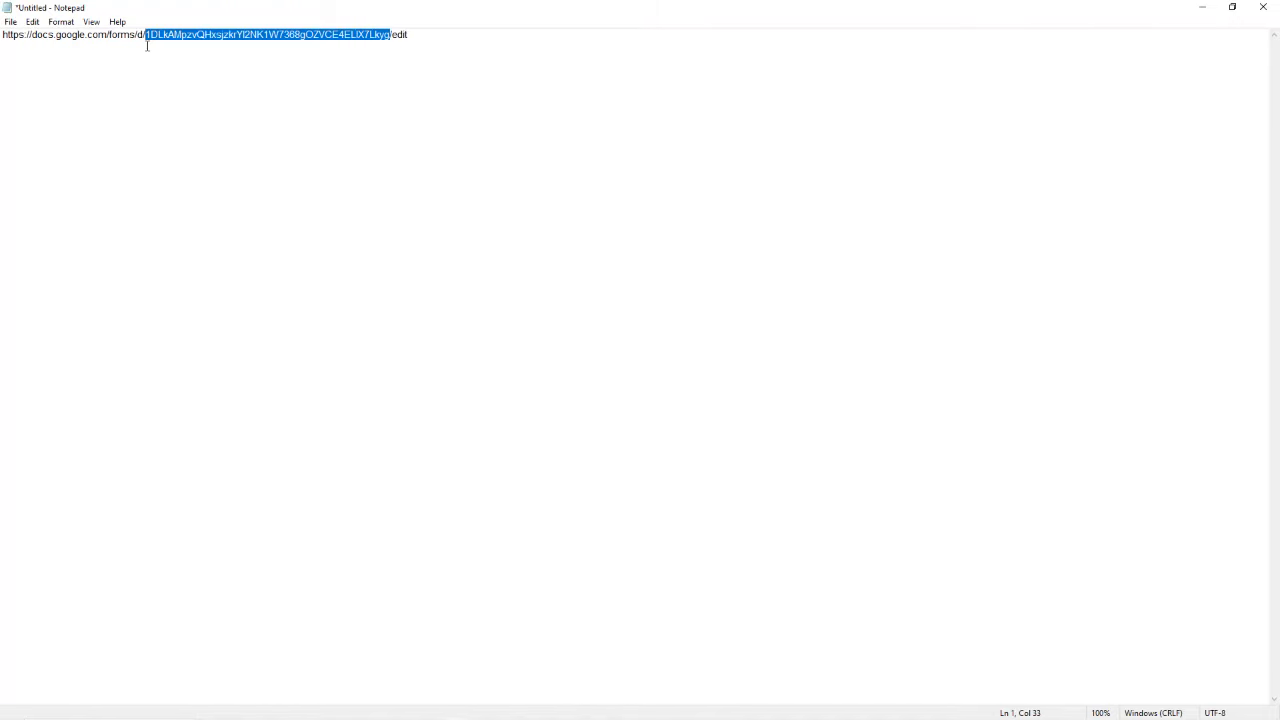
left_click(1201, 7)
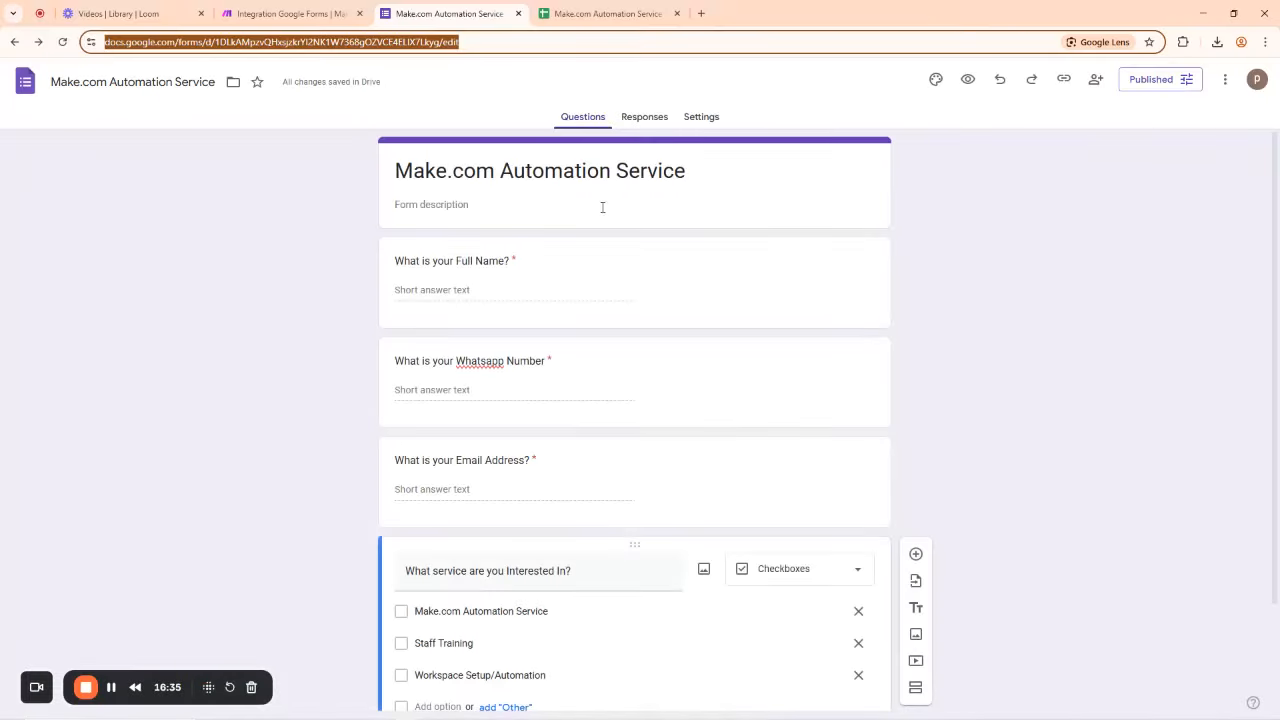
left_click(315, 8)
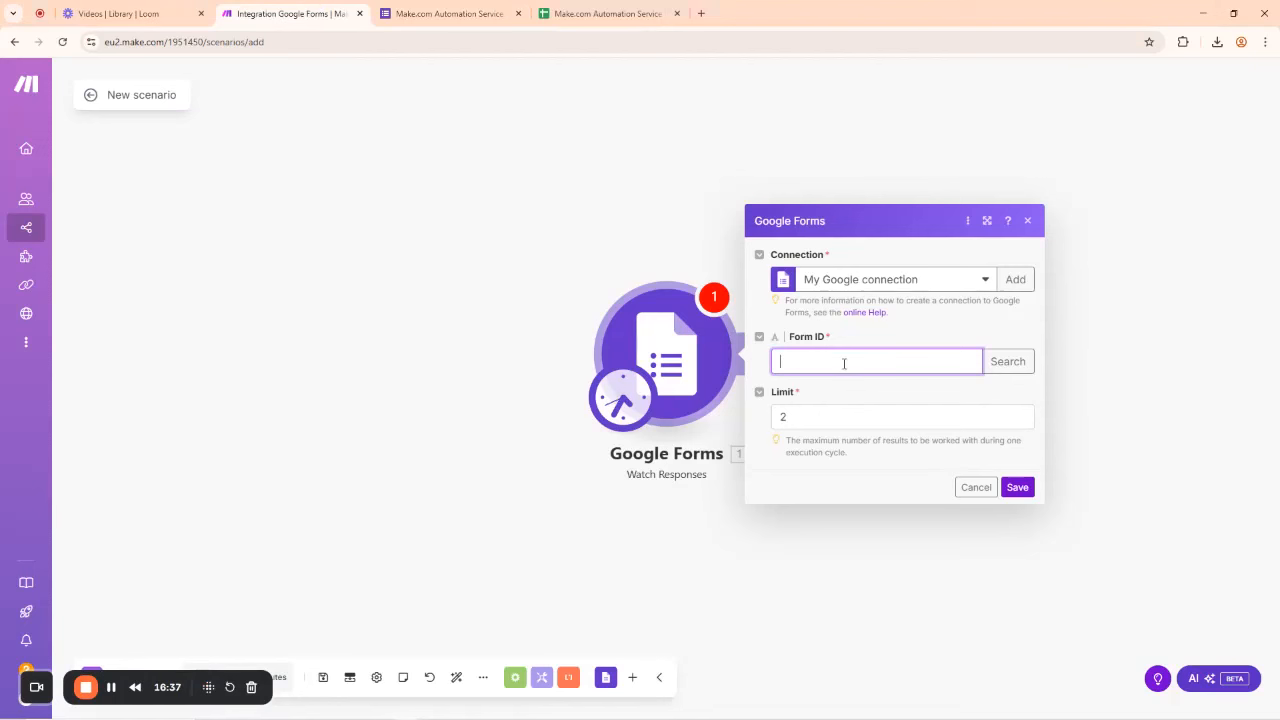
Step: Paste the copied ID into Form ID, save, and start from new responses with 'From now on'
key("ctrl+v")
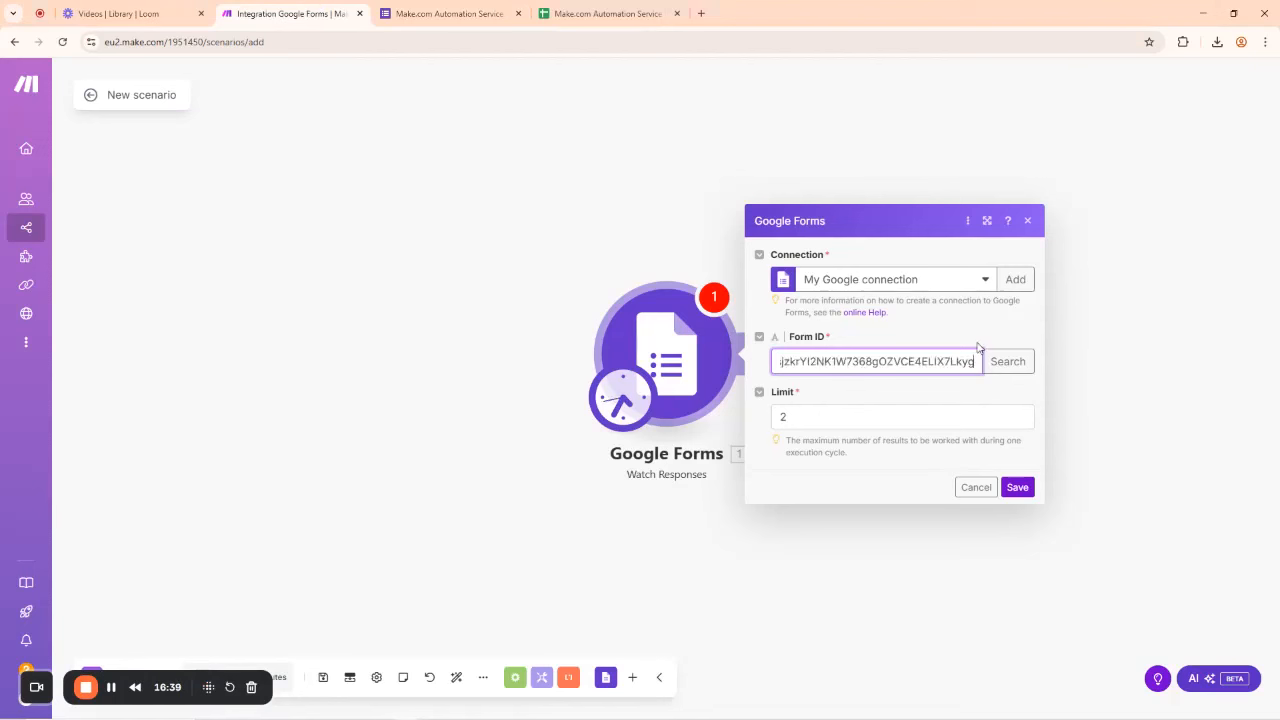
left_click(961, 331)
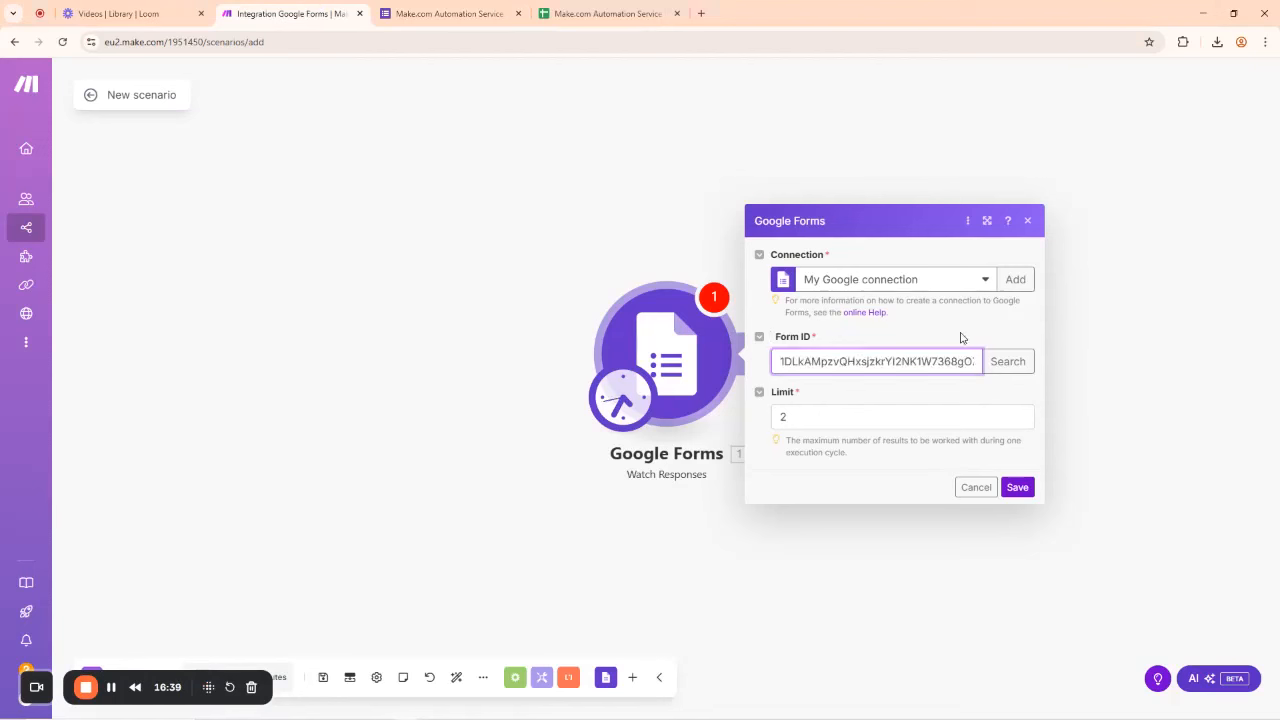
left_click(1017, 487)
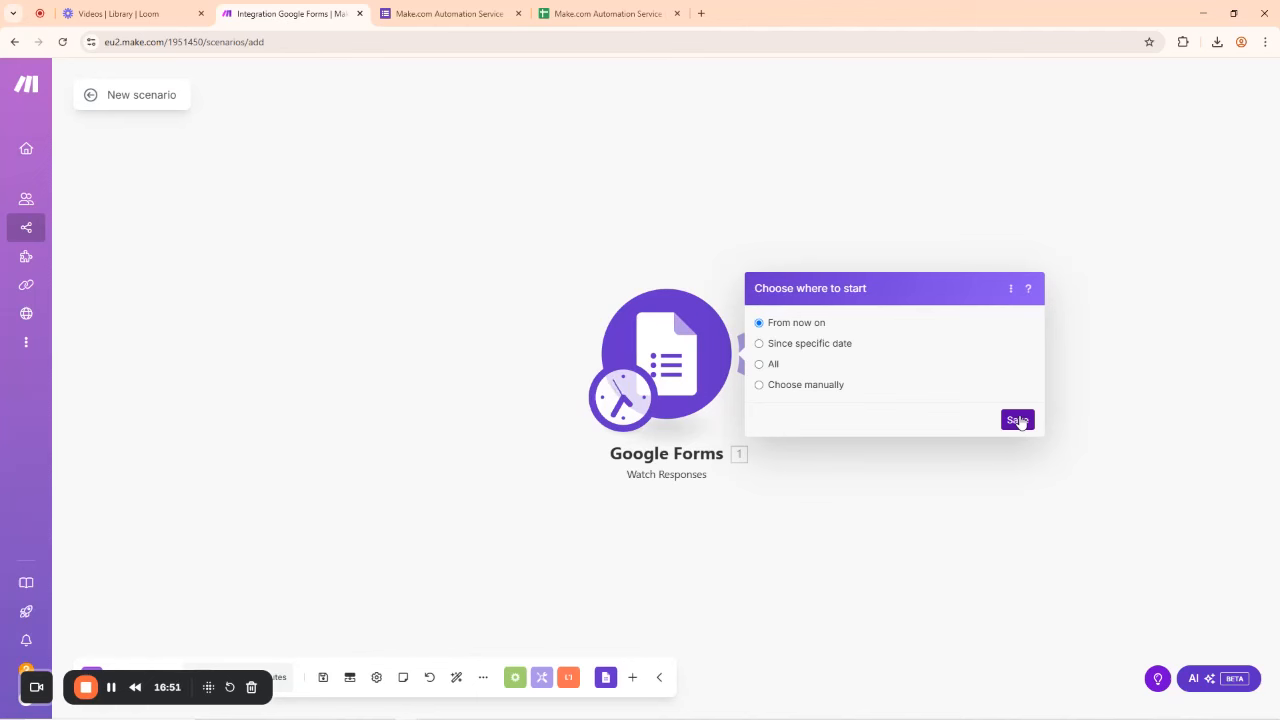
left_click(1018, 420)
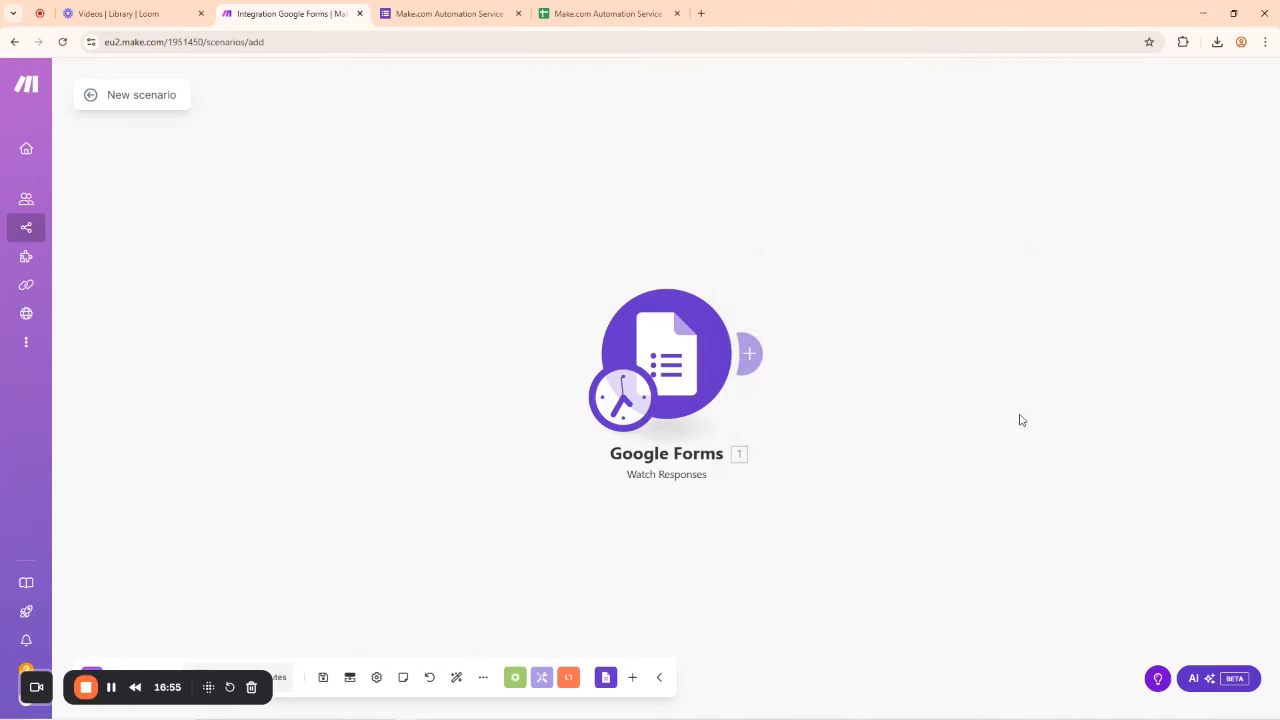
Step: Run the scenario once as 'Integration Google Forms', with Watch Responses returning one bundle
left_click(751, 355)
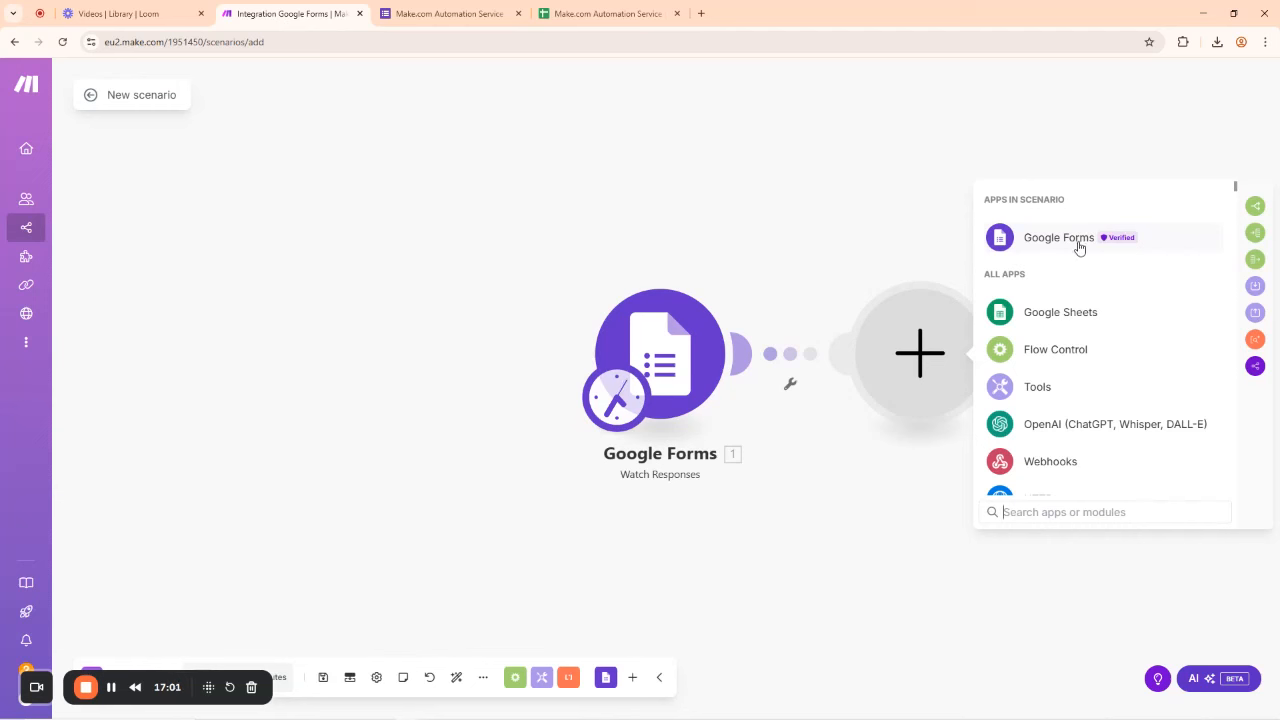
left_click(640, 228)
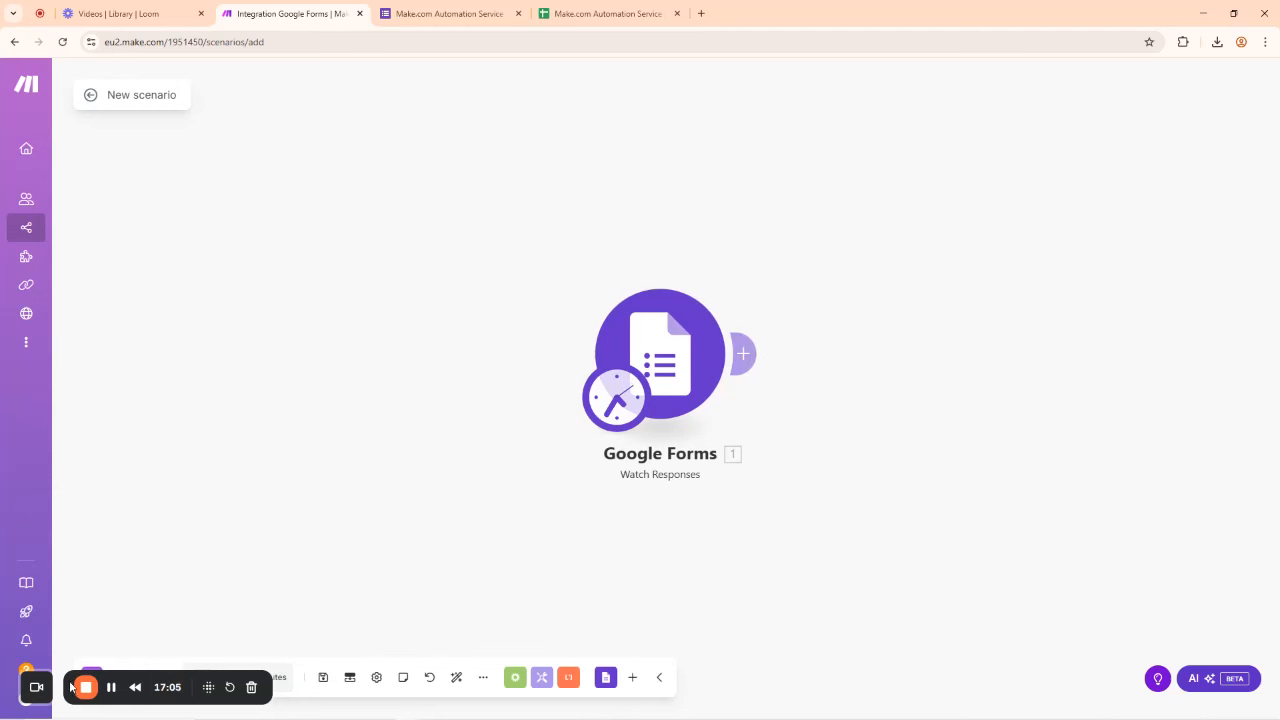
left_click_drag(142, 682, 956, 623)
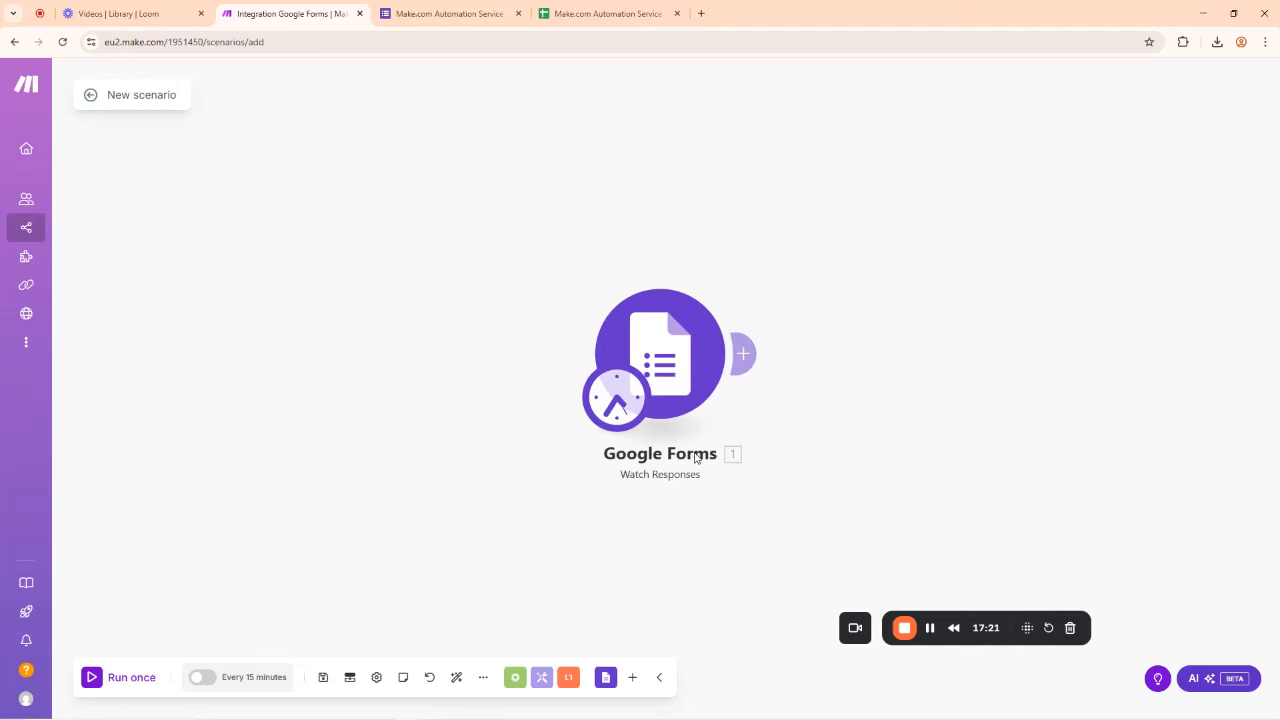
left_click(93, 677)
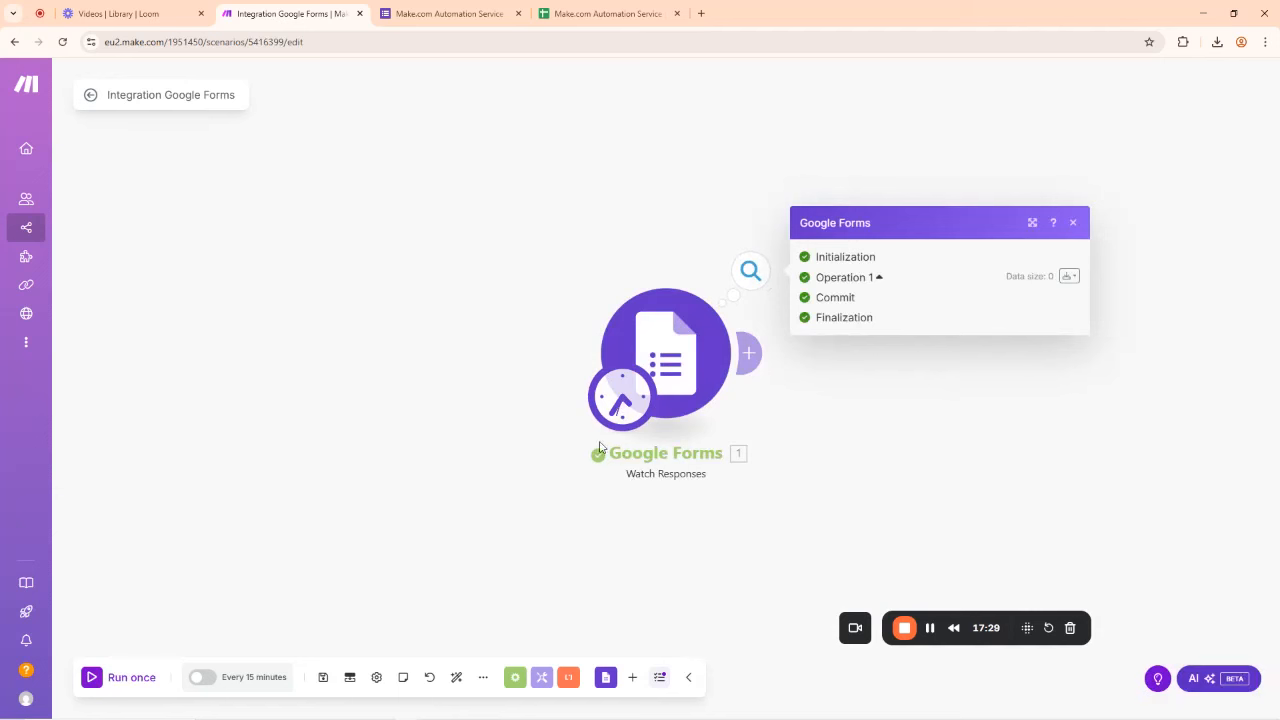
left_click(1074, 223)
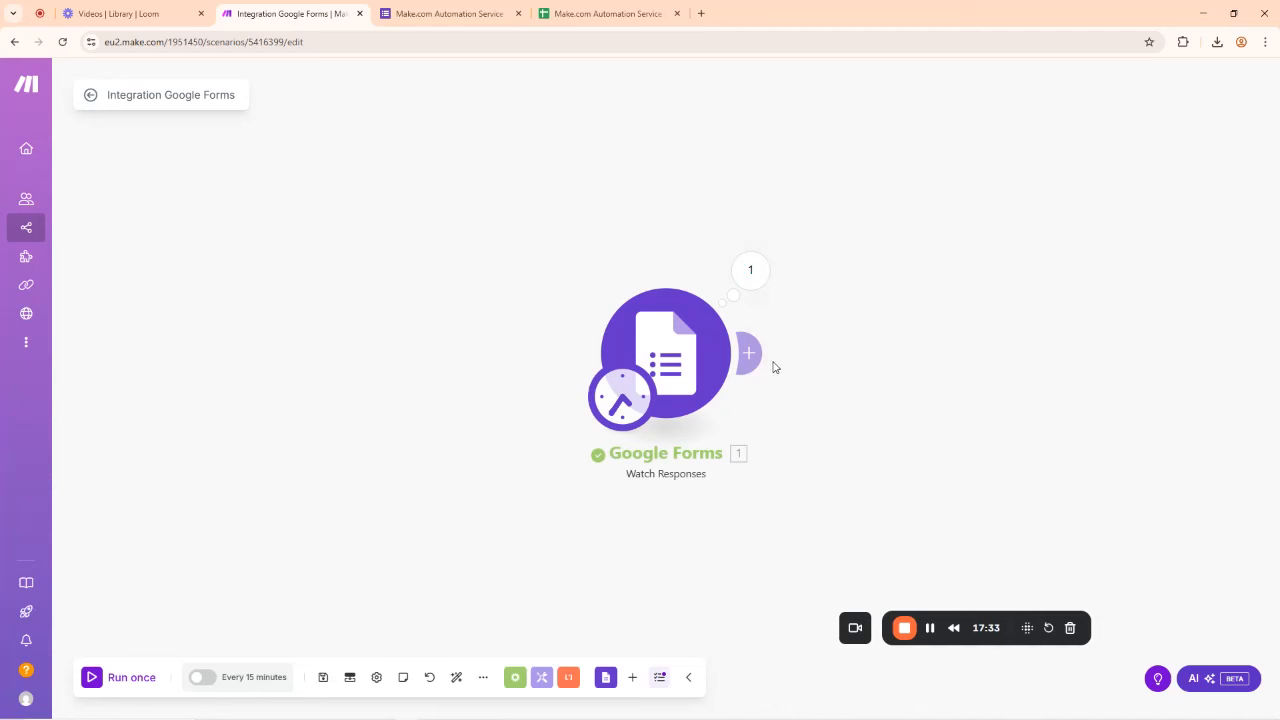
left_click_drag(981, 626, 324, 600)
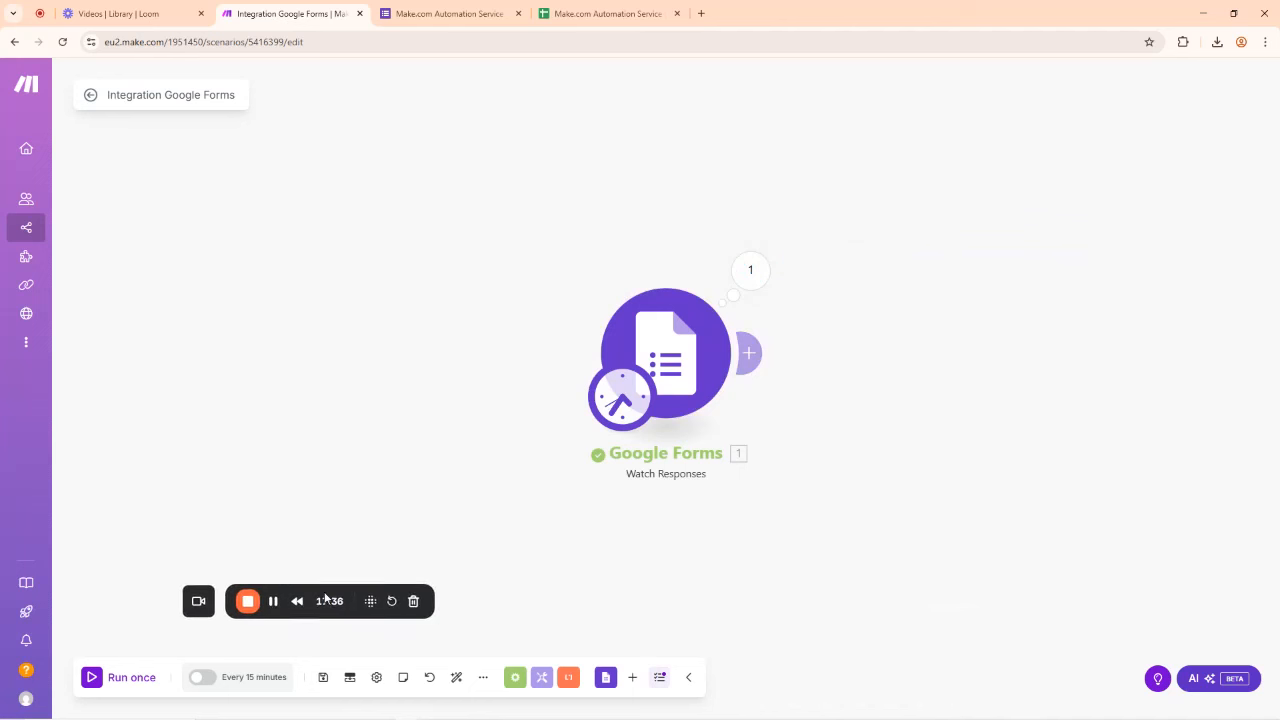
Step: Add a Google Sheets 'Add a Row' action after the Watch Responses trigger
left_click(753, 355)
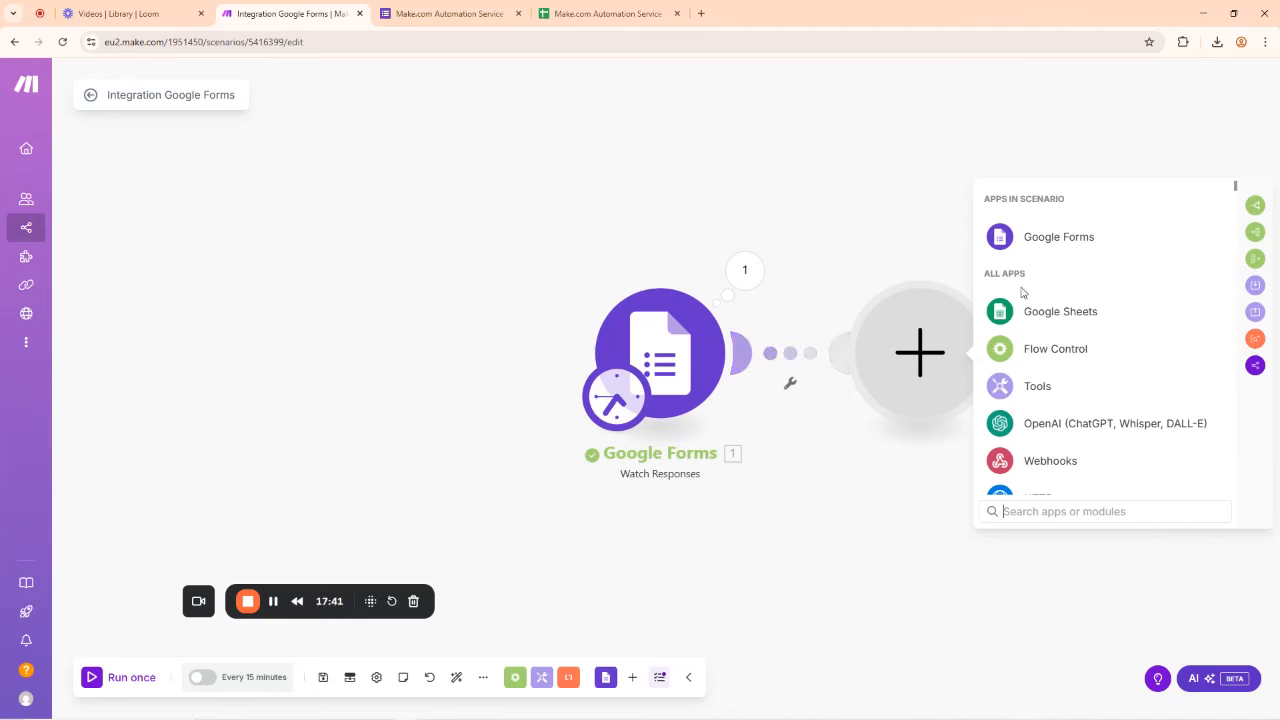
left_click(1071, 316)
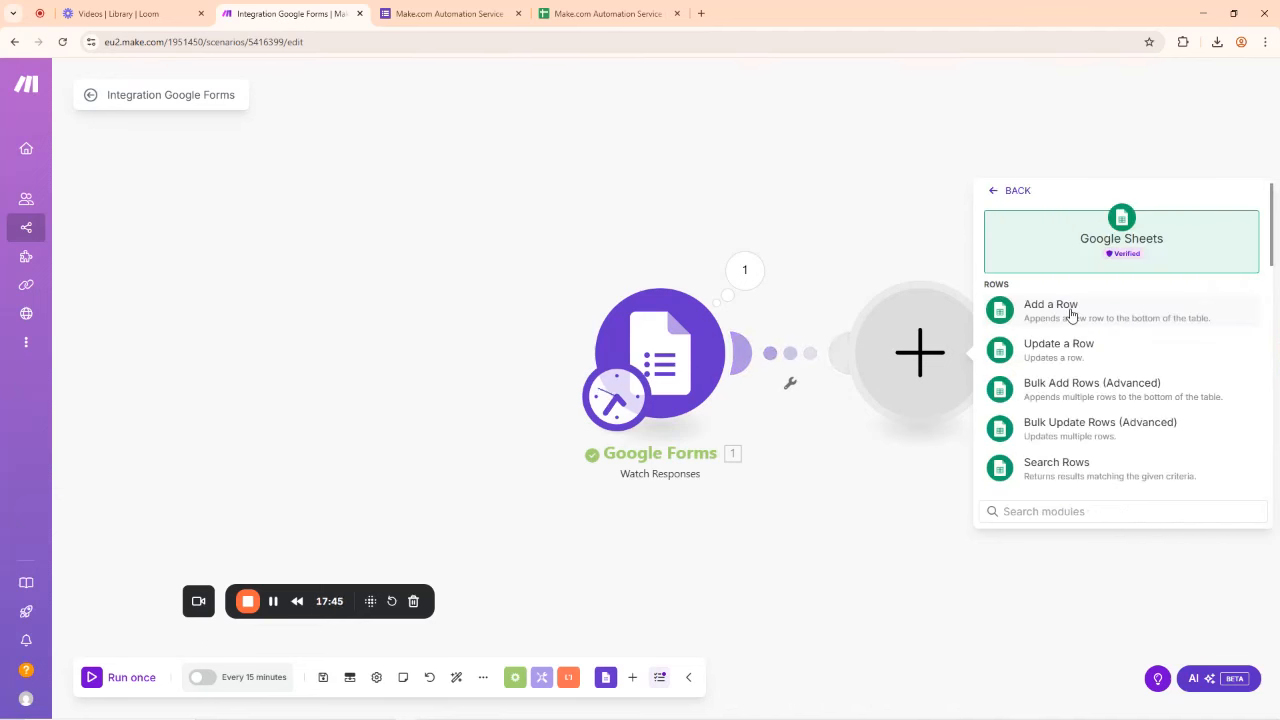
left_click_drag(760, 197, 486, 200)
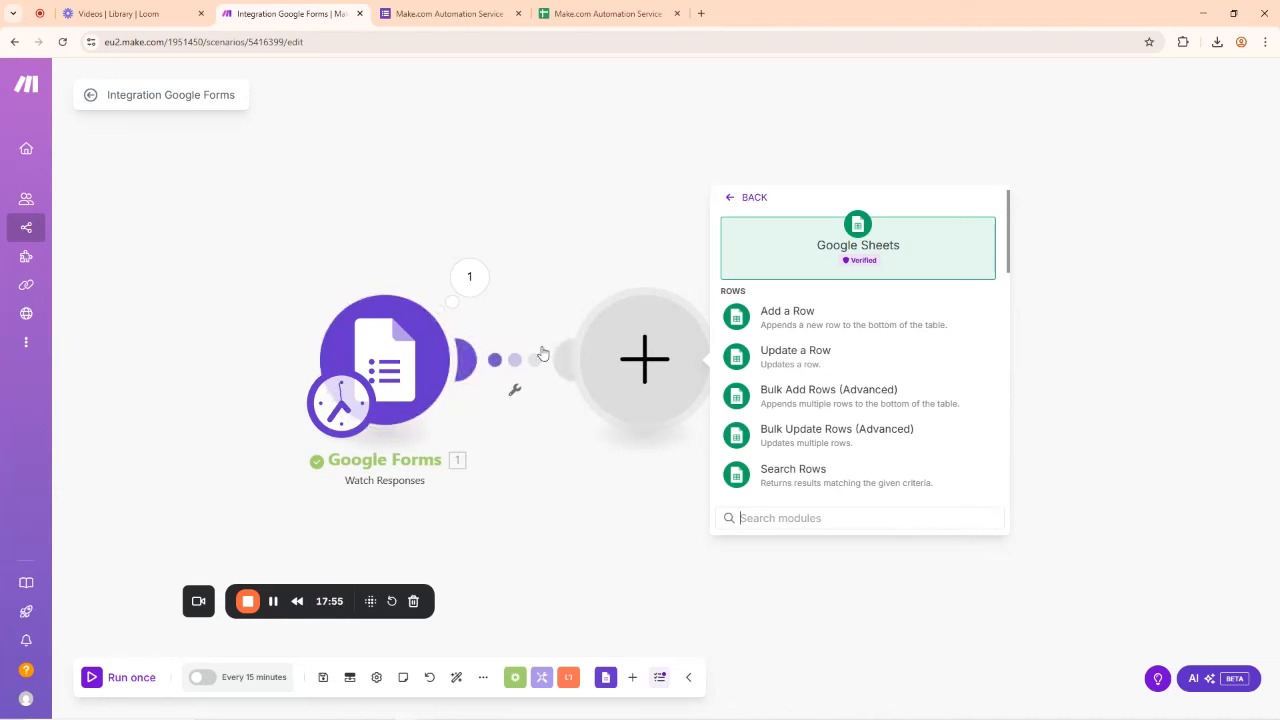
left_click(797, 321)
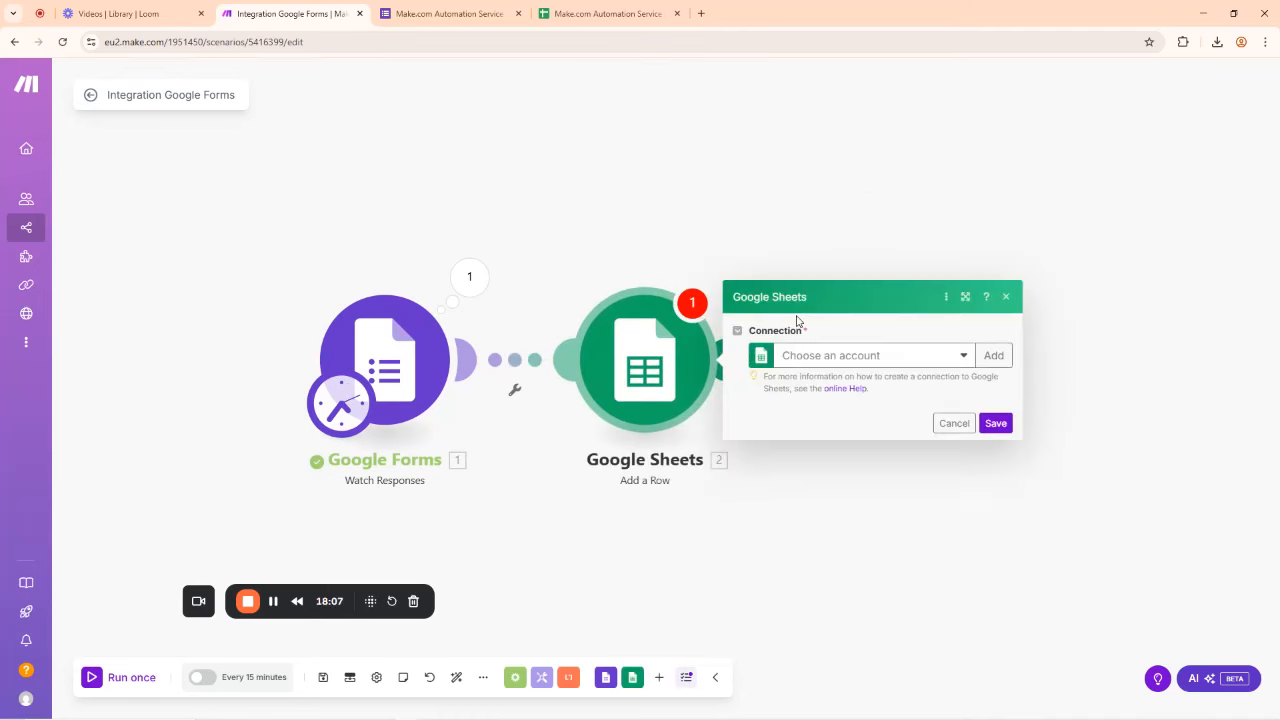
Step: Select the second Google connection for Add a Row and re-authorize it with the Google account
left_click(964, 357)
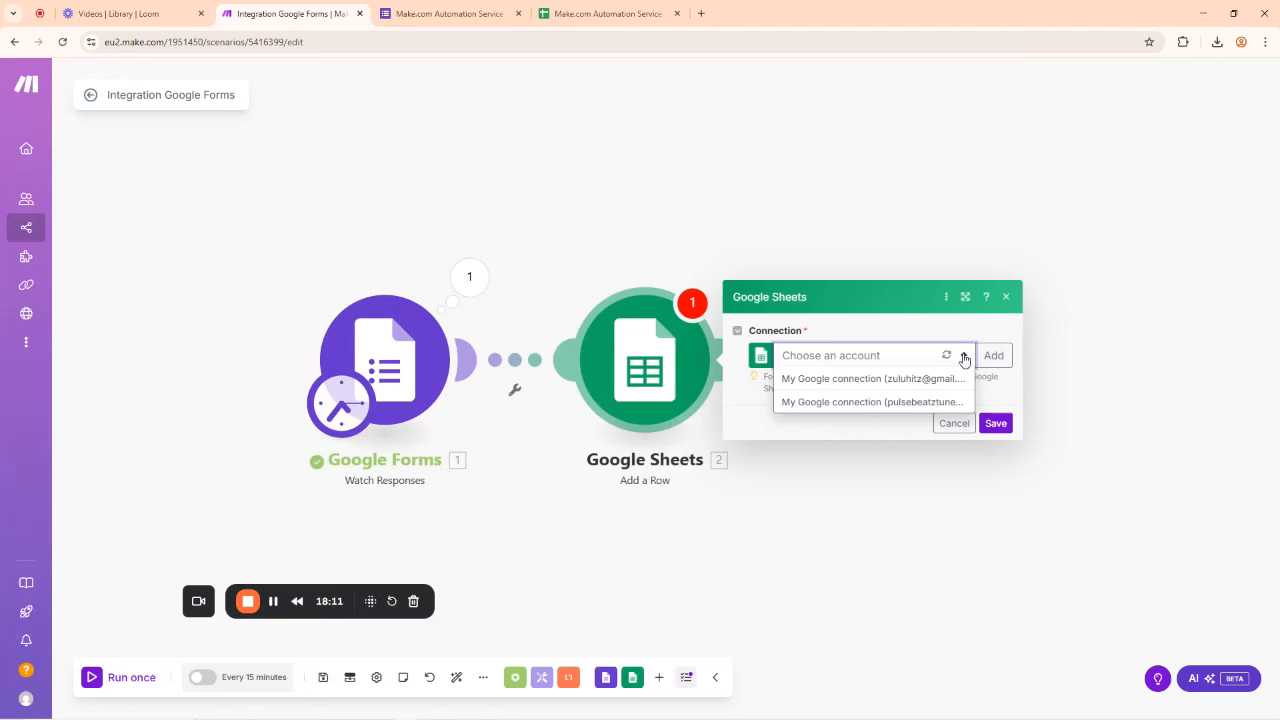
left_click(847, 402)
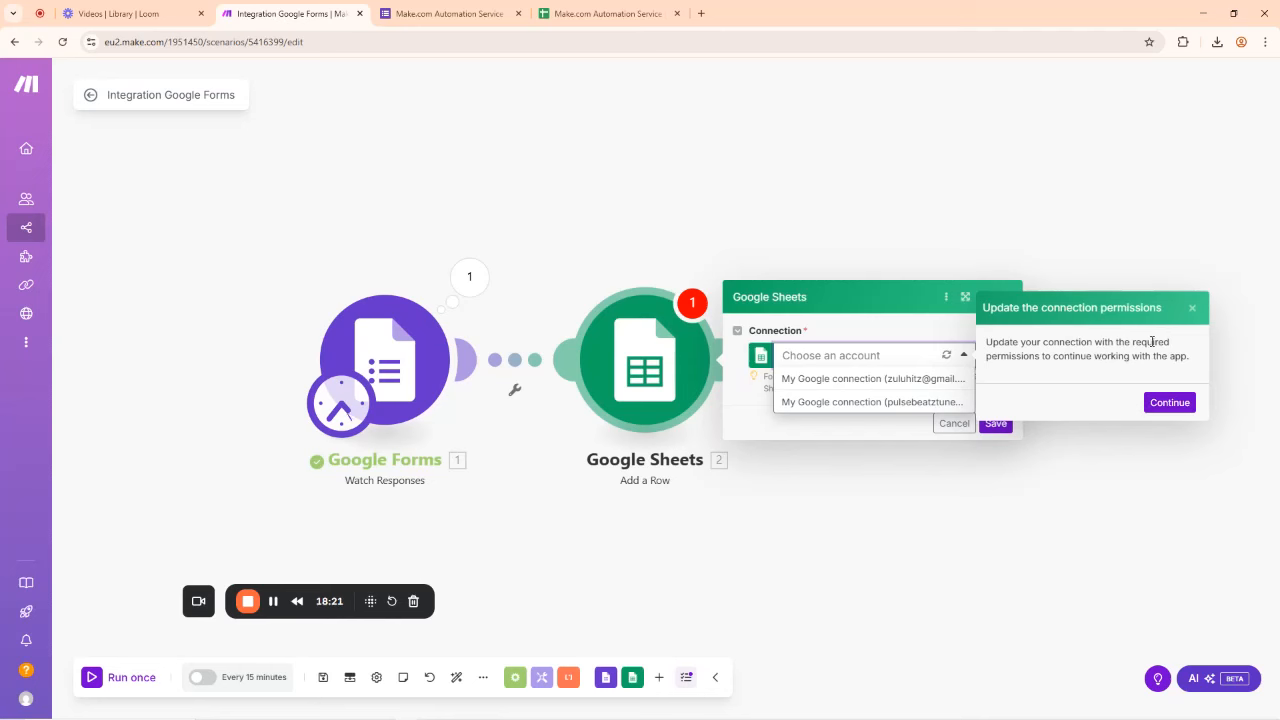
left_click(1170, 404)
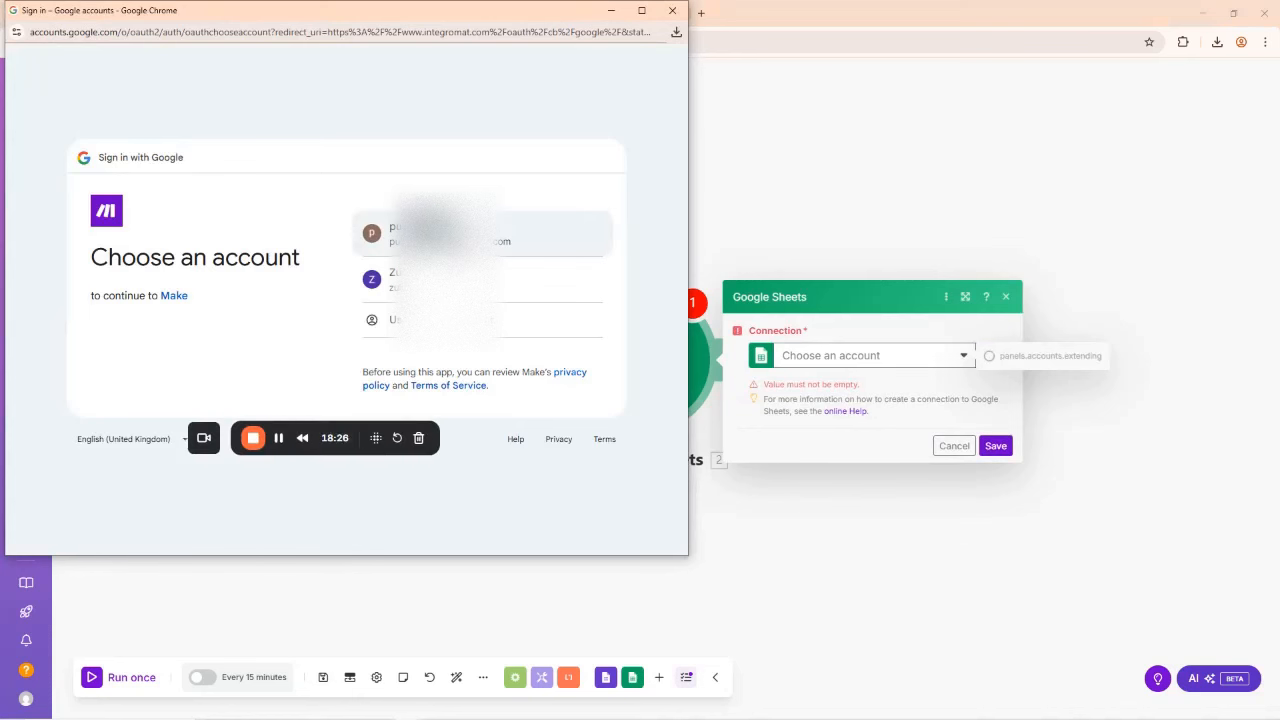
left_click(440, 238)
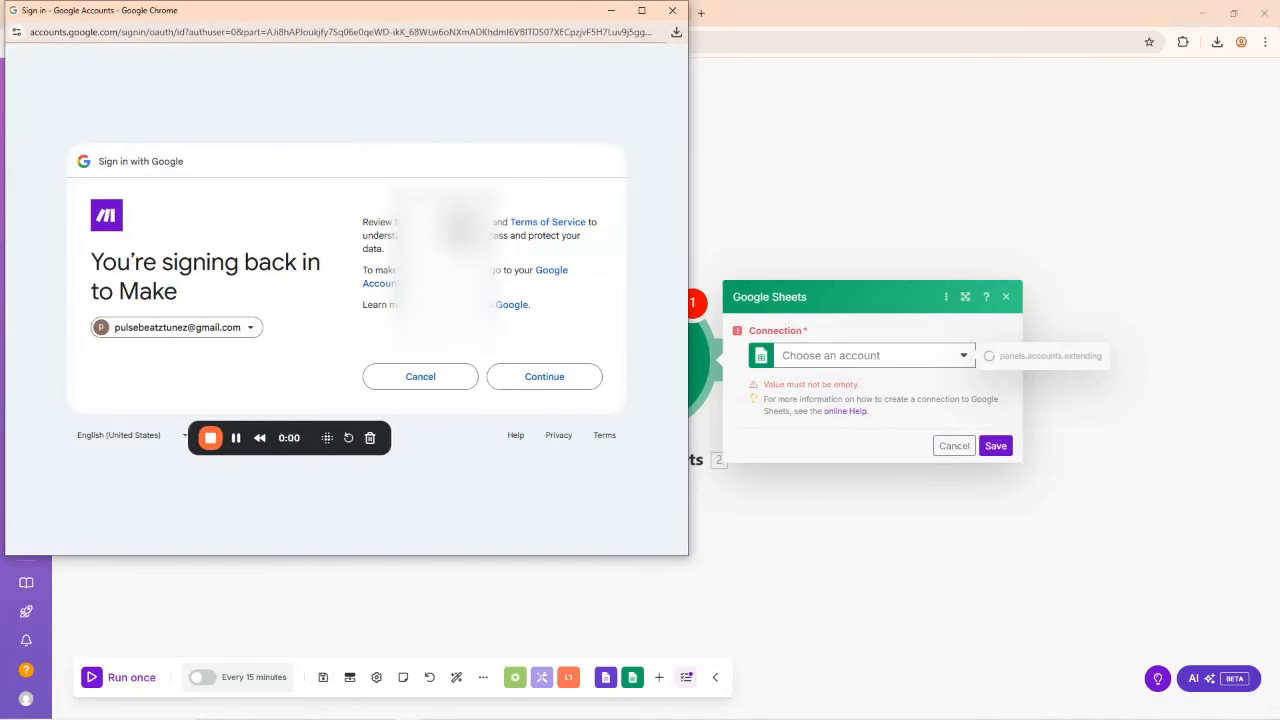
left_click(548, 378)
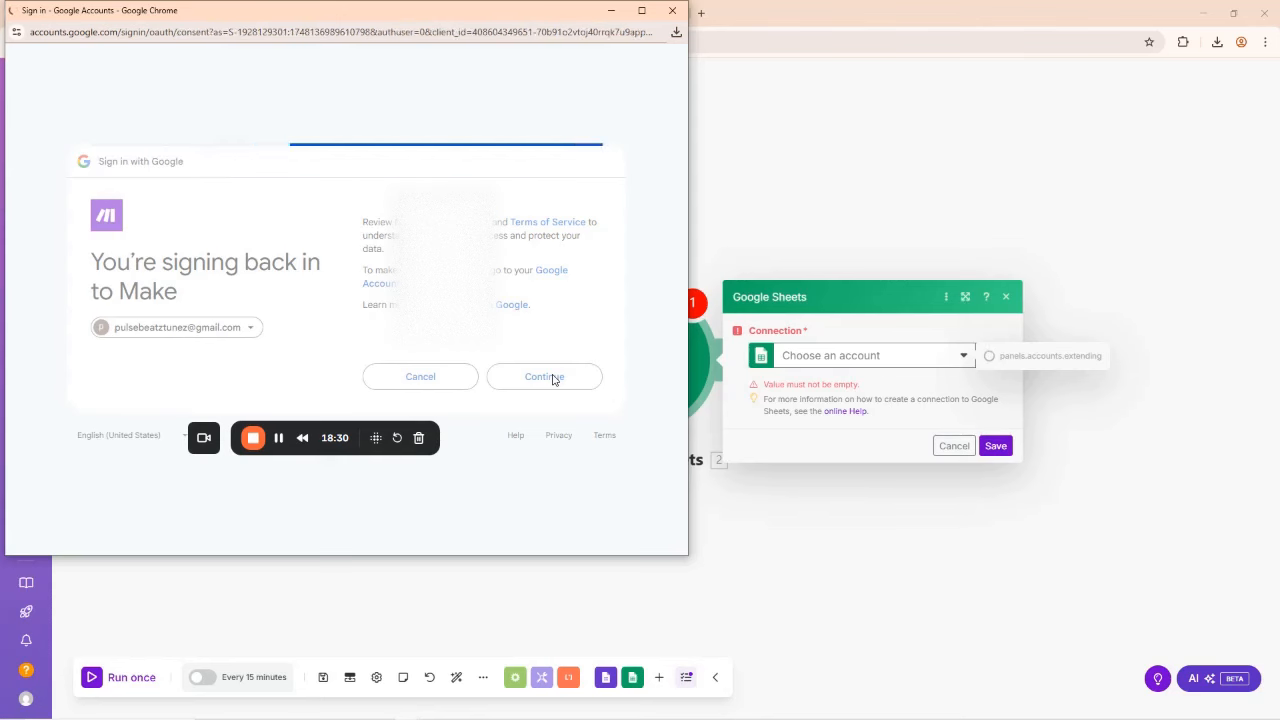
left_click(539, 455)
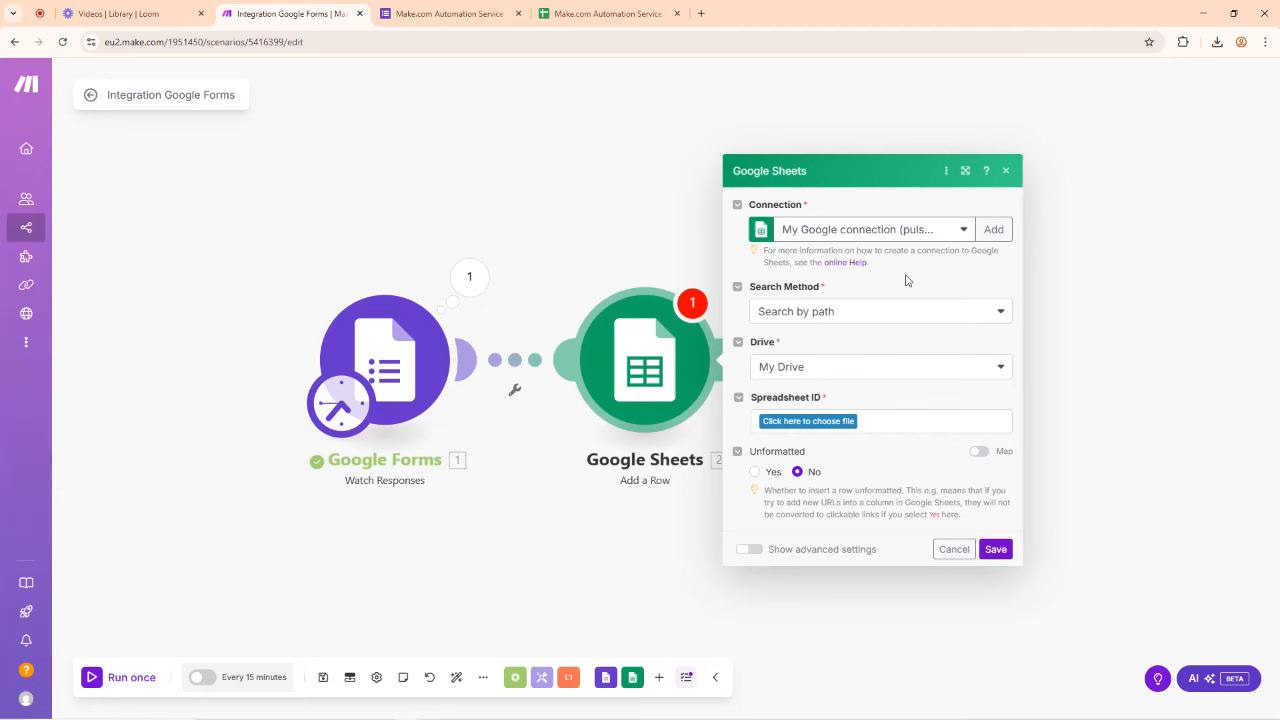
Step: Search by path in My Drive and choose the Make.com Automation Service (Responses) spreadsheet
left_click(816, 312)
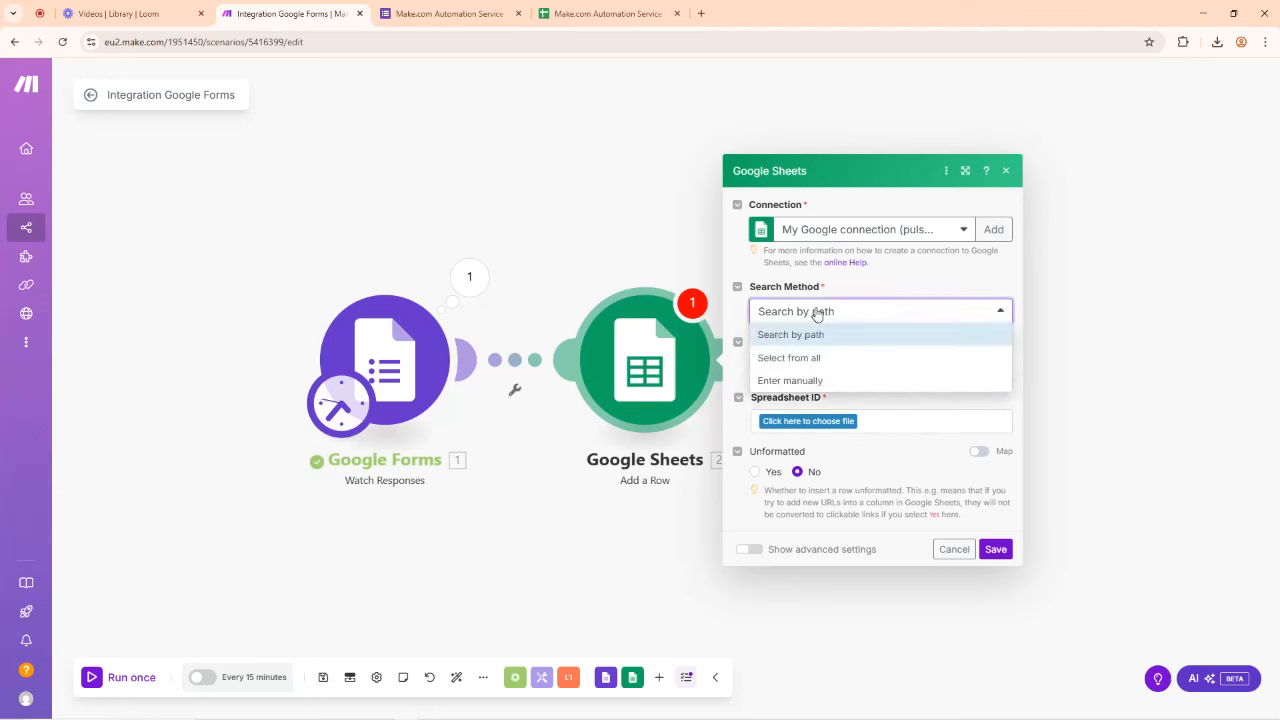
left_click(816, 313)
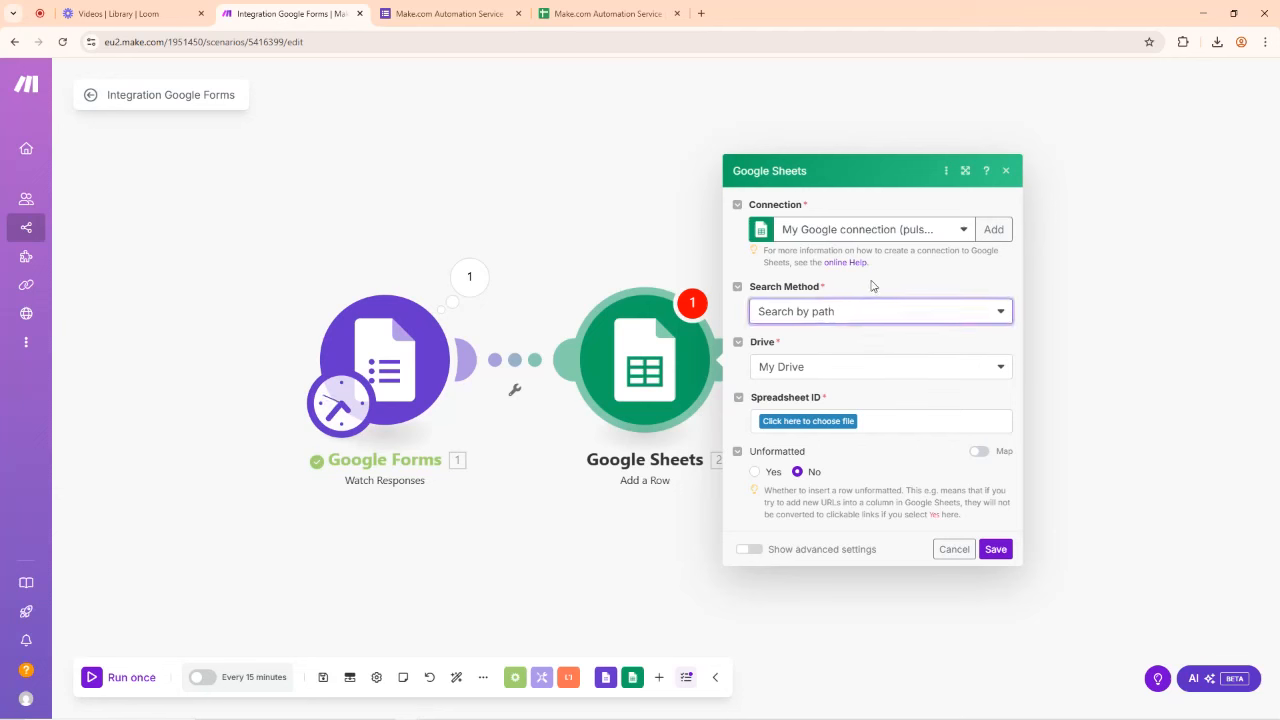
left_click(833, 368)
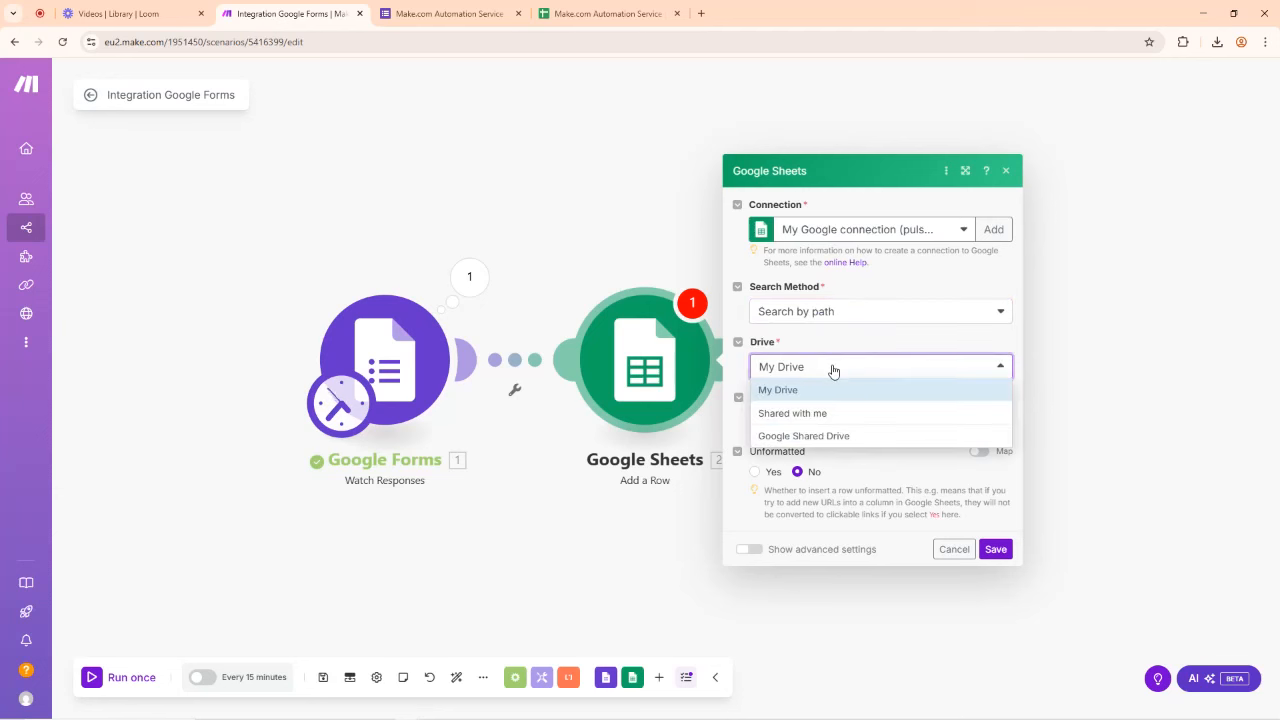
left_click(833, 370)
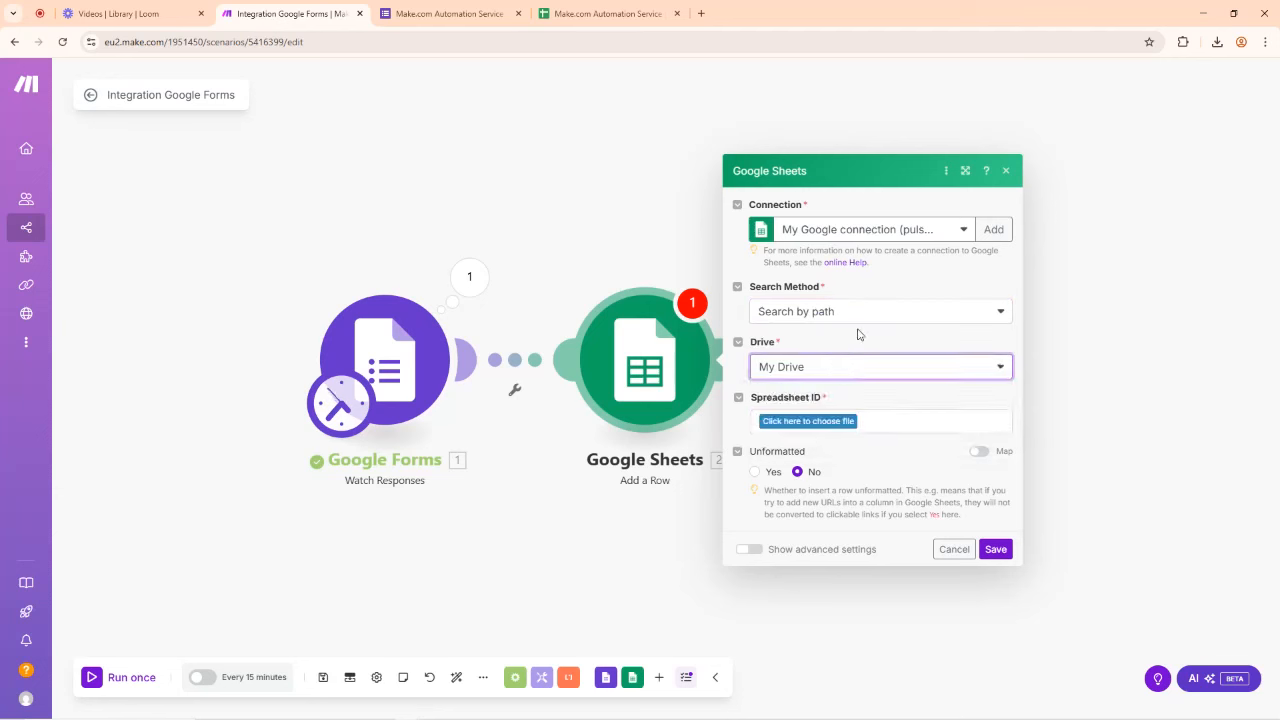
left_click(840, 422)
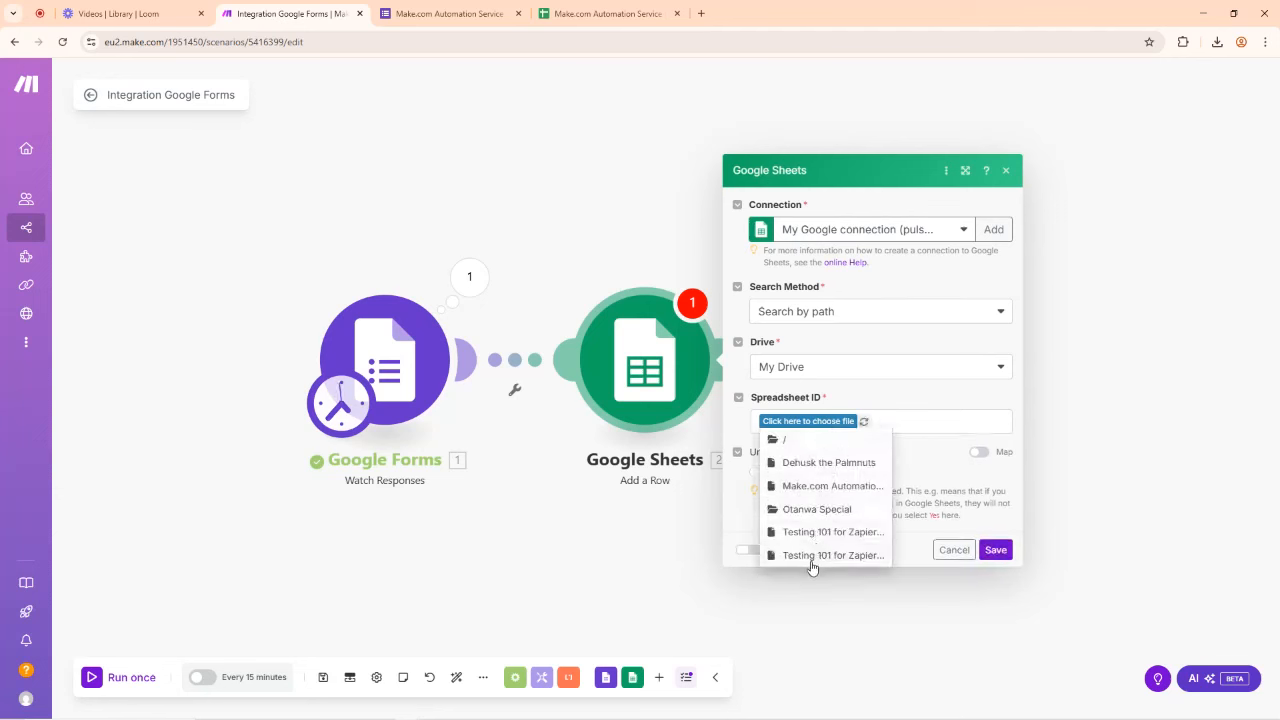
left_click(827, 487)
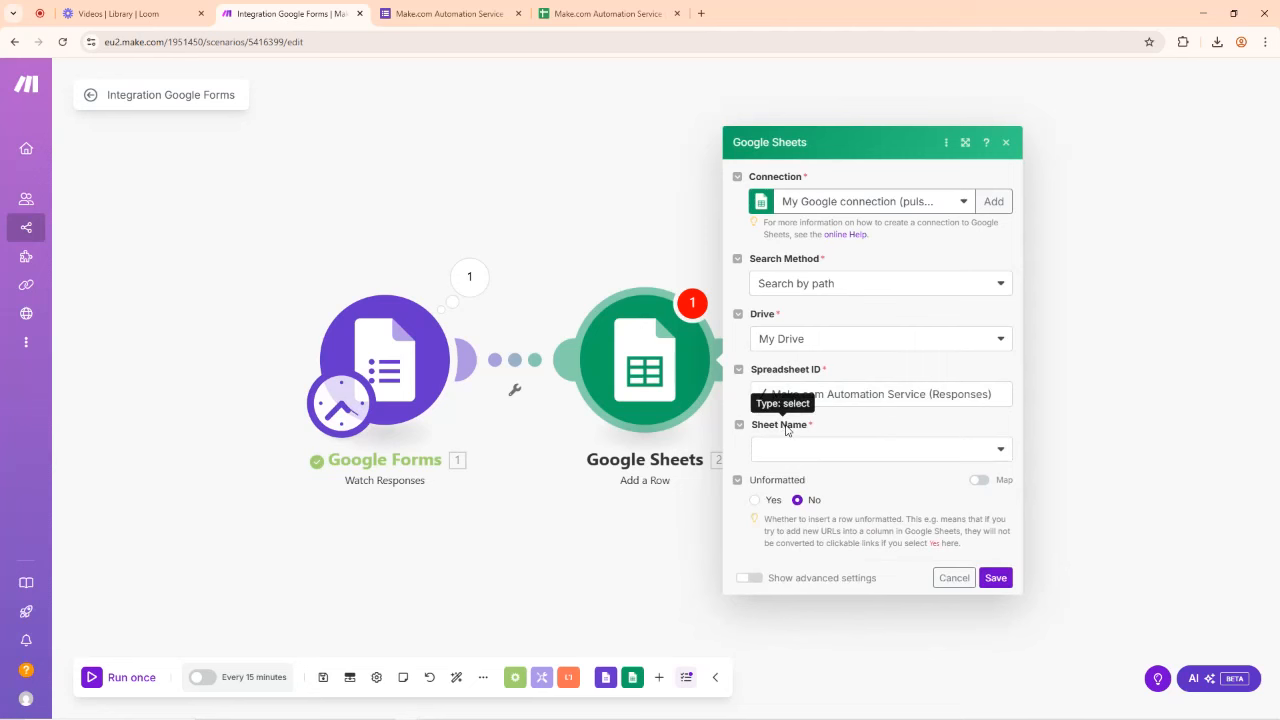
left_click(810, 453)
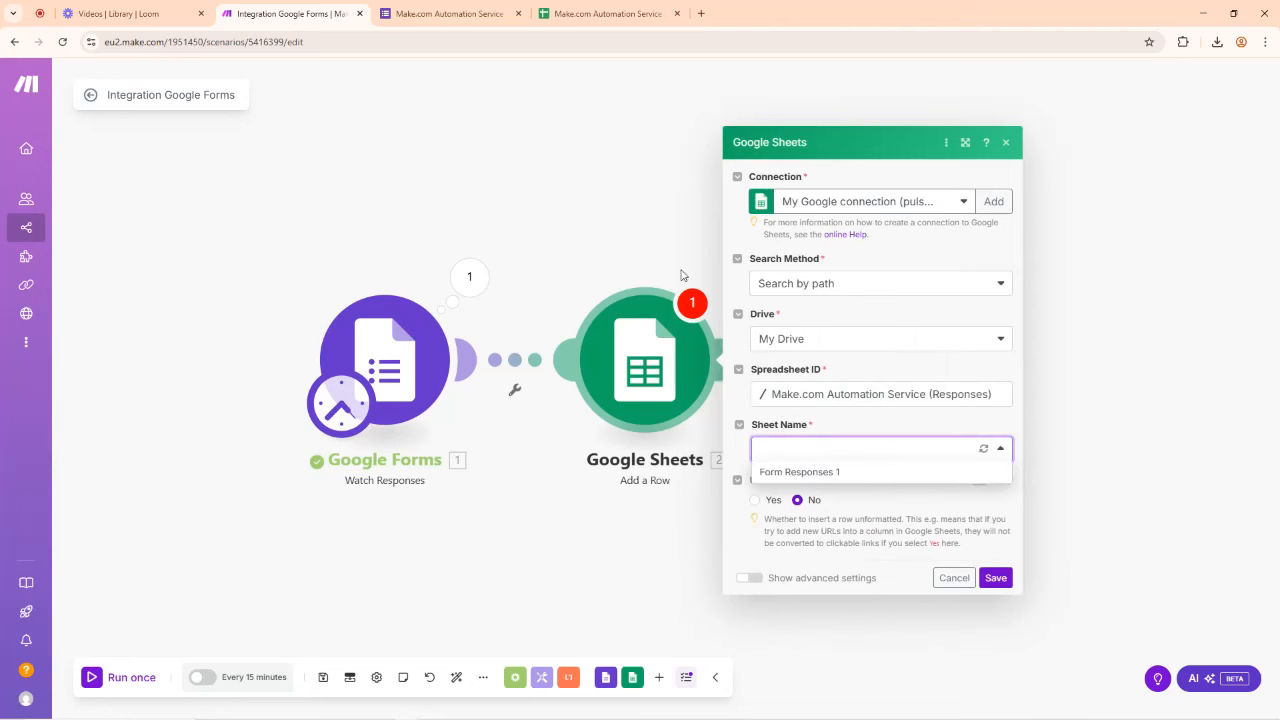
left_click(612, 13)
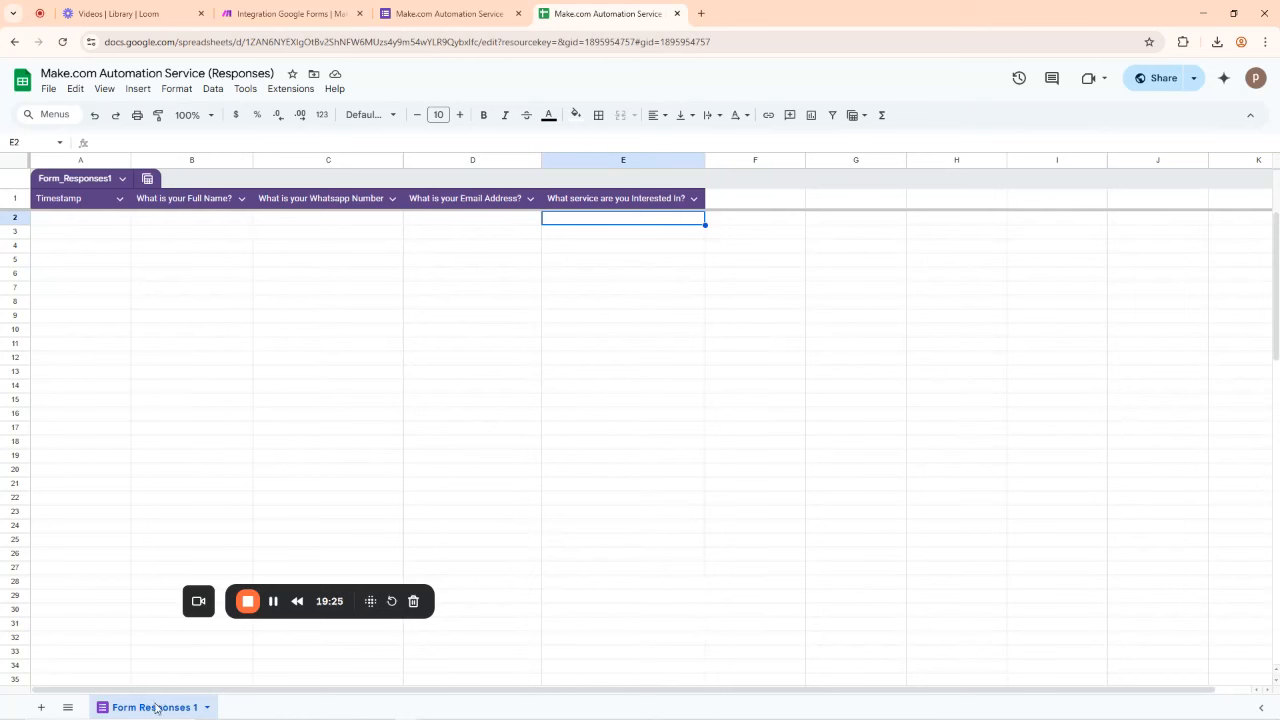
Step: Add a blank Sheet1 beside Form Responses 1 and check the Sheet Name list in Make
left_click(42, 708)
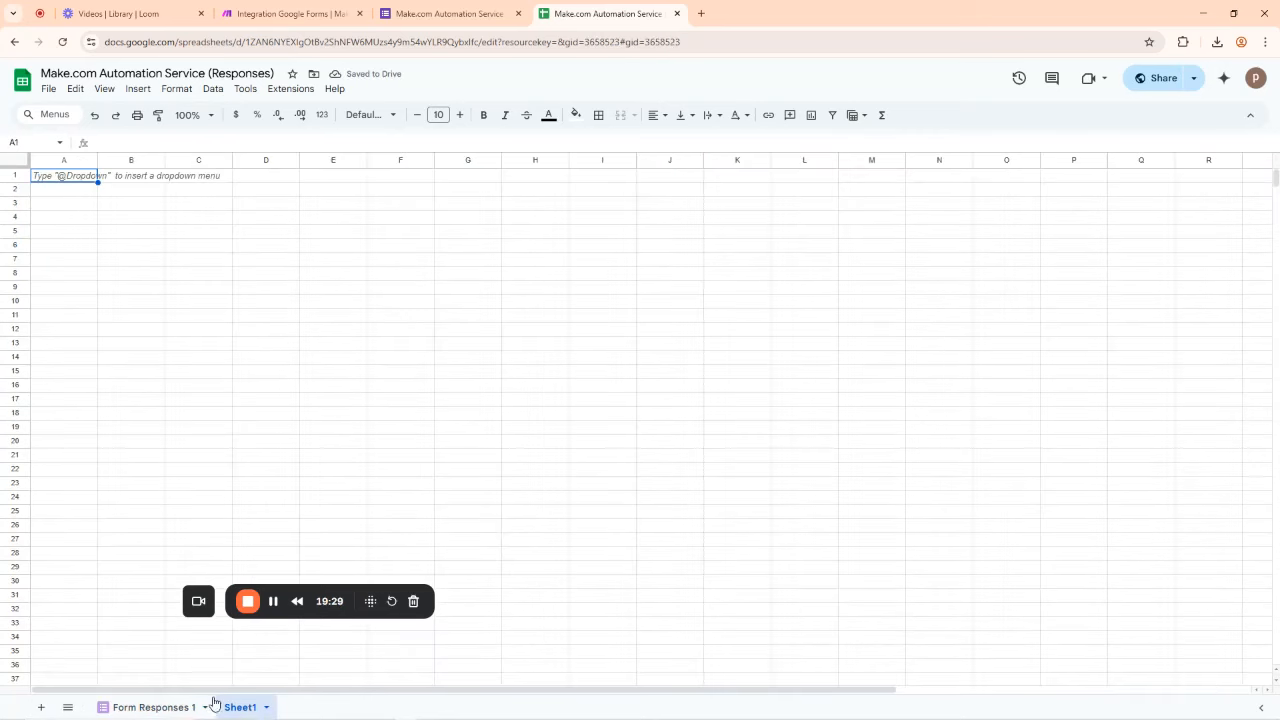
left_click(148, 708)
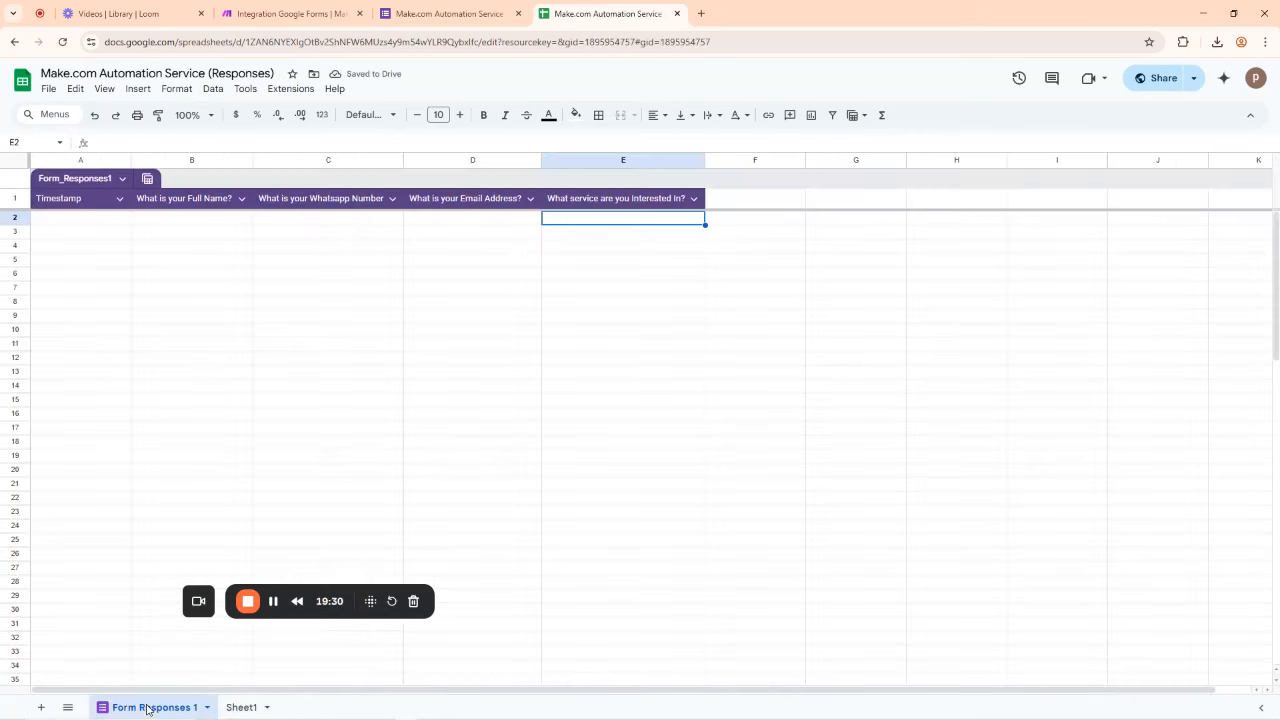
left_click(254, 6)
left_click(797, 446)
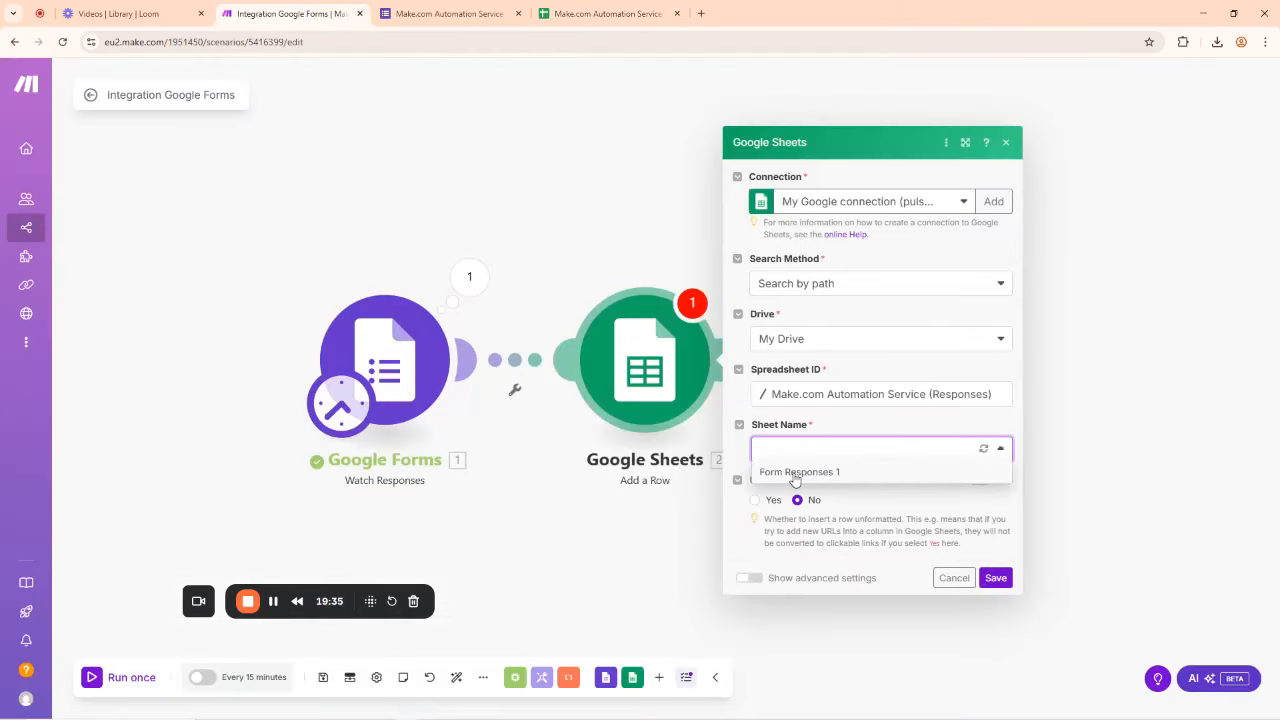
left_click(589, 6)
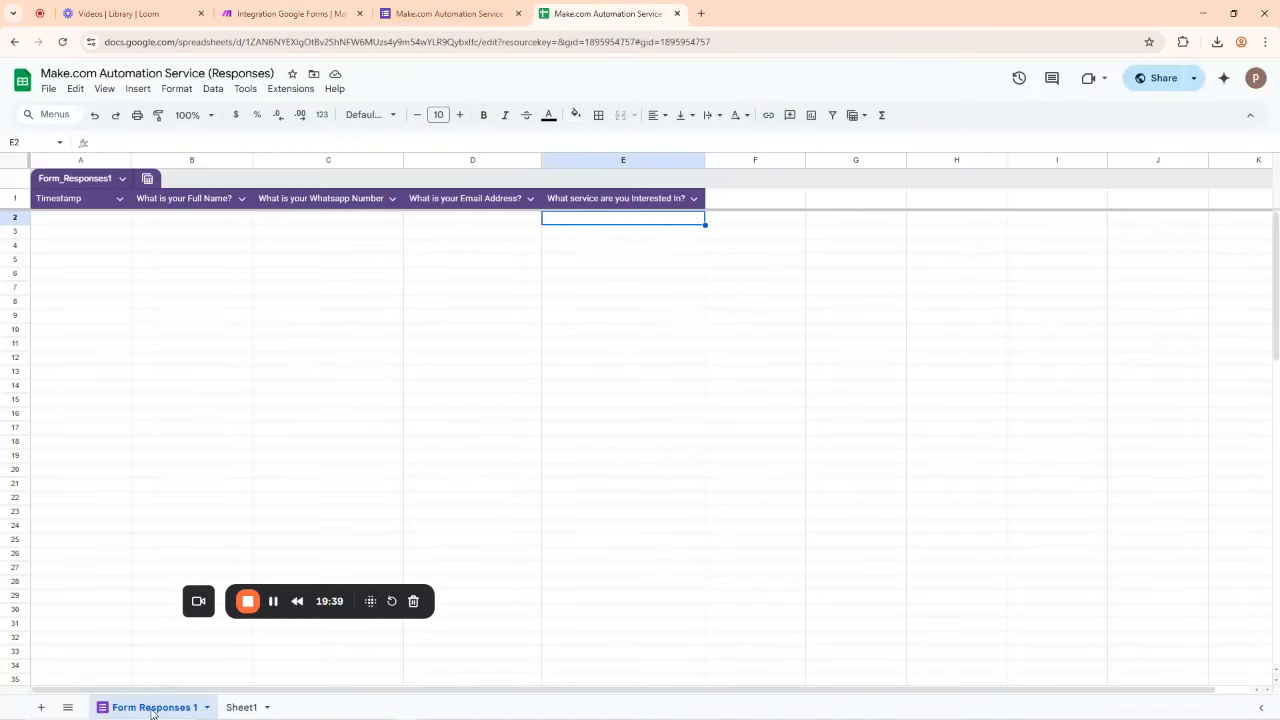
left_click(294, 11)
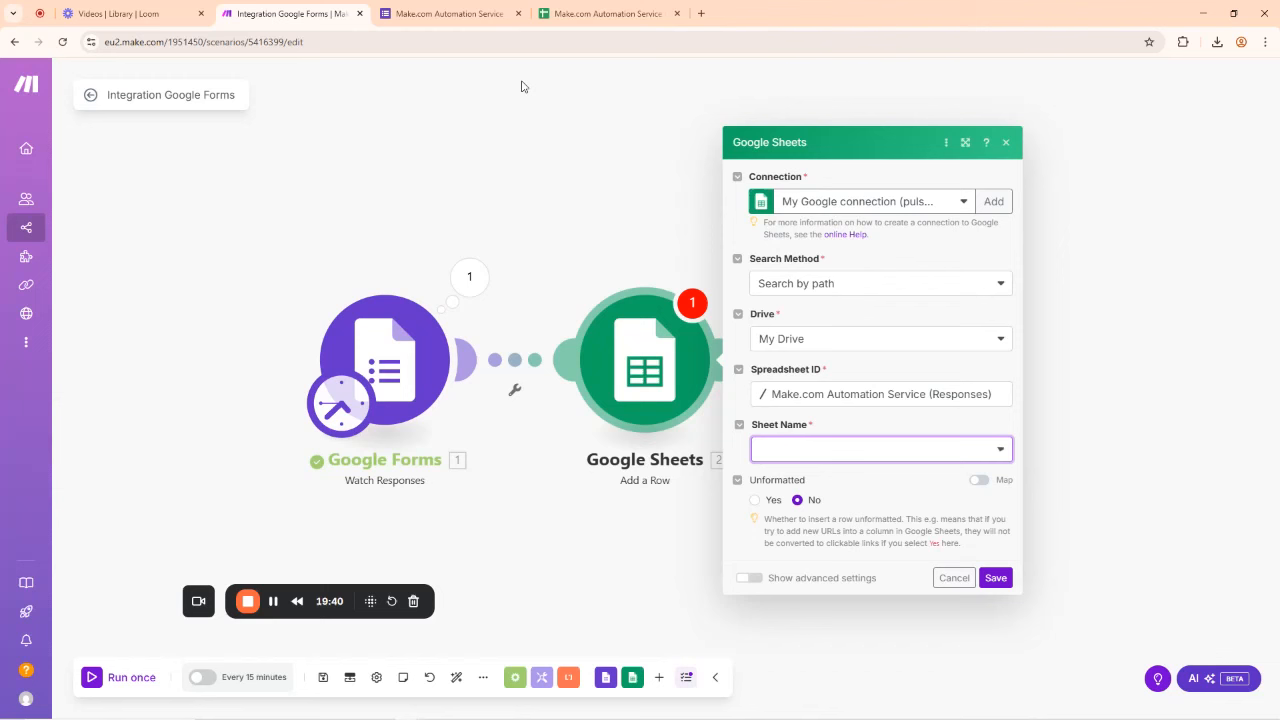
Step: Point the Add a Row module at the Form Responses 1 sheet and save its settings
left_click(803, 452)
left_click(798, 472)
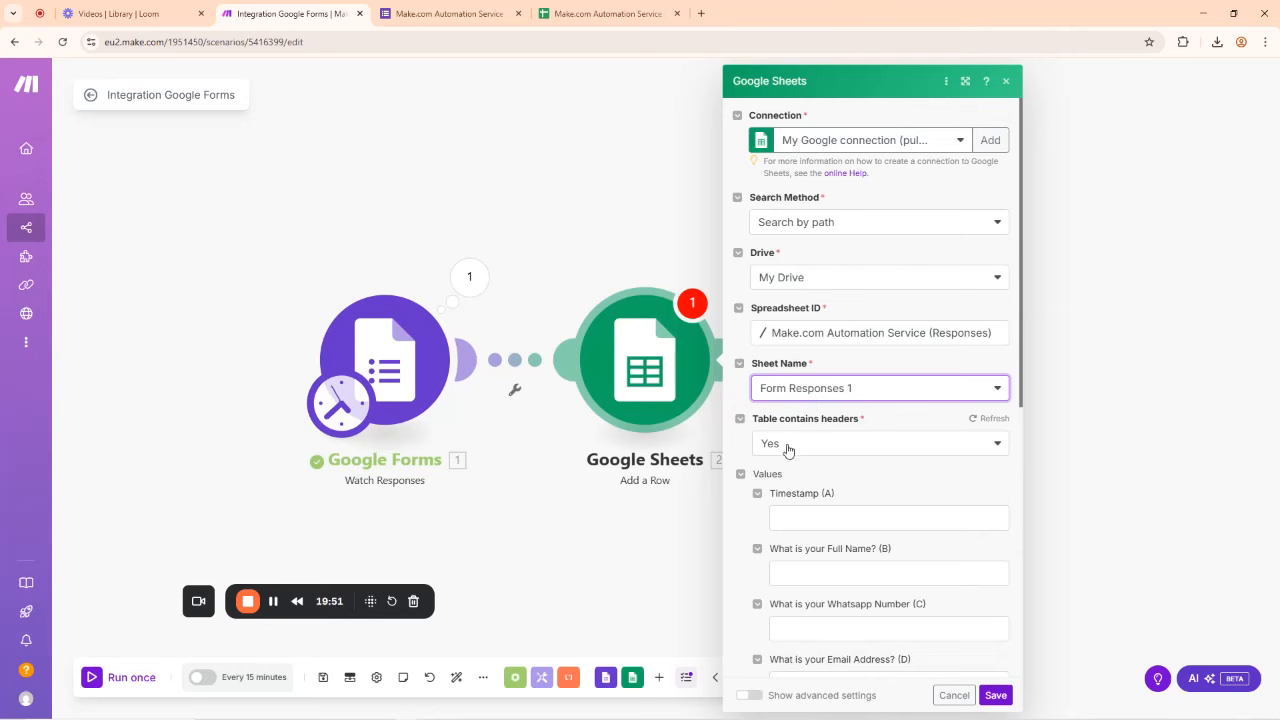
scroll(843, 465, "down", 5)
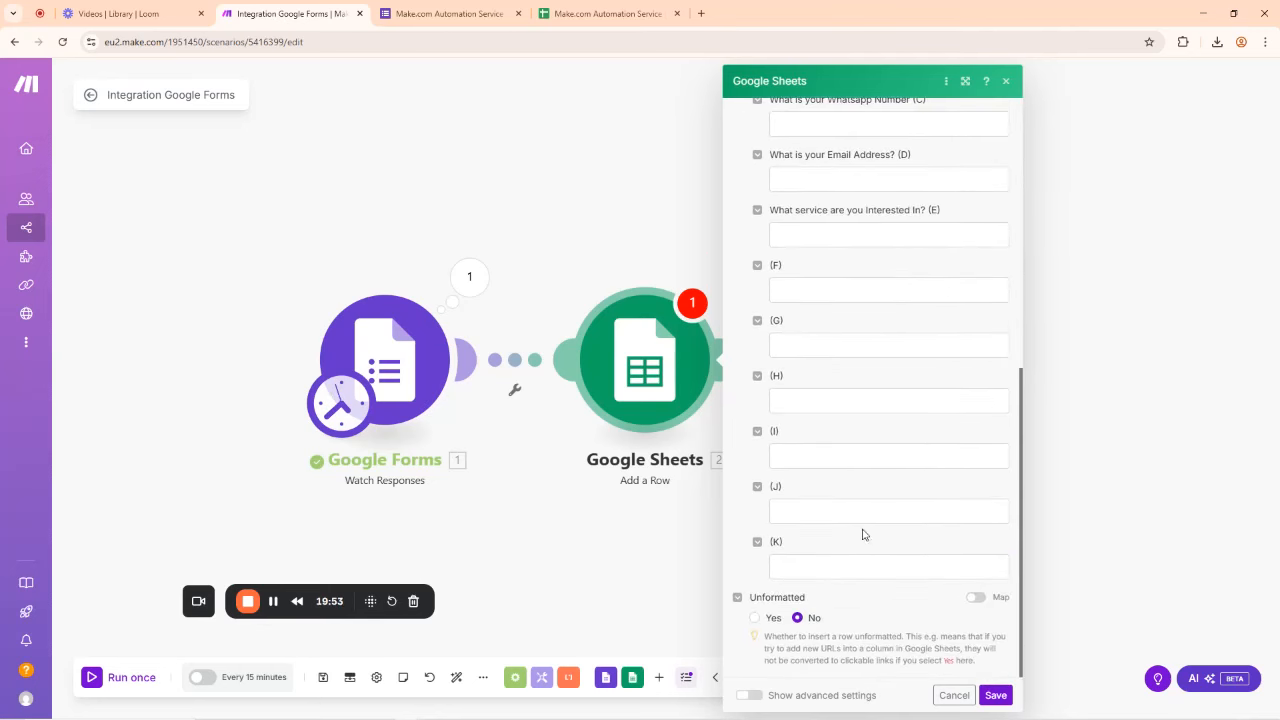
left_click(996, 697)
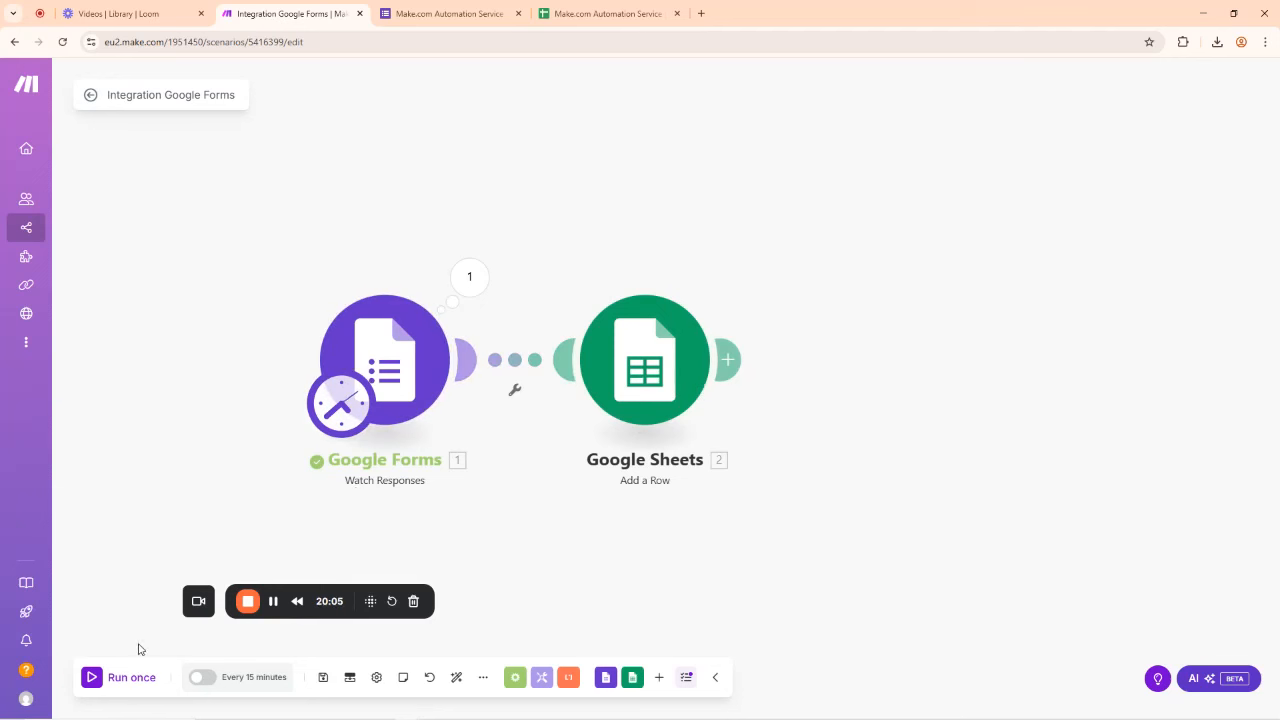
Step: Test-run the scenario, then run only the Google Sheets module to write row 2 to Form Responses 1
left_click(93, 678)
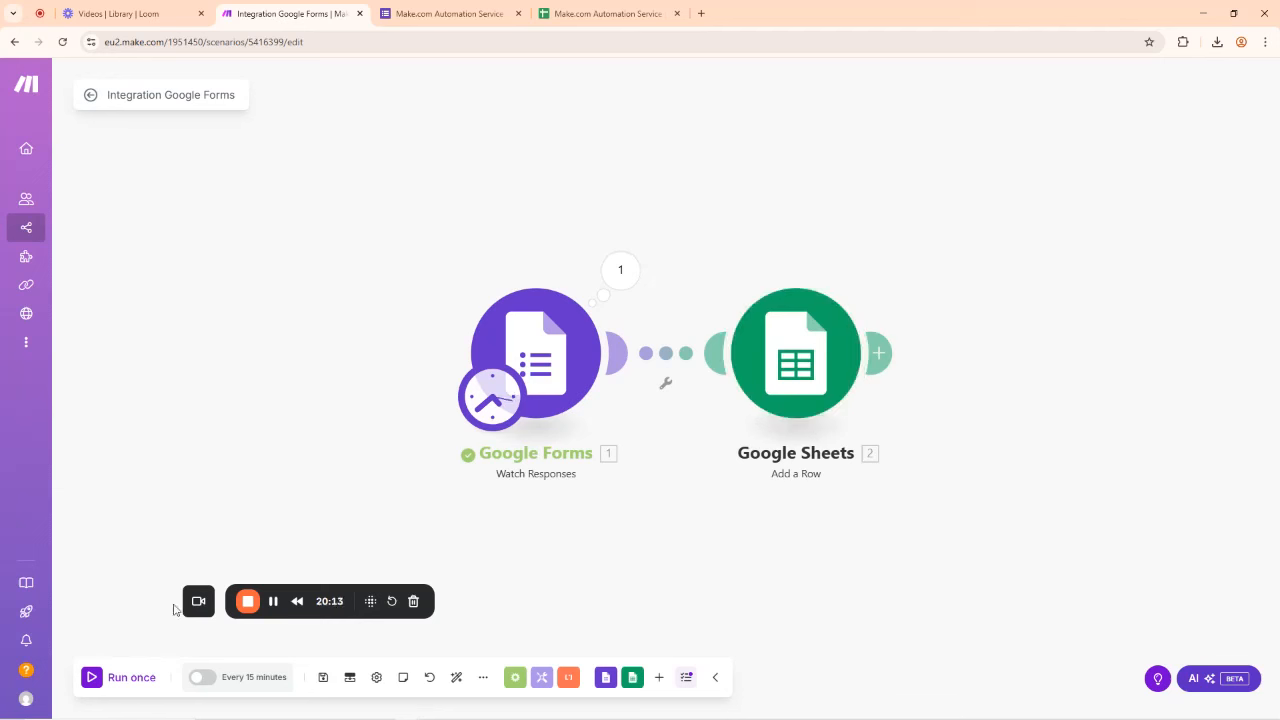
left_click(92, 678)
right_click(808, 362)
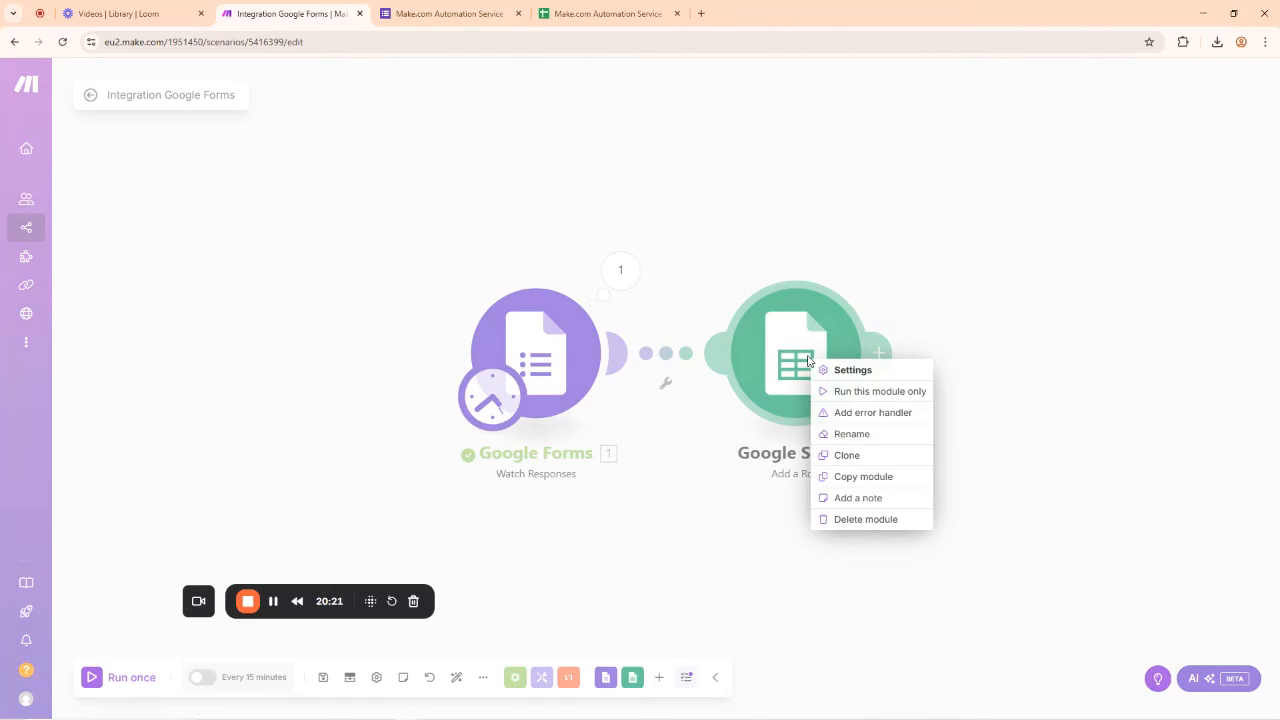
left_click(873, 392)
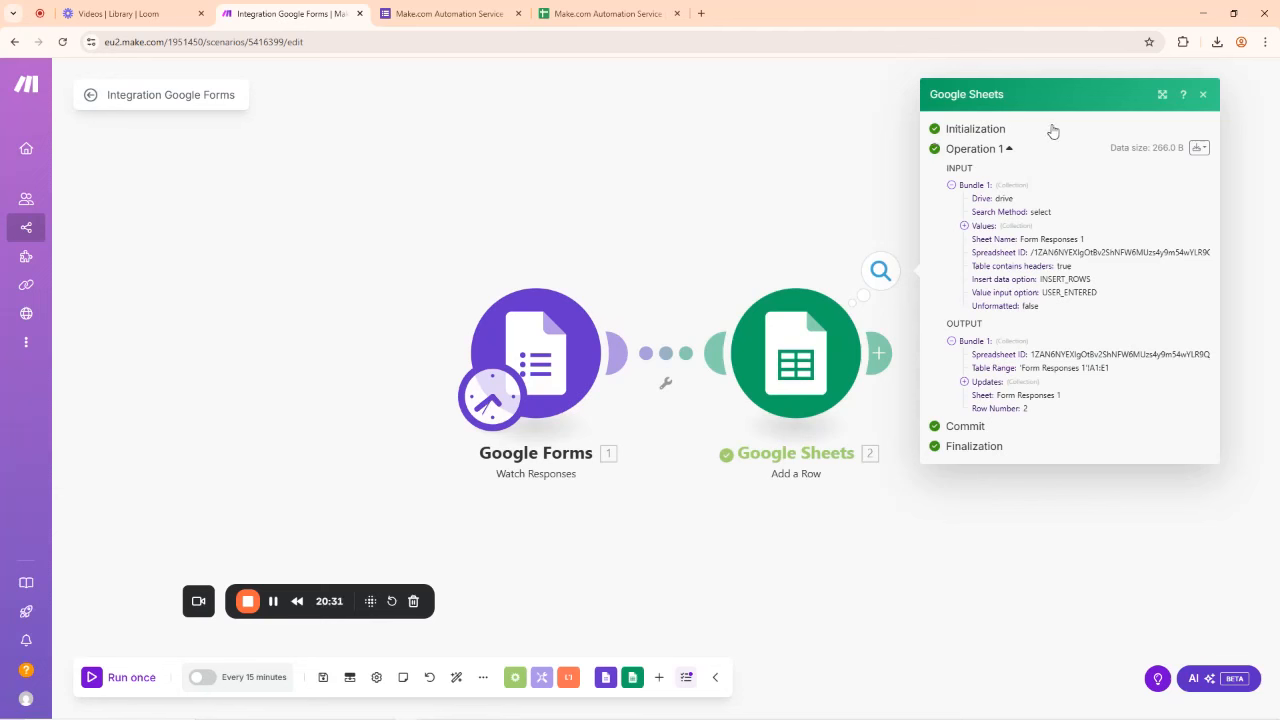
left_click(1201, 97)
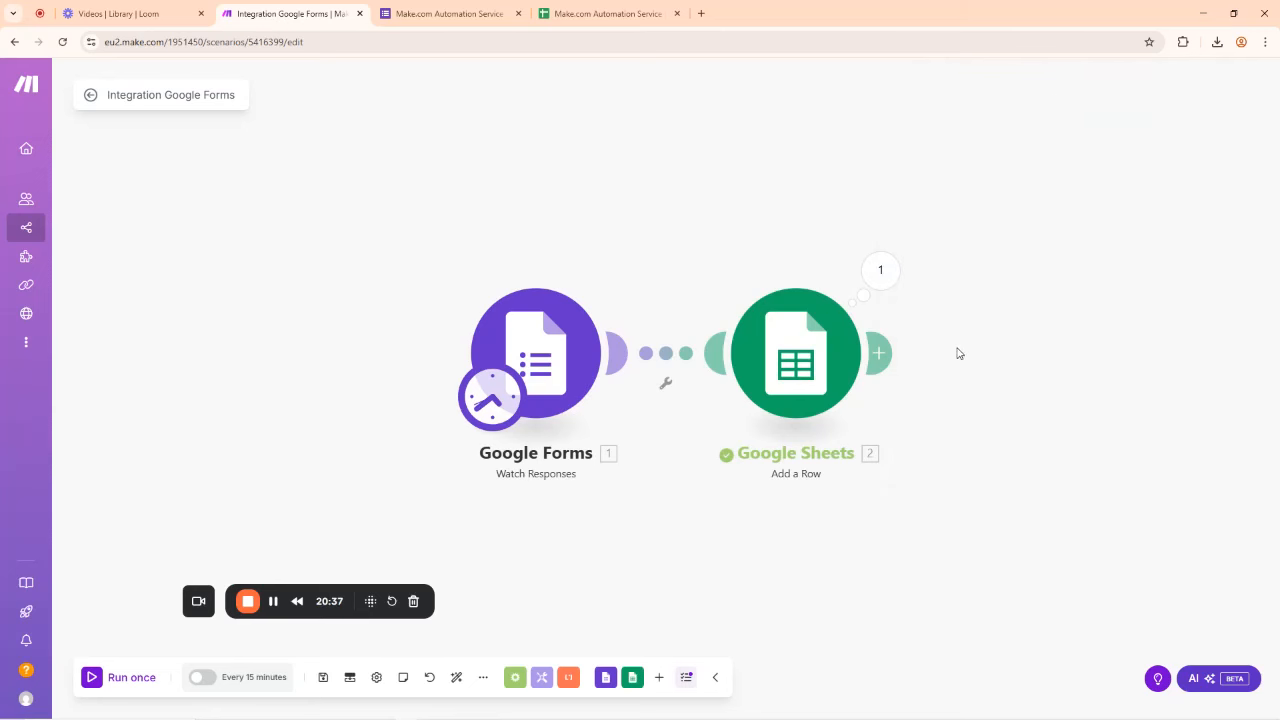
left_click_drag(714, 473, 591, 409)
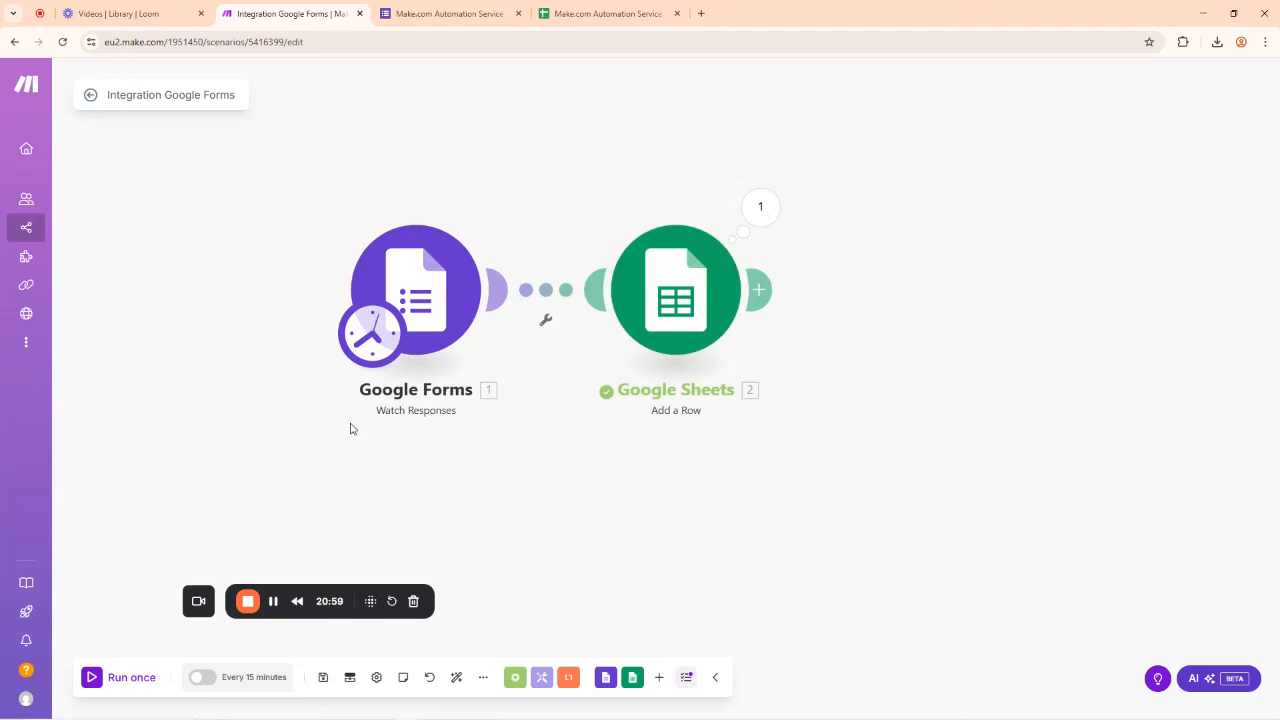
Step: Append an Email 'Send an Email' module after Google Sheets by searching 'email'
left_click(762, 292)
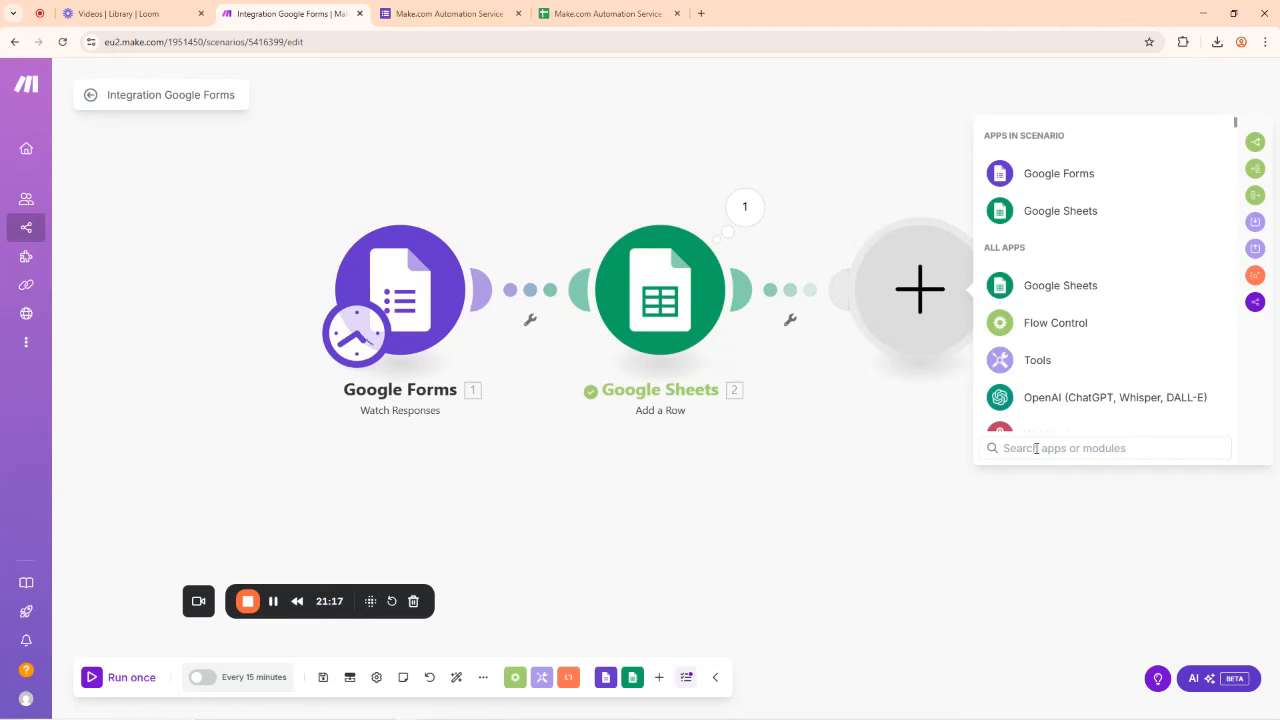
type("email")
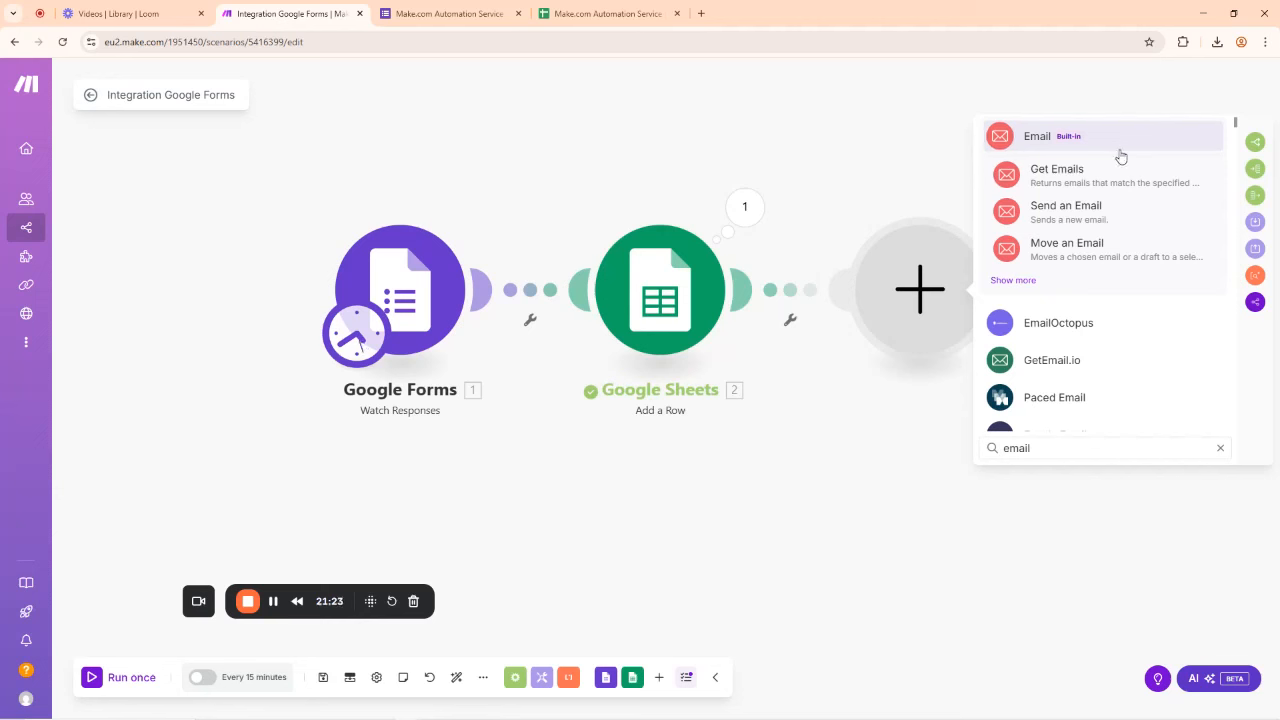
left_click(1068, 212)
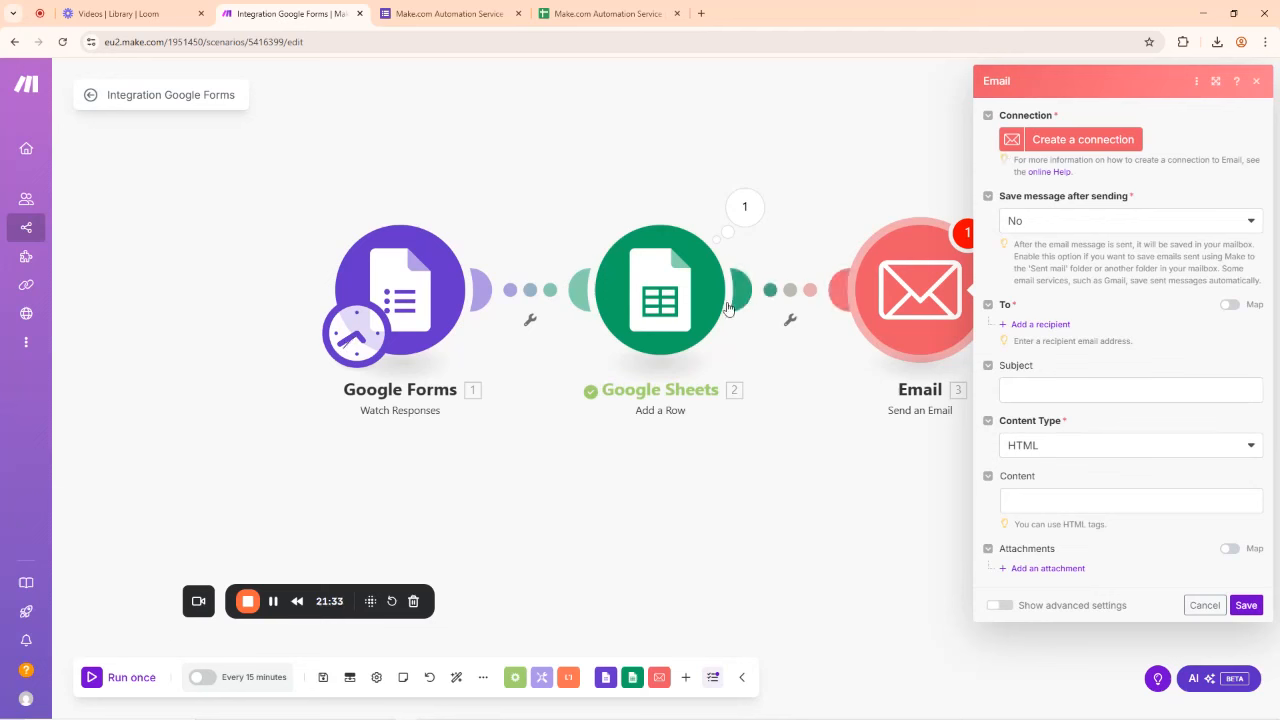
Step: Create a new Others (SMTP) email connection named My Others (SMTP) connection
left_click(1070, 140)
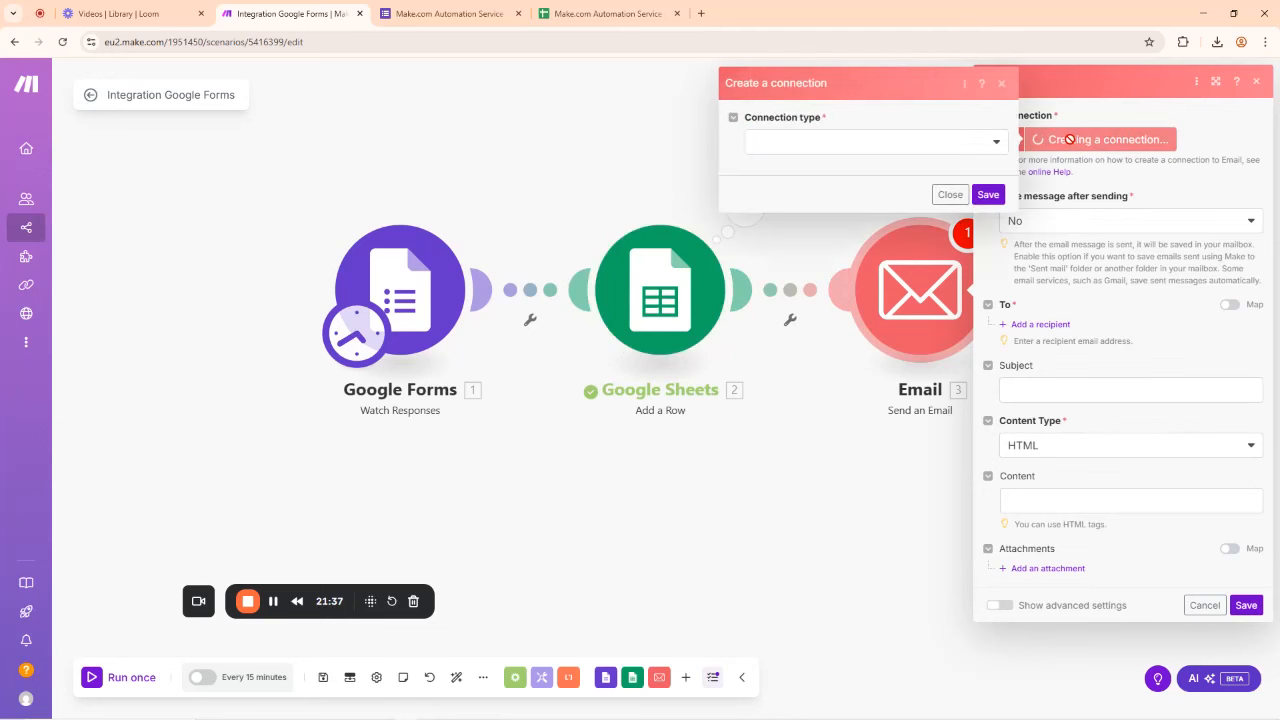
left_click(902, 150)
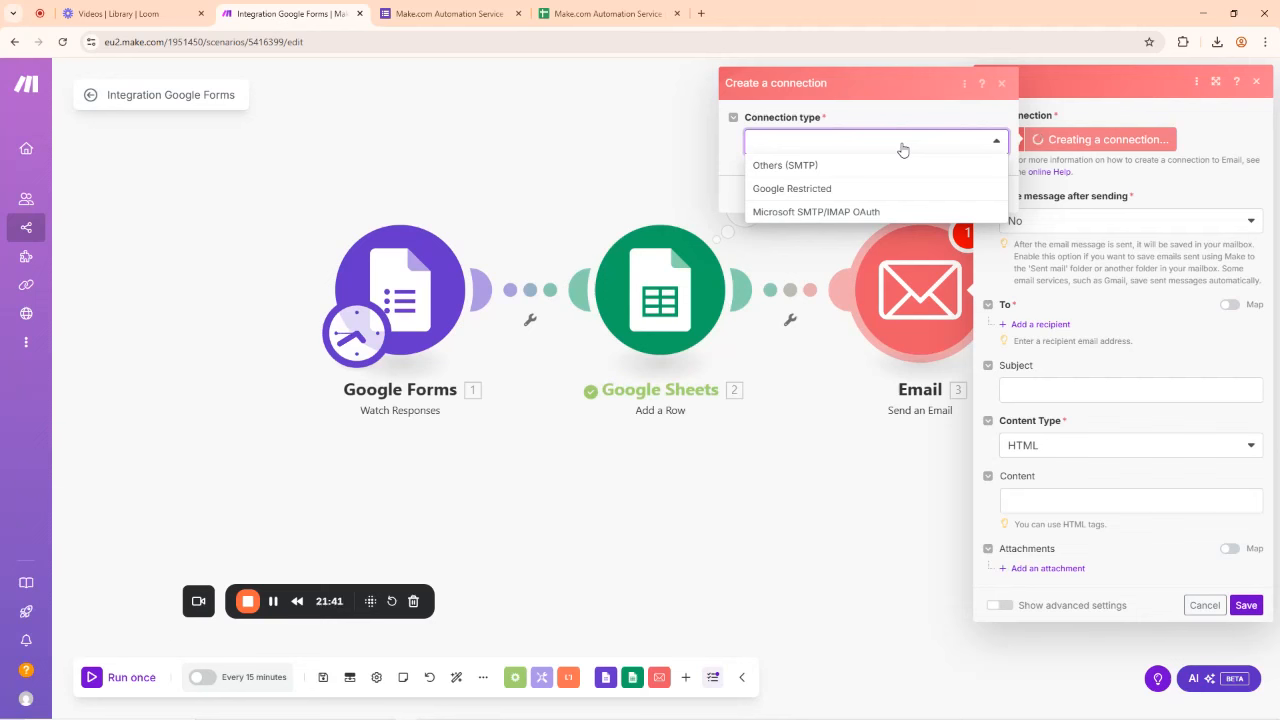
left_click(784, 167)
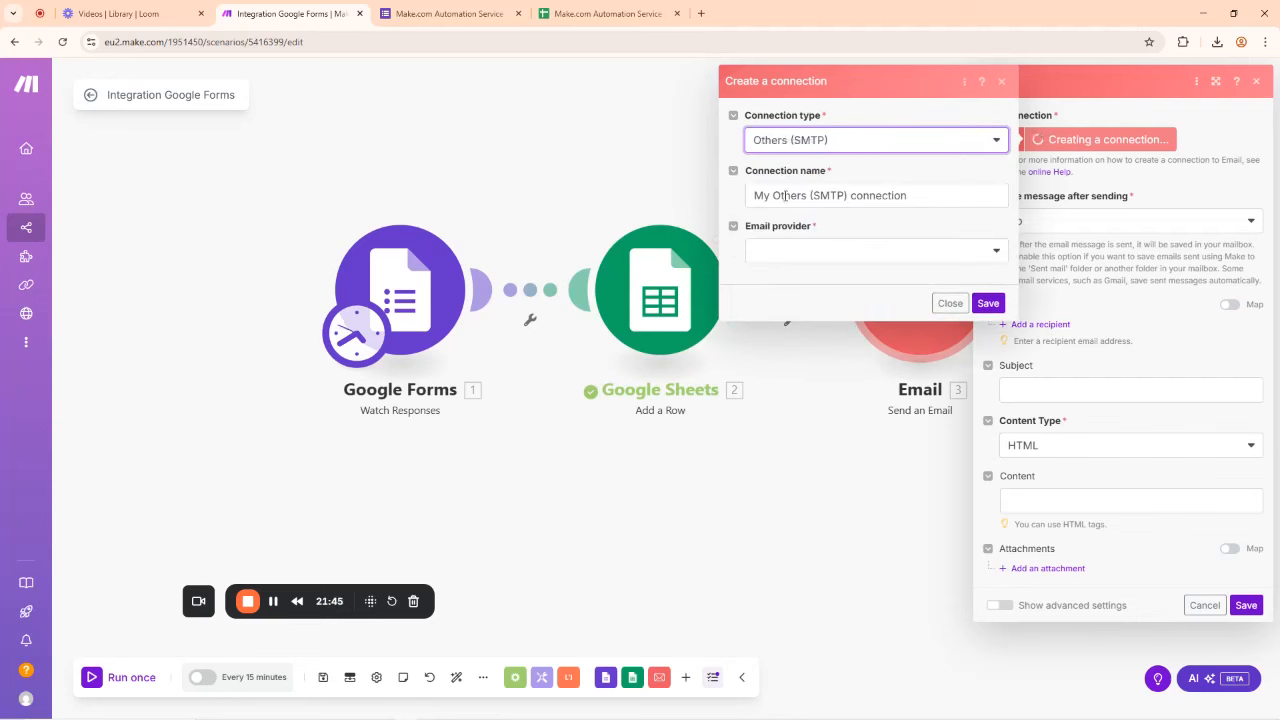
left_click(794, 195)
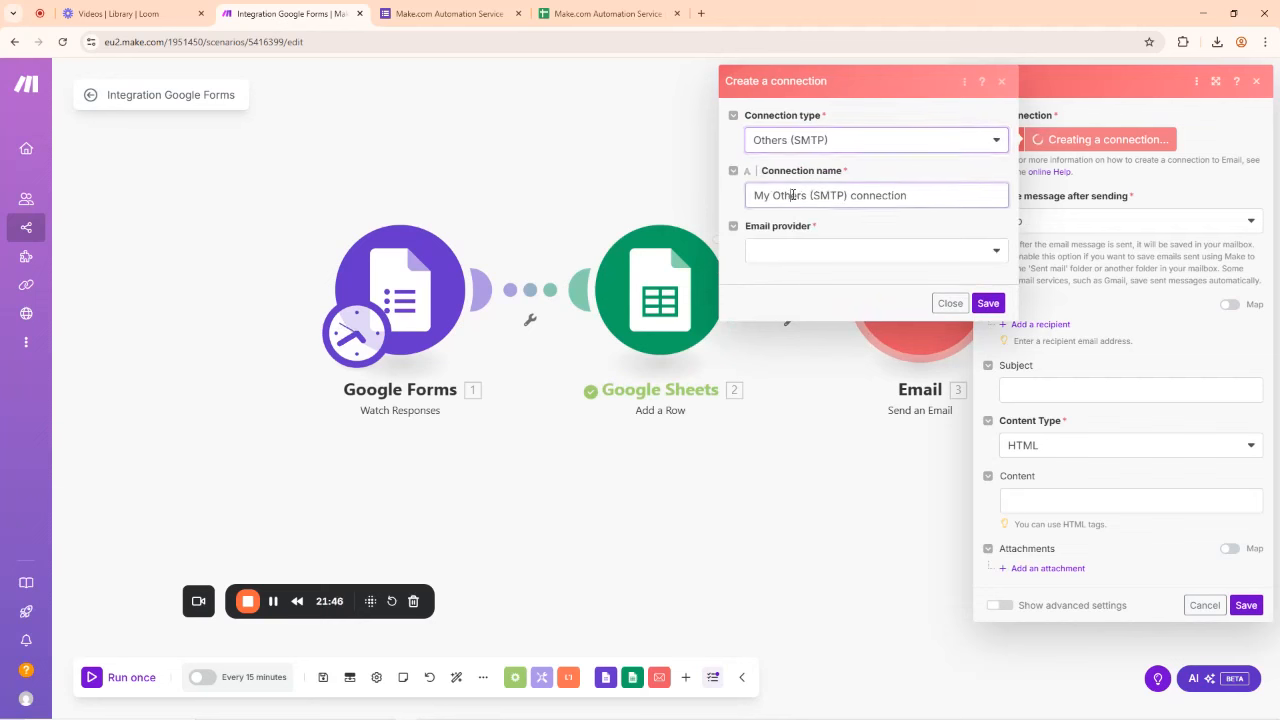
left_click(803, 252)
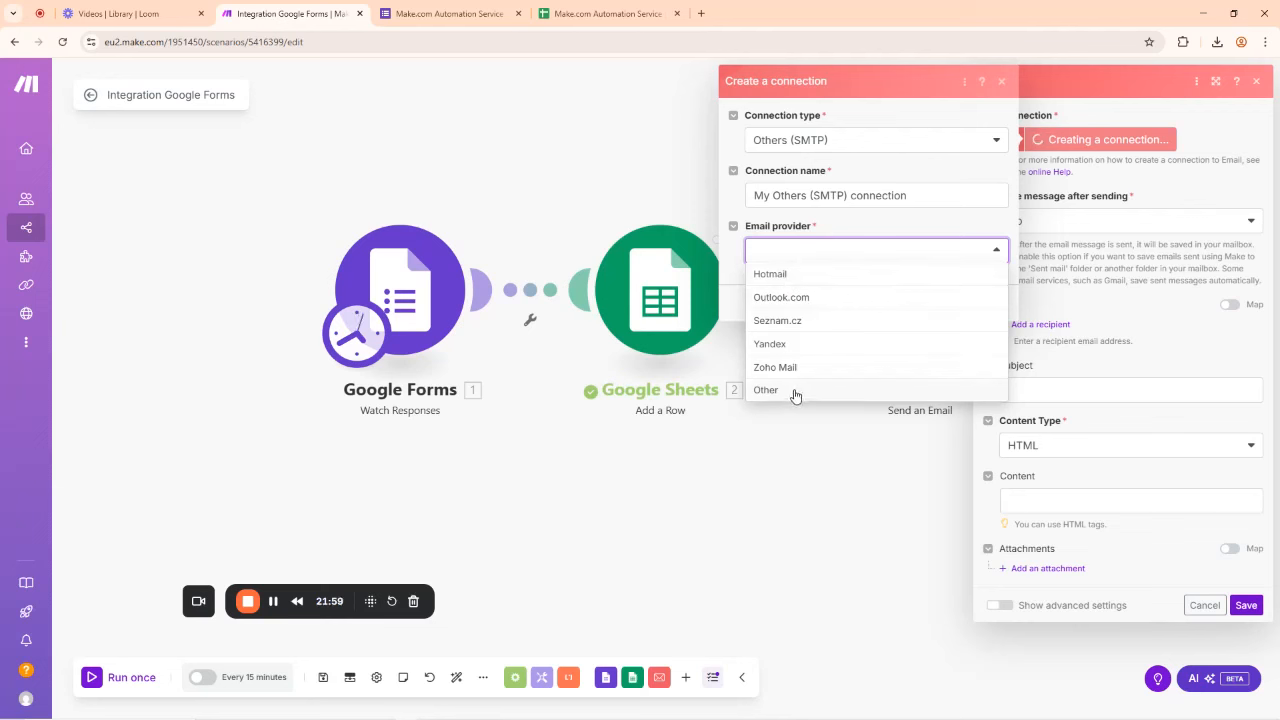
Step: Choose Outlook.com as provider, enter the sender's e-mail address, then clear the full name field
left_click(784, 299)
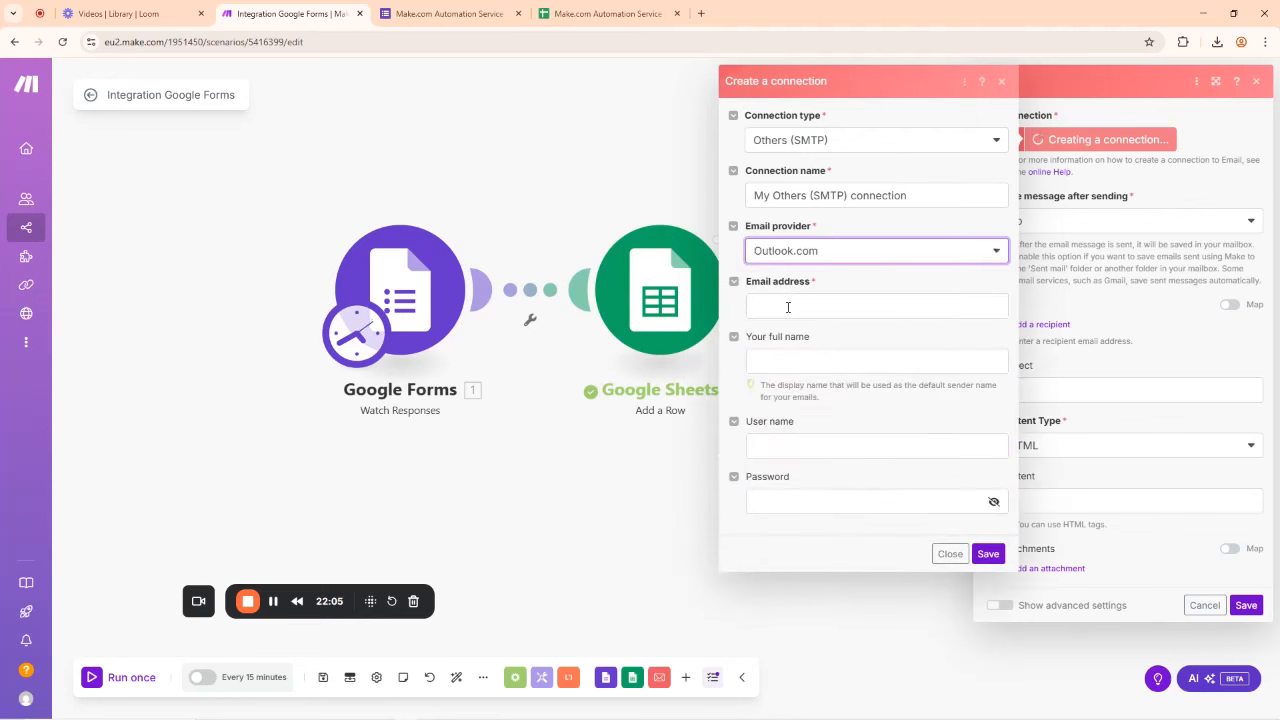
left_click(788, 307)
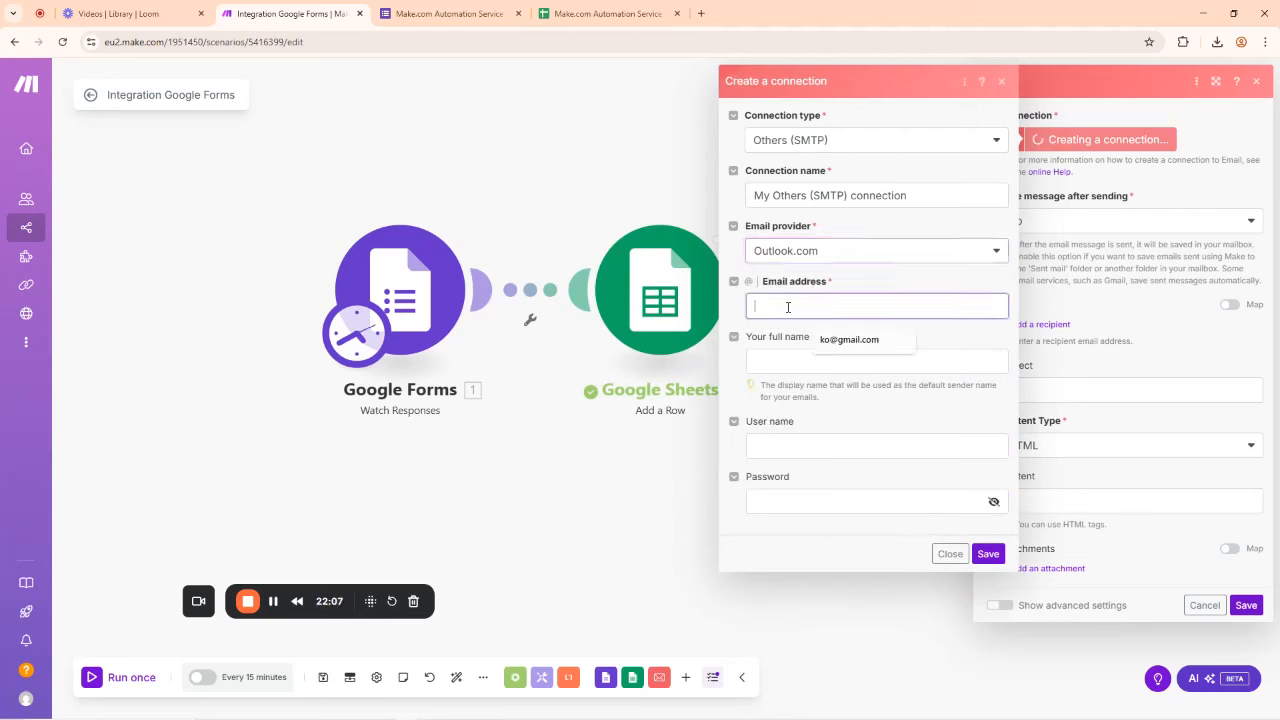
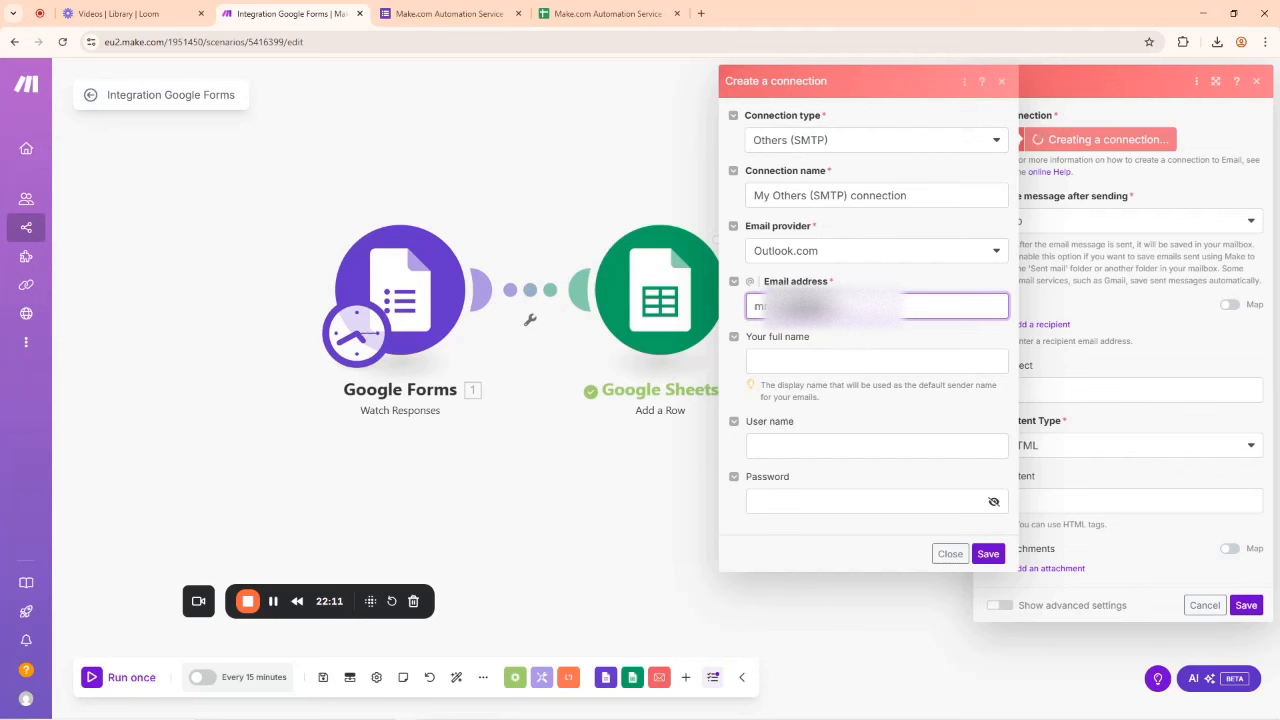
left_click(796, 362)
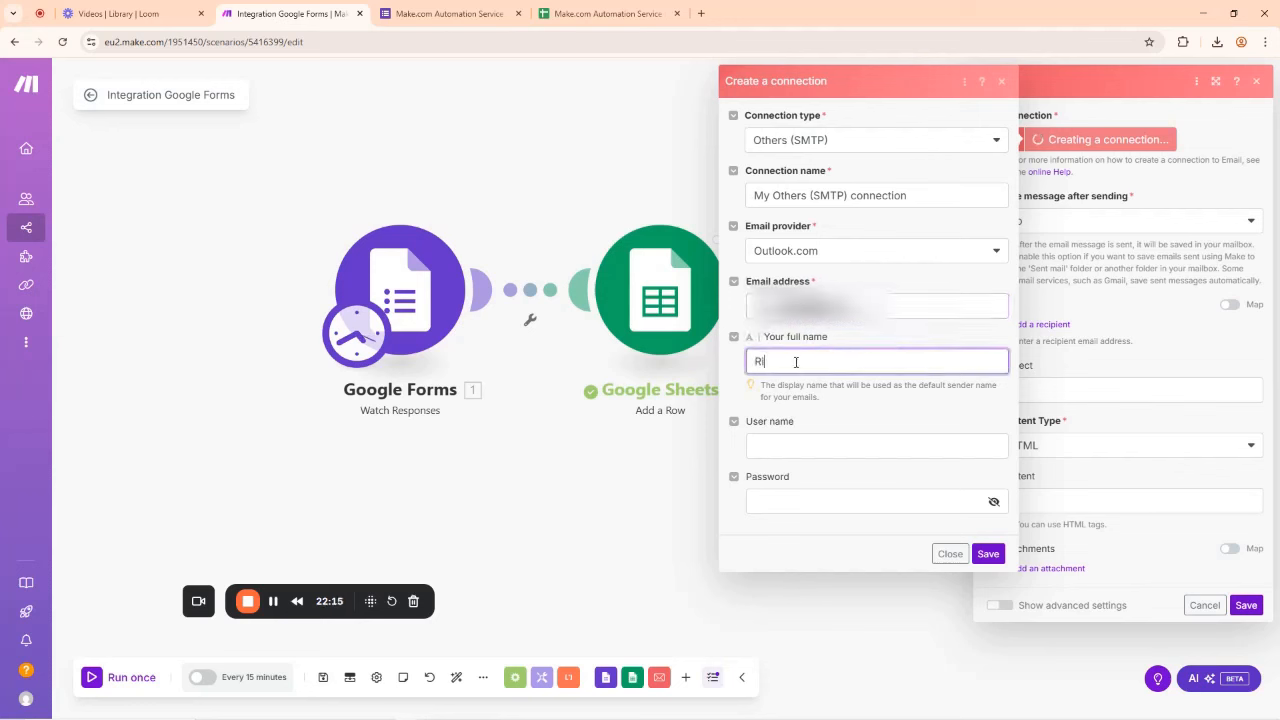
type("Richard N")
key("ctrl+a")
type("m")
key("BackSpace")
key("BackSpace")
key("BackSpace")
key("BackSpace")
key("BackSpace")
Step: Fill in the user name and account password, then save the SMTP connection
left_click(777, 446)
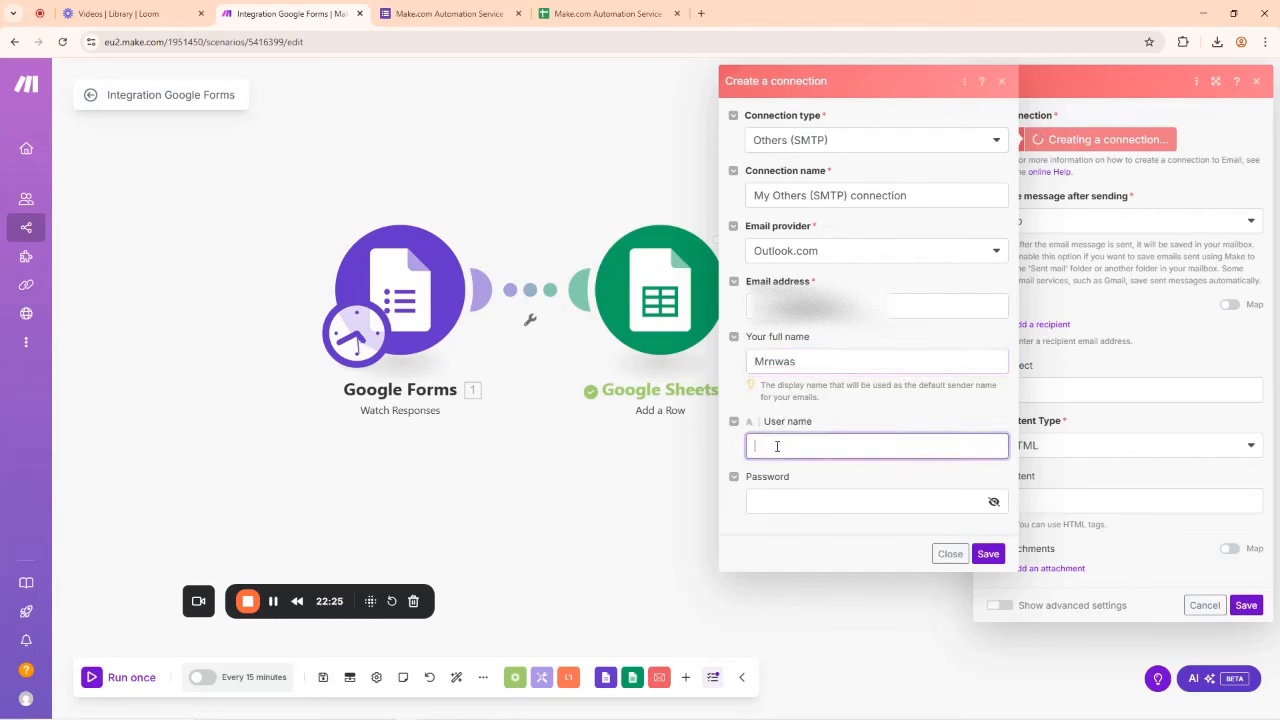
left_click(785, 506)
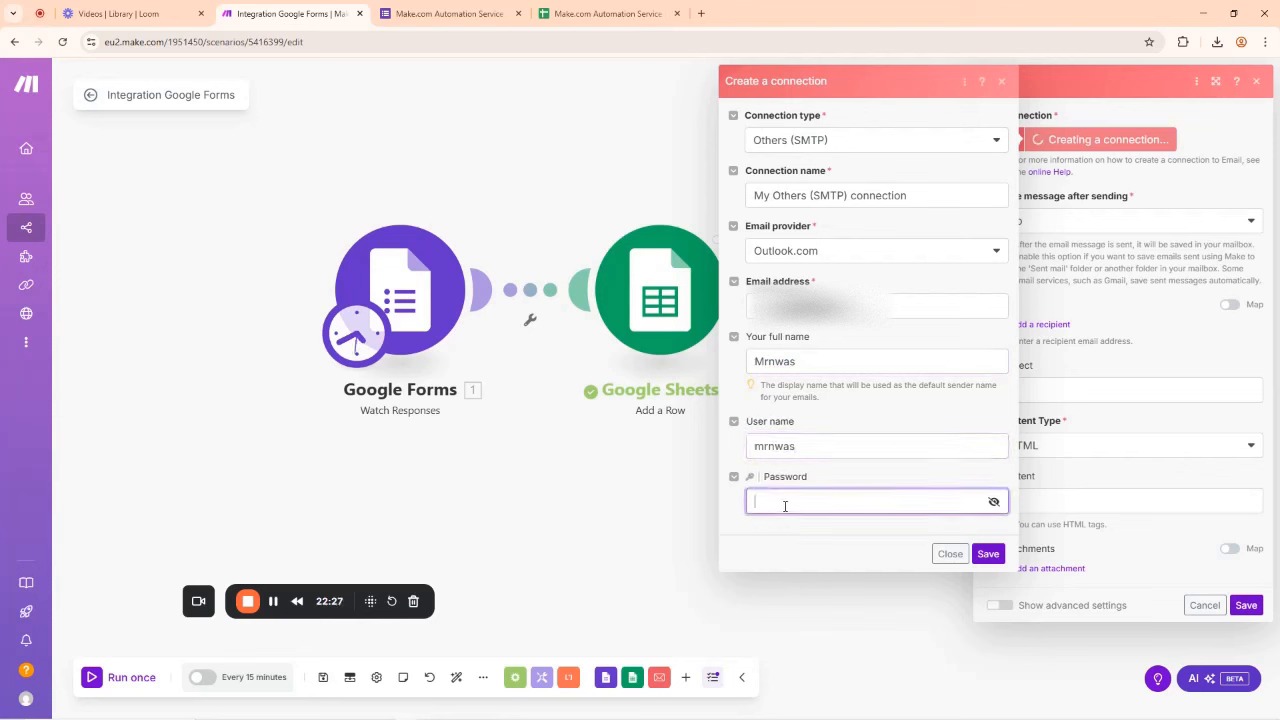
type("••••••")
left_click(987, 555)
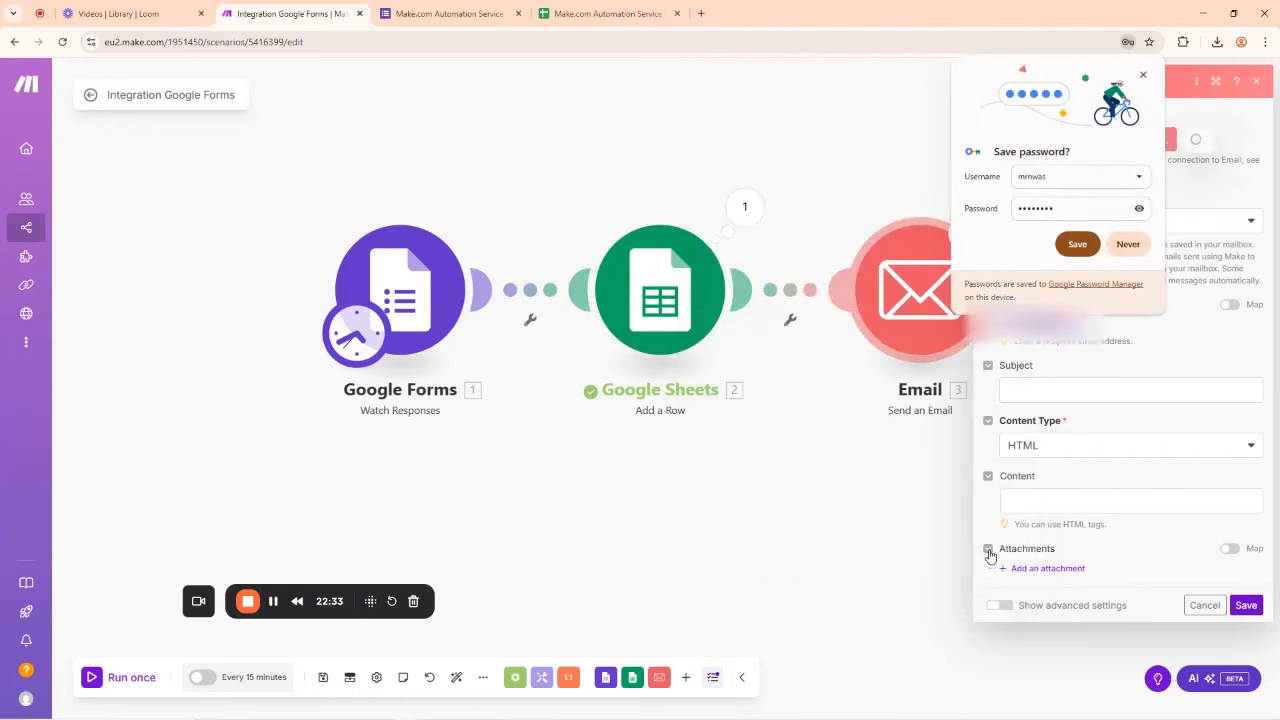
Step: Dismiss Chrome's save-password prompt, save the connection again, and close the Invalid login banner
left_click(1128, 245)
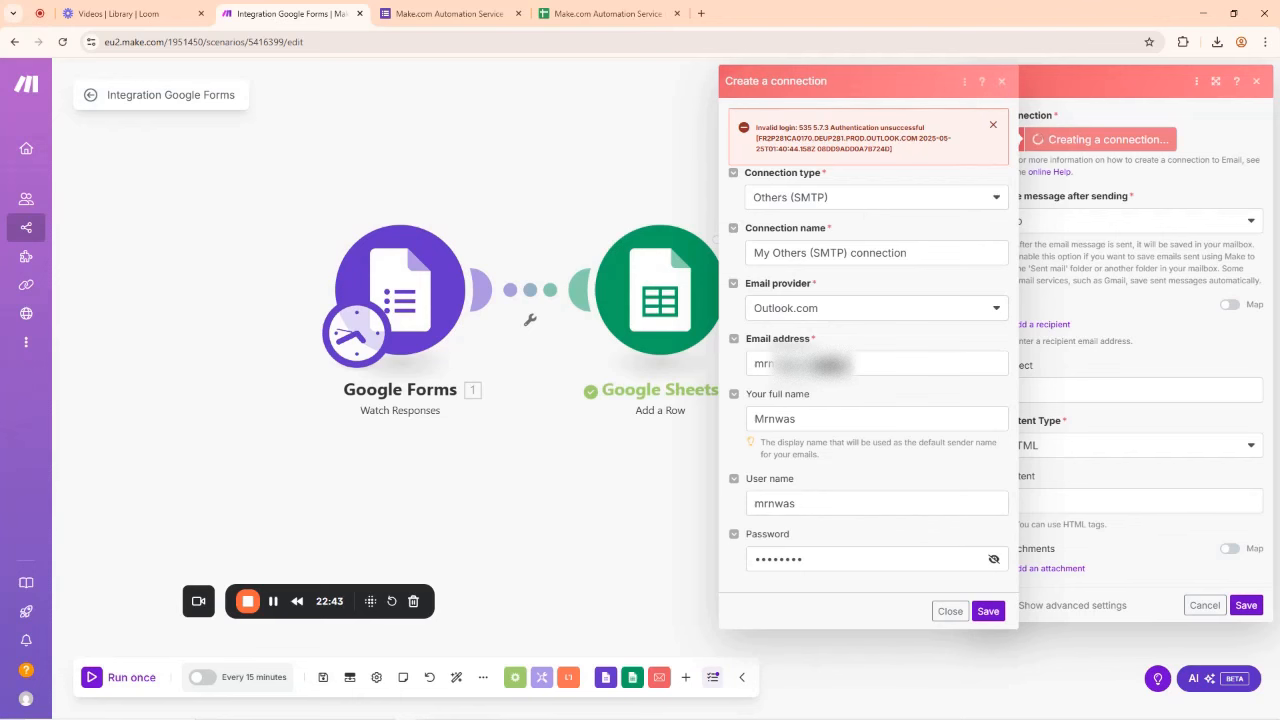
left_click(987, 611)
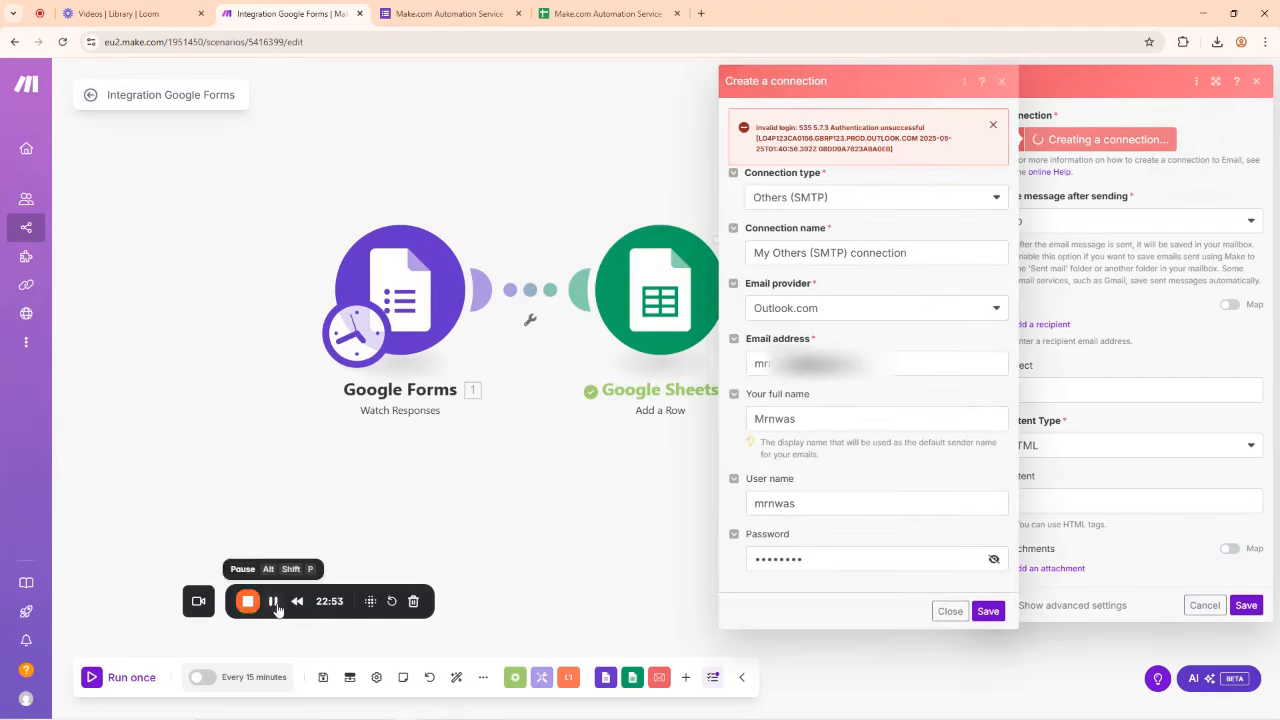
left_click(993, 125)
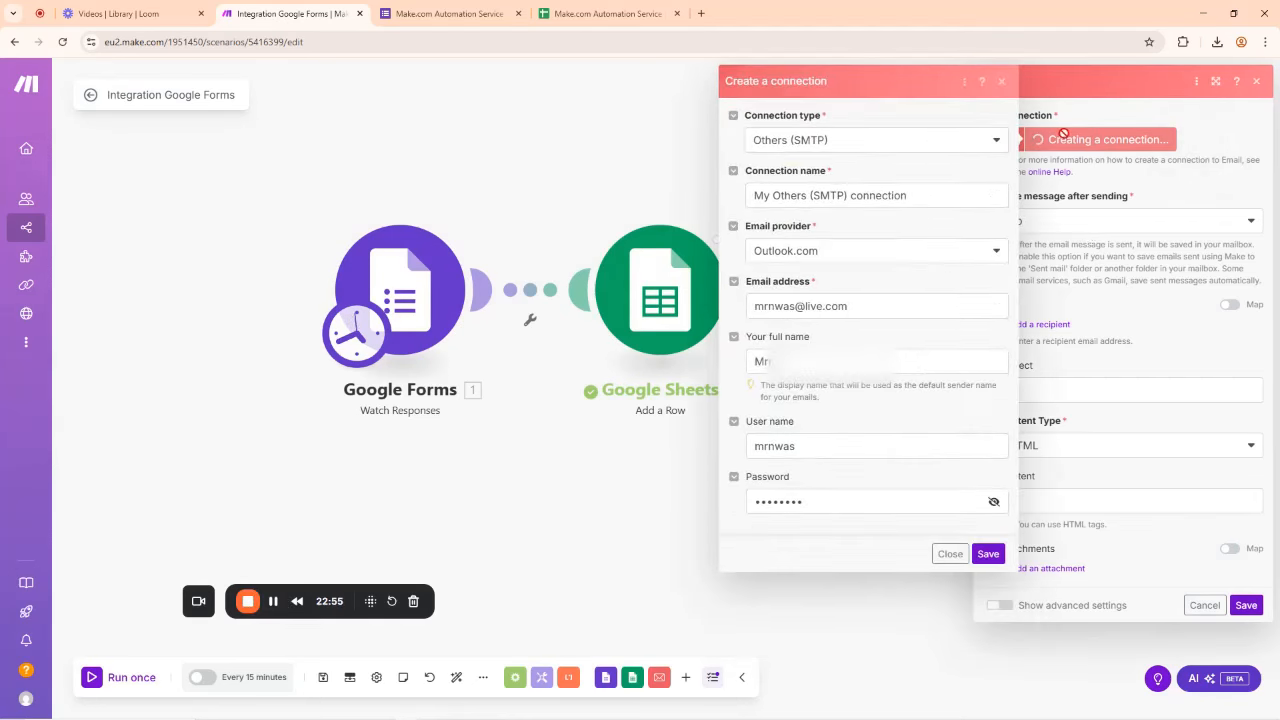
Step: Switch the email provider to Hotmail and retry saving the SMTP connection
left_click(811, 252)
left_click(770, 389)
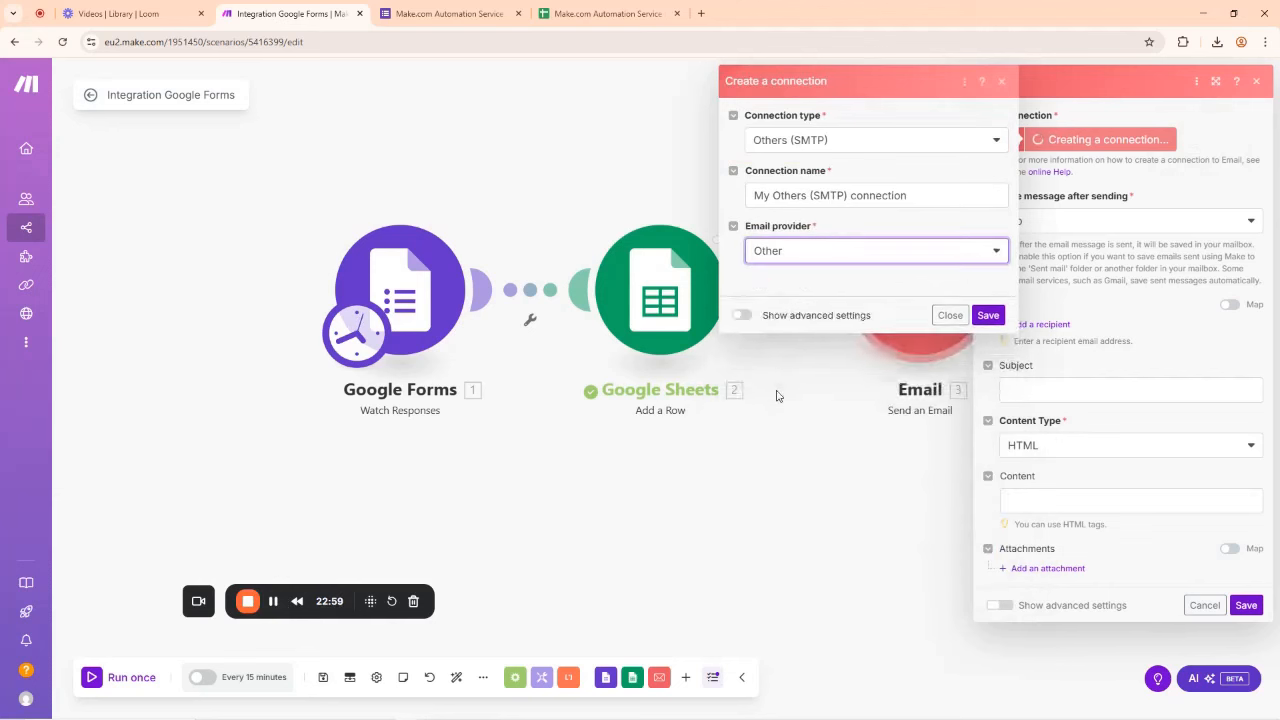
left_click(793, 253)
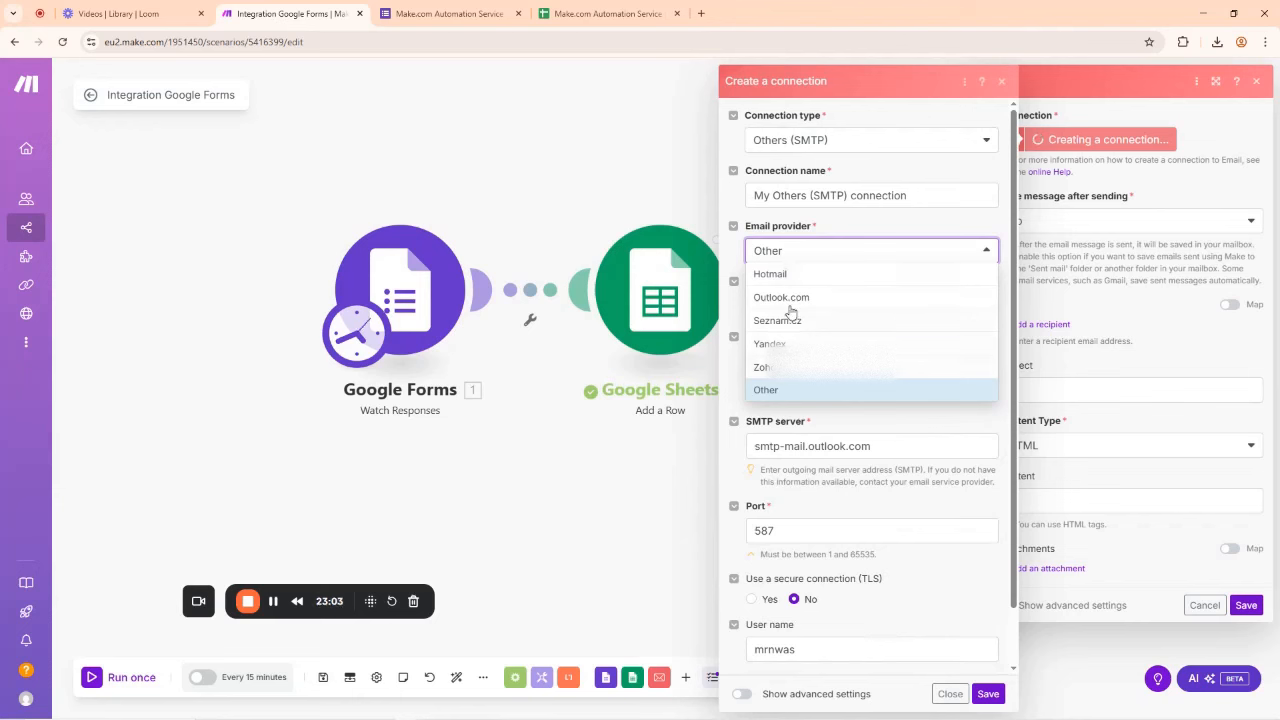
left_click(783, 277)
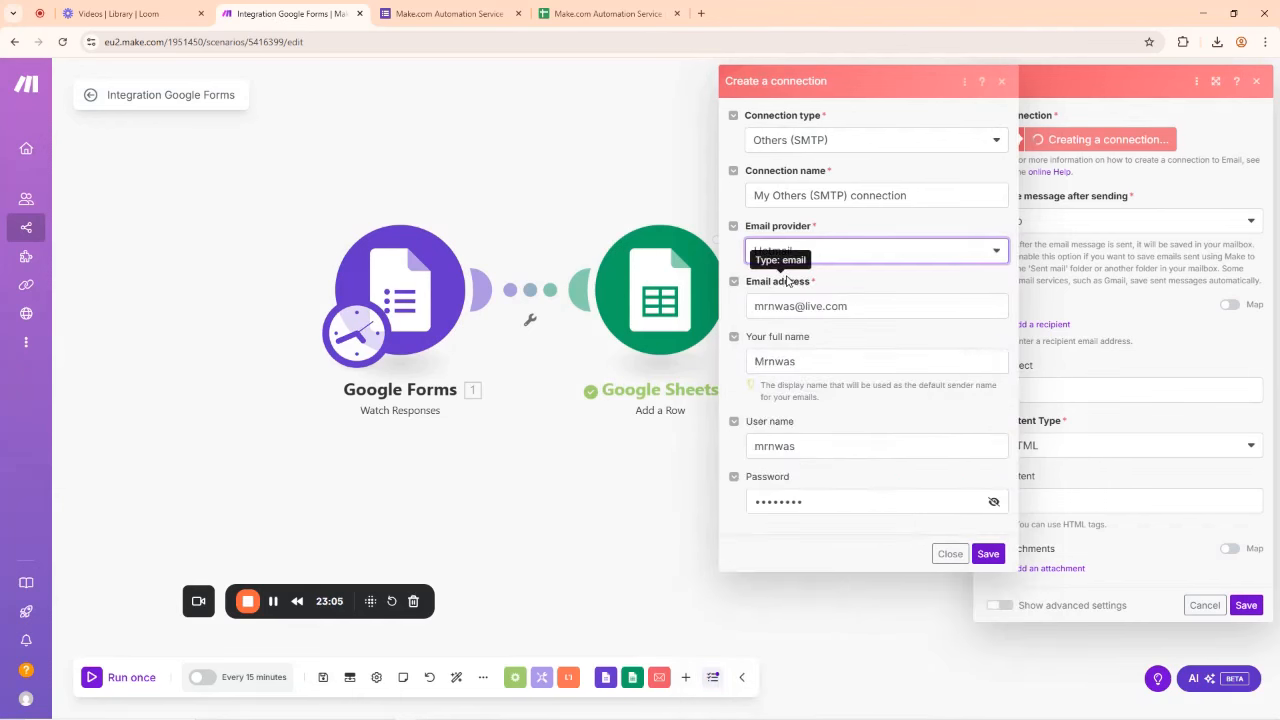
left_click(988, 553)
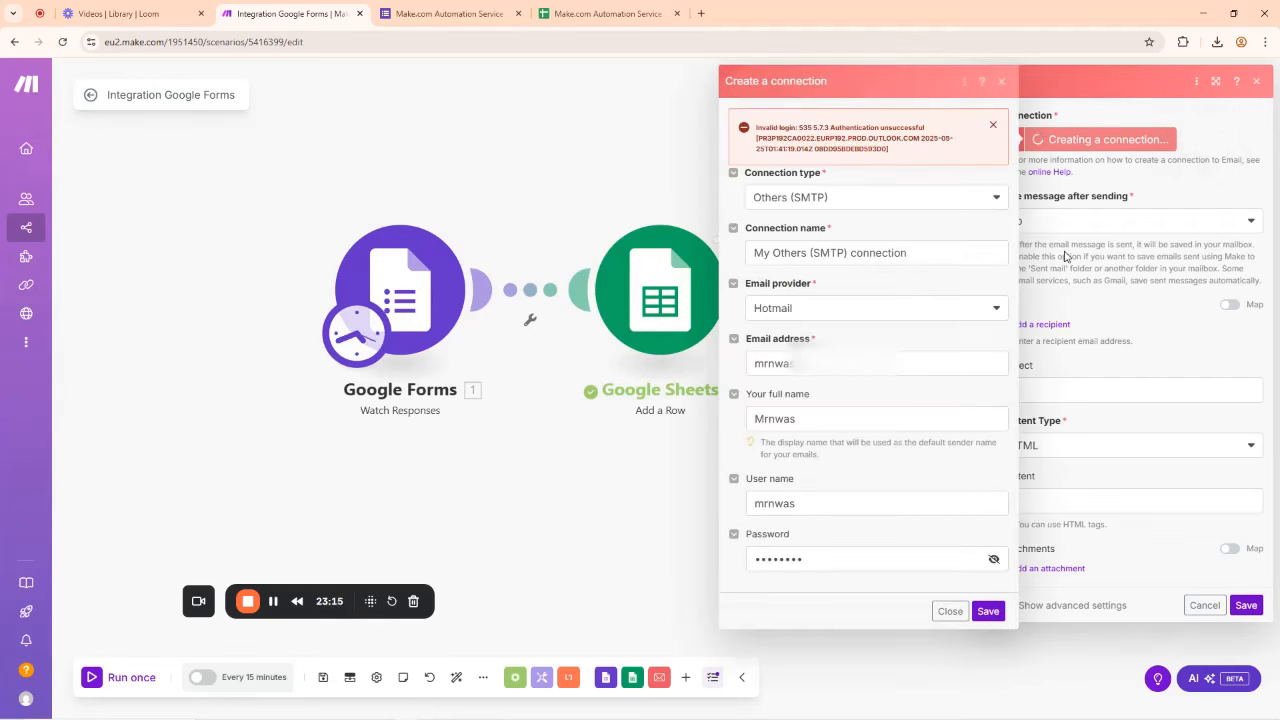
Step: Change the connection type to Microsoft SMTP/IMAP OAuth and save it to launch authorization
left_click(273, 603)
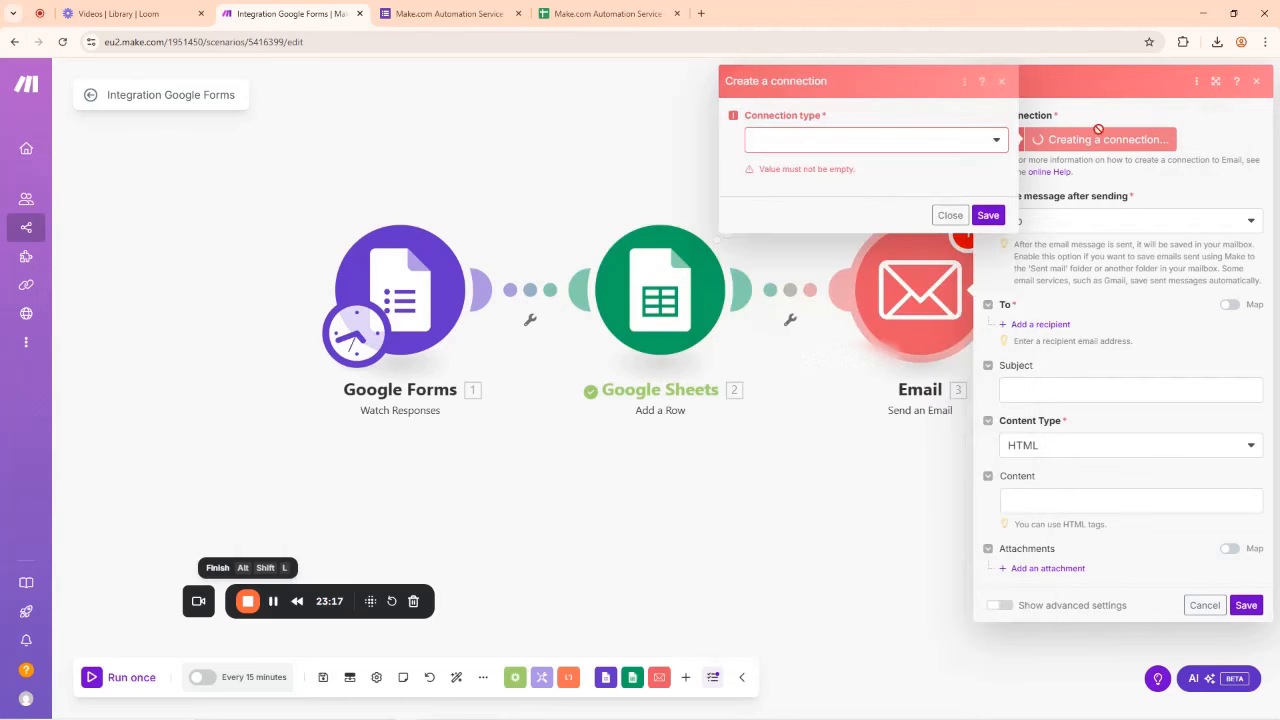
left_click(975, 152)
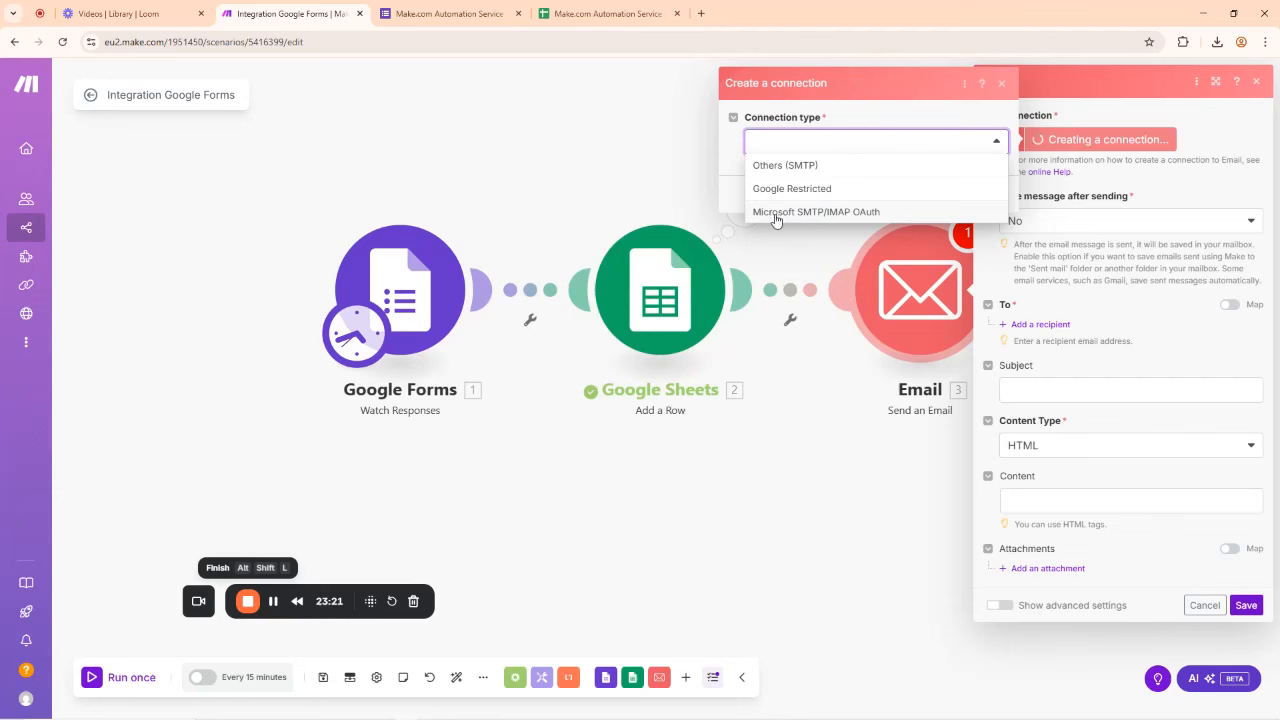
left_click(847, 212)
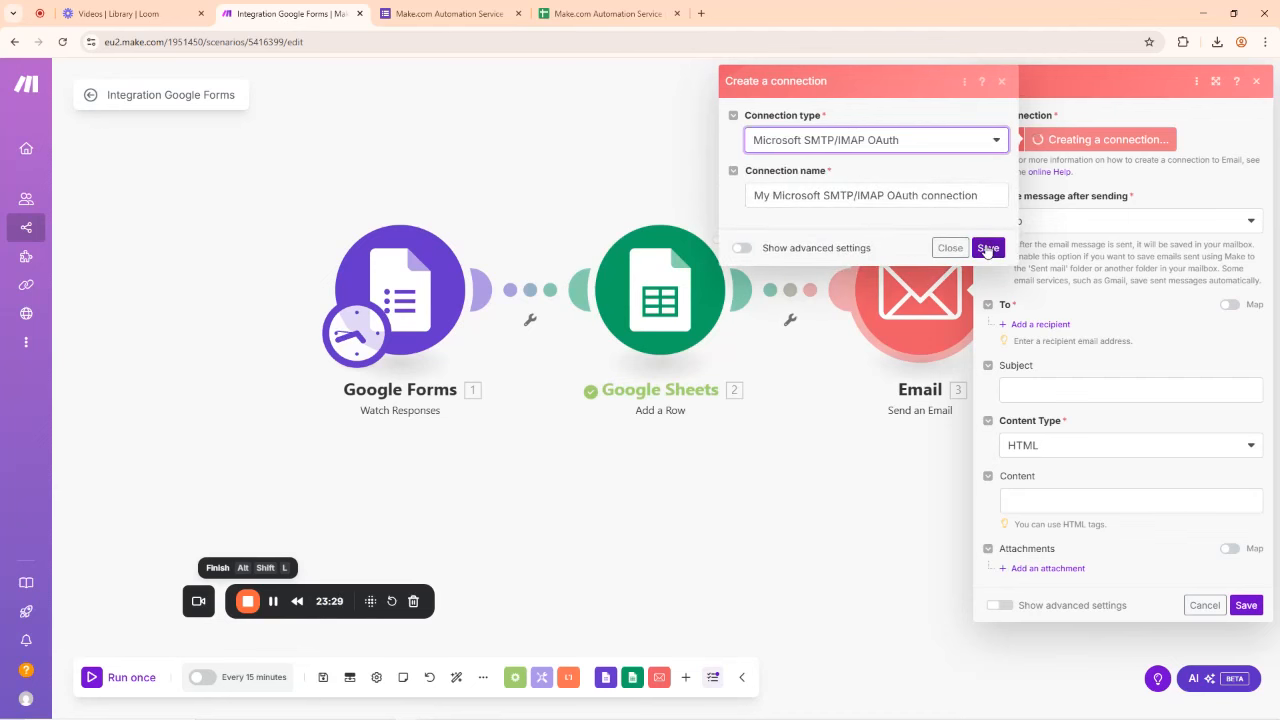
left_click(987, 248)
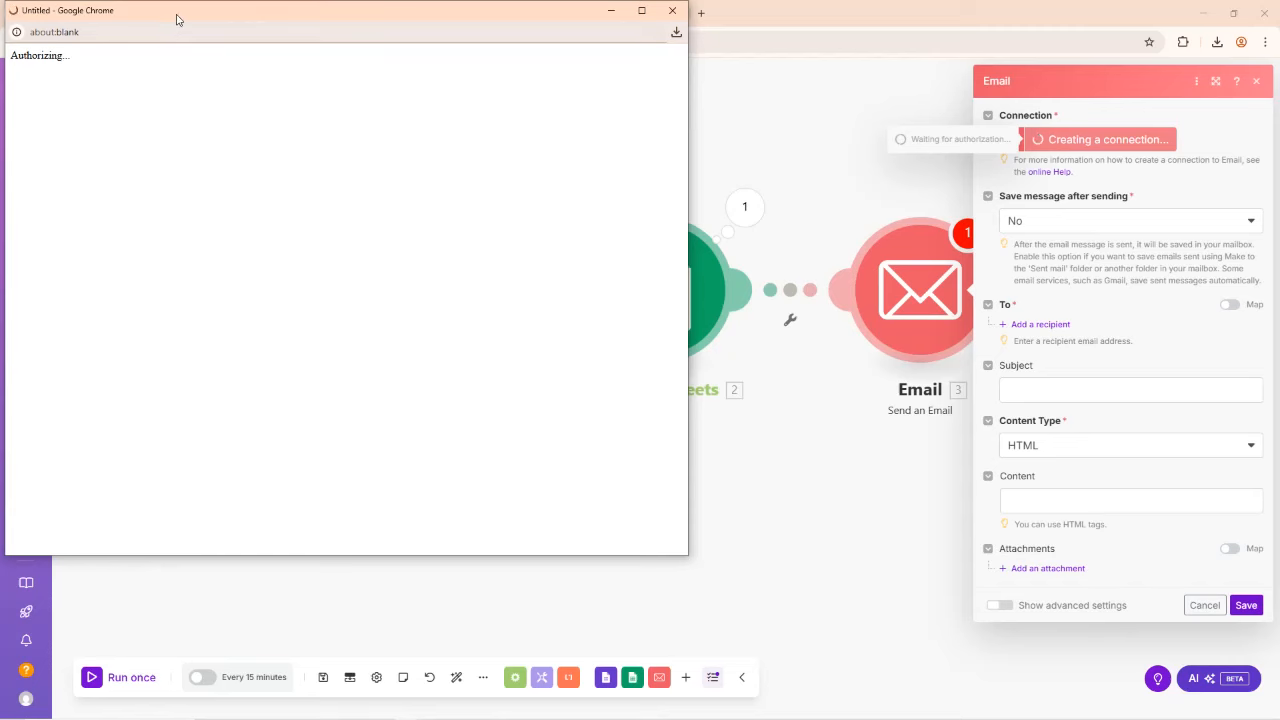
Step: Sign in to Microsoft with the account e-mail and password, and choose to stay signed in
left_click_drag(176, 19, 403, 44)
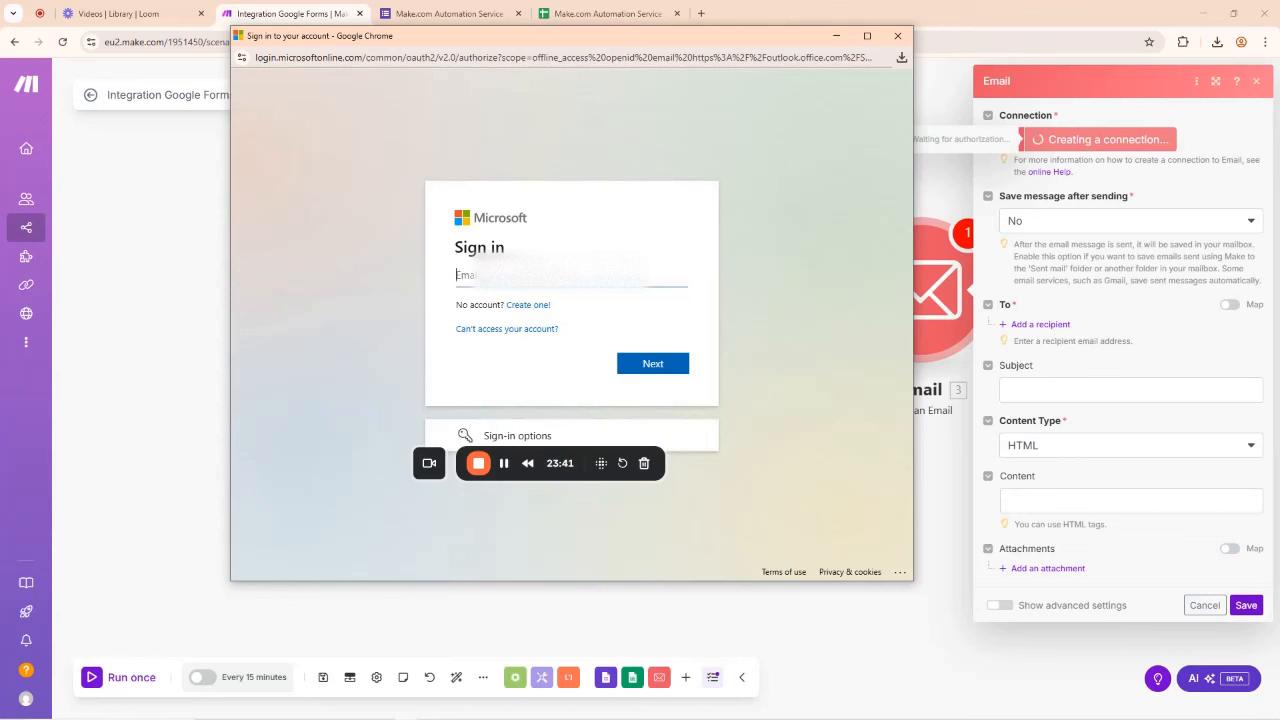
key("Return")
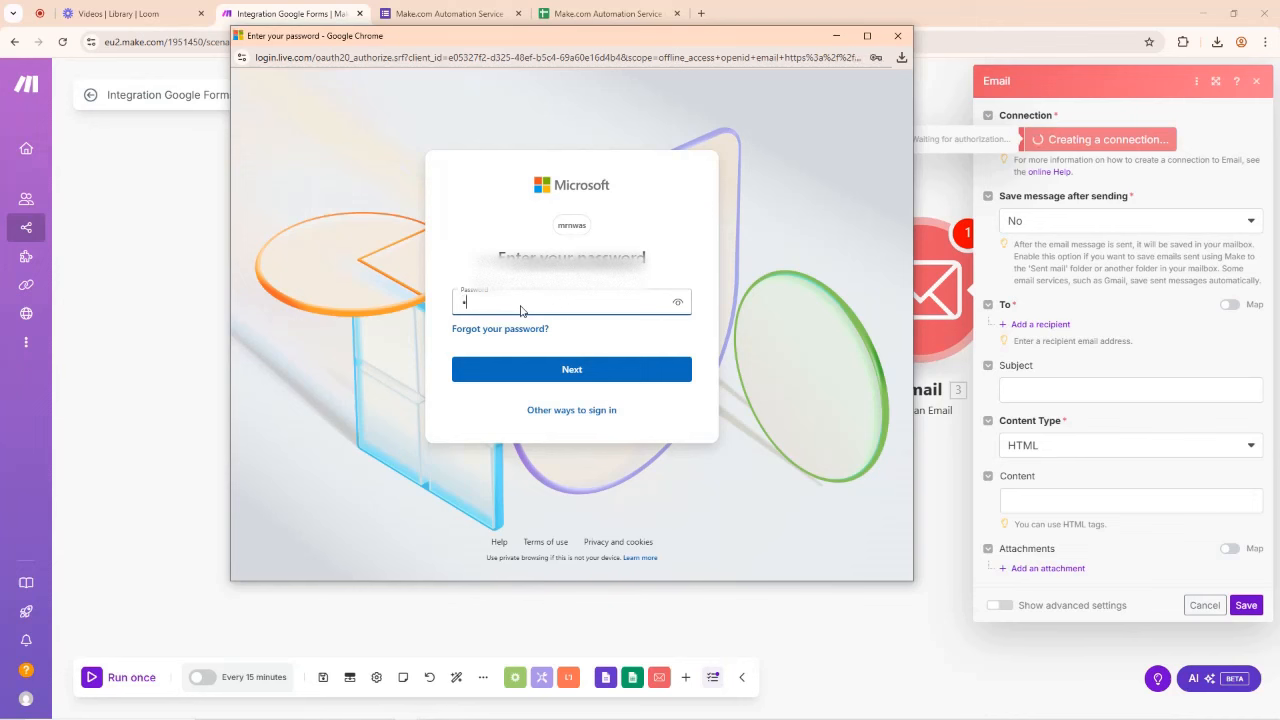
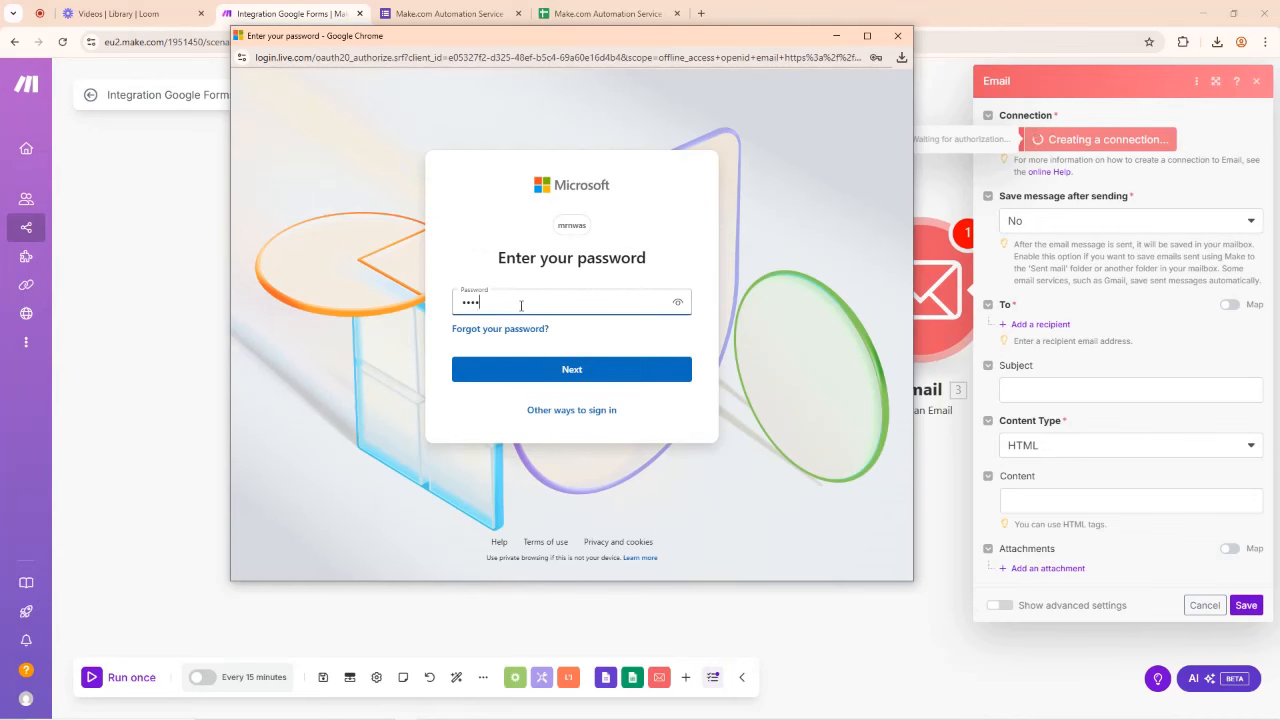
key("Return")
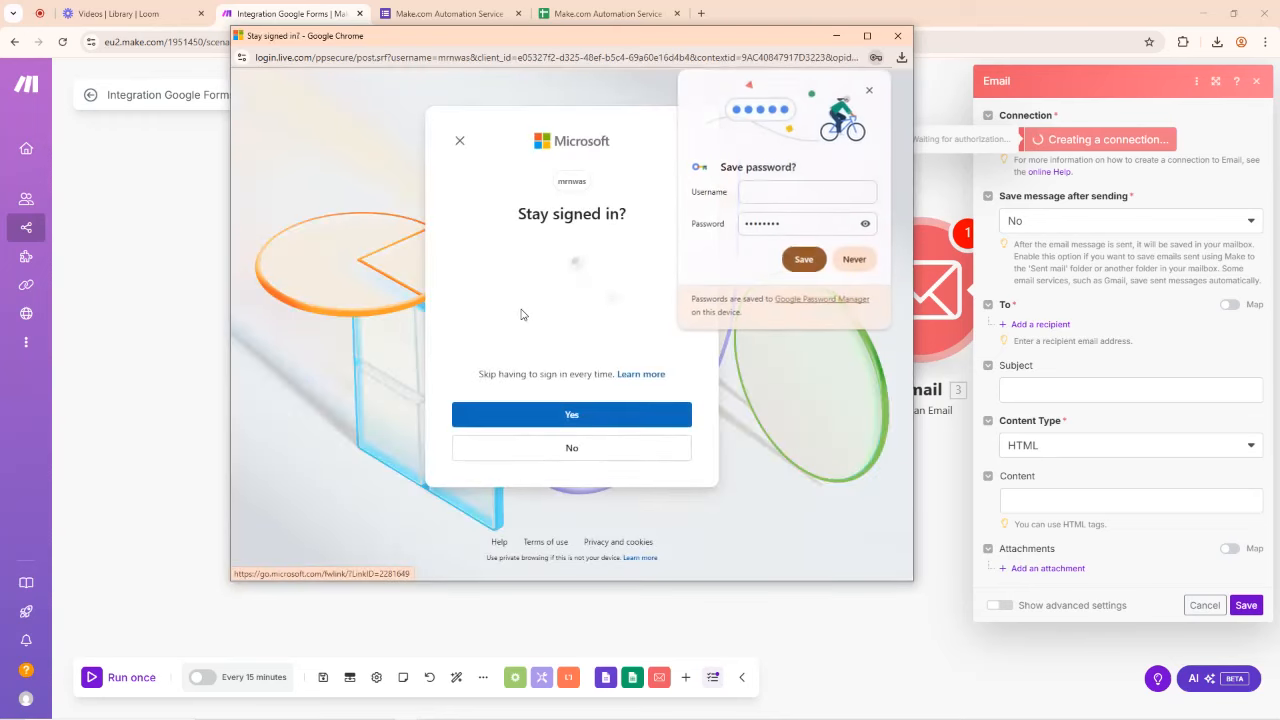
left_click(869, 92)
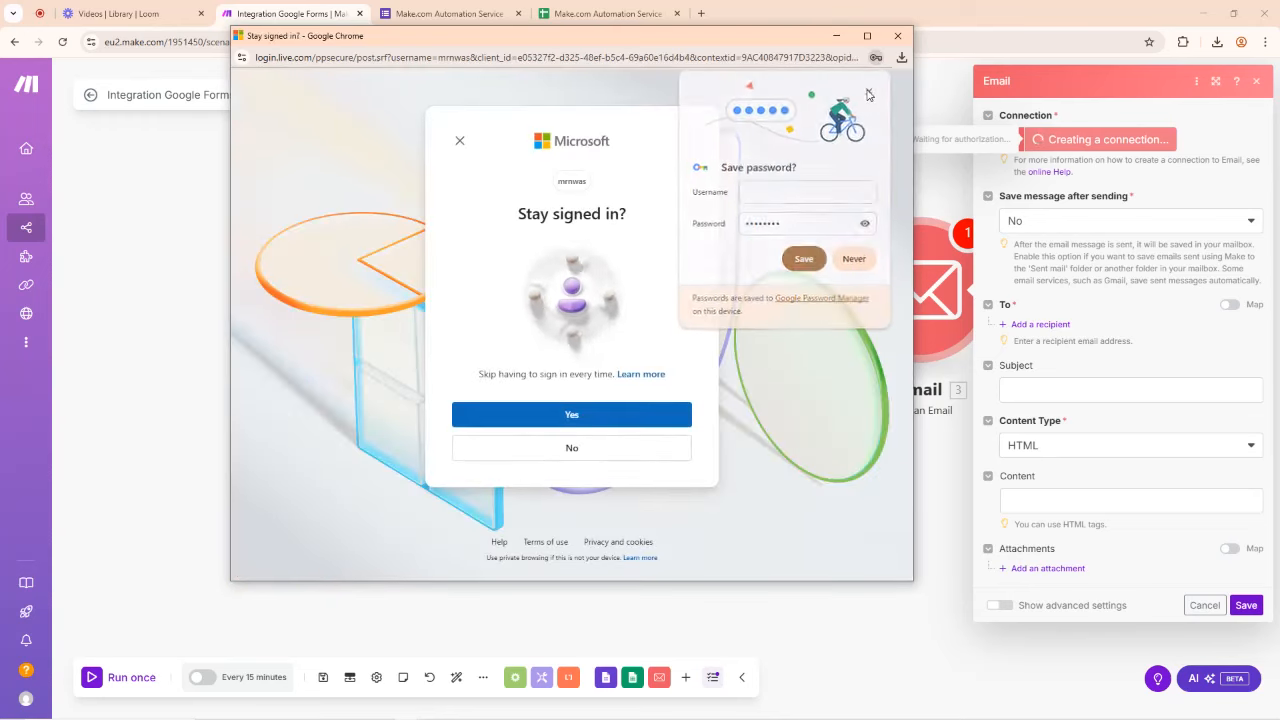
left_click(566, 416)
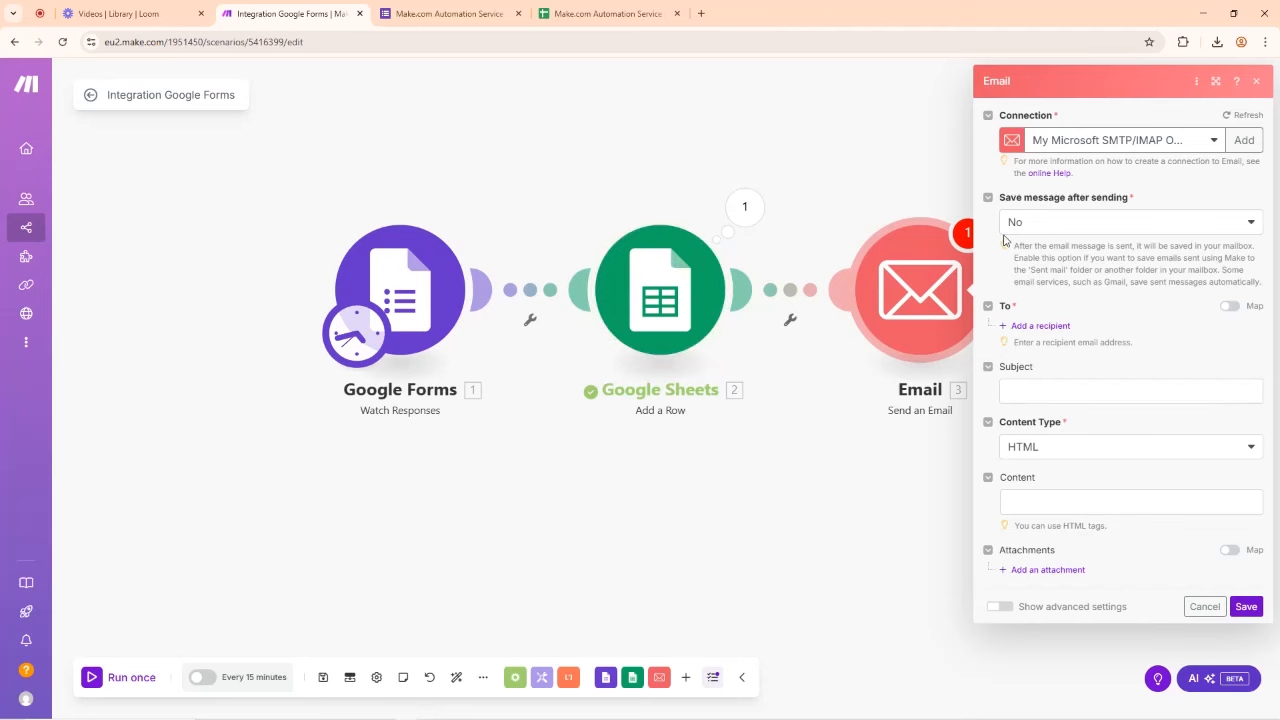
Step: Switch to the Loom tab and back to Make, then move the recorder bar aside
left_click(160, 10)
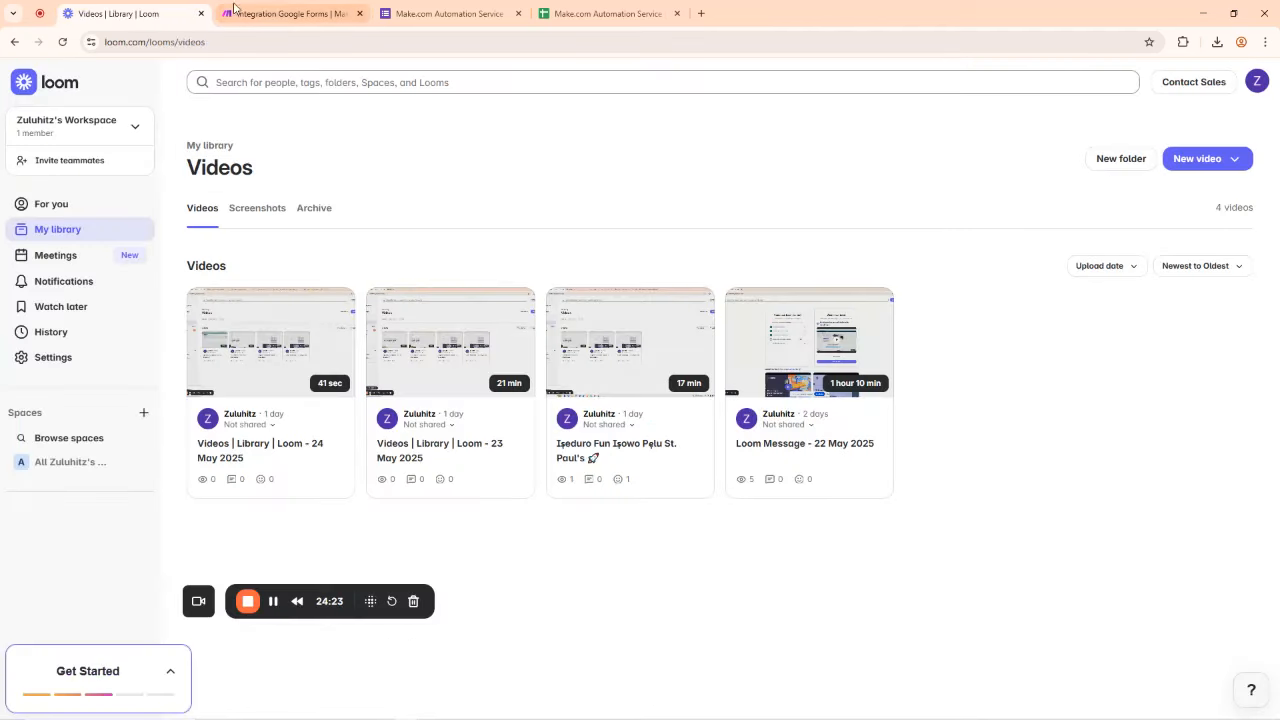
left_click(280, 12)
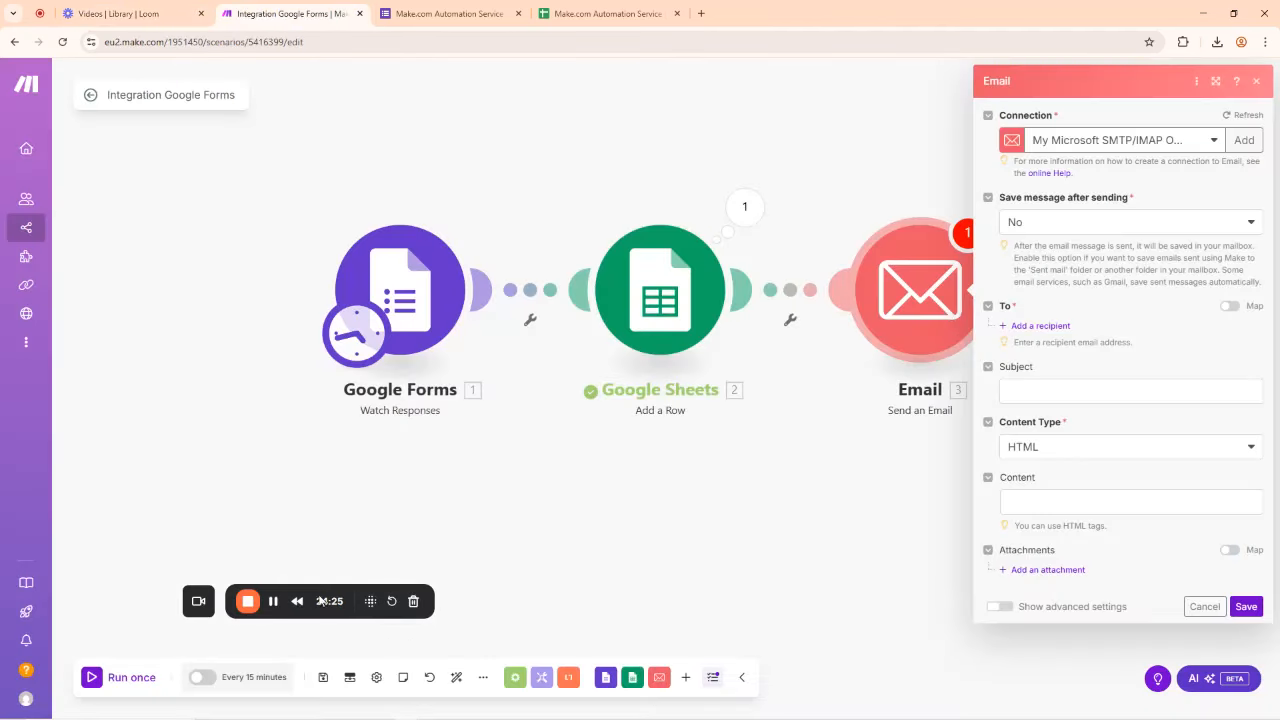
left_click_drag(260, 593, 96, 670)
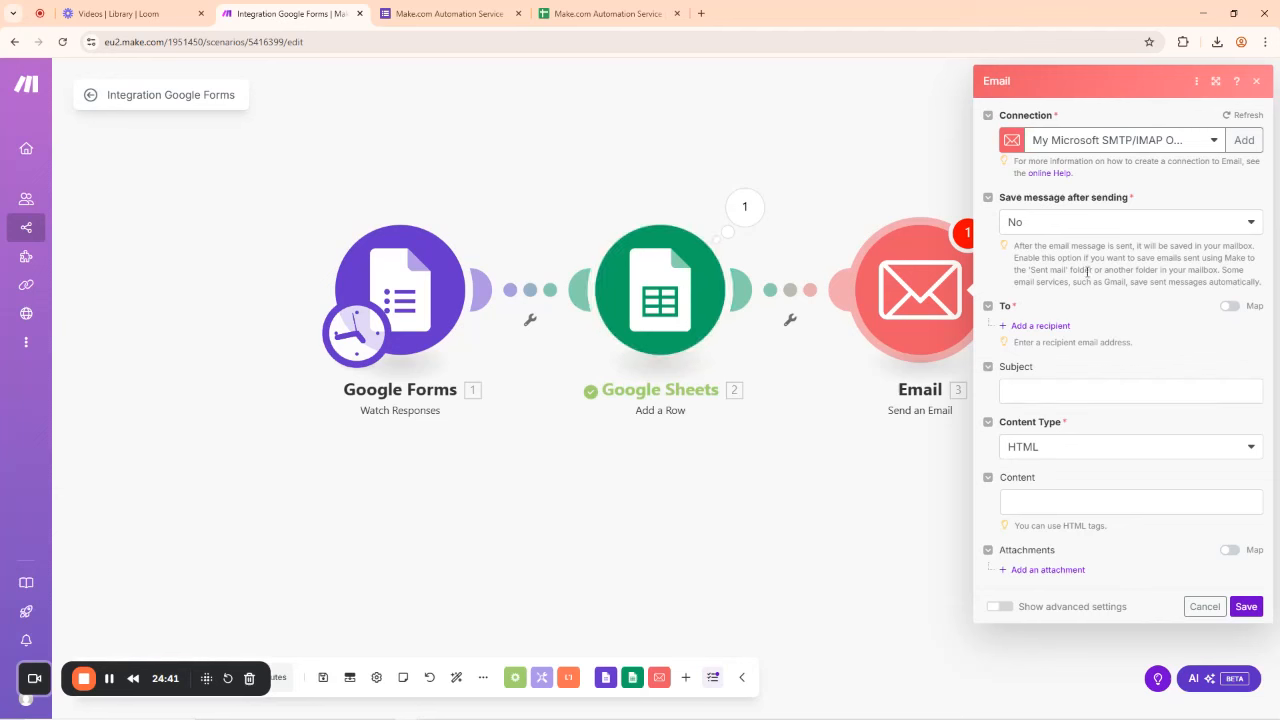
Step: Add an Email address 1 recipient field and browse the form's email-answer and Grade data for mapping
left_click(1049, 328)
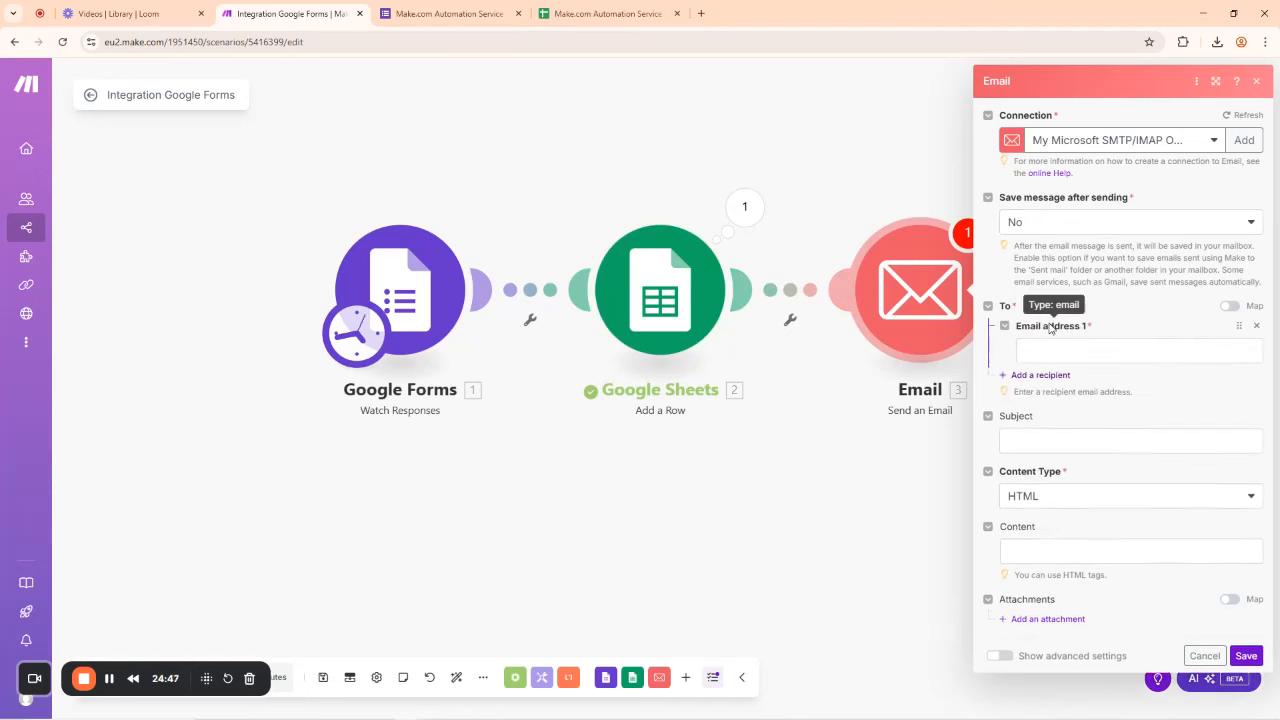
left_click(1048, 350)
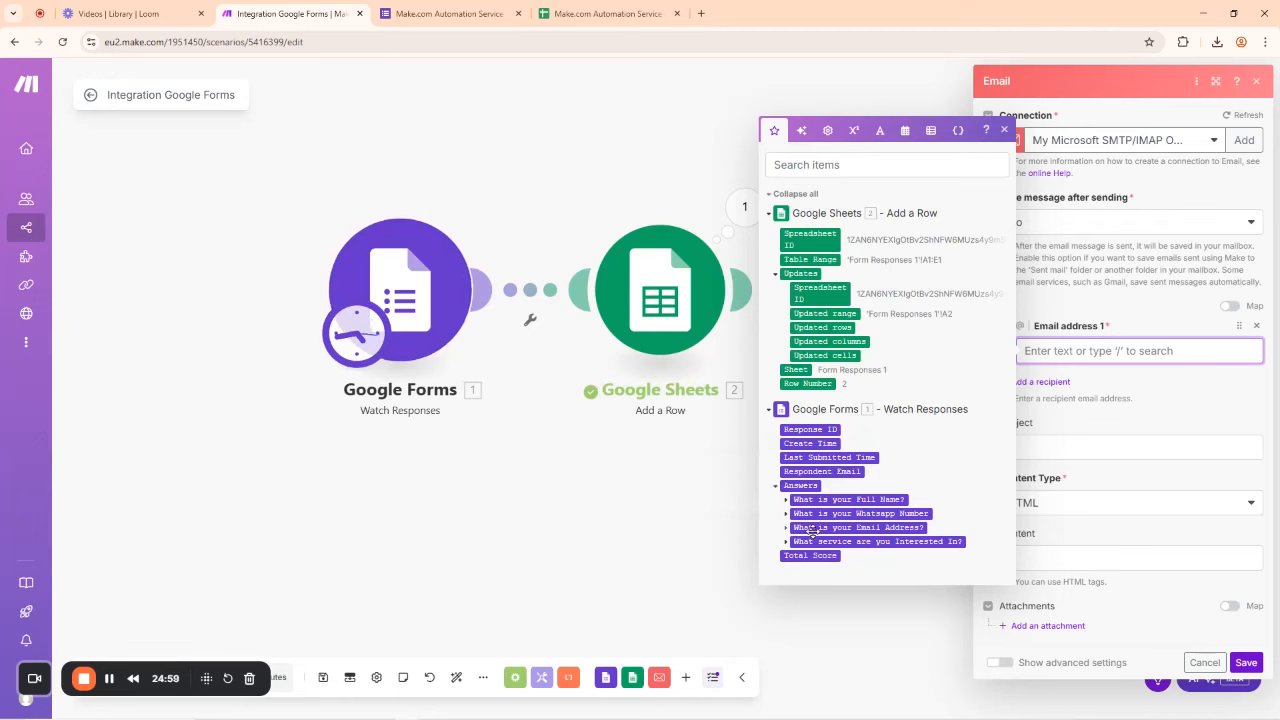
mouse_move(925, 528)
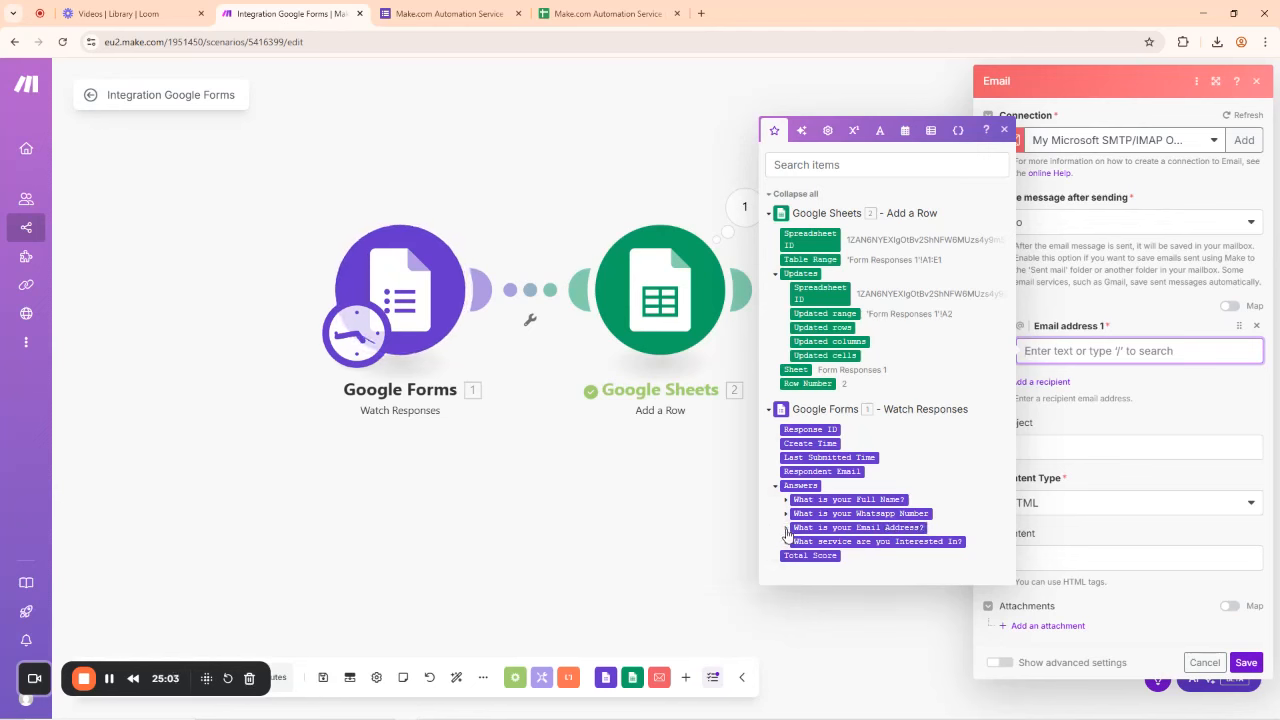
left_click(786, 529)
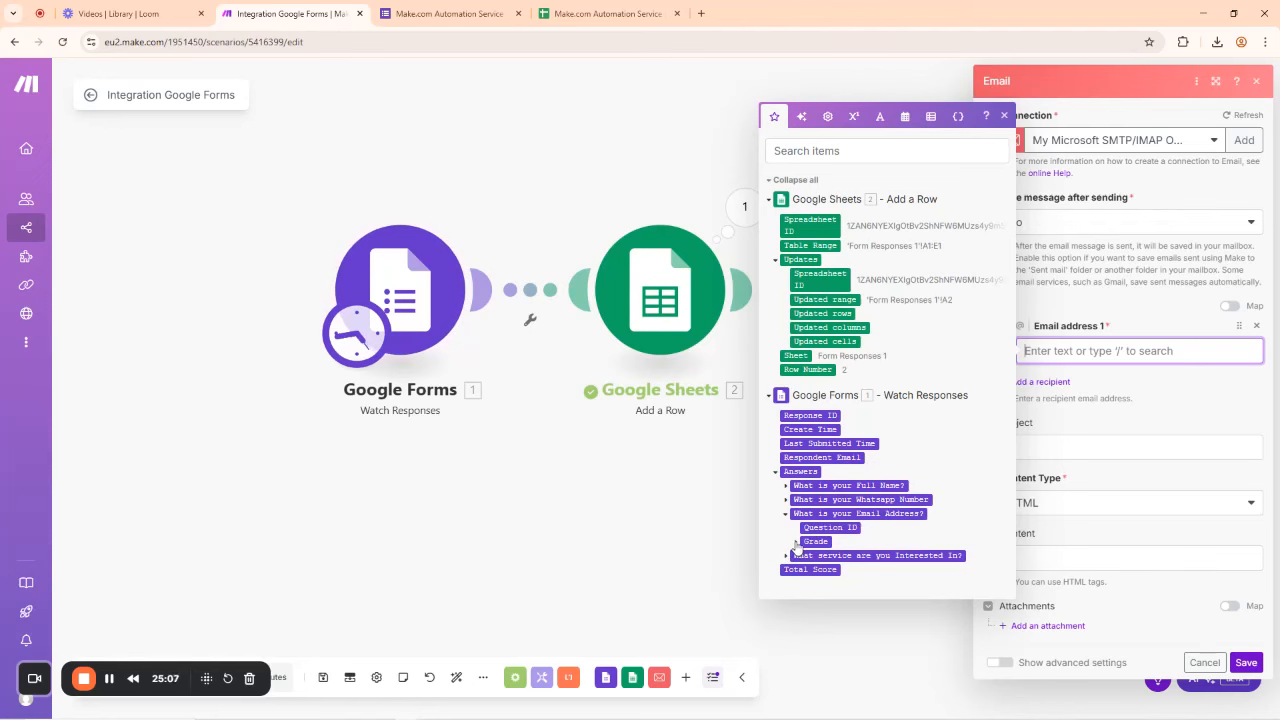
left_click(796, 542)
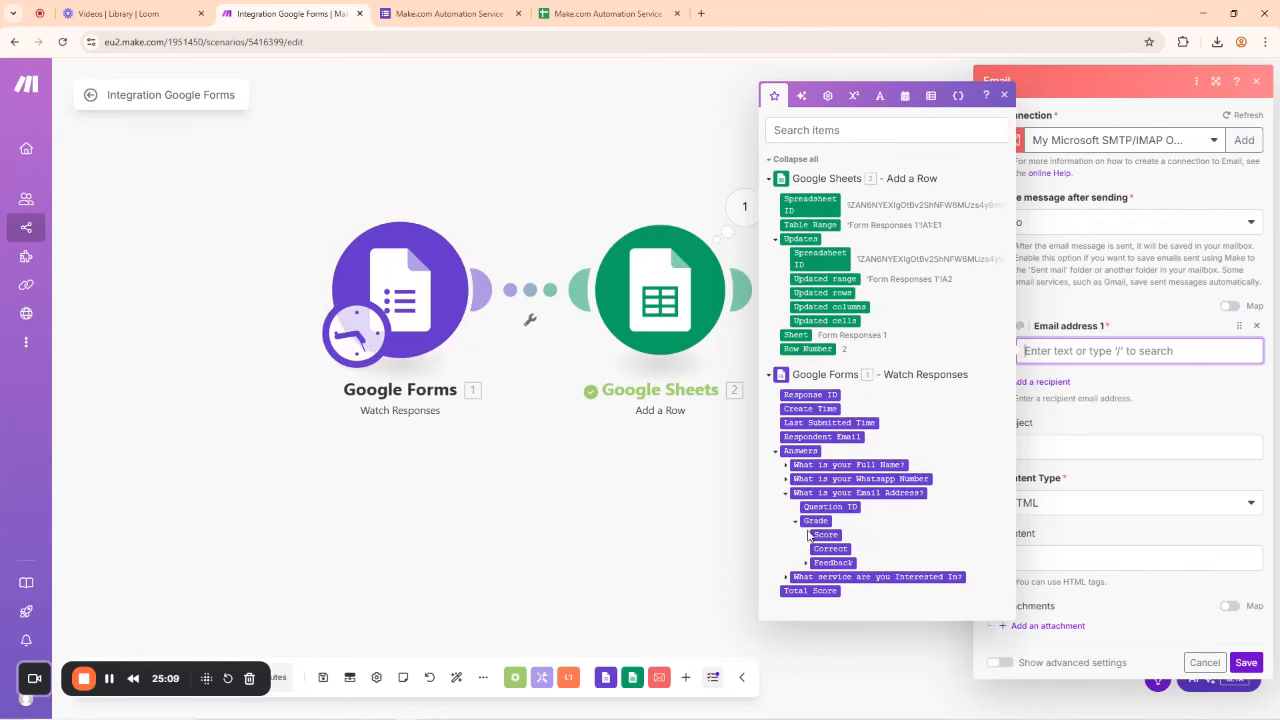
left_click(796, 522)
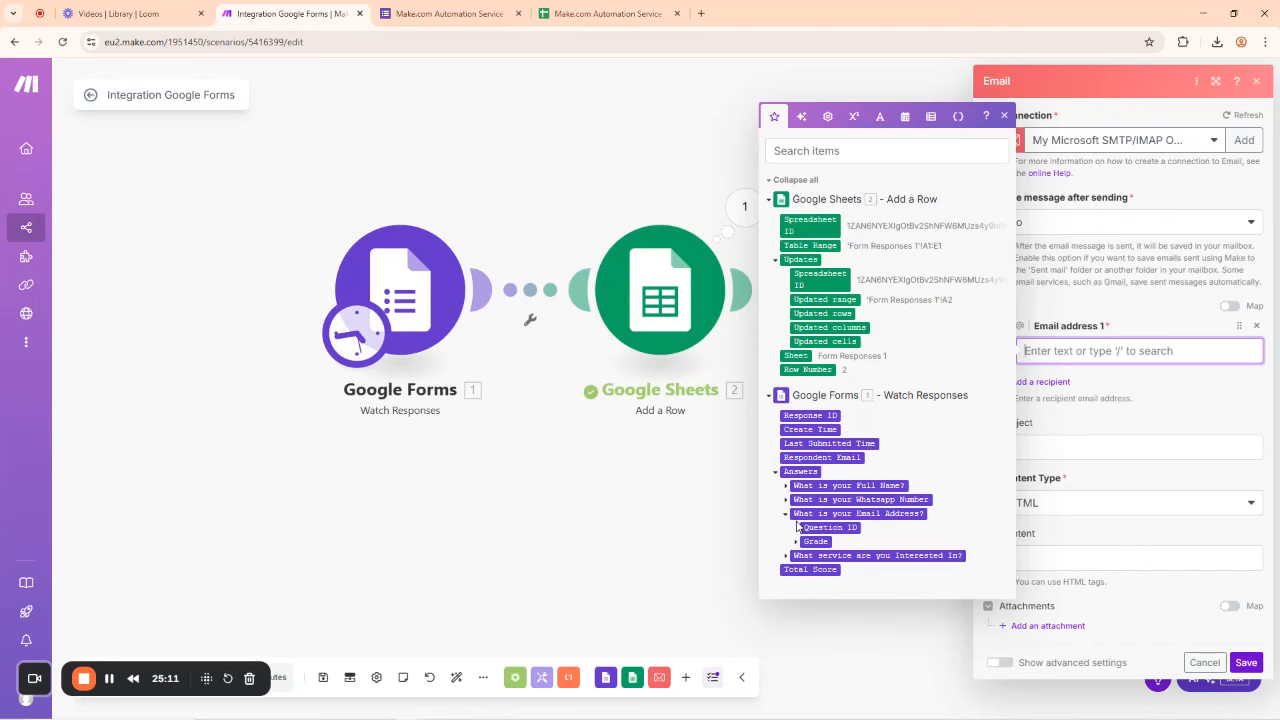
Step: Copy the form's public responder link and open it in an Incognito window
left_click(449, 13)
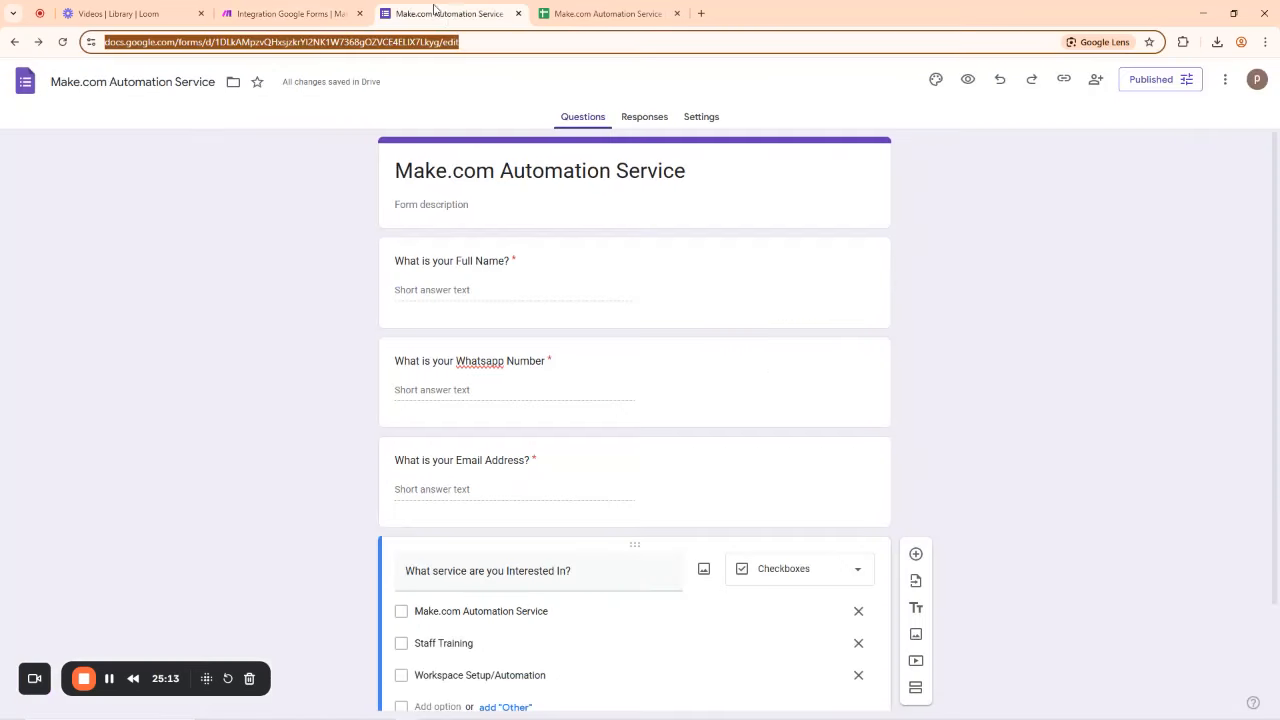
left_click(1065, 80)
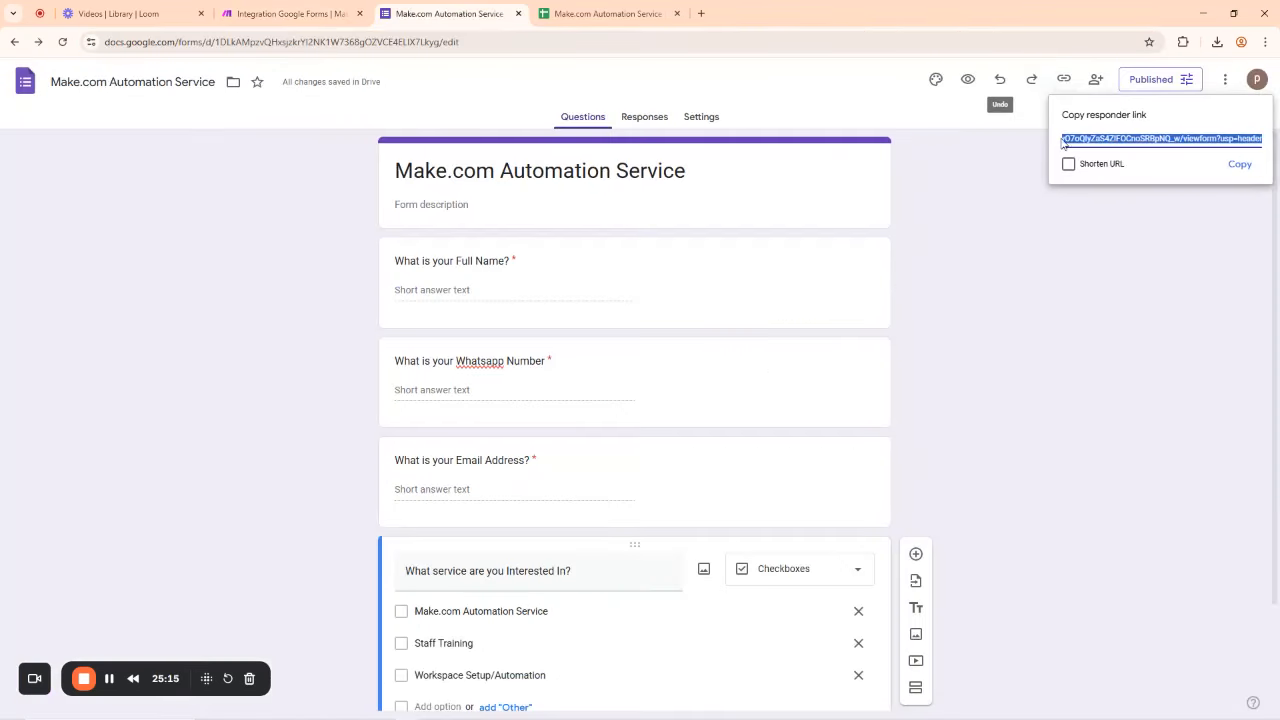
left_click(1240, 165)
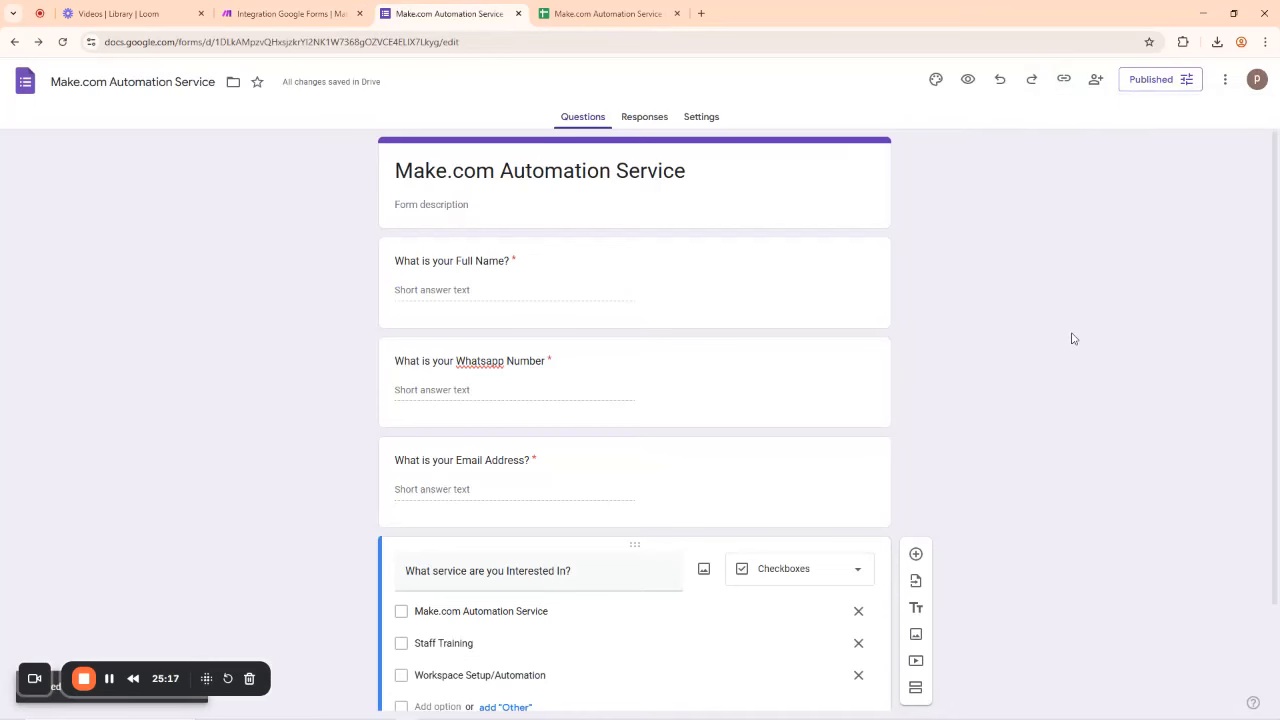
key("ctrl+shift+n")
key("ctrl+v")
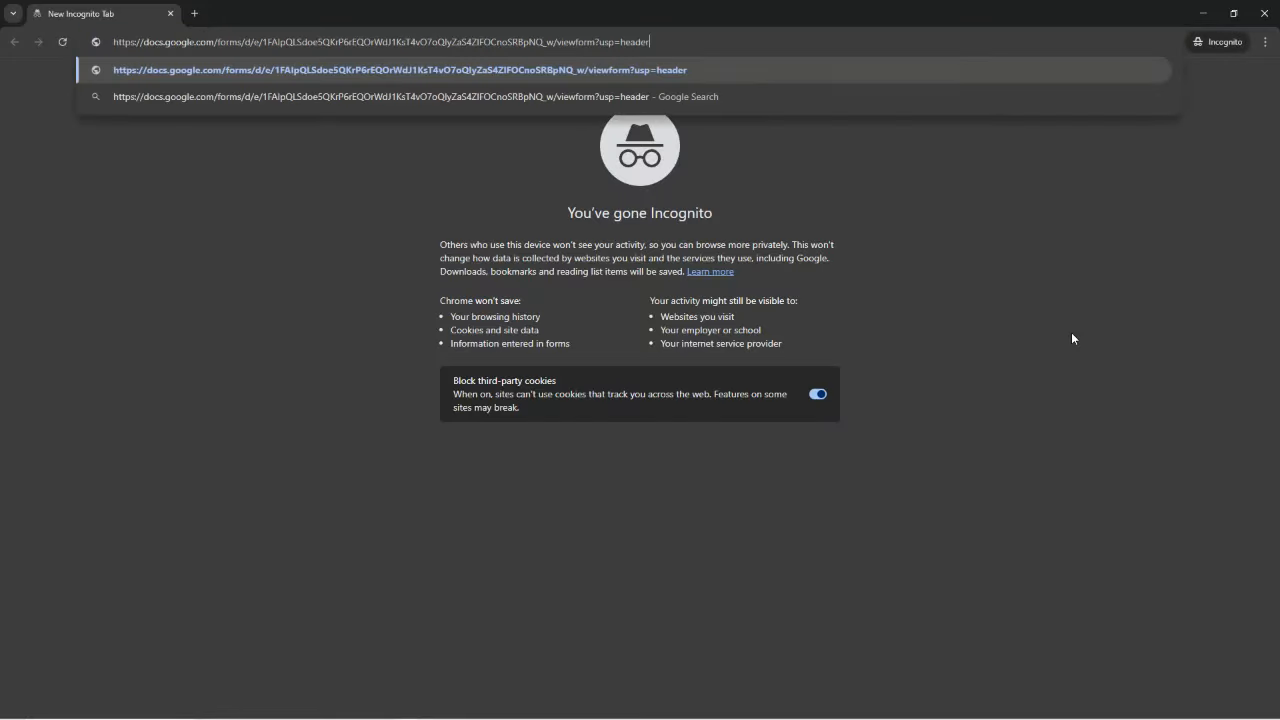
key("Return")
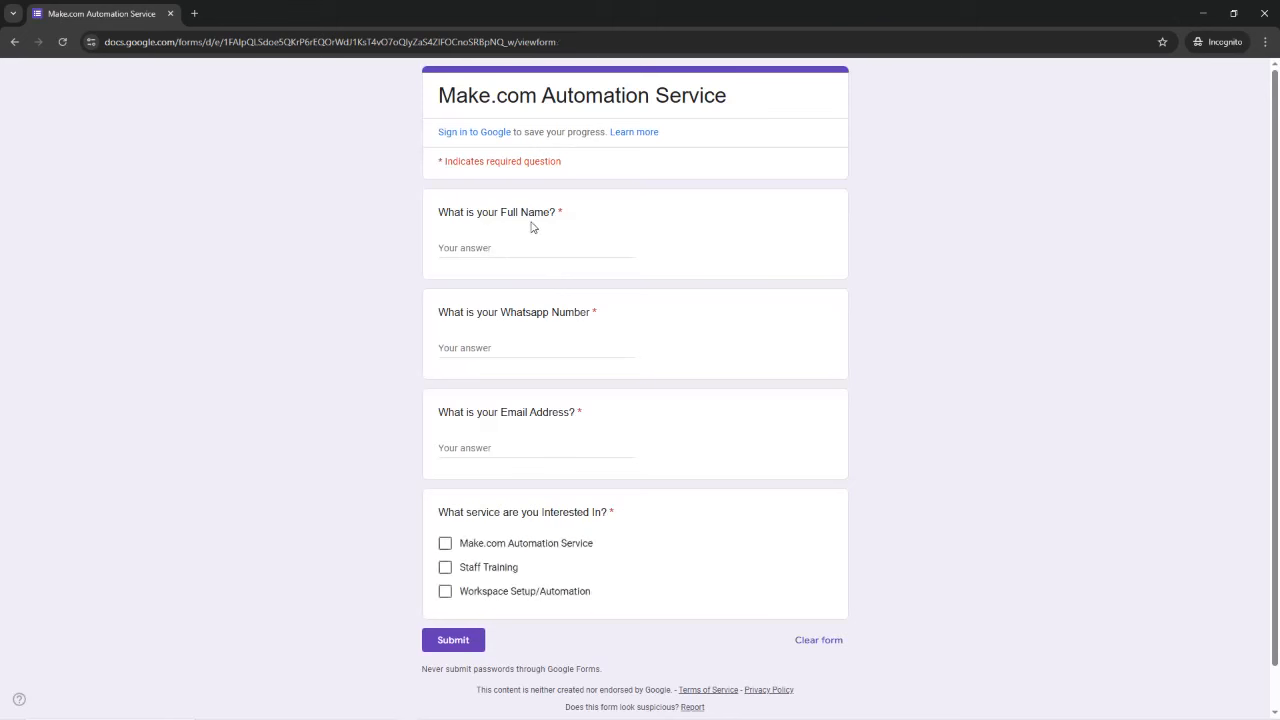
Step: Fill in a test name, WhatsApp number and email, choose Make.com Automation Service, and submit
left_click(487, 248)
type("Richard")
key("Tab")
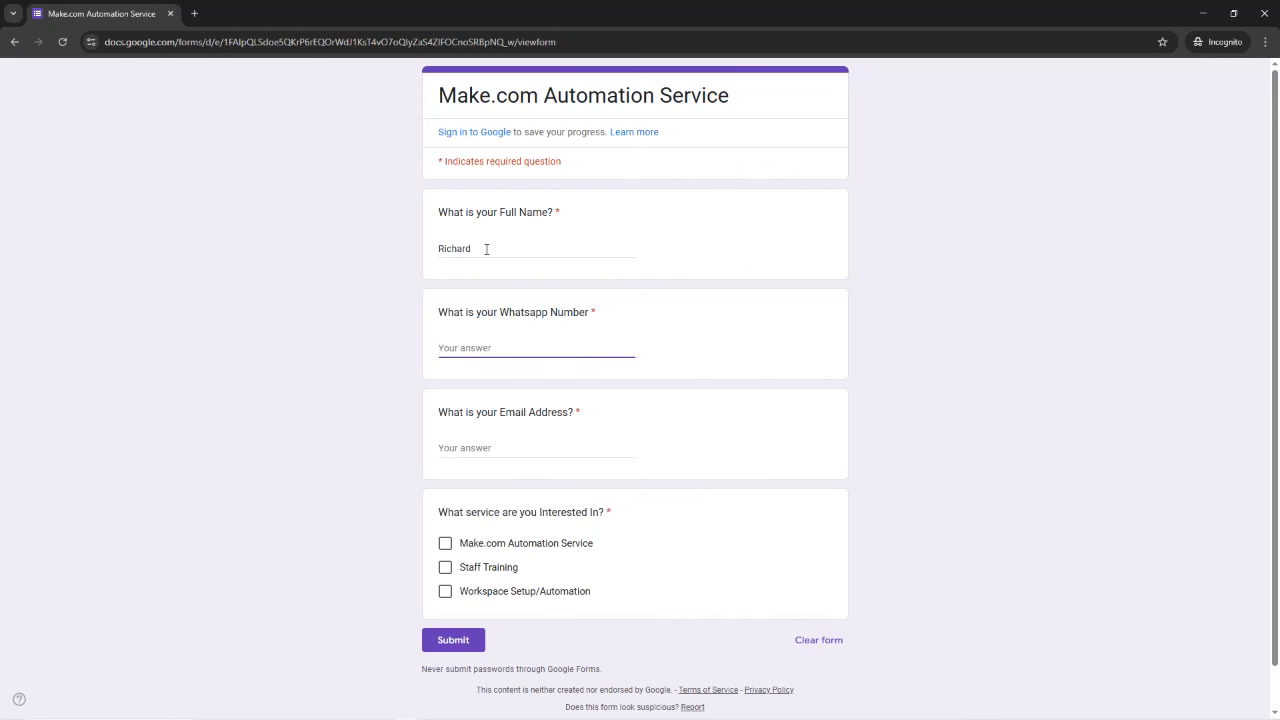
type("080")
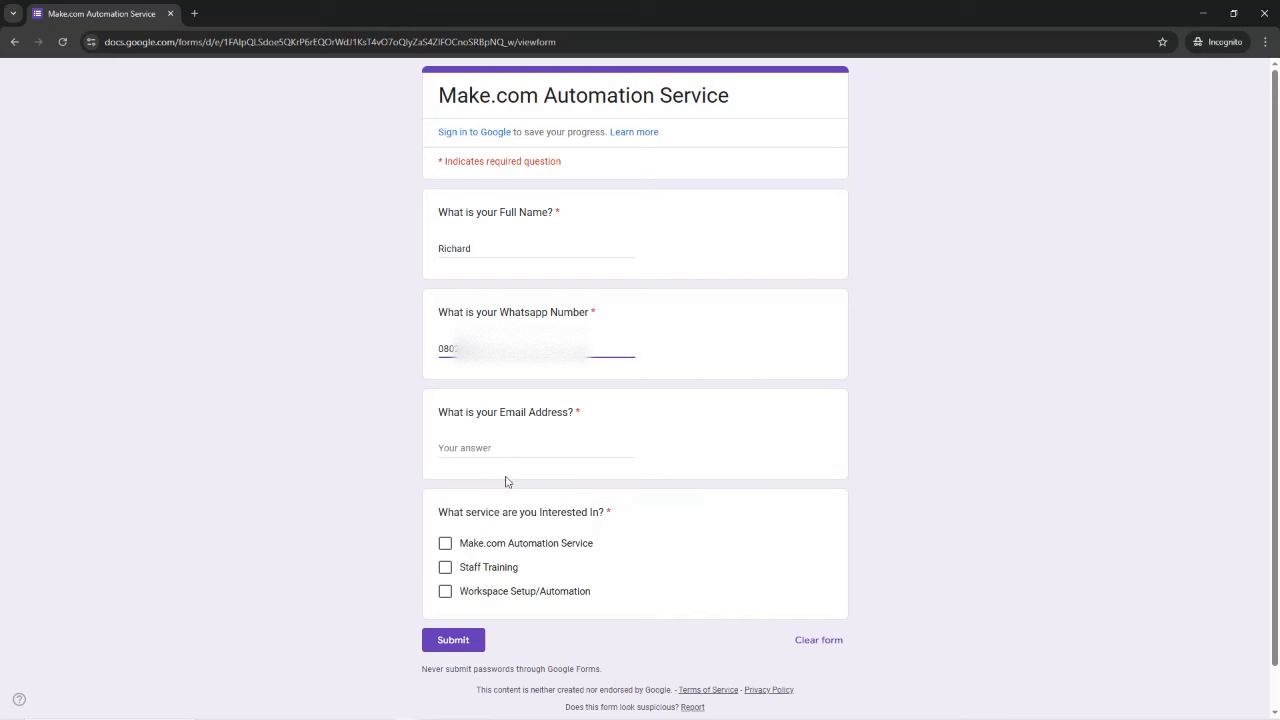
left_click(484, 450)
type("frezt")
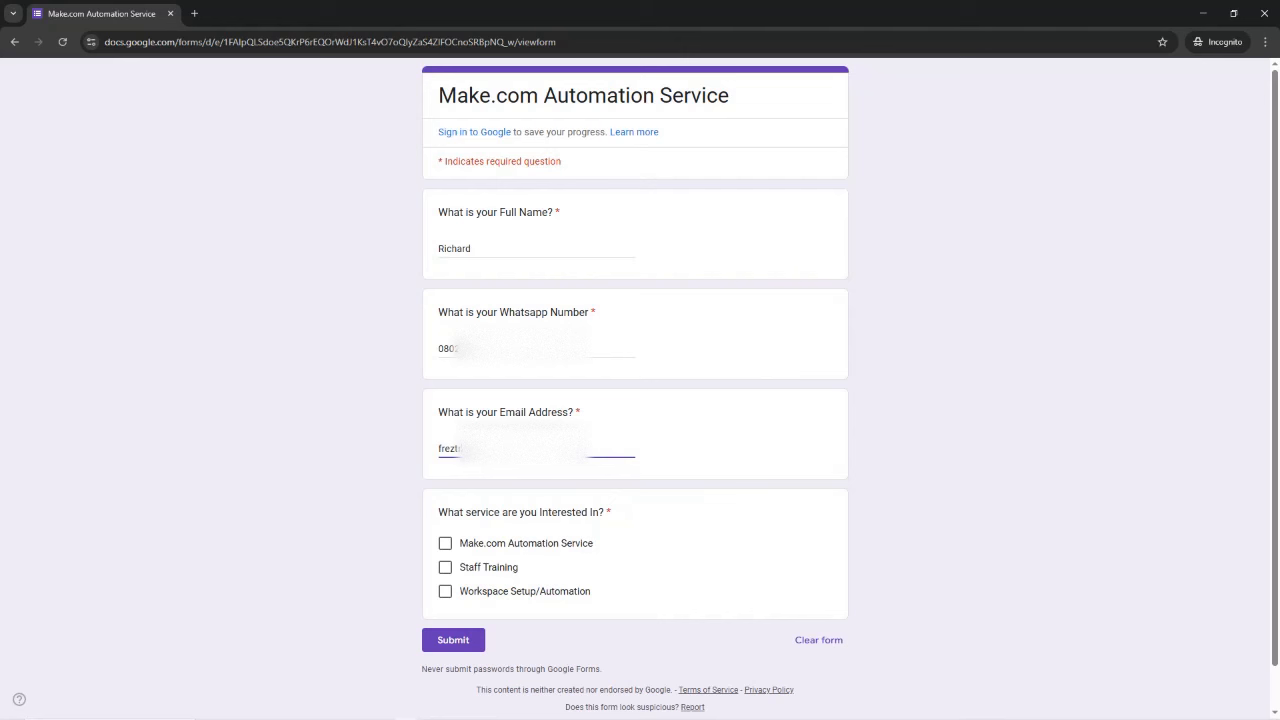
scroll(506, 548, "down", 1)
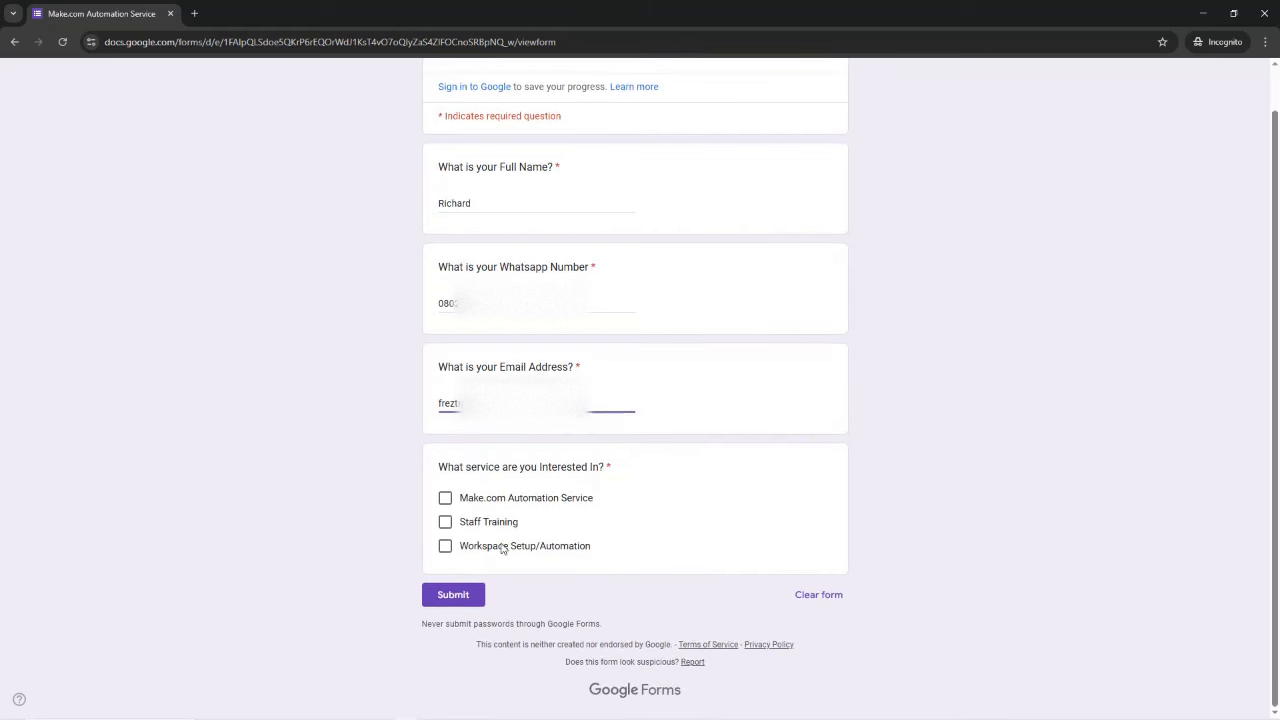
left_click(445, 499)
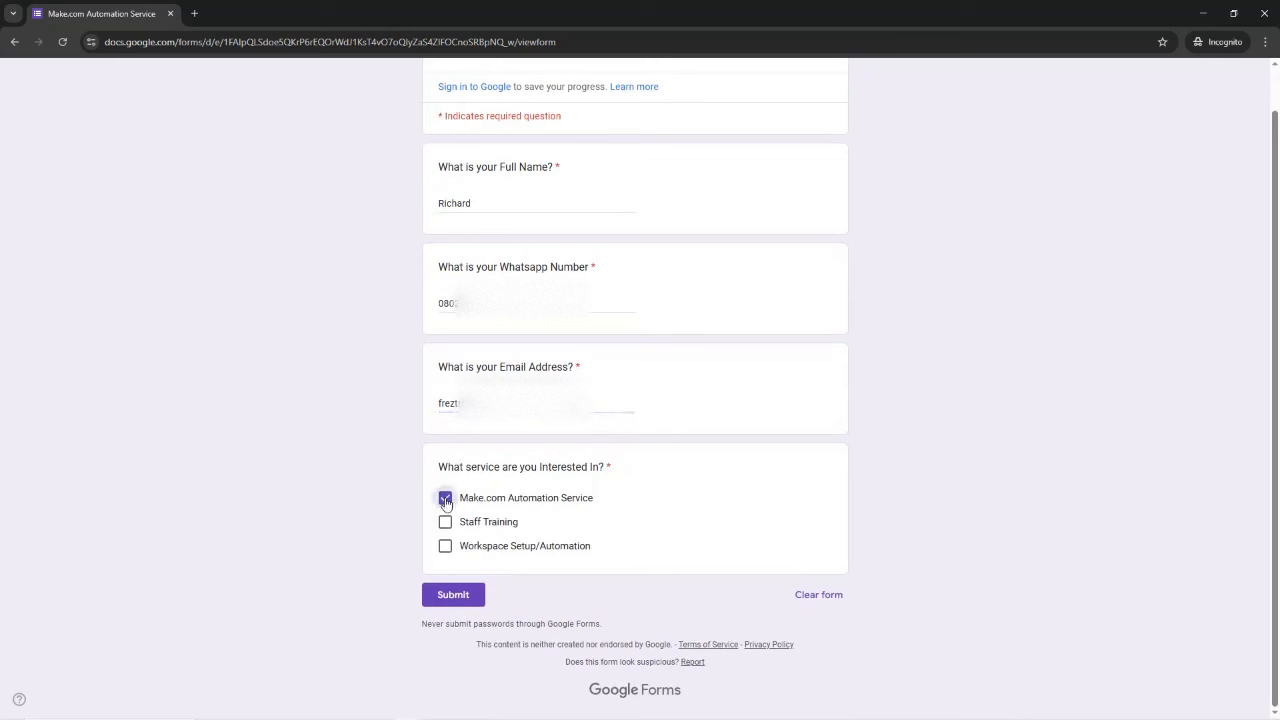
left_click(455, 596)
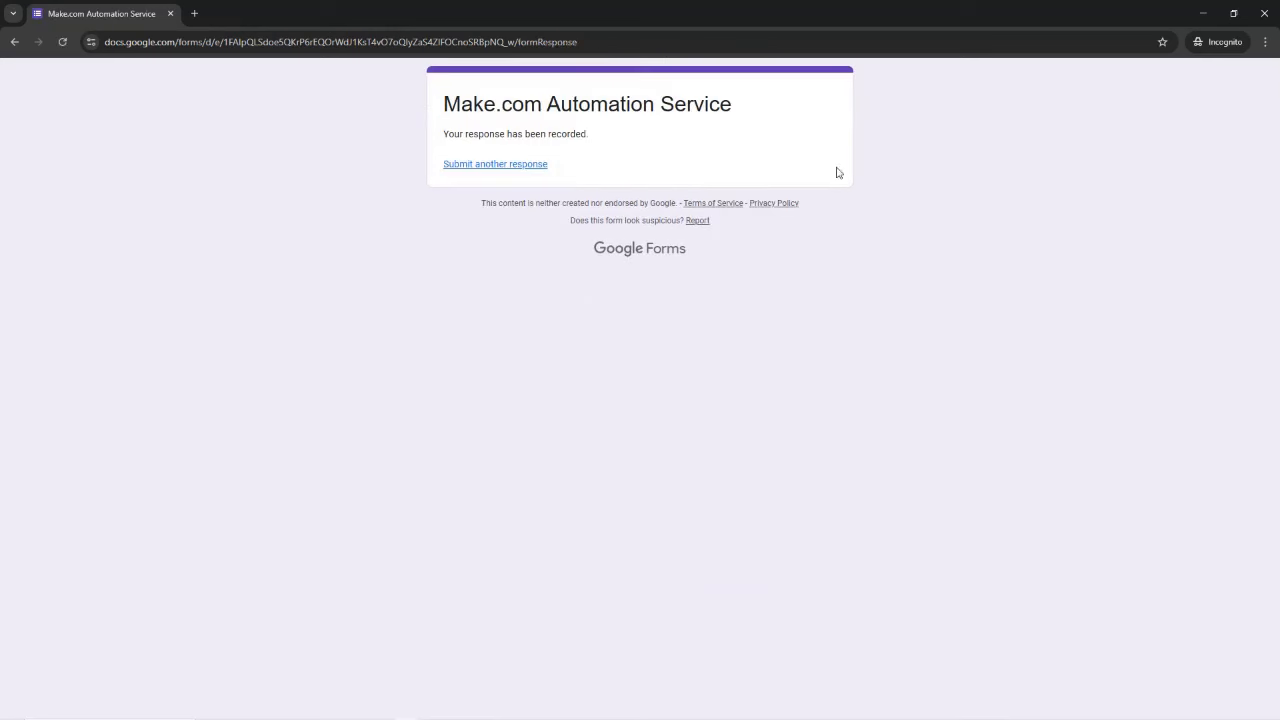
Step: Check the form's Responses tab shows 1 response and the linked sheet has it as row 2
left_click(1205, 10)
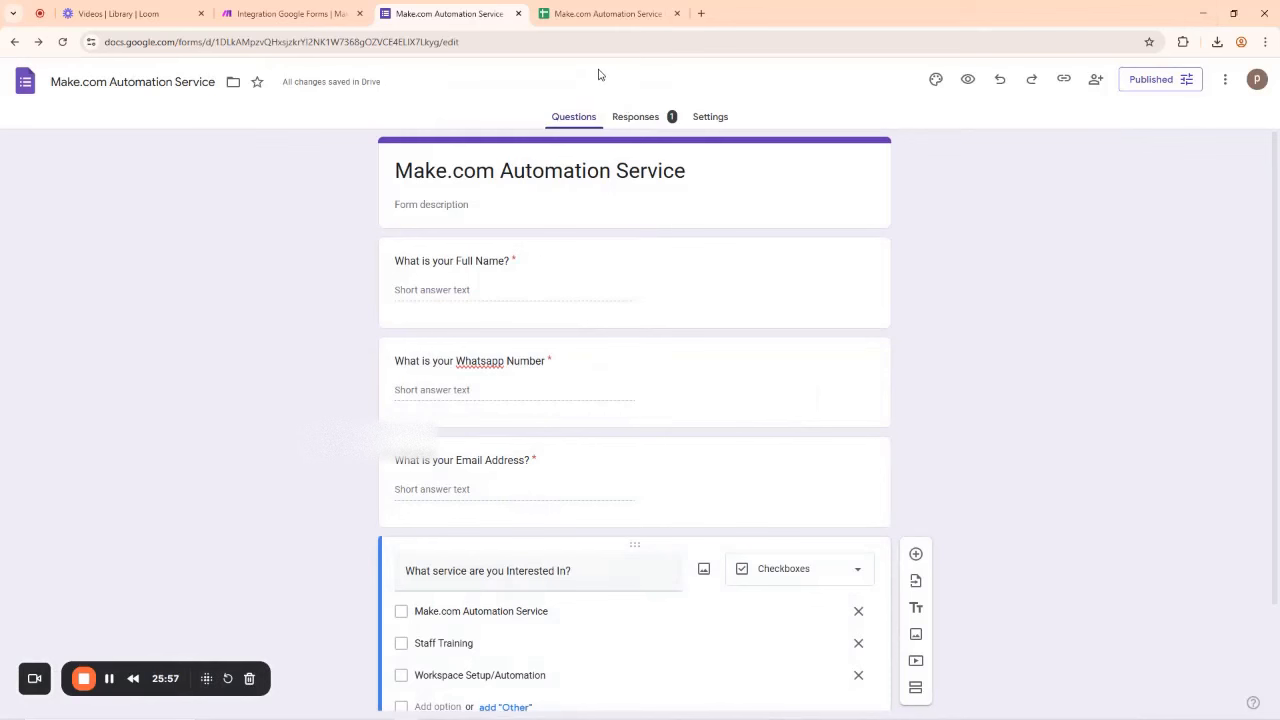
left_click(640, 117)
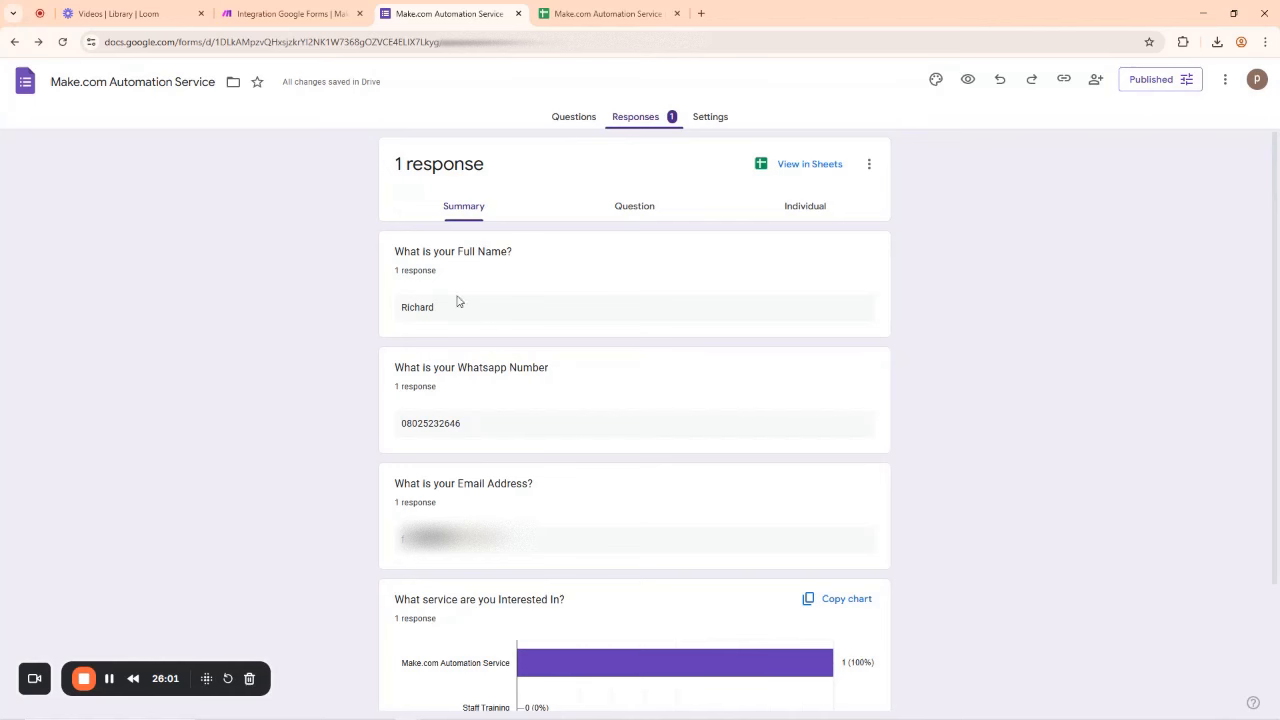
scroll(497, 449, "down", 2)
scroll(497, 449, "up", 2)
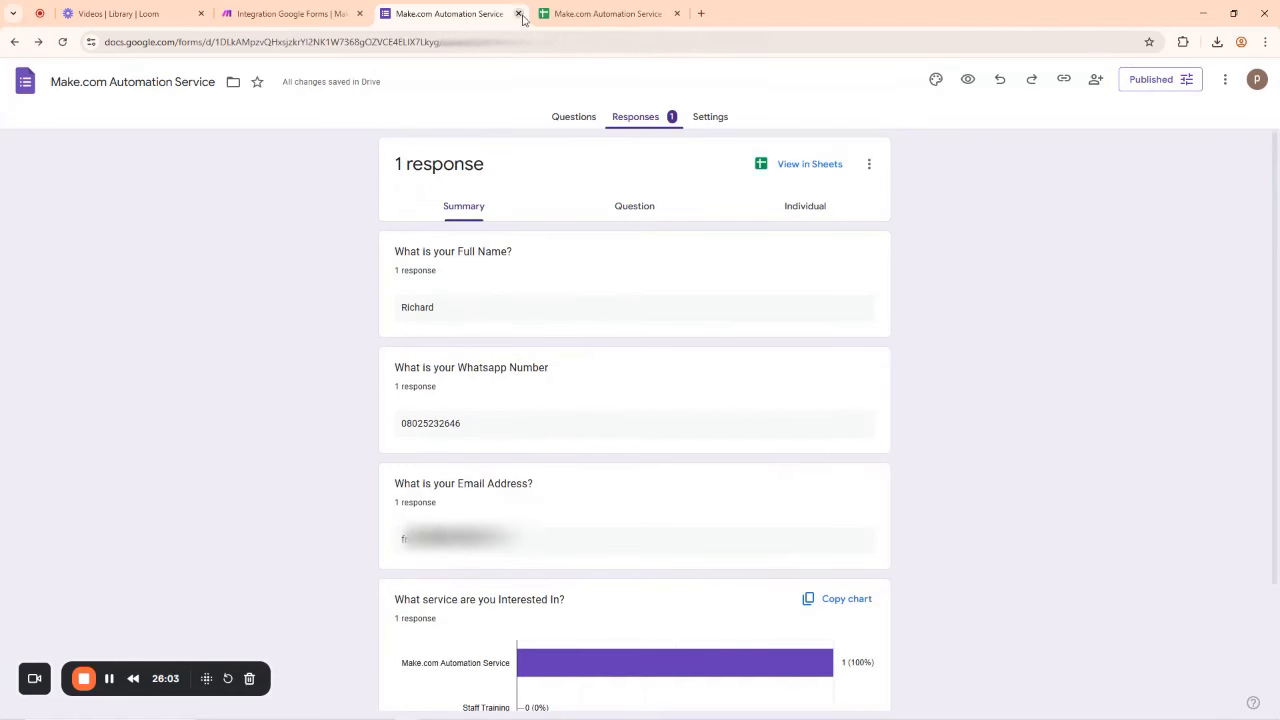
left_click(585, 8)
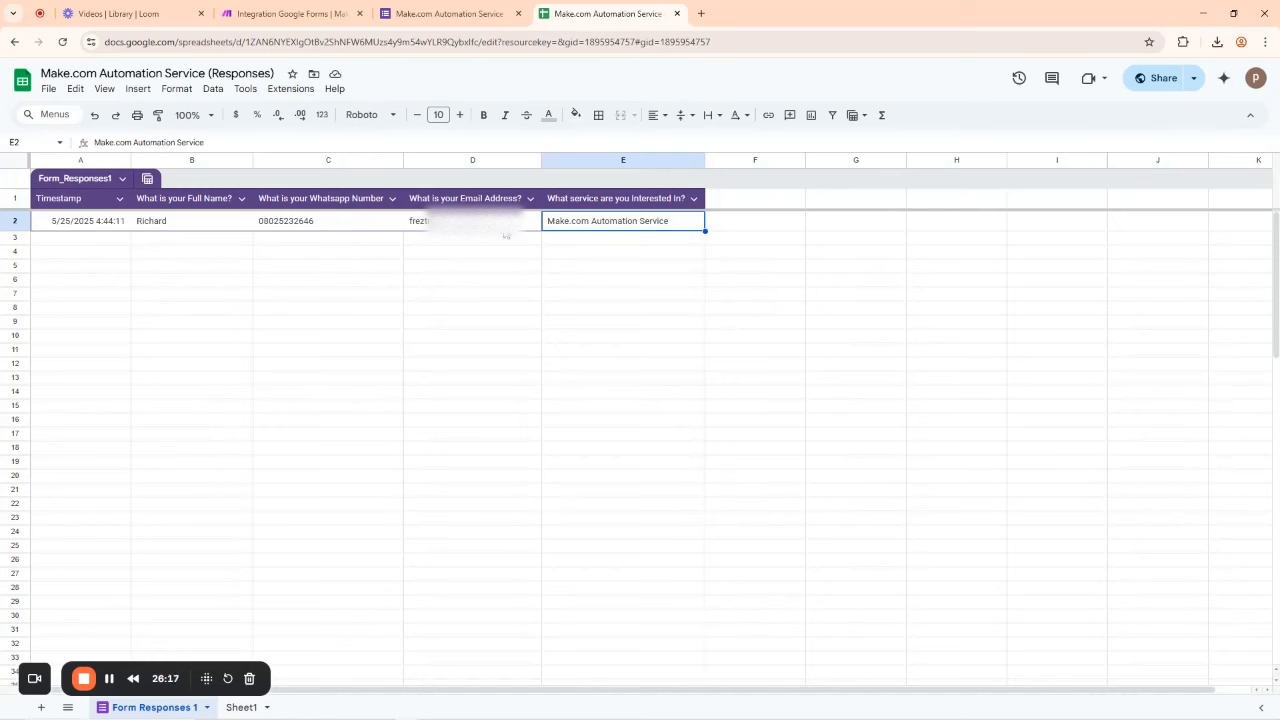
left_click(300, 13)
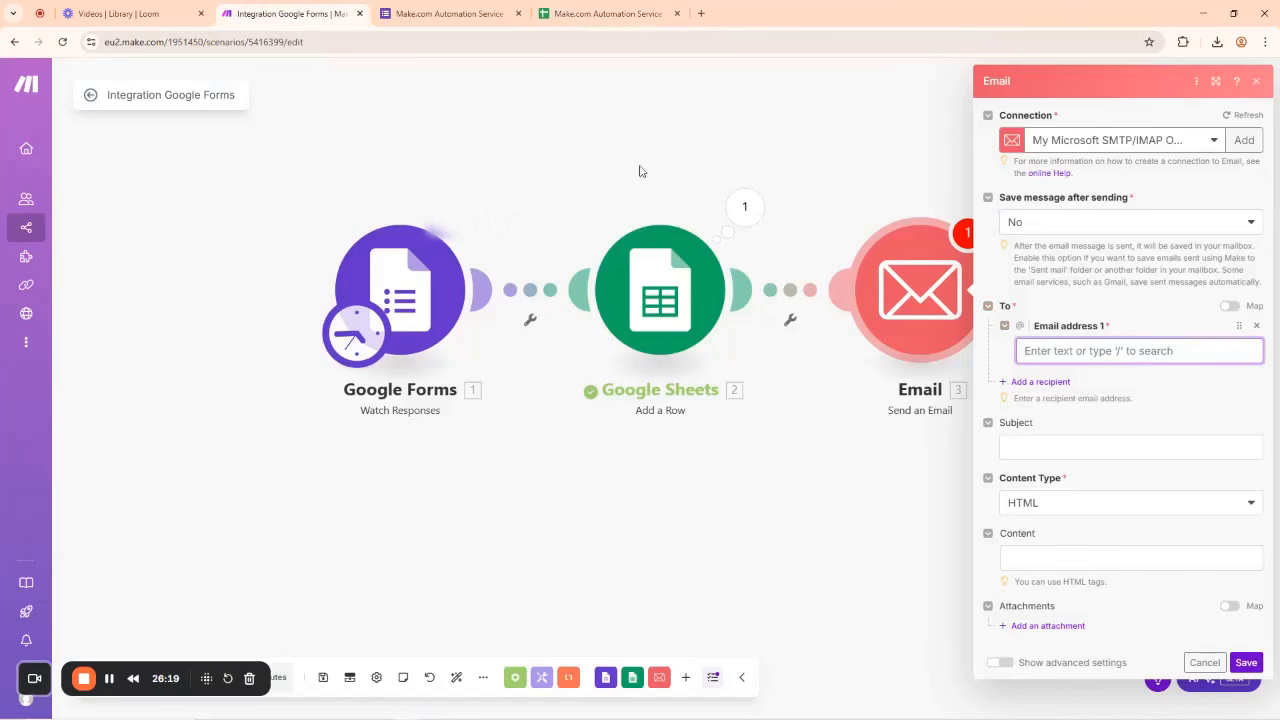
Step: Map Email address 1 to the email answer's Text Answers.Answers[]: value in the Email module
left_click(708, 140)
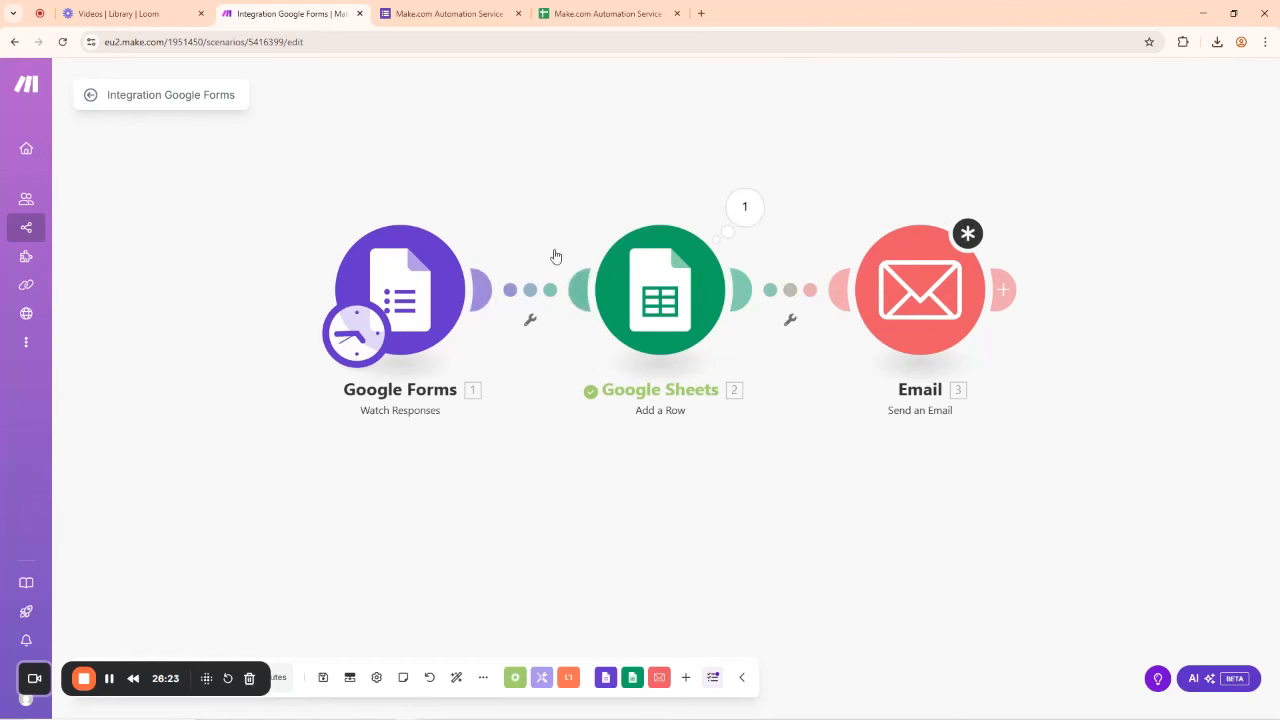
left_click(937, 303)
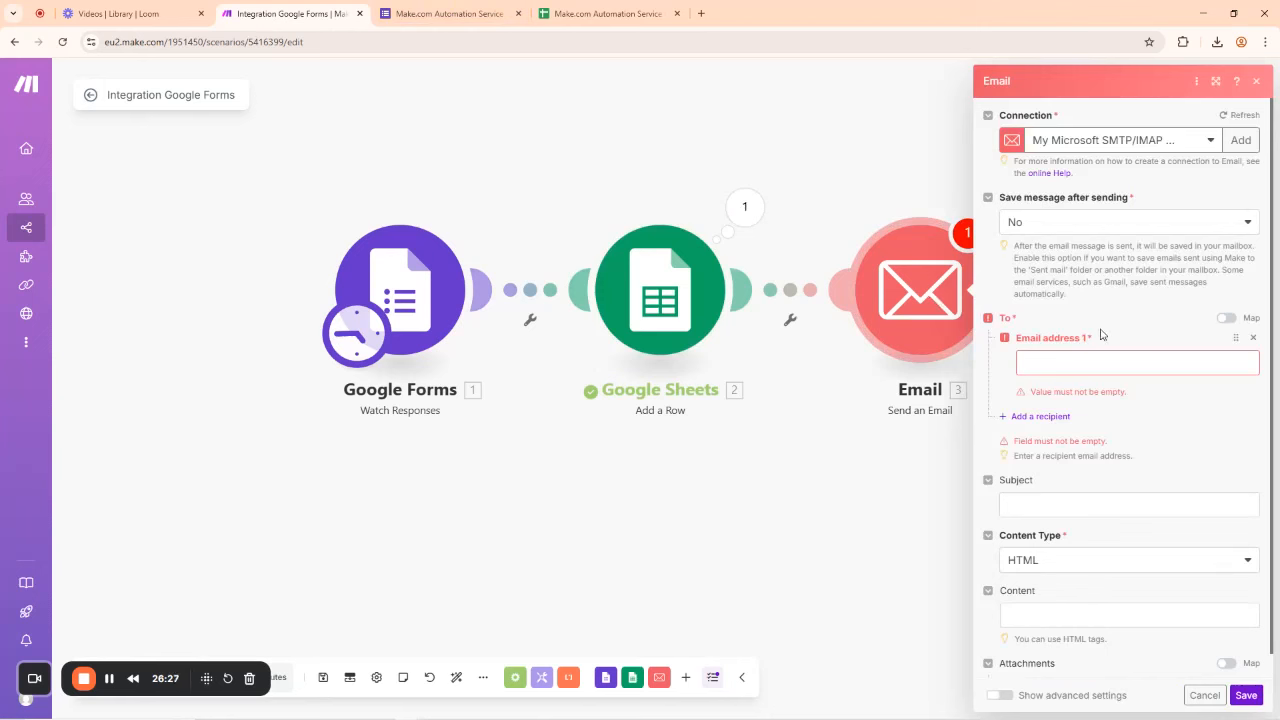
left_click(1055, 366)
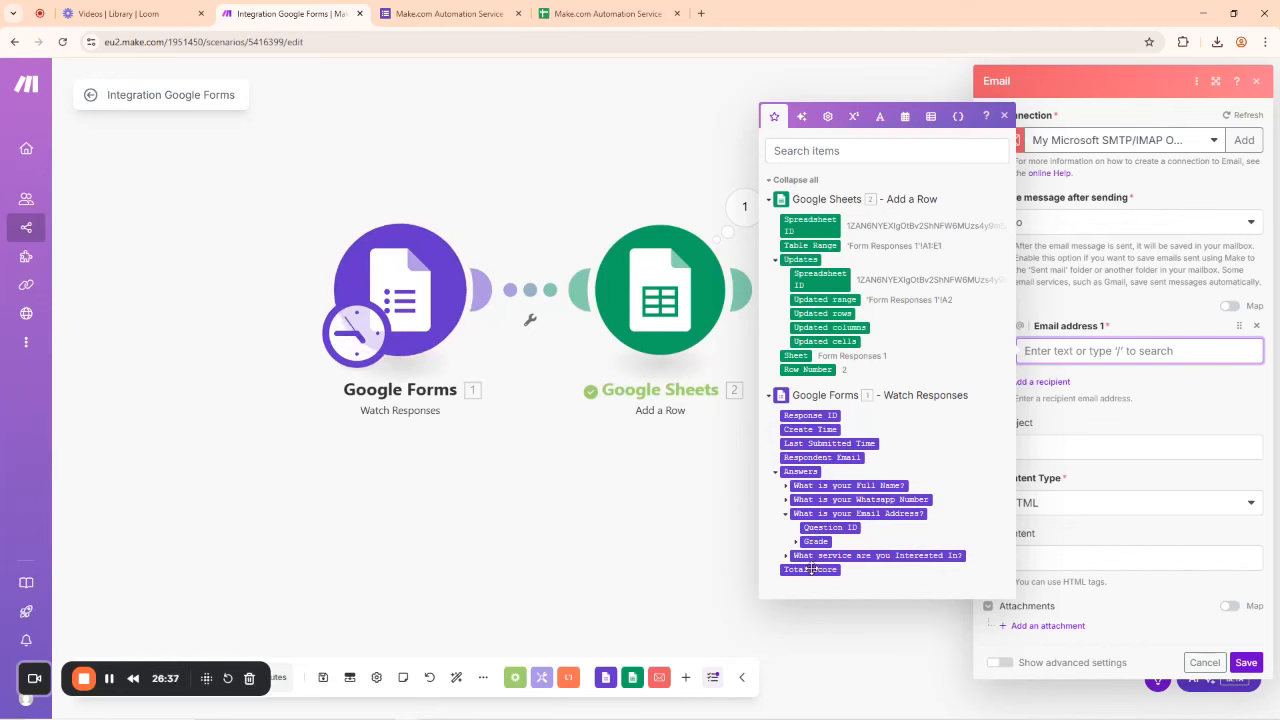
left_click(786, 514)
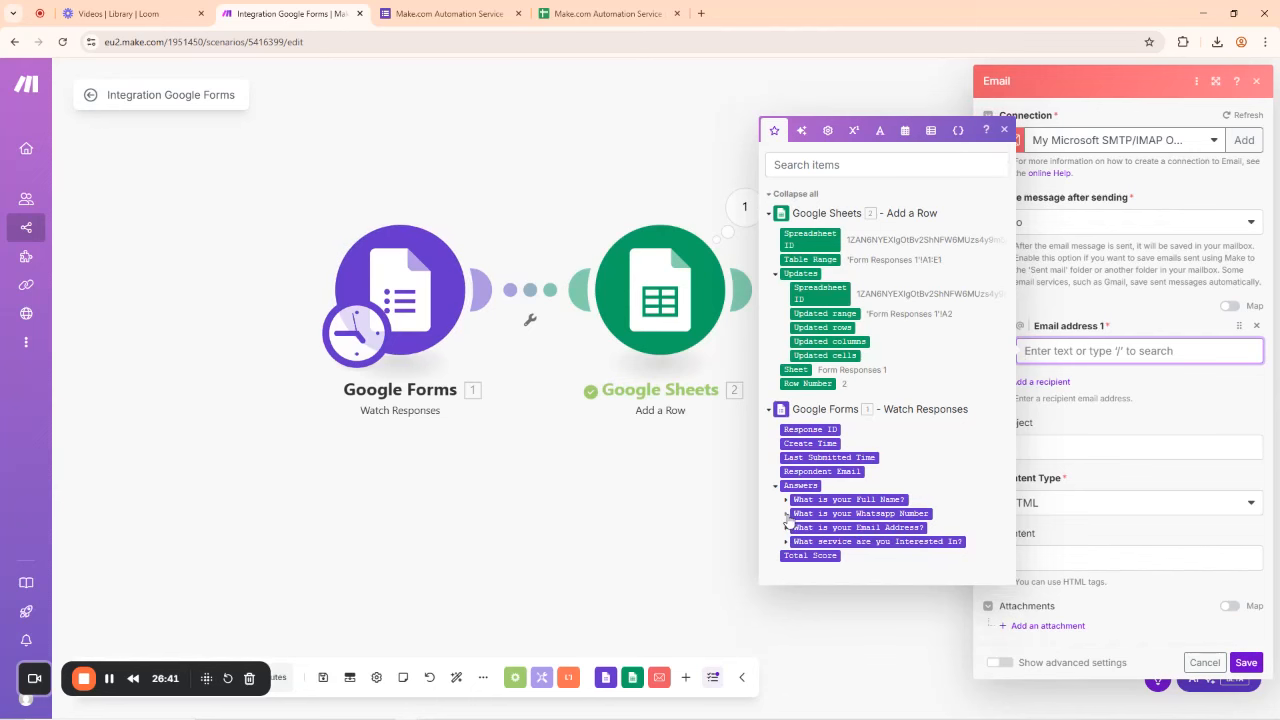
left_click(786, 530)
left_click(798, 543)
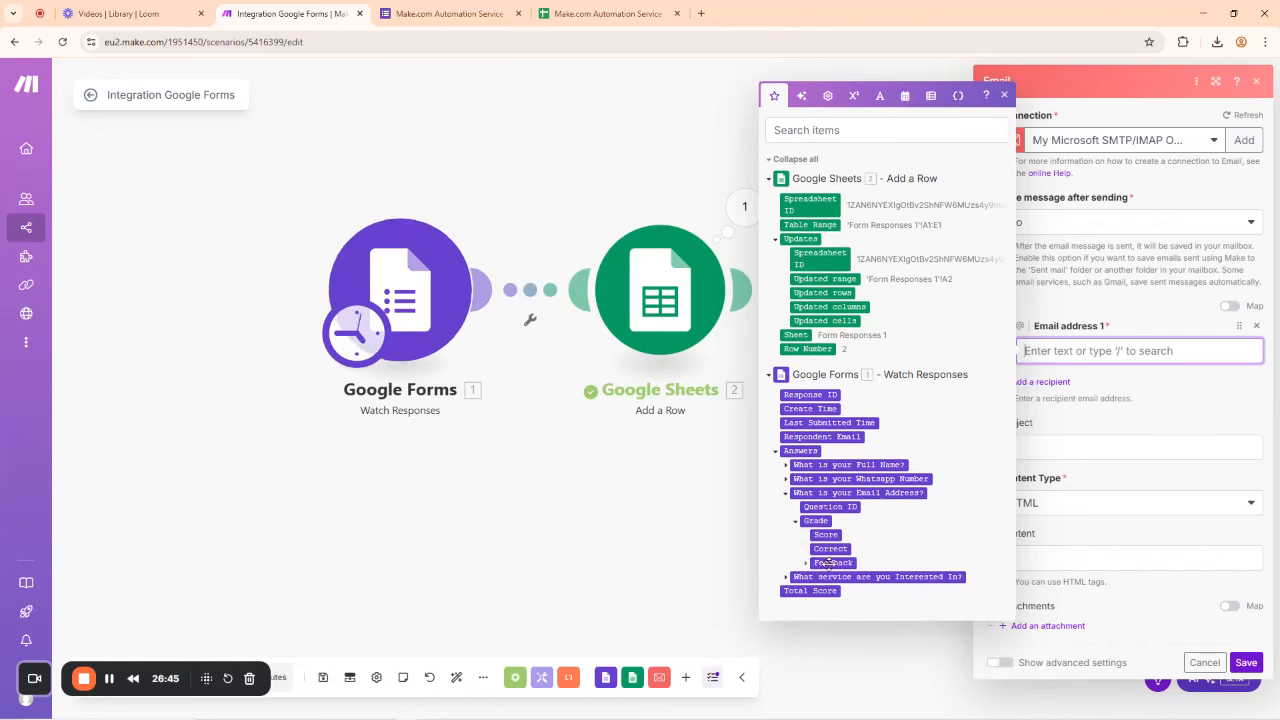
left_click(808, 564)
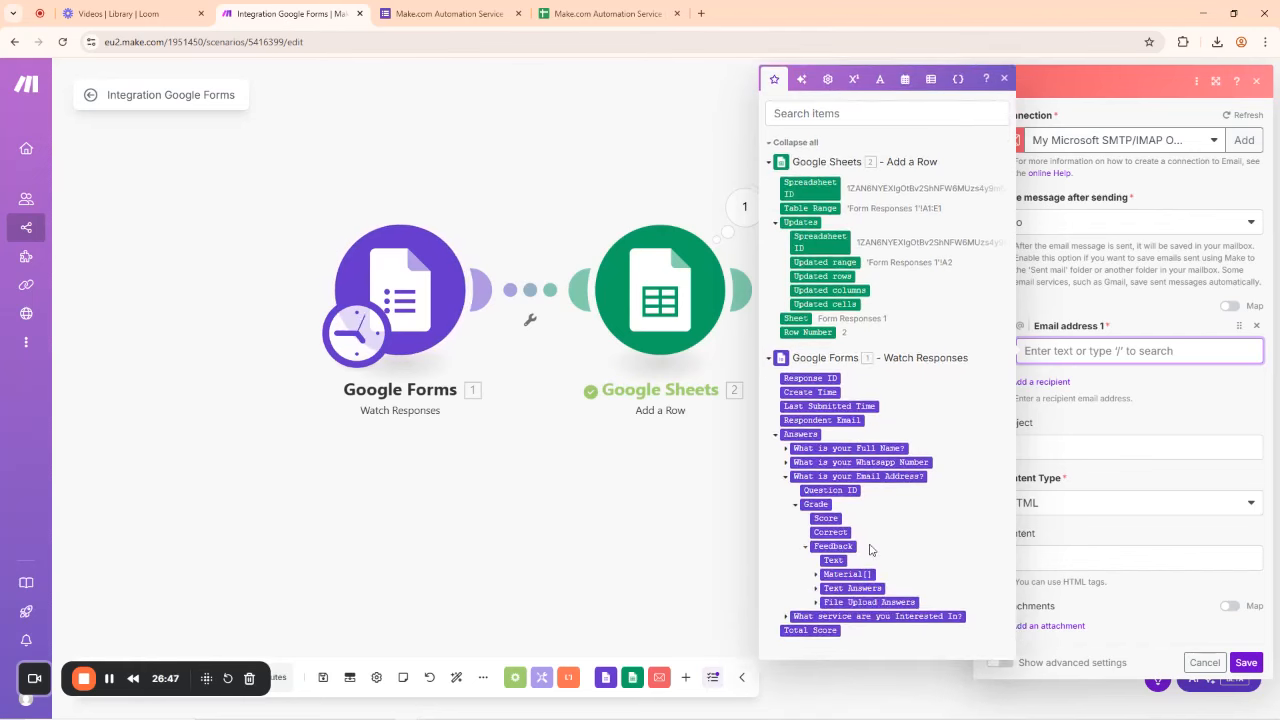
left_click(817, 590)
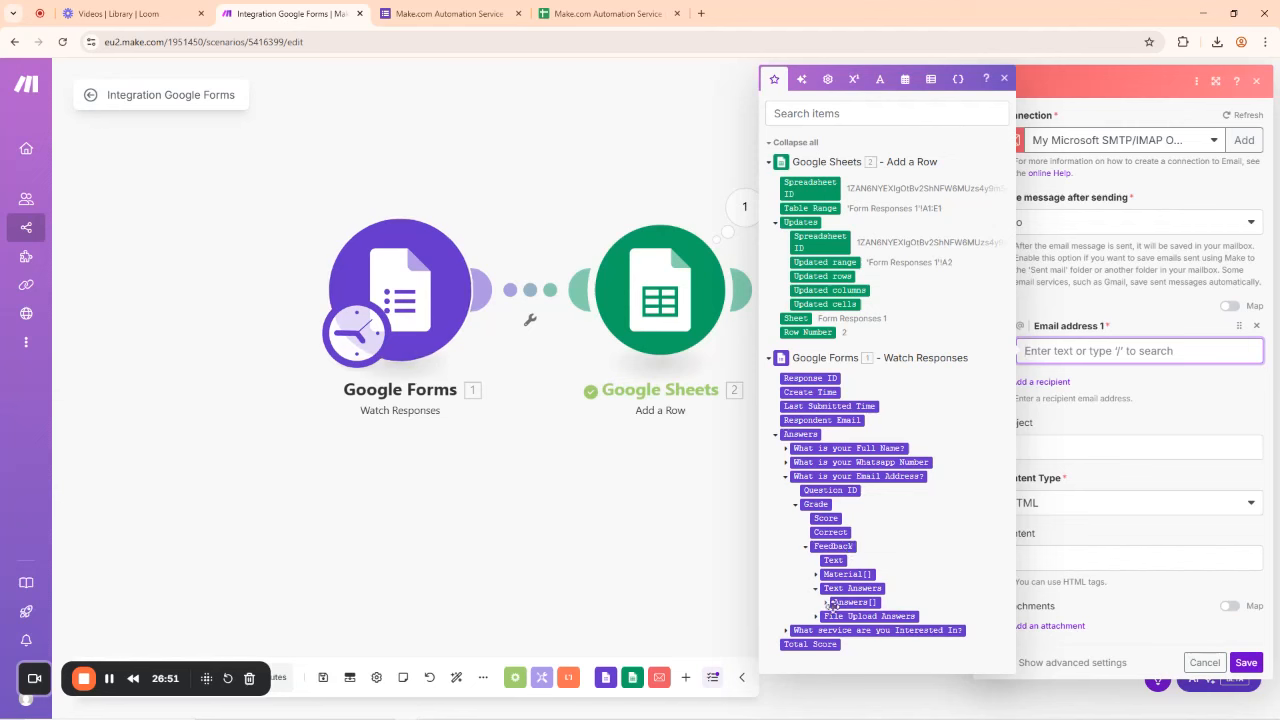
left_click(826, 603)
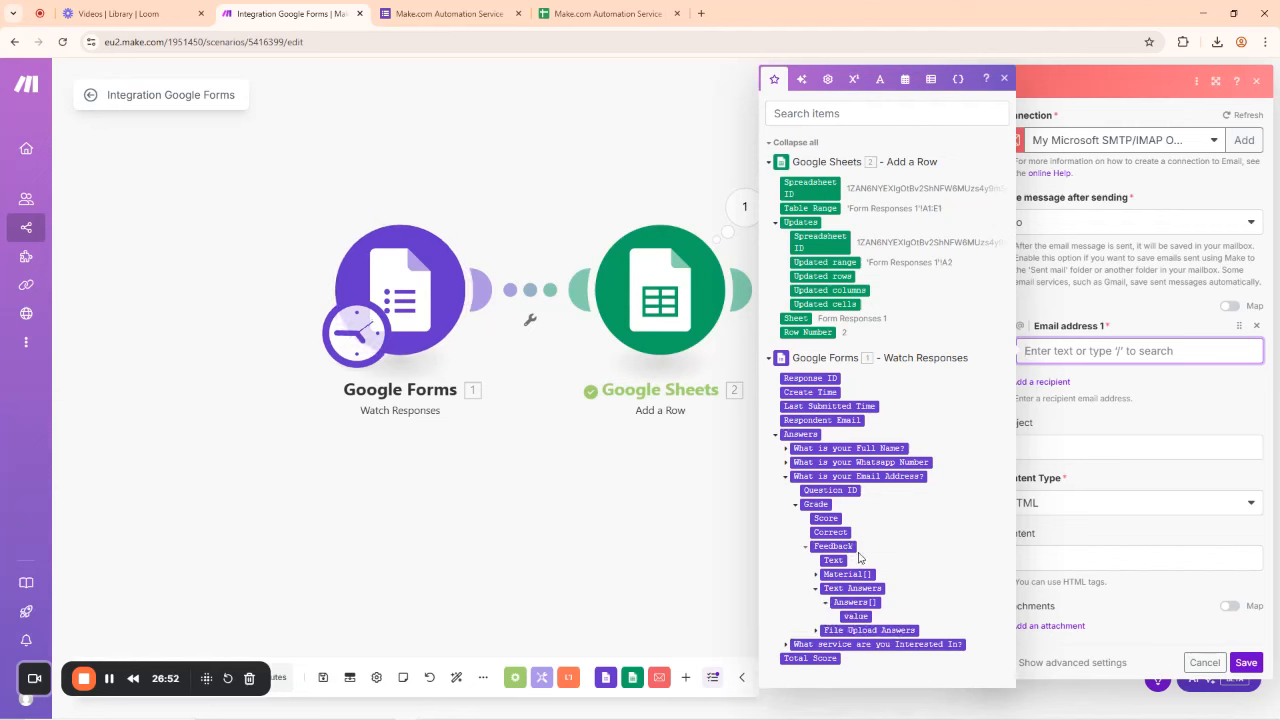
left_click(855, 616)
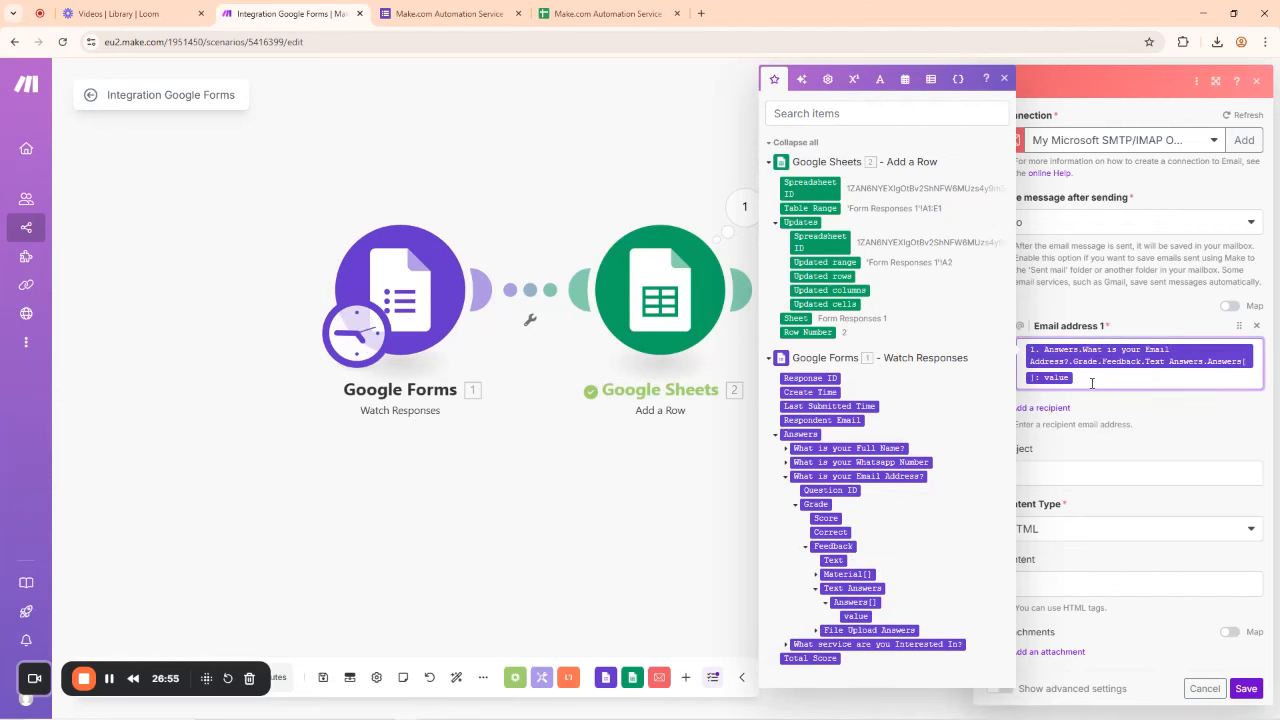
left_click(1105, 313)
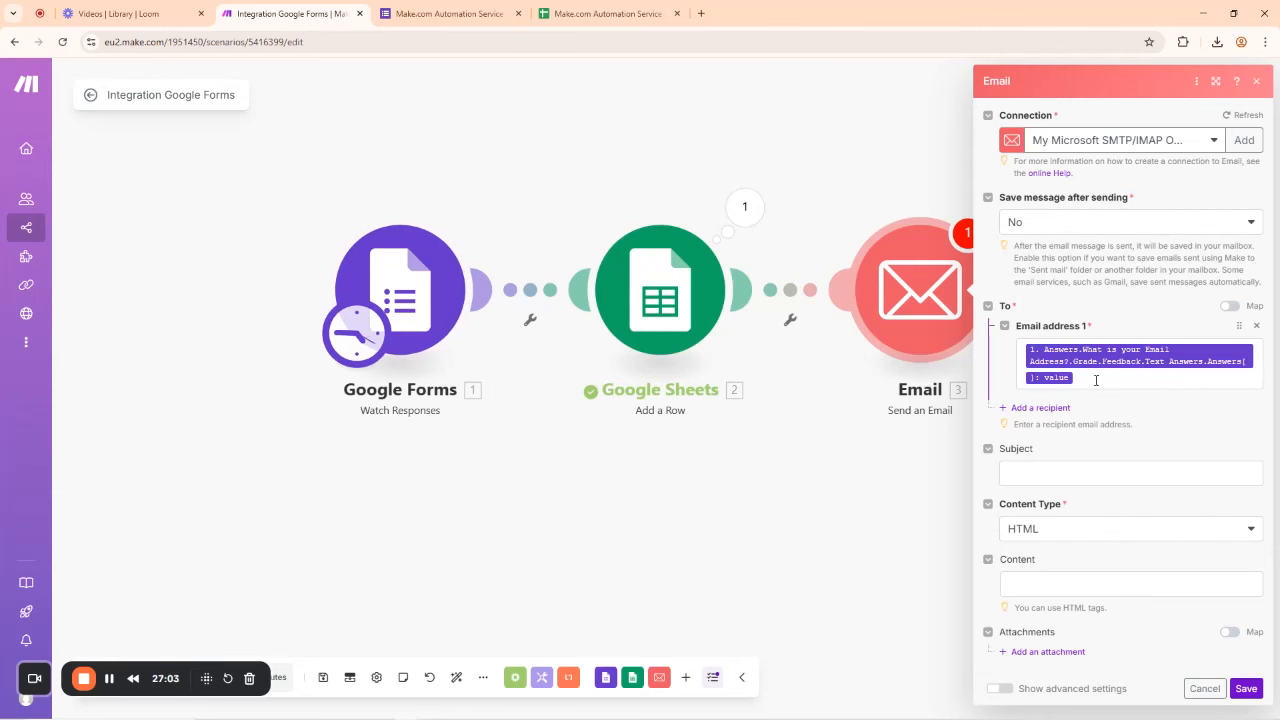
Step: Enter 'Thank you for your Order' as the email subject and recheck the mapped recipient
left_click(1032, 475)
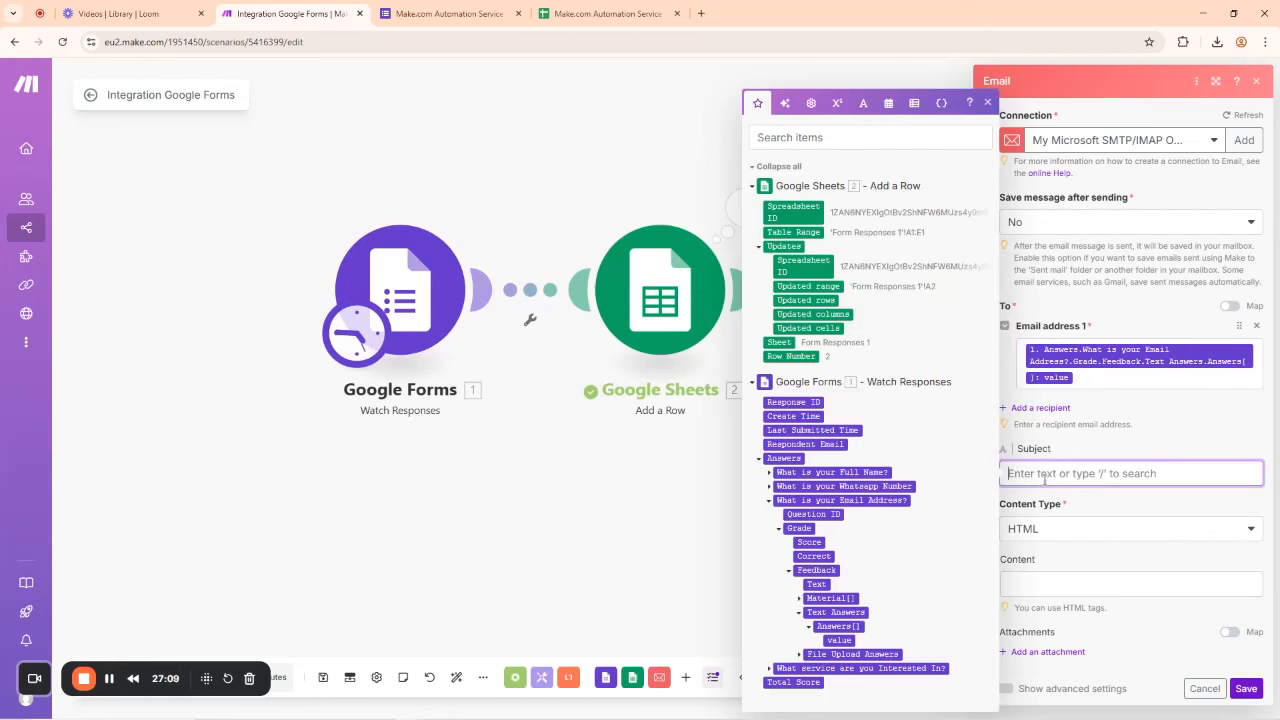
type("Thak")
key("BackSpace")
type("nk ")
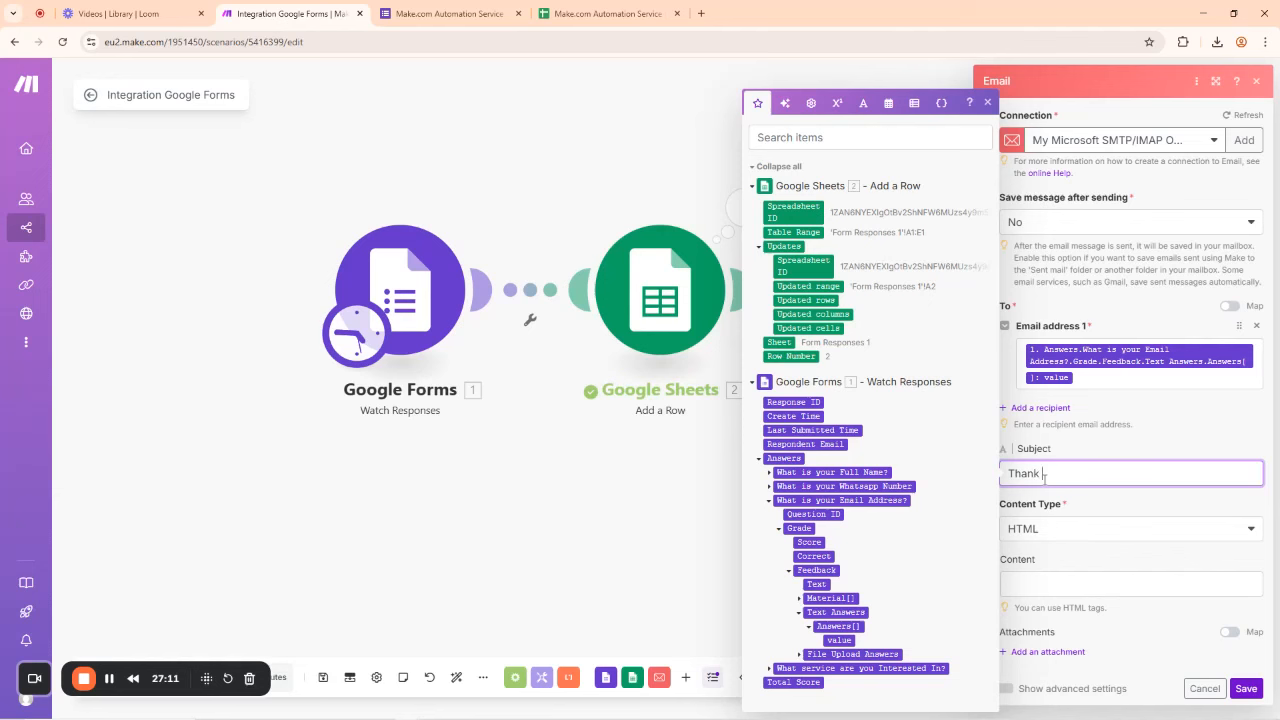
type("you for yourO")
key("BackSpace")
left_click(1140, 372)
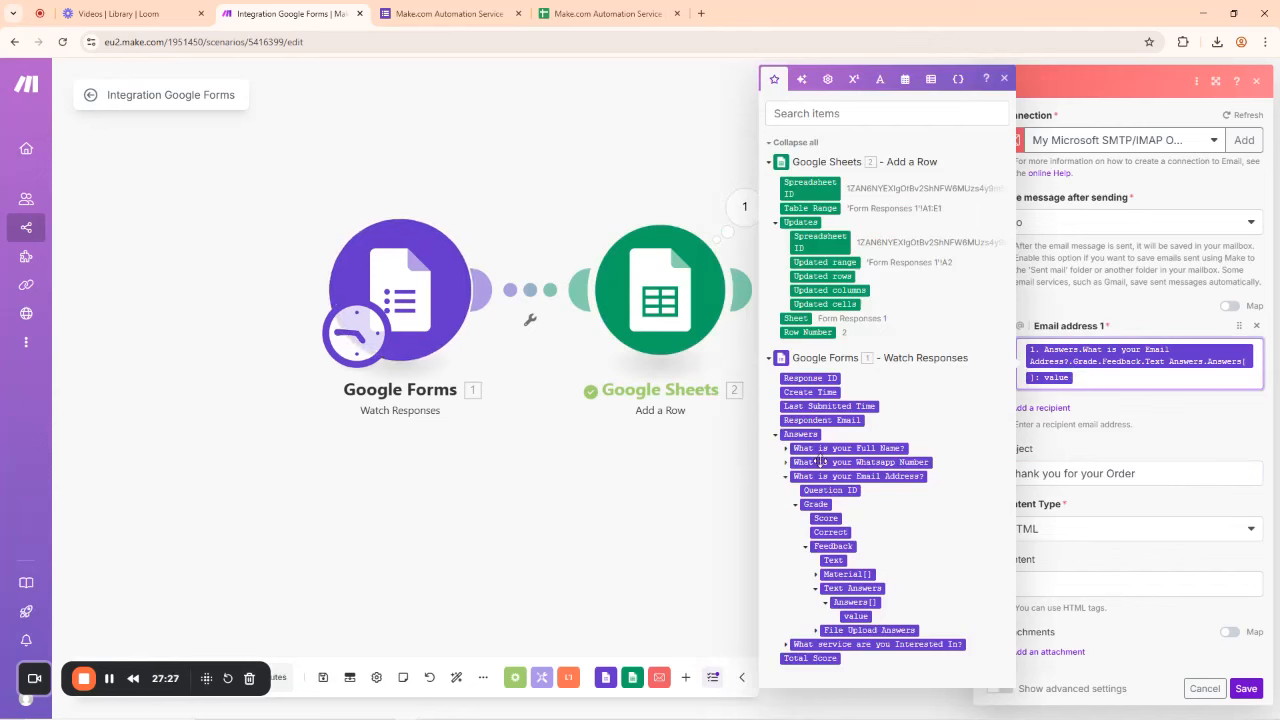
left_click(1184, 446)
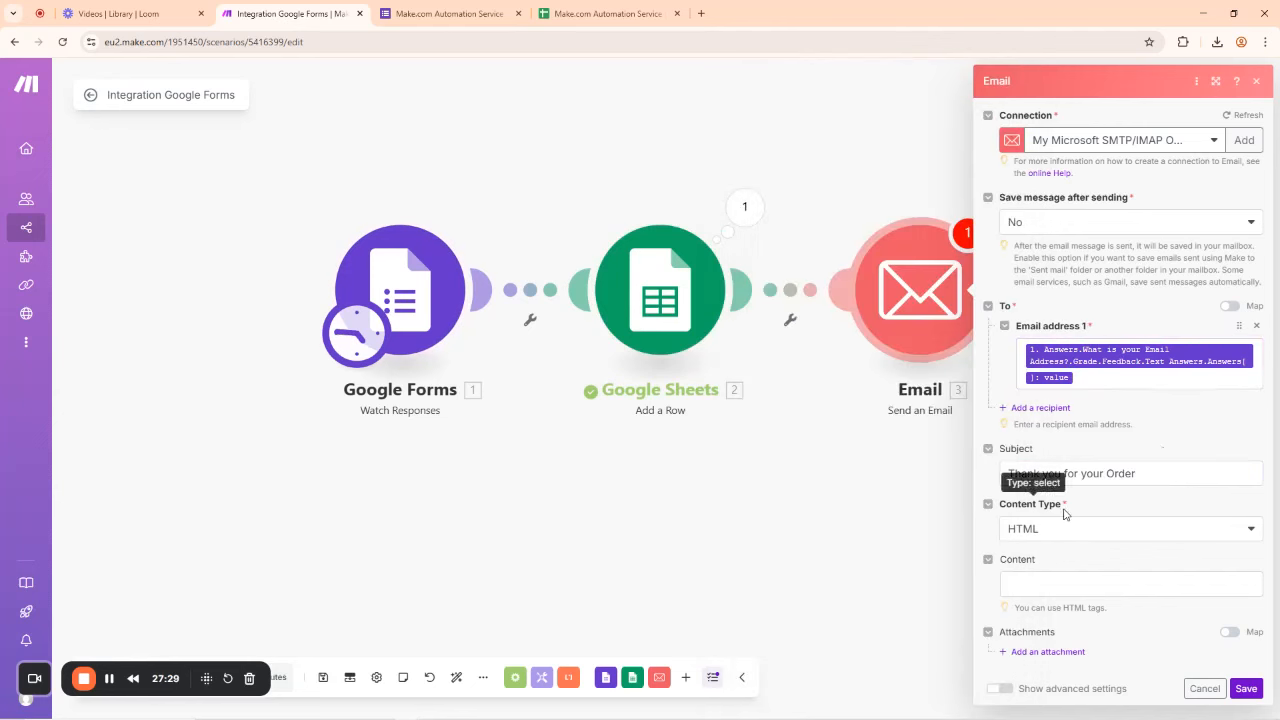
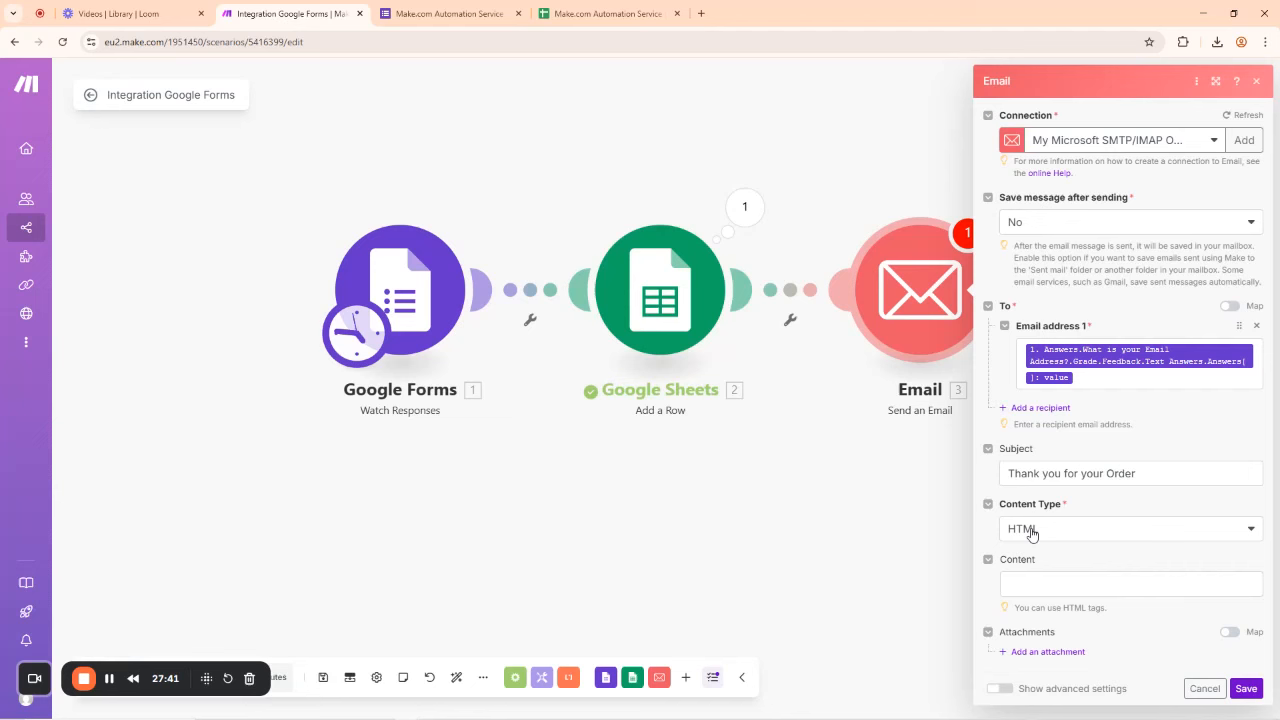
Step: Set the Email module's content type to Plaintext
left_click(1031, 534)
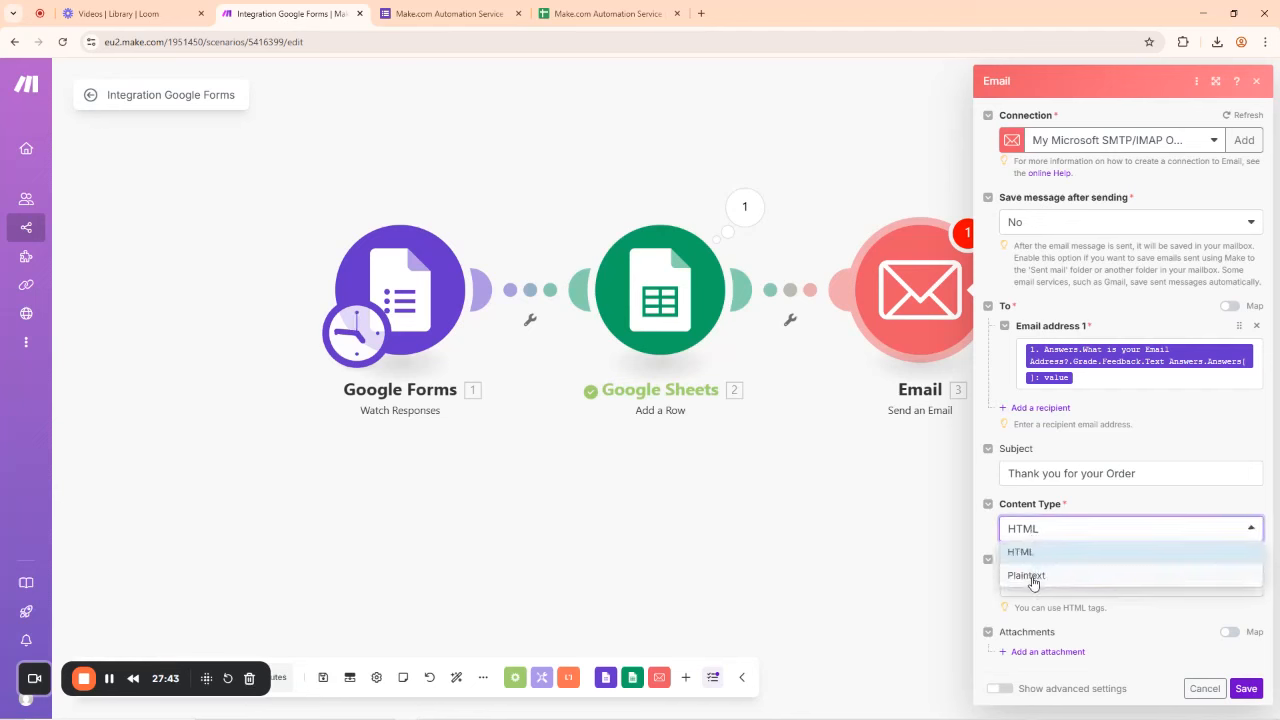
left_click(1030, 576)
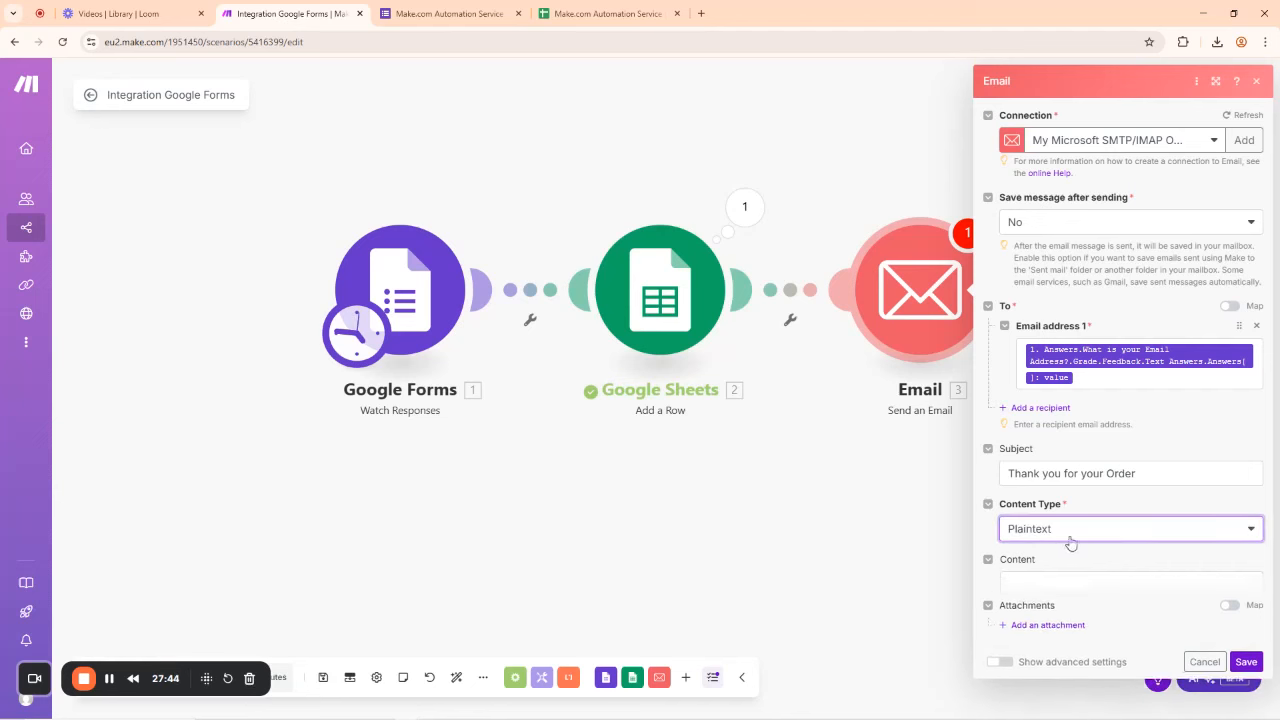
left_click(1034, 586)
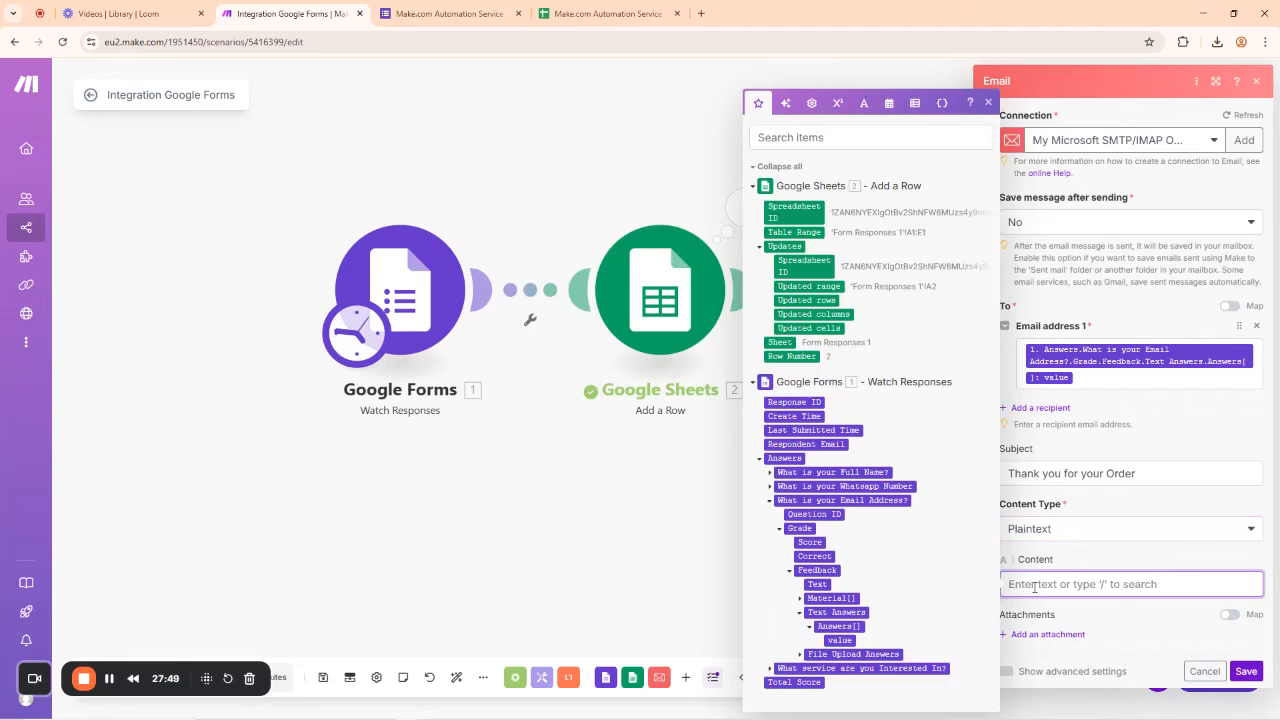
Step: Start the email body with 'Dear' followed by the mapped Full Name answer value
type("Dear")
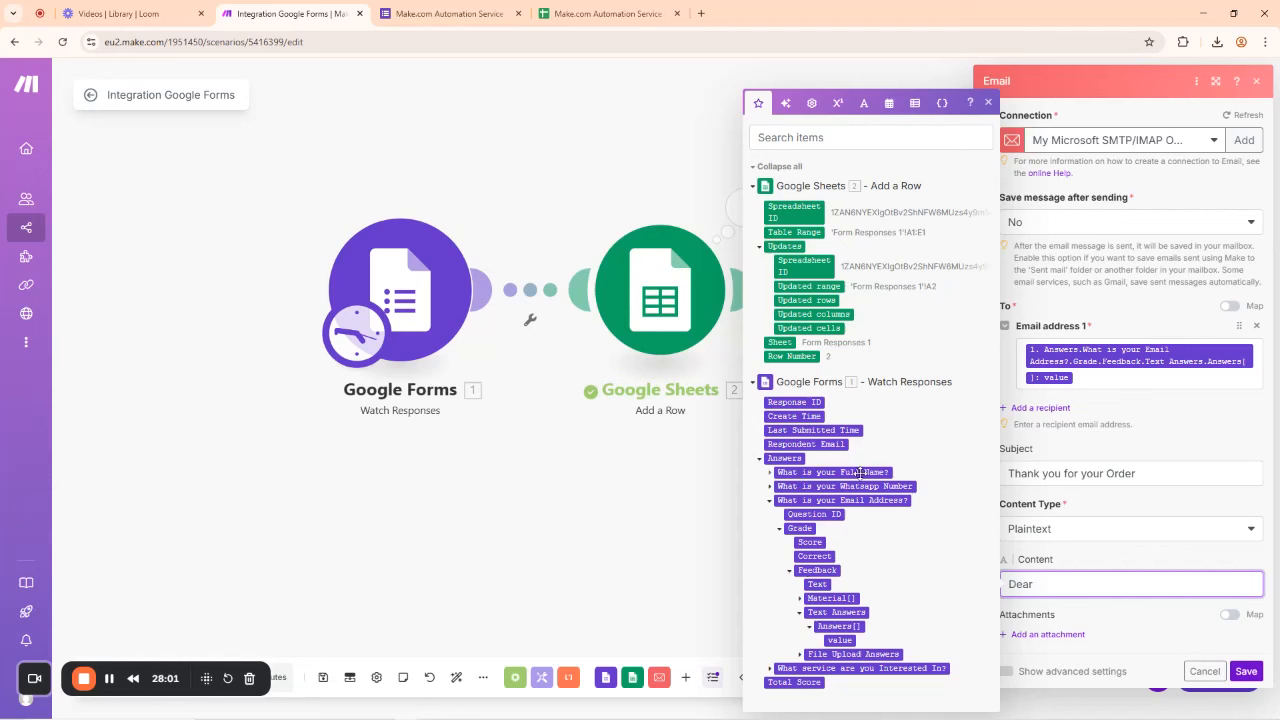
left_click(771, 474)
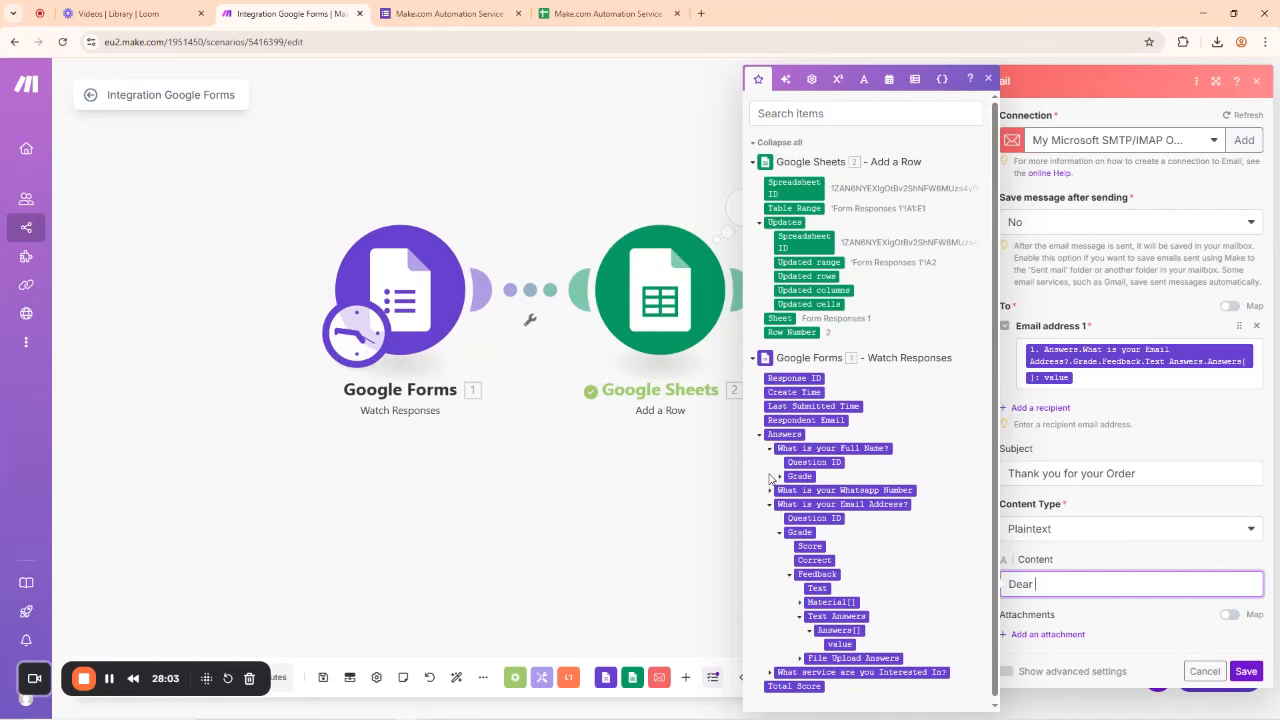
left_click(781, 477)
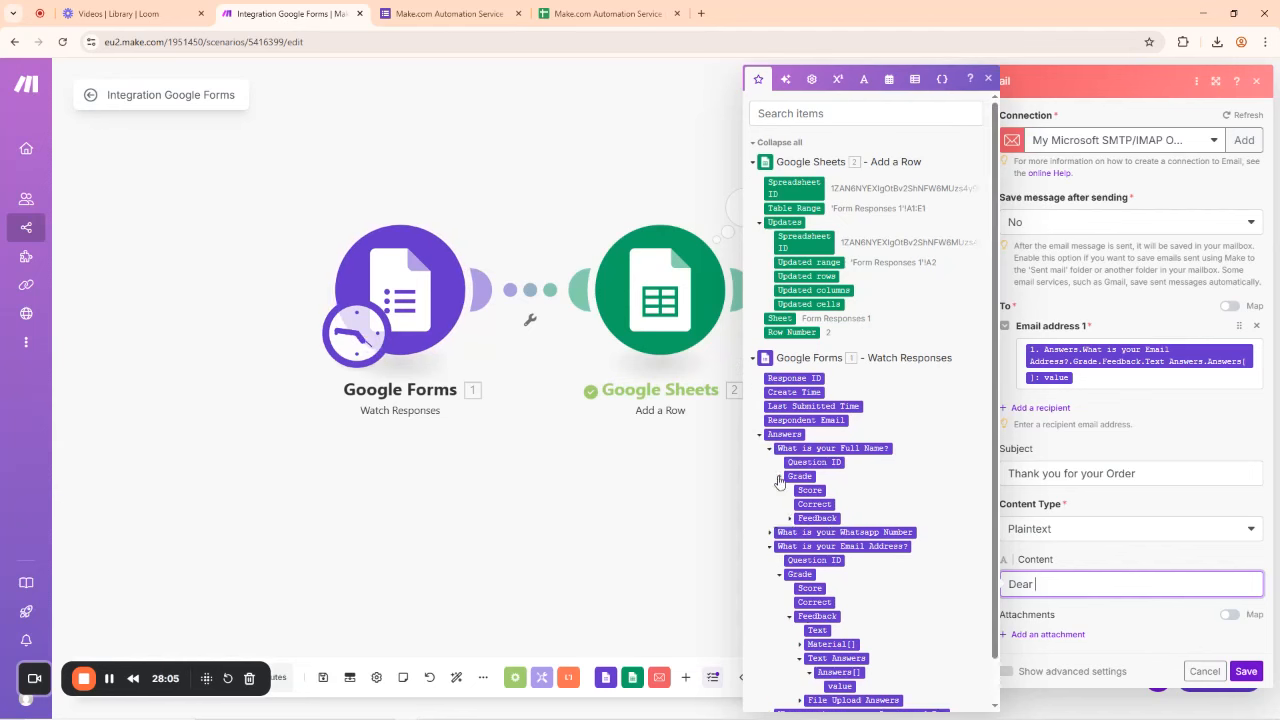
left_click(790, 520)
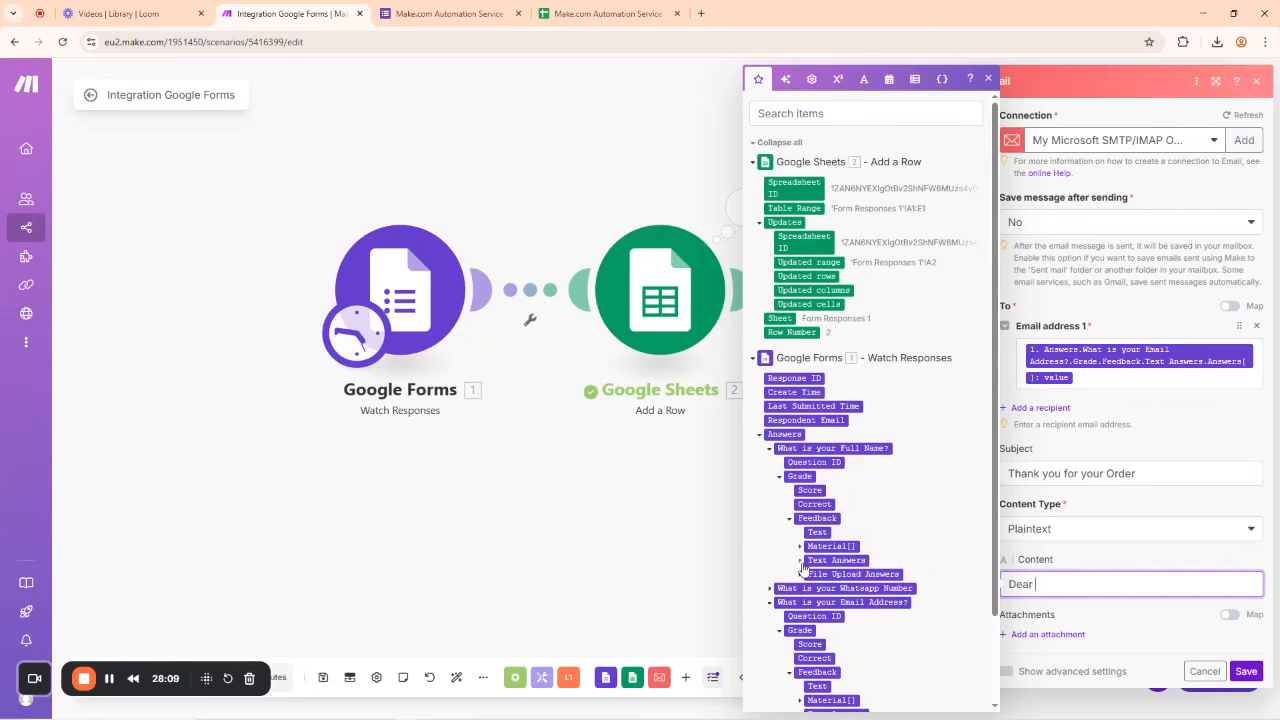
left_click(801, 562)
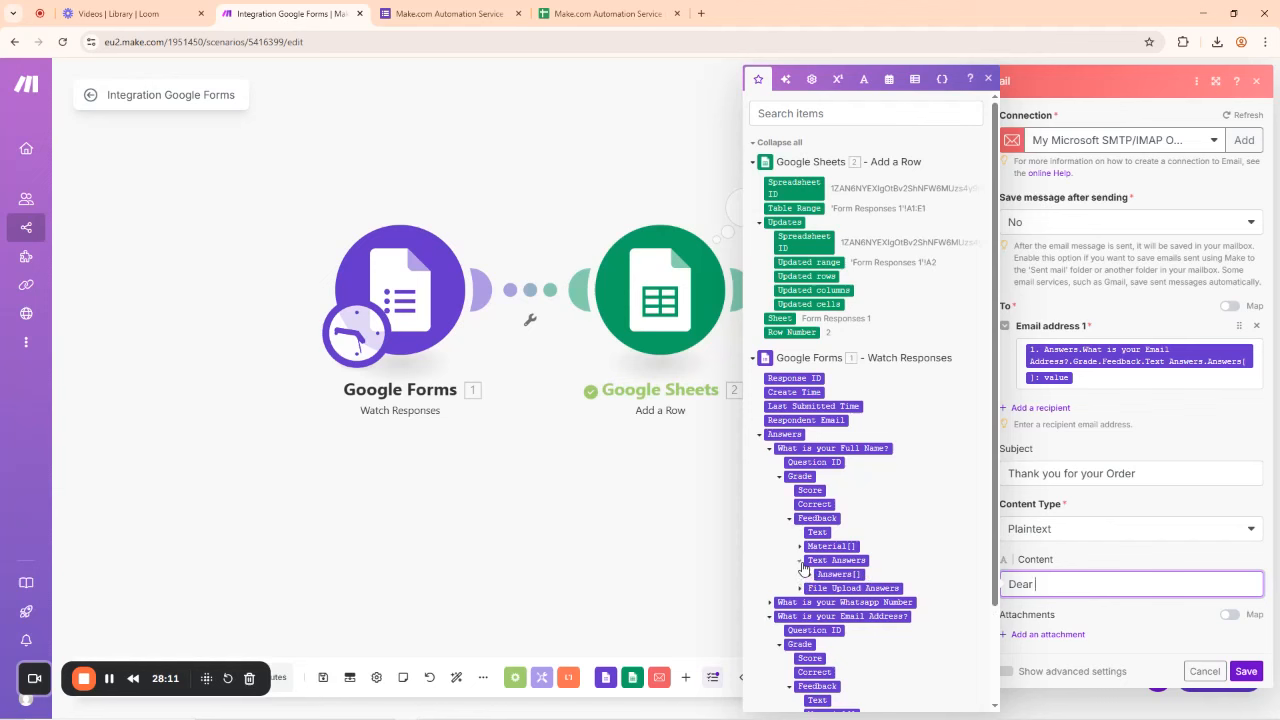
left_click(809, 575)
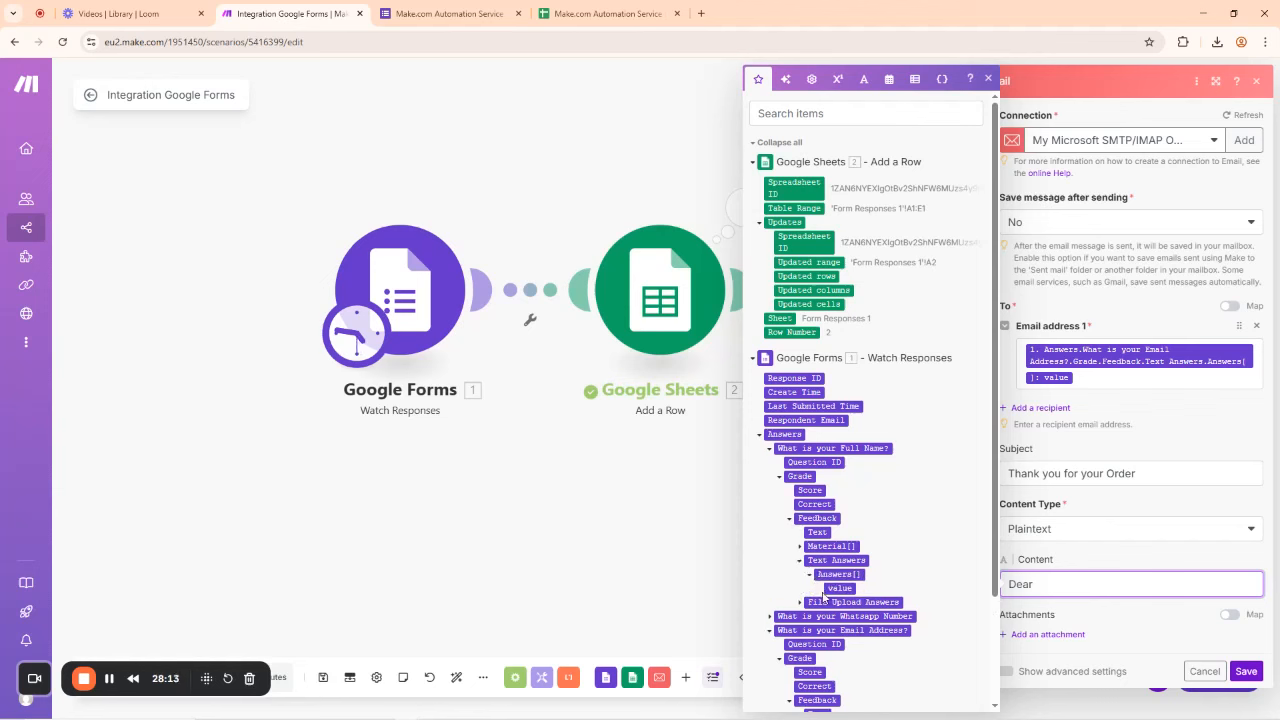
left_click(839, 588)
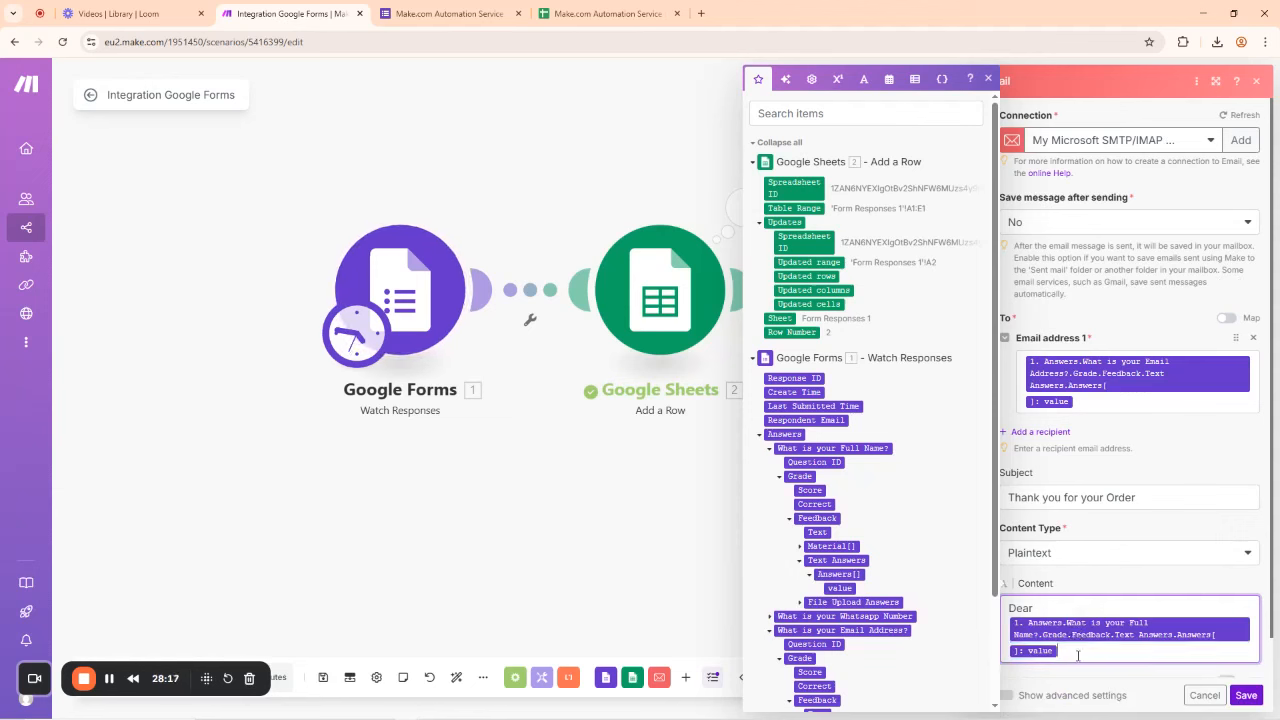
Step: Add the line 'We have received your Order with the following Details:' below the greeting
key("Return")
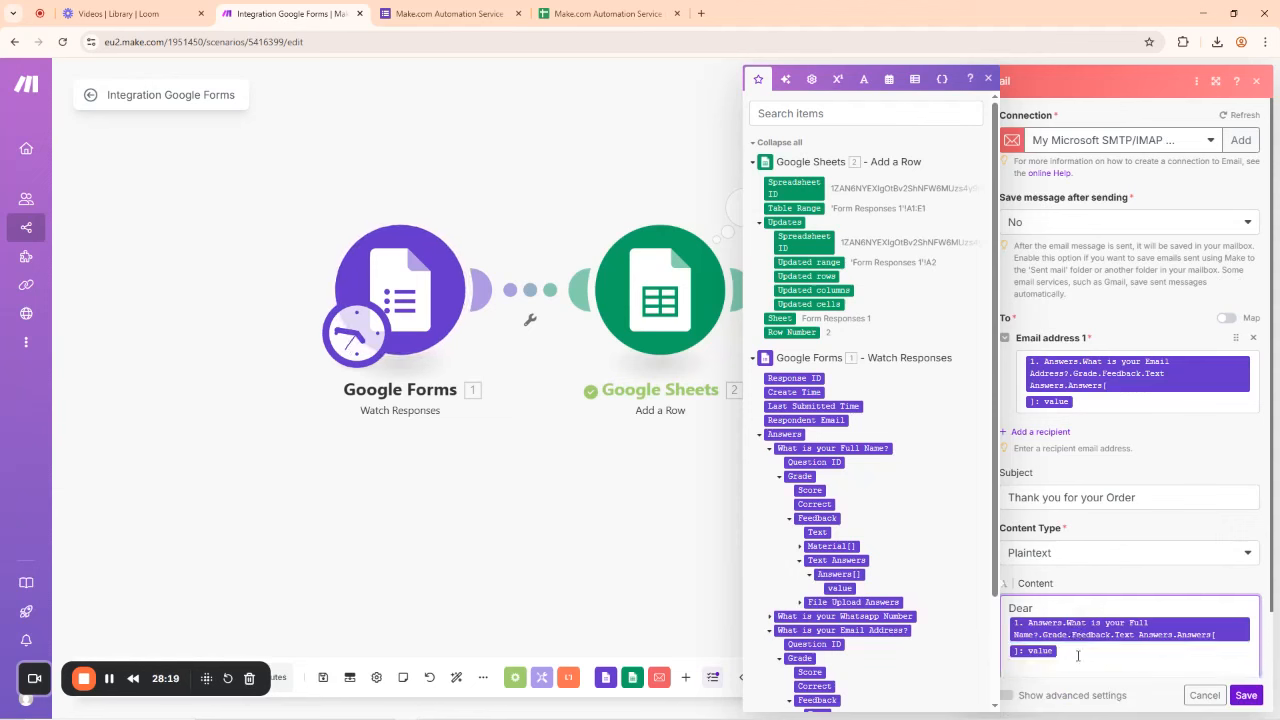
key("Return")
type("We")
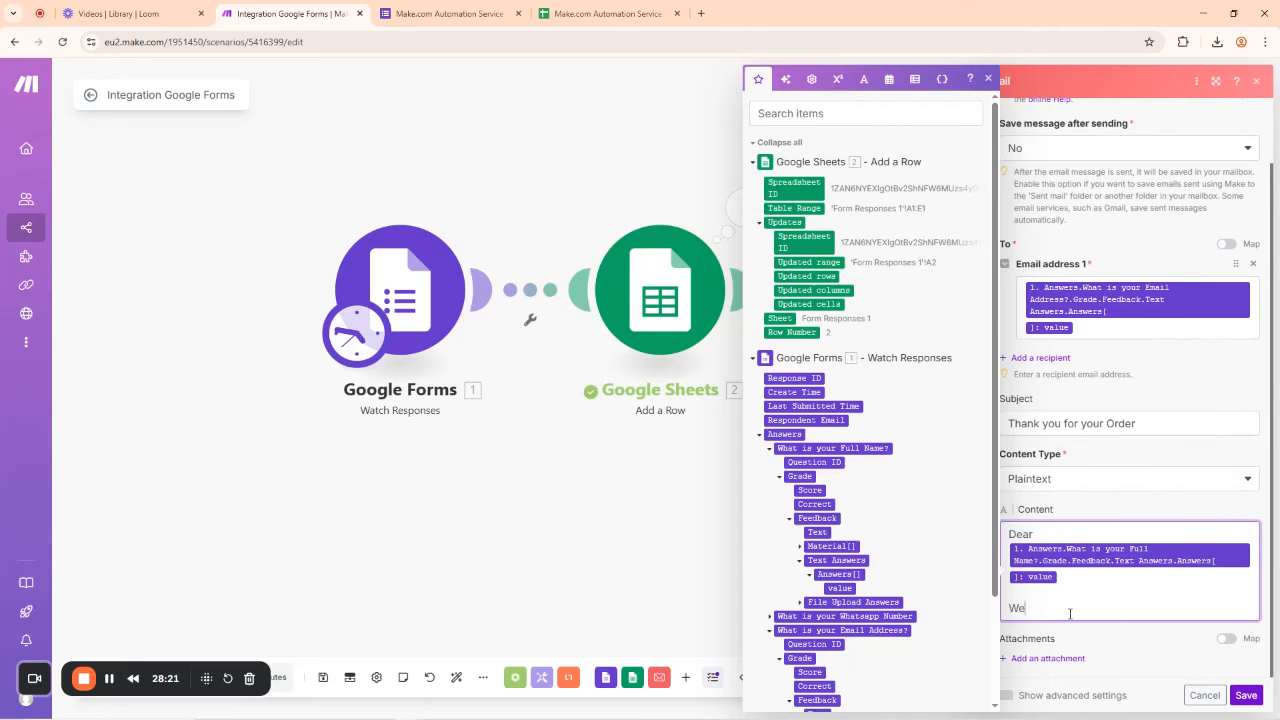
type(" have received your Order with the follo")
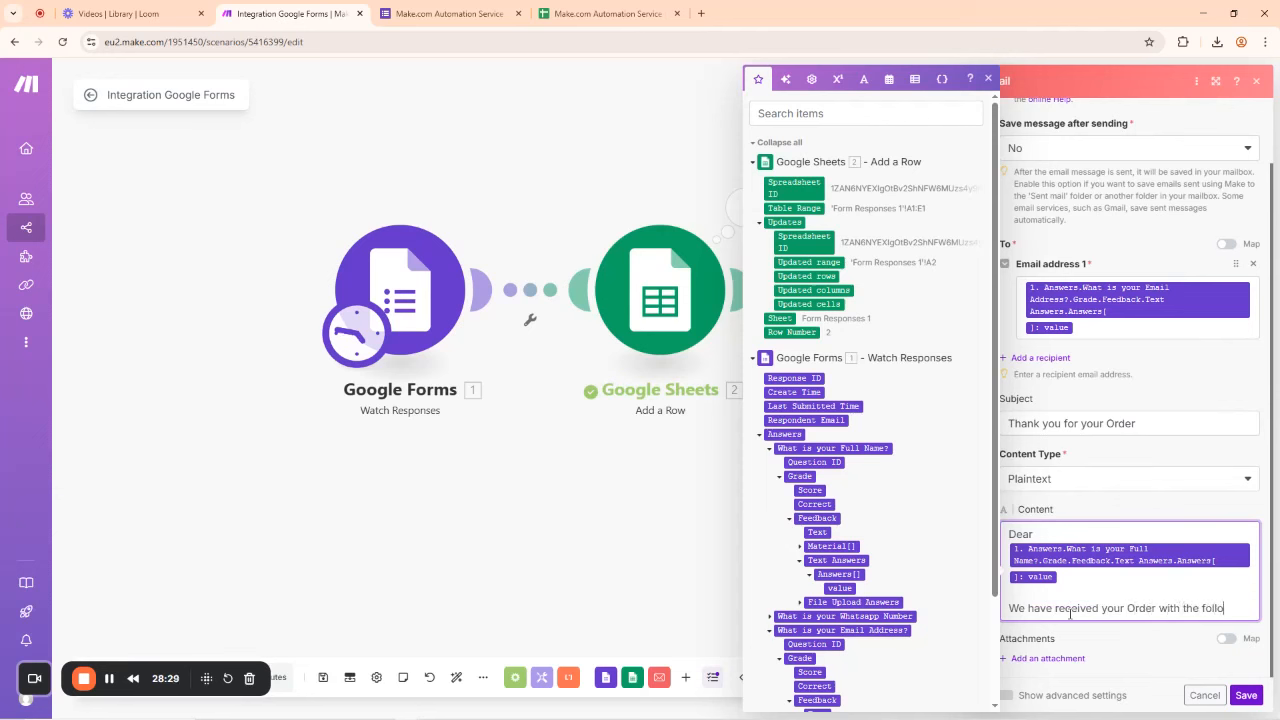
type("wing Detai")
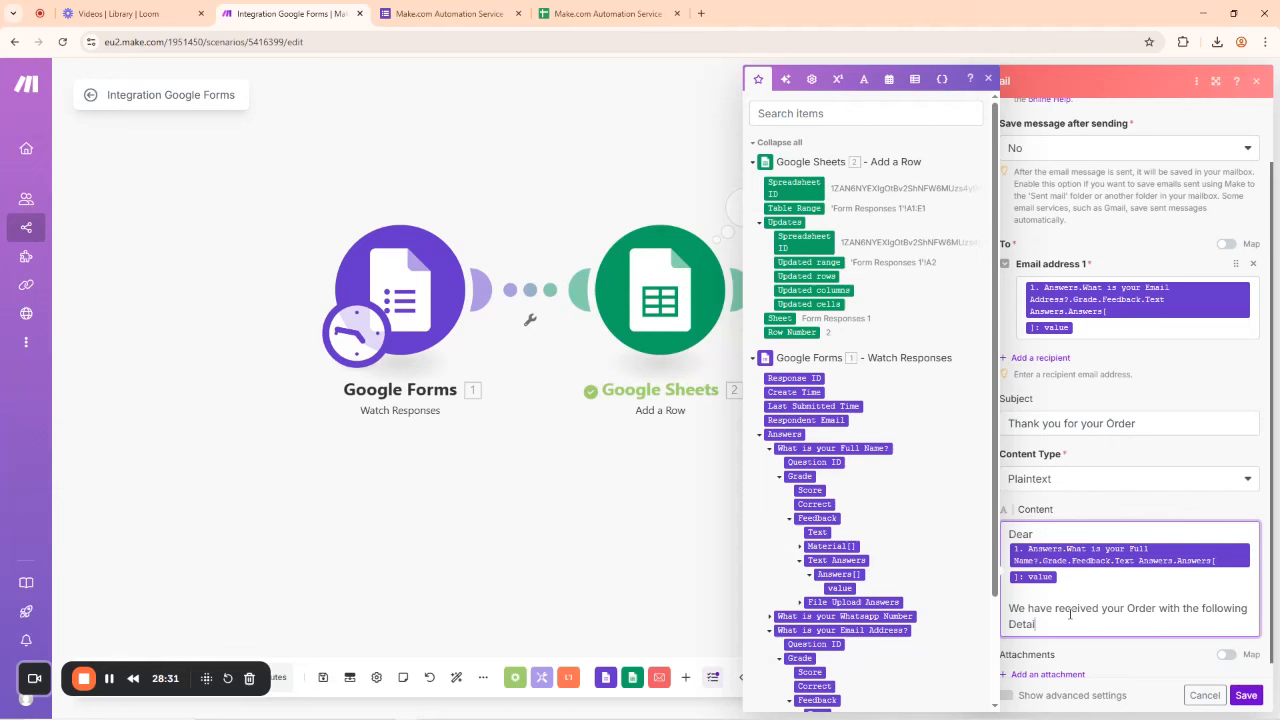
type("ls:")
key("Return")
key("Return")
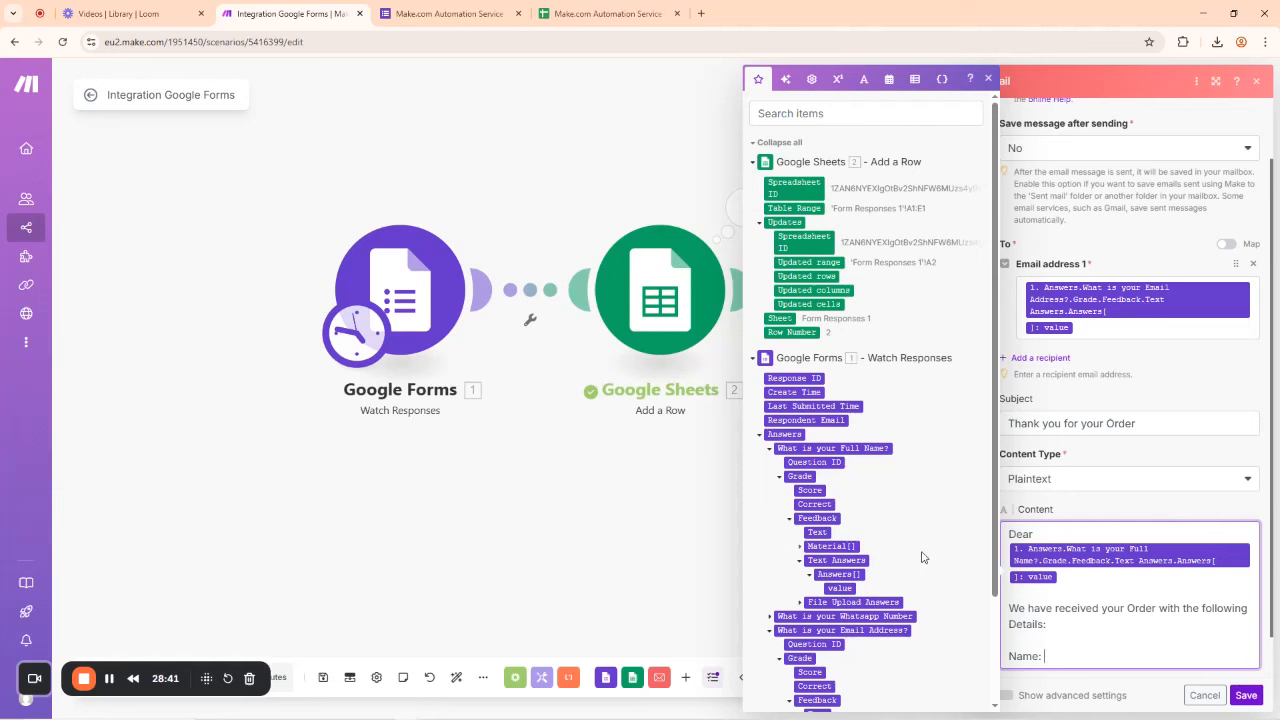
Step: Map the Full Name answer value after the 'Name:' label
left_click(840, 588)
scroll(1124, 648, "down", 1)
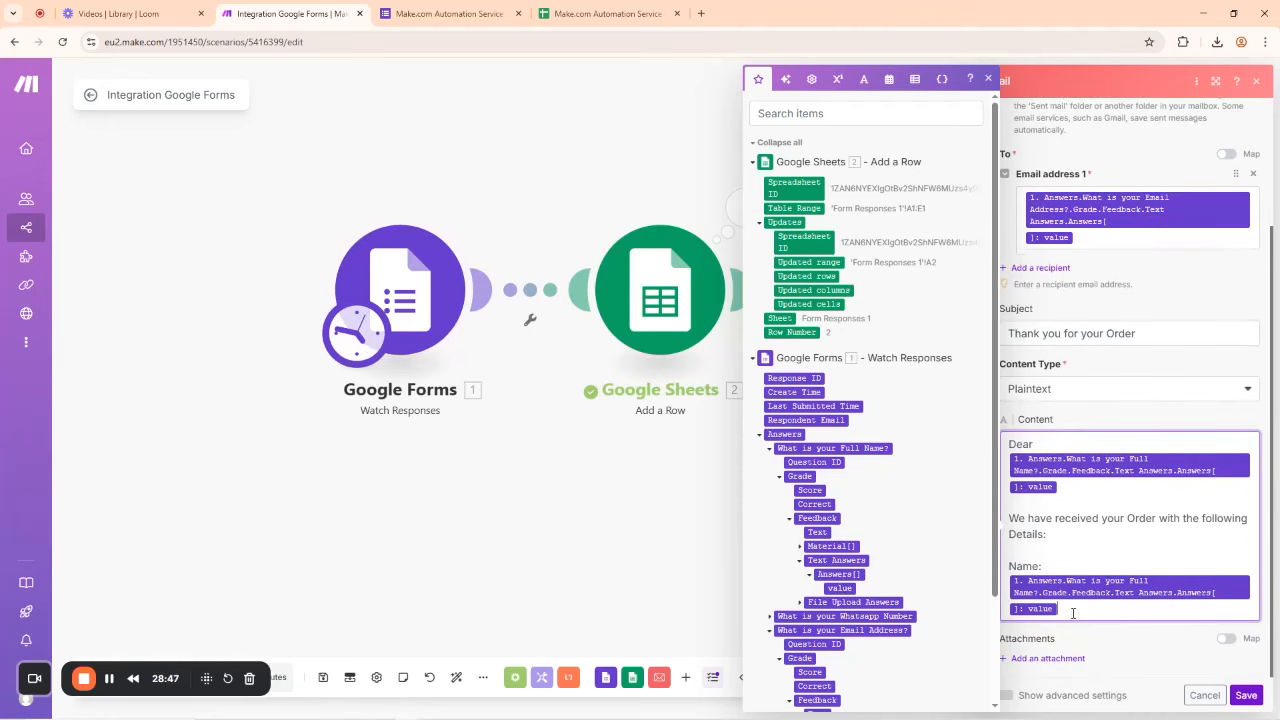
key("Return")
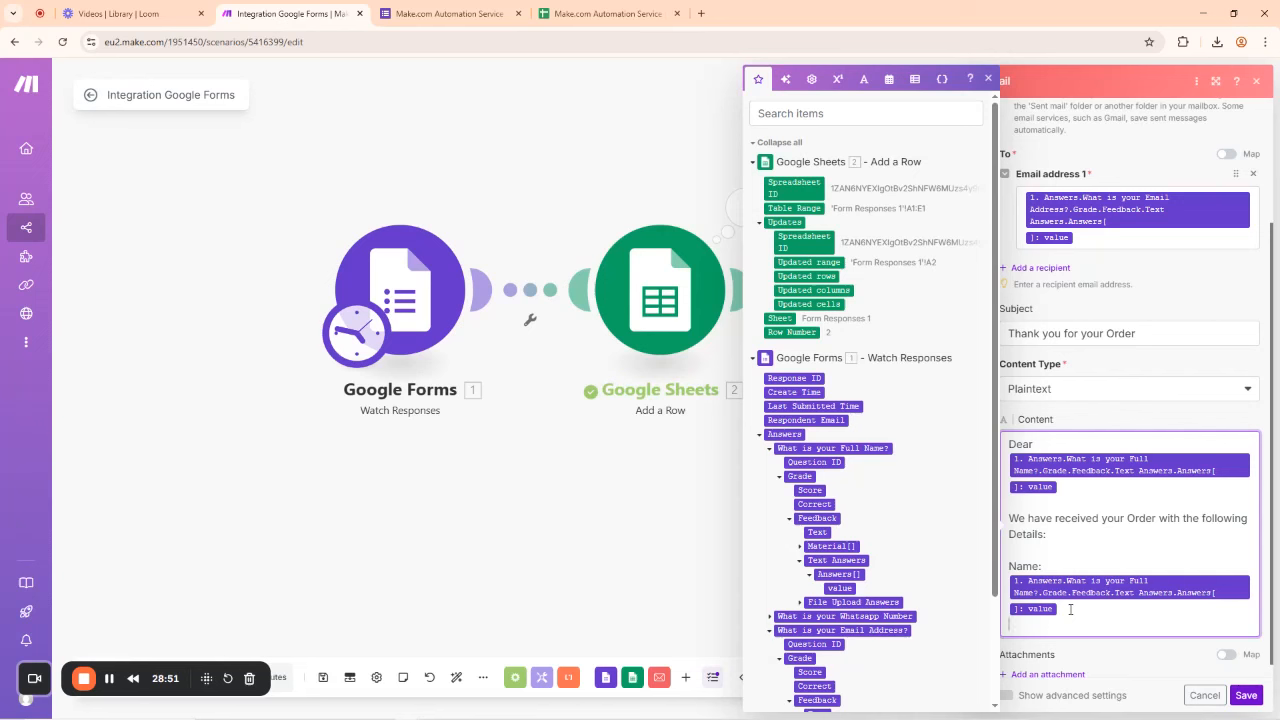
key("Return")
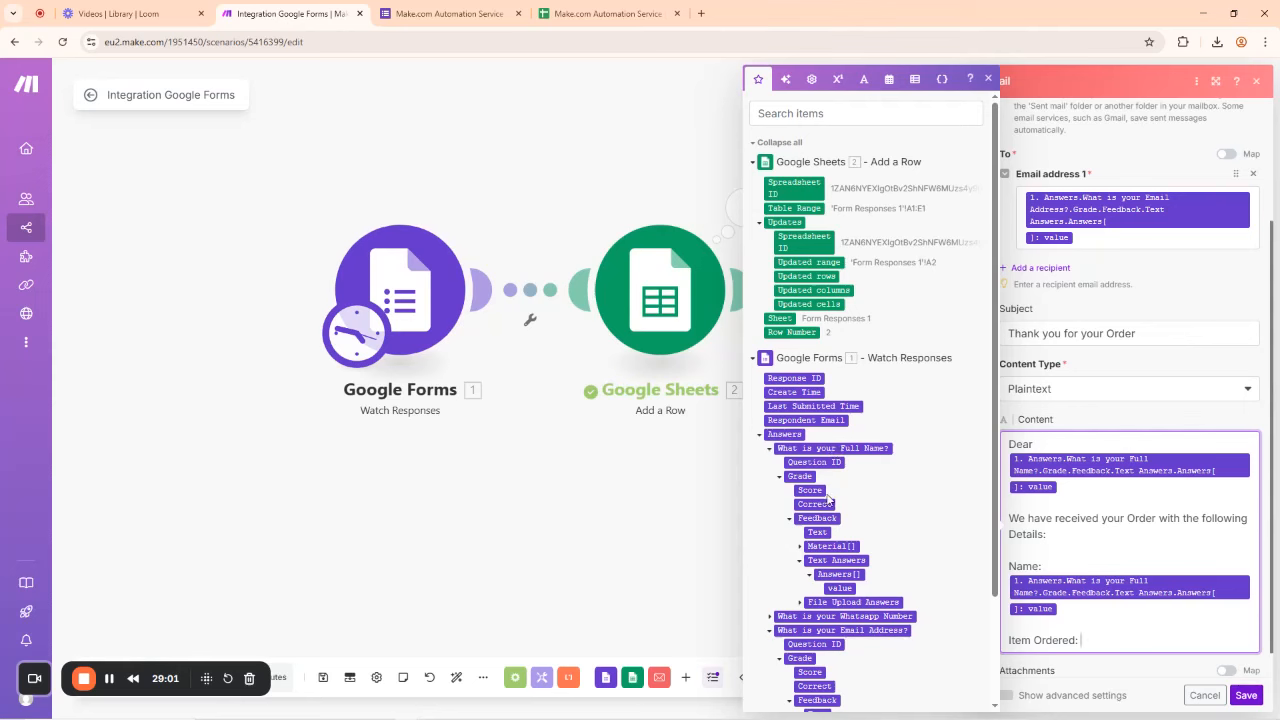
Step: Map the chosen service answer value and relabel the line 'Service Ordered:'
scroll(828, 500, "down", 3)
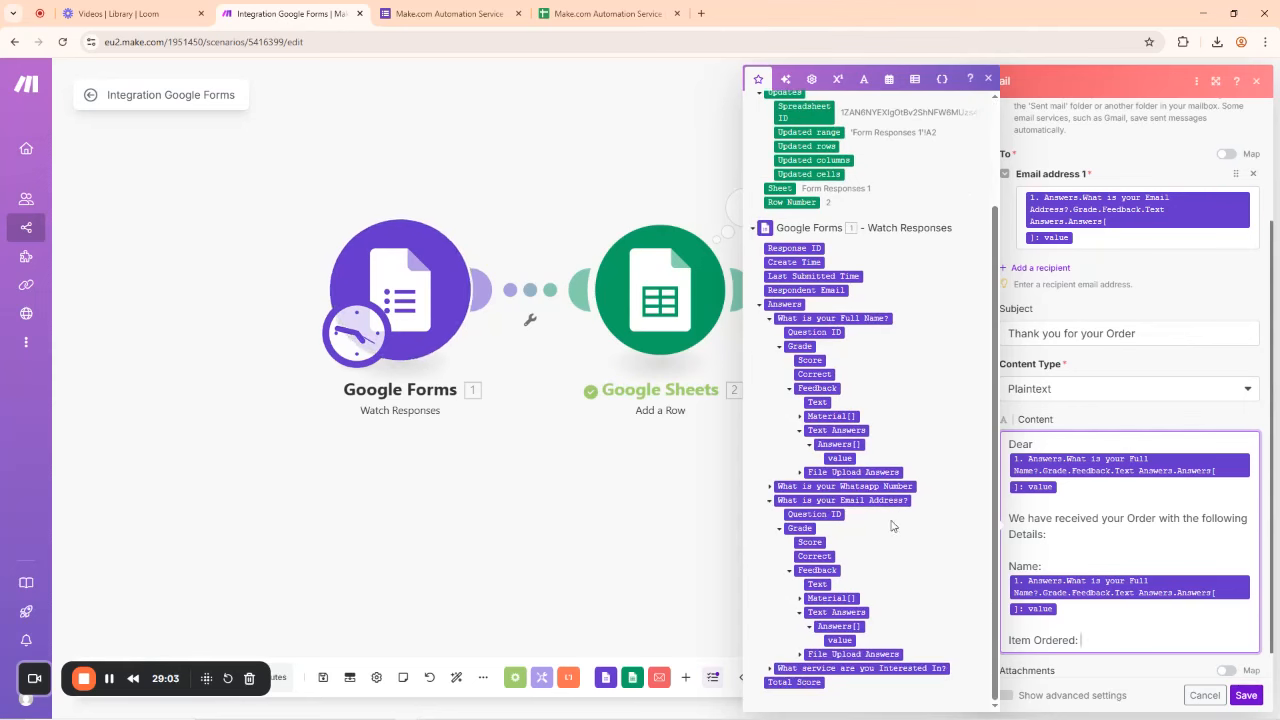
left_click(771, 669)
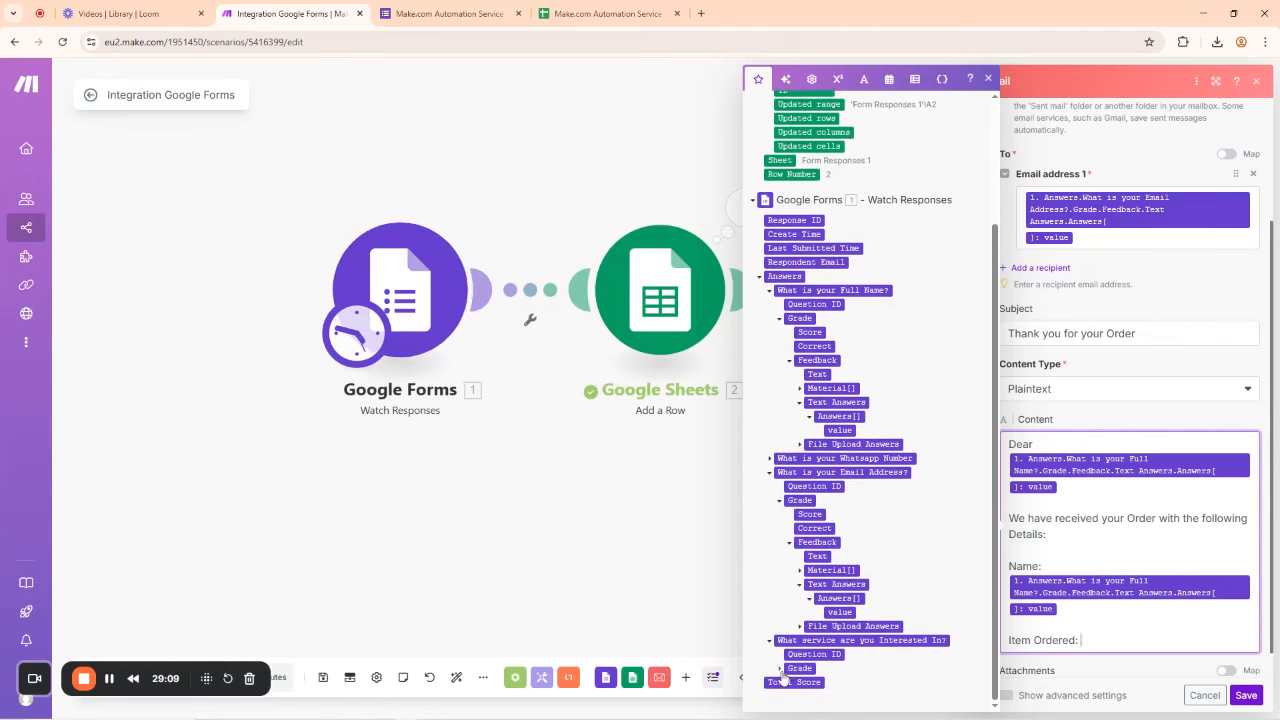
left_click(781, 669)
scroll(865, 580, "down", 1)
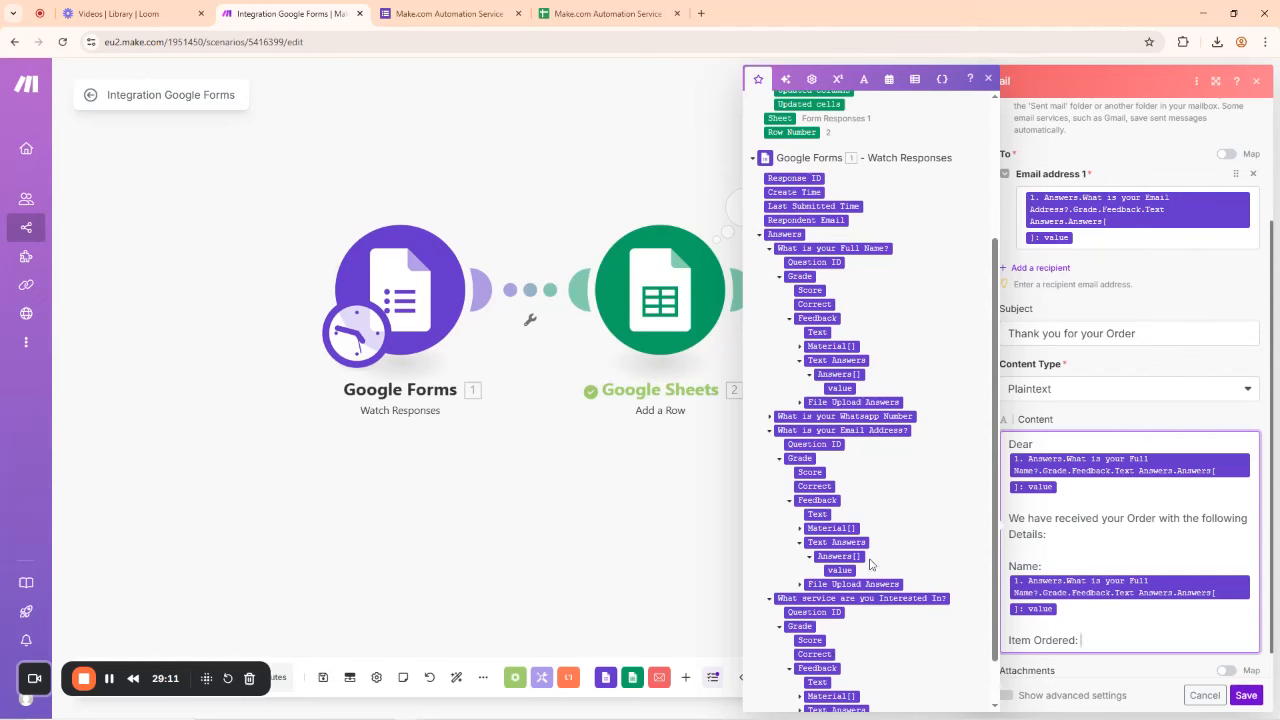
scroll(870, 565, "down", 2)
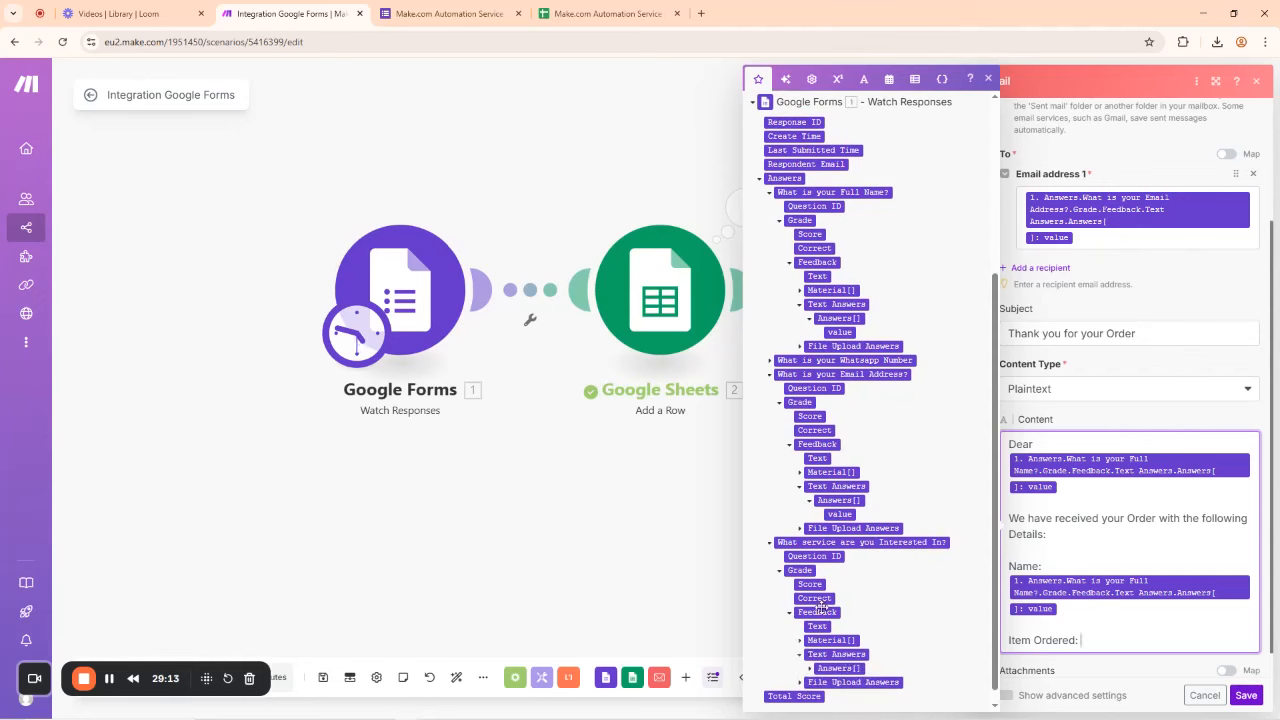
scroll(820, 605, "down", 1)
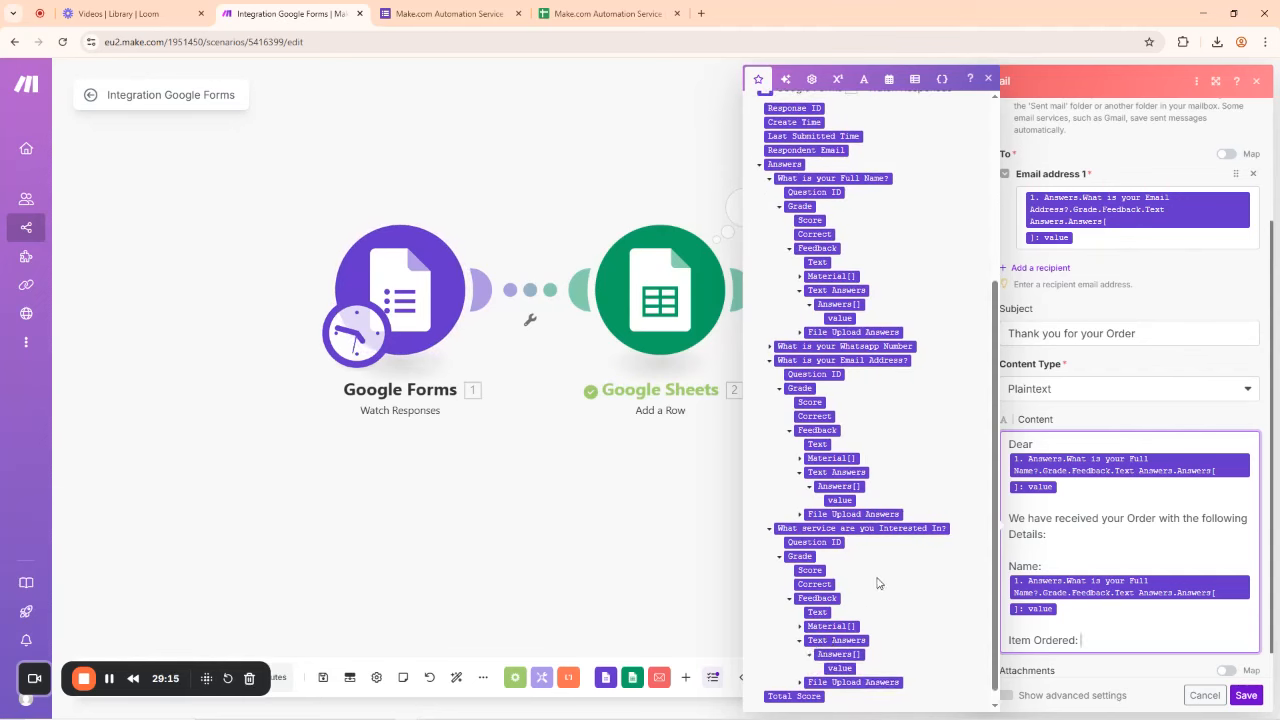
left_click(842, 654)
scroll(1113, 615, "down", 2)
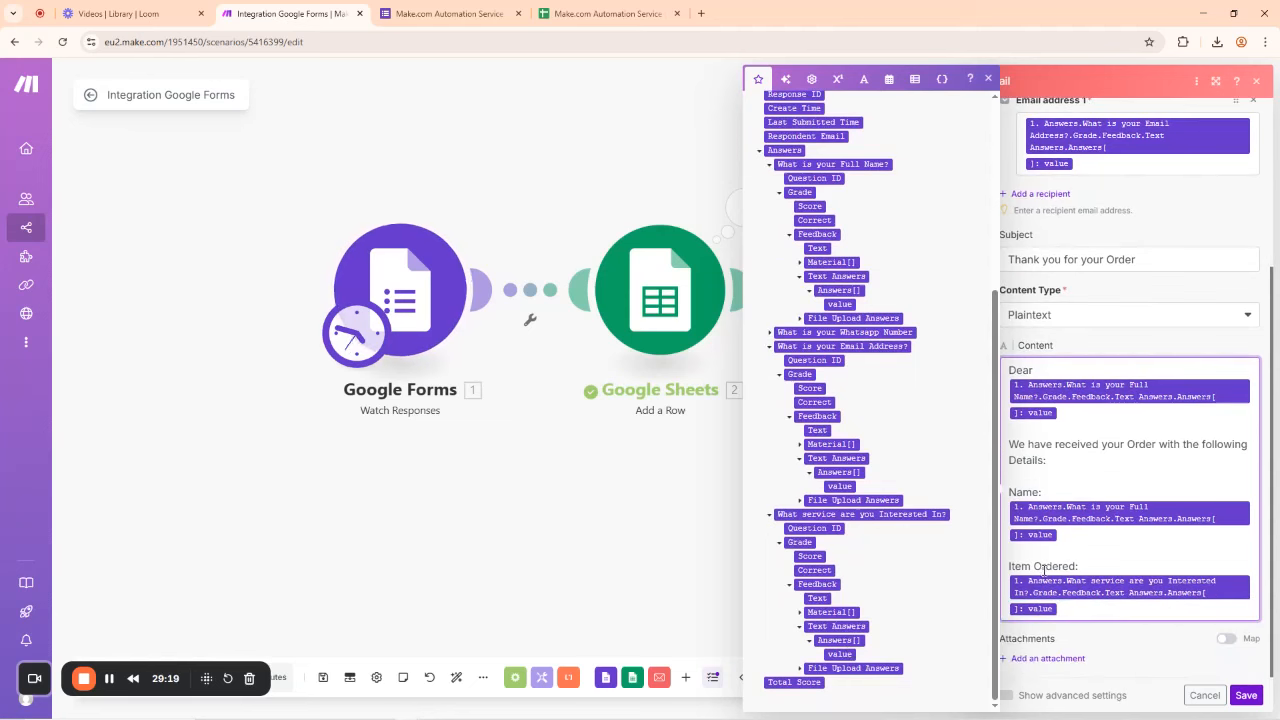
left_click_drag(1031, 566, 1008, 566)
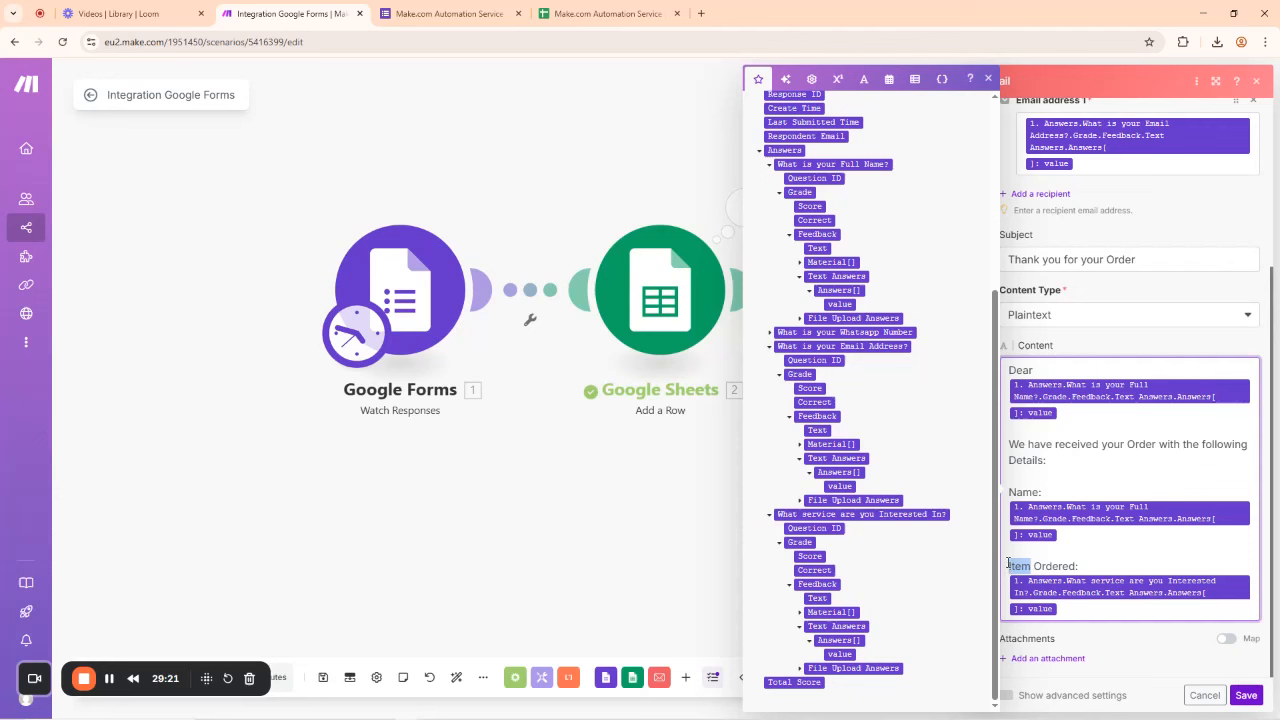
type("Service")
Step: End the body with 'Thanks for trusting us with your resources'
left_click(1068, 614)
key("Return")
key("Return")
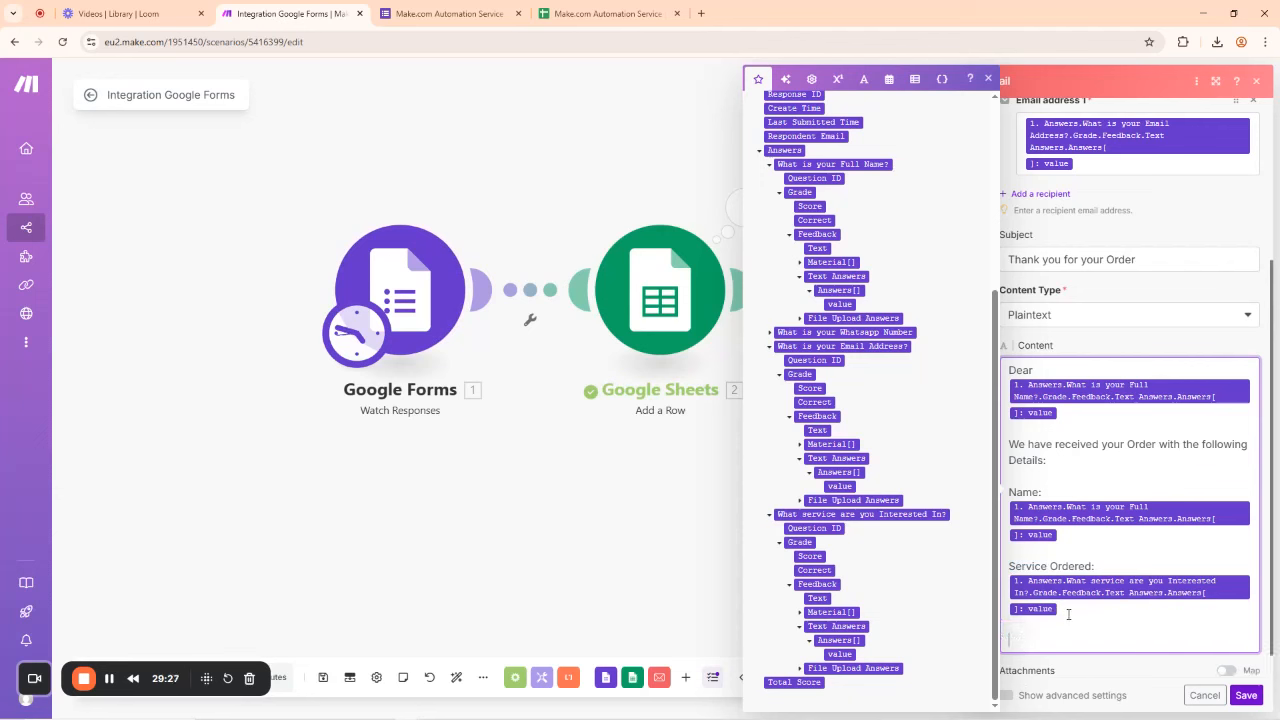
type("Thanks for trusting us with your reso")
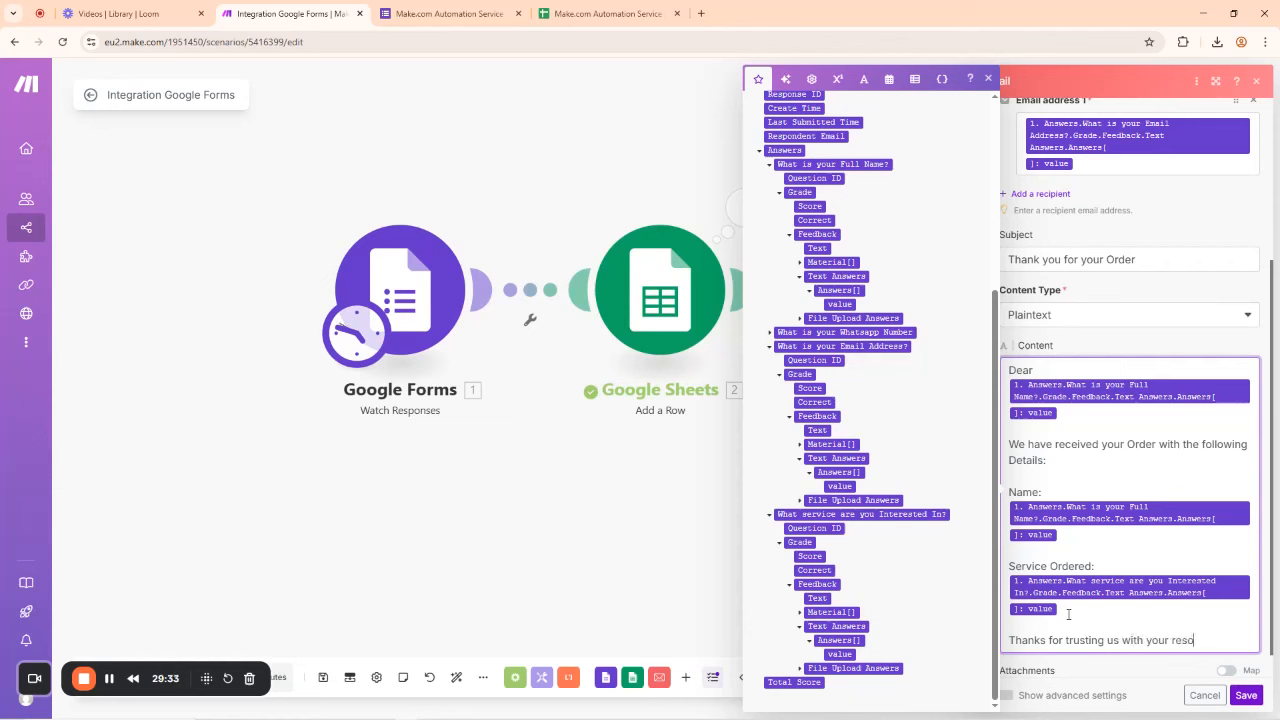
type("urces")
scroll(1126, 405, "down", 1)
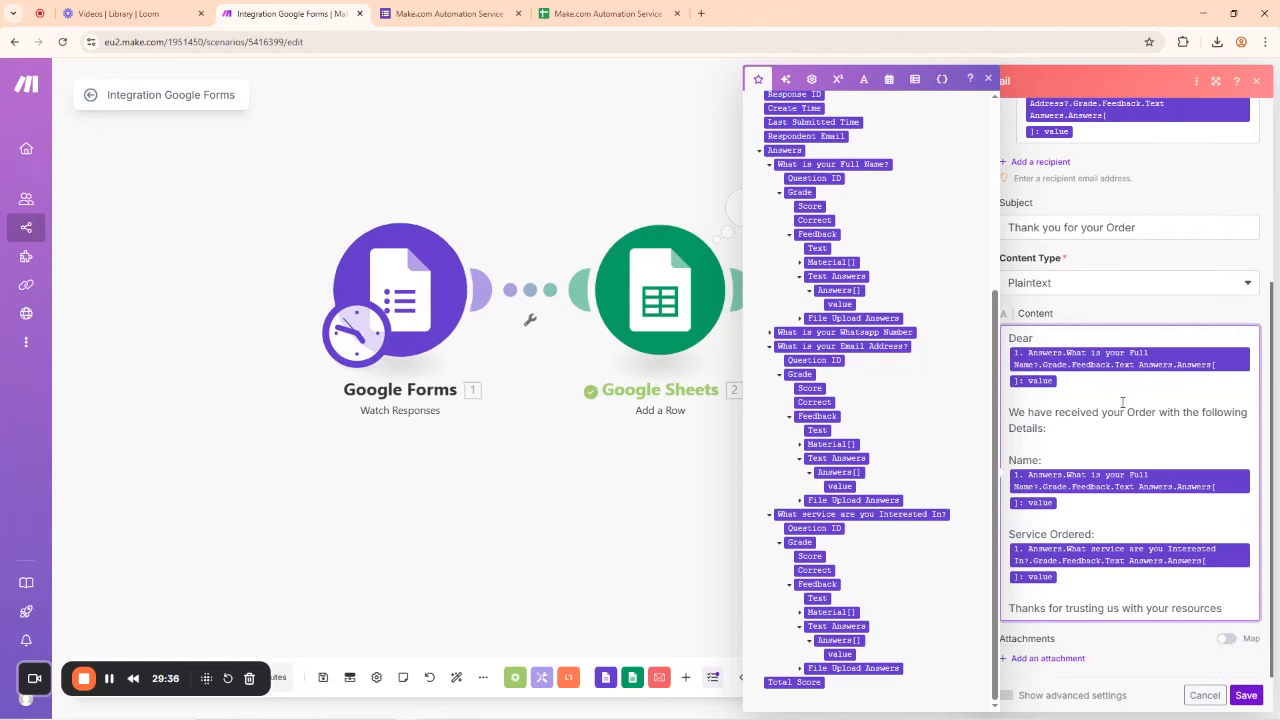
left_click(1176, 311)
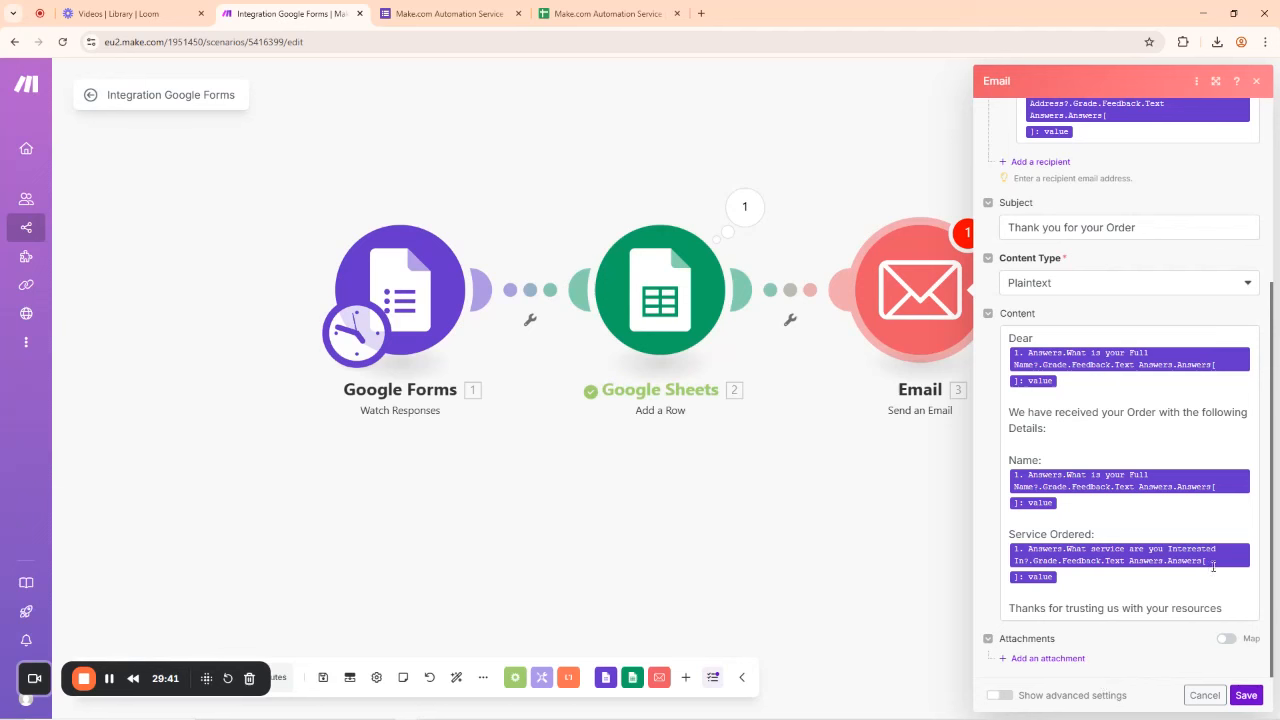
Step: Save the Email module, run it alone, and dismiss the missing-recipient error
left_click(1246, 696)
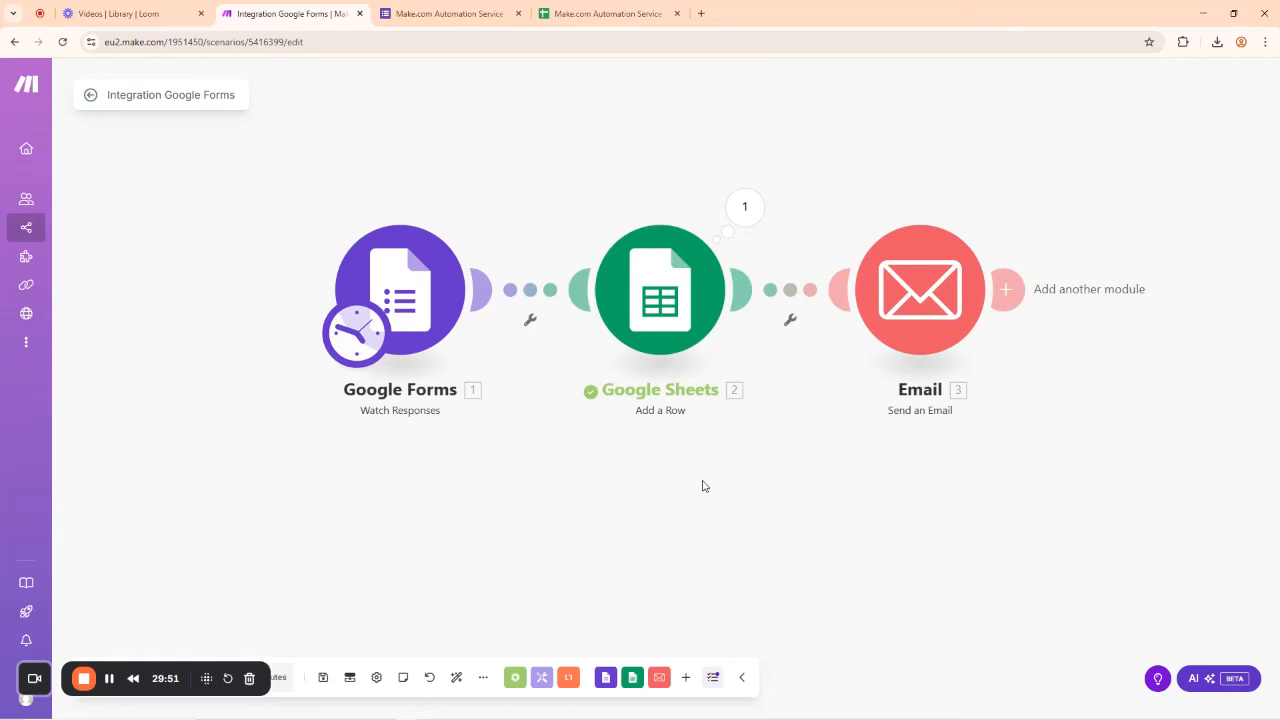
right_click(937, 293)
left_click(1005, 231)
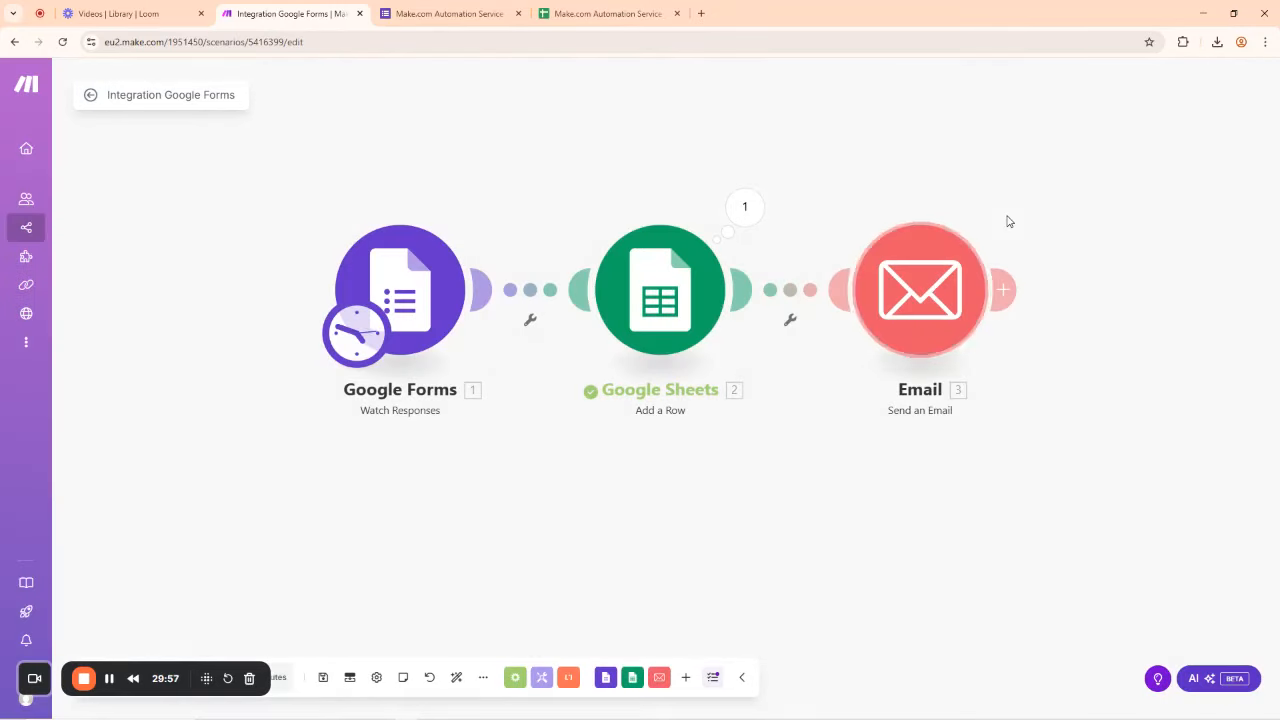
right_click(939, 291)
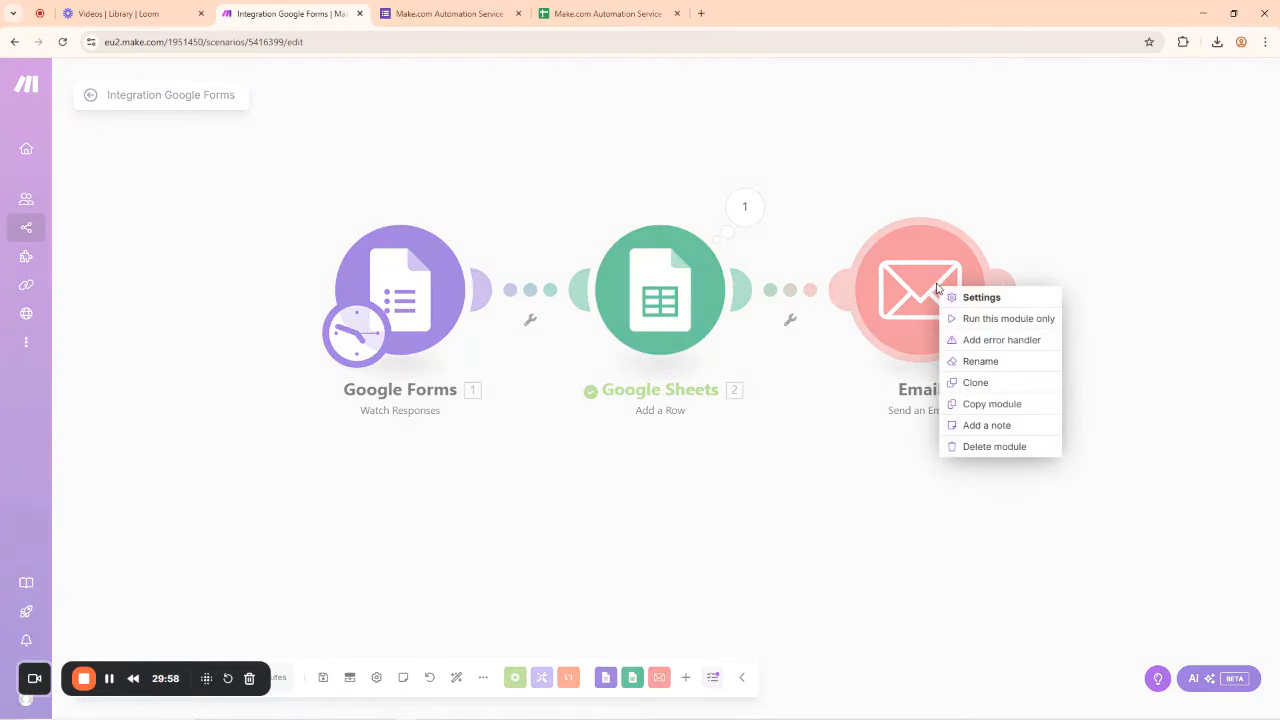
left_click(1001, 318)
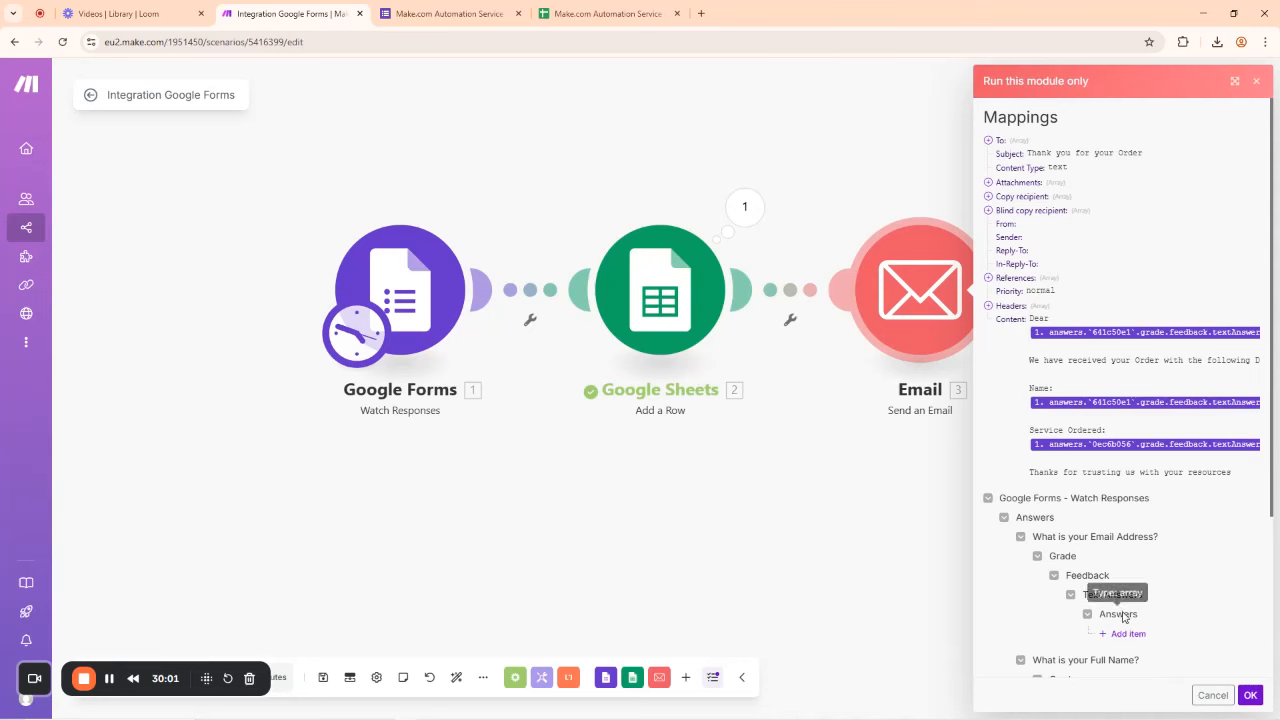
scroll(1133, 591, "down", 1)
left_click(1250, 694)
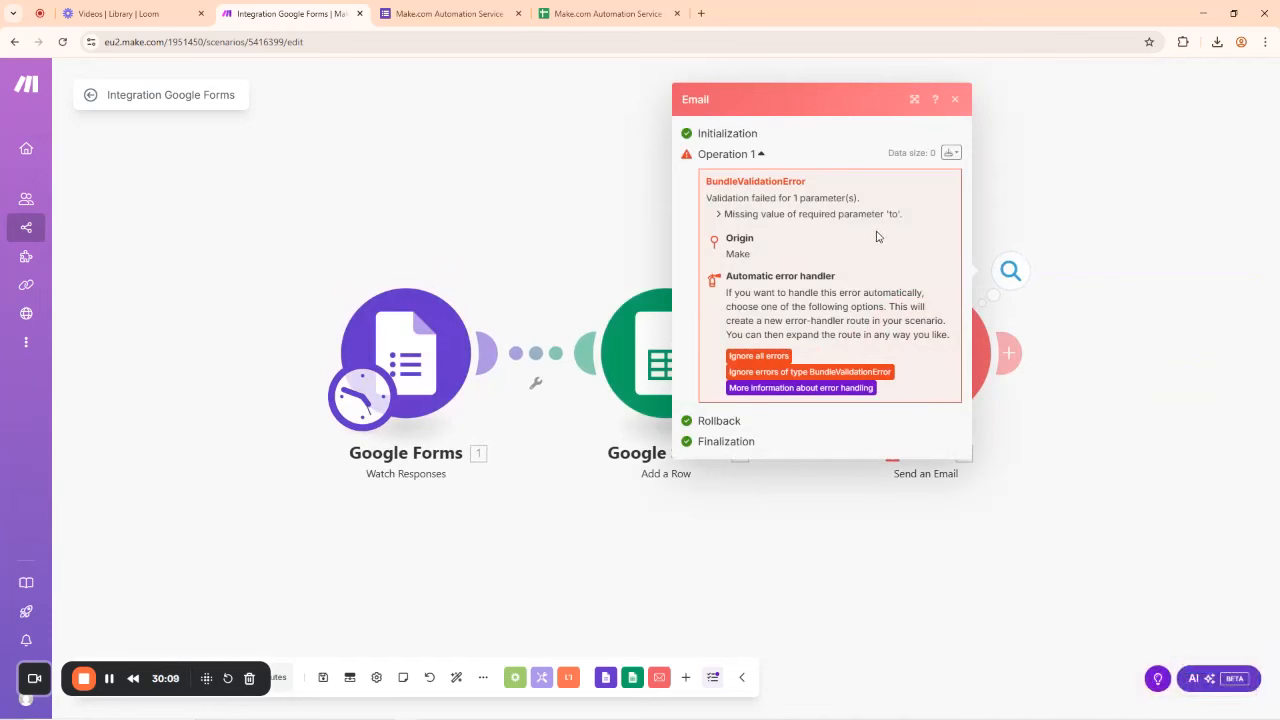
left_click(956, 101)
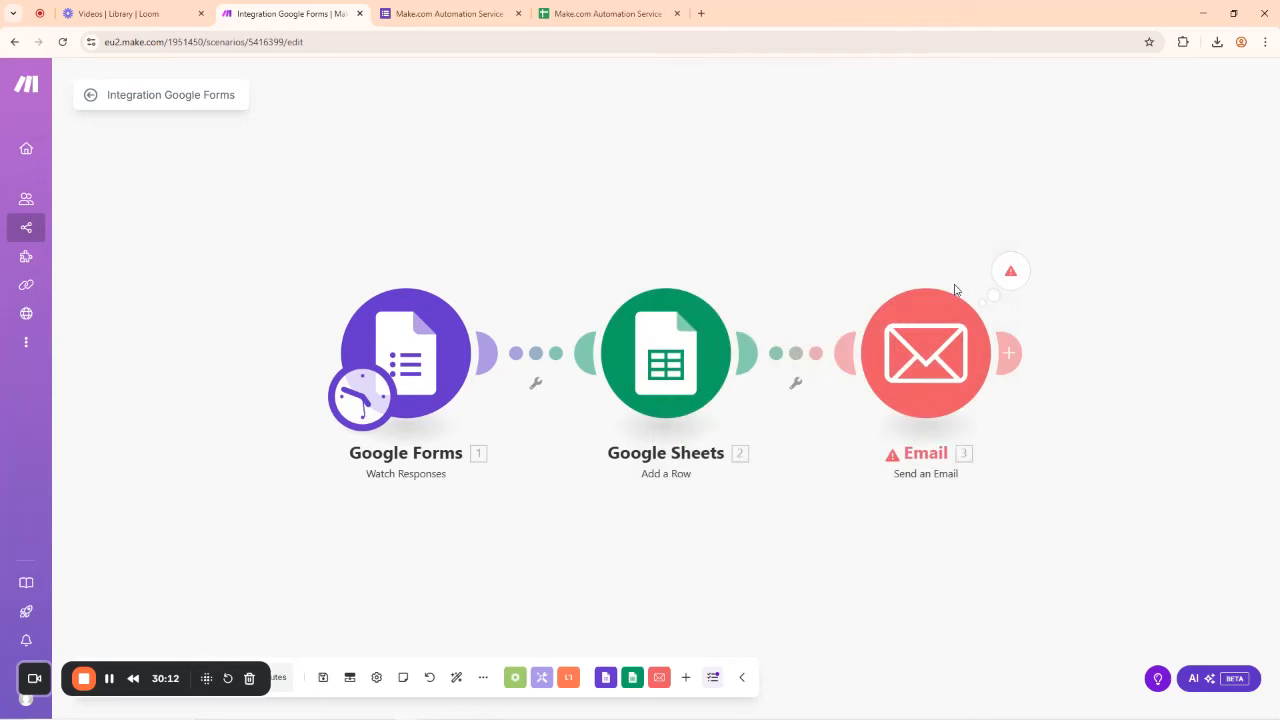
left_click(932, 357)
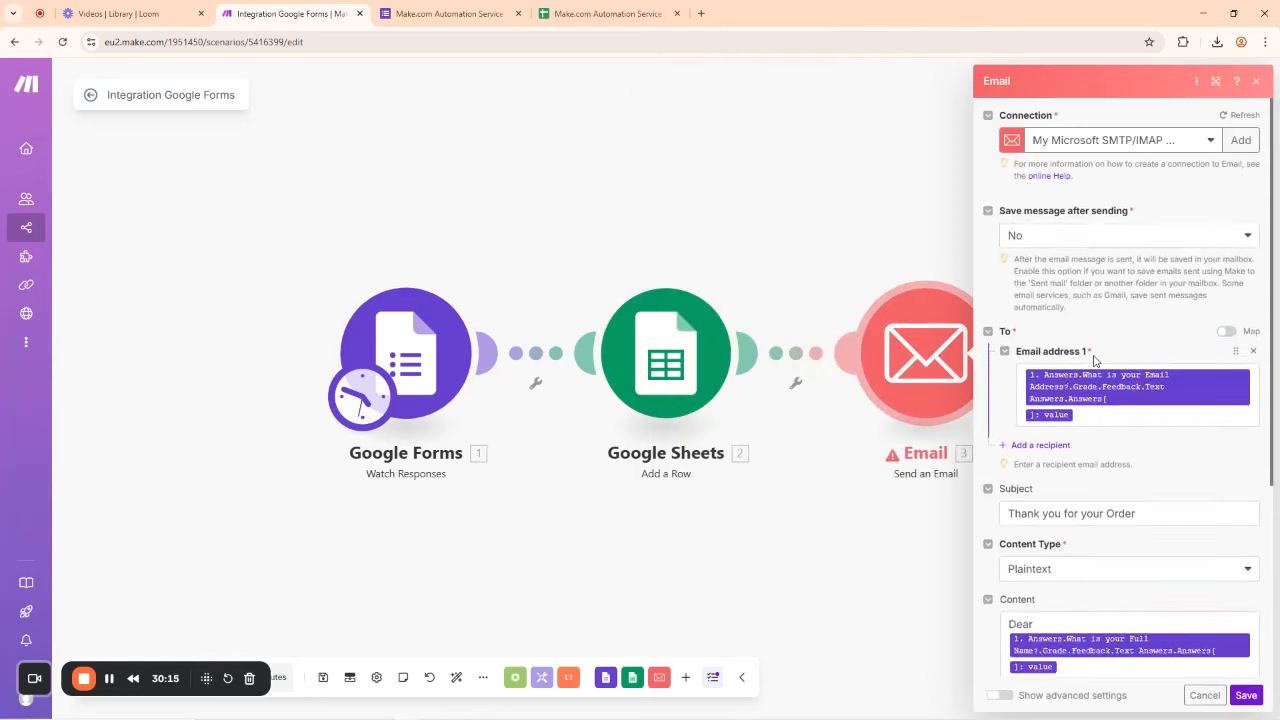
Step: Replace Email address 1's mapping with the form's Respondent Email and save the module
left_click(1080, 405)
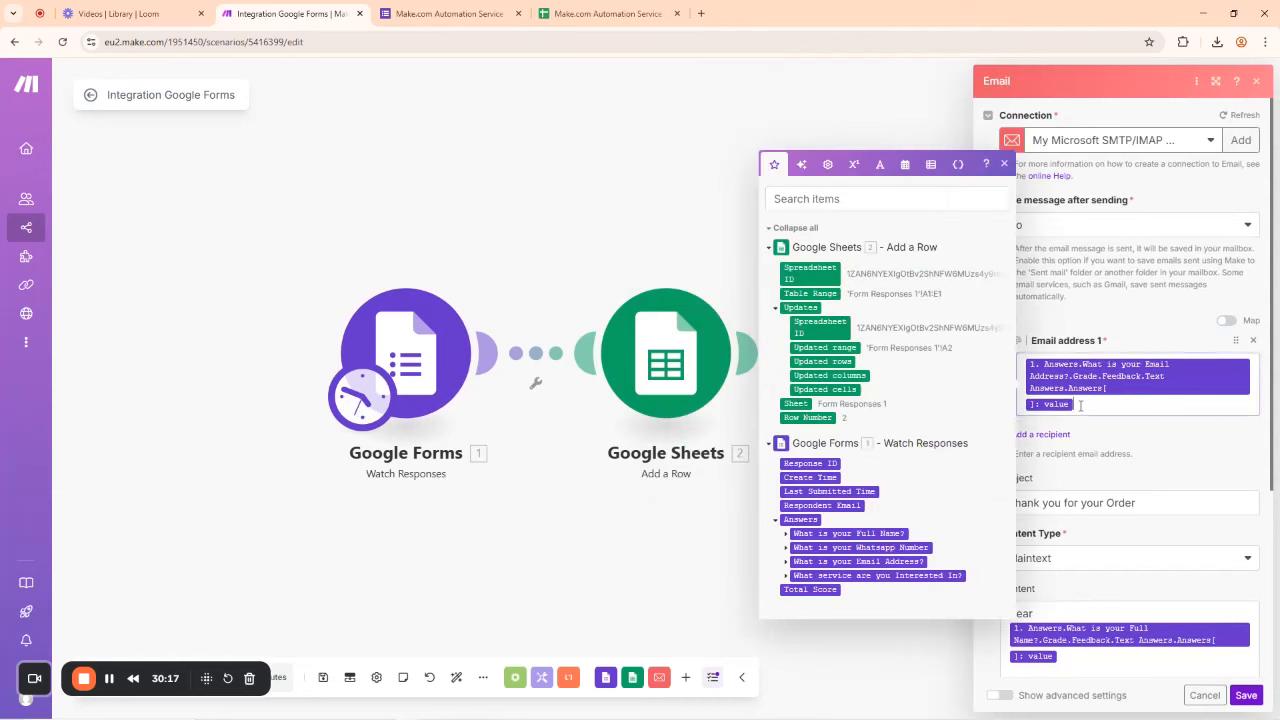
key("BackSpace")
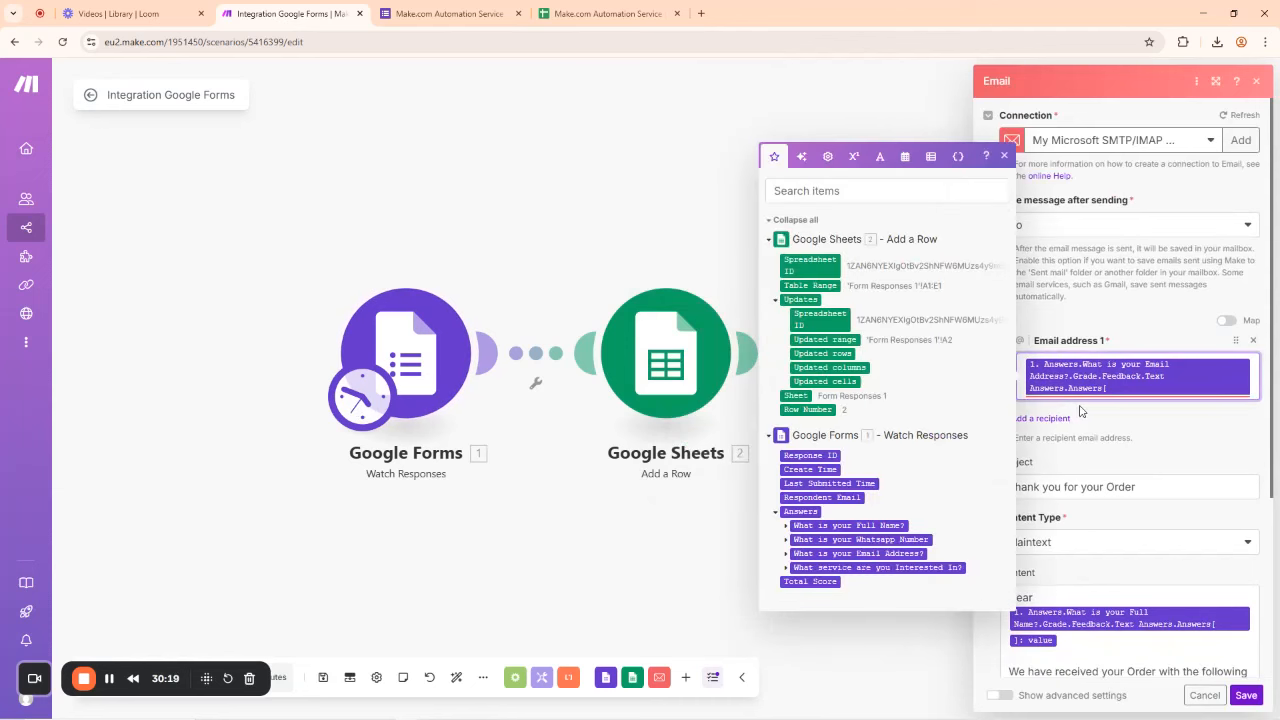
key("BackSpace")
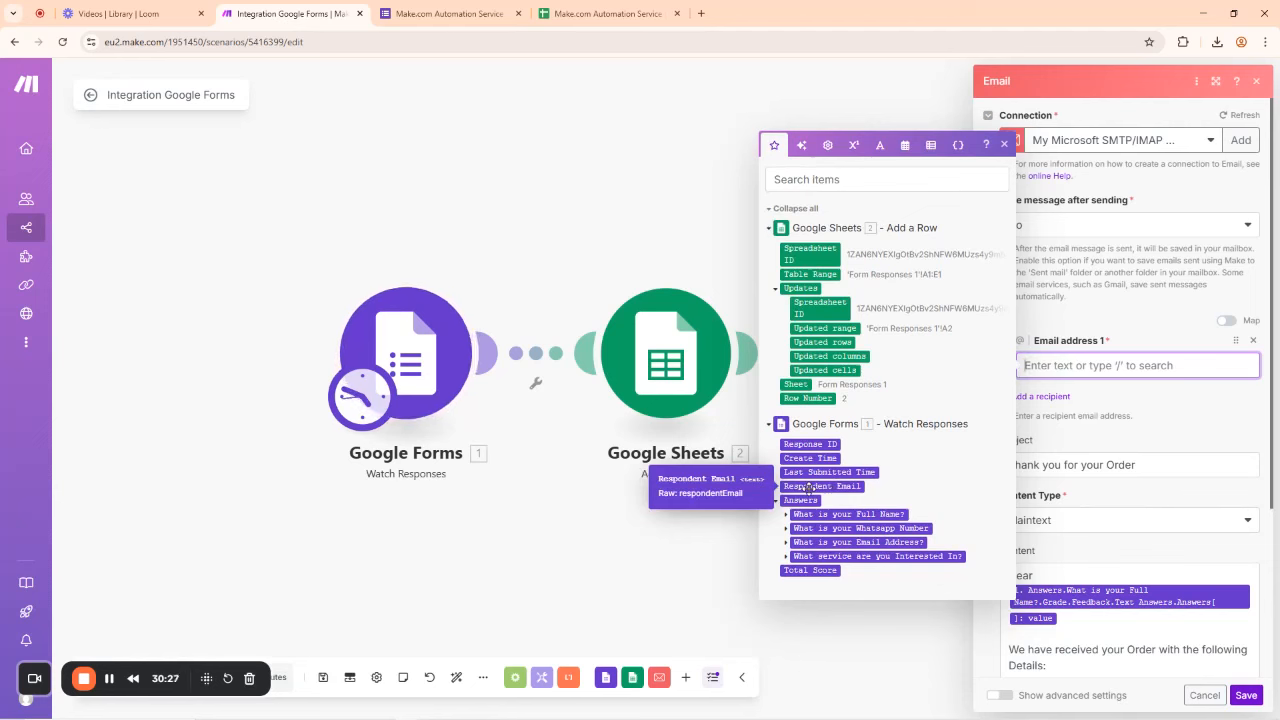
left_click(808, 486)
left_click(1066, 309)
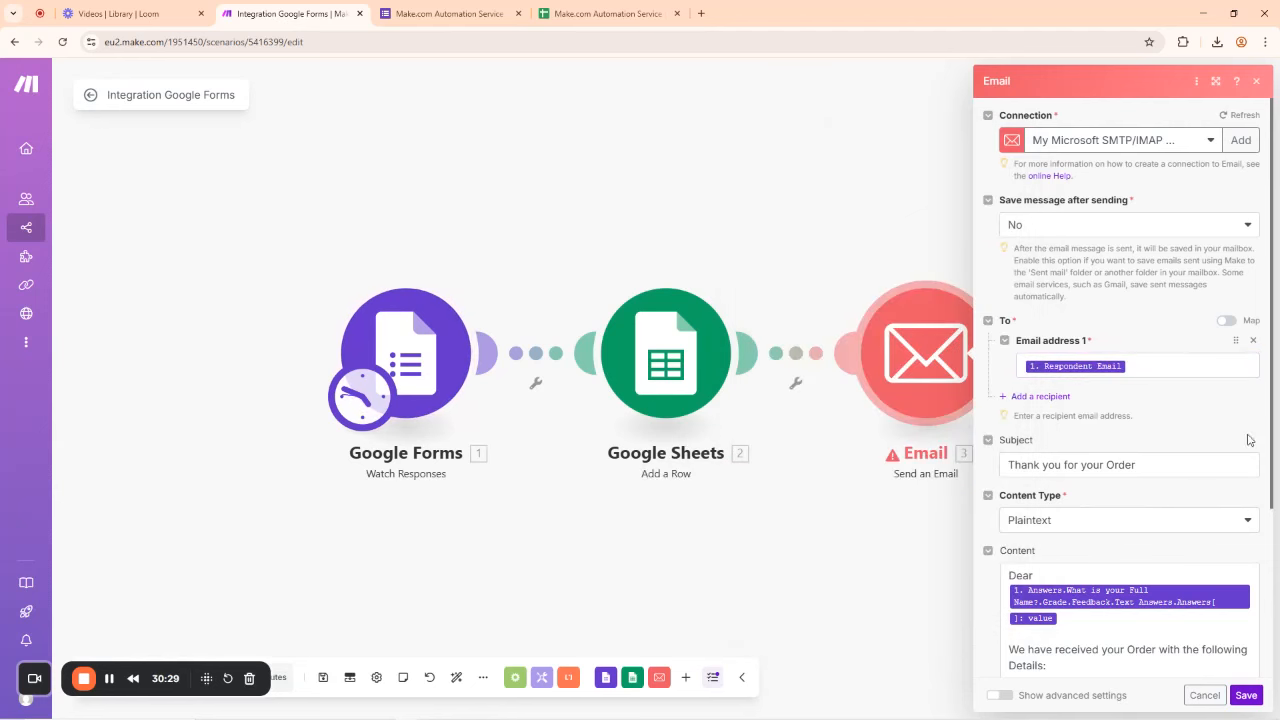
left_click(1248, 700)
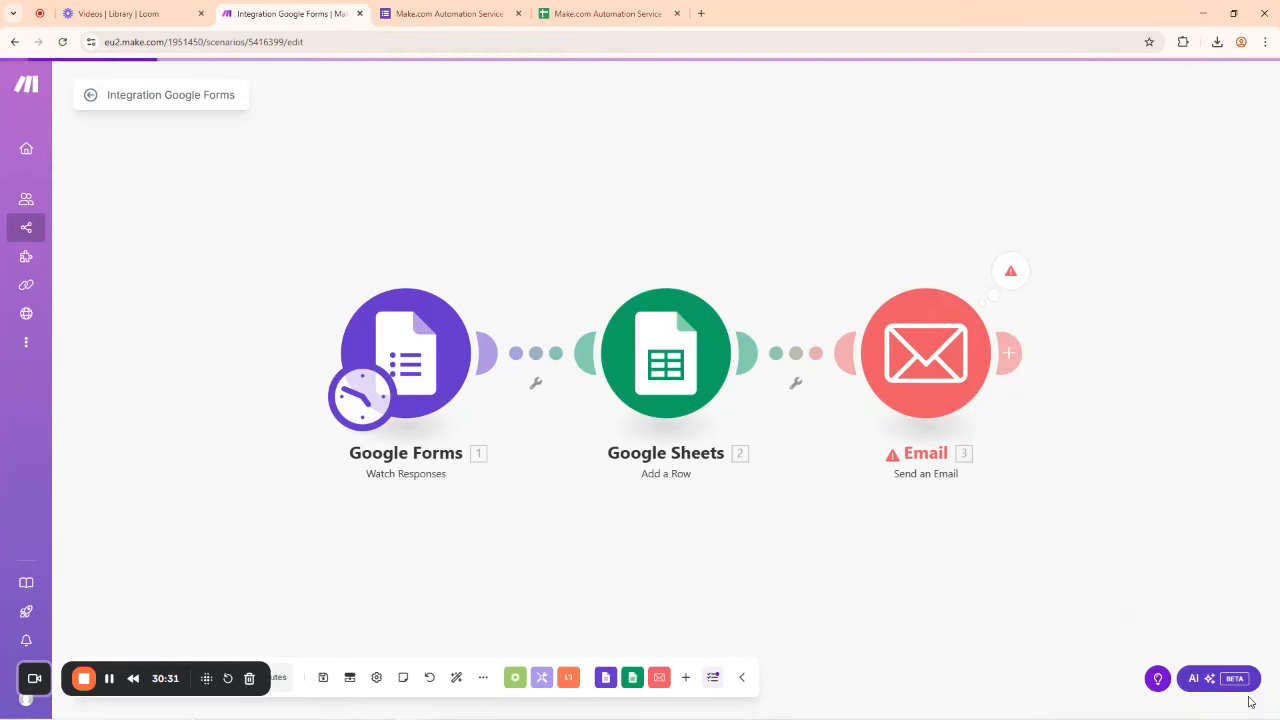
Step: Run the Email module alone again; it fails with a missing 'to' BundleValidationError
right_click(940, 356)
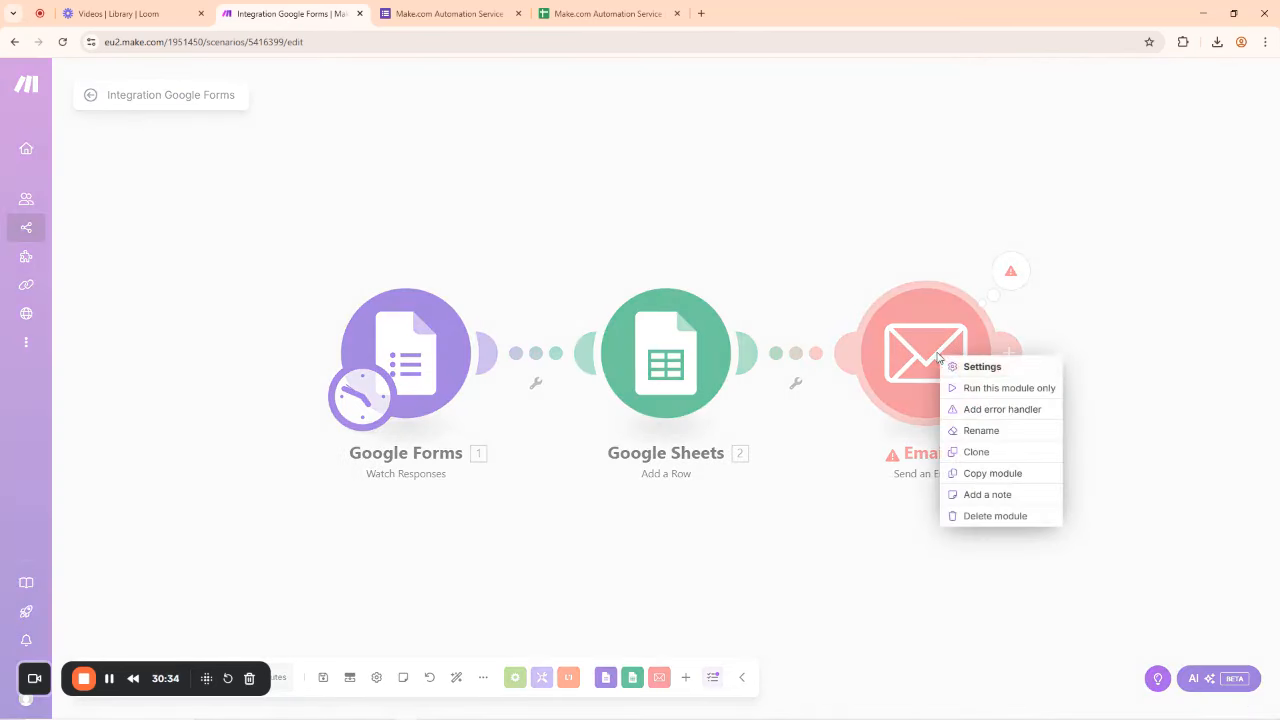
left_click(985, 389)
left_click(1248, 696)
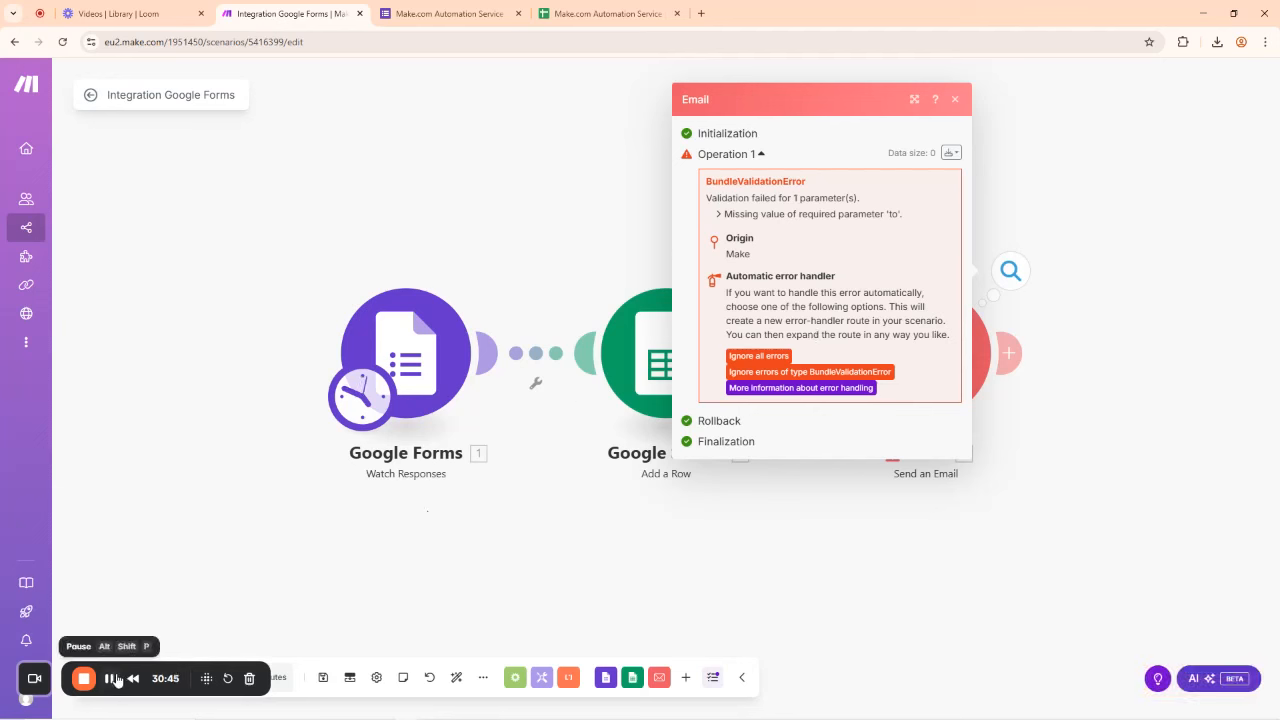
Step: Dismiss the error, save the scenario, and run the whole scenario once
left_click(830, 545)
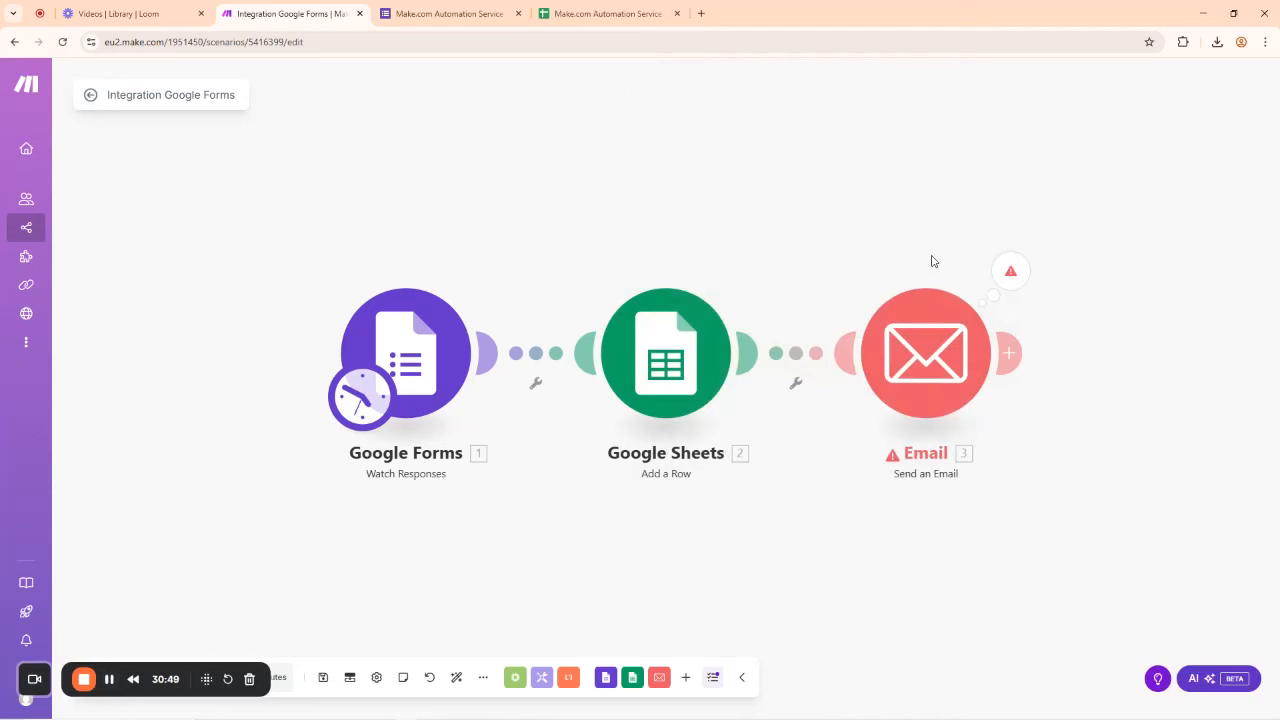
scroll(487, 533, "down", 5)
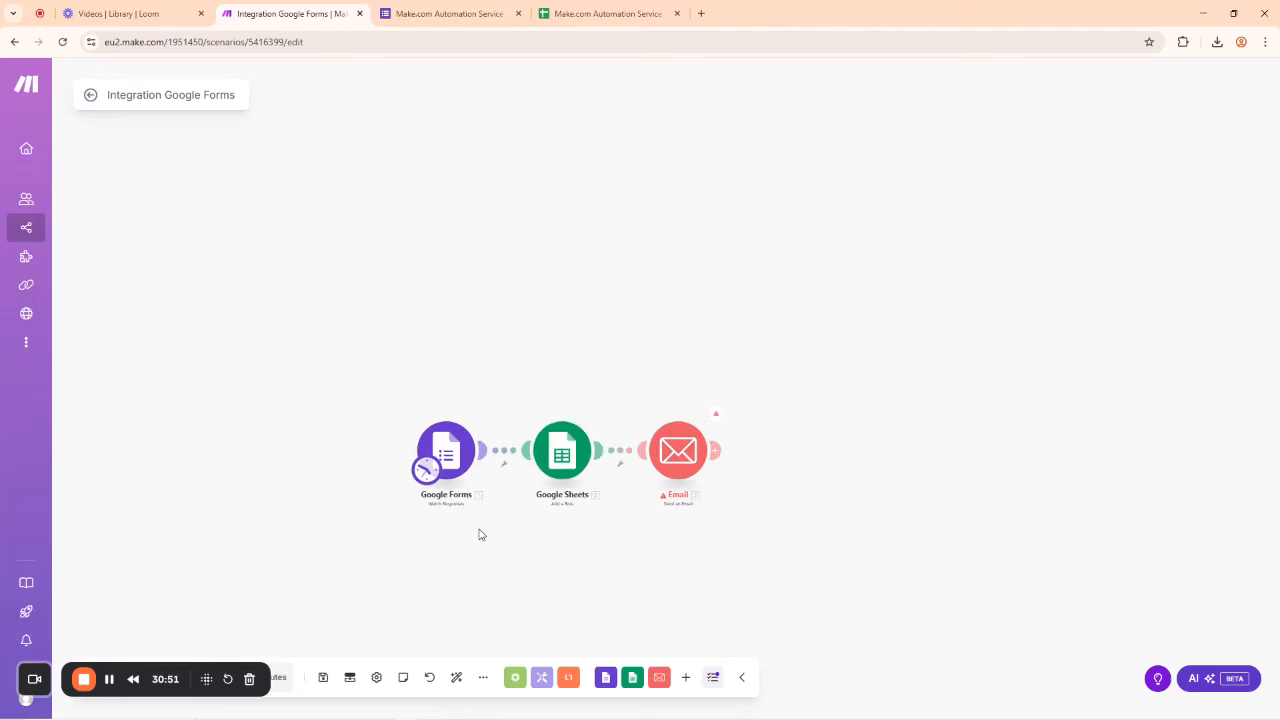
left_click_drag(563, 380, 563, 191)
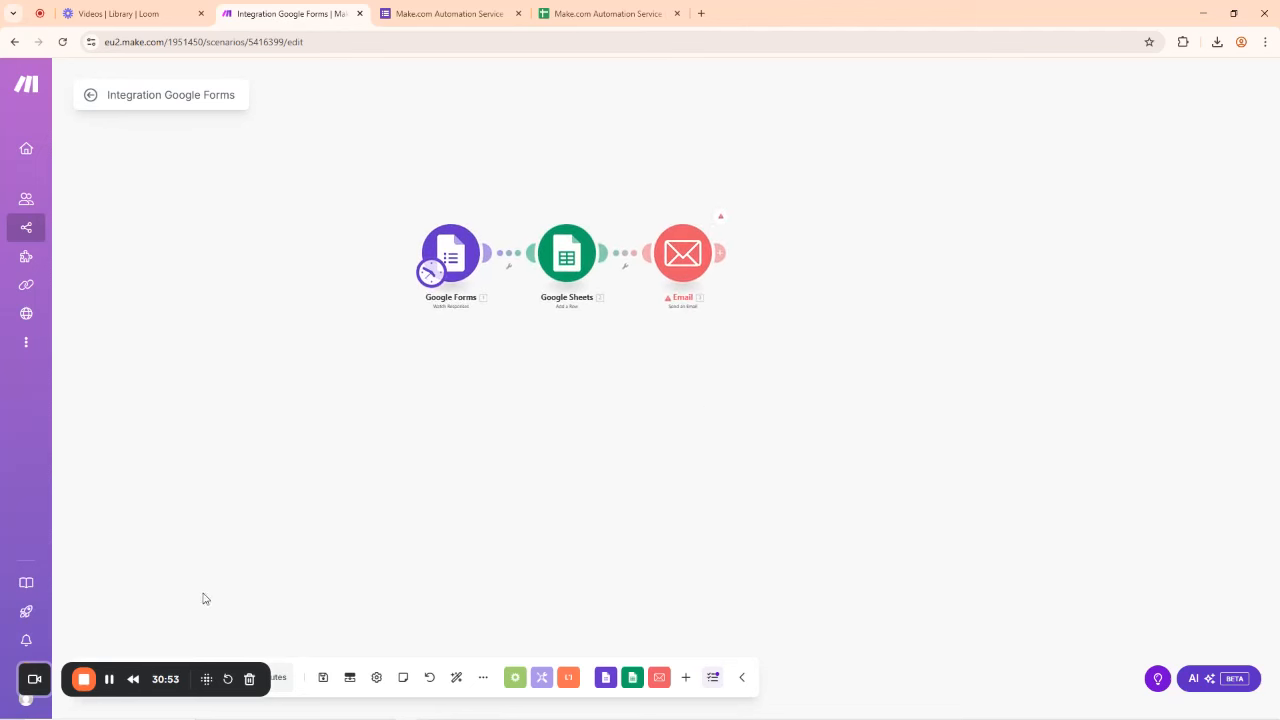
left_click_drag(144, 677, 975, 606)
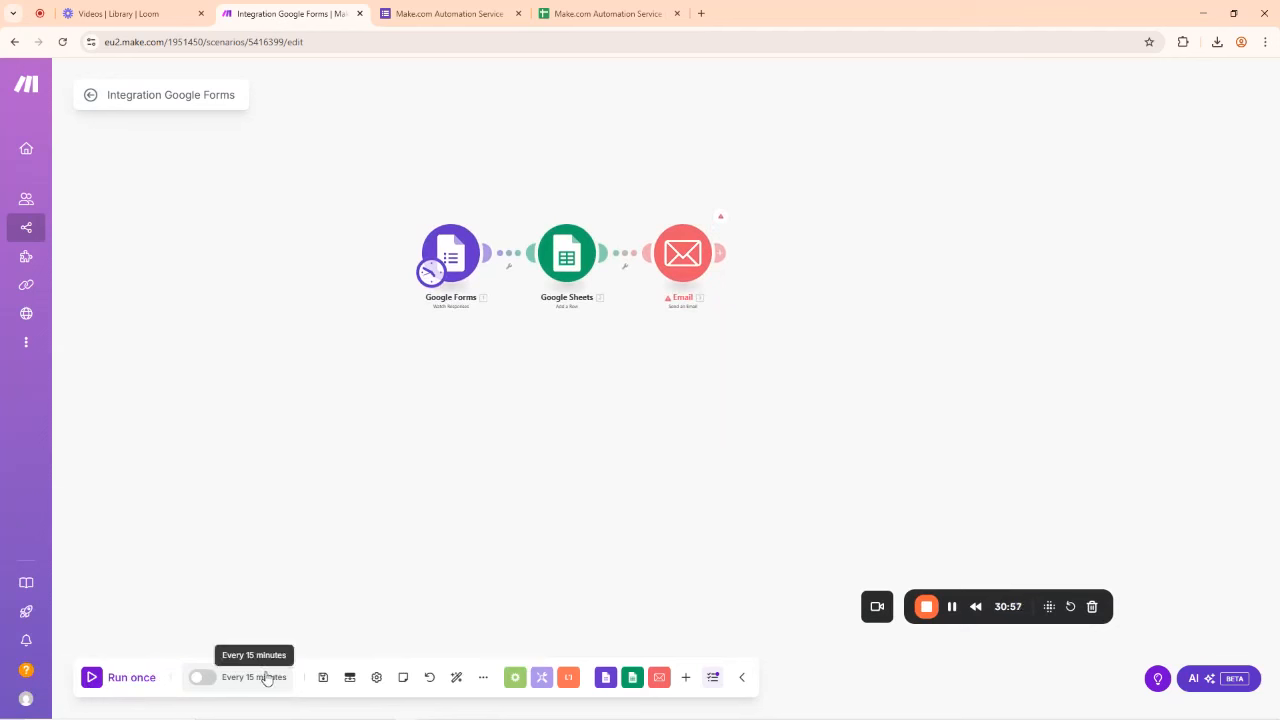
left_click(323, 680)
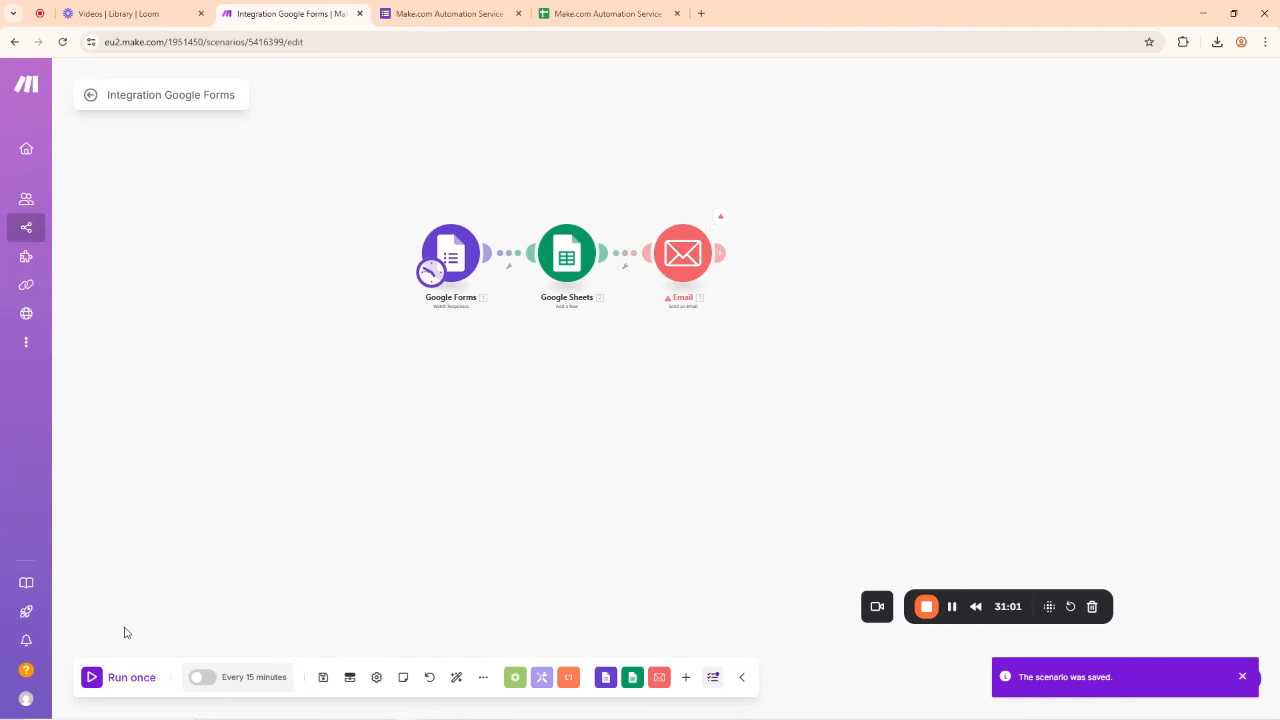
left_click(95, 677)
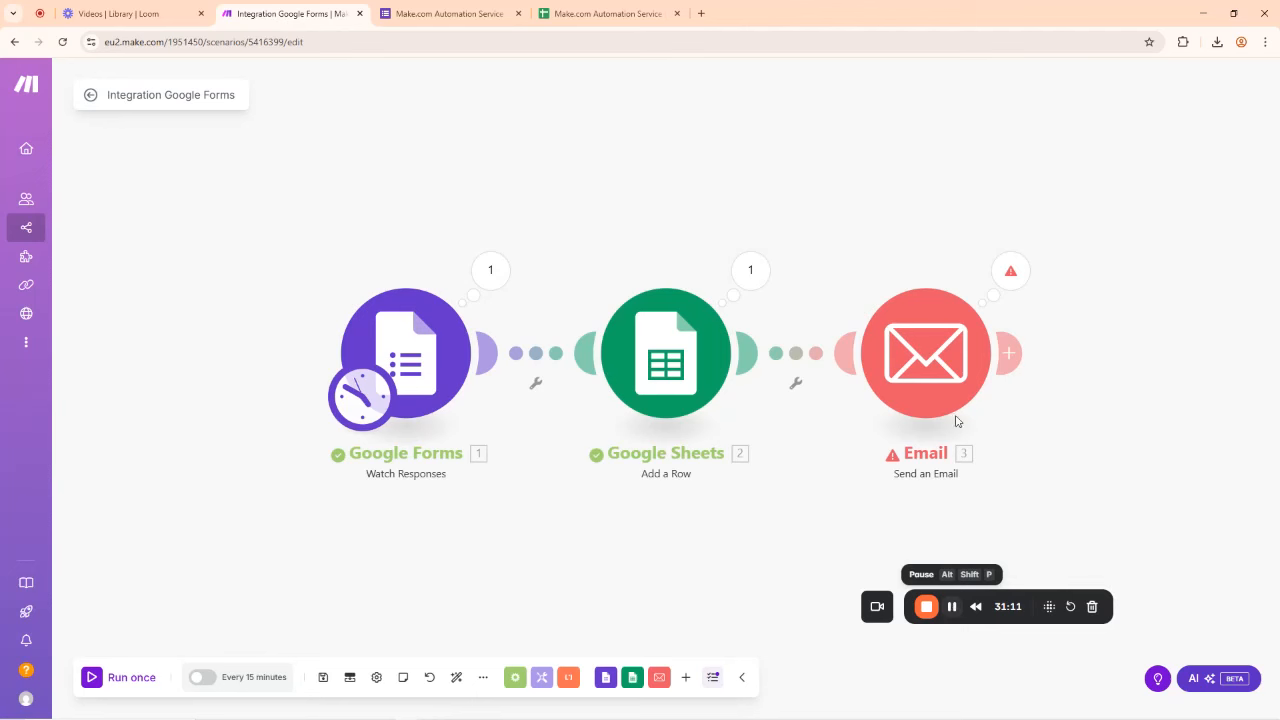
left_click(946, 360)
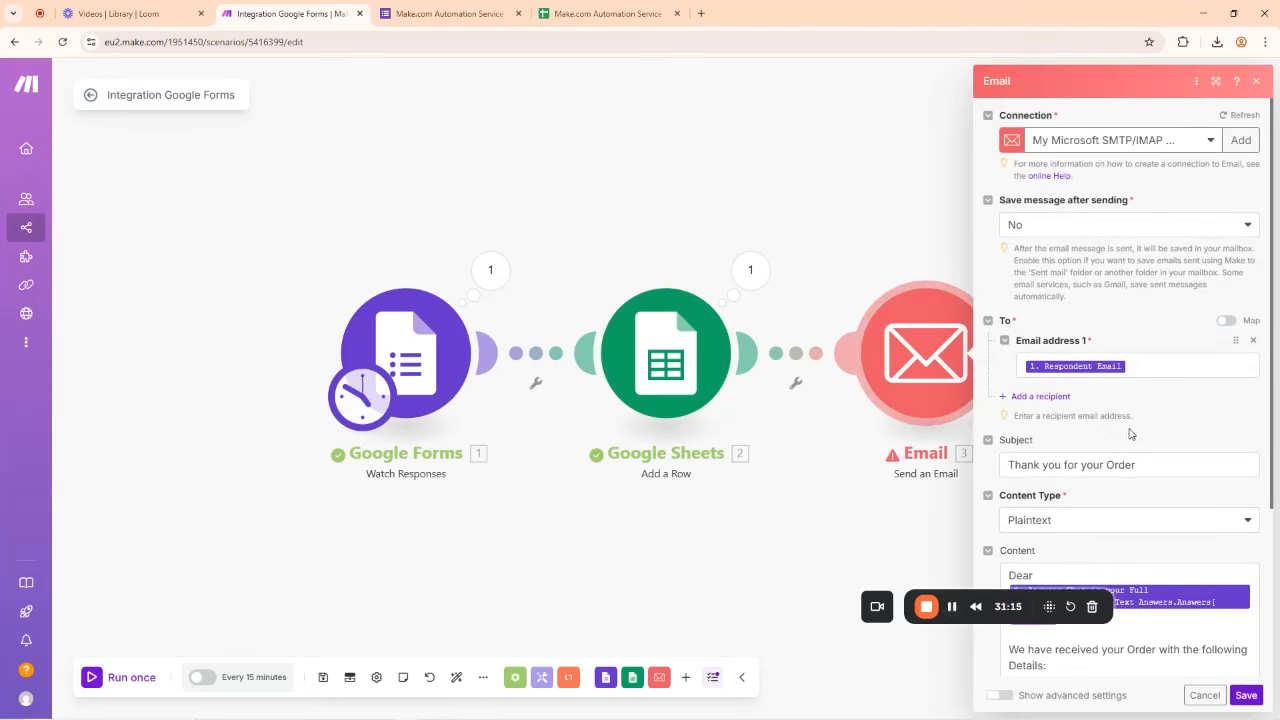
scroll(1125, 440, "down", 3)
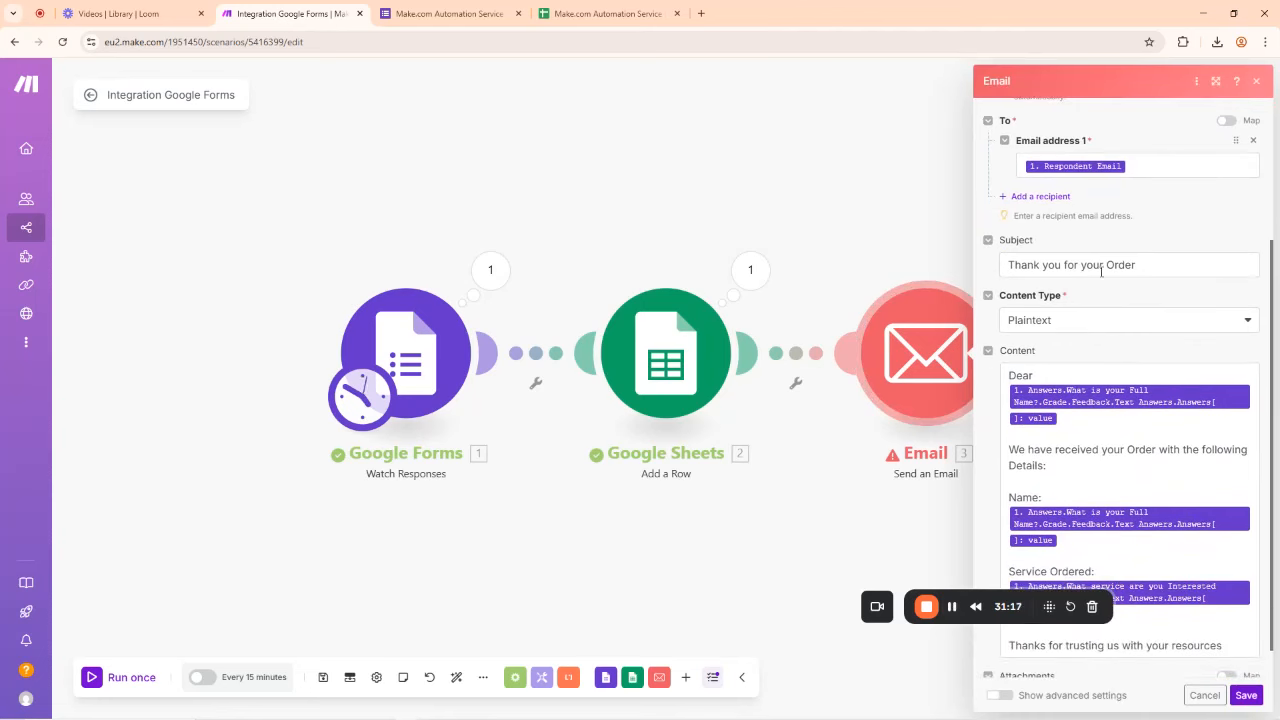
scroll(1117, 476, "down", 1)
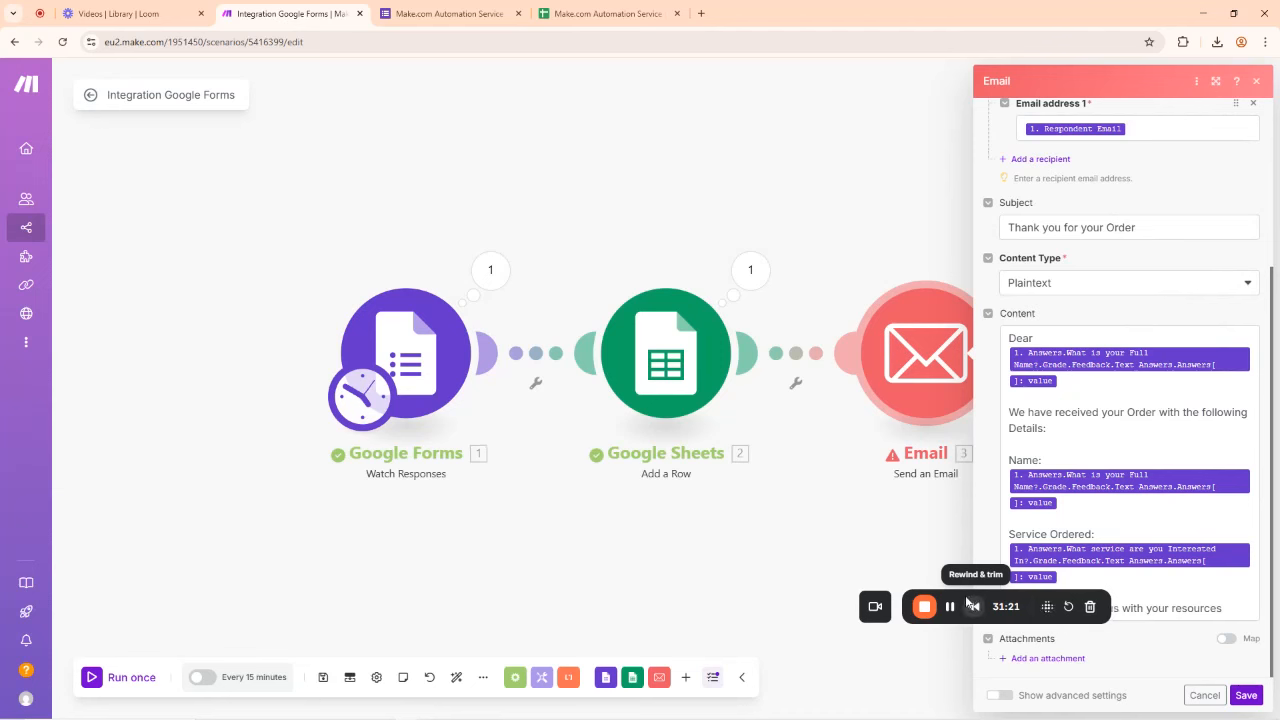
left_click_drag(966, 600, 186, 616)
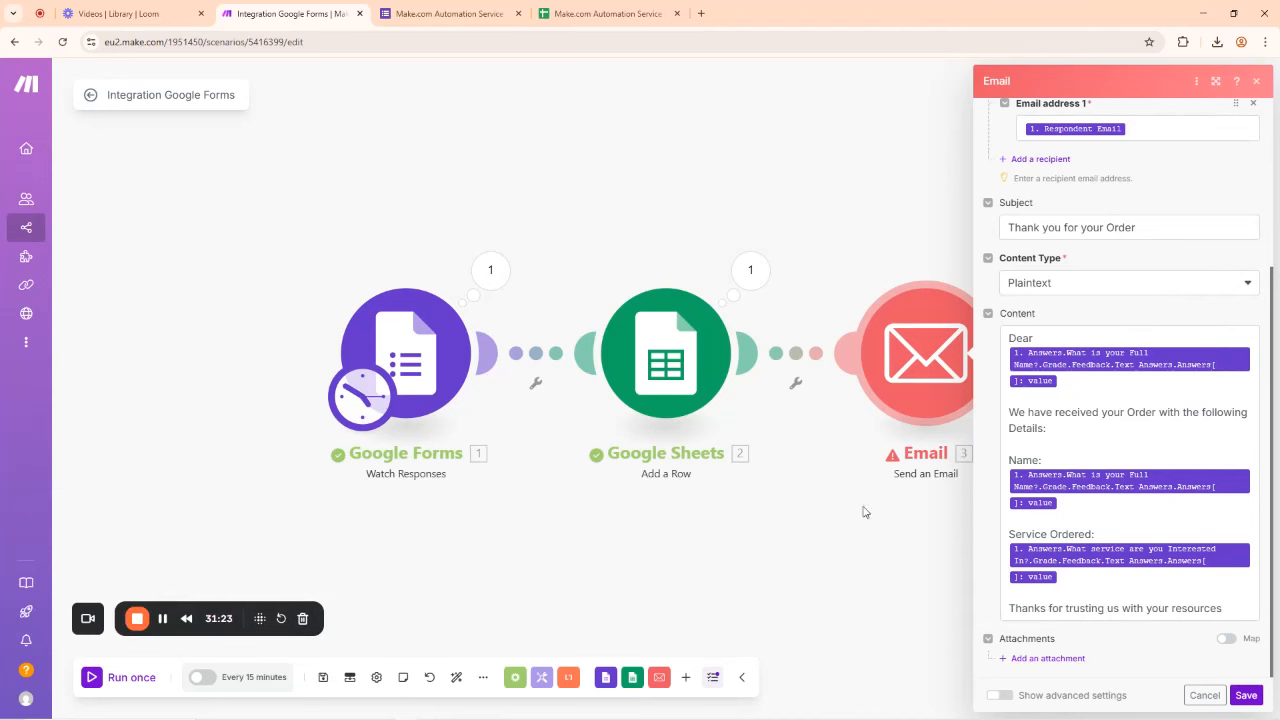
left_click(881, 573)
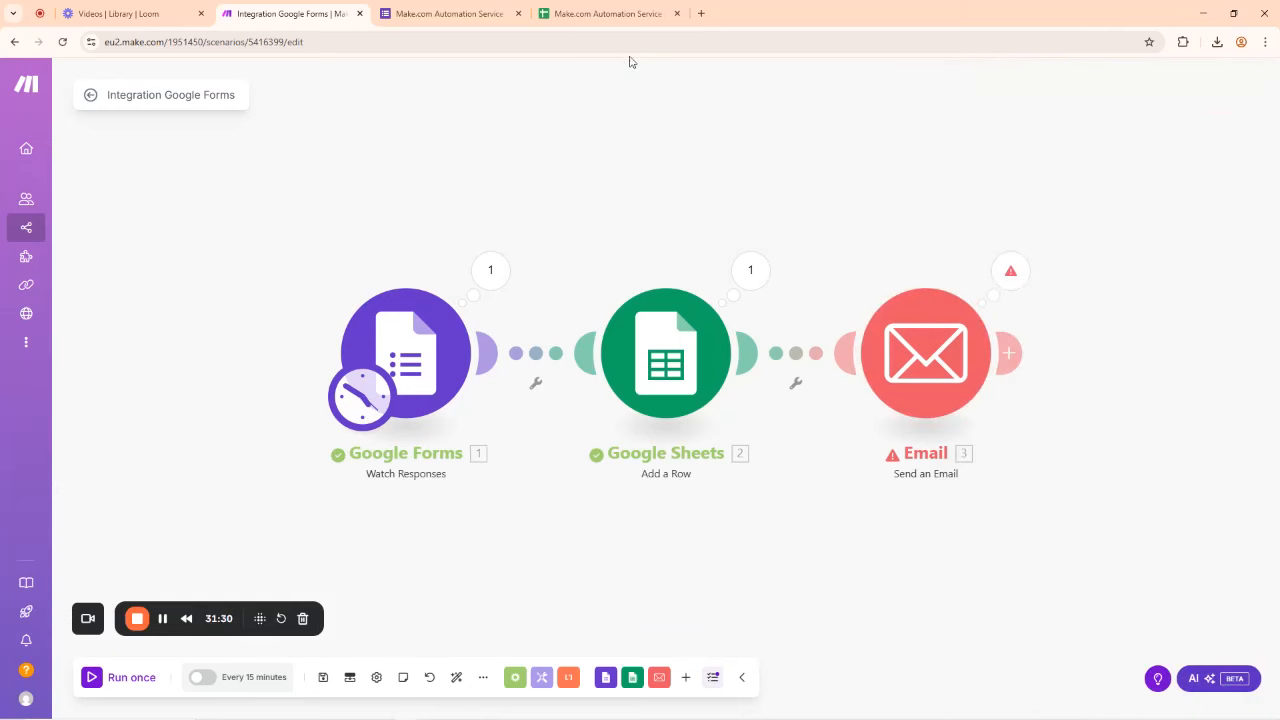
Step: Look over the responses spreadsheet and form responses page, then minimize that window
left_click(605, 14)
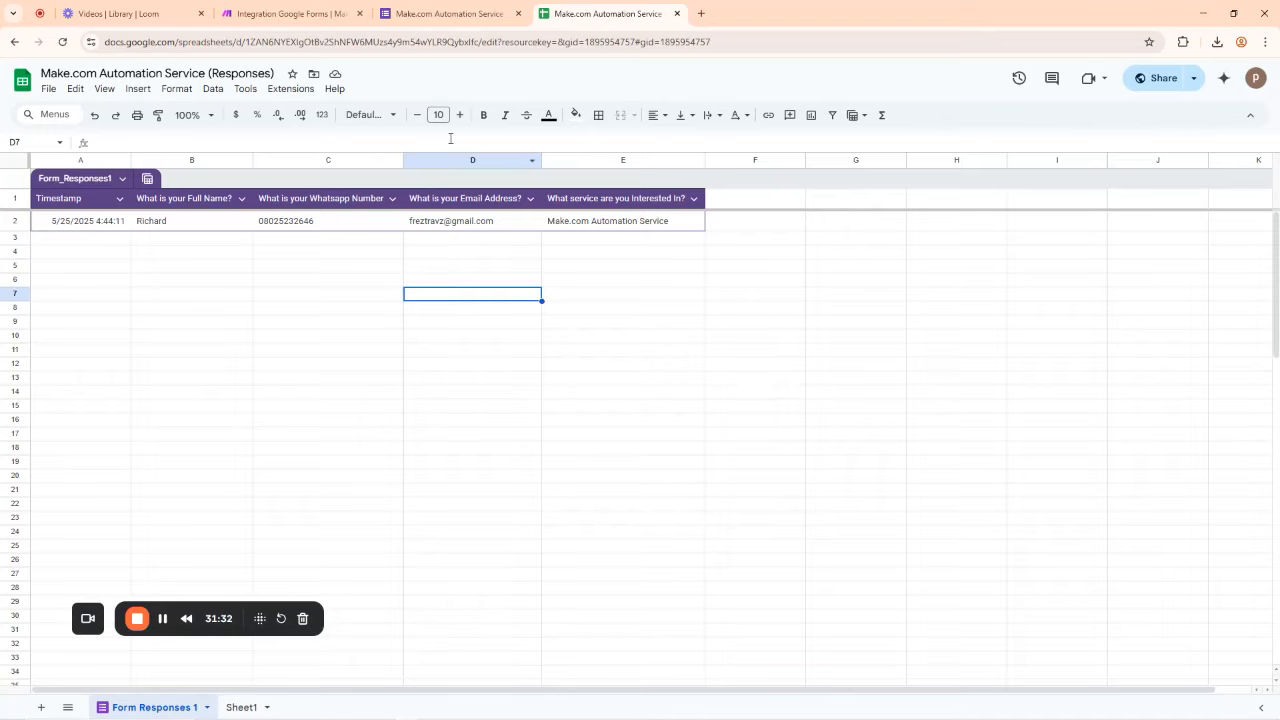
left_click(445, 13)
left_click(701, 13)
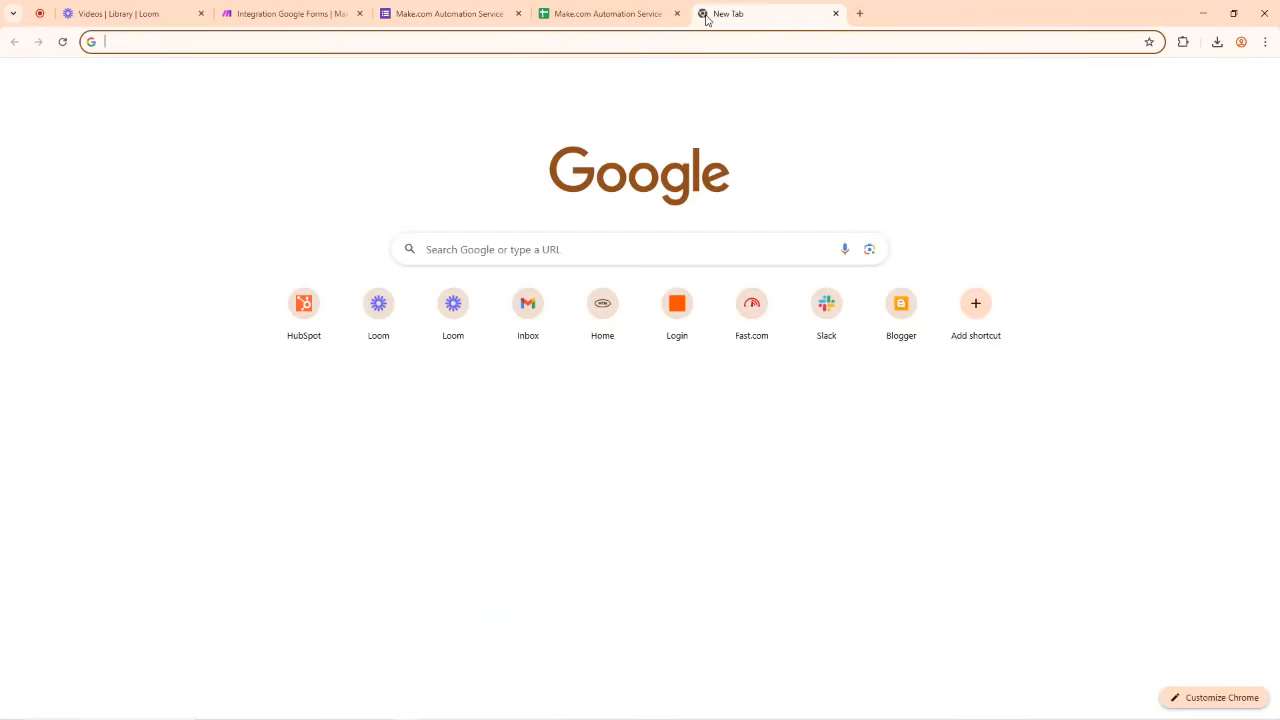
left_click(474, 13)
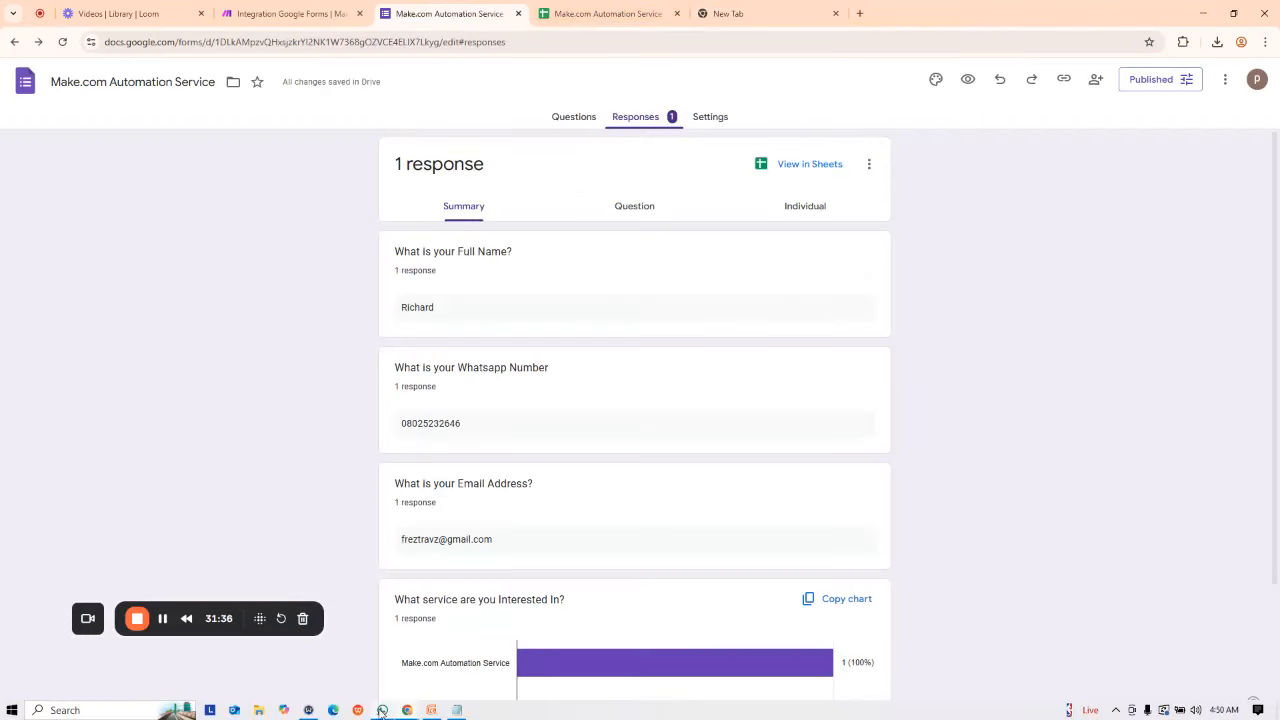
left_click(1203, 13)
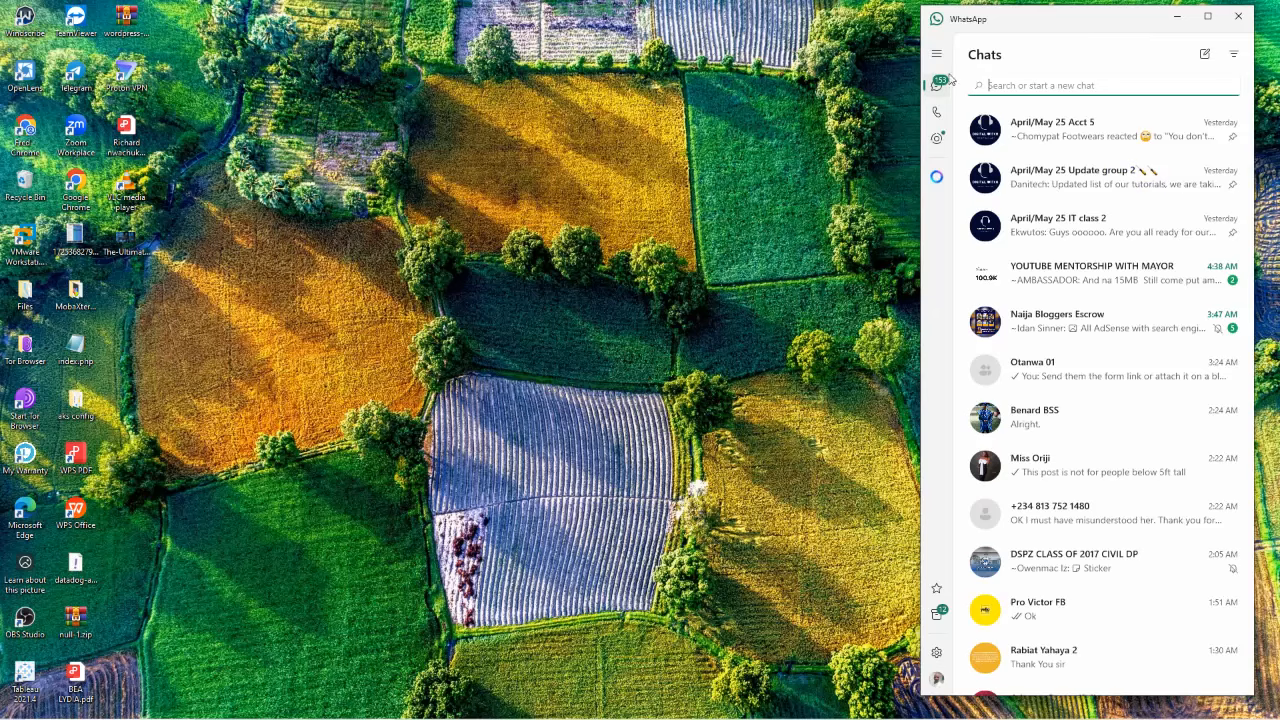
Step: Open Gmail in the other Chrome profile's window, maximized
double_click(25, 135)
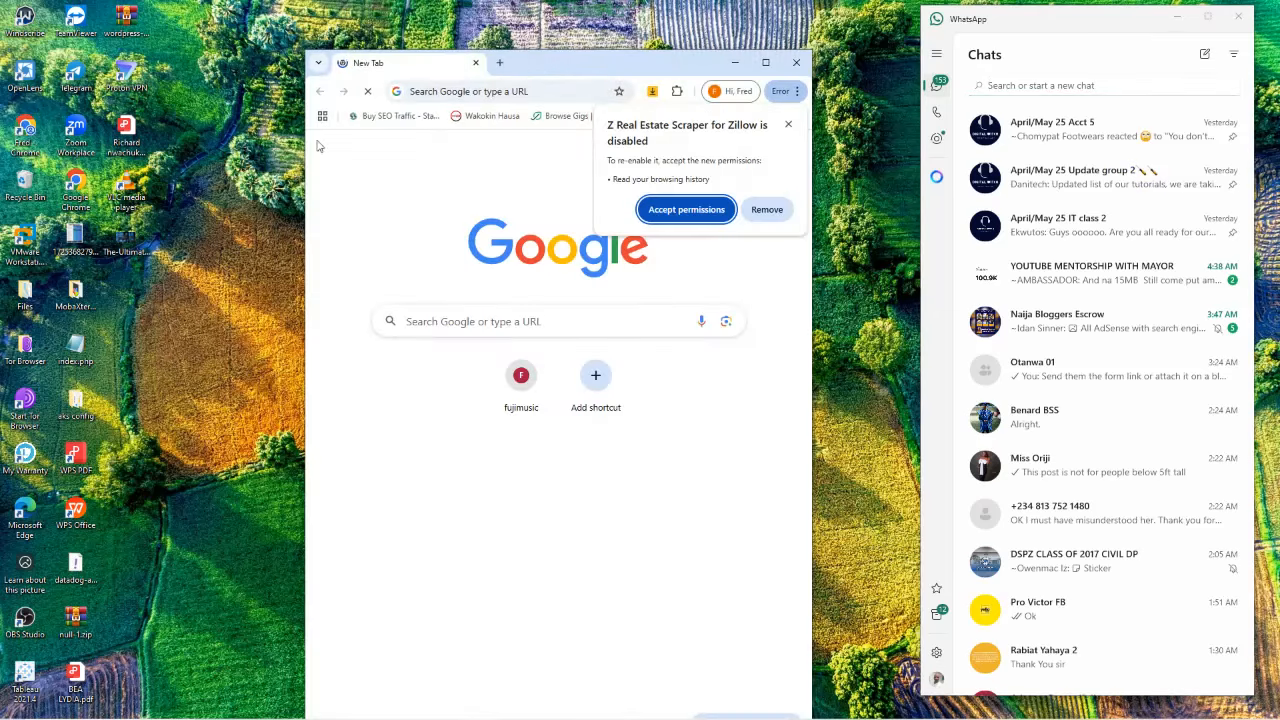
left_click(444, 92)
type("gm")
key("Return")
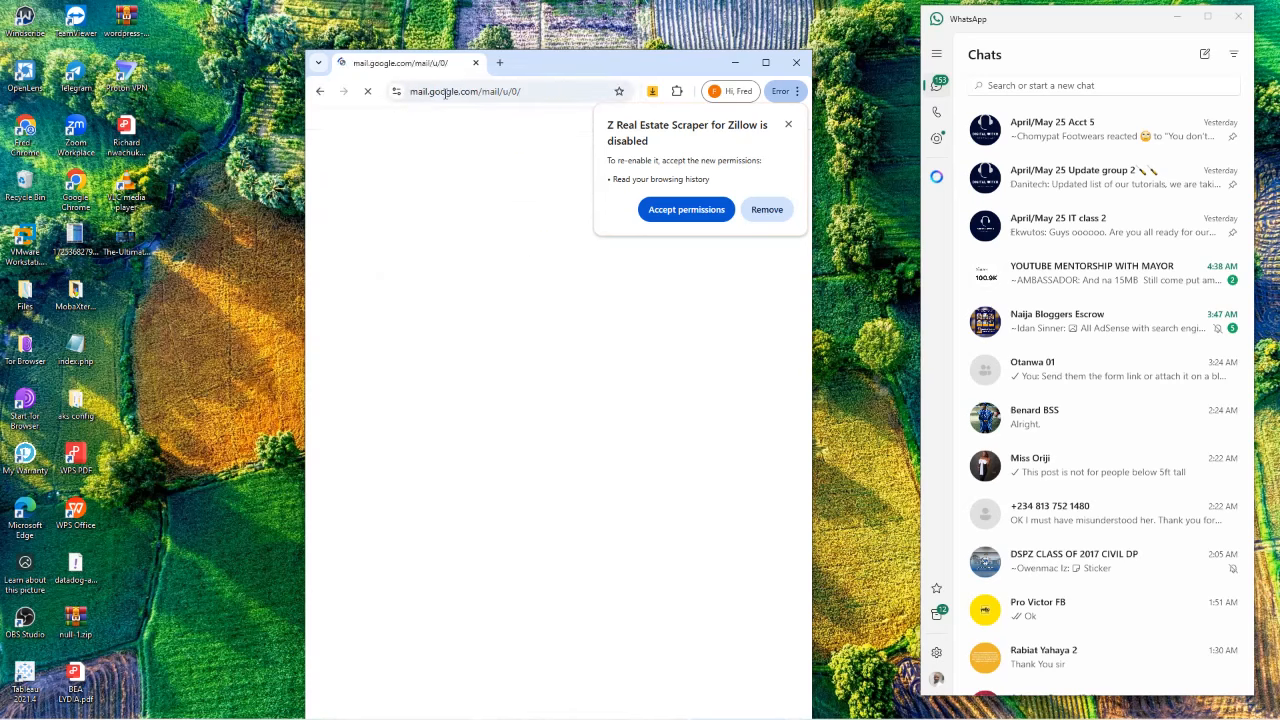
left_click(788, 125)
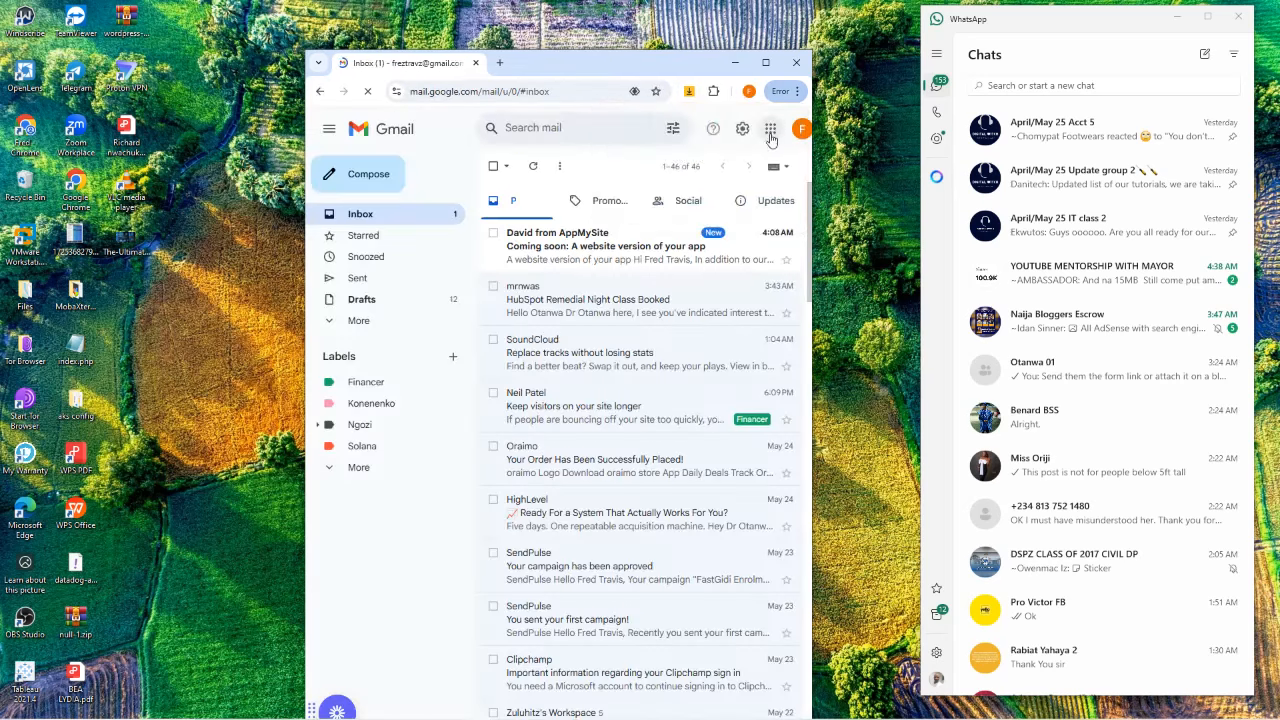
left_click(765, 62)
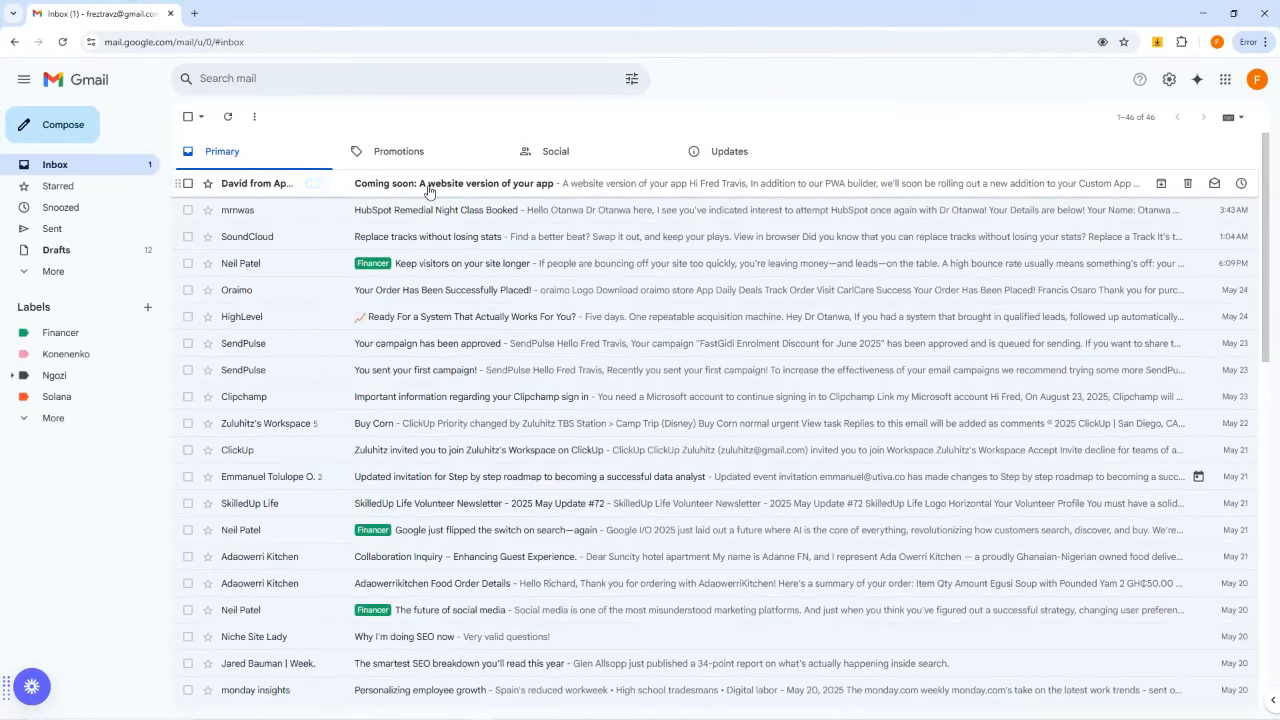
Step: Check Gmail's Updates and Promotions categories, then bring back the form responses window
left_click(60, 272)
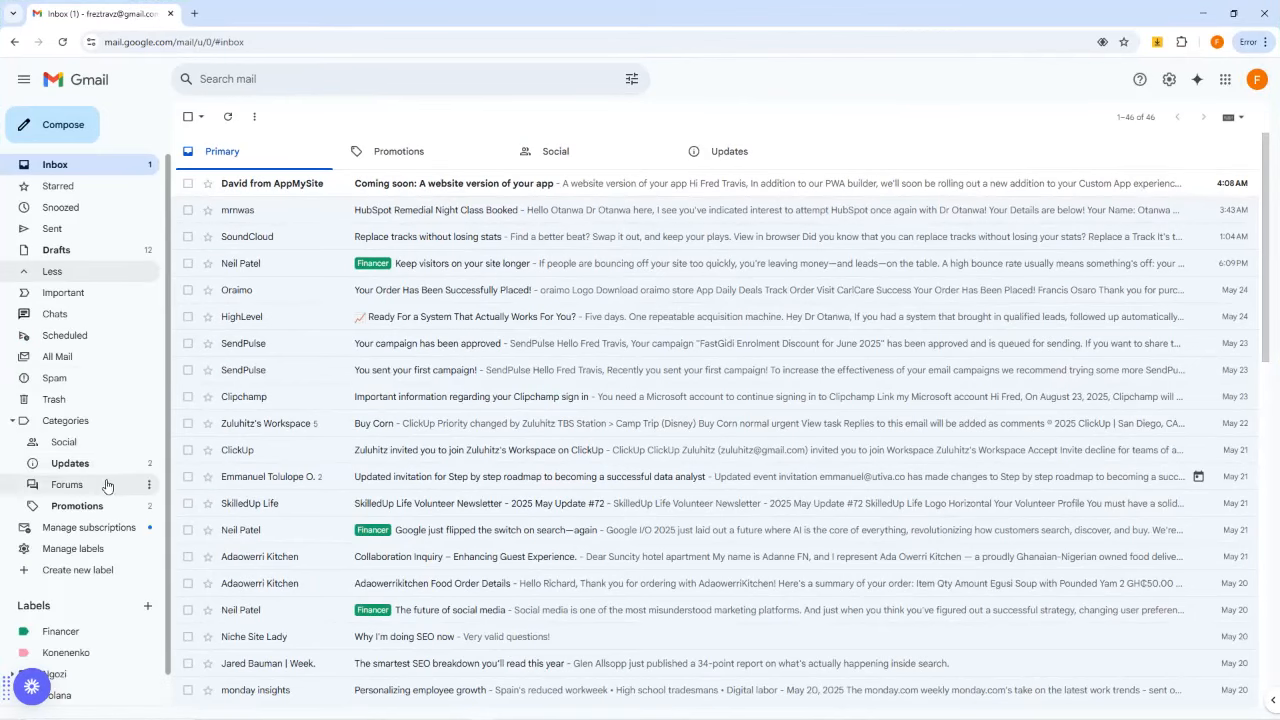
left_click(80, 464)
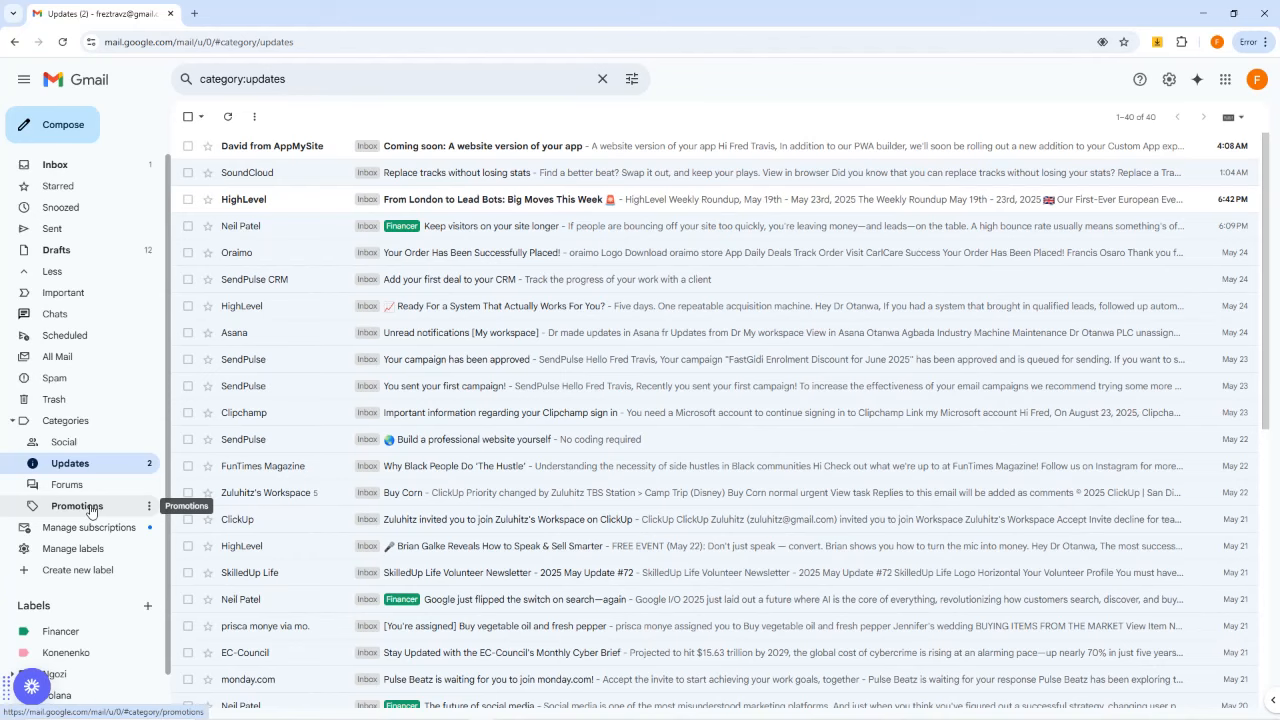
left_click(90, 508)
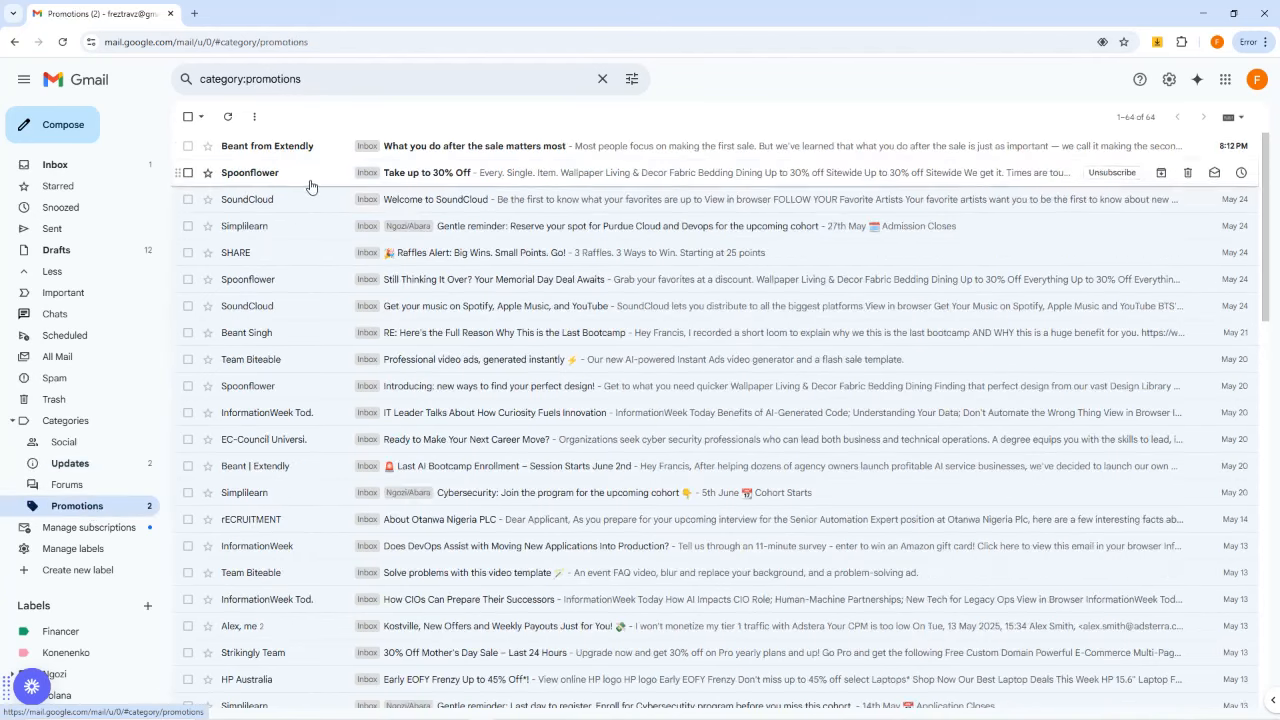
left_click(1203, 14)
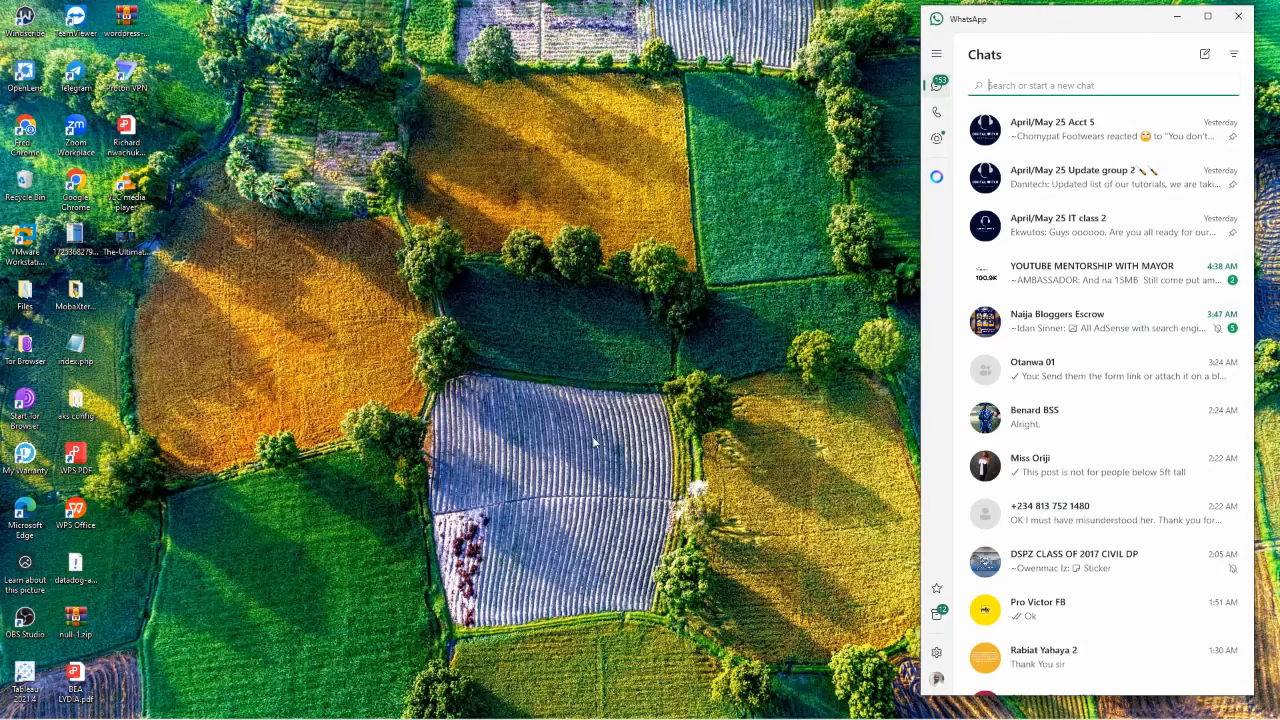
mouse_move(470, 717)
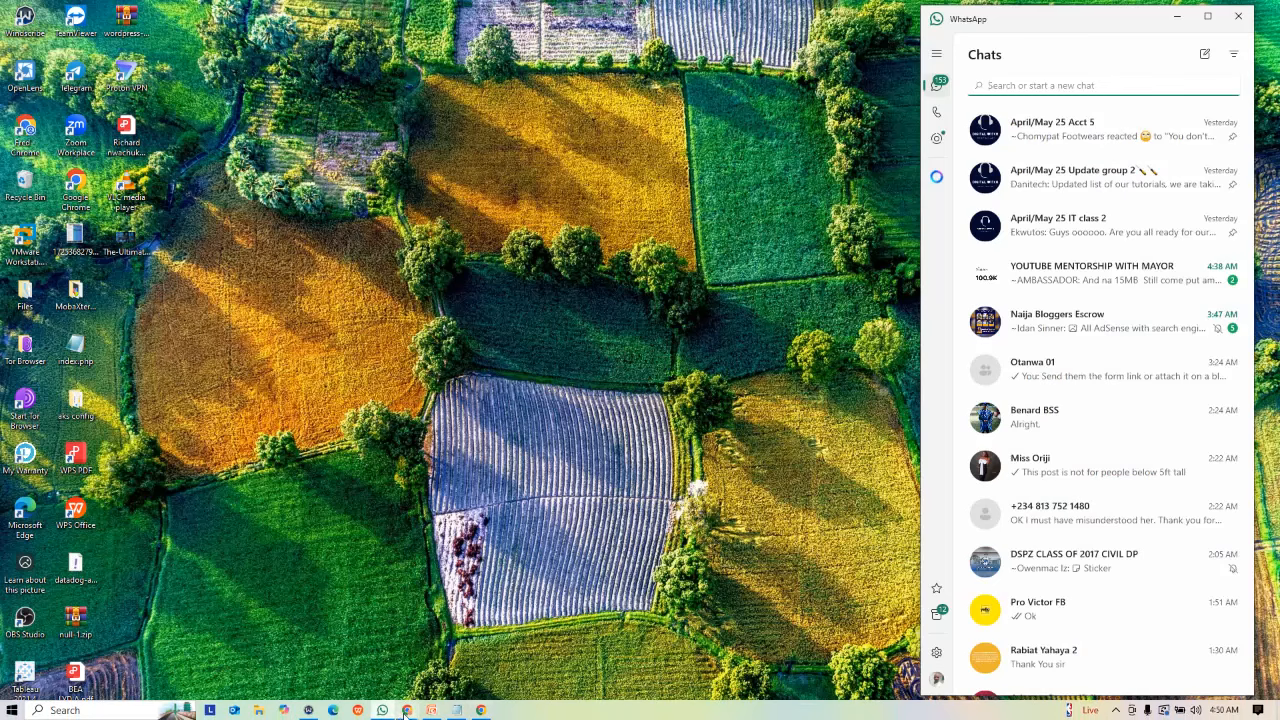
left_click(257, 648)
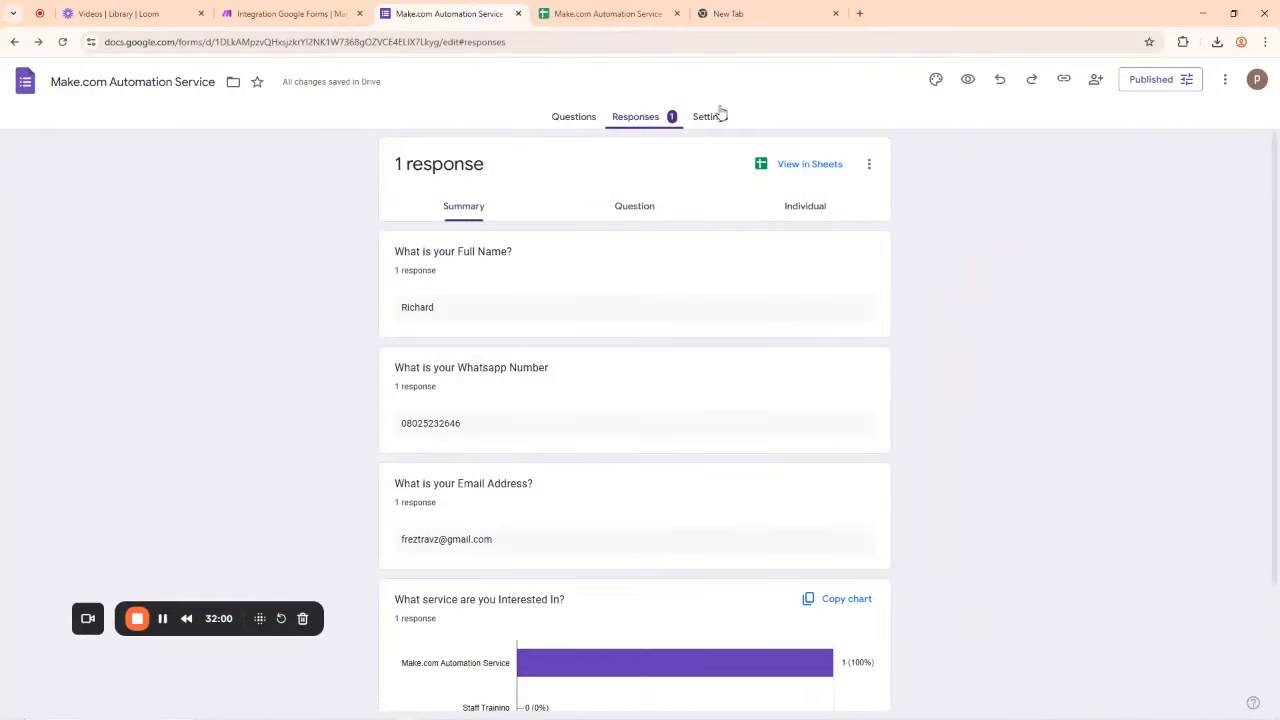
Step: Replace the Respondent Email recipient with a typed test e-mail address and save the Email module
left_click(300, 13)
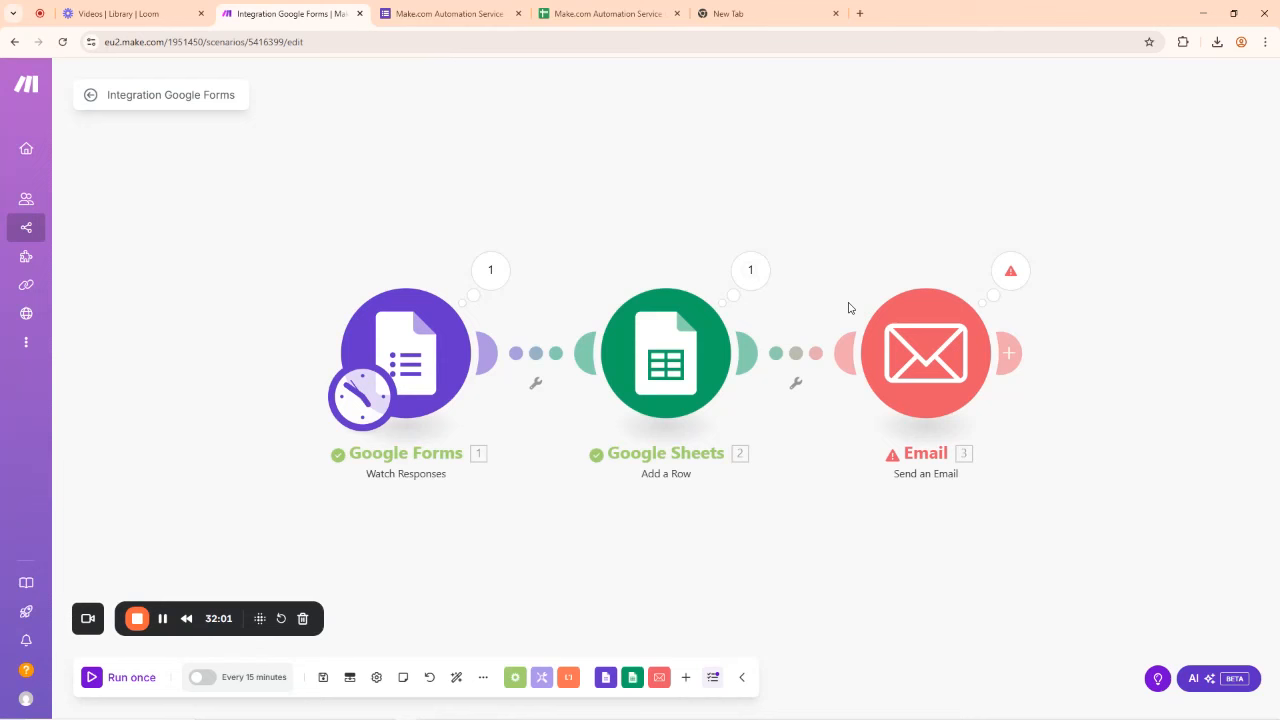
left_click(945, 370)
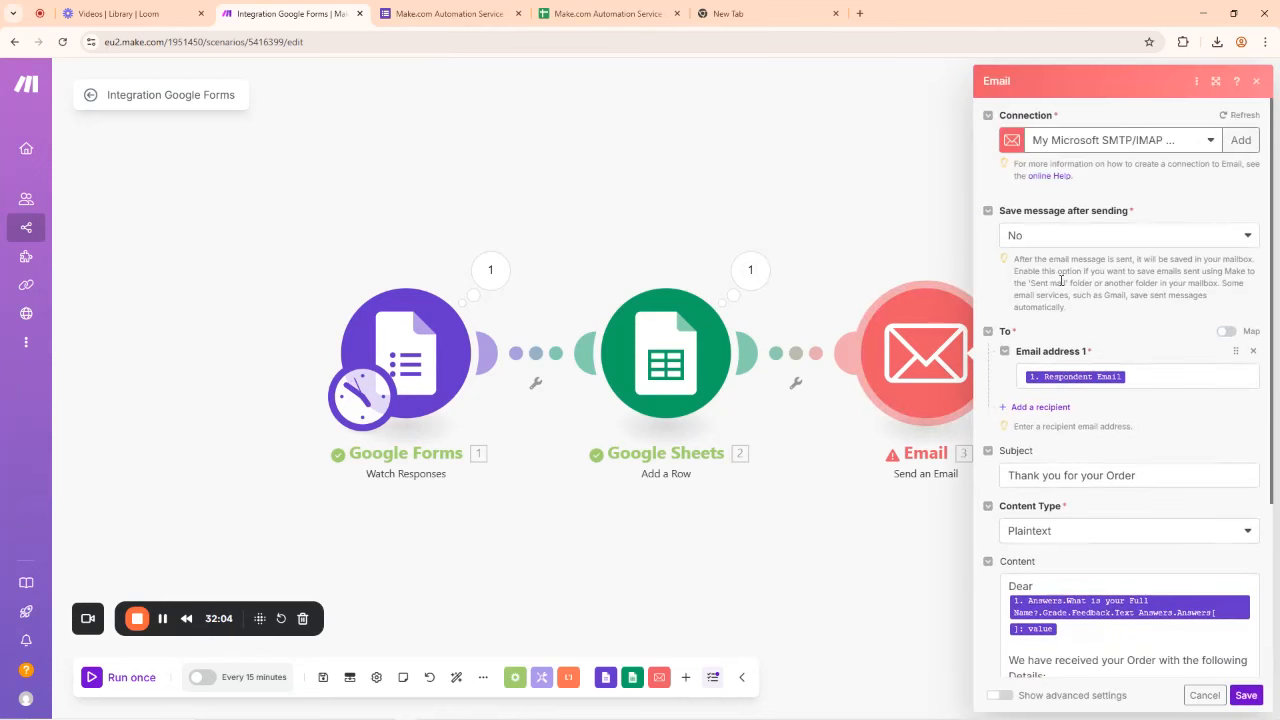
left_click(1152, 367)
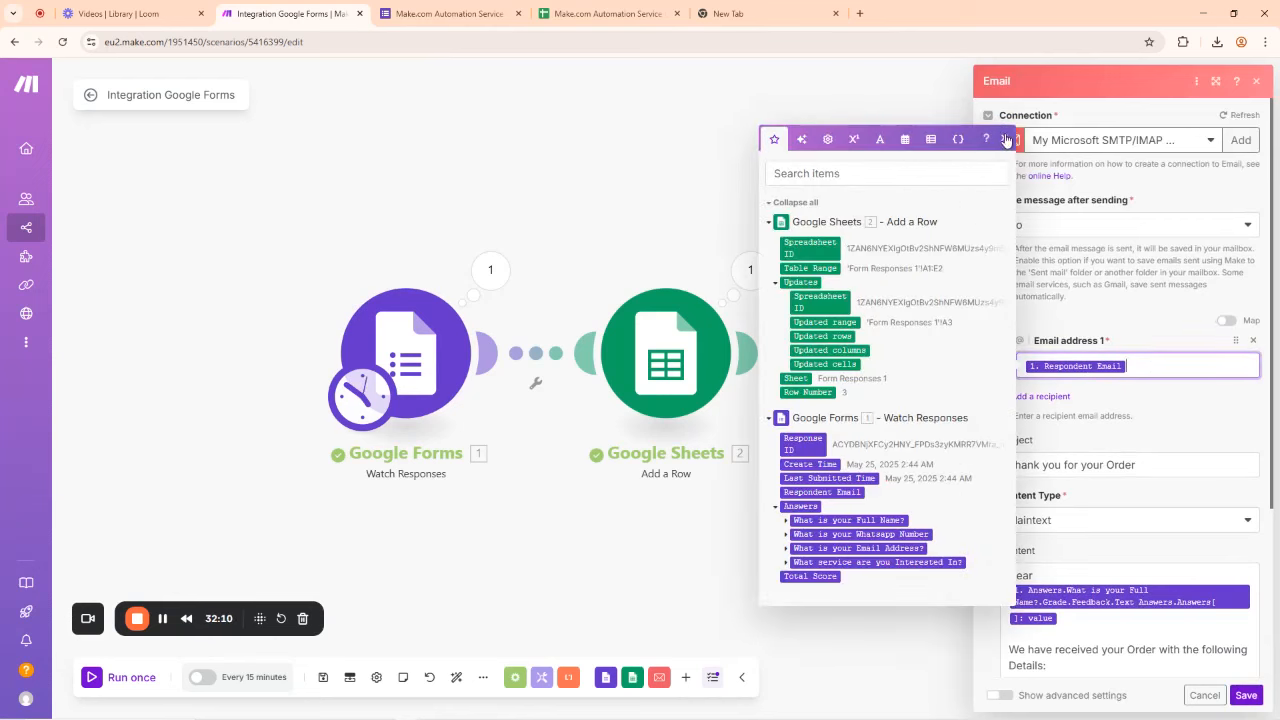
left_click(1004, 138)
left_click(1137, 365)
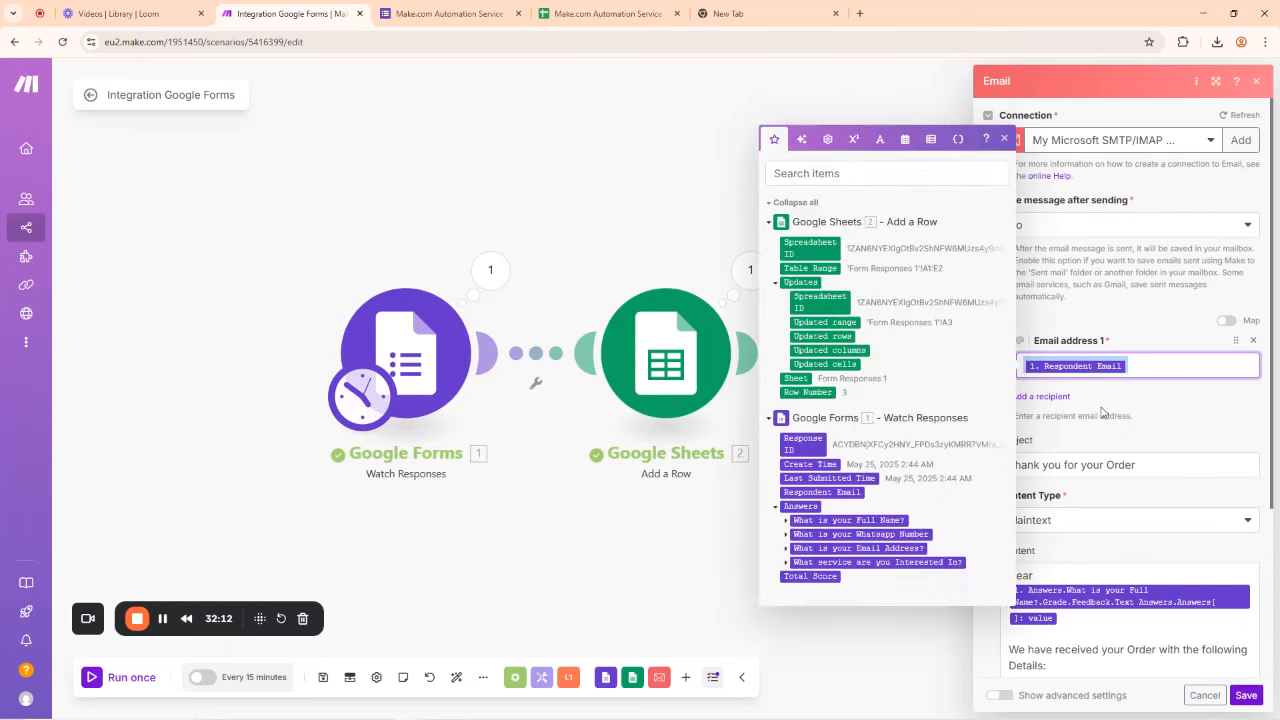
key("BackSpace")
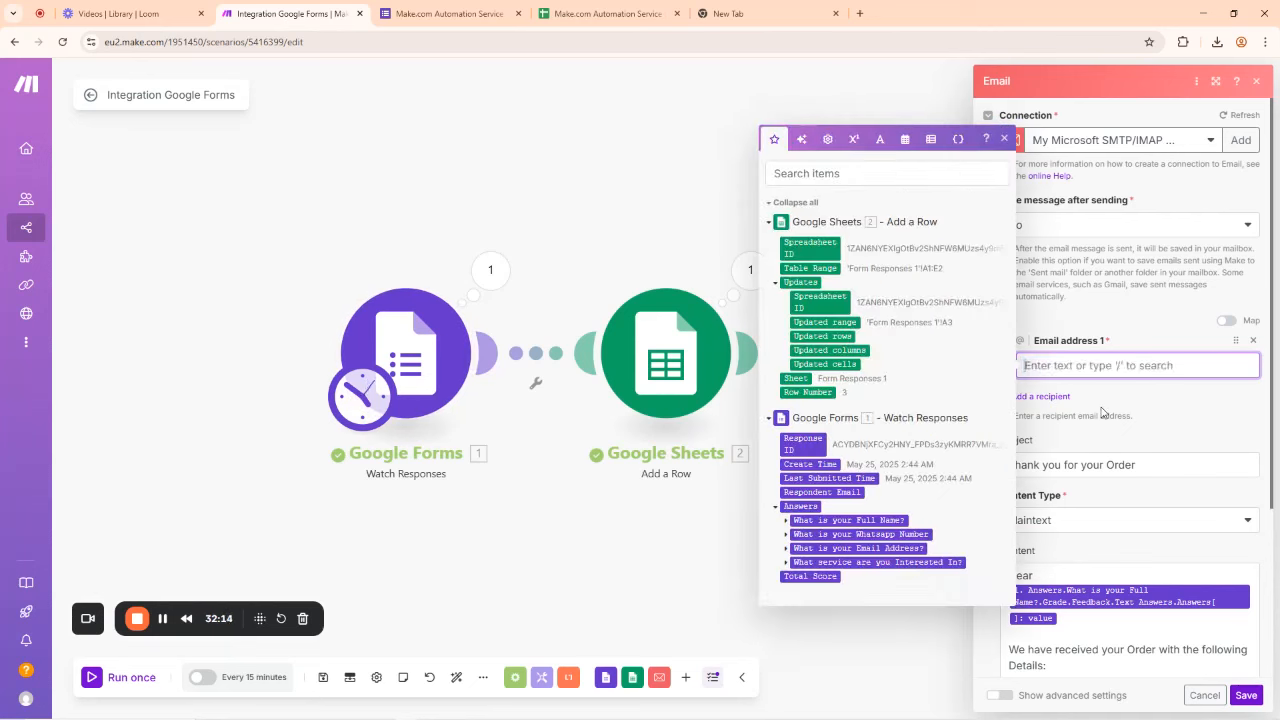
type("f")
key("BackSpace")
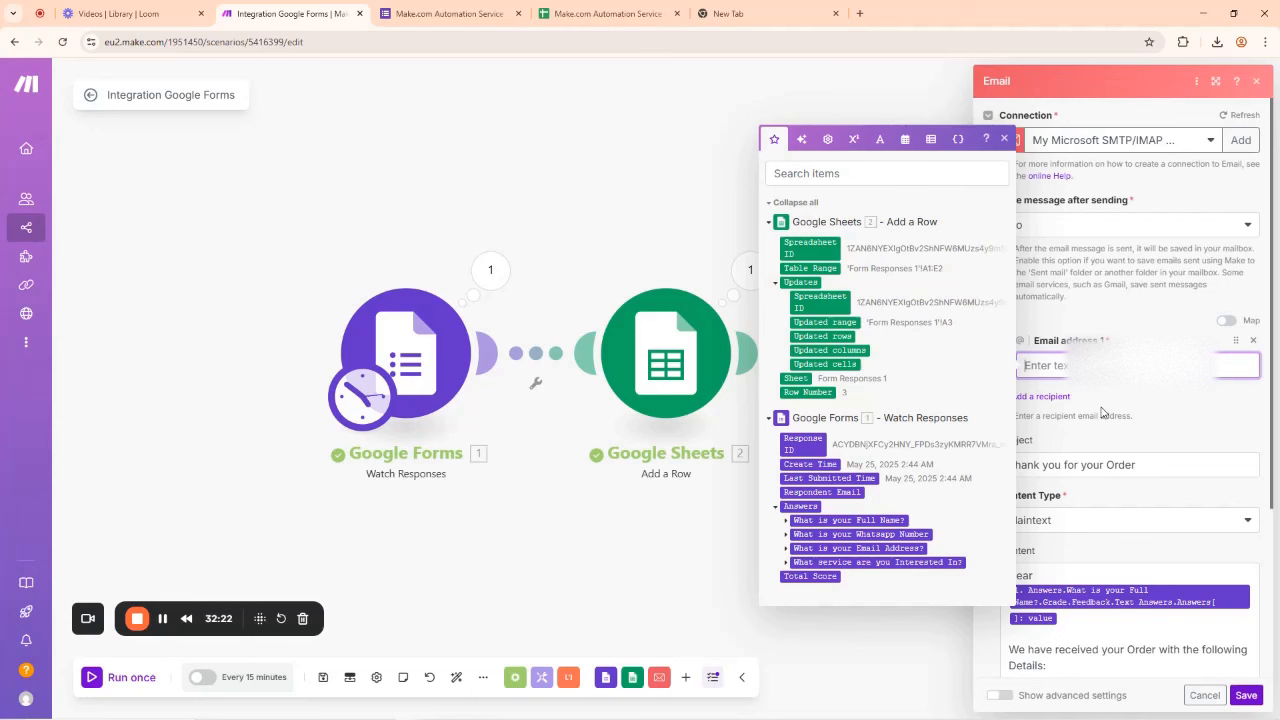
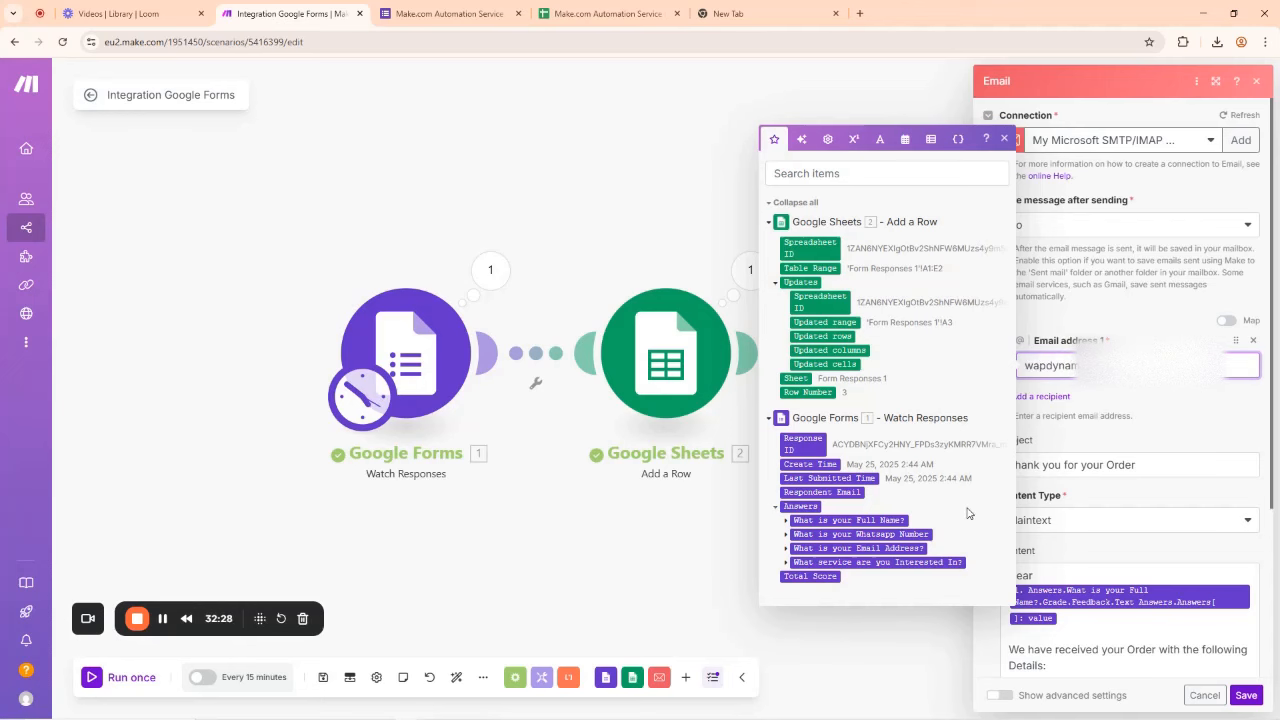
left_click(1240, 700)
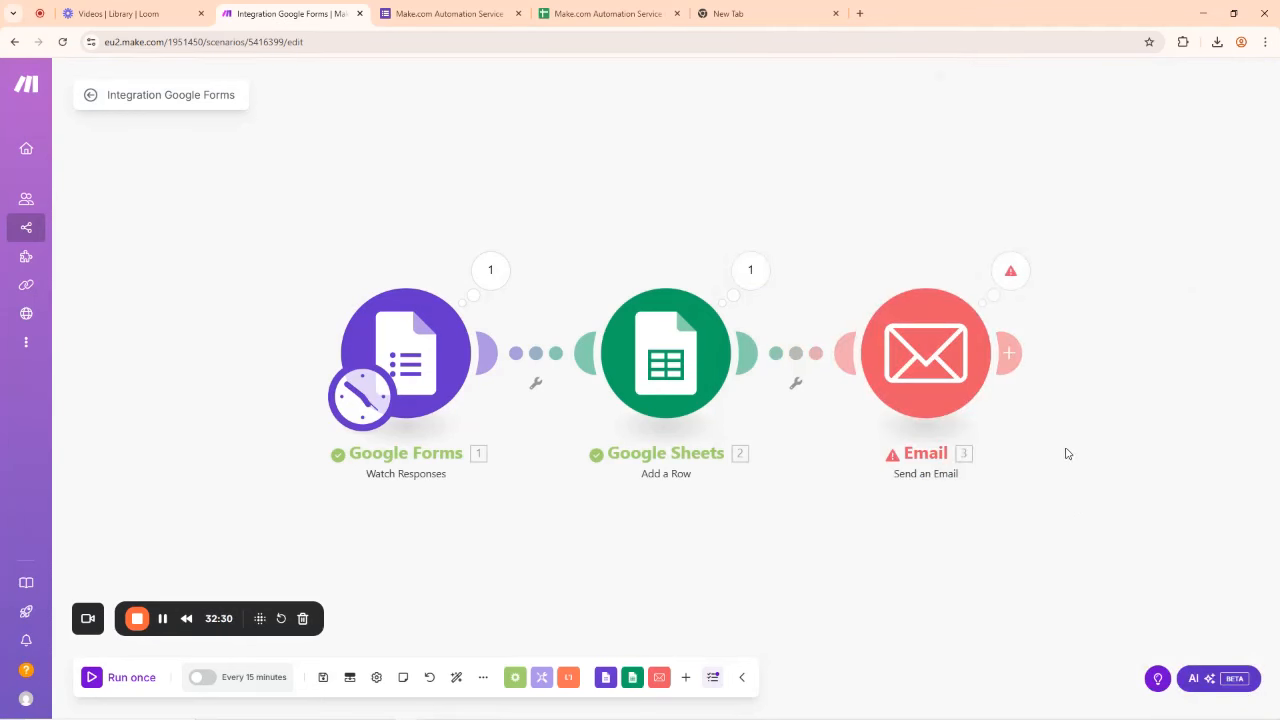
Step: Run only the Email module so the thank-you message sends, then close its output
right_click(946, 350)
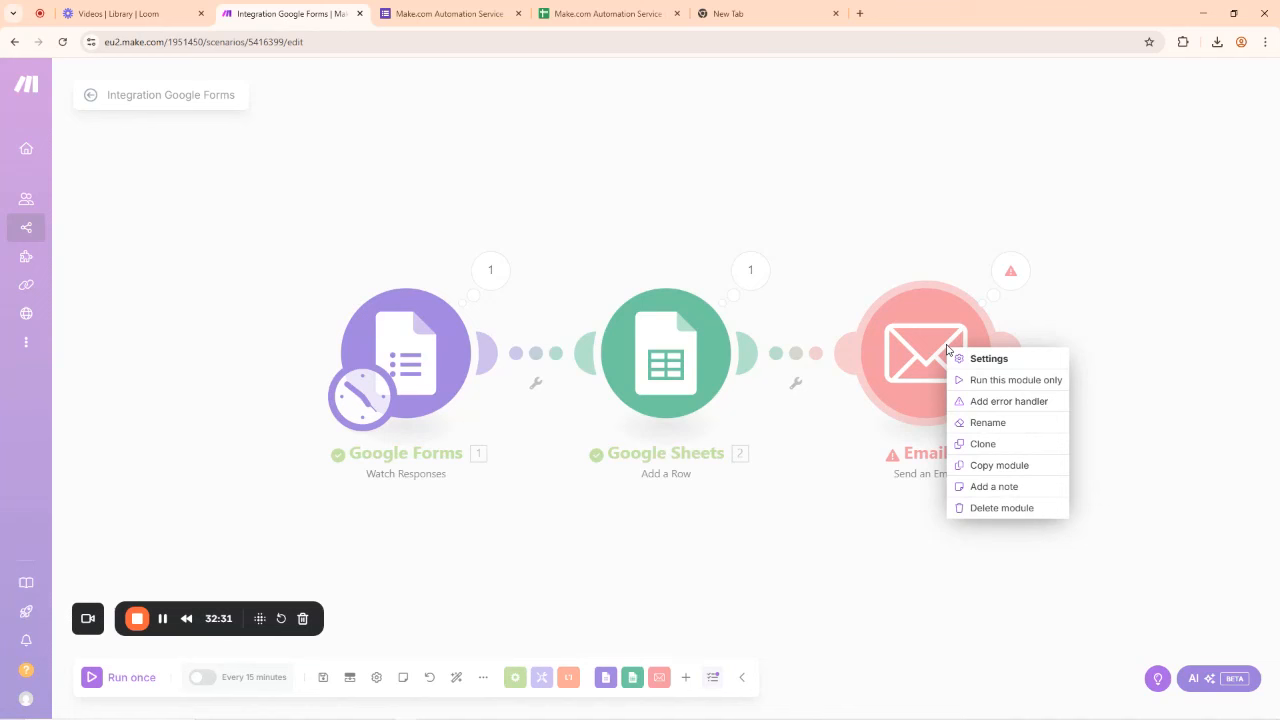
left_click(1001, 383)
left_click(1254, 693)
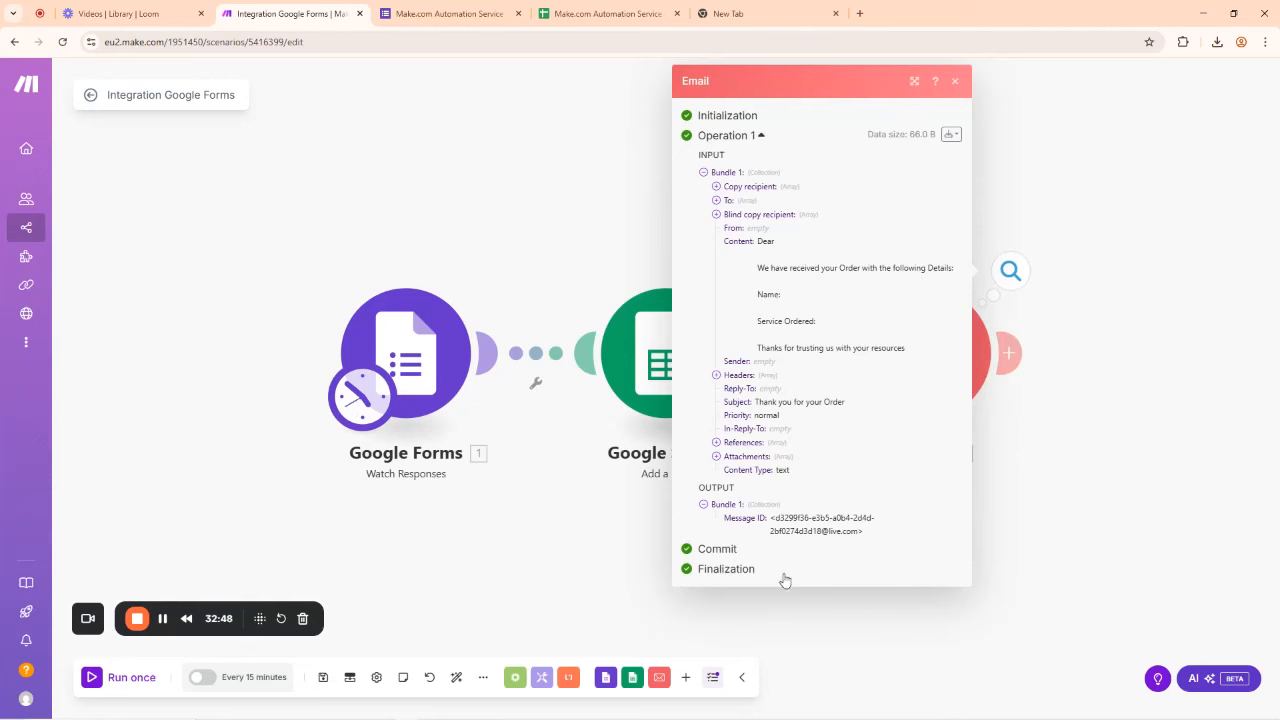
left_click(1080, 491)
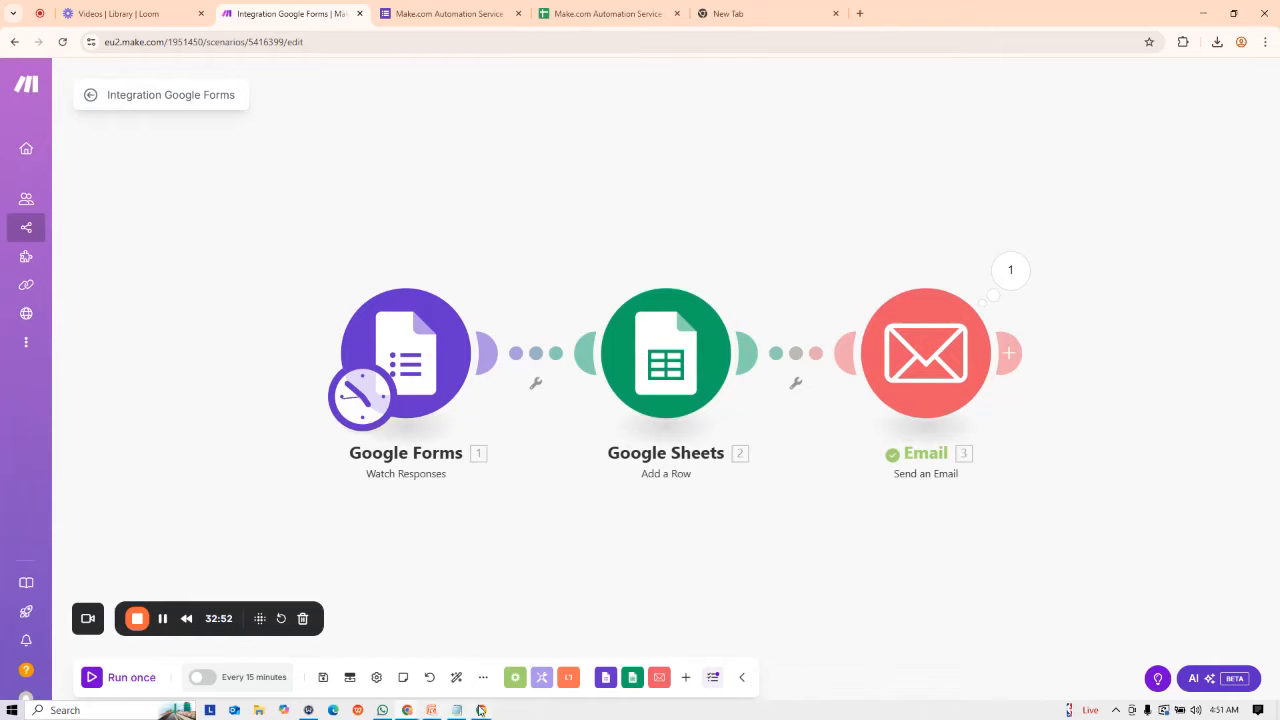
left_click(481, 710)
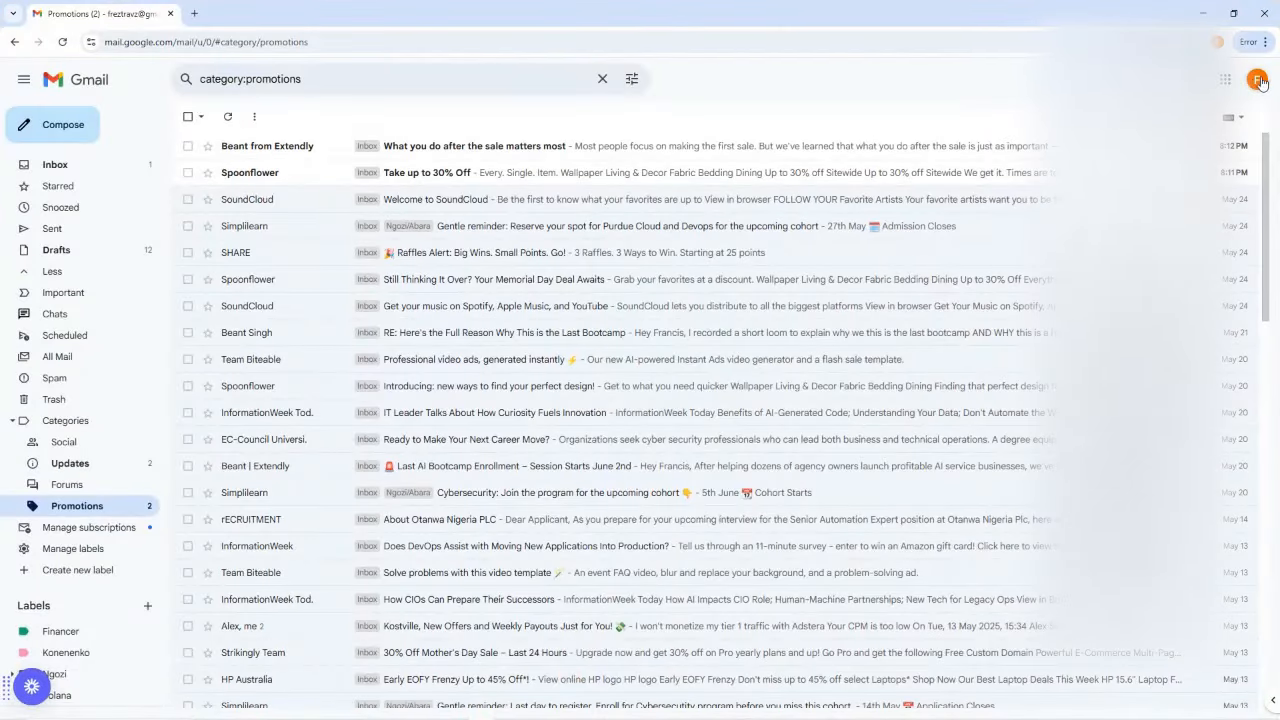
Step: Switch to the other Google account and open the 'Thank you for your Order' email, noting its empty order details
left_click(1260, 82)
left_click(1155, 367)
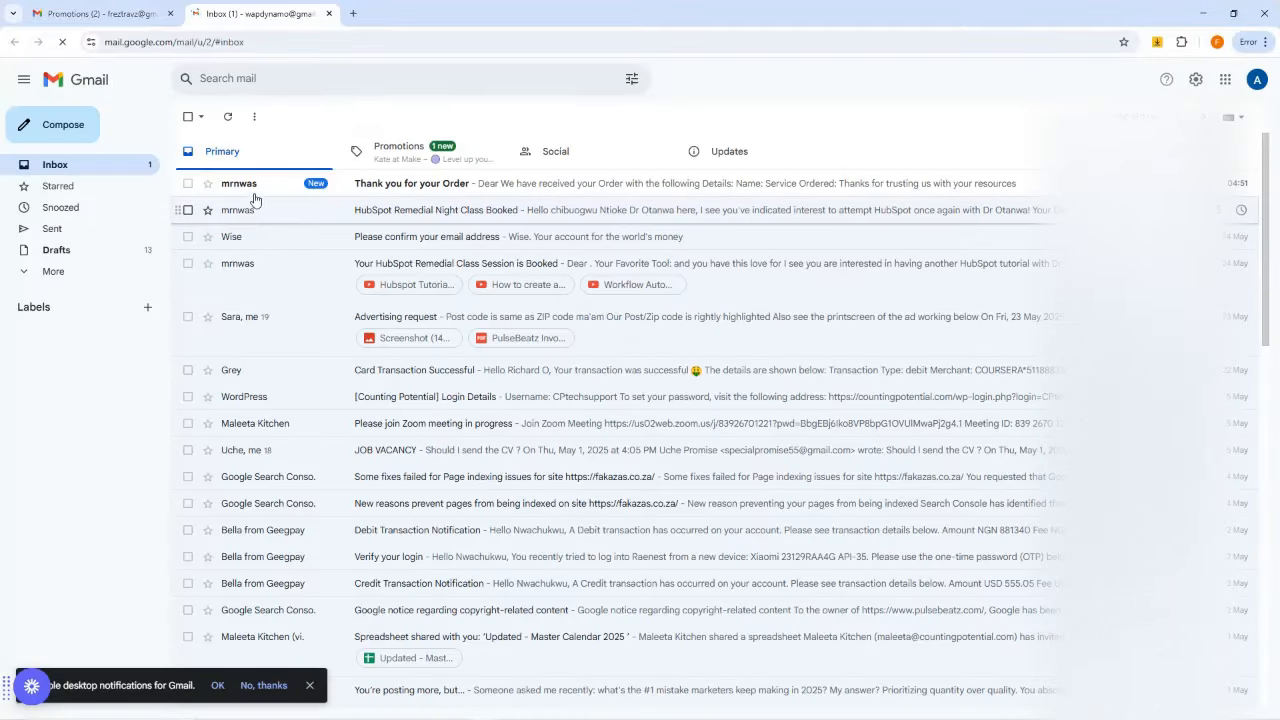
left_click(445, 188)
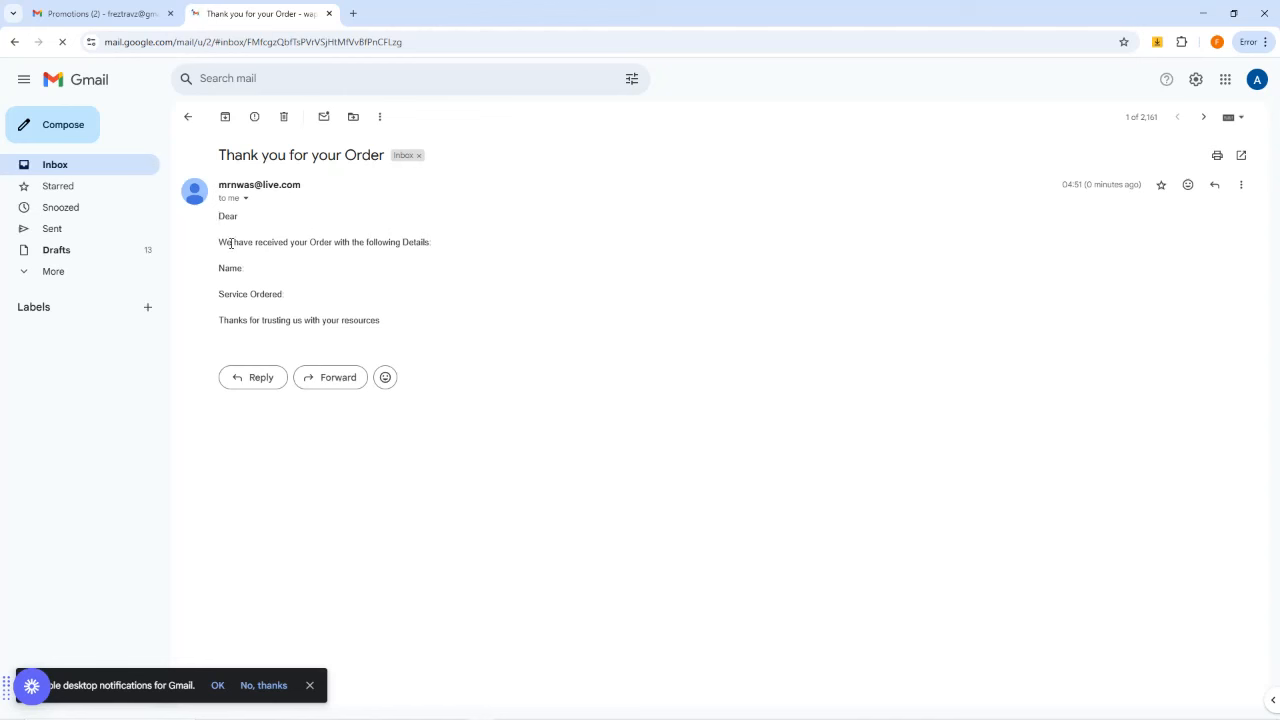
left_click_drag(230, 243, 435, 247)
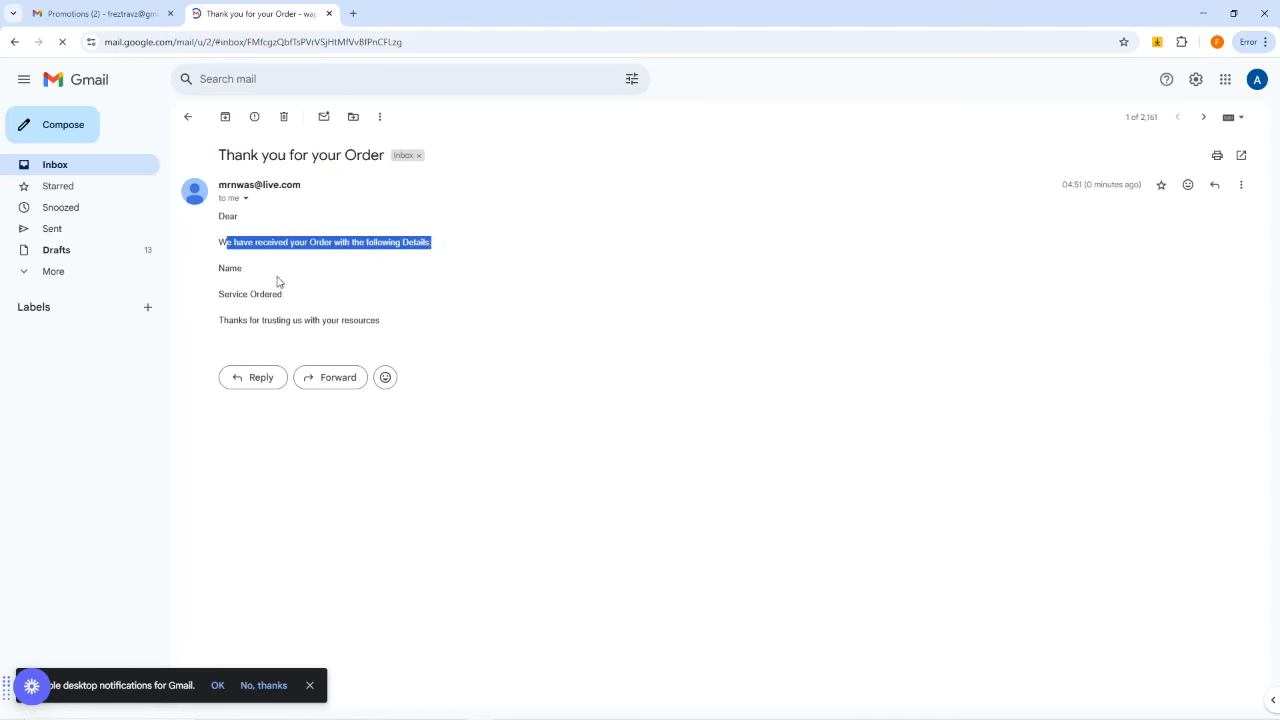
left_click_drag(230, 268, 311, 302)
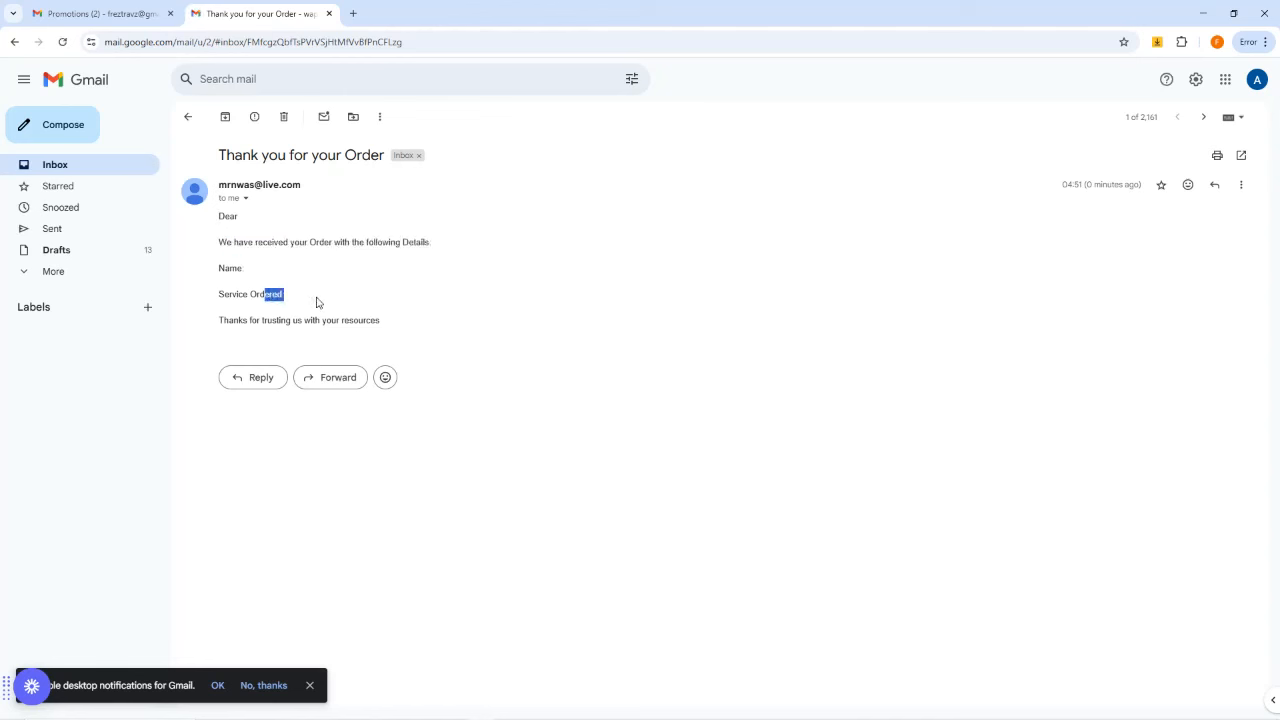
left_click(235, 333)
Step: Check the responses spreadsheet's empty Sheet1 after reloading, then move to the blank new tab
left_click(1203, 13)
left_click(617, 13)
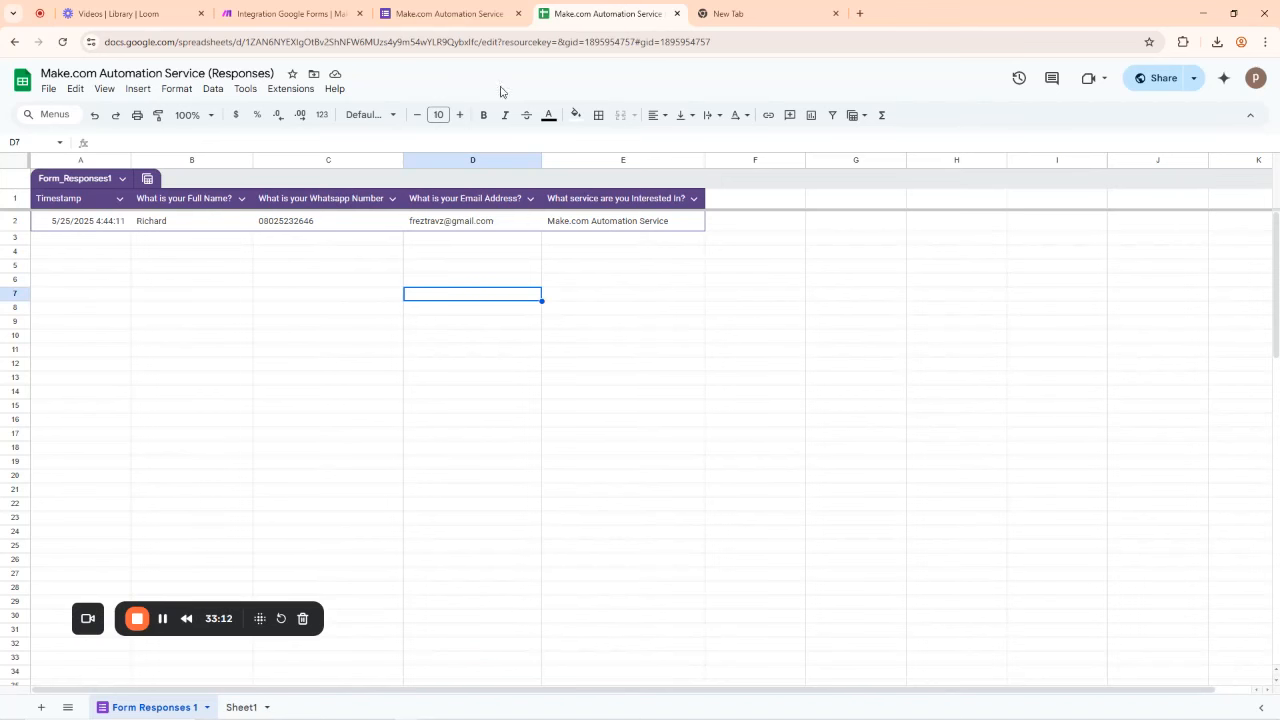
left_click(15, 46)
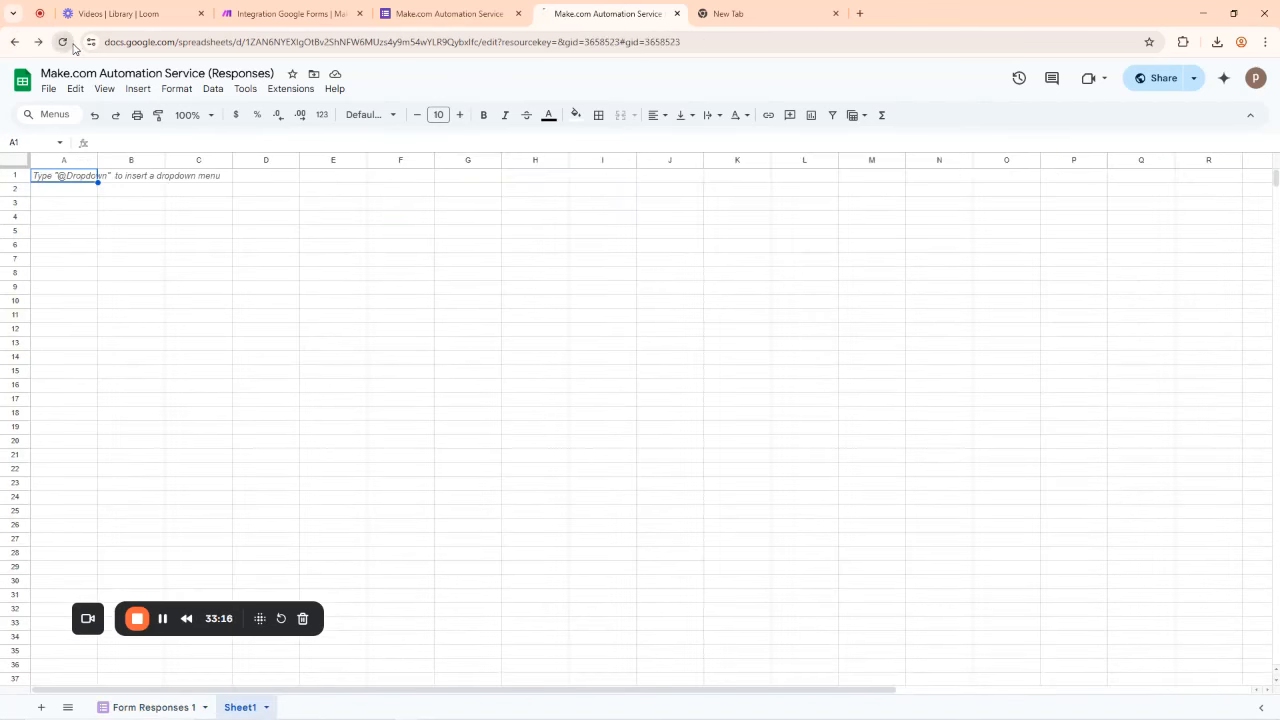
left_click(62, 42)
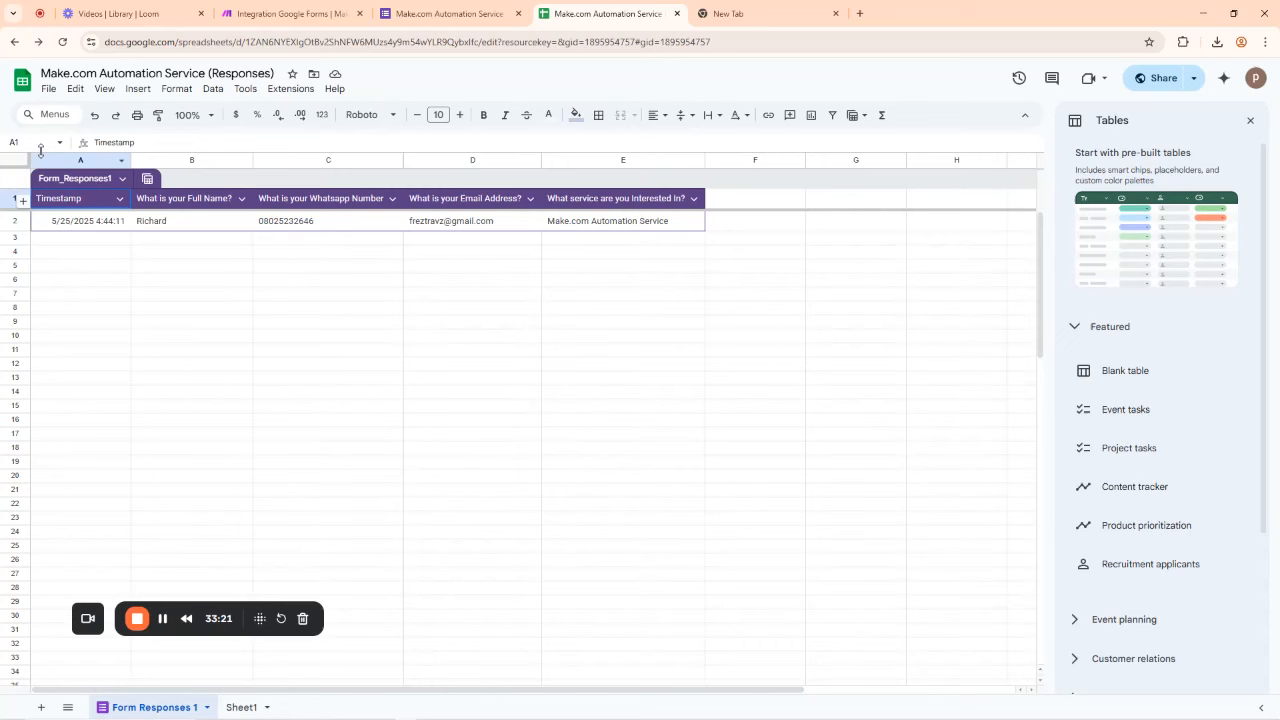
left_click(15, 44)
left_click(745, 14)
Step: Go to Google Drive and open the Make.com Automation Service (Responses) spreadsheet
left_click(711, 40)
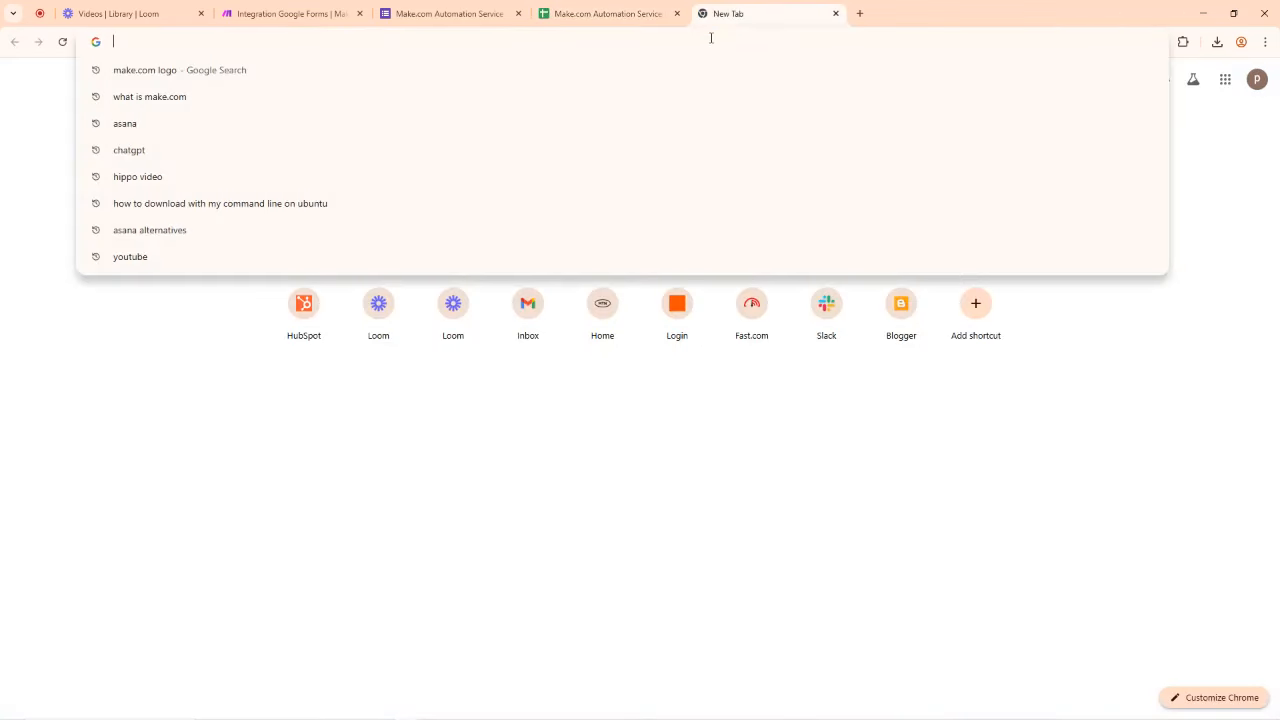
type("drive")
key("Return")
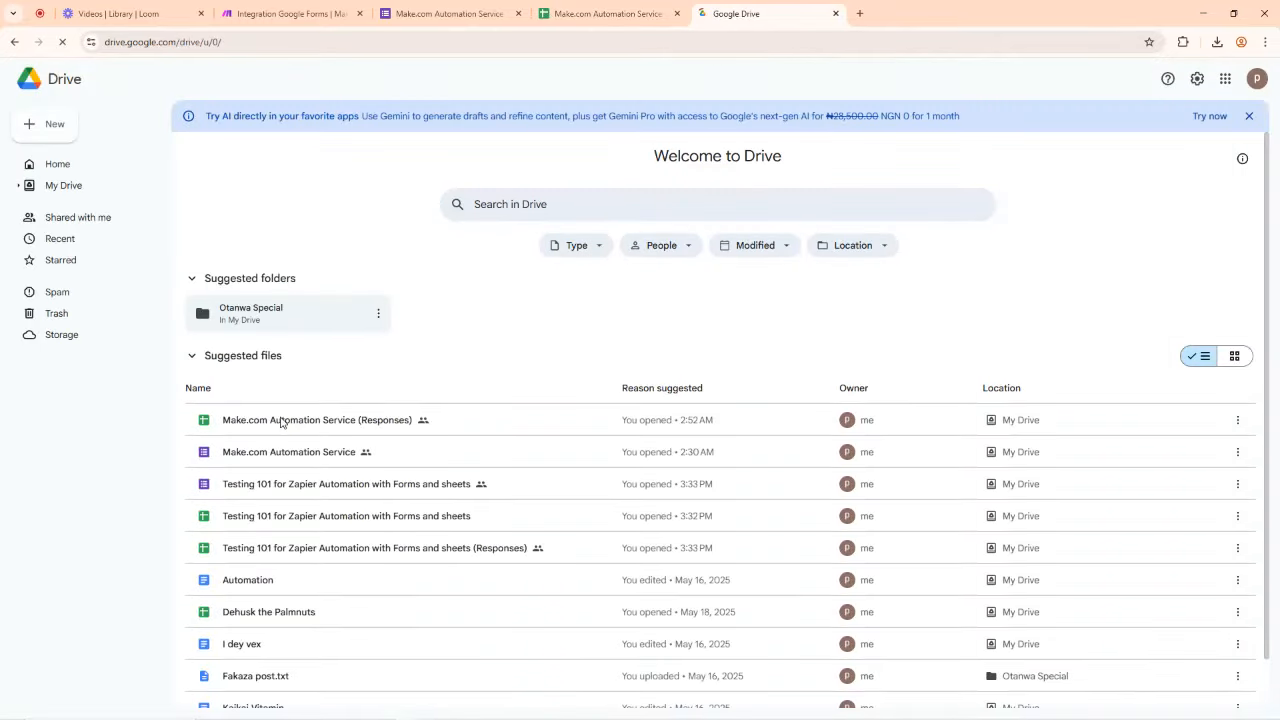
left_click(279, 424)
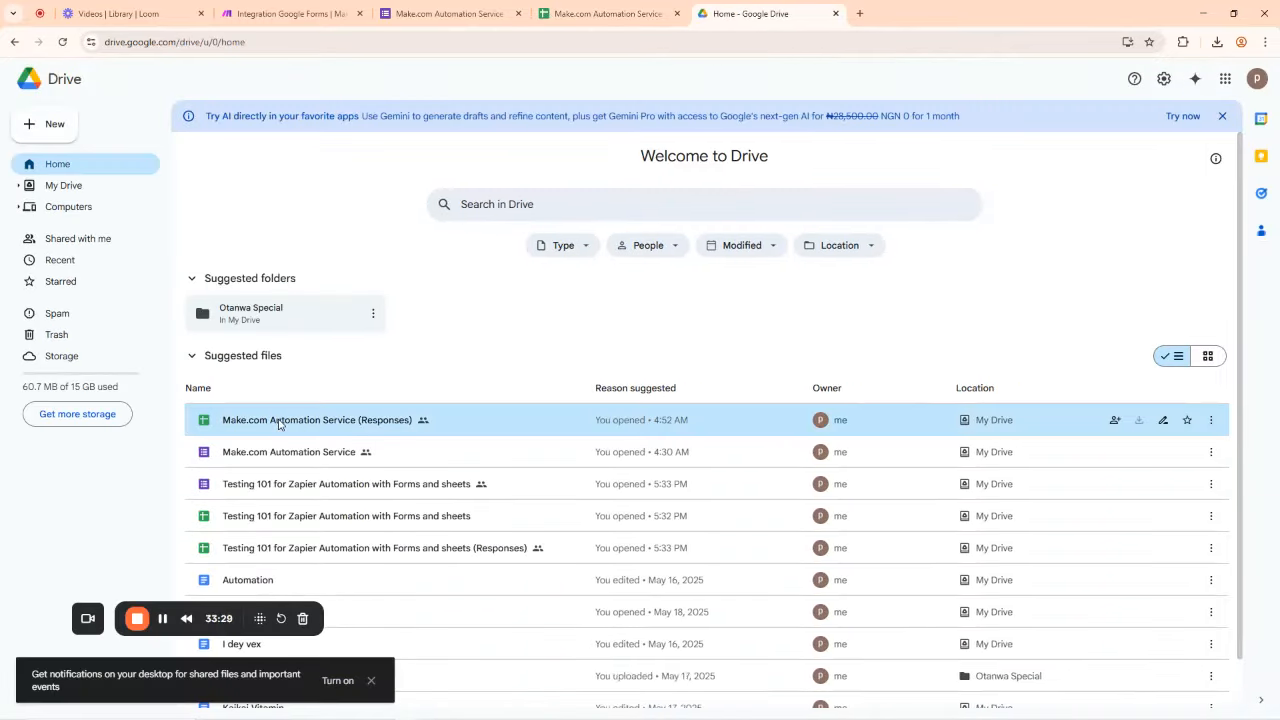
double_click(281, 424)
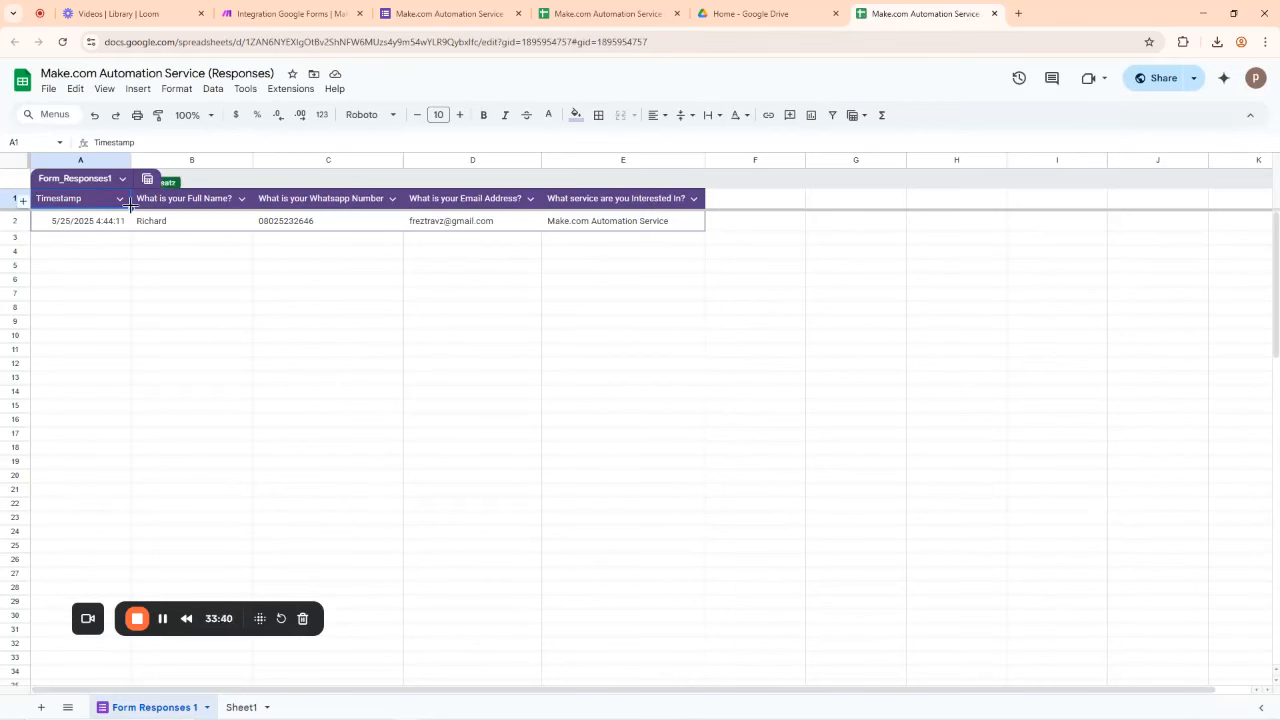
Step: Inspect cell A1 of the submission, then cycle back through the responses tabs
left_click(174, 140)
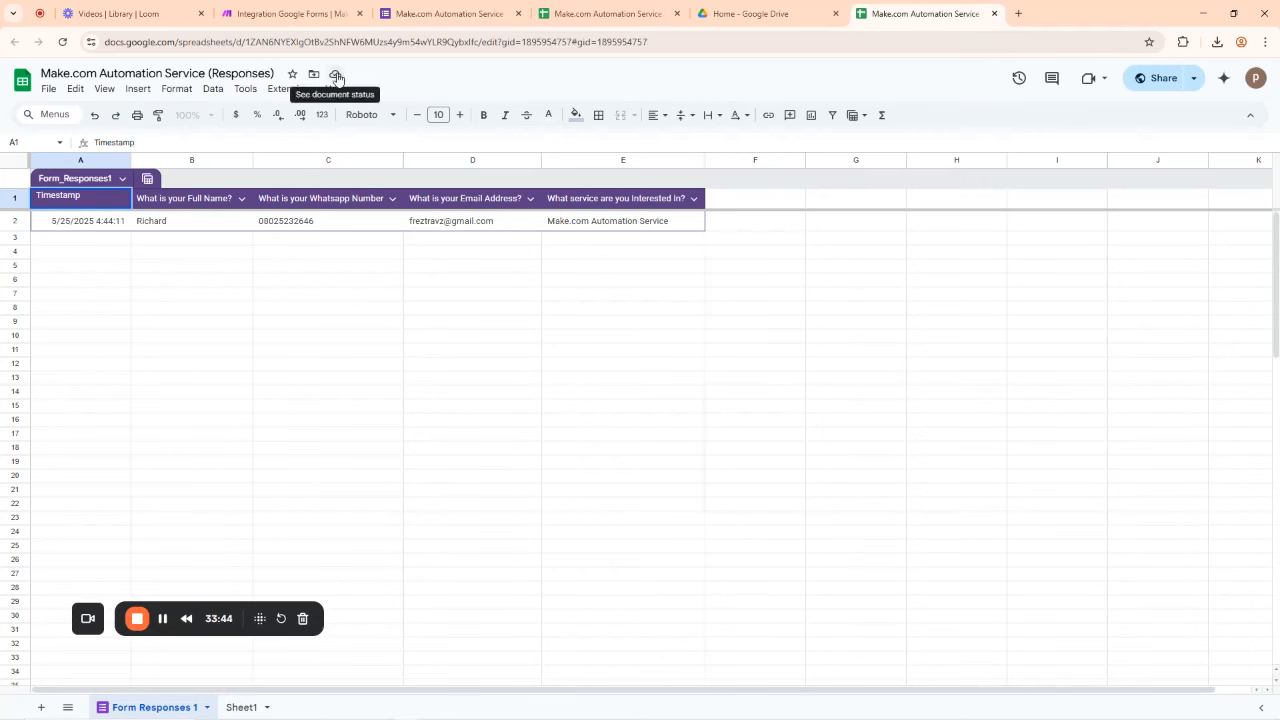
left_click(634, 10)
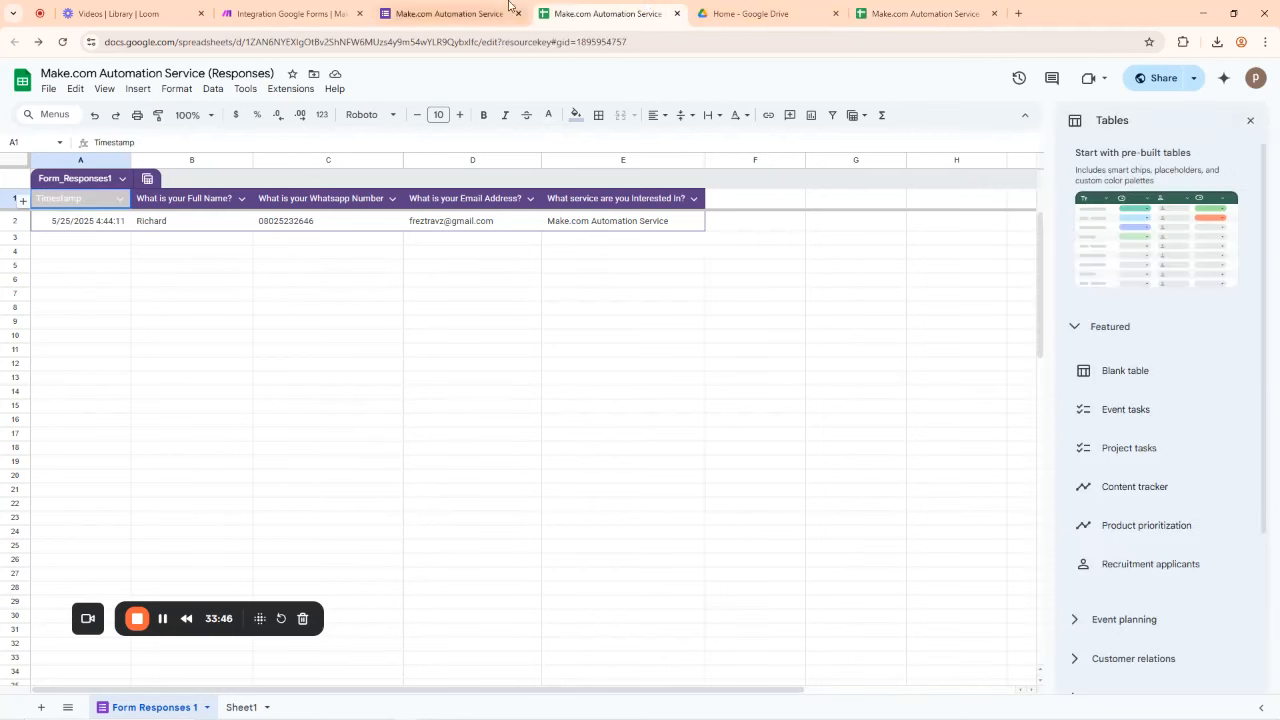
left_click(466, 10)
Step: Map Respondent Email as the Email module's recipient, delete the fixed test address, and save
left_click(318, 10)
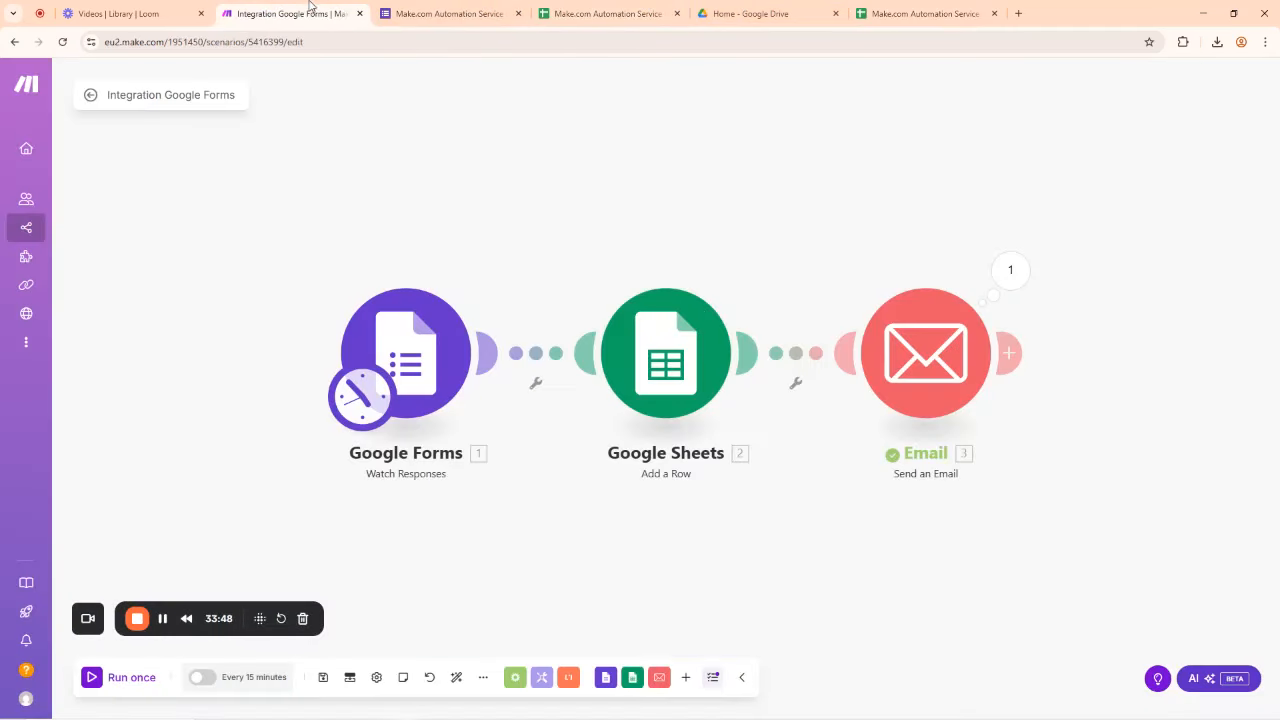
left_click(963, 370)
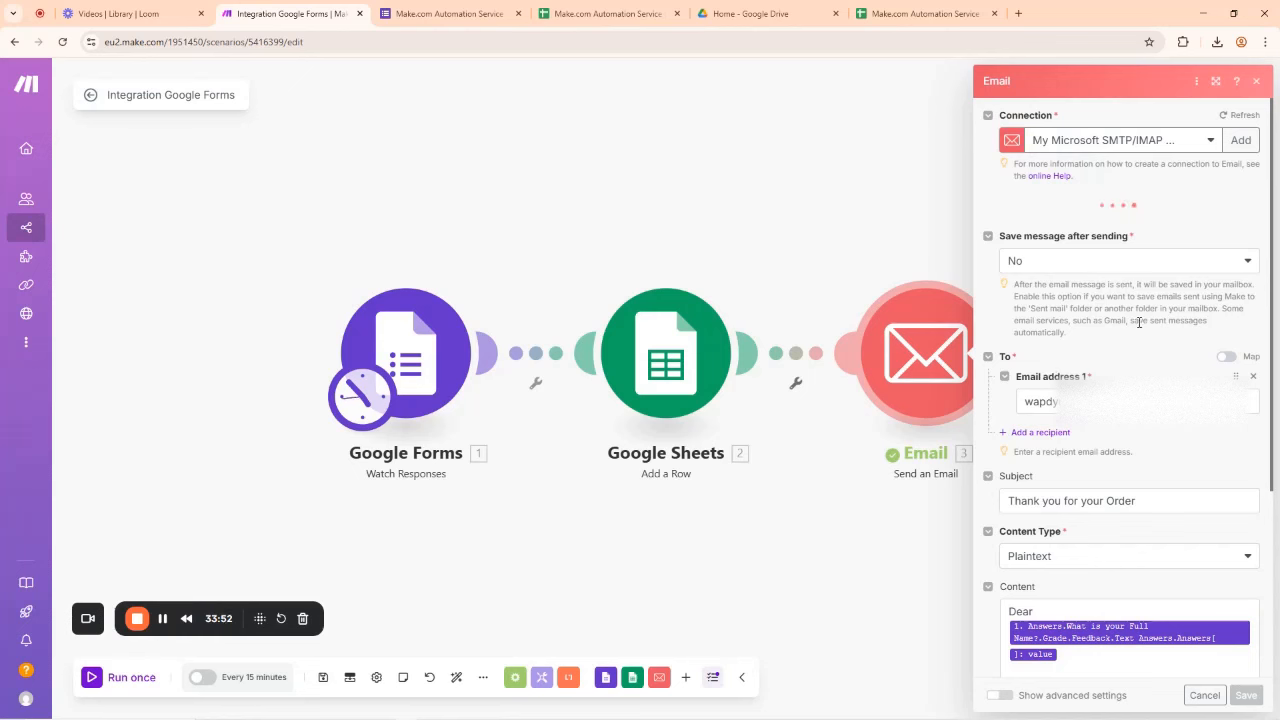
scroll(1120, 405, "down", 1)
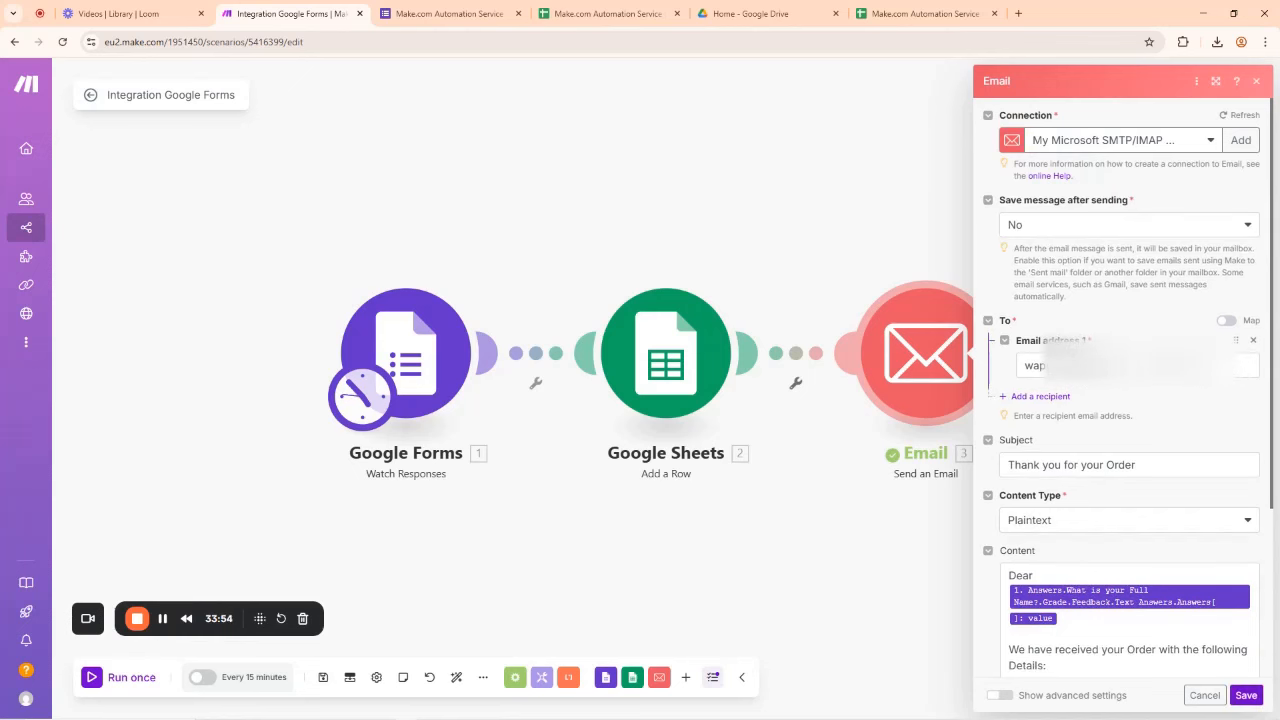
left_click(1171, 364)
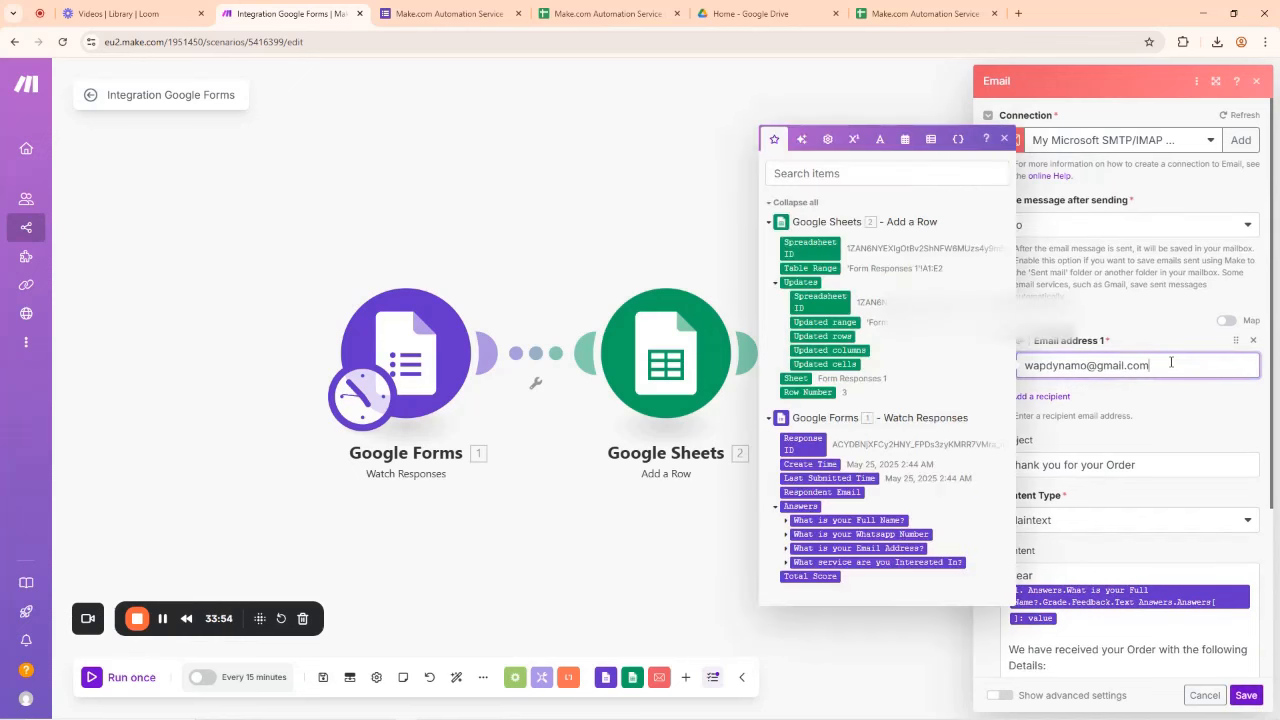
left_click(822, 492)
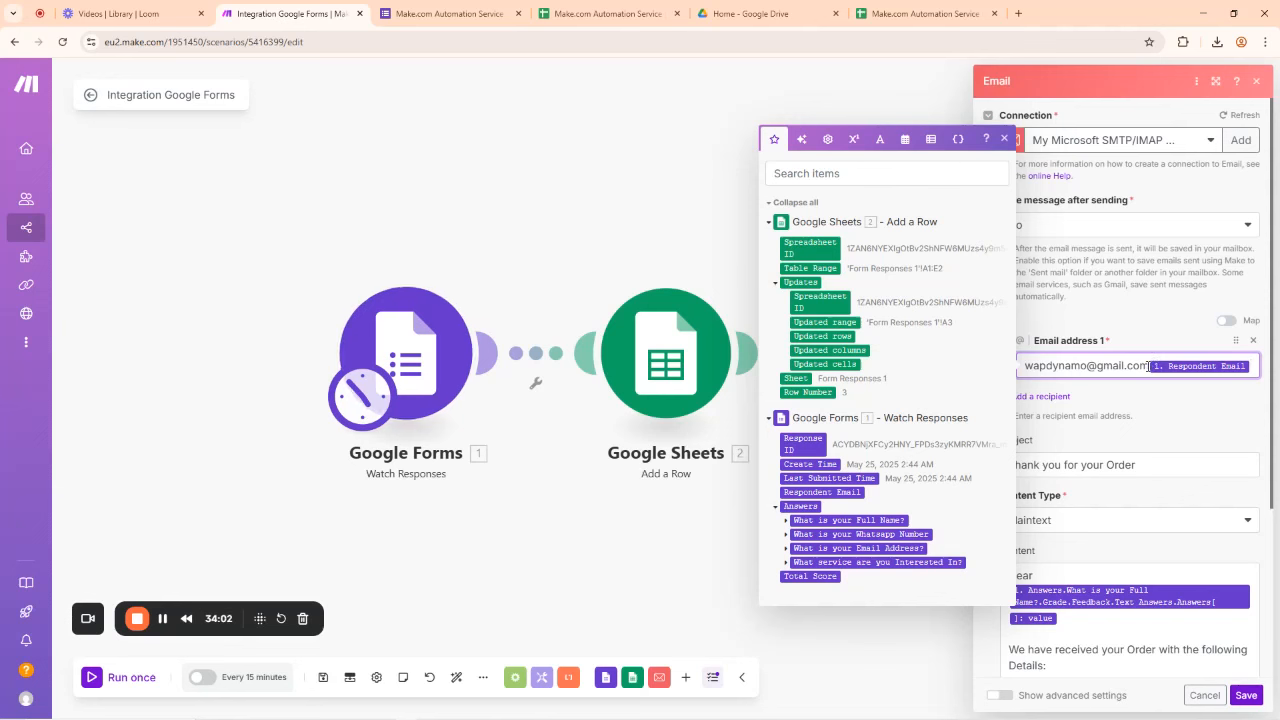
key("BackSpace")
key("BackSpace")
key("BackSpace")
key("BackSpace")
key("BackSpace")
key("BackSpace")
key("BackSpace")
key("BackSpace")
key("BackSpace")
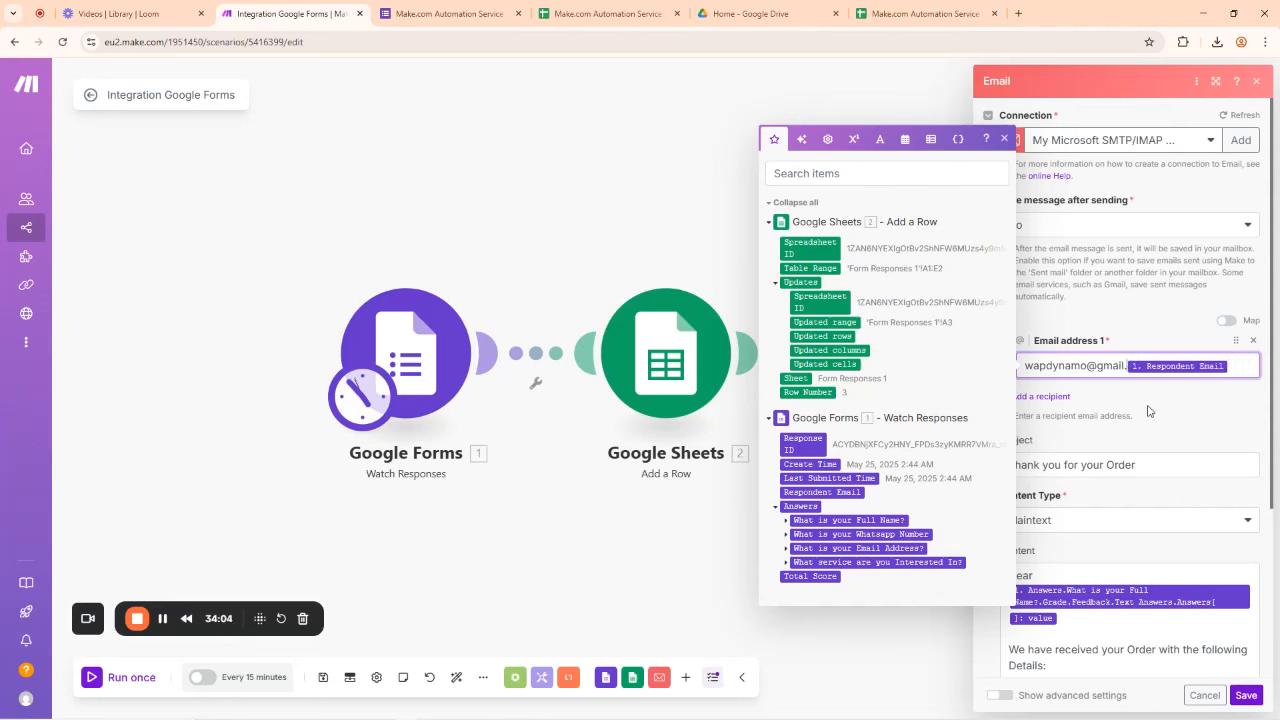
key("BackSpace")
key("BackSpace")
key("BackSpace")
key("BackSpace")
key("BackSpace")
key("BackSpace")
key("BackSpace")
key("BackSpace")
key("BackSpace")
key("BackSpace")
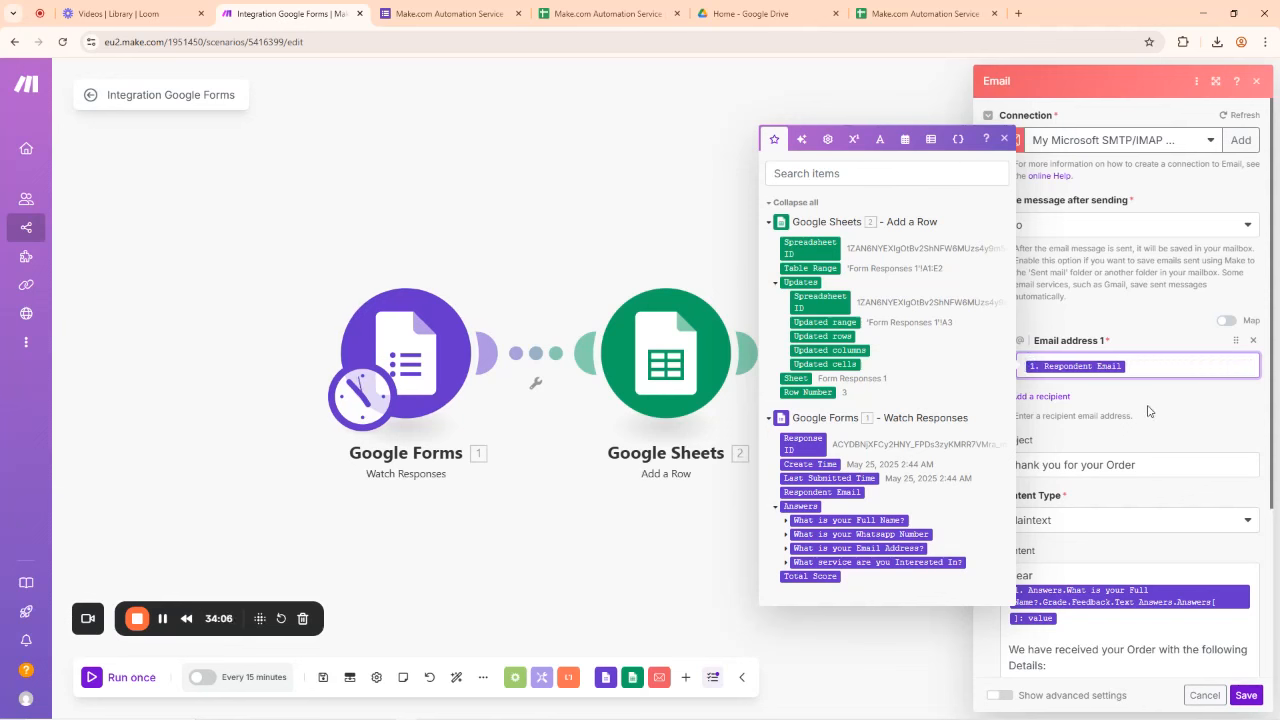
left_click(1246, 695)
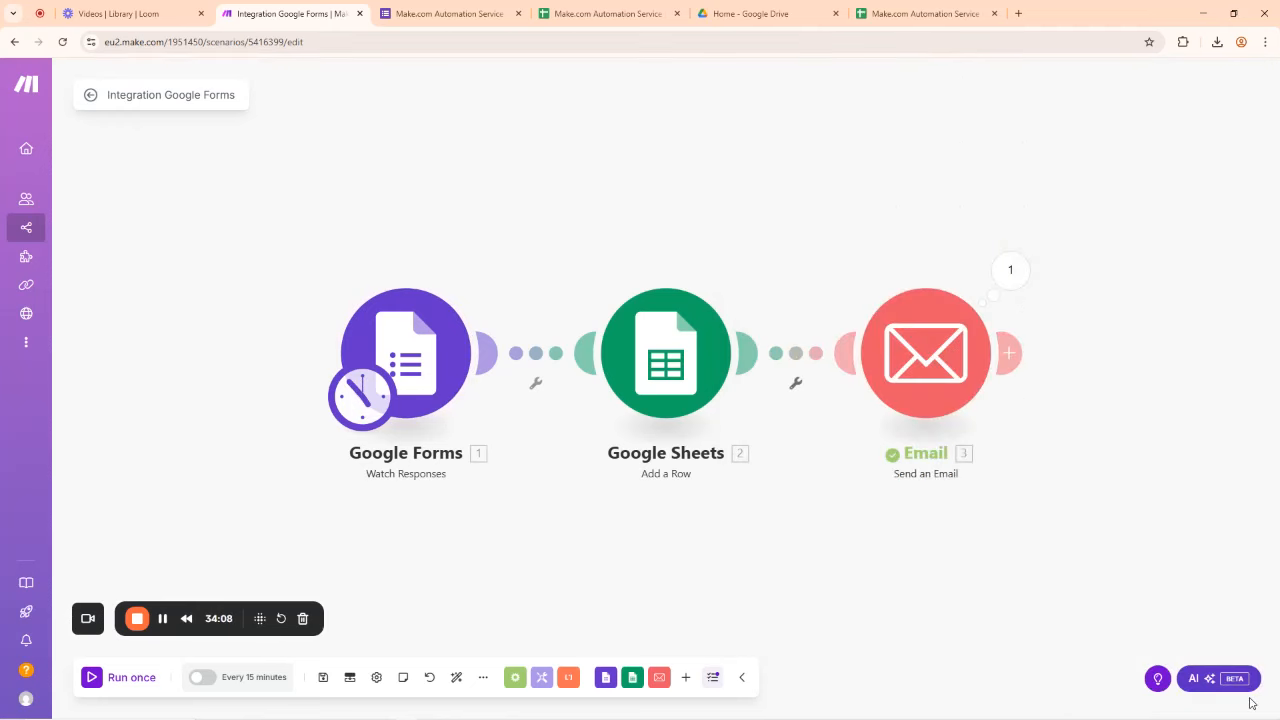
Step: Run the Email module alone, dismiss the missing 'to' recipient error, and reopen its settings
right_click(945, 360)
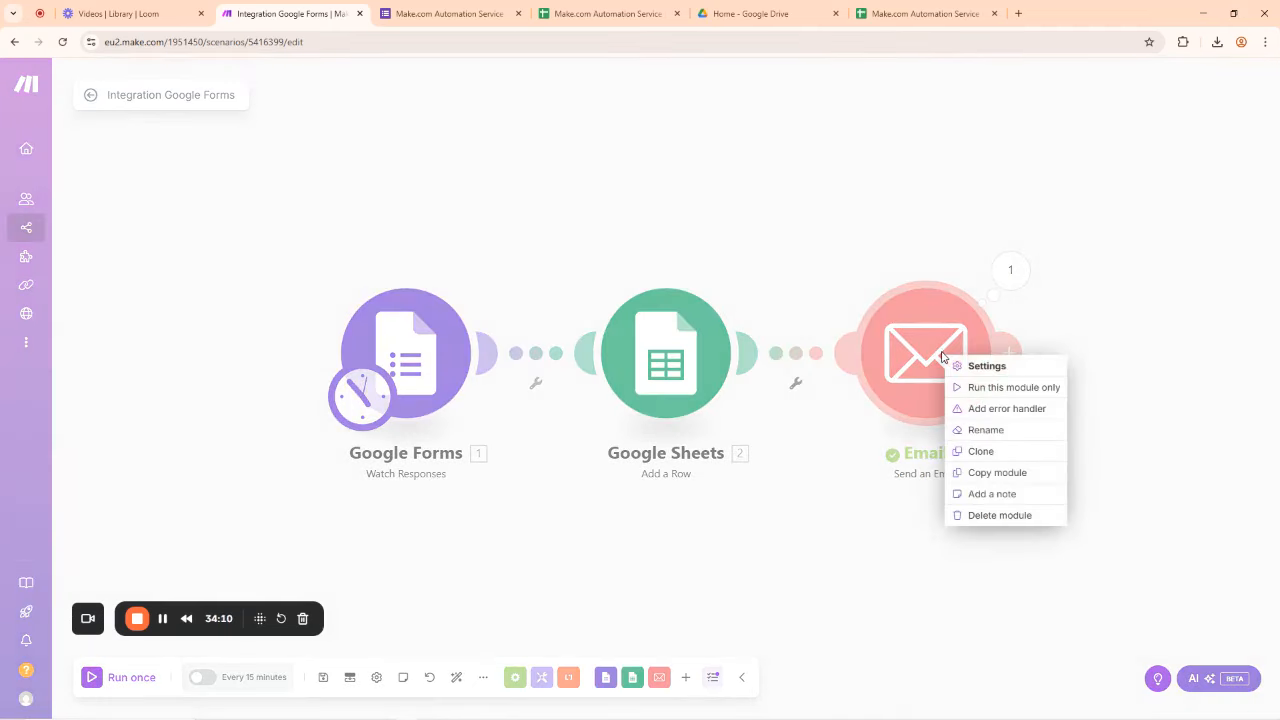
left_click(1009, 388)
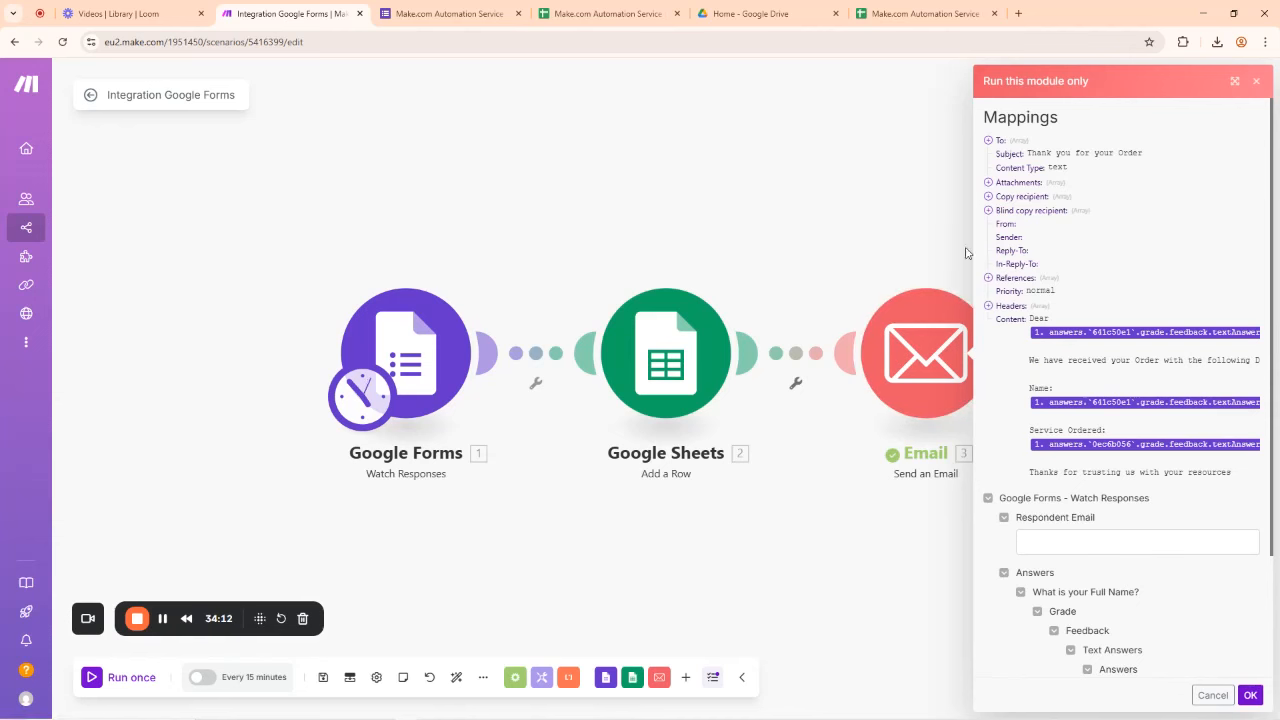
left_click(1249, 694)
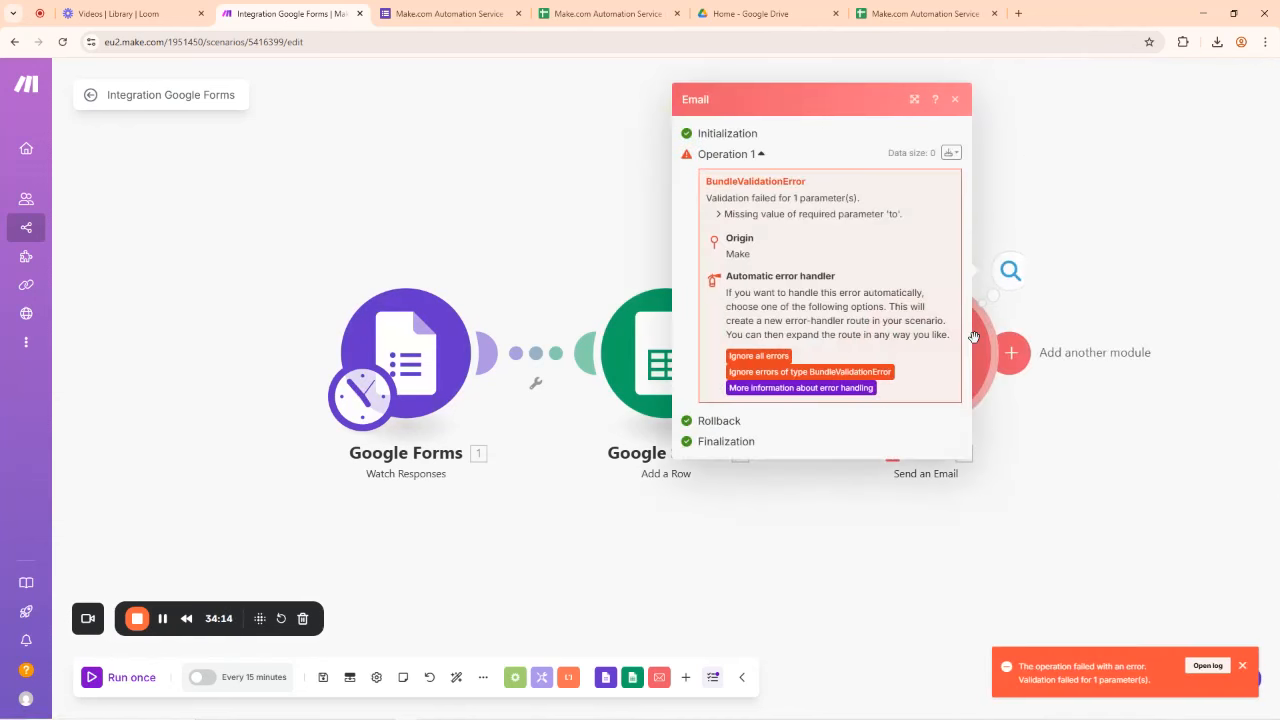
left_click(954, 102)
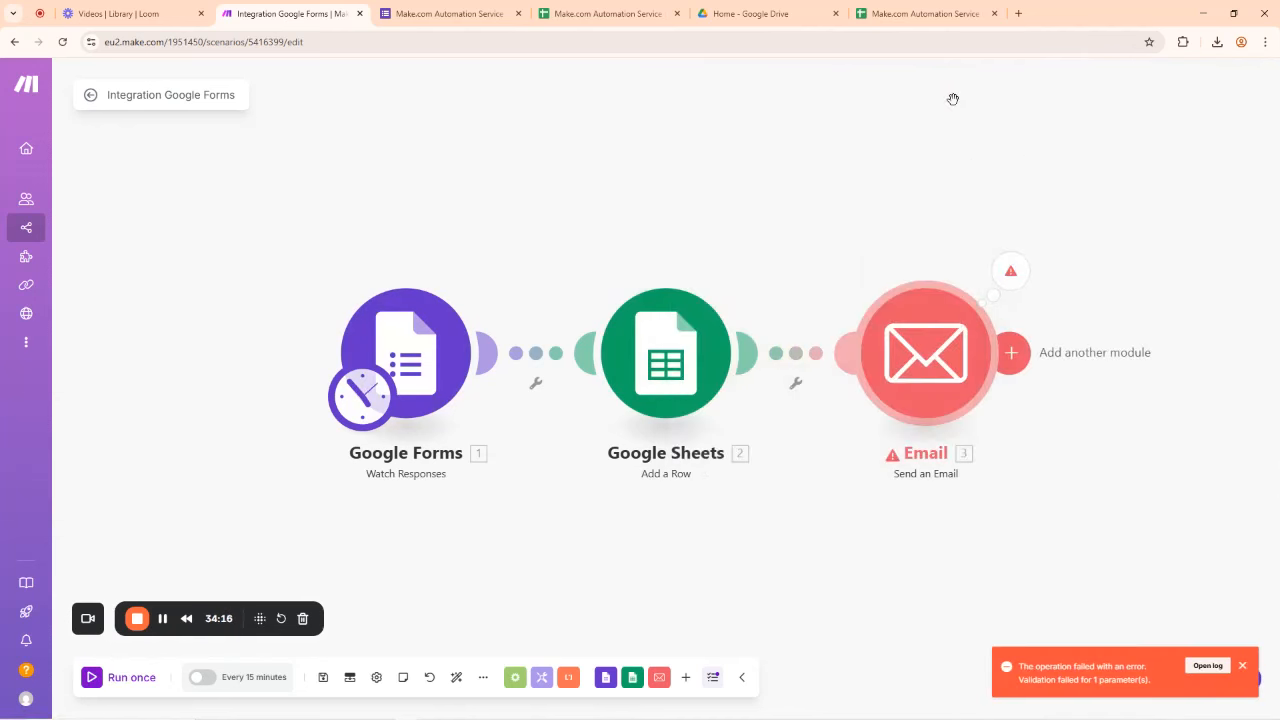
left_click(935, 350)
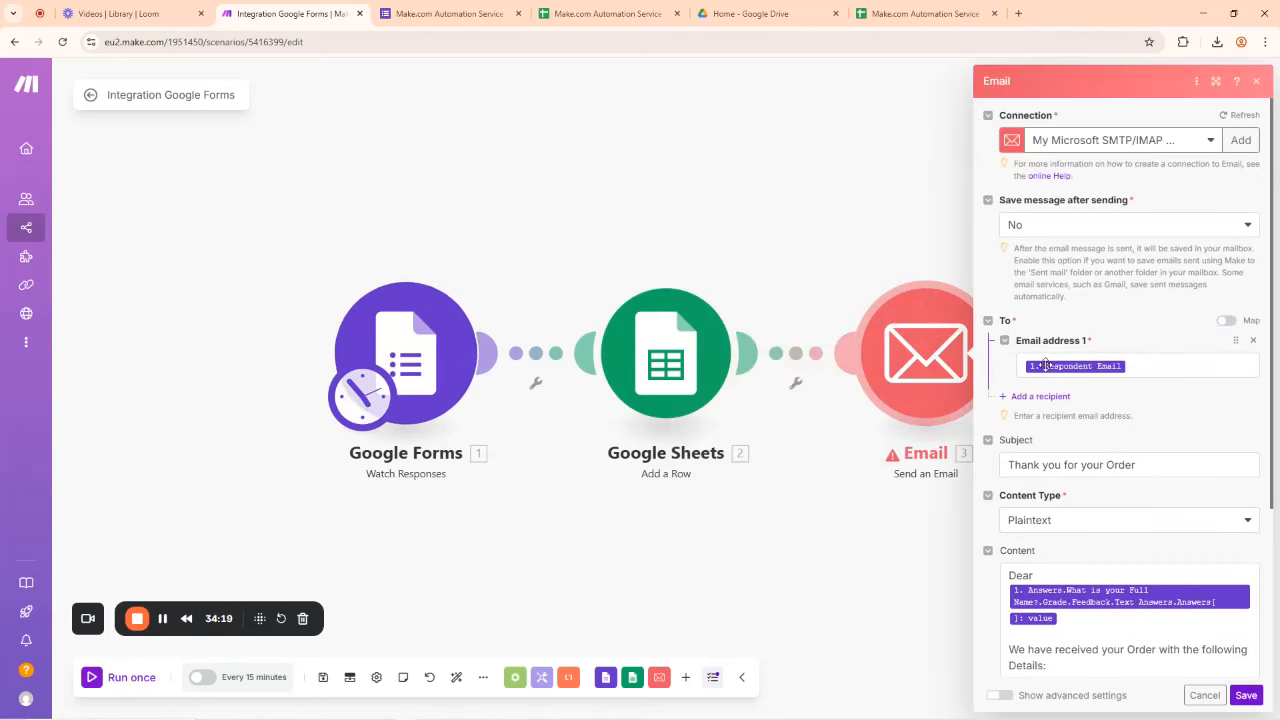
Step: Replace the Respondent Email pill with What is your Email Address? > textAnswers > answers[] value, then save
left_click(1133, 366)
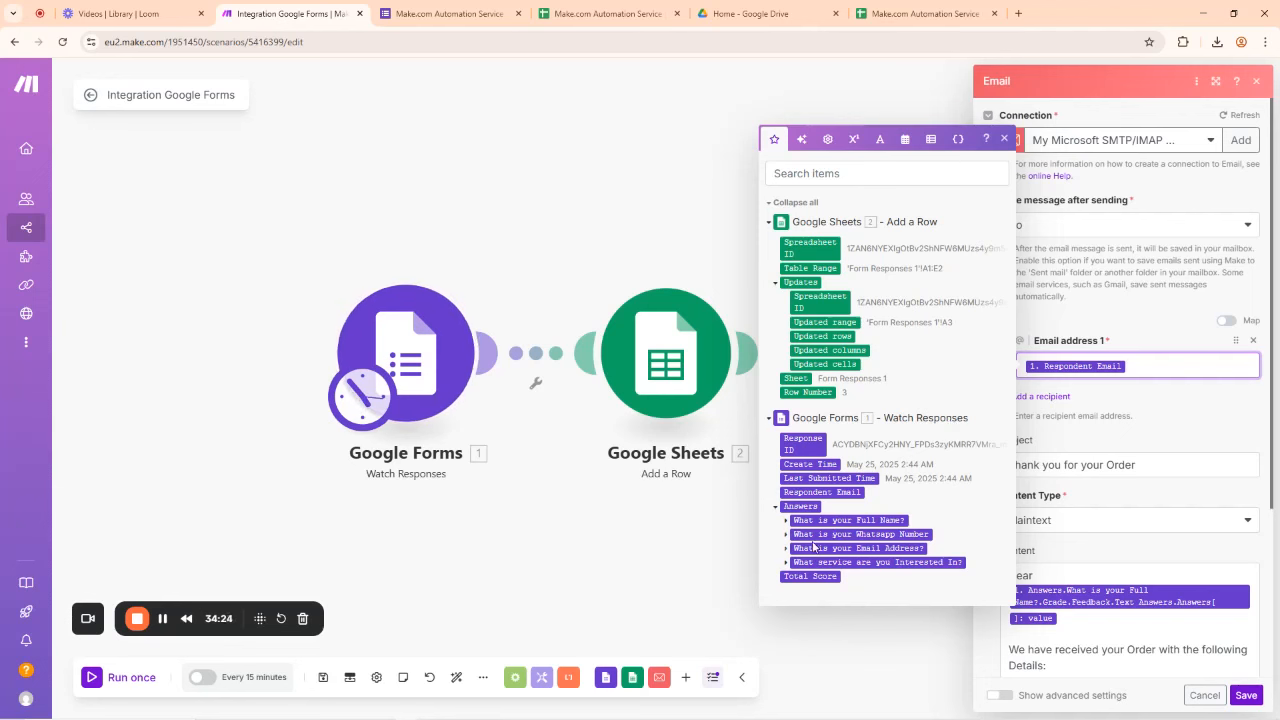
key("BackSpace")
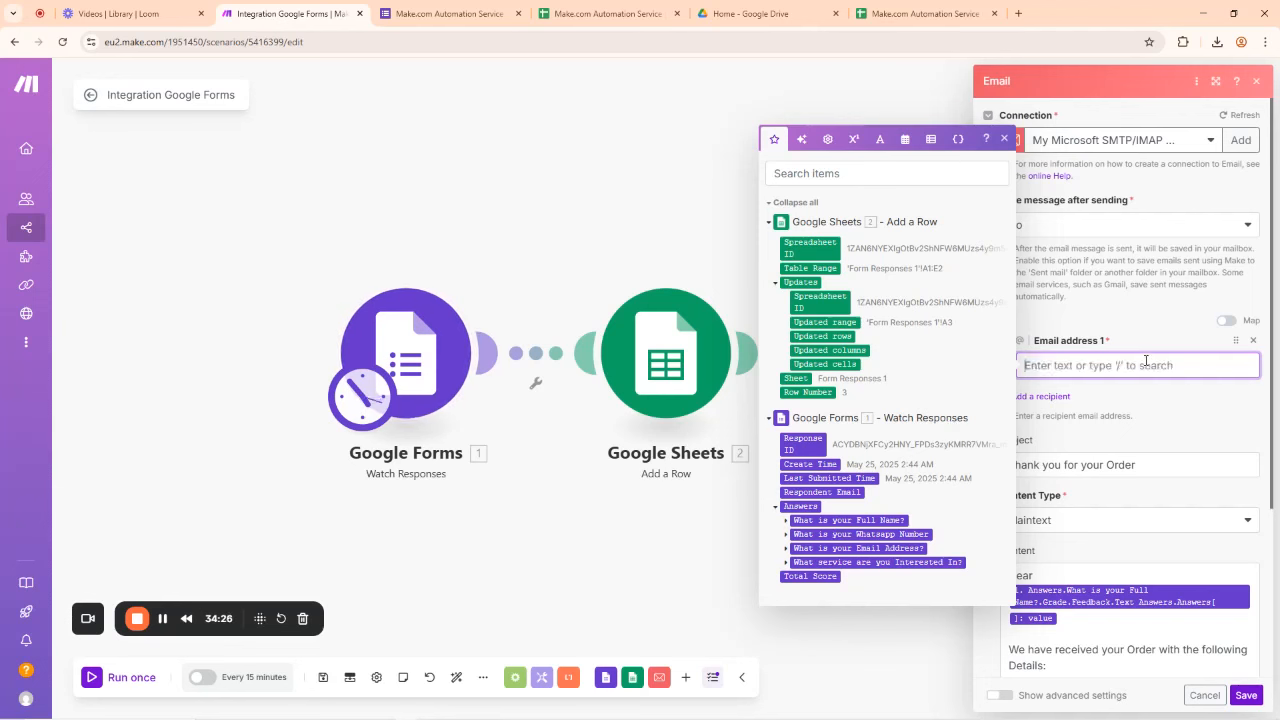
left_click(787, 548)
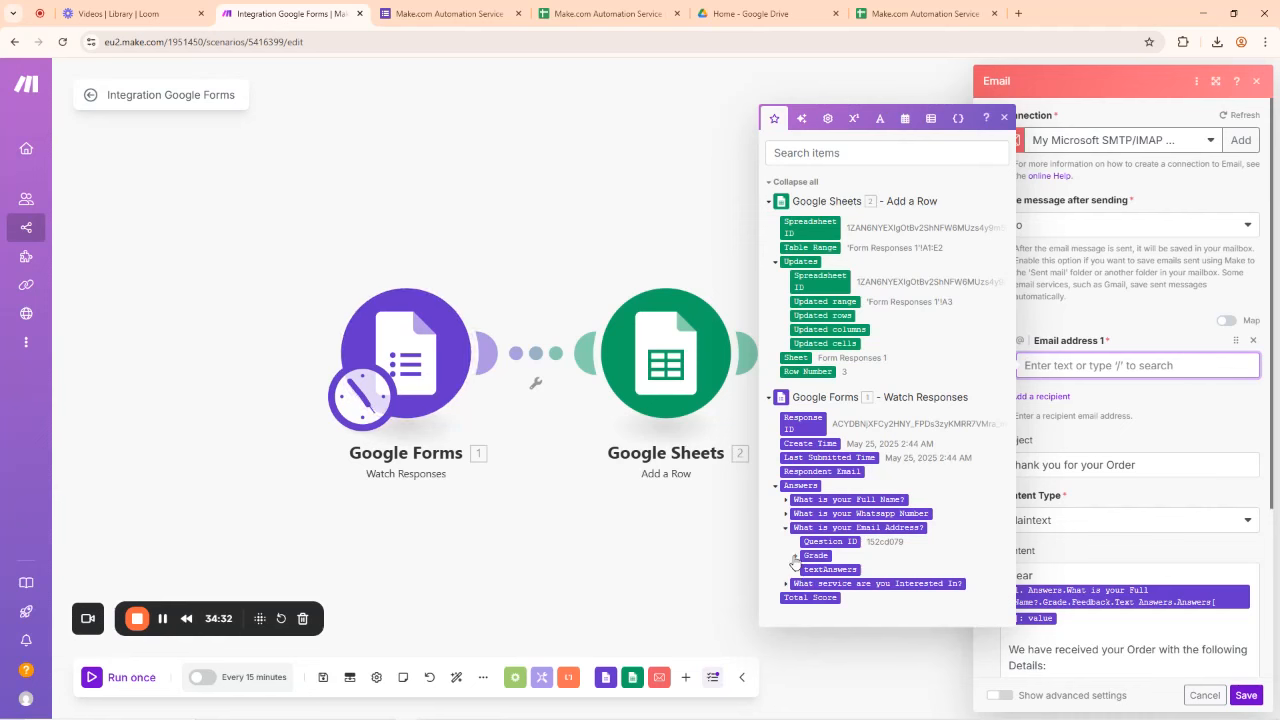
left_click(796, 556)
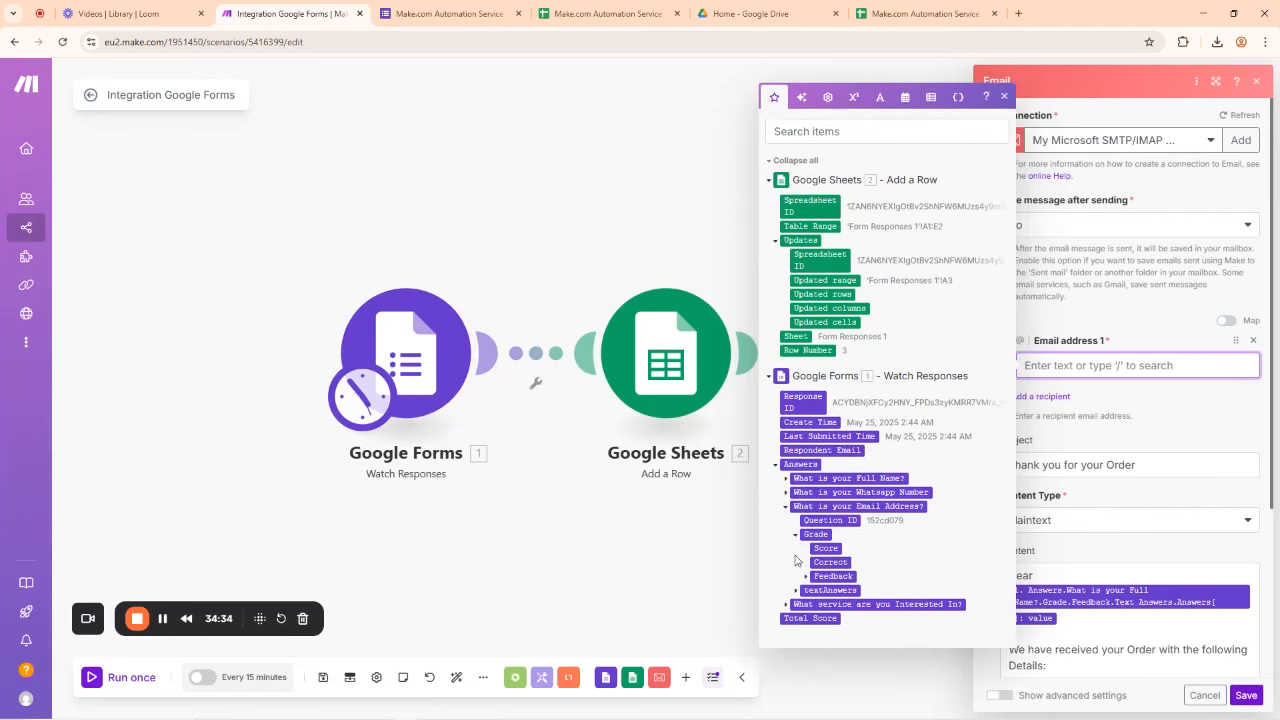
left_click(797, 590)
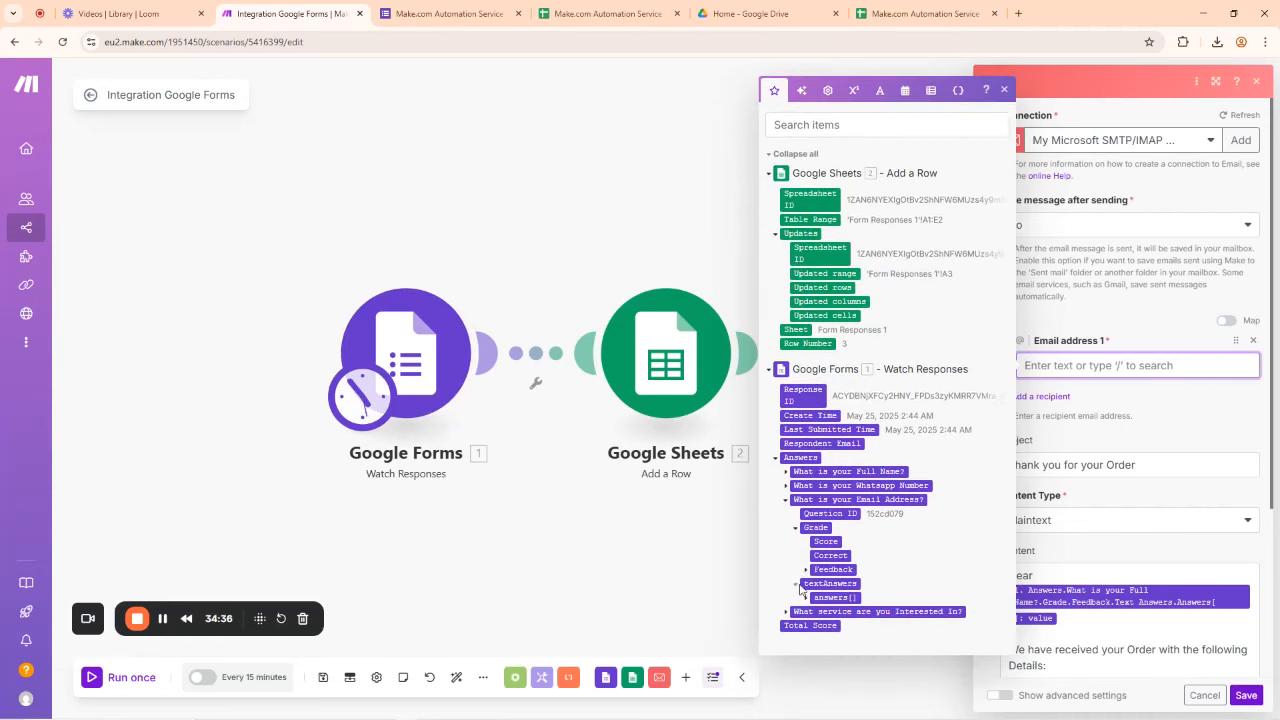
left_click(806, 597)
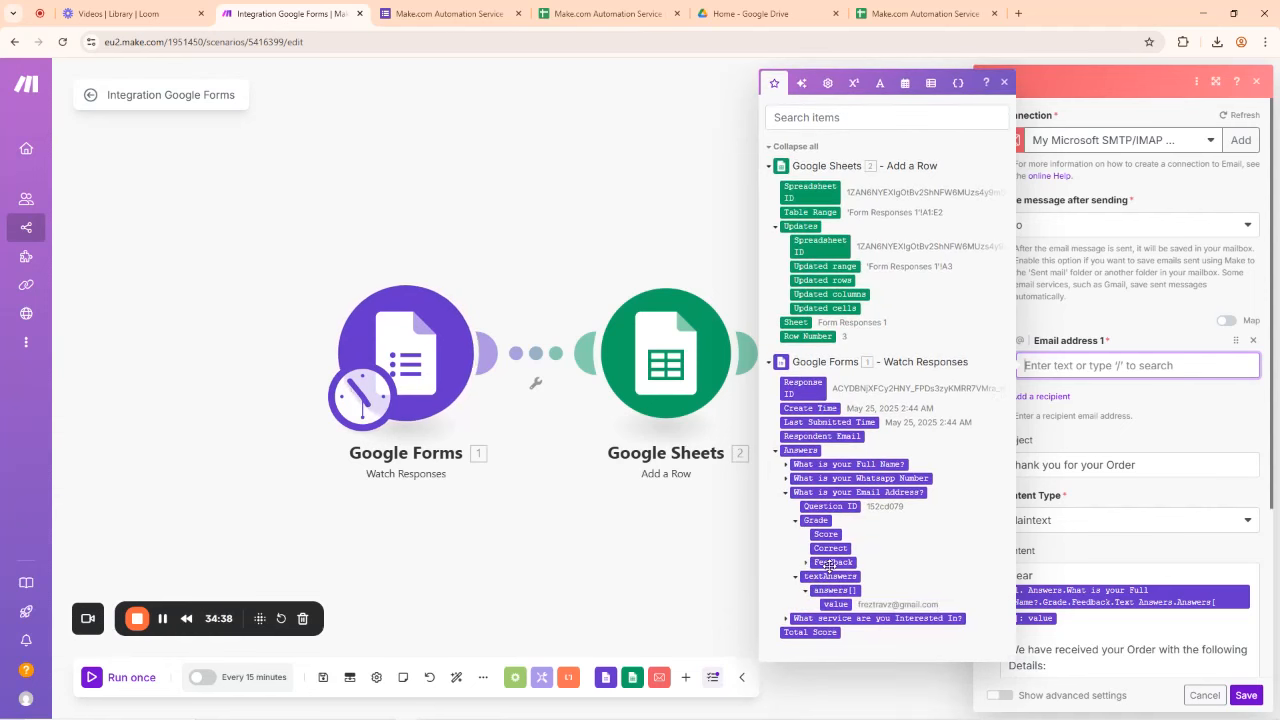
left_click(836, 604)
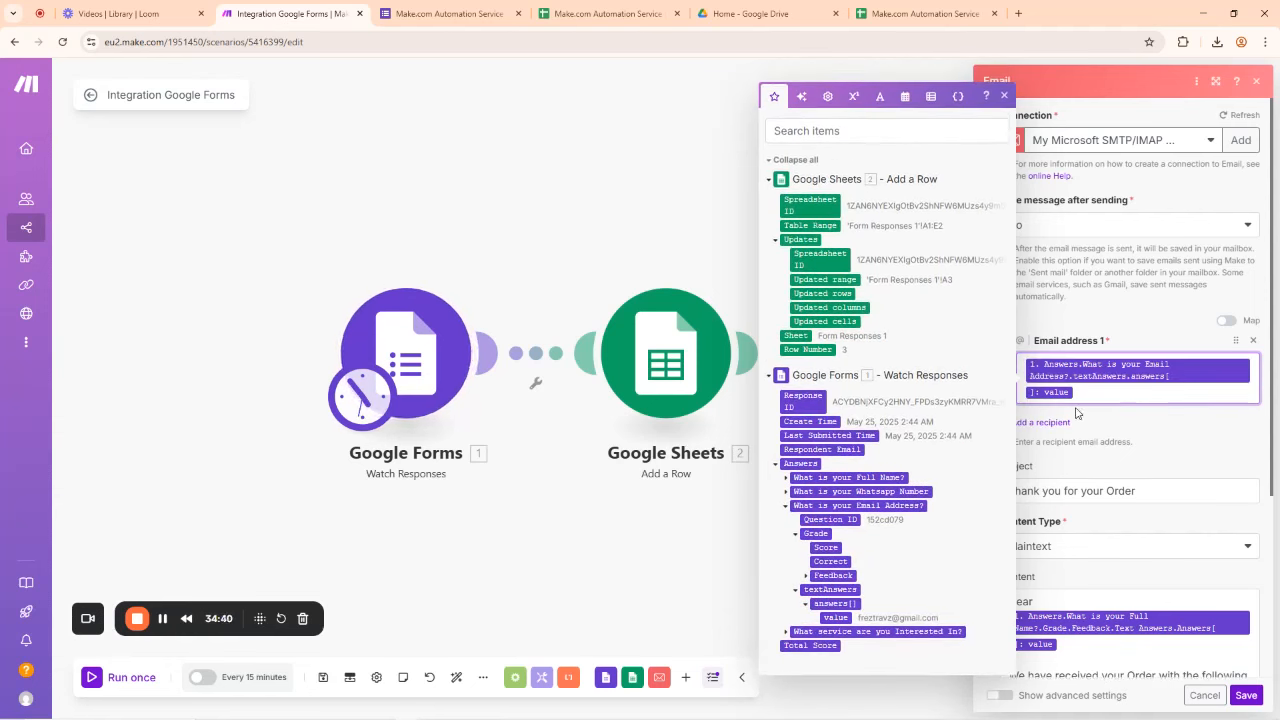
left_click(1095, 316)
left_click(1246, 695)
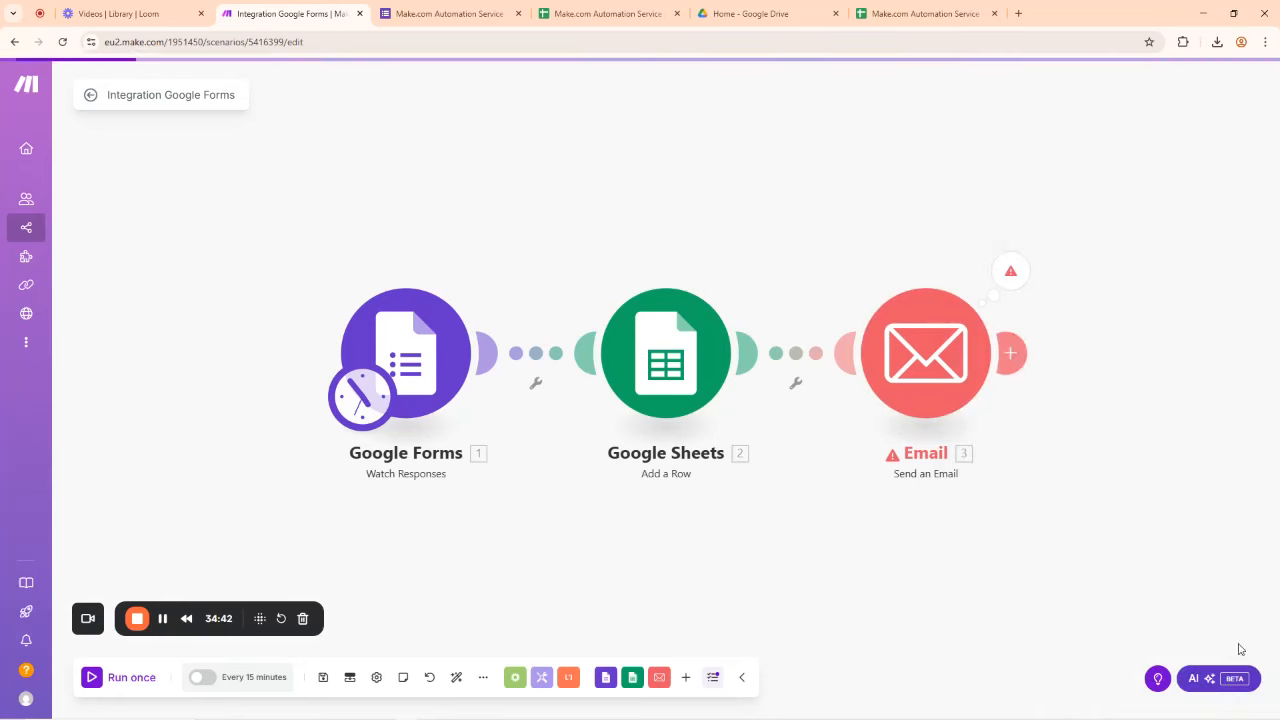
Step: Test the Email module alone, read the BundleValidationError about missing 'to', and reopen its settings
right_click(932, 345)
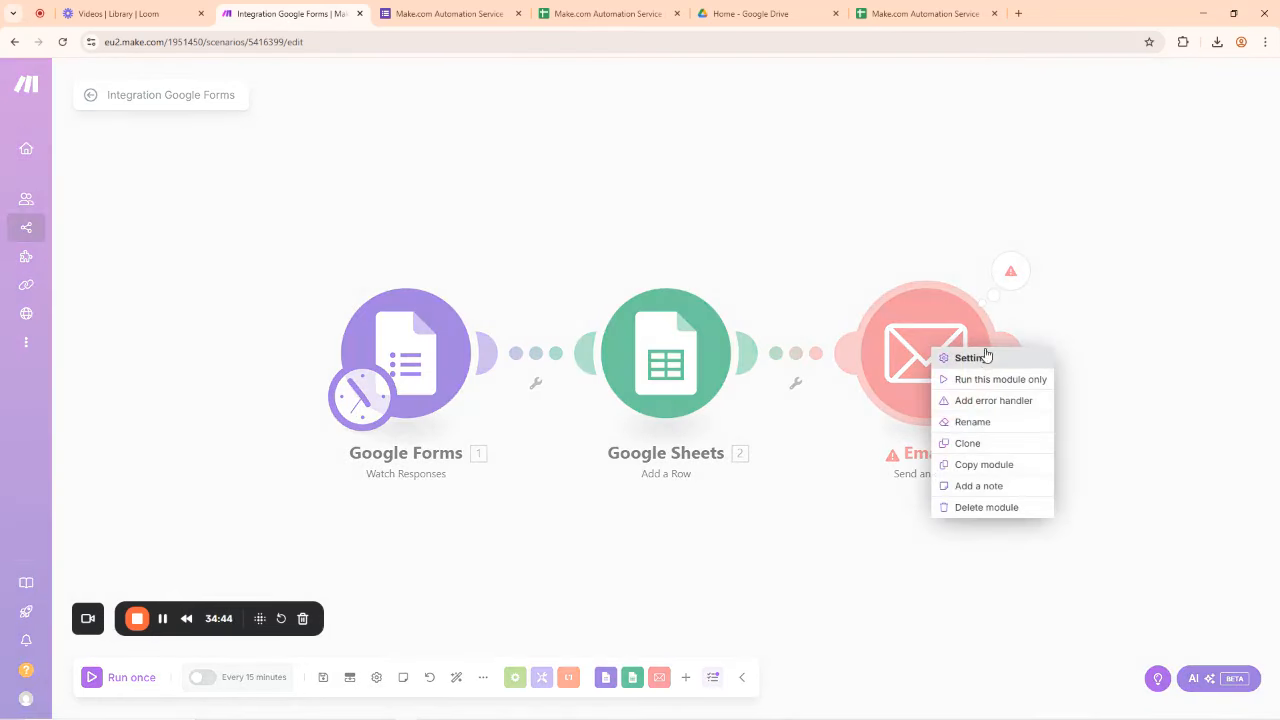
left_click(981, 380)
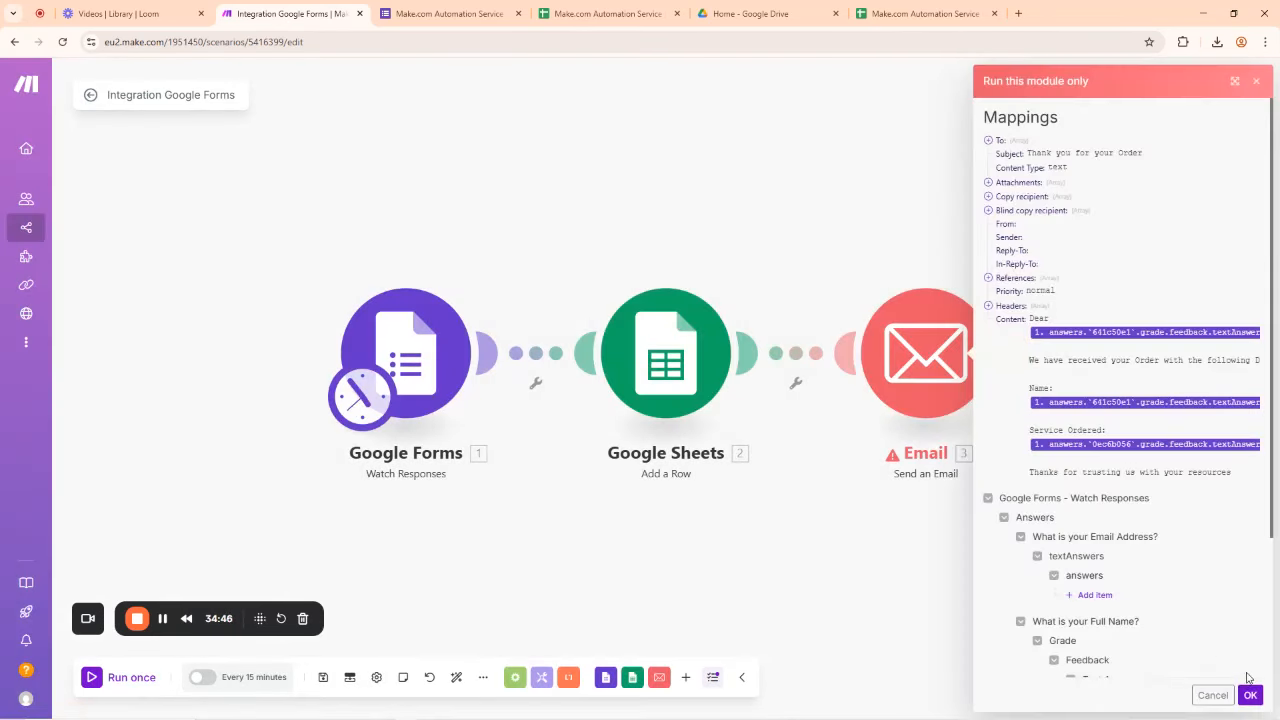
left_click(1250, 695)
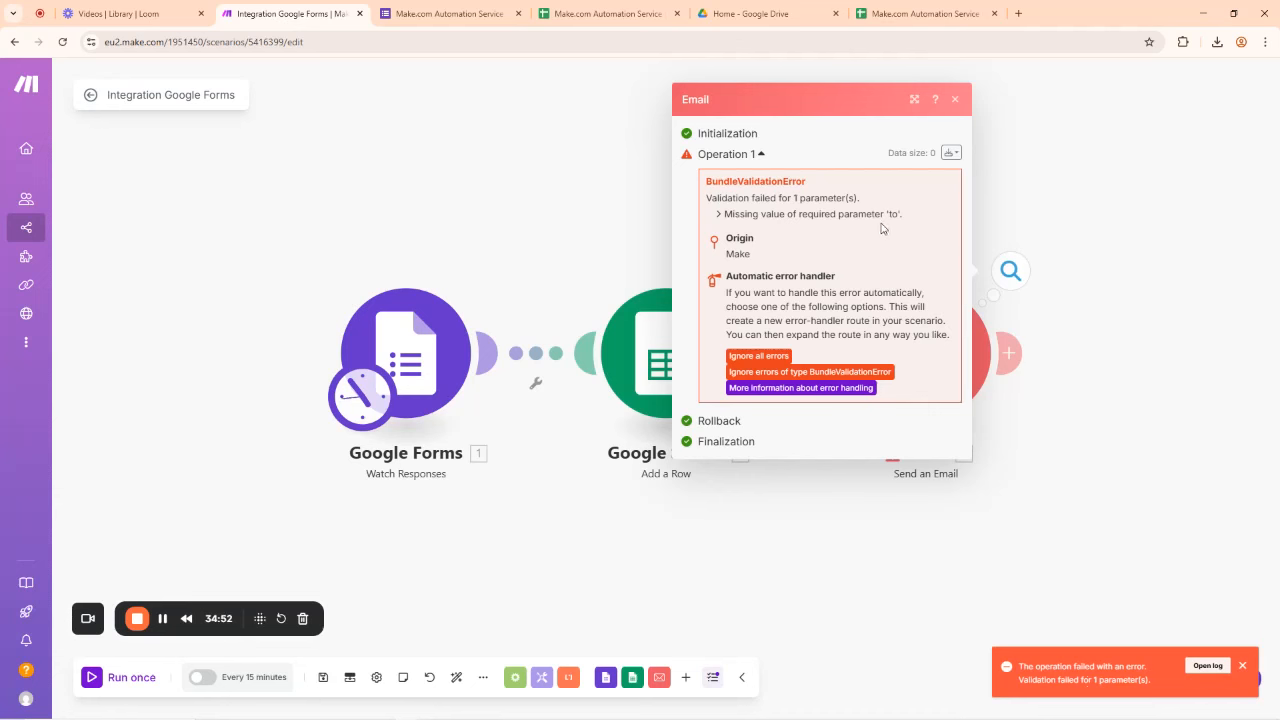
triple_click(736, 218)
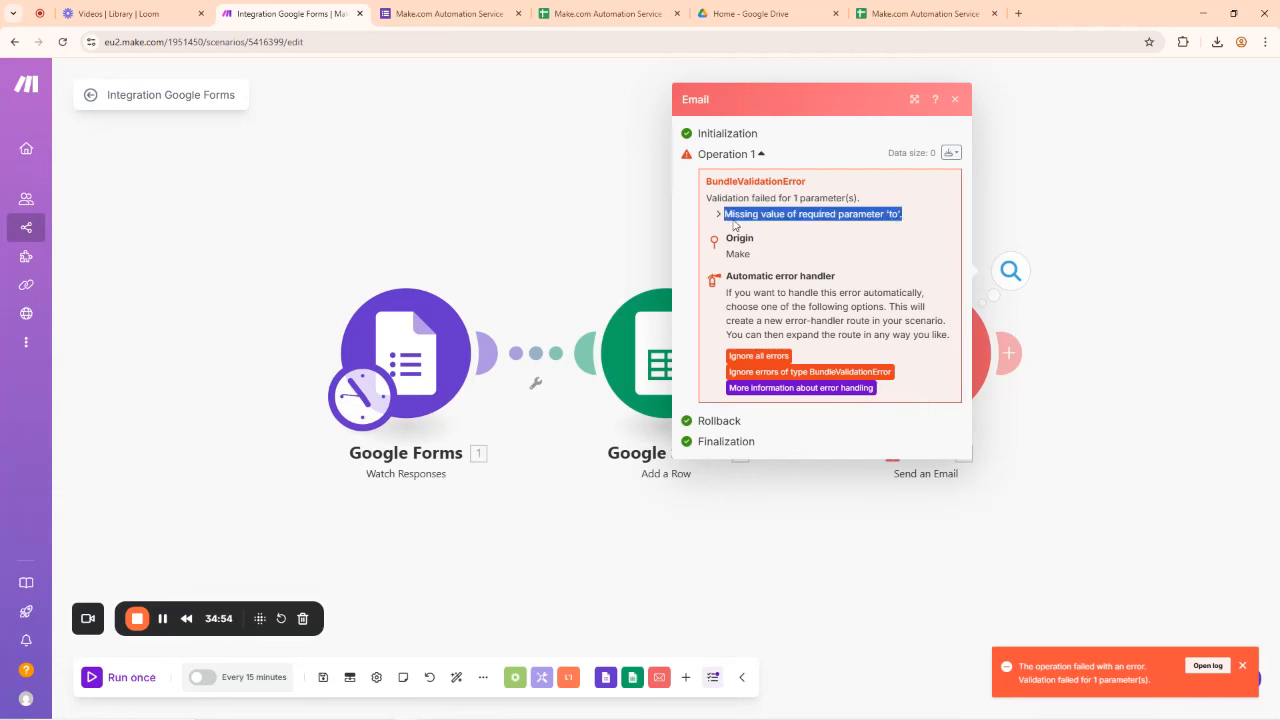
left_click(955, 99)
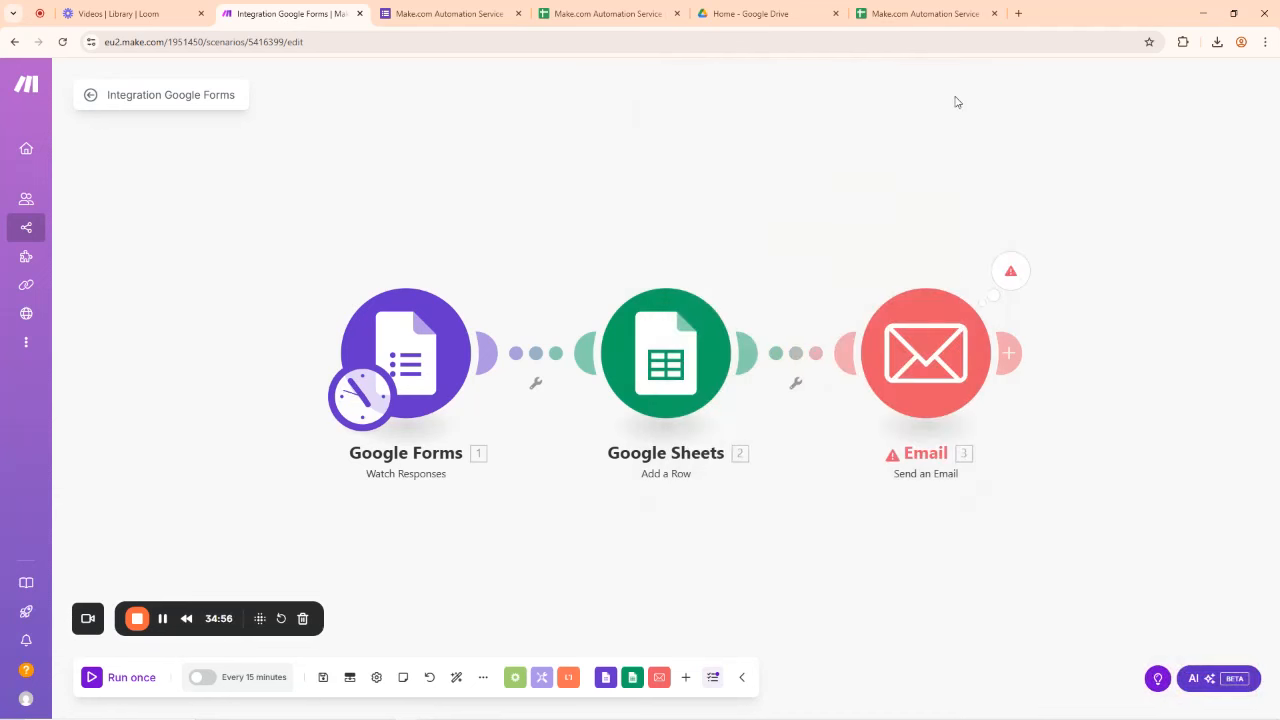
left_click(947, 352)
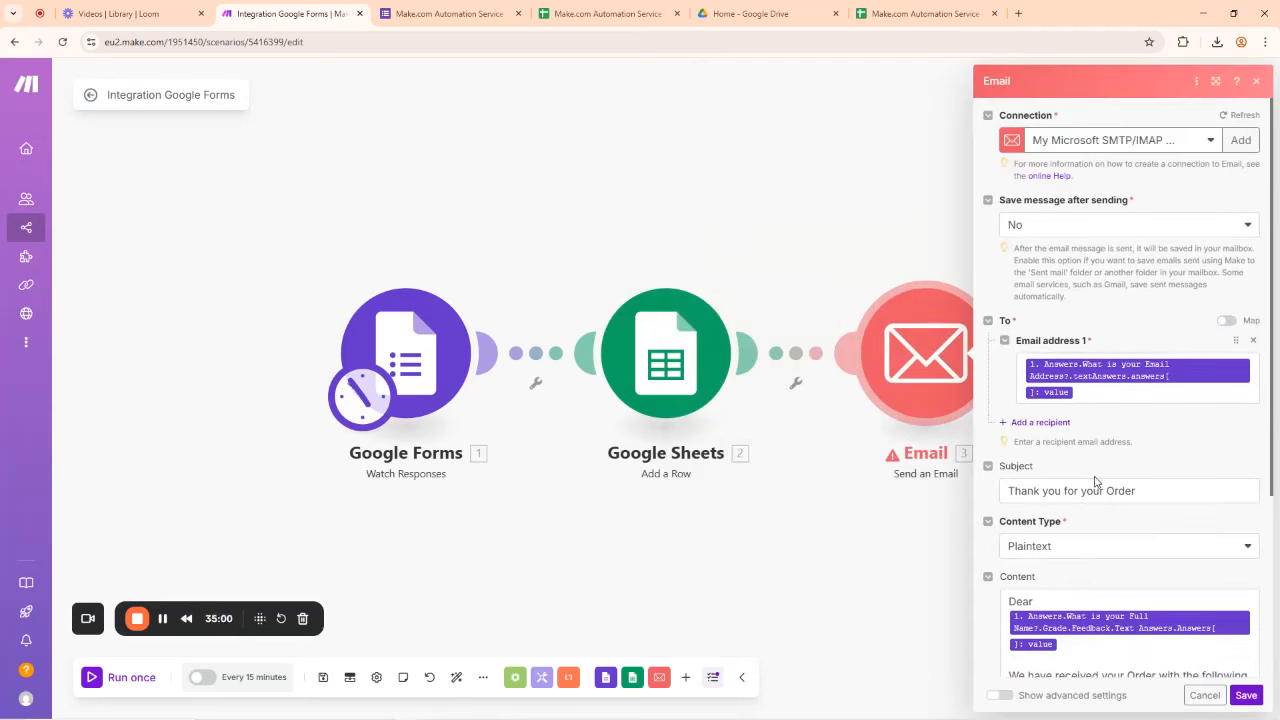
Step: Select and delete the old recipient mapping in Email address 1
scroll(1093, 468, "down", 3)
scroll(1080, 400, "up", 3)
scroll(1085, 430, "down", 3)
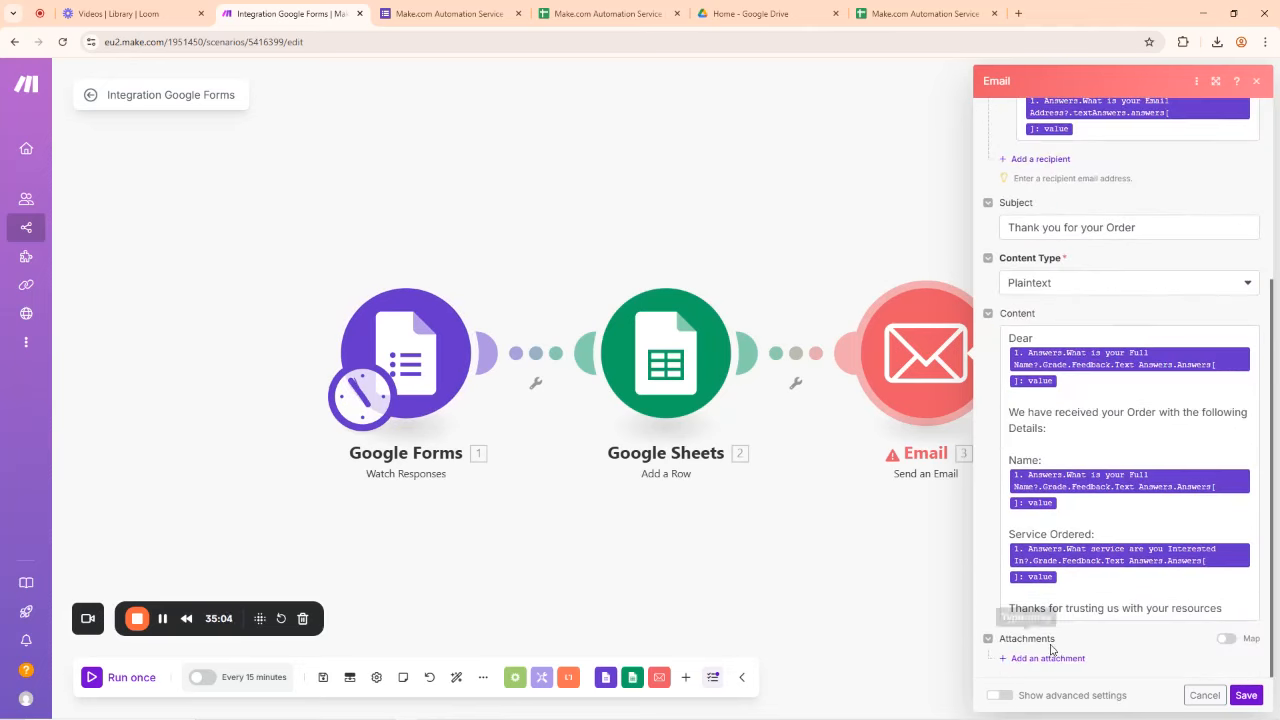
scroll(1085, 410, "up", 2)
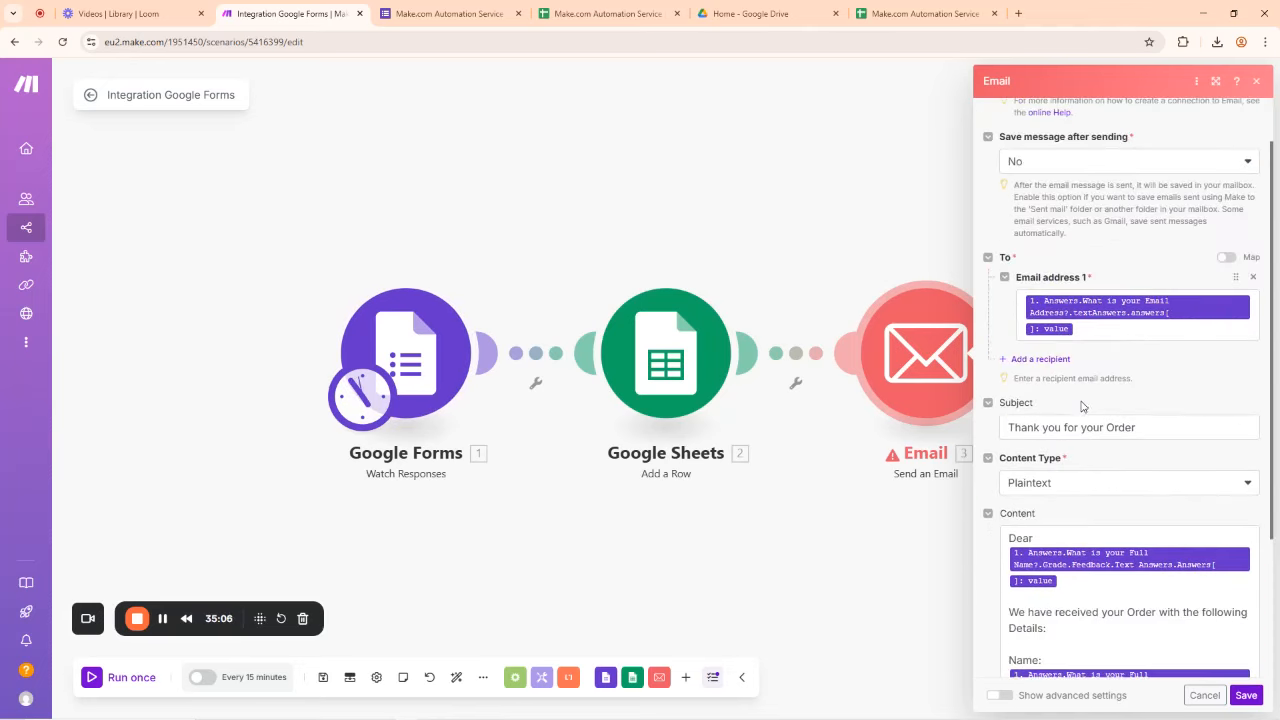
left_click(1084, 327)
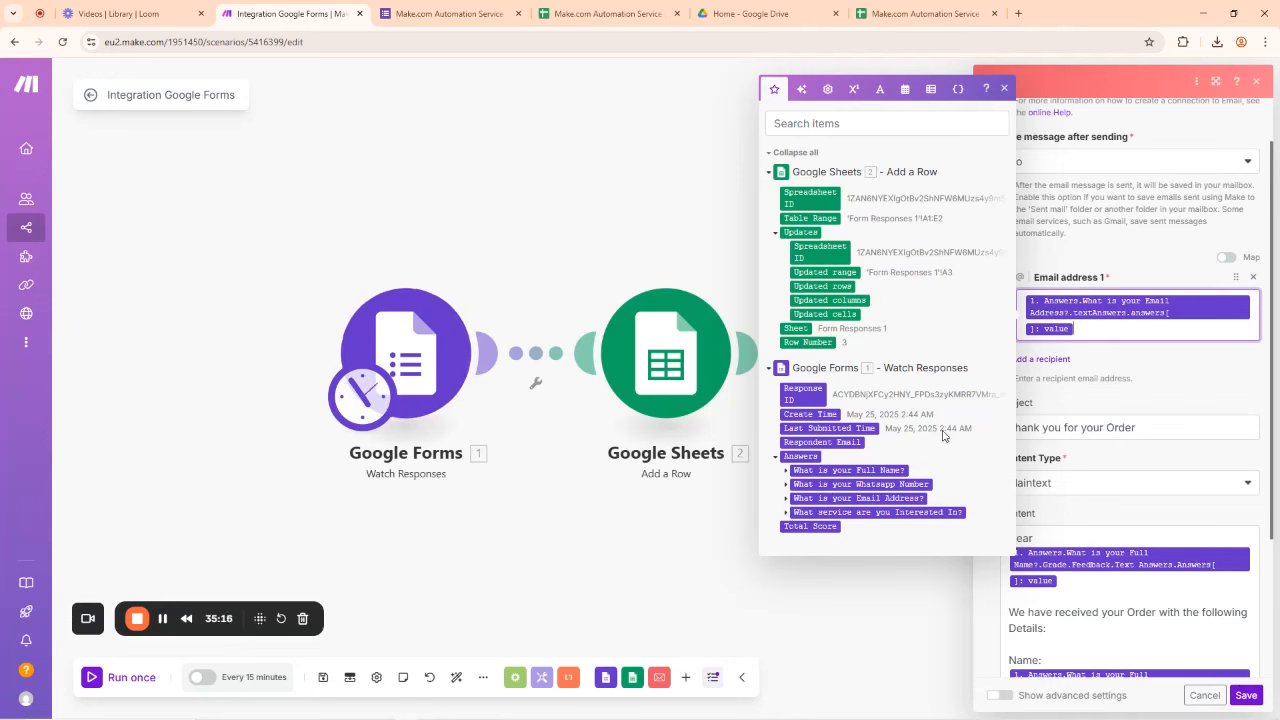
left_click_drag(1097, 333, 1013, 307)
key("BackSpace")
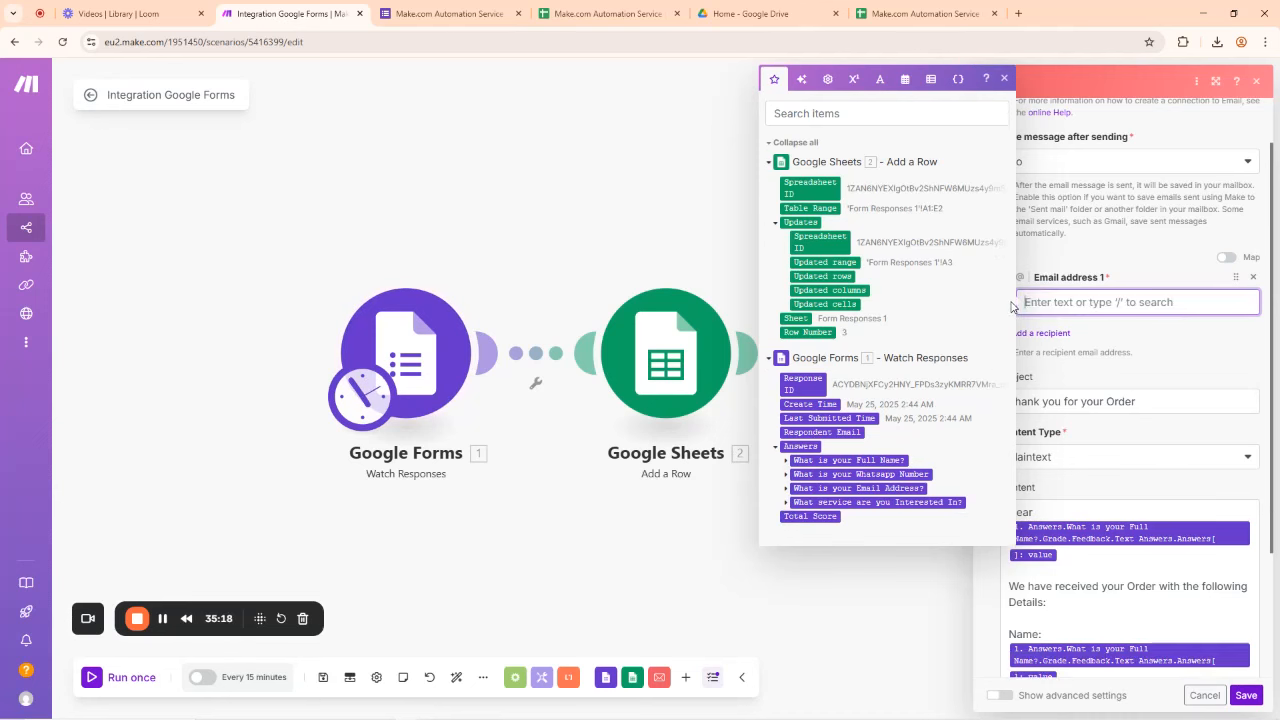
Step: Map What is your Email Address? > Grade > Feedback > Text Answers value as recipient and save
left_click(786, 489)
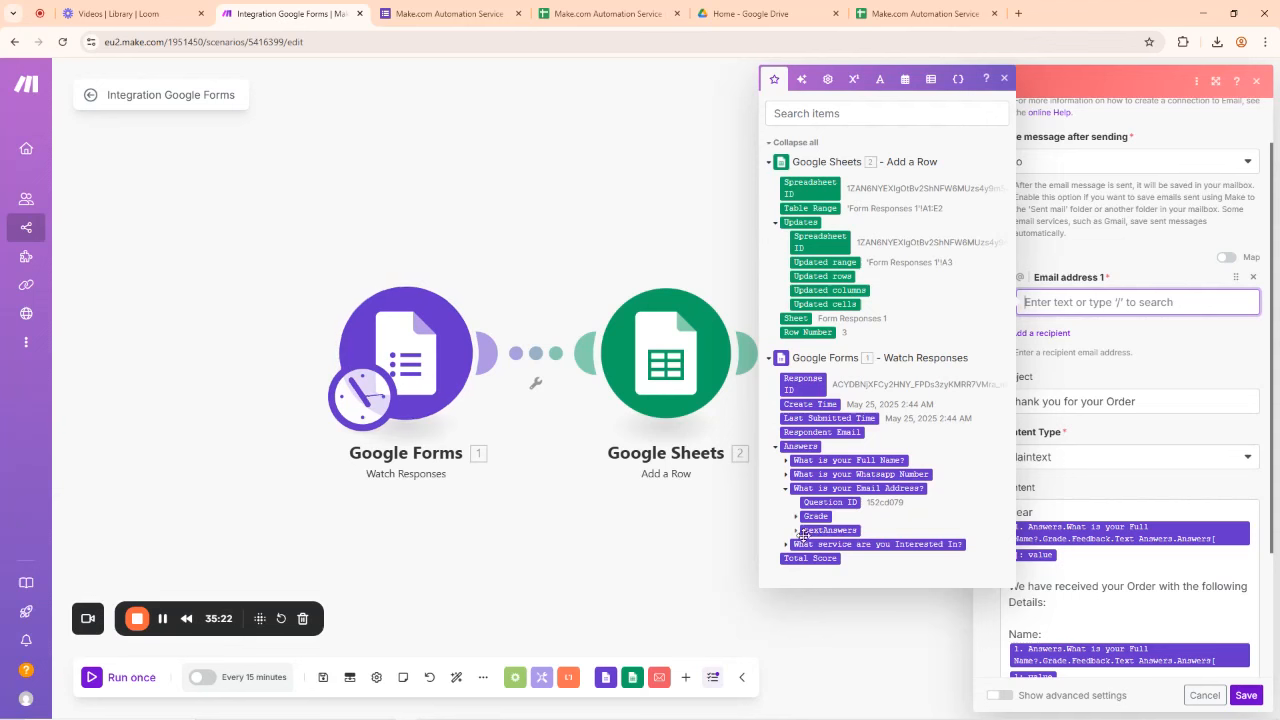
left_click(797, 518)
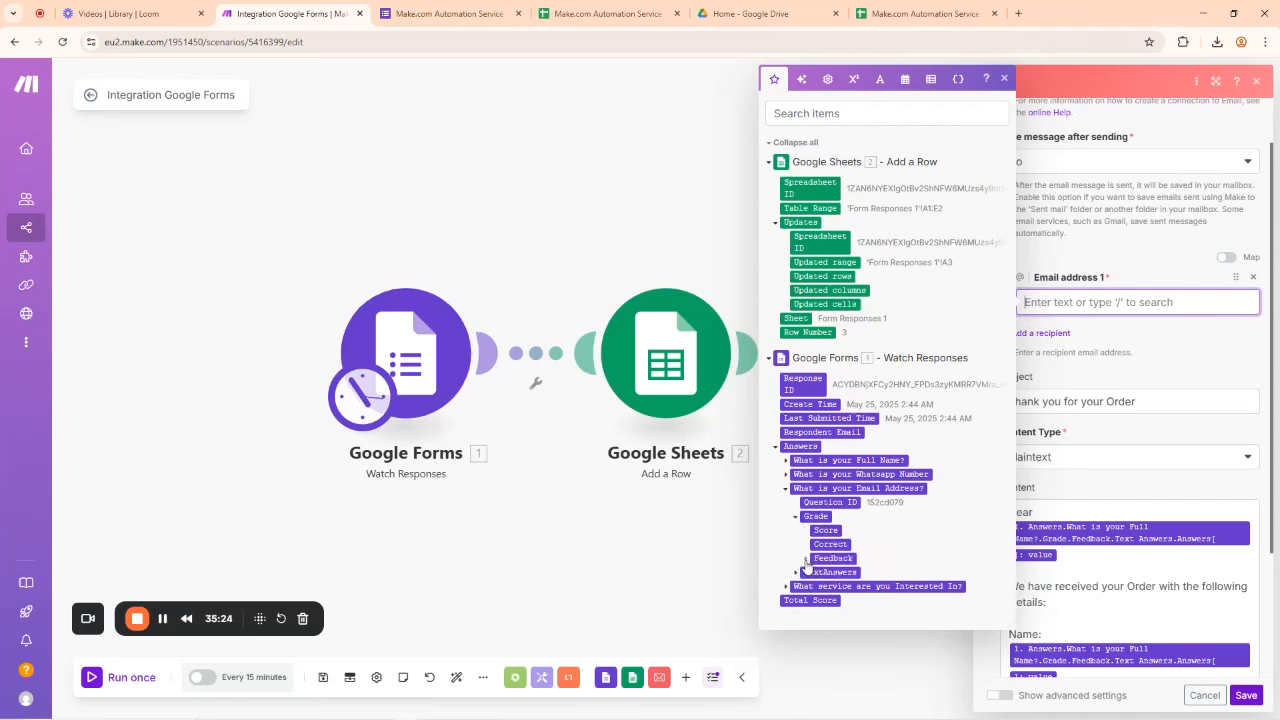
left_click(806, 558)
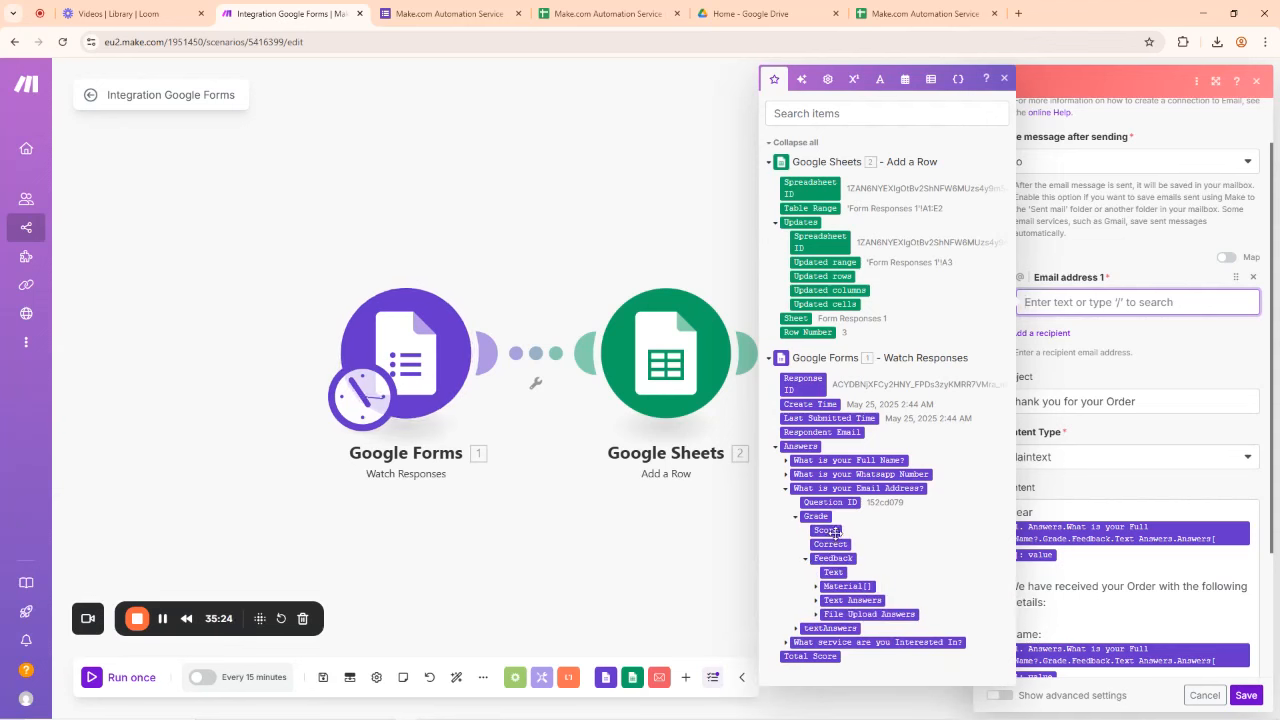
left_click(816, 601)
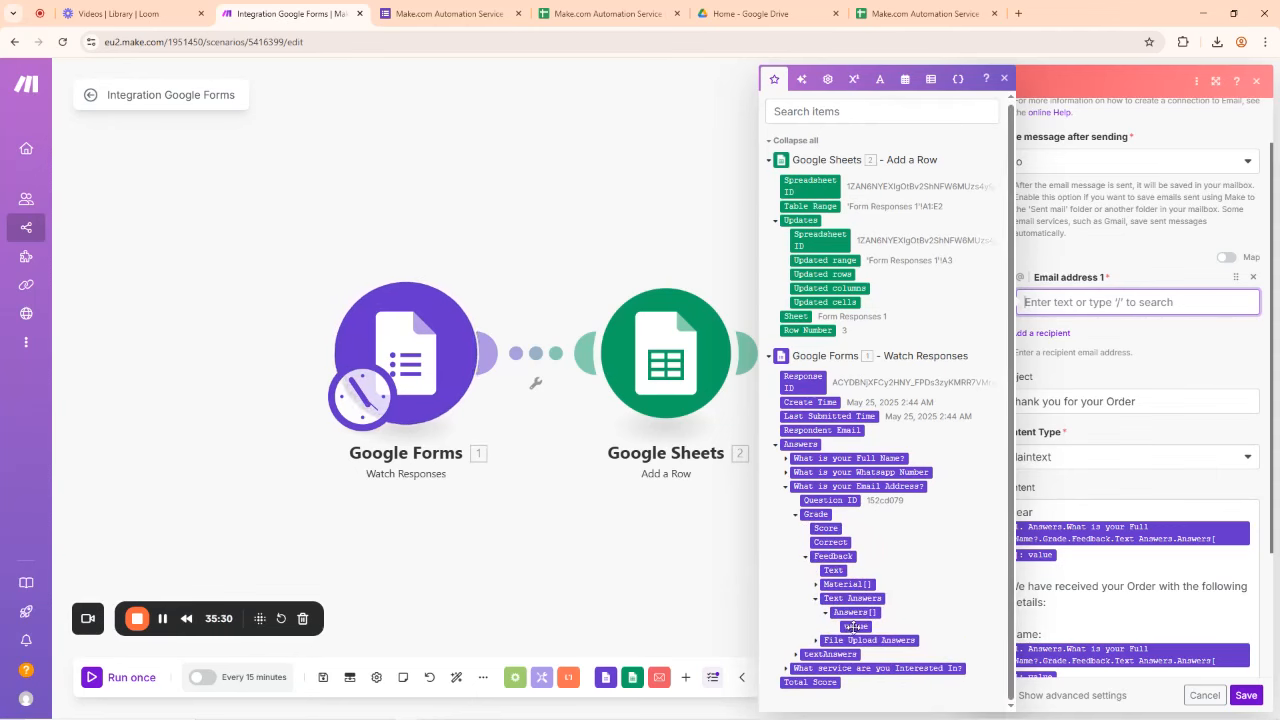
left_click(855, 627)
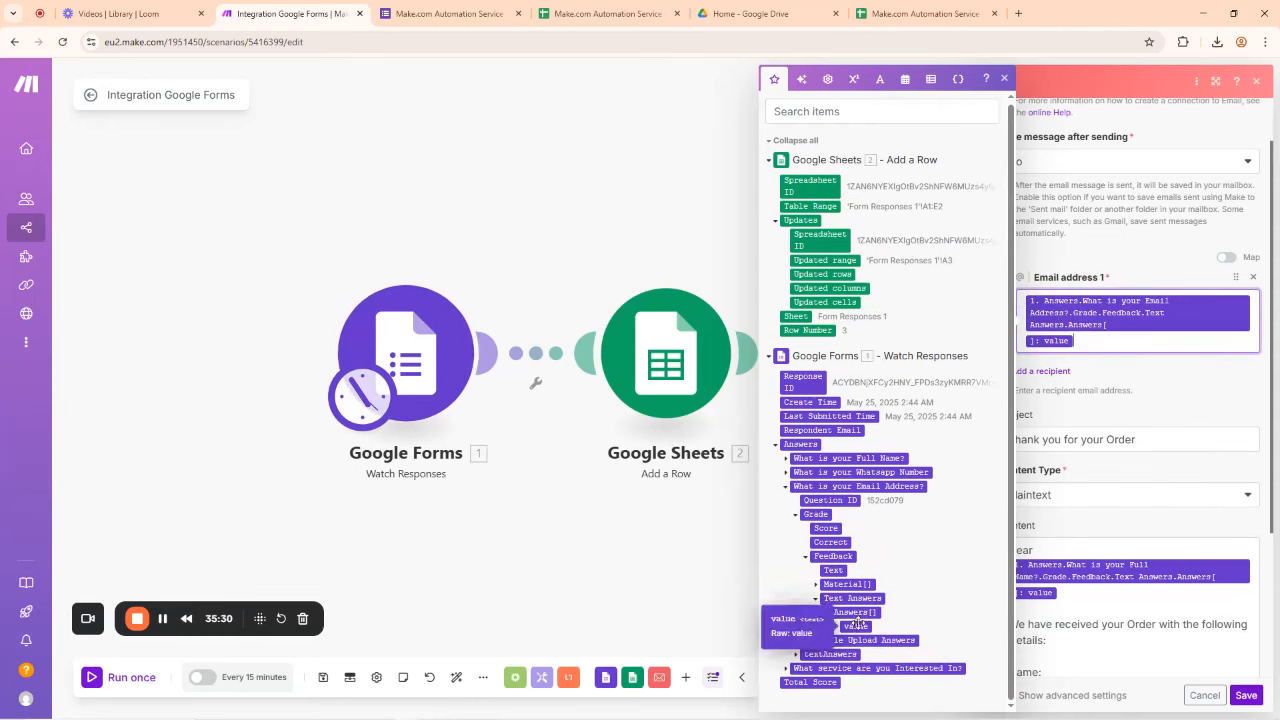
left_click(1108, 257)
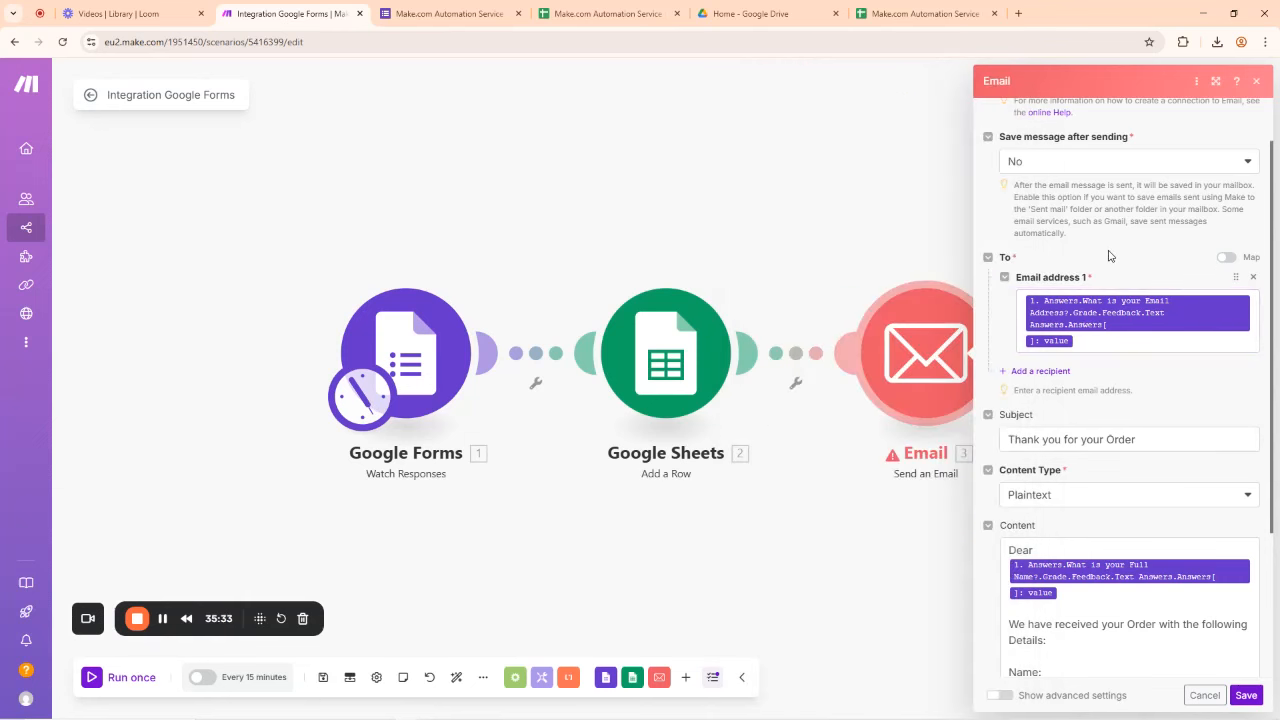
left_click(1246, 695)
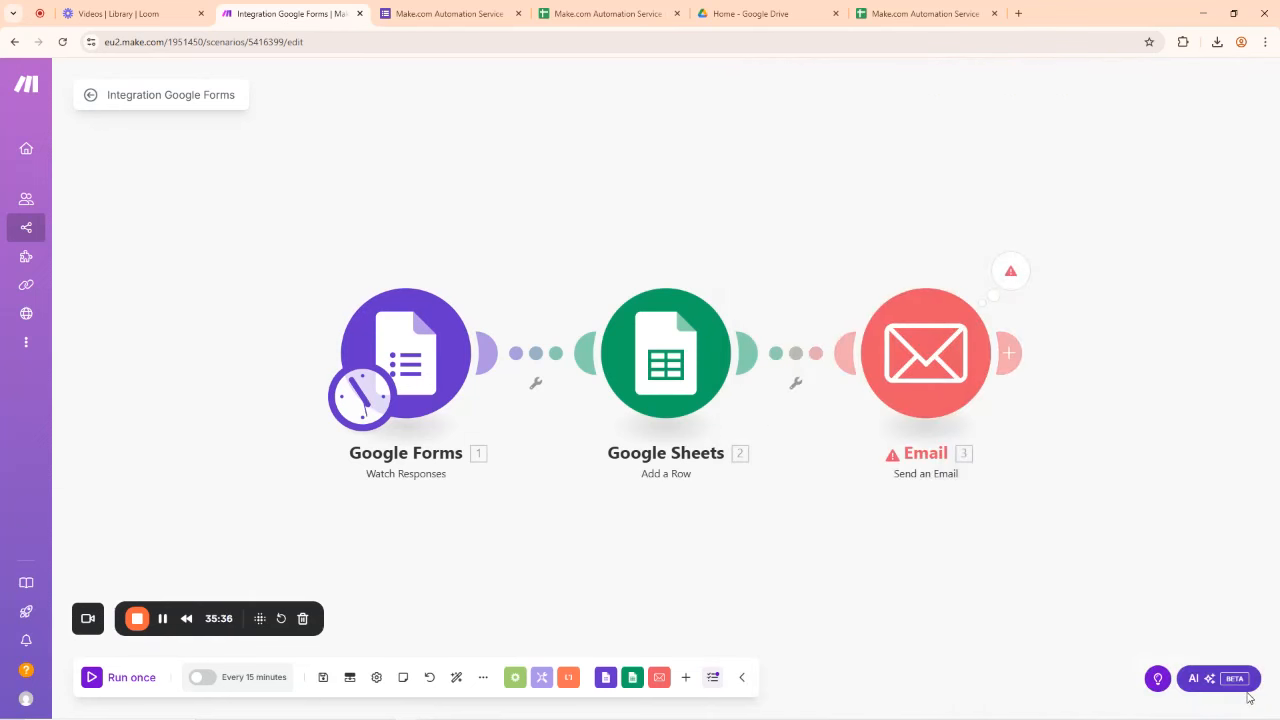
Step: Save the scenario, test-run only the Email module, and dismiss its 1-parameter validation error
left_click(324, 680)
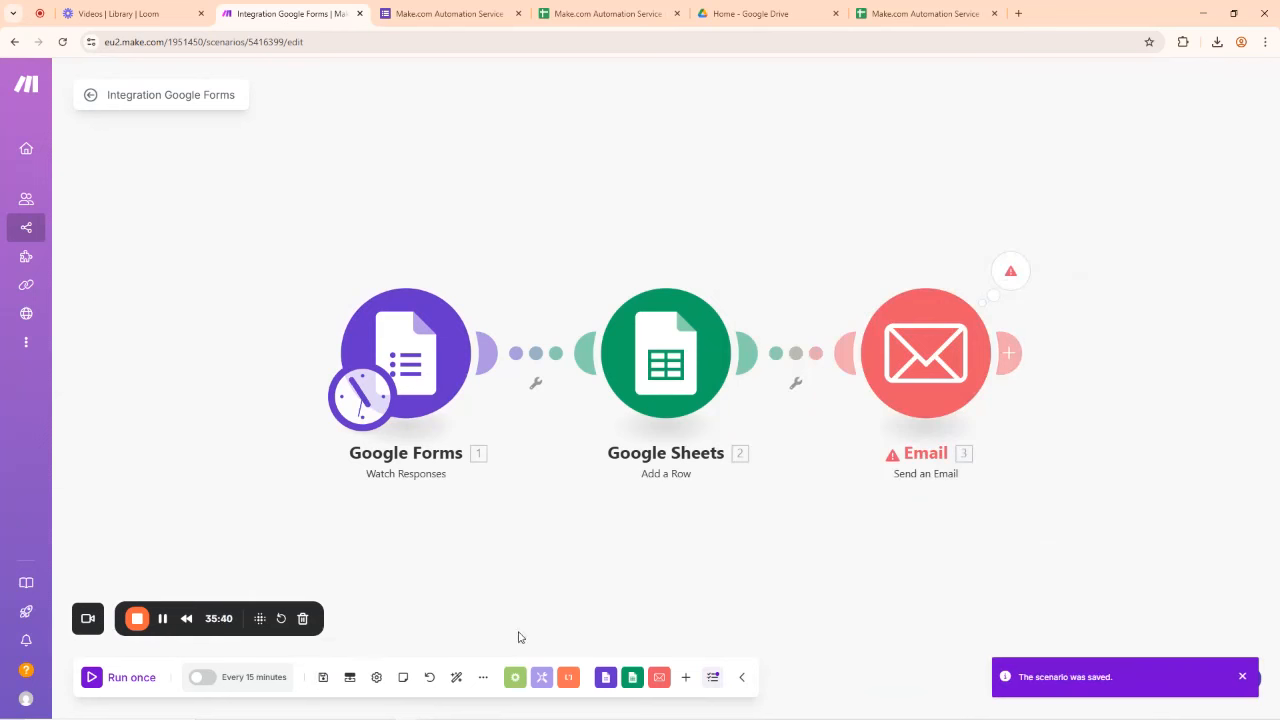
right_click(940, 346)
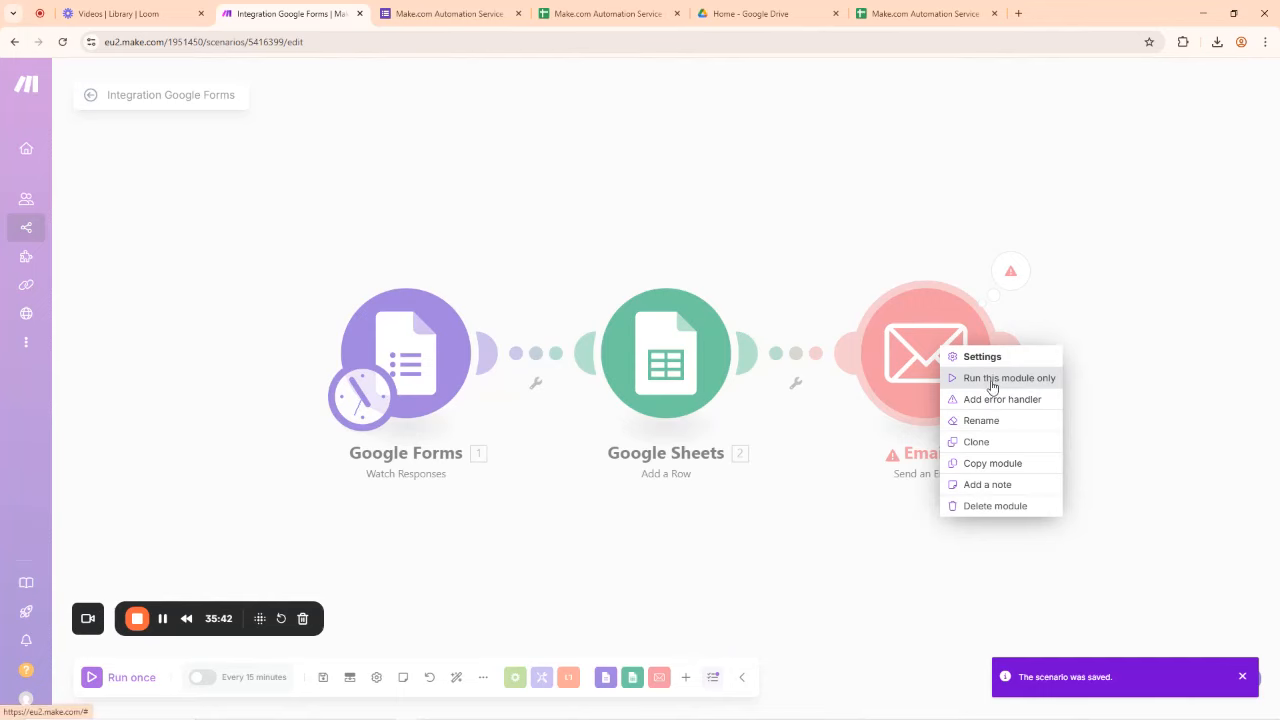
left_click(990, 378)
left_click(1250, 695)
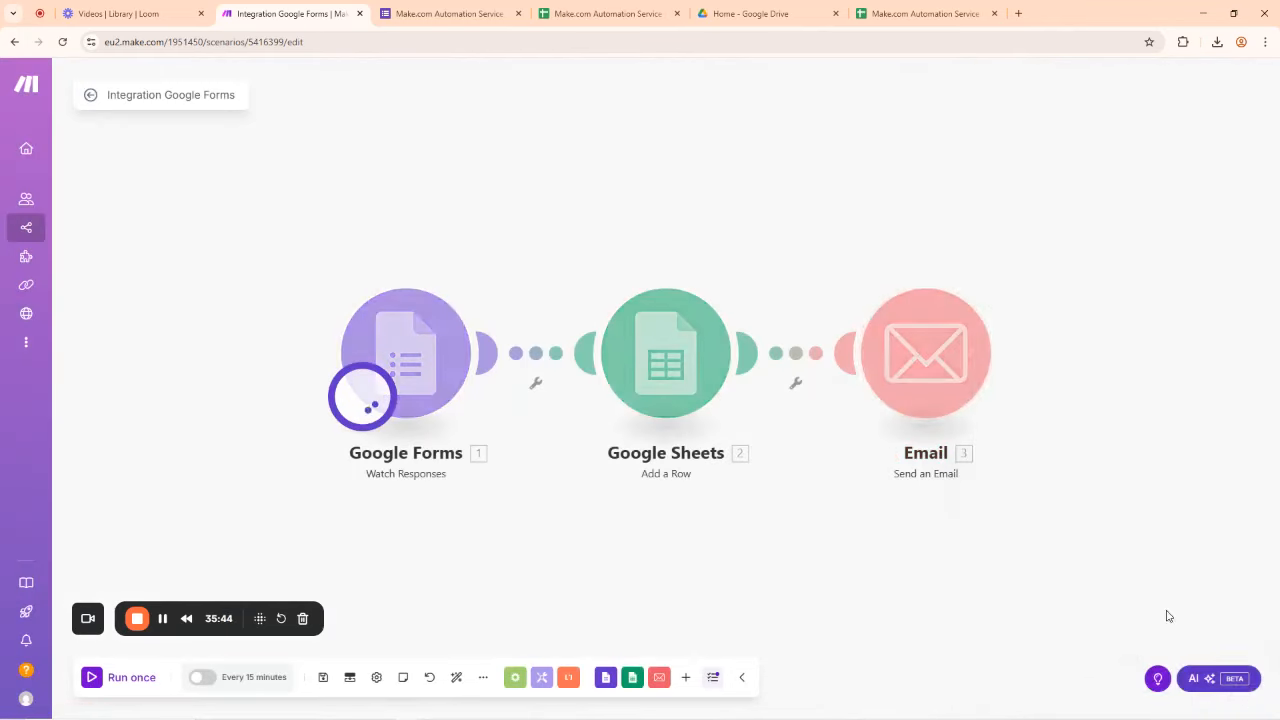
left_click(954, 100)
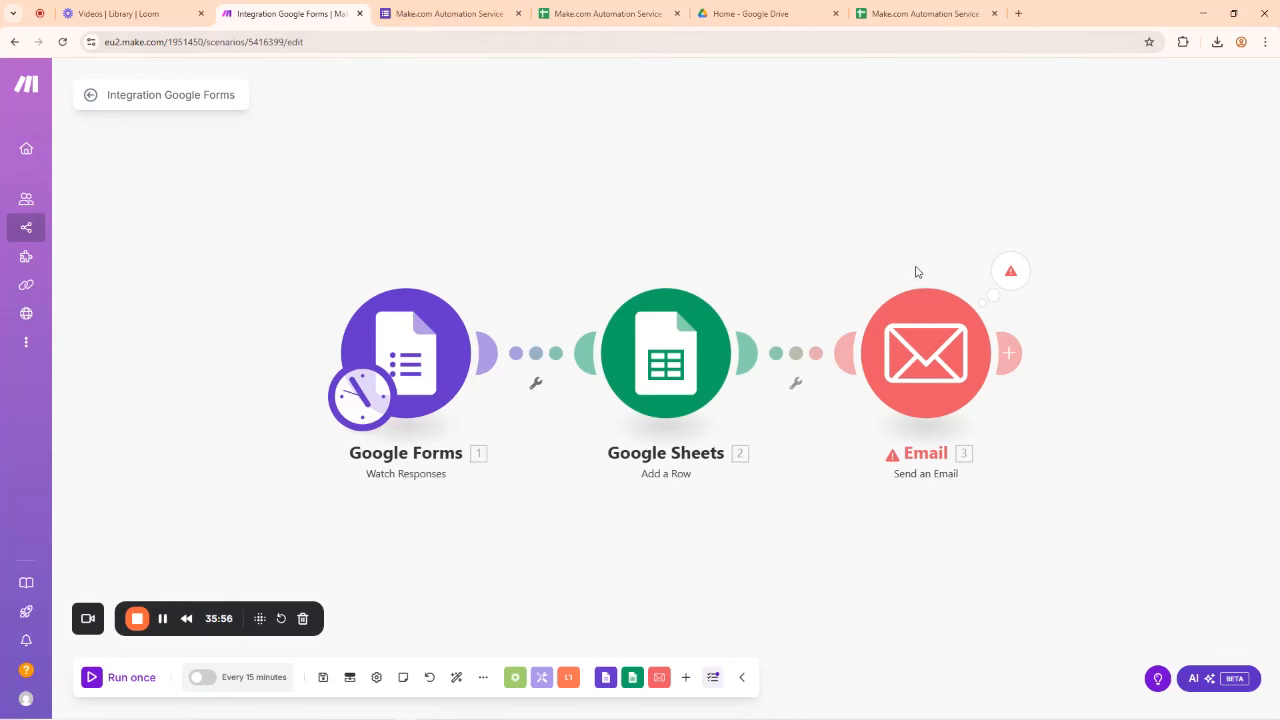
Step: Replace the Email module's mapped recipient with two typed e-mail addresses separated by a comma
left_click(927, 362)
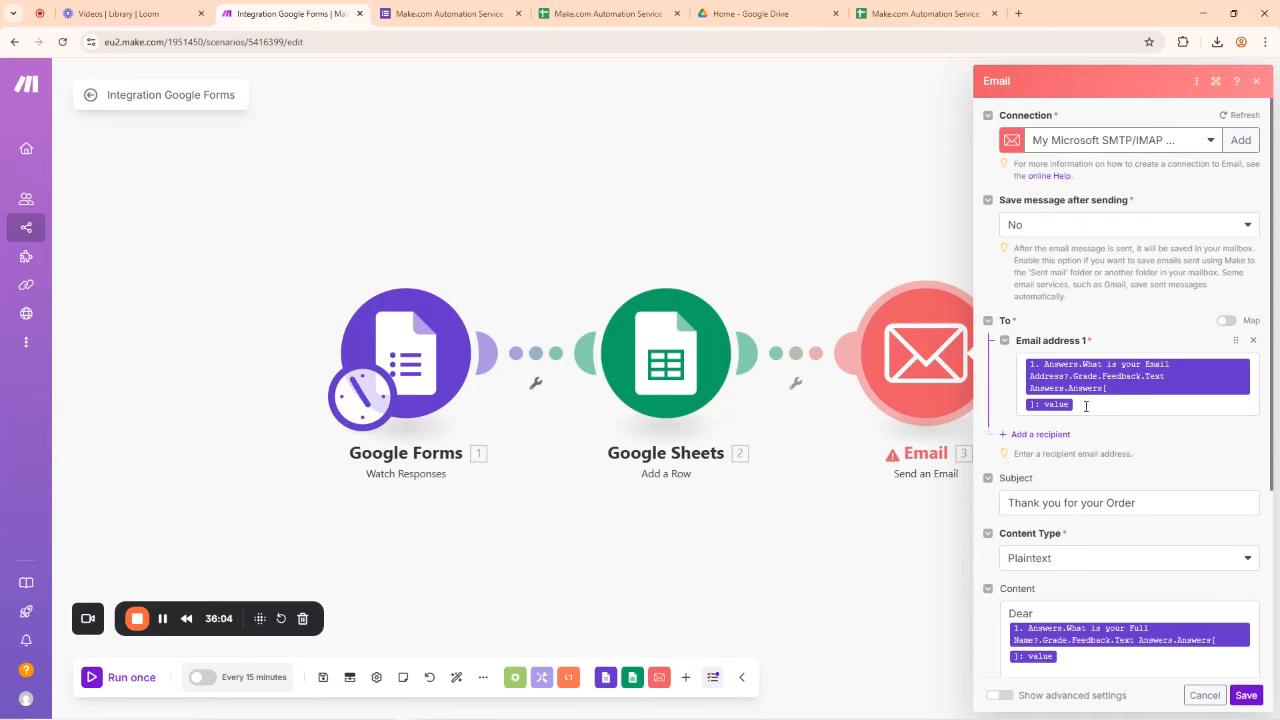
left_click(1085, 406)
key("ctrl+a")
key("BackSpace")
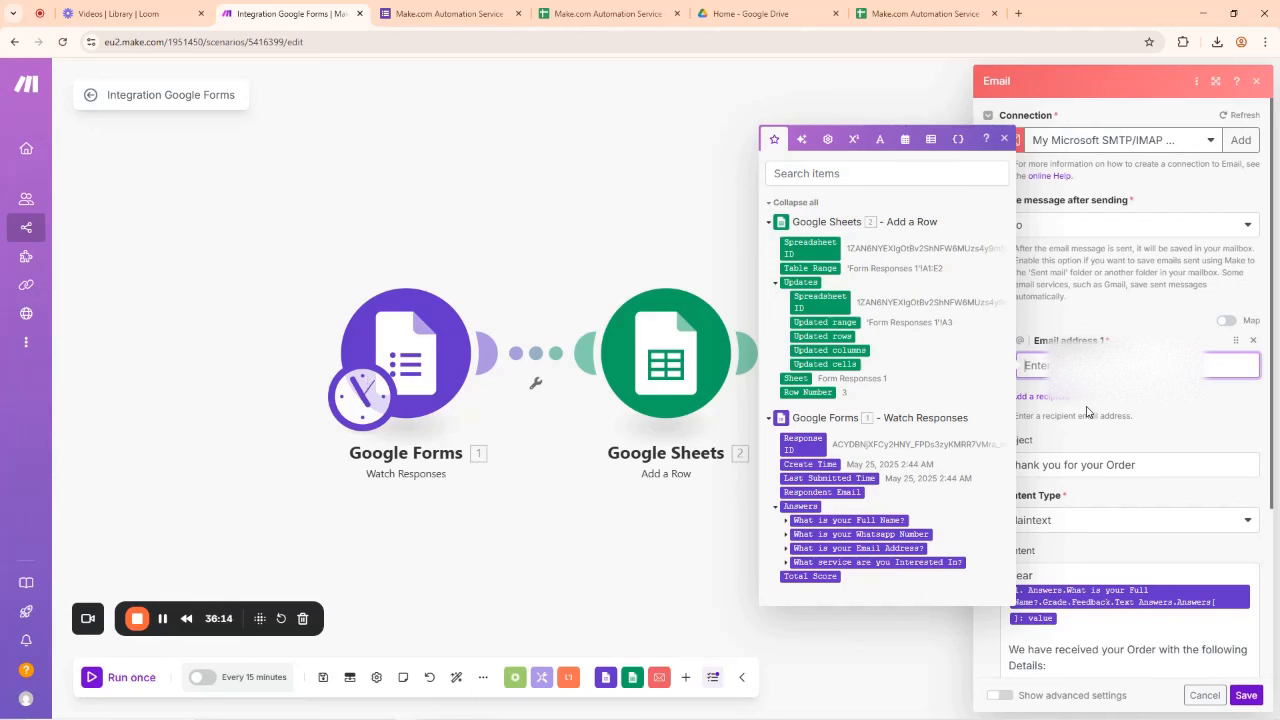
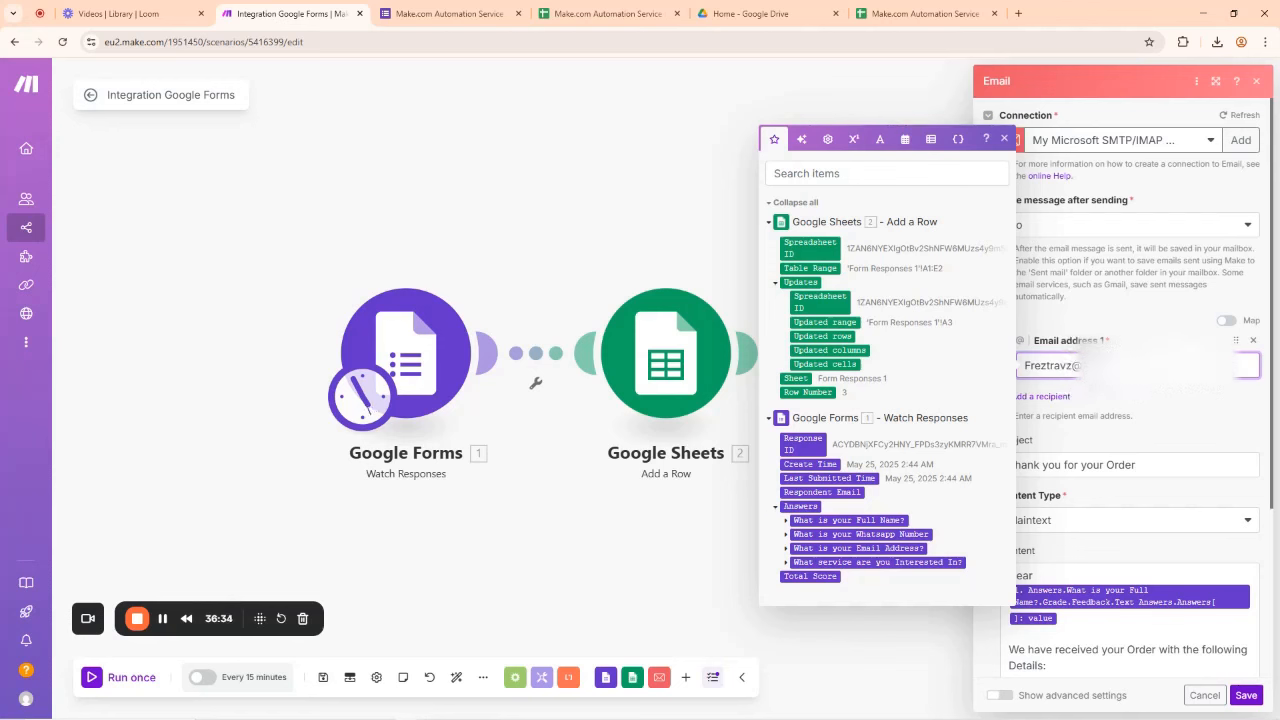
left_click(1005, 139)
Step: Turn on Show advanced settings to reveal the Email module's sender fields
scroll(1065, 486, "down", 3)
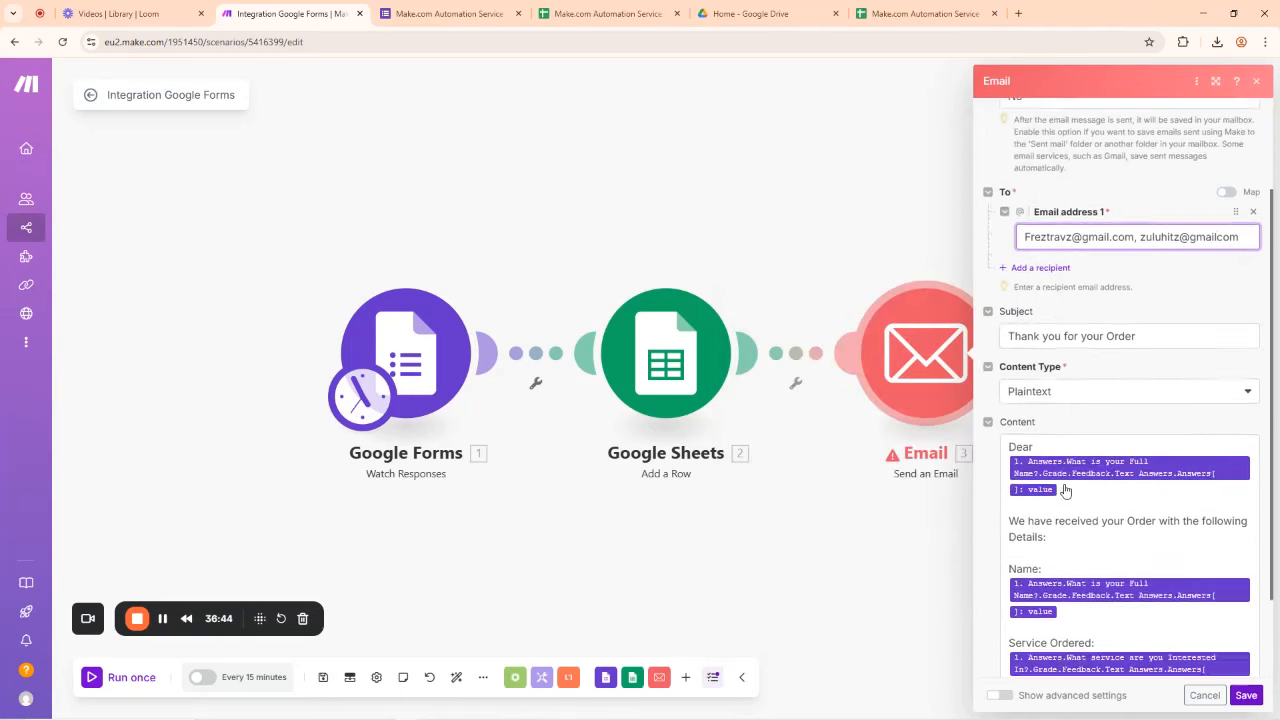
scroll(1060, 470, "up", 3)
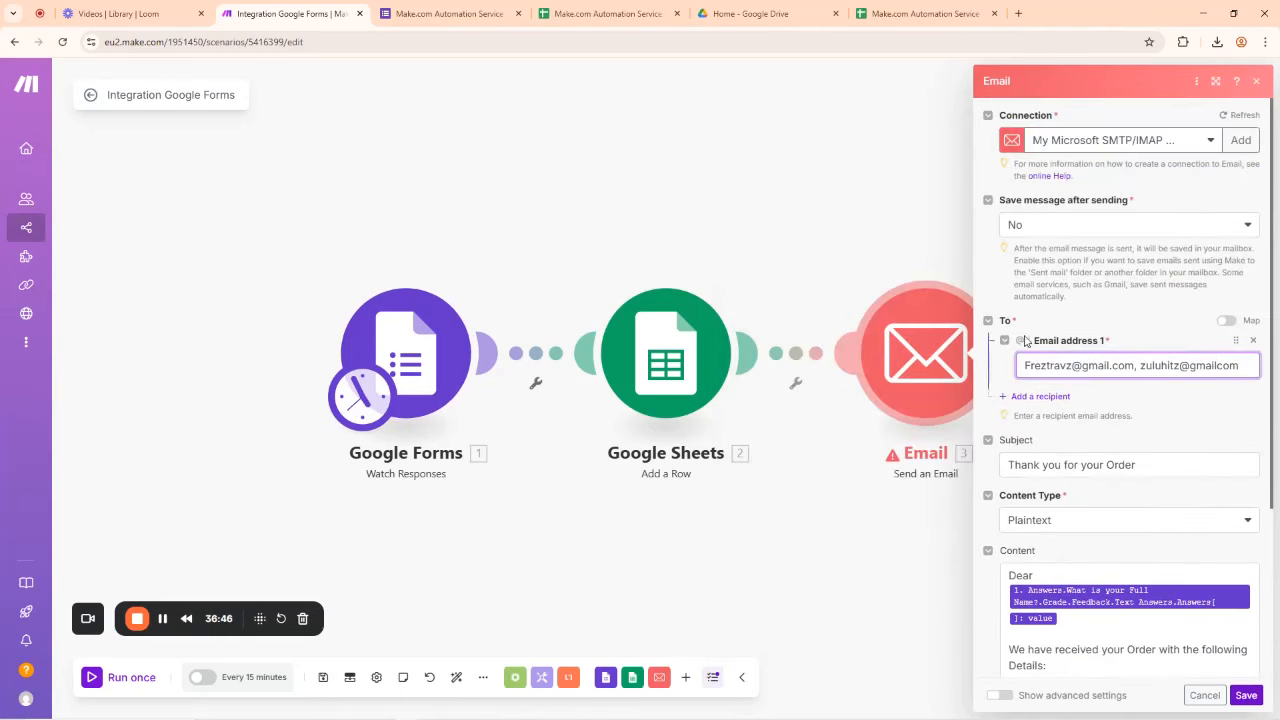
scroll(1021, 391, "down", 3)
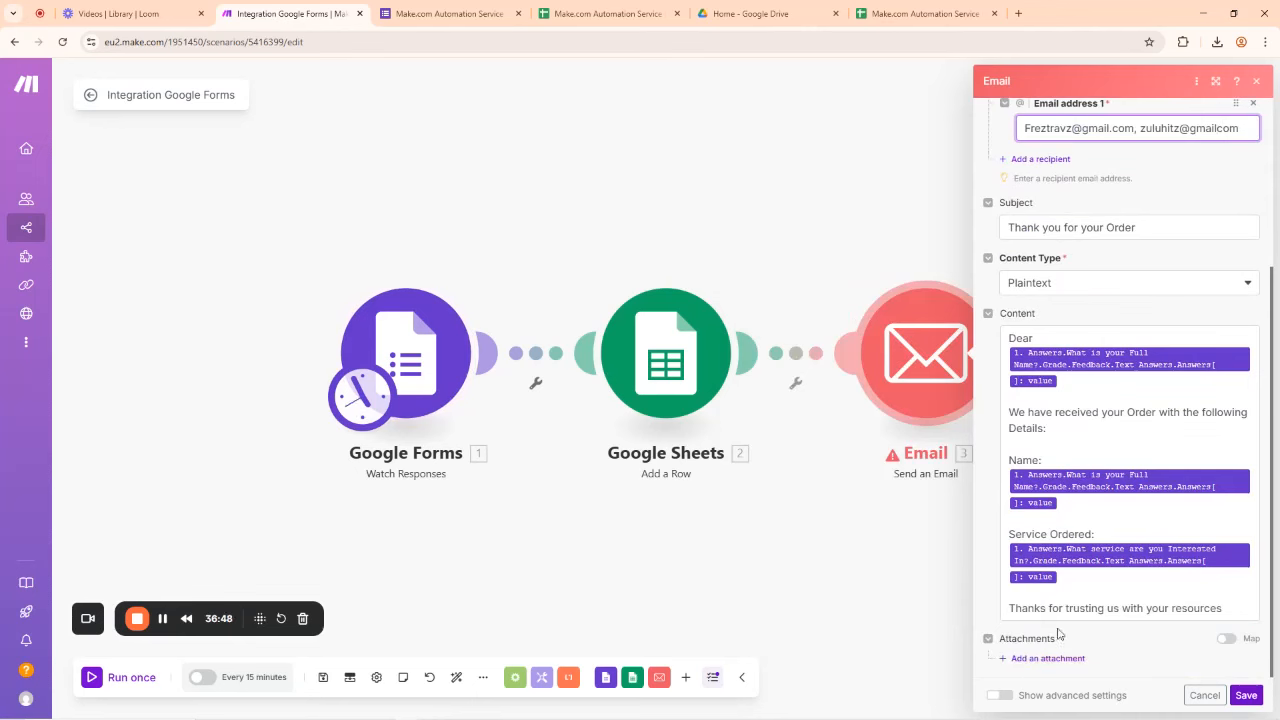
left_click(1000, 695)
scroll(1080, 382, "down", 5)
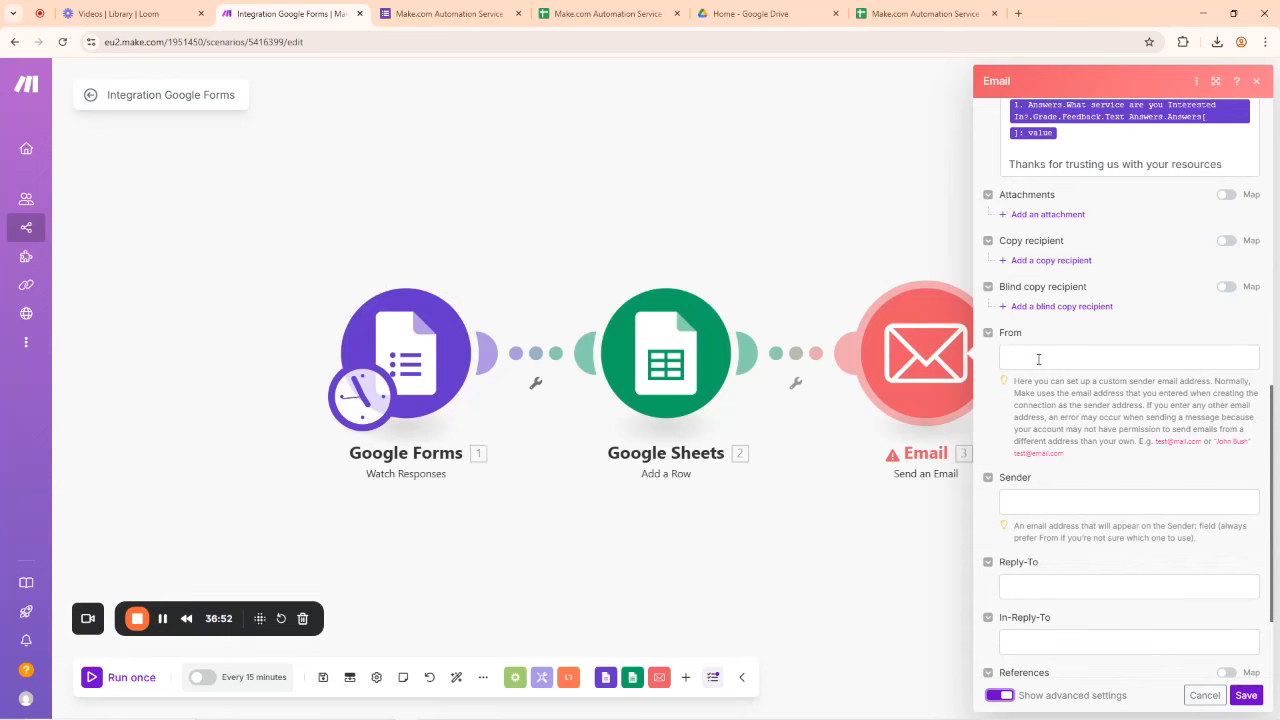
Step: Enter FastGidi Tutorials as the Email sender name, save, and review the flagged To address
left_click(1025, 502)
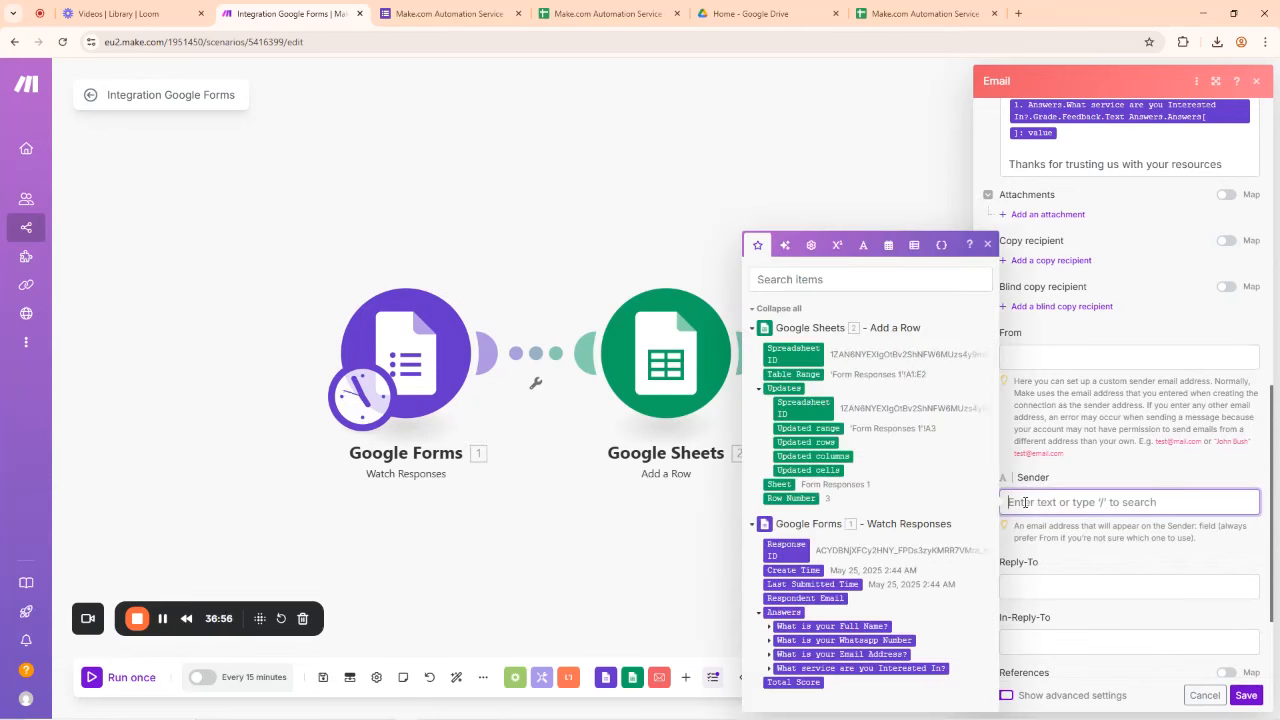
type("FastGidi Tutorials")
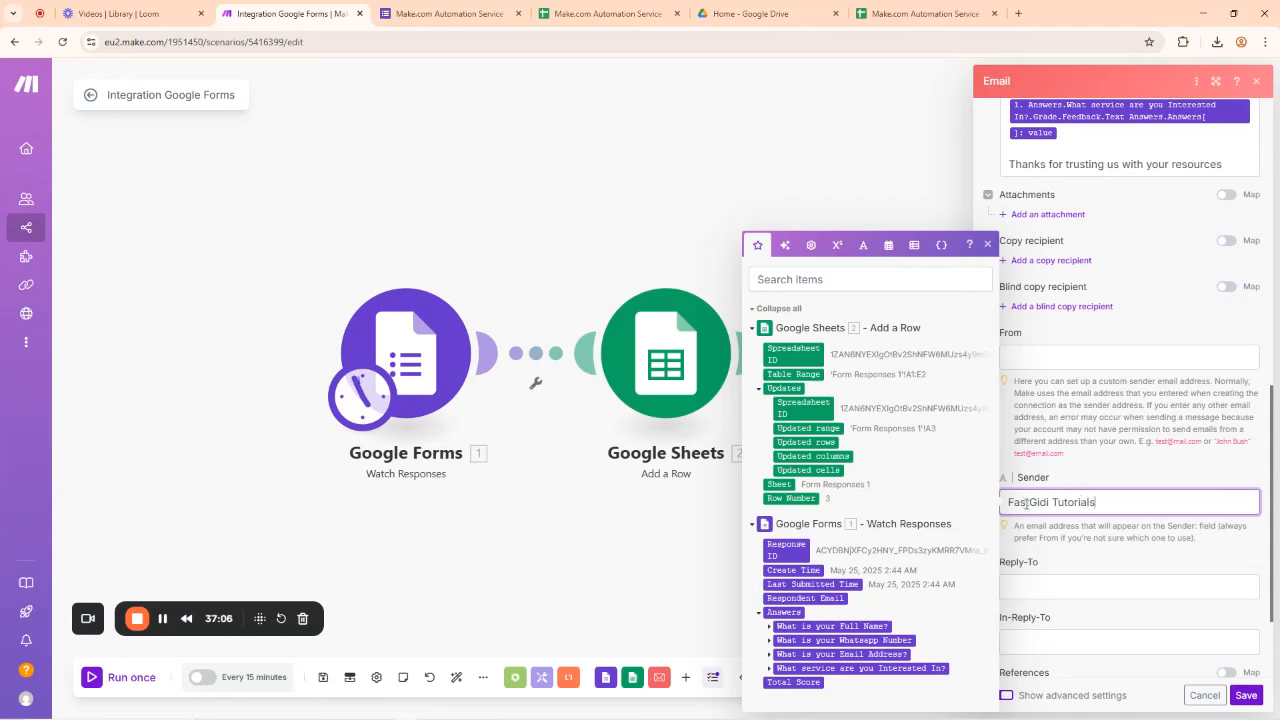
left_click(1246, 697)
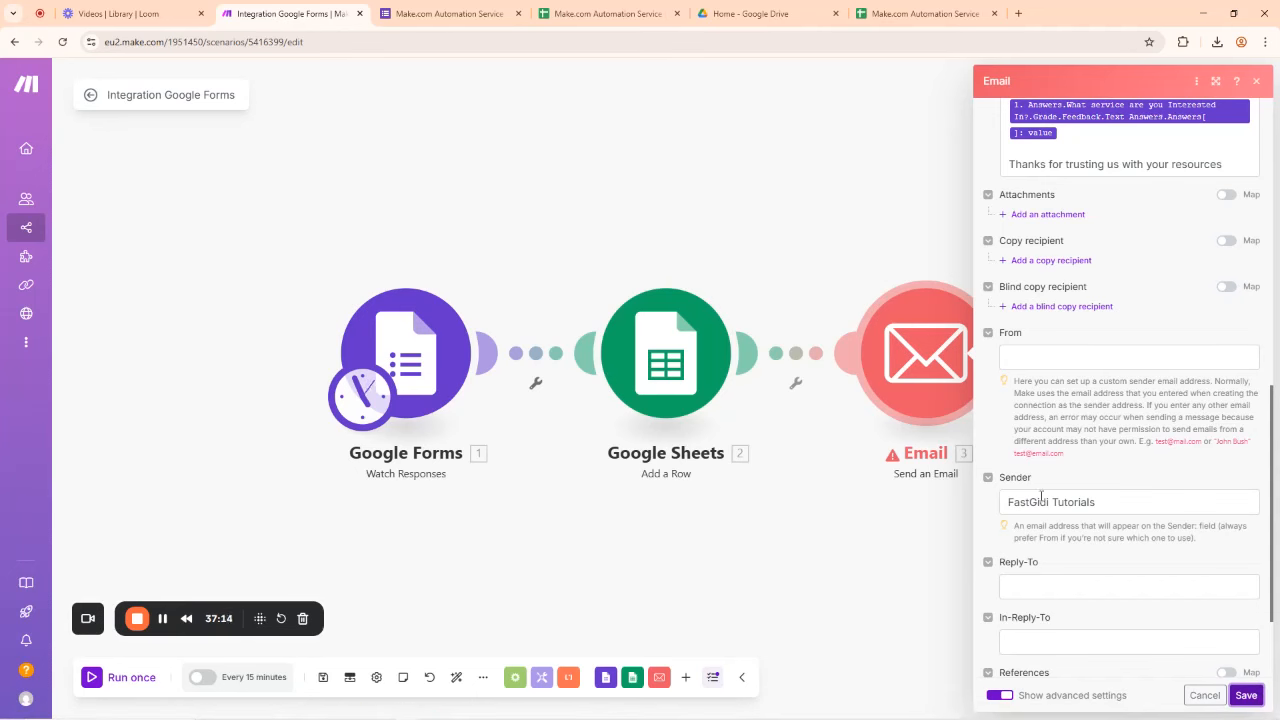
scroll(1060, 495, "up", 10)
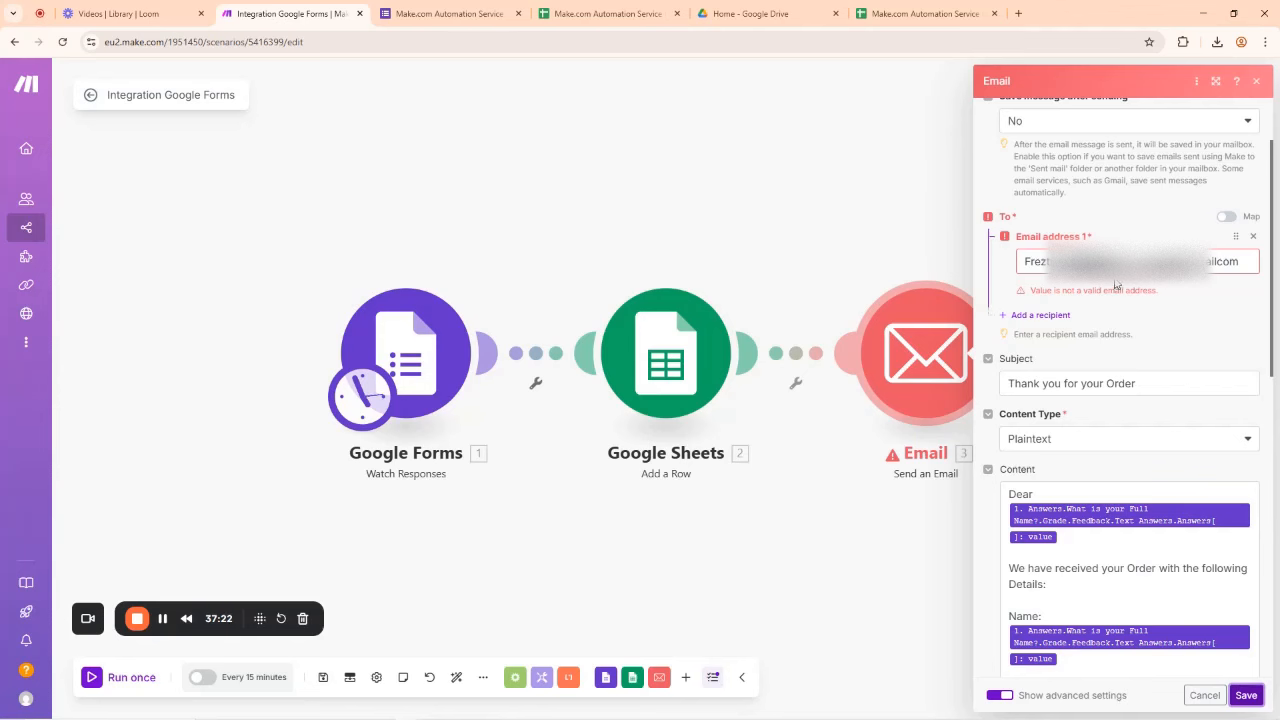
Step: Delete the extra leading address from the Email recipient so one valid address remains, and save
left_click(1218, 261)
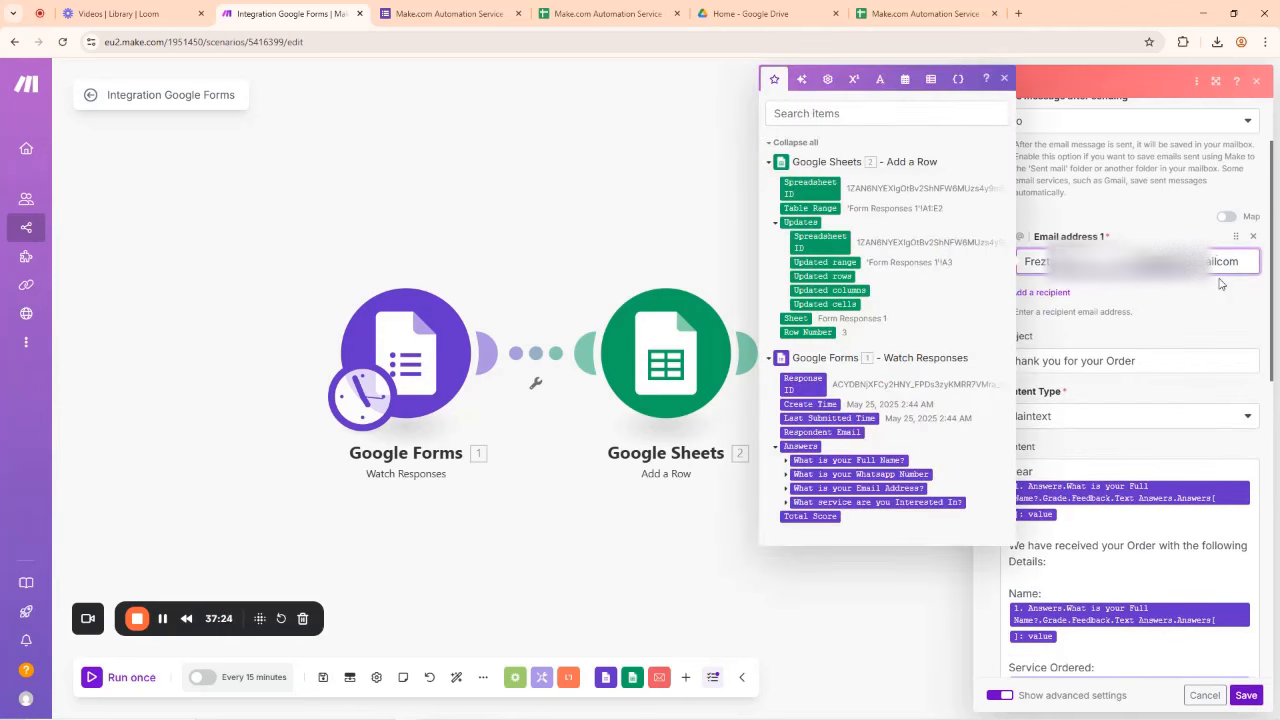
left_click(1184, 216)
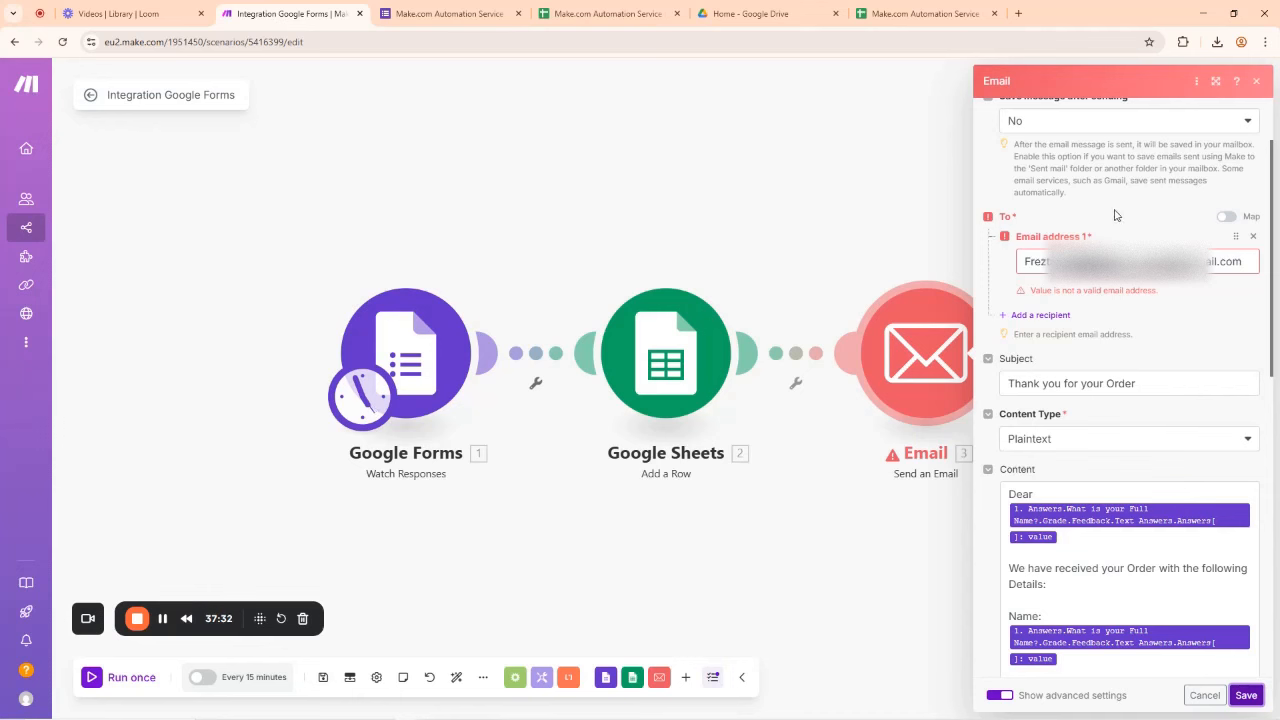
left_click_drag(1141, 262, 1024, 267)
key("BackSpace")
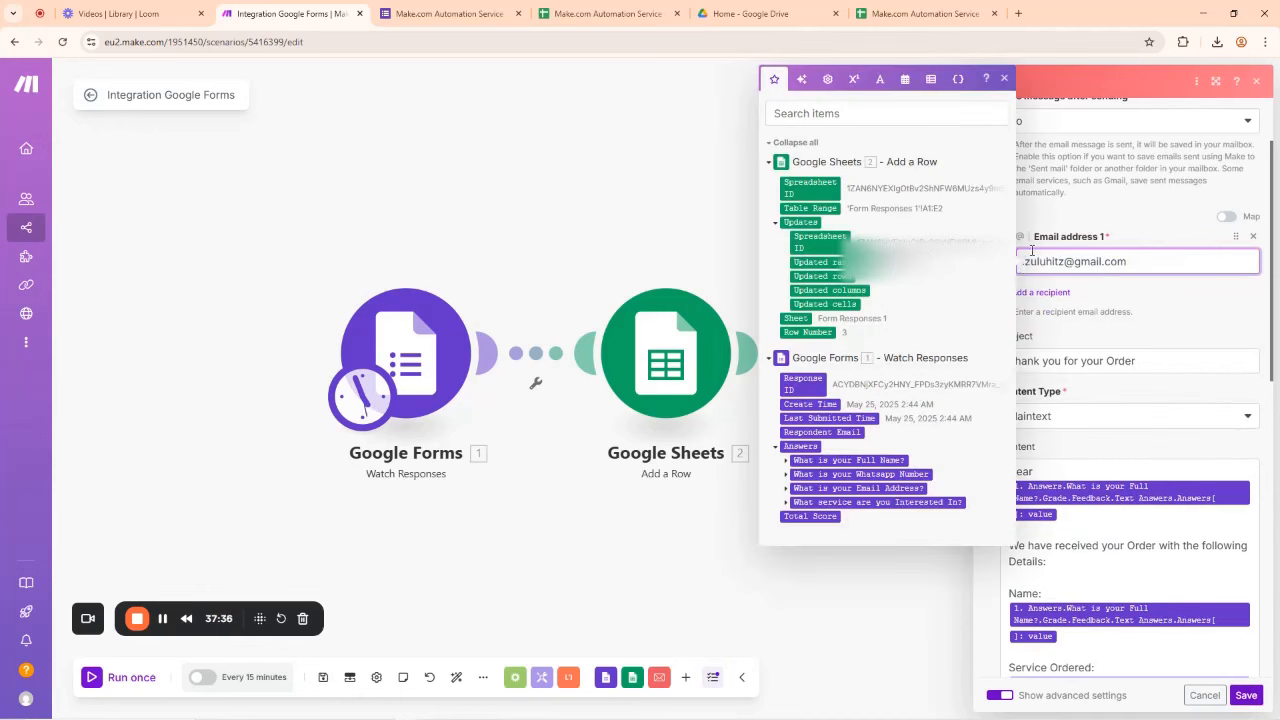
left_click(1067, 220)
left_click(1245, 694)
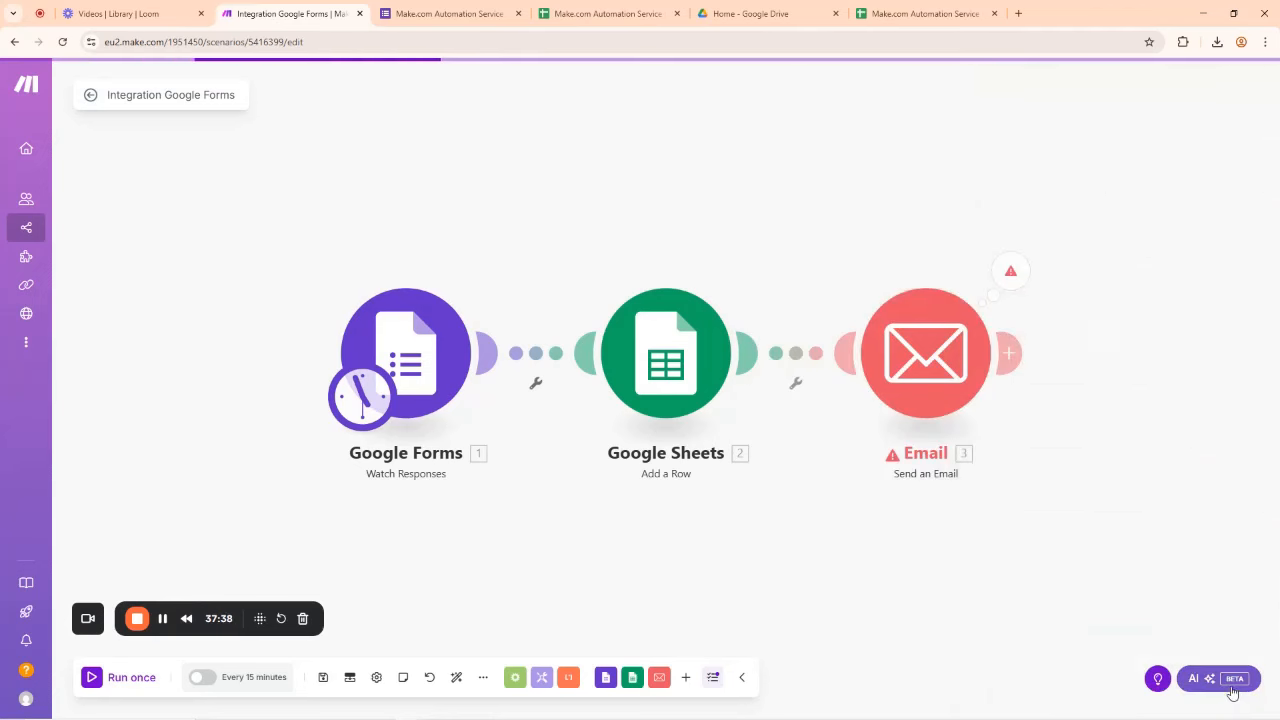
Step: Run only the Email module with its current mappings to send the Thank you for your Order email
right_click(943, 361)
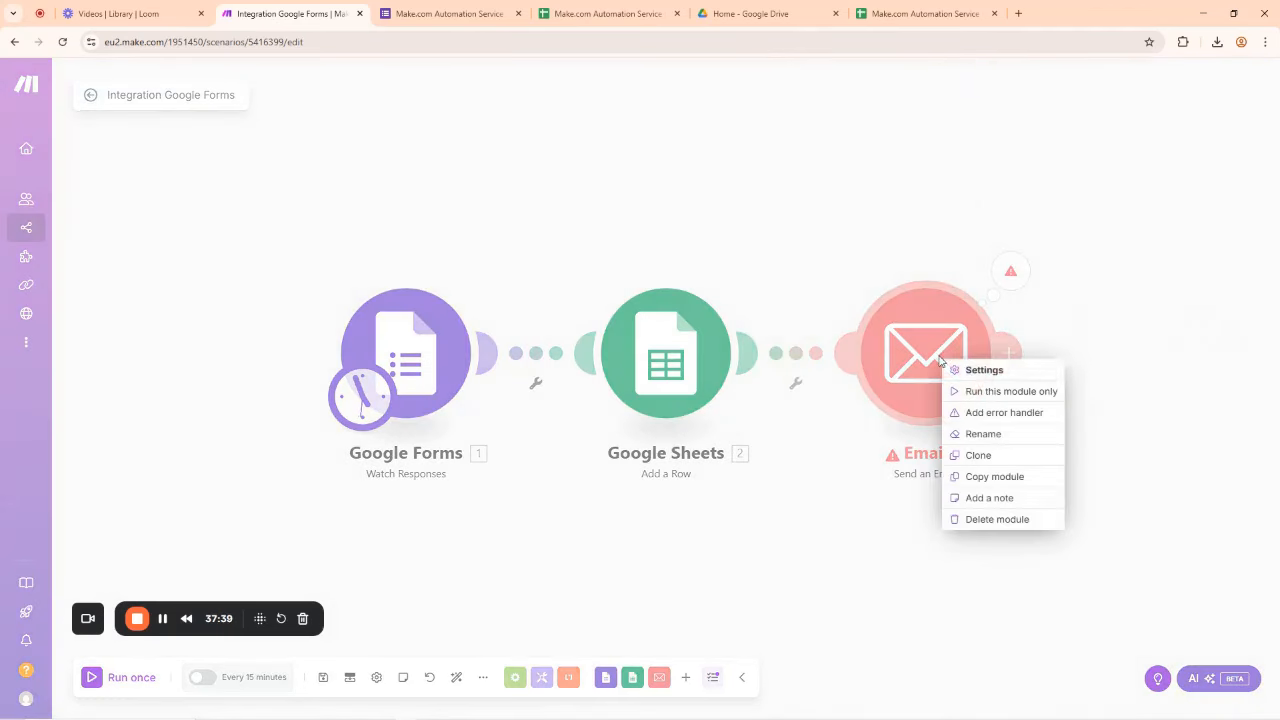
left_click(980, 393)
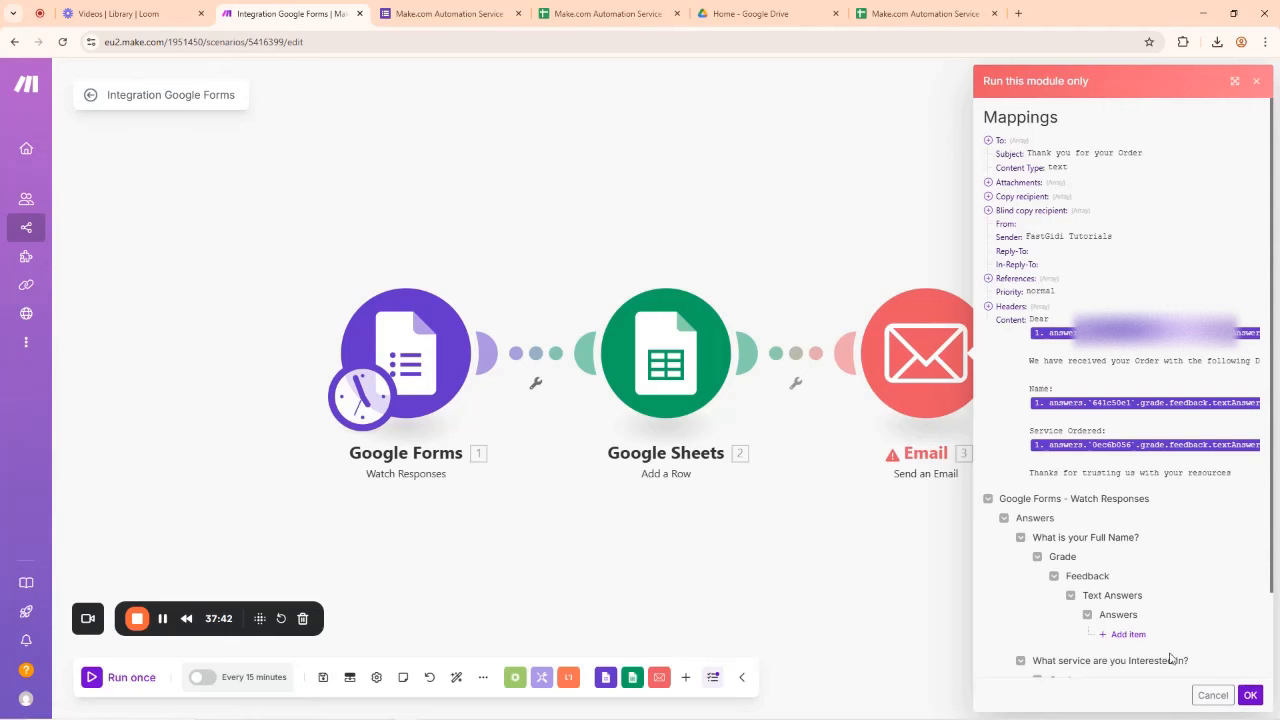
left_click(1245, 694)
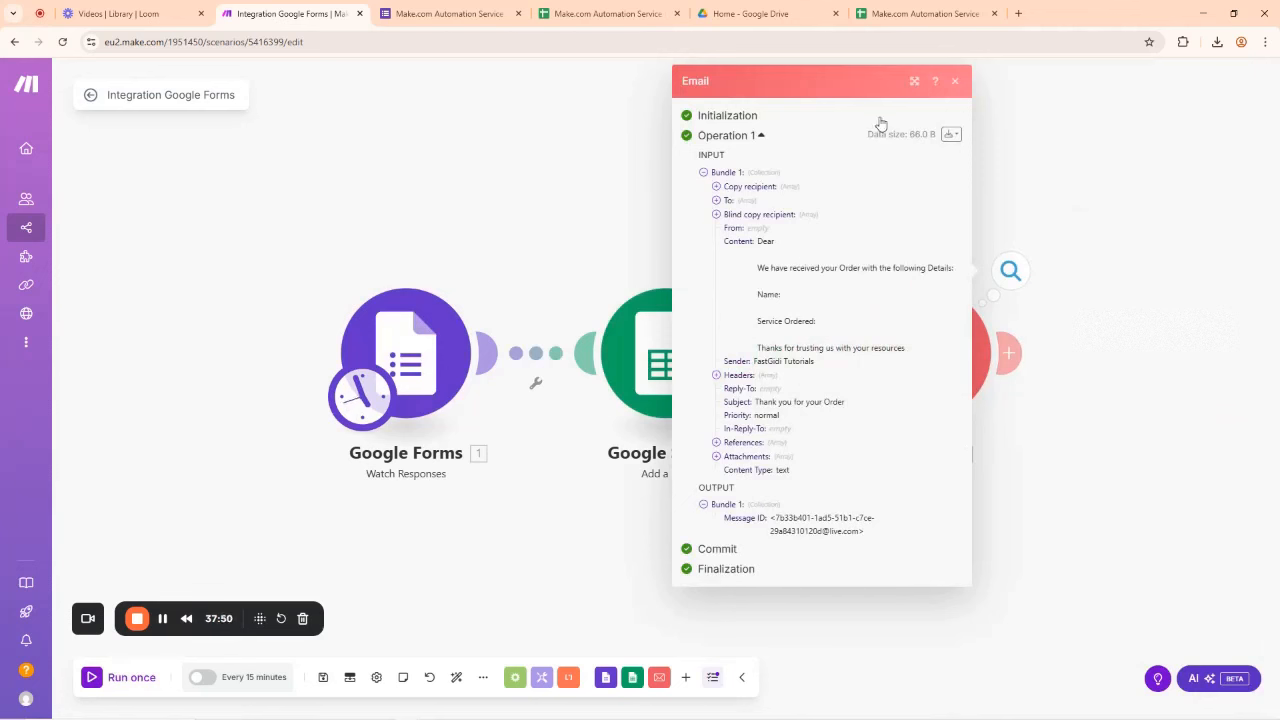
left_click(954, 85)
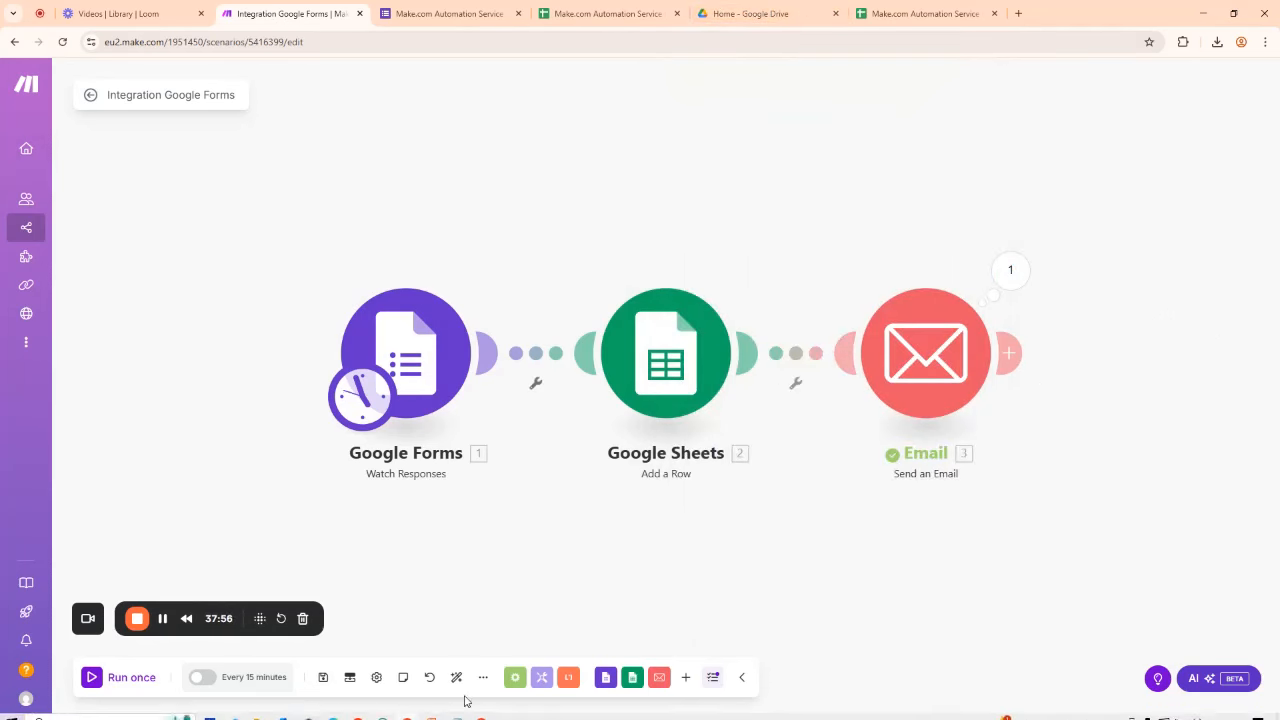
Step: Open Gmail in a new tab and switch to the second Google account's inbox
left_click(1018, 13)
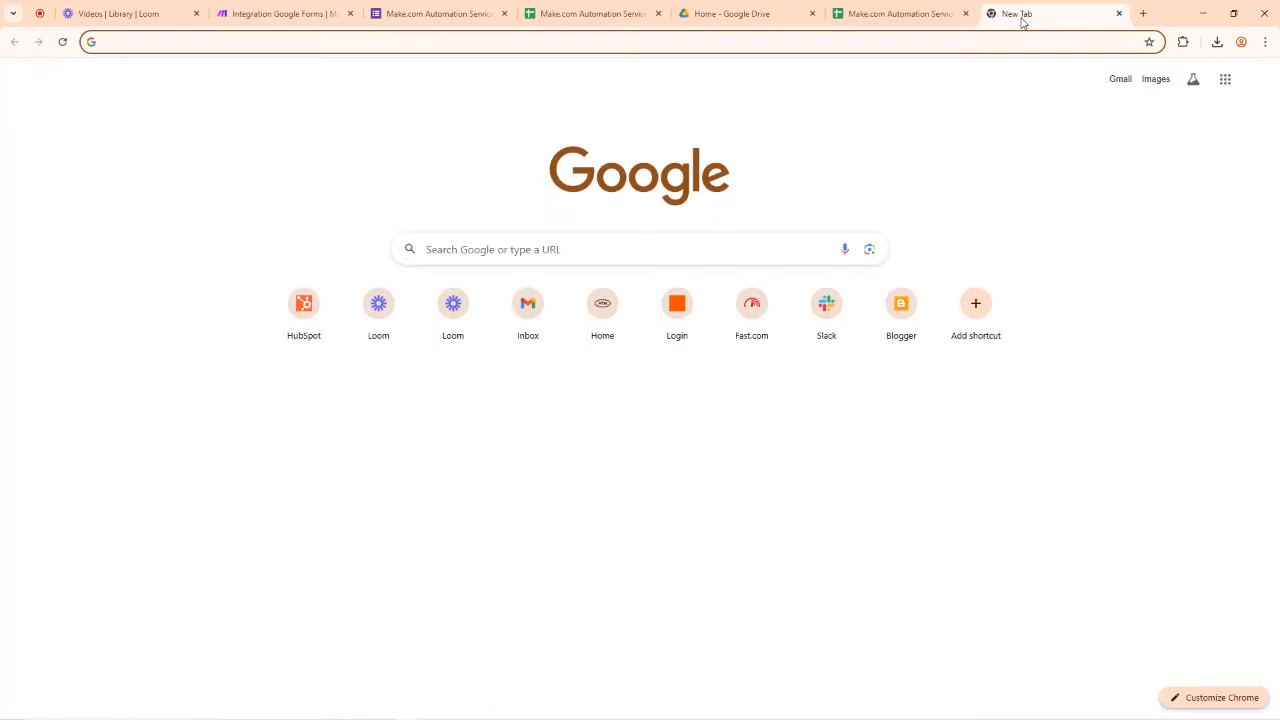
type("gm")
key("Return")
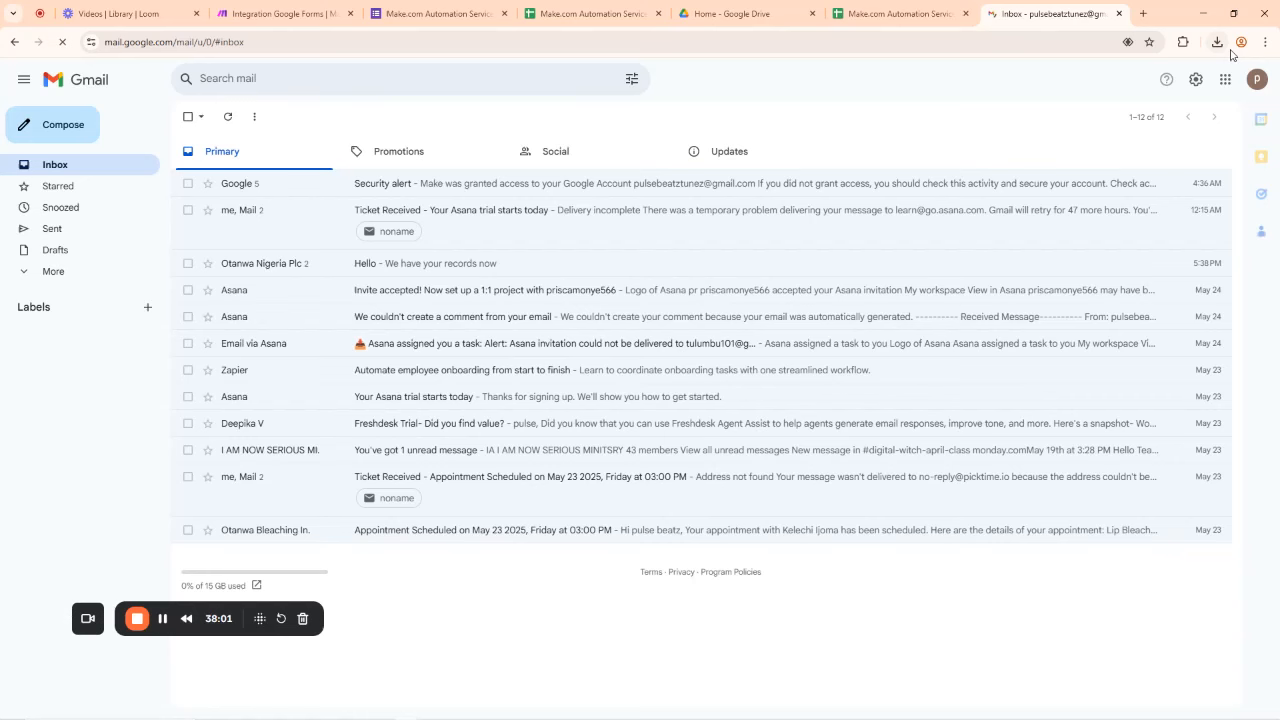
left_click(1257, 79)
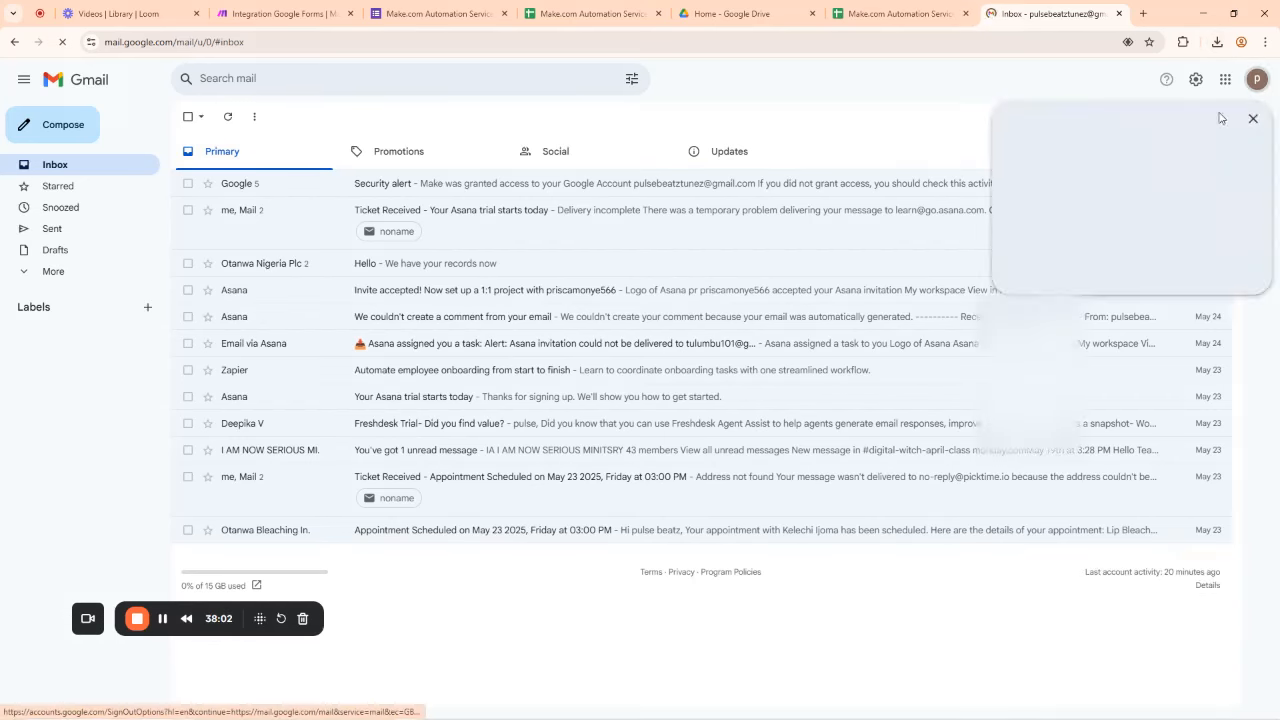
left_click(1080, 323)
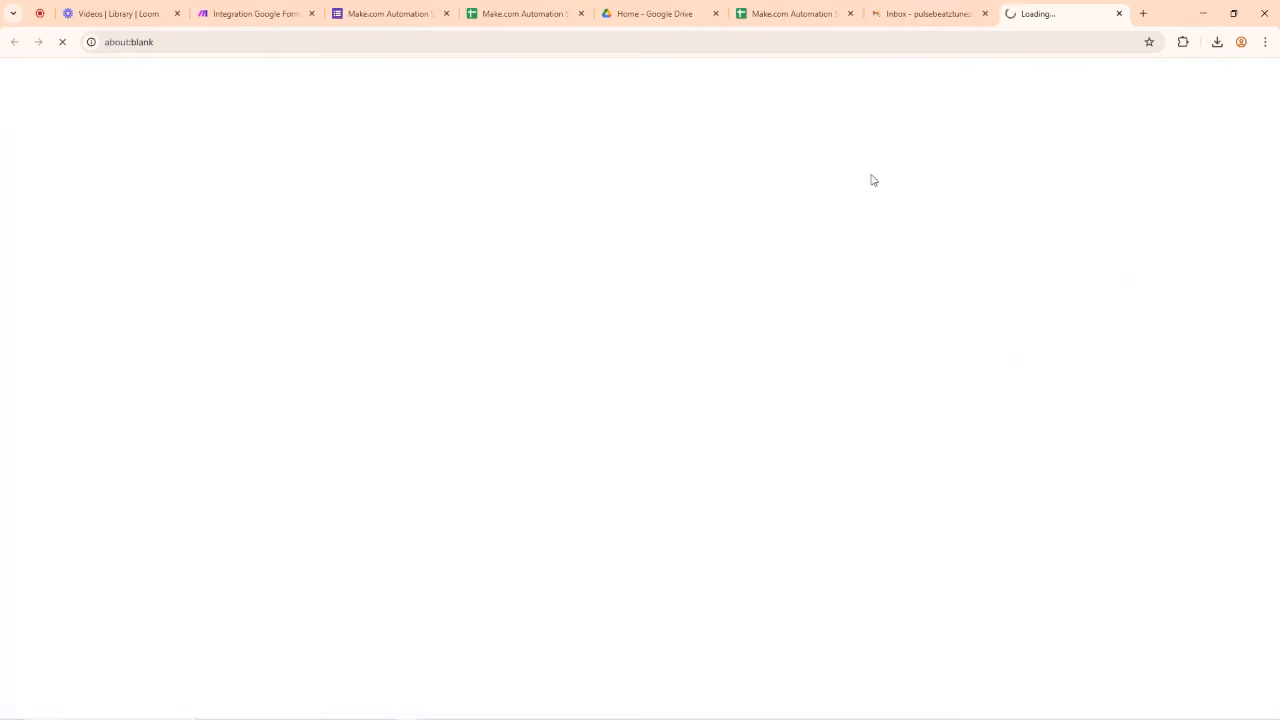
left_click(983, 20)
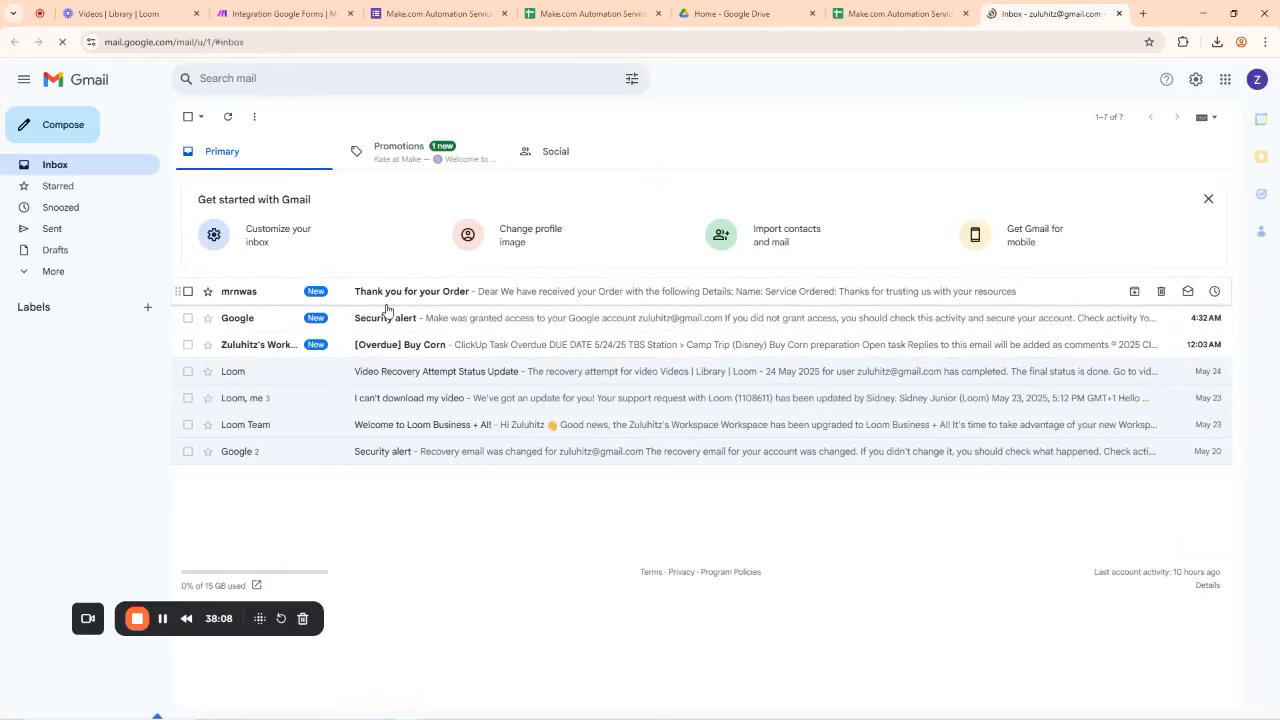
Step: Open the Thank you for your Order email, then return to the Make scenario
left_click(440, 292)
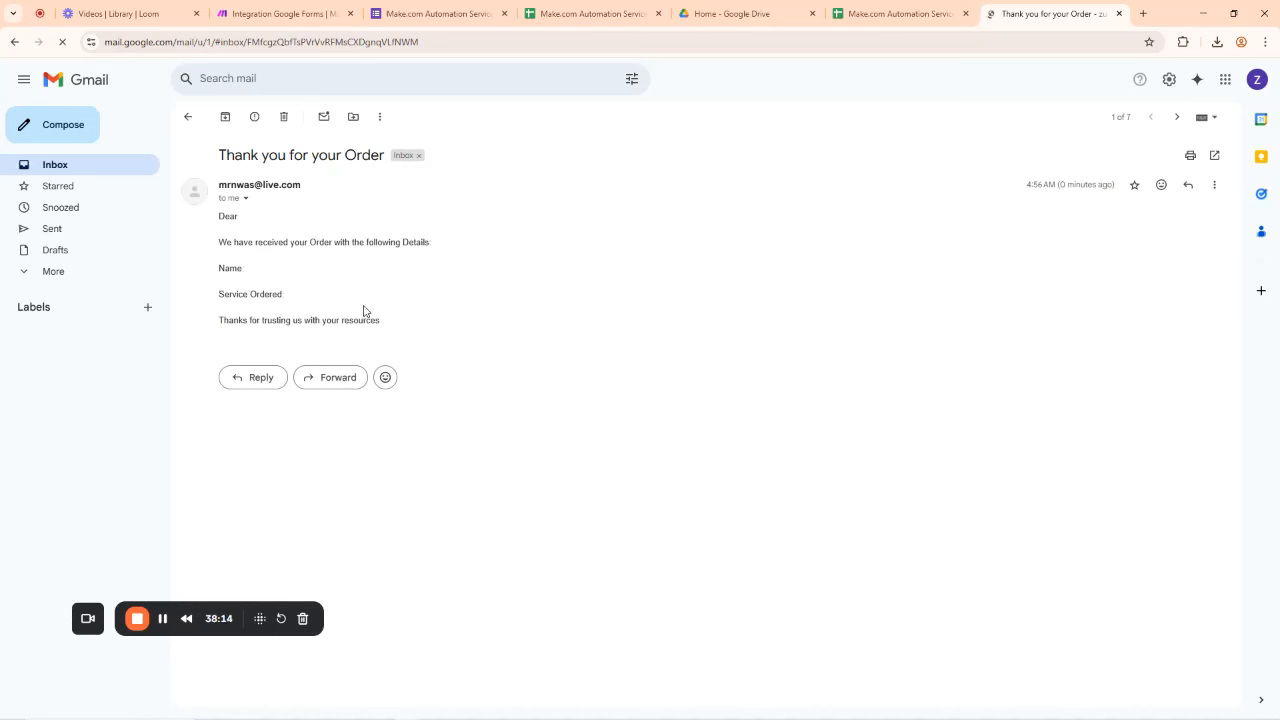
left_click(257, 290)
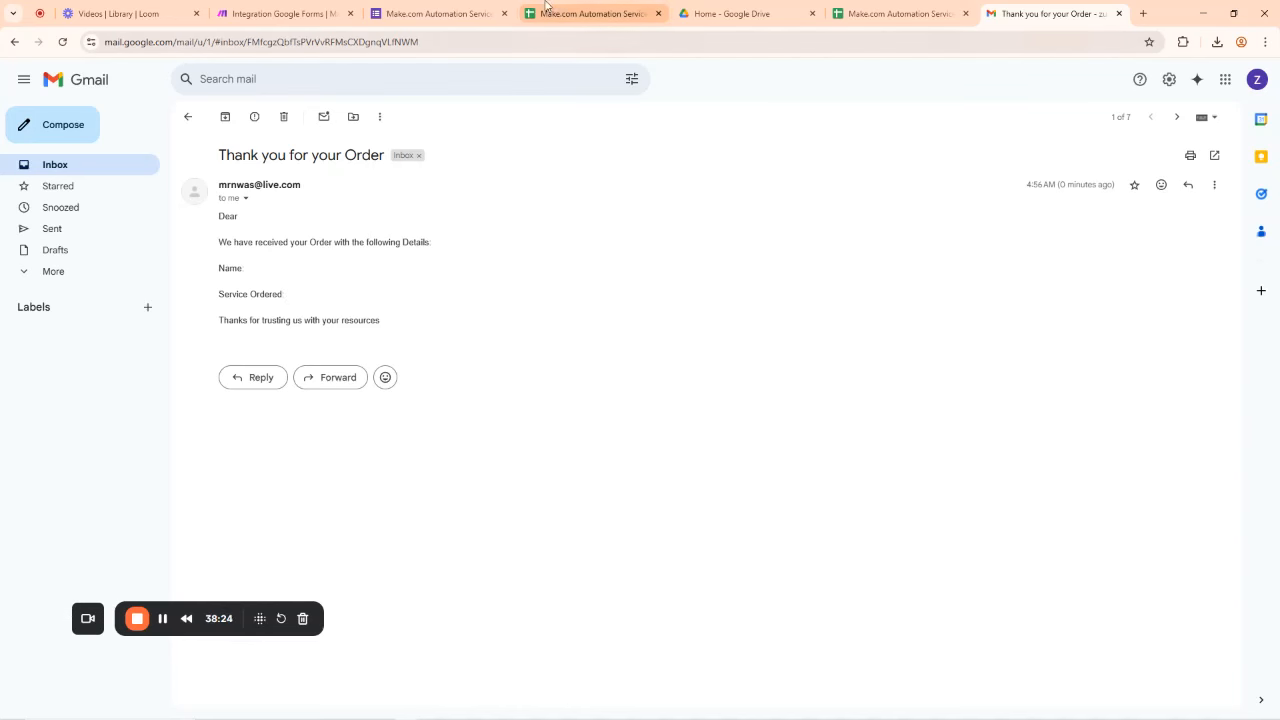
left_click(449, 12)
left_click(300, 13)
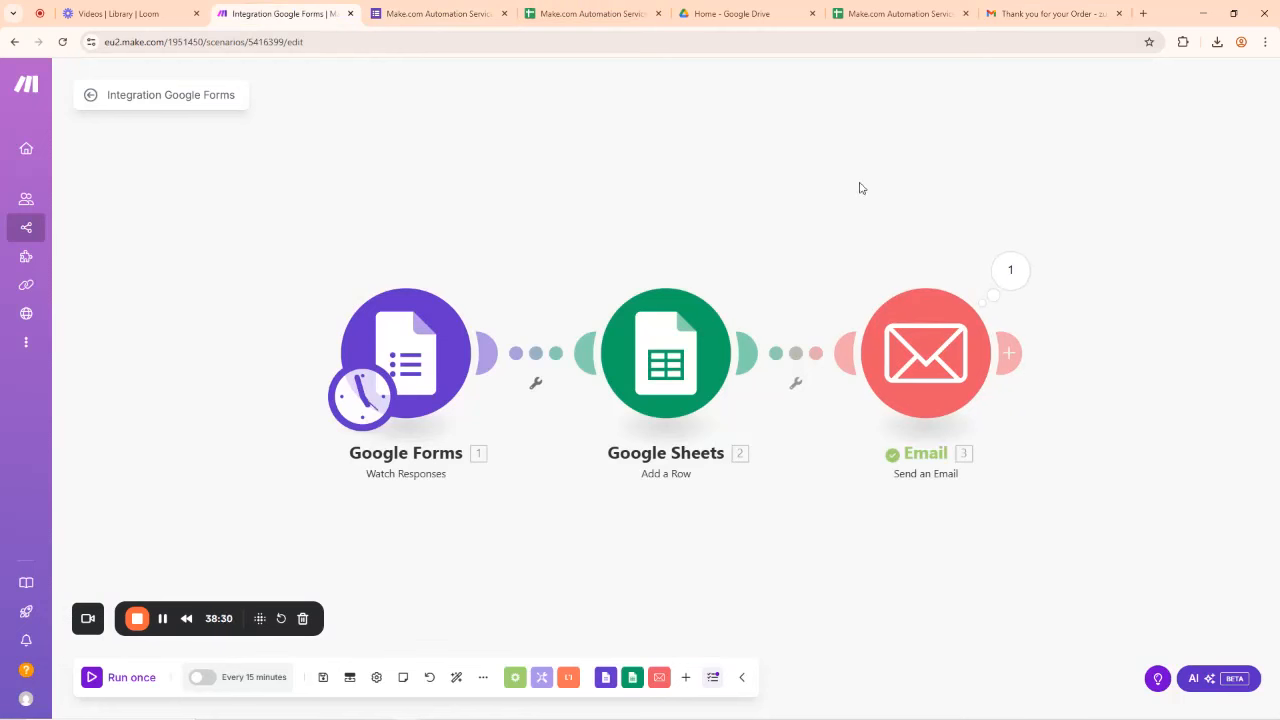
Step: Add an empty module and link it after Google Sheets, creating a Router with a second route
scroll(630, 227, "down", 3)
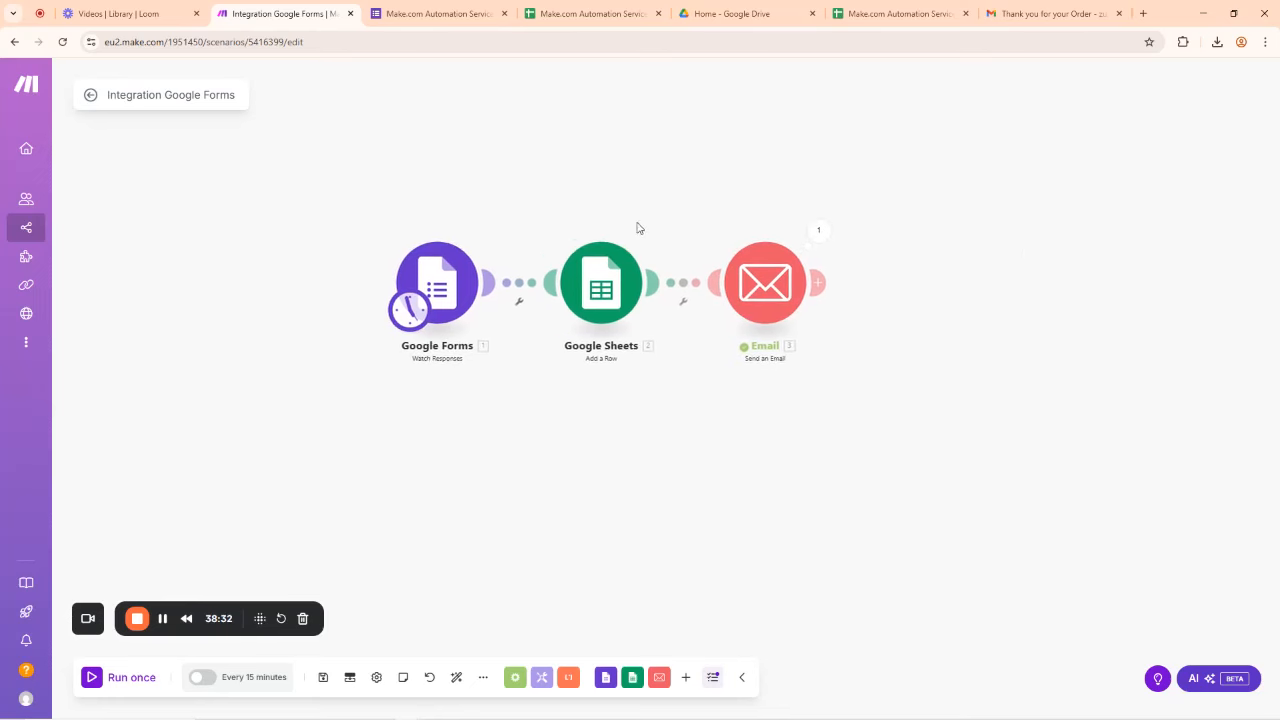
right_click(636, 414)
left_click(672, 424)
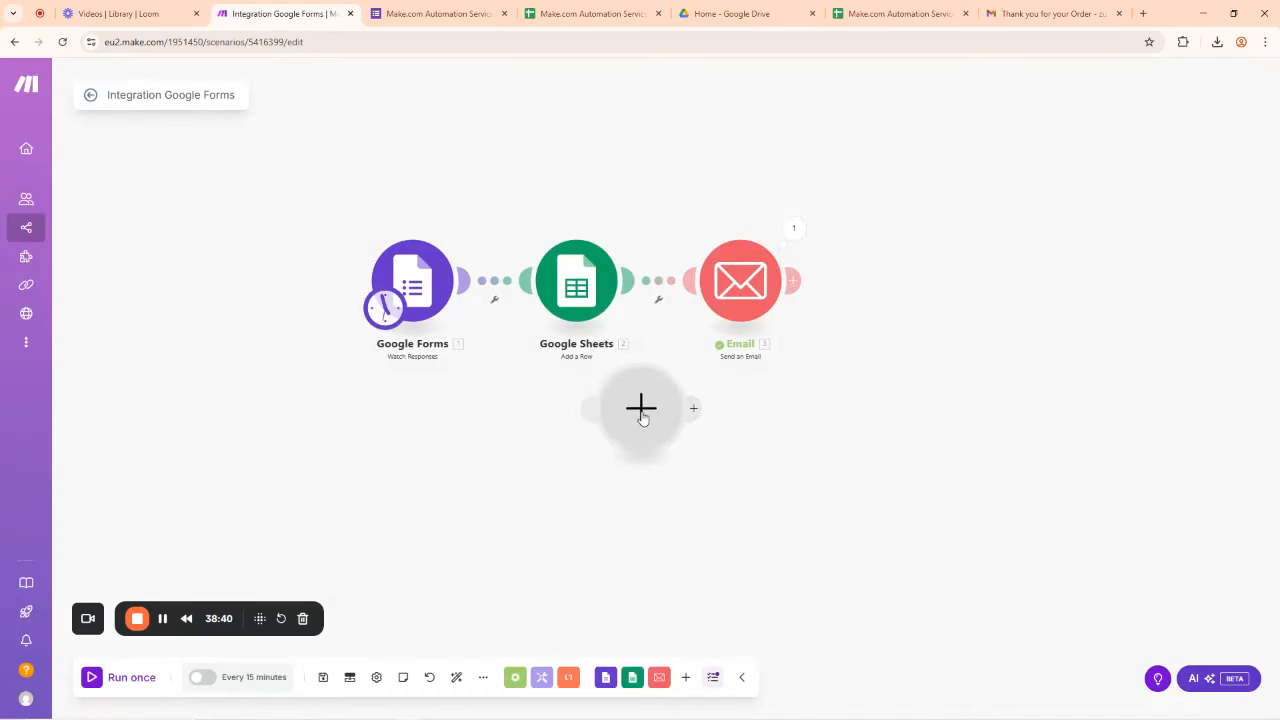
left_click_drag(645, 416, 725, 450)
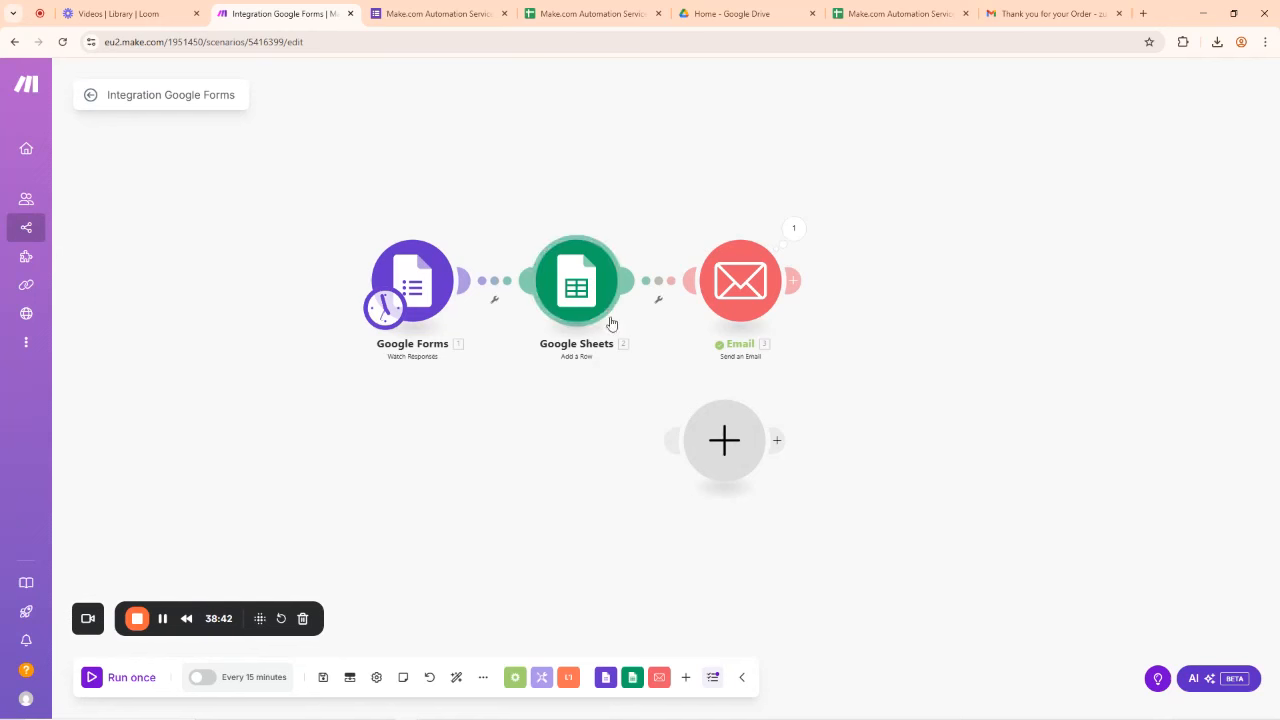
left_click_drag(652, 403, 596, 305)
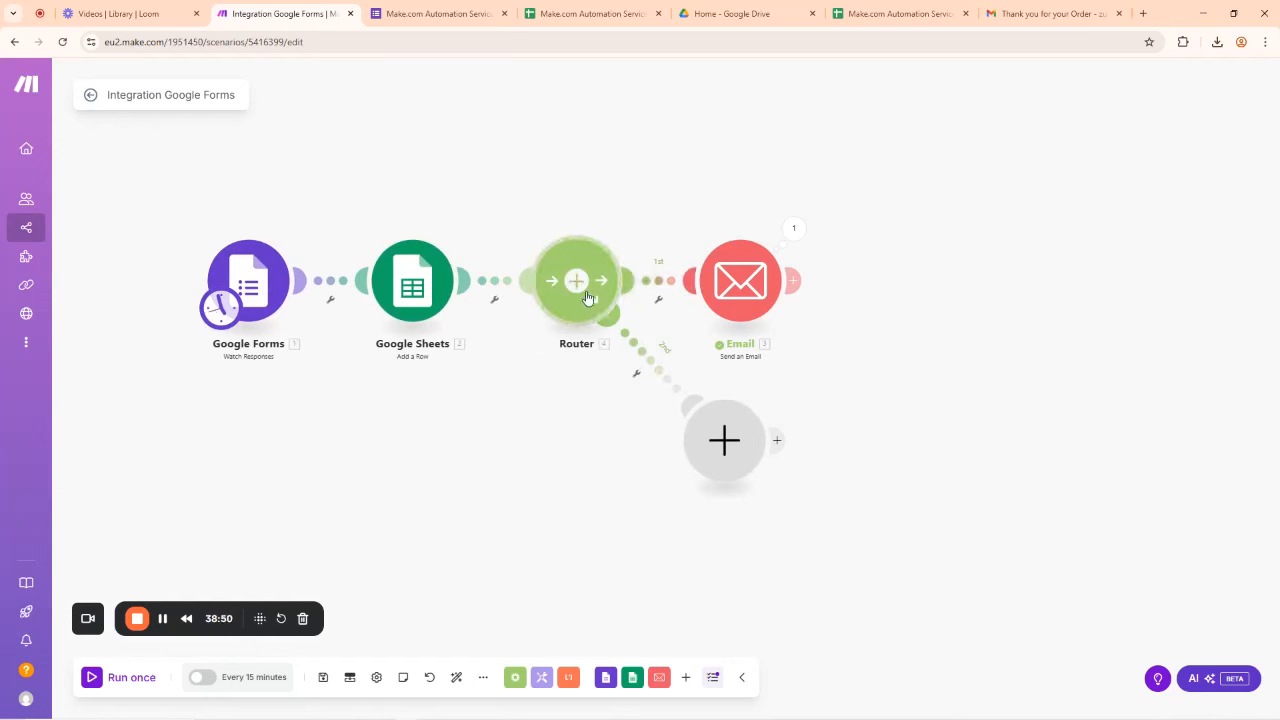
Step: Search for Slack on the router's second route and scroll through all its available modules
left_click(779, 442)
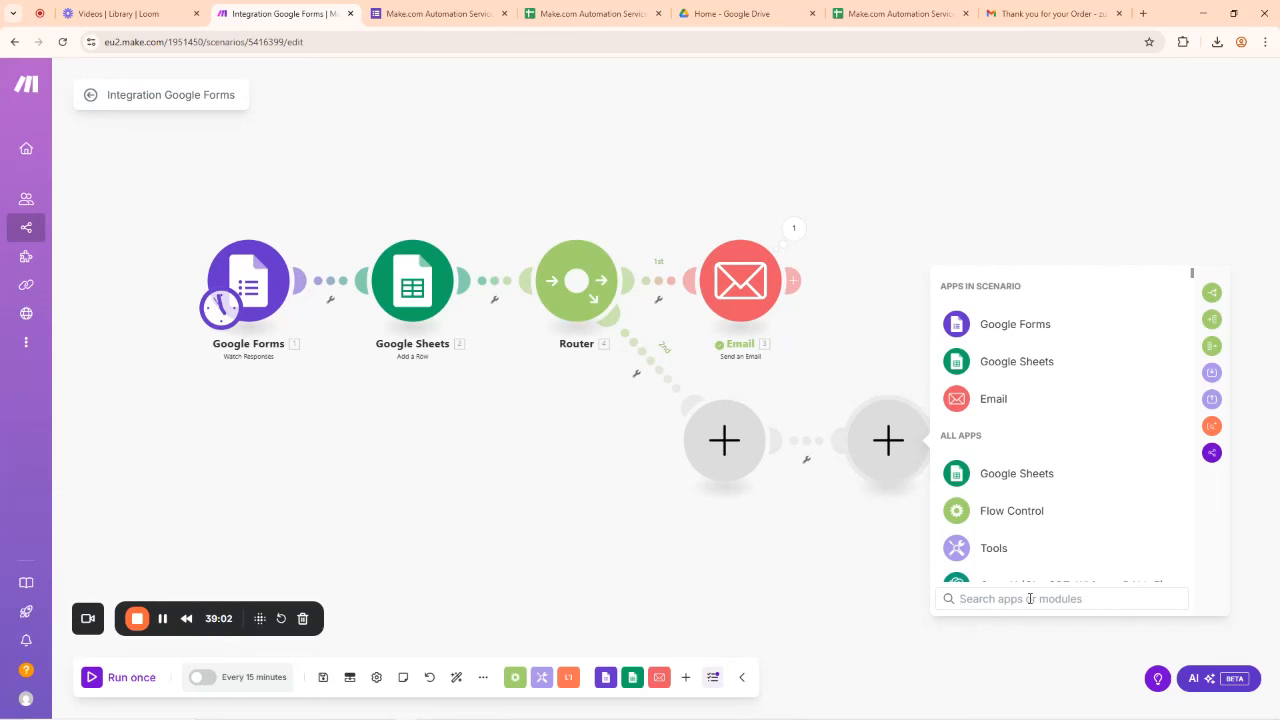
type("slack")
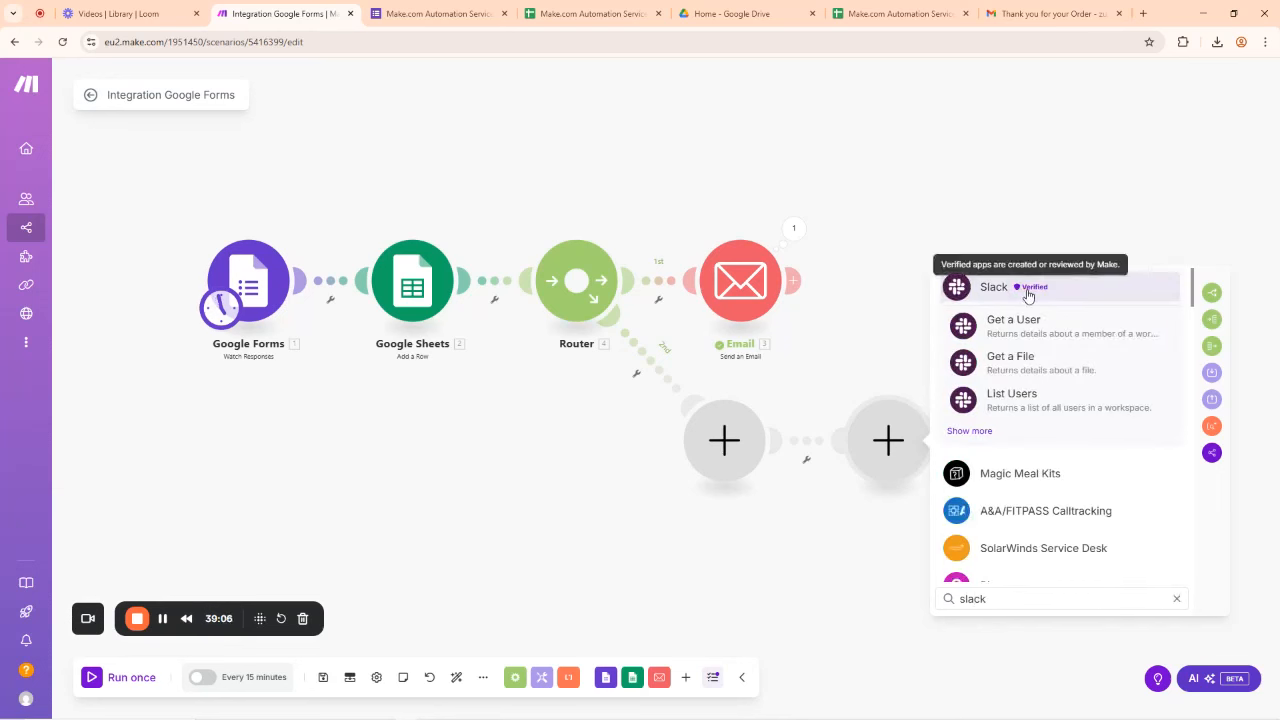
left_click(965, 432)
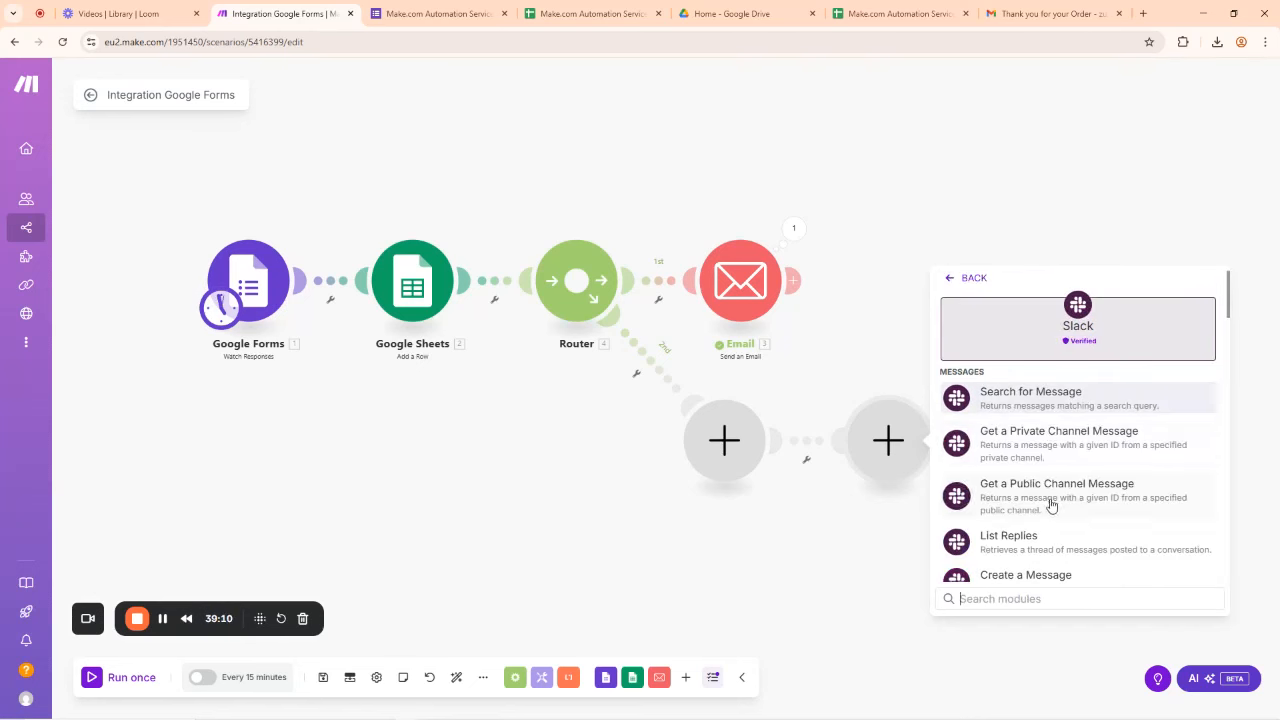
scroll(1050, 500, "down", 2)
scroll(1040, 509, "down", 1)
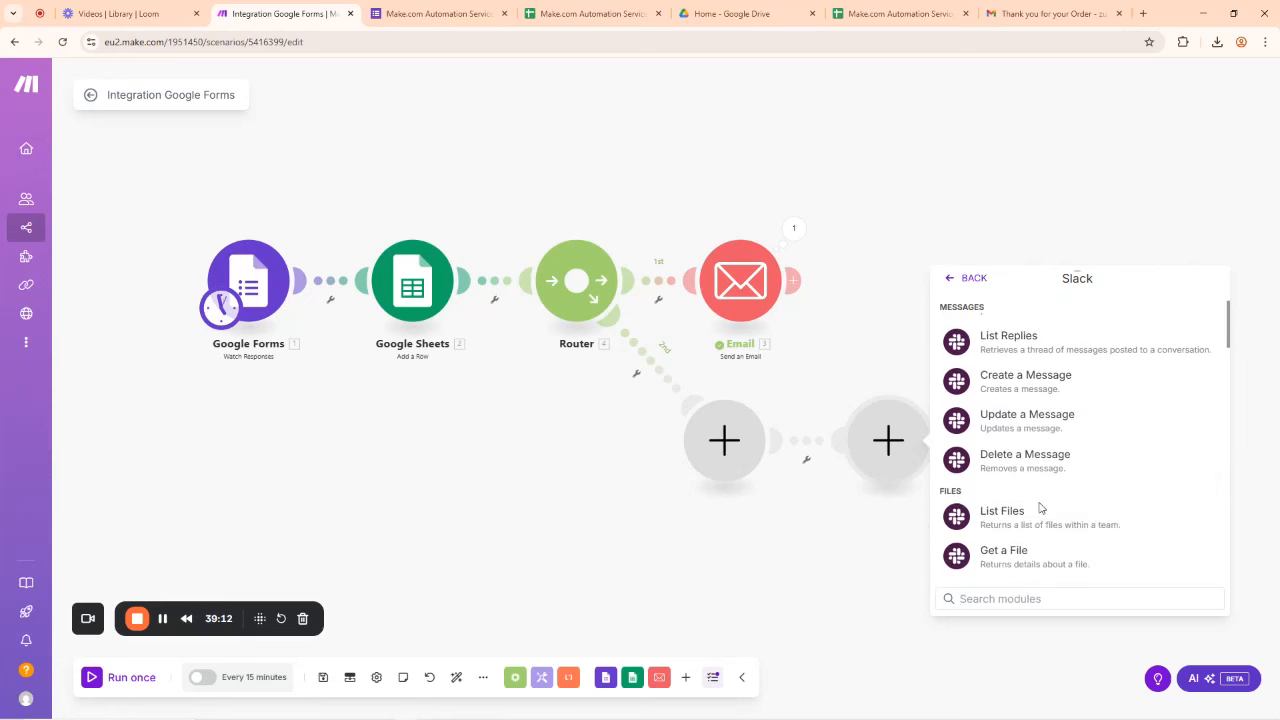
scroll(1040, 509, "down", 2)
scroll(1040, 509, "down", 3)
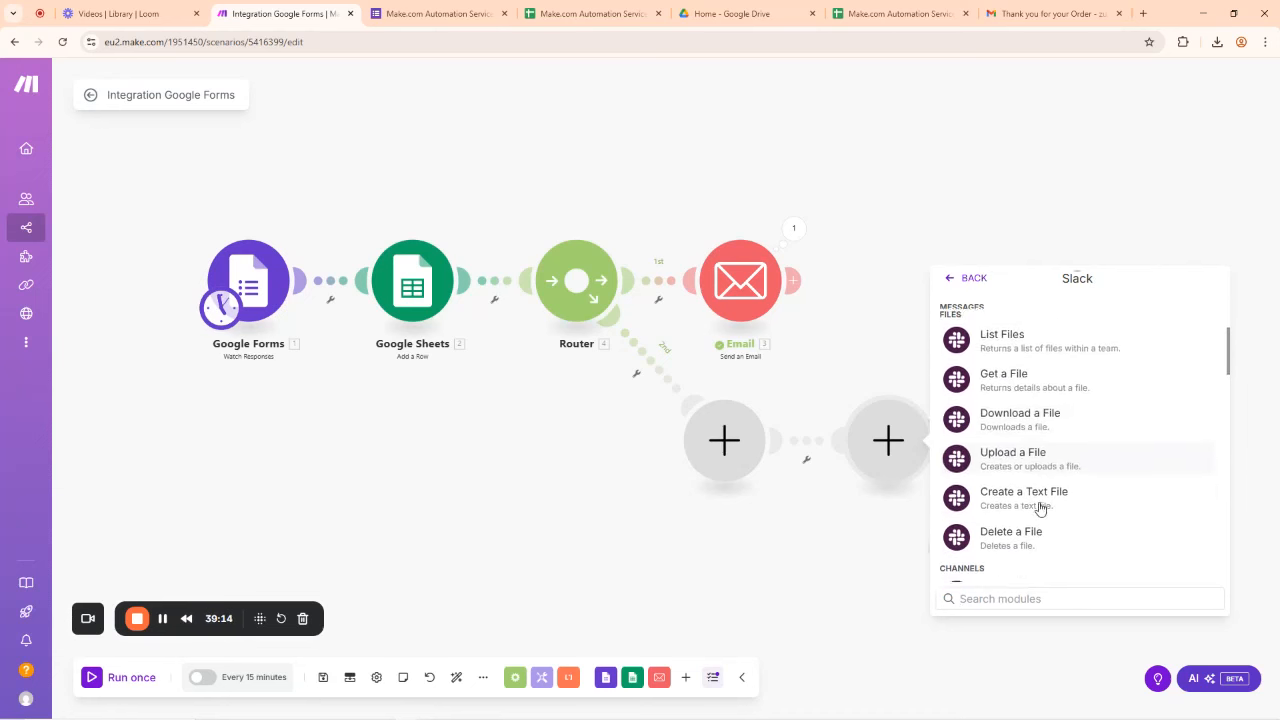
scroll(1040, 509, "down", 2)
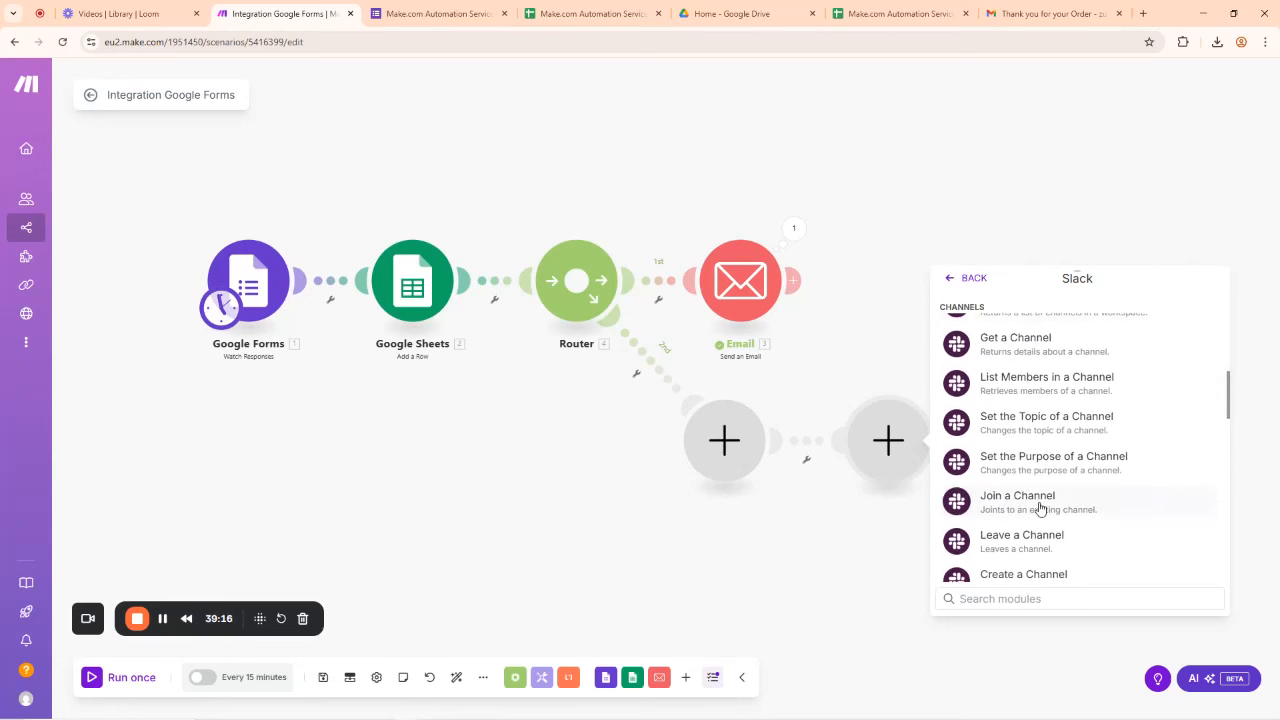
scroll(1040, 509, "down", 3)
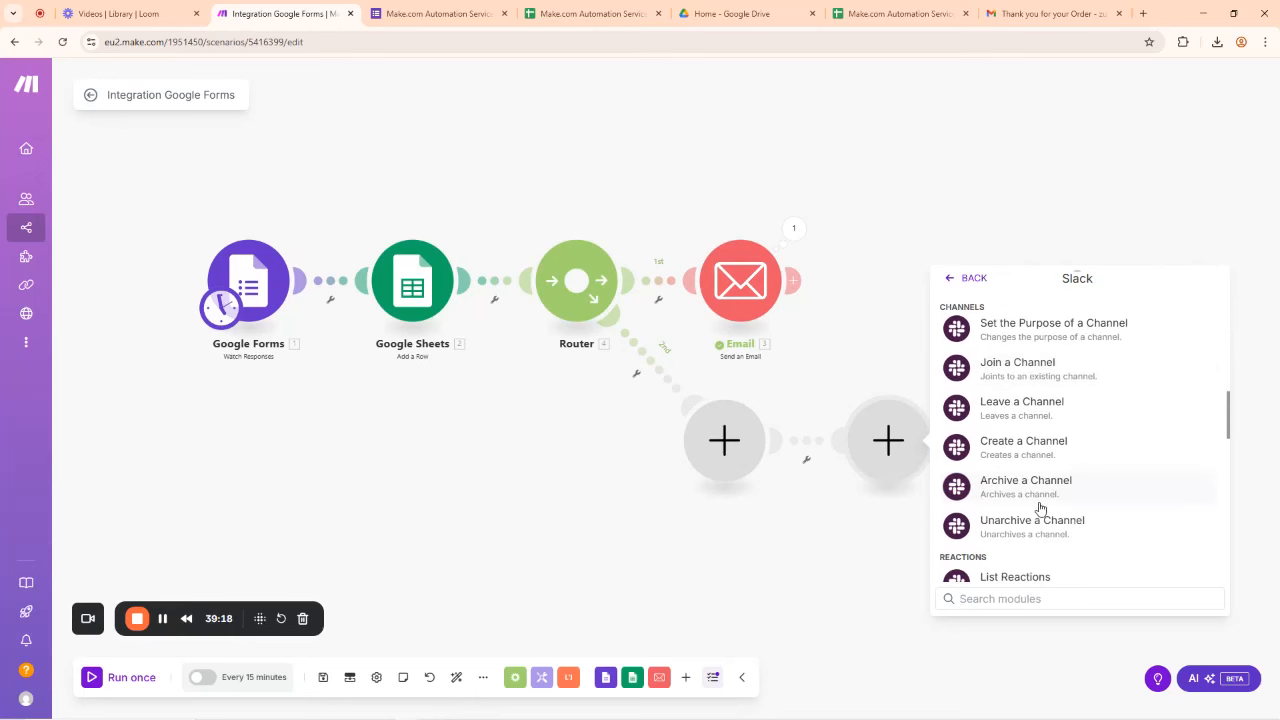
scroll(1040, 509, "down", 3)
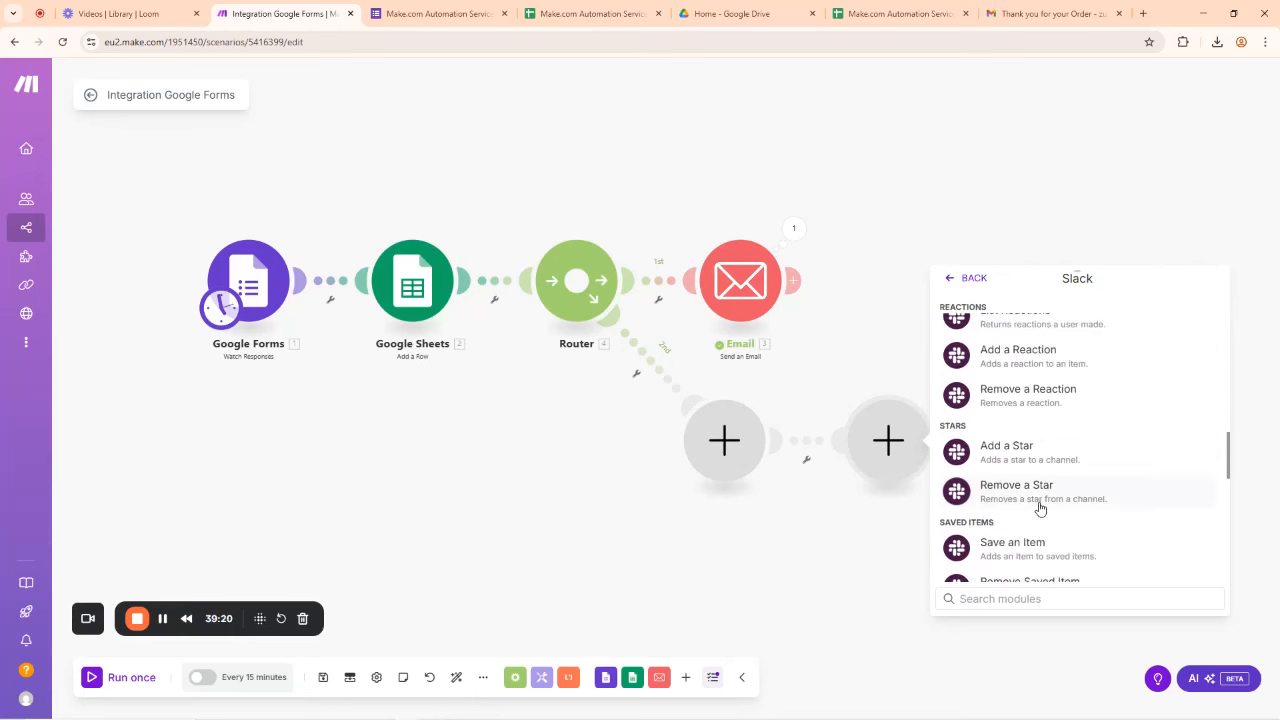
scroll(1040, 509, "down", 3)
scroll(1037, 506, "up", 1)
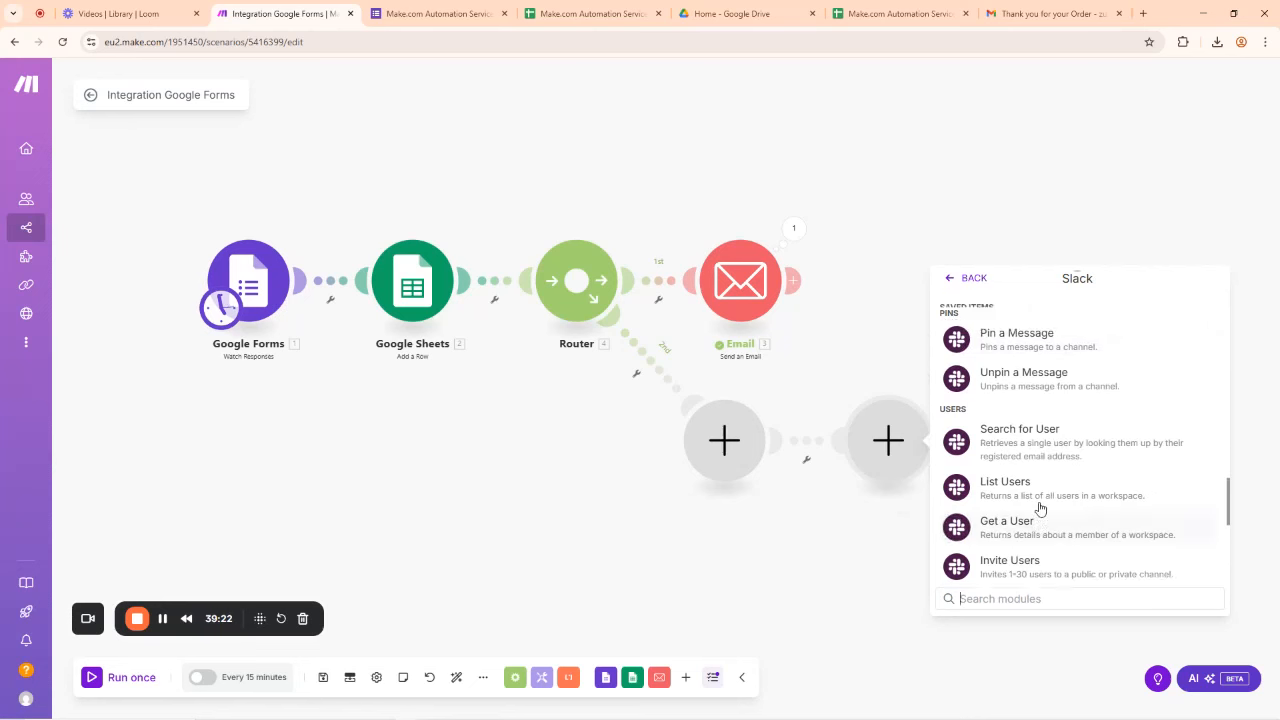
scroll(1029, 543, "down", 5)
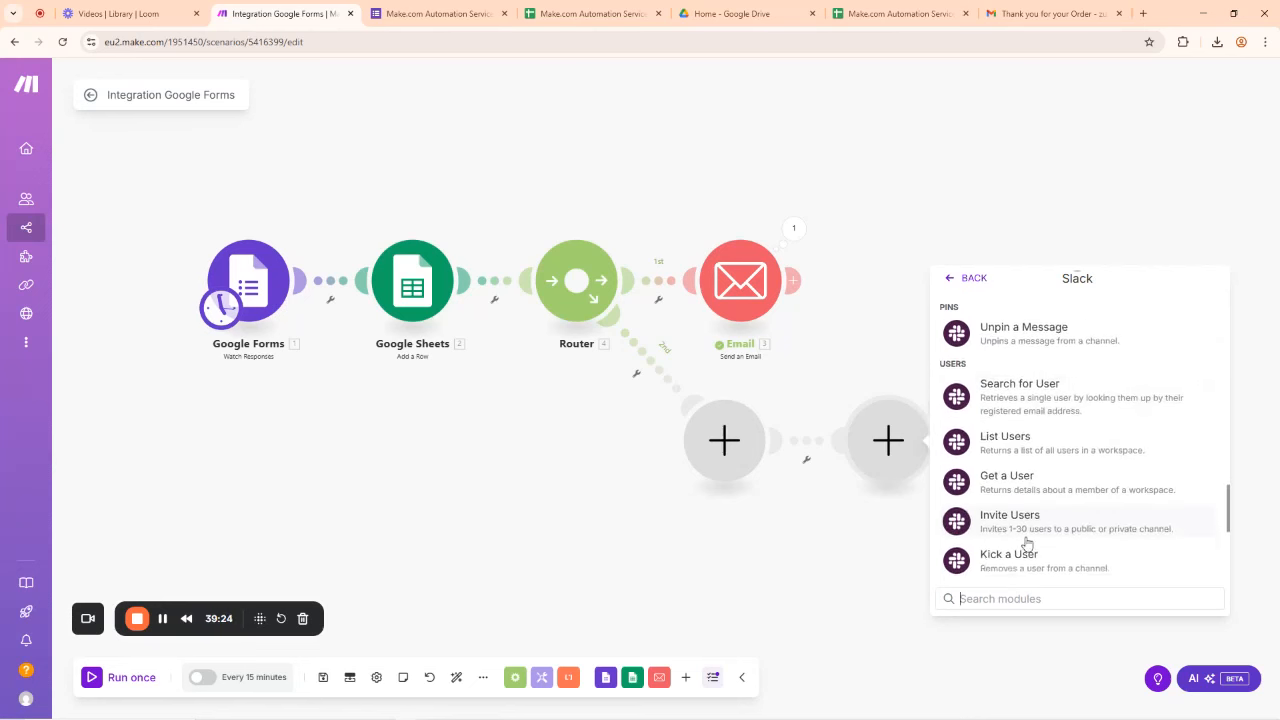
scroll(1029, 543, "down", 2)
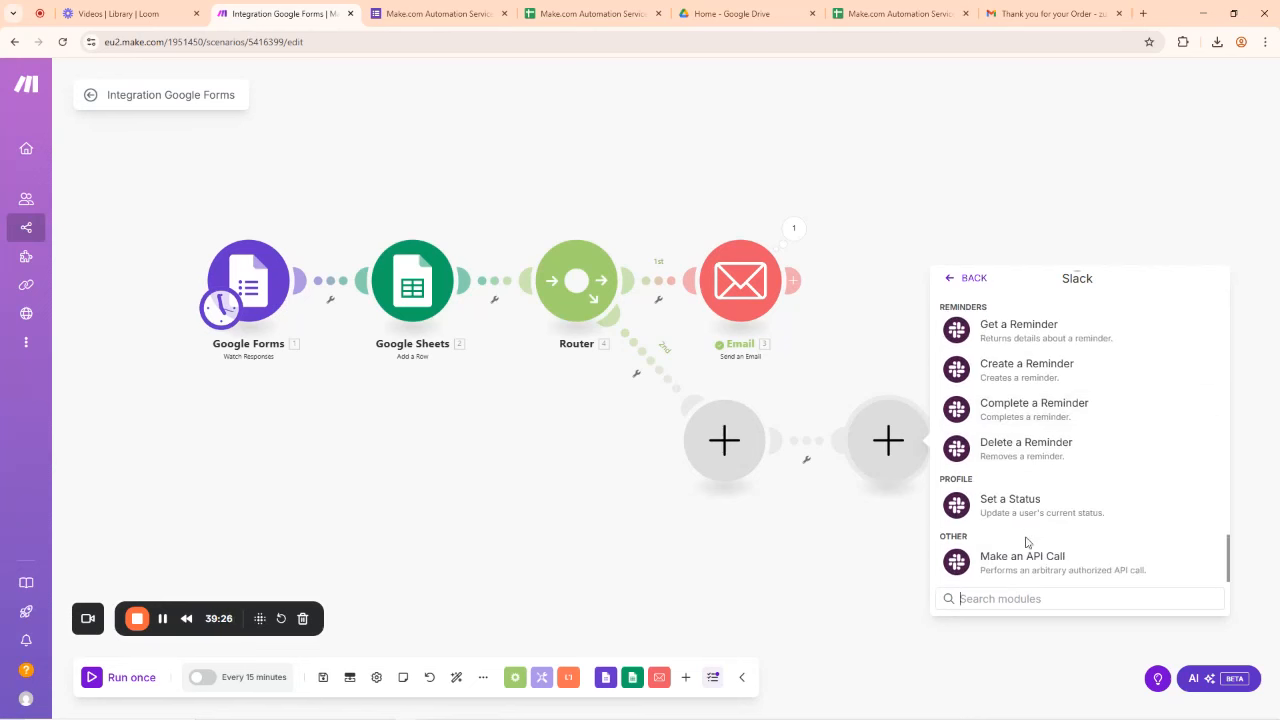
scroll(1032, 432, "up", 10)
scroll(1032, 432, "up", 3)
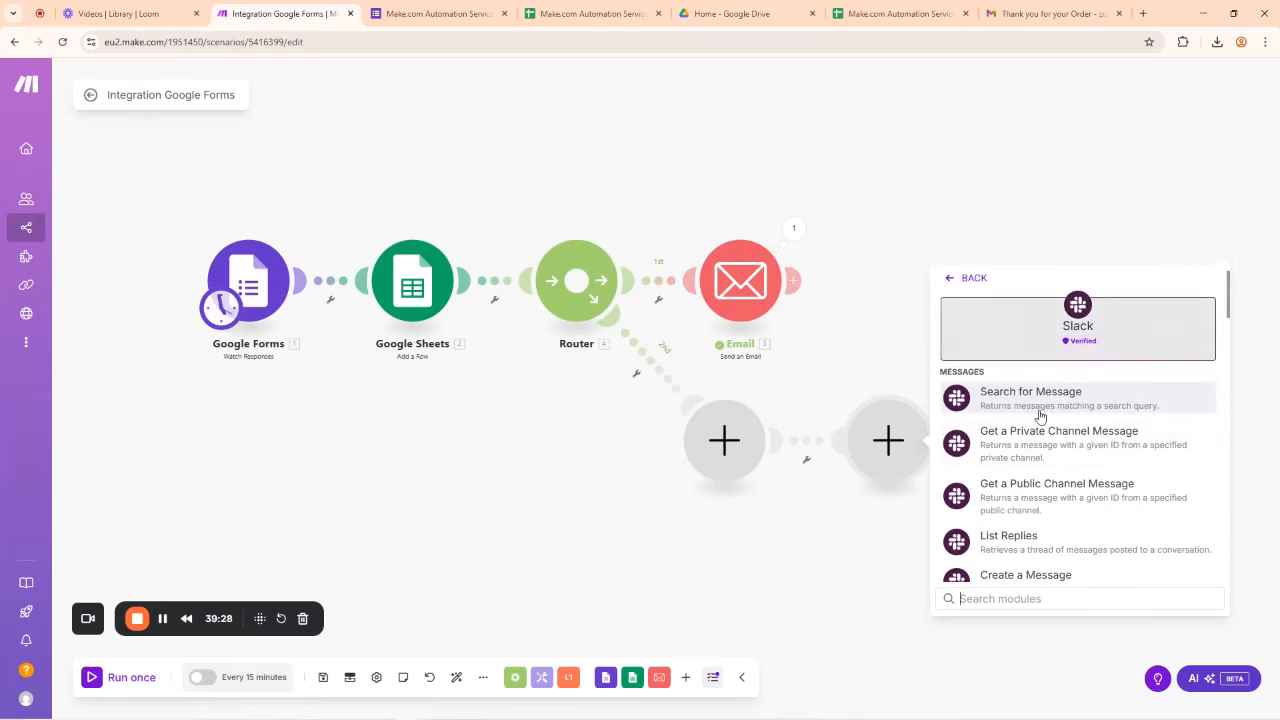
scroll(1034, 482, "down", 3)
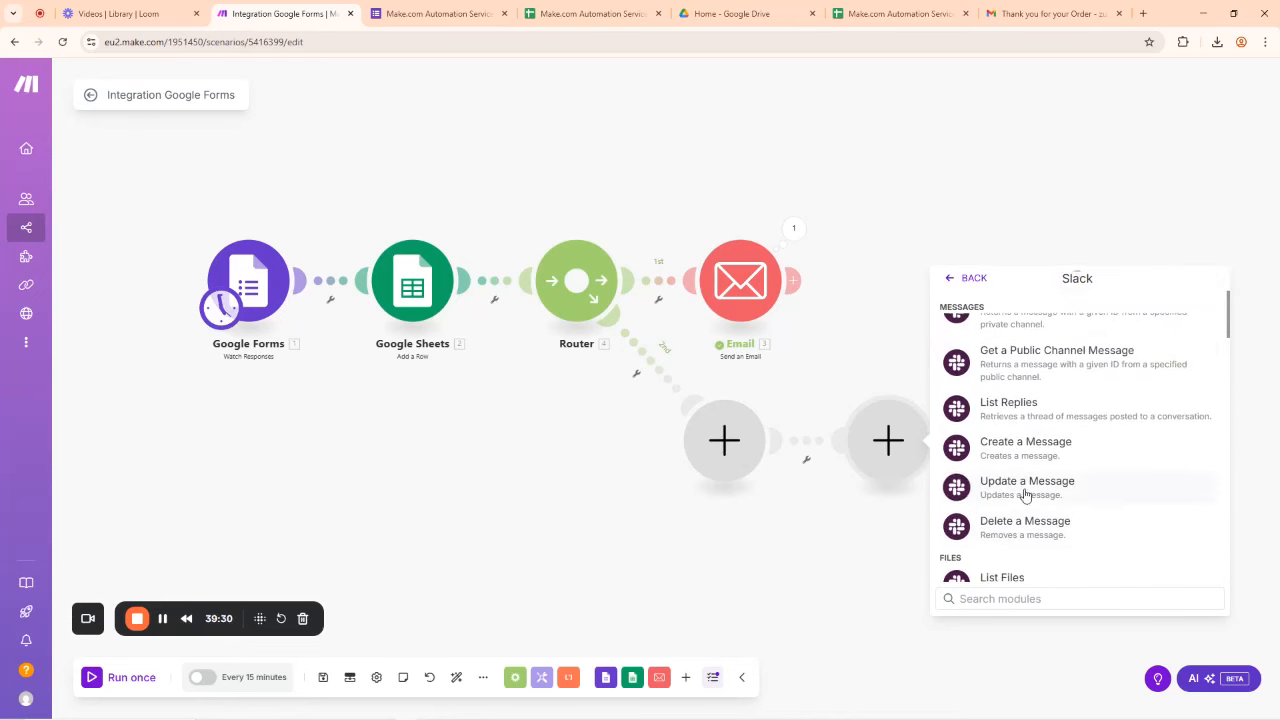
scroll(1049, 453, "down", 2)
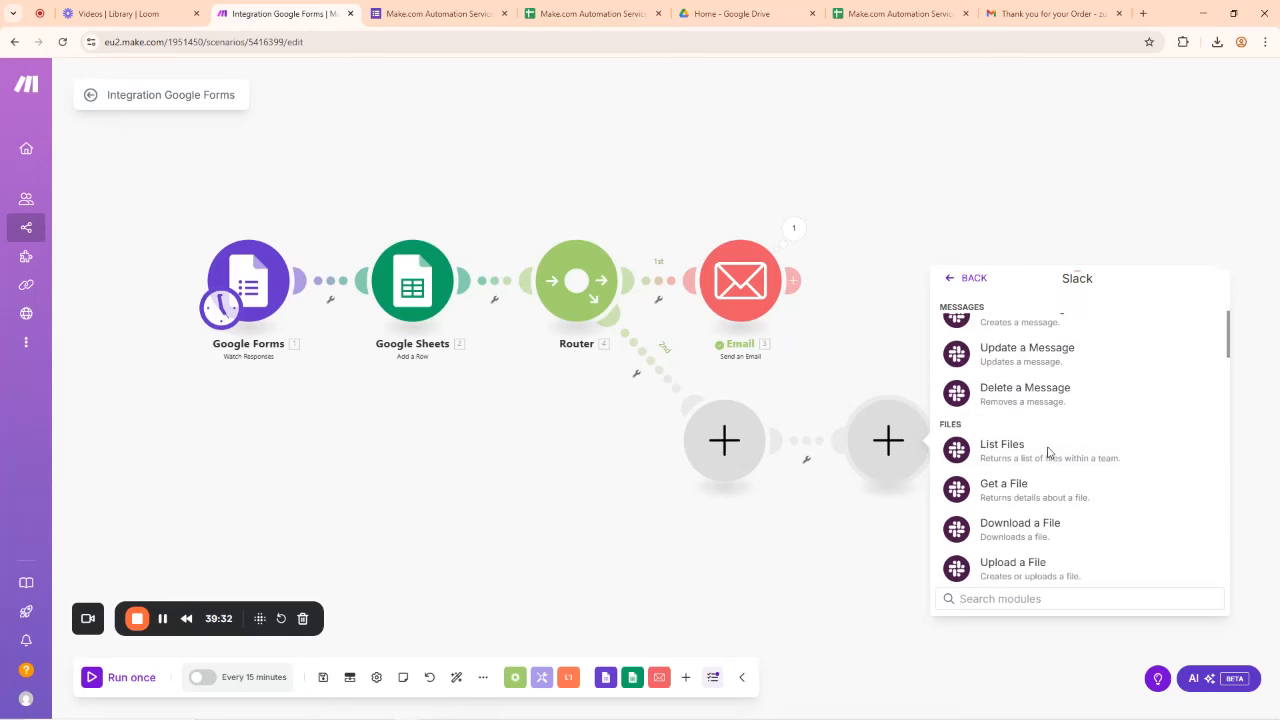
scroll(1049, 453, "down", 3)
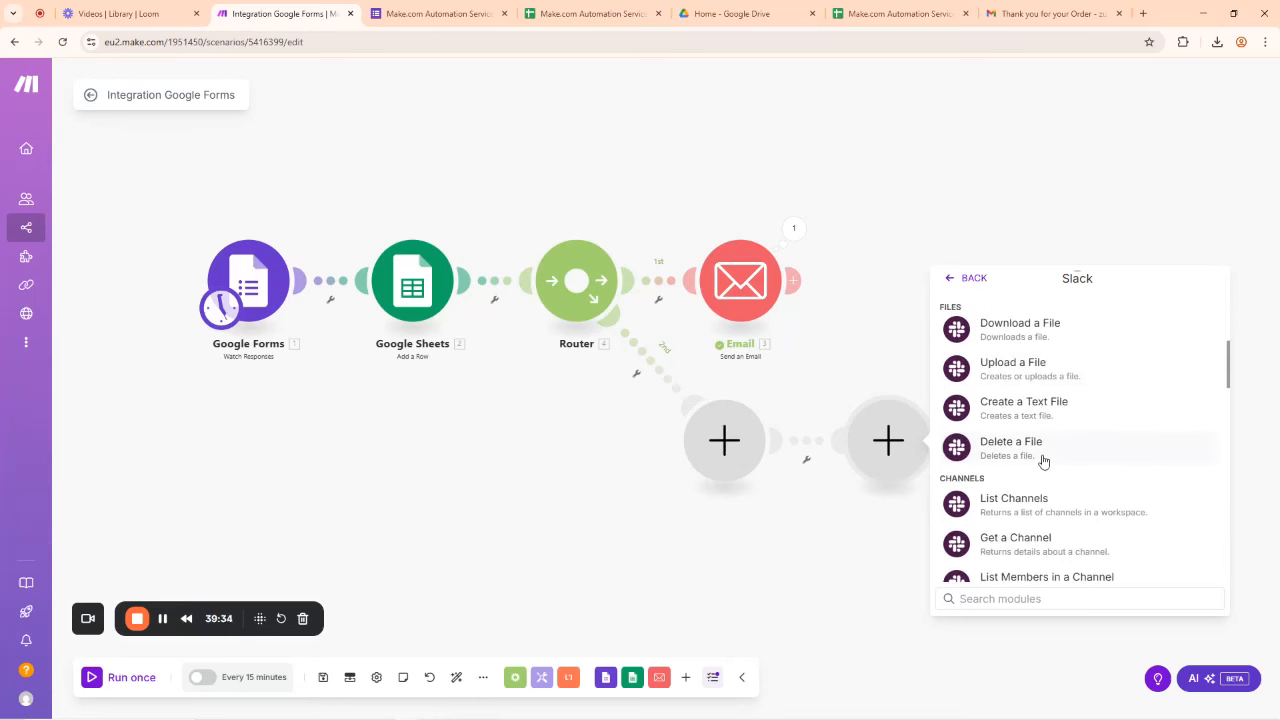
scroll(1043, 461, "down", 2)
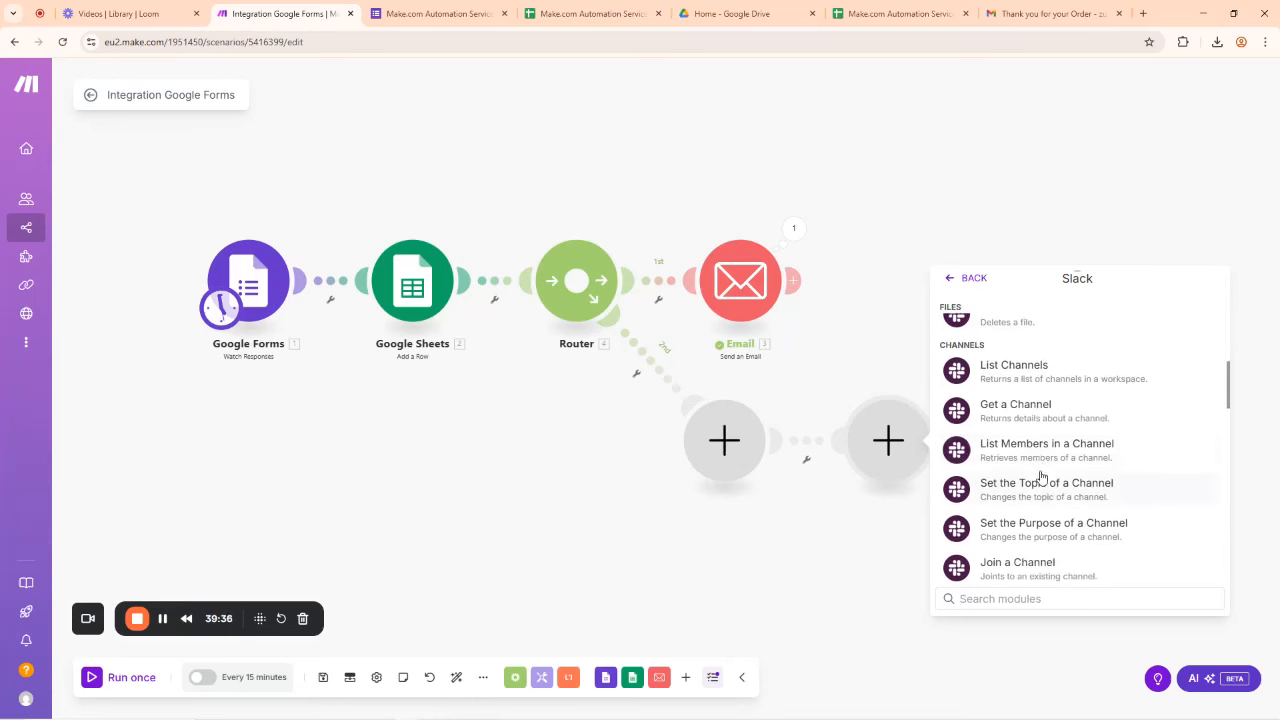
scroll(1040, 495, "down", 2)
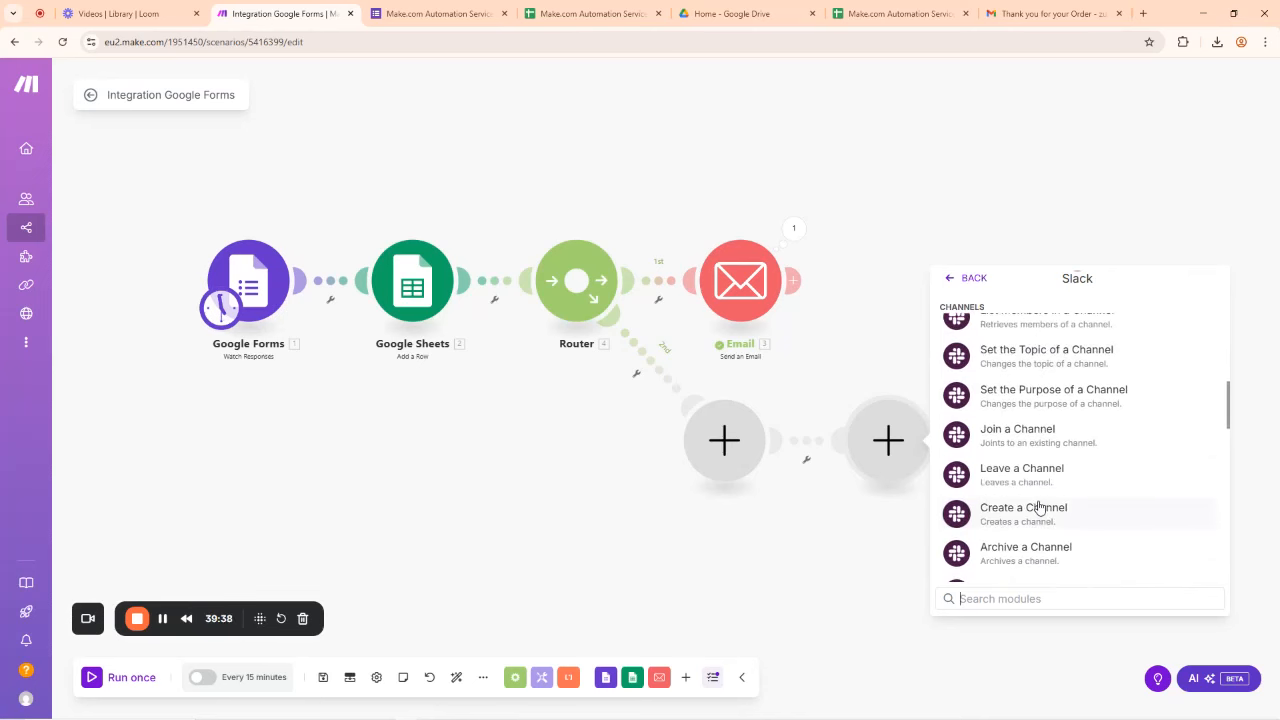
scroll(1040, 507, "down", 3)
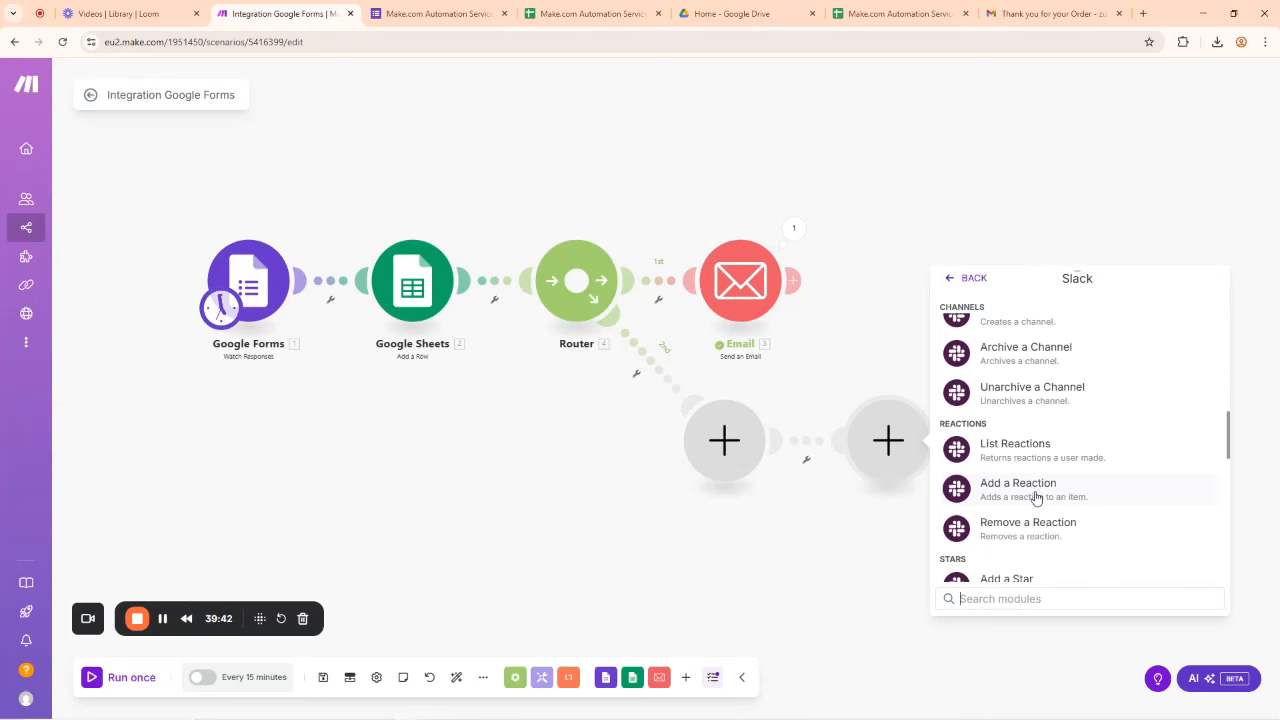
scroll(1036, 498, "down", 3)
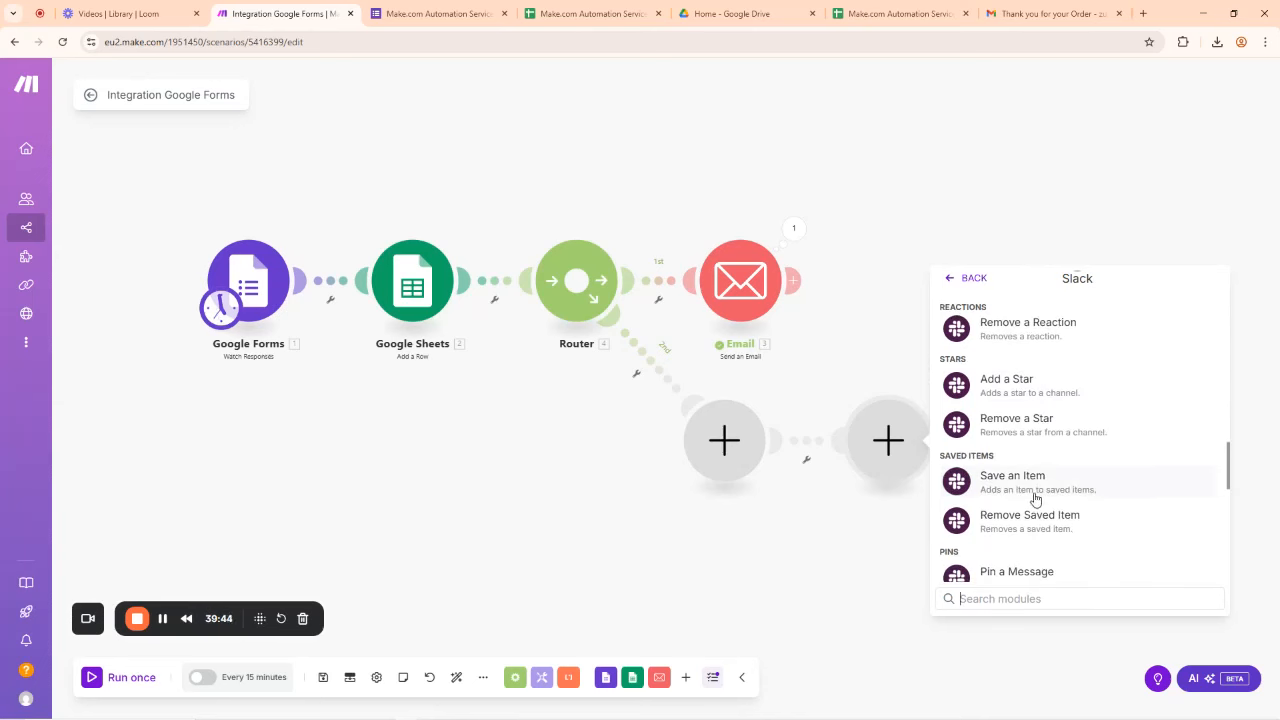
scroll(1045, 480, "up", 15)
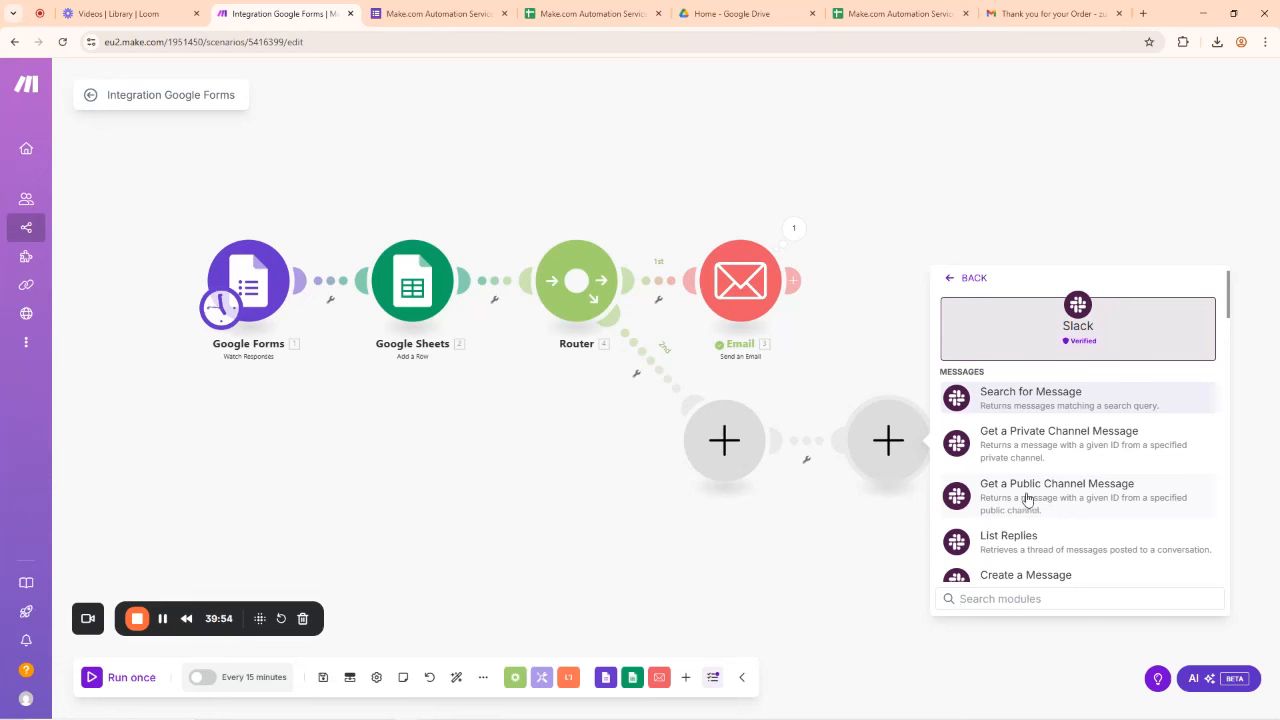
scroll(1060, 508, "down", 1)
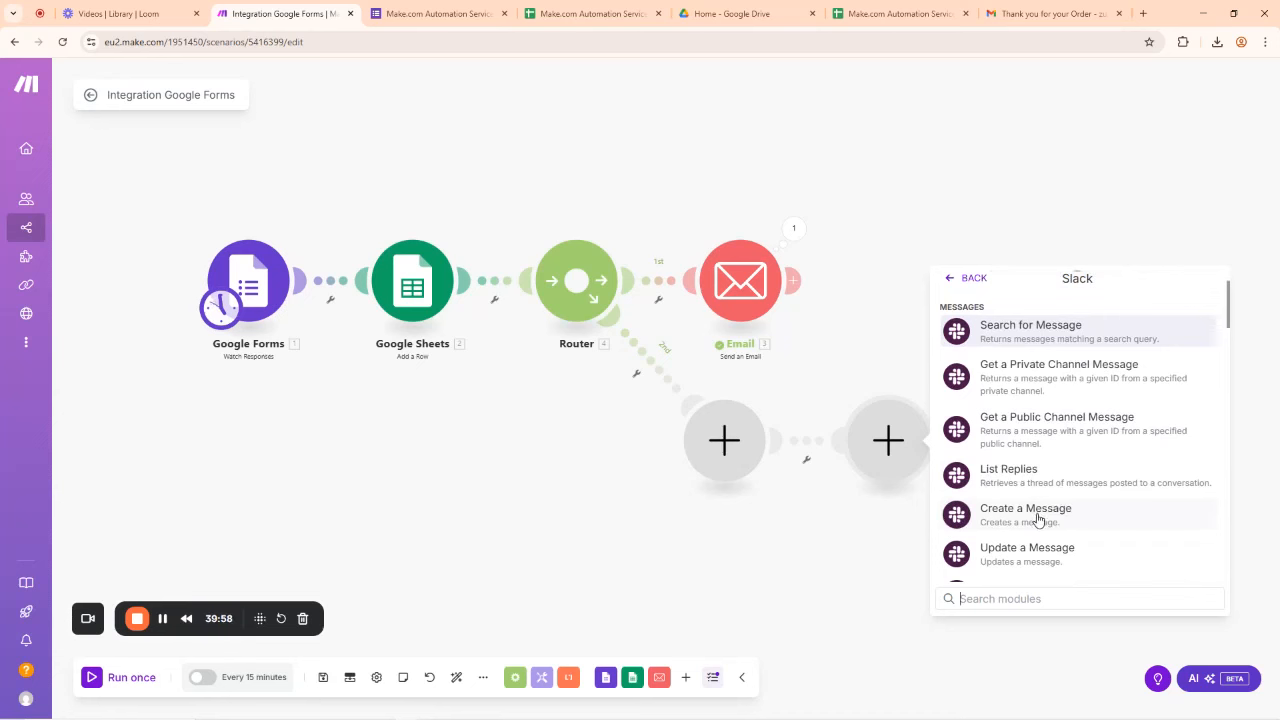
Step: Add Slack Create a Message to the second route and save a new Slack (user) connection with the default name
left_click(1024, 519)
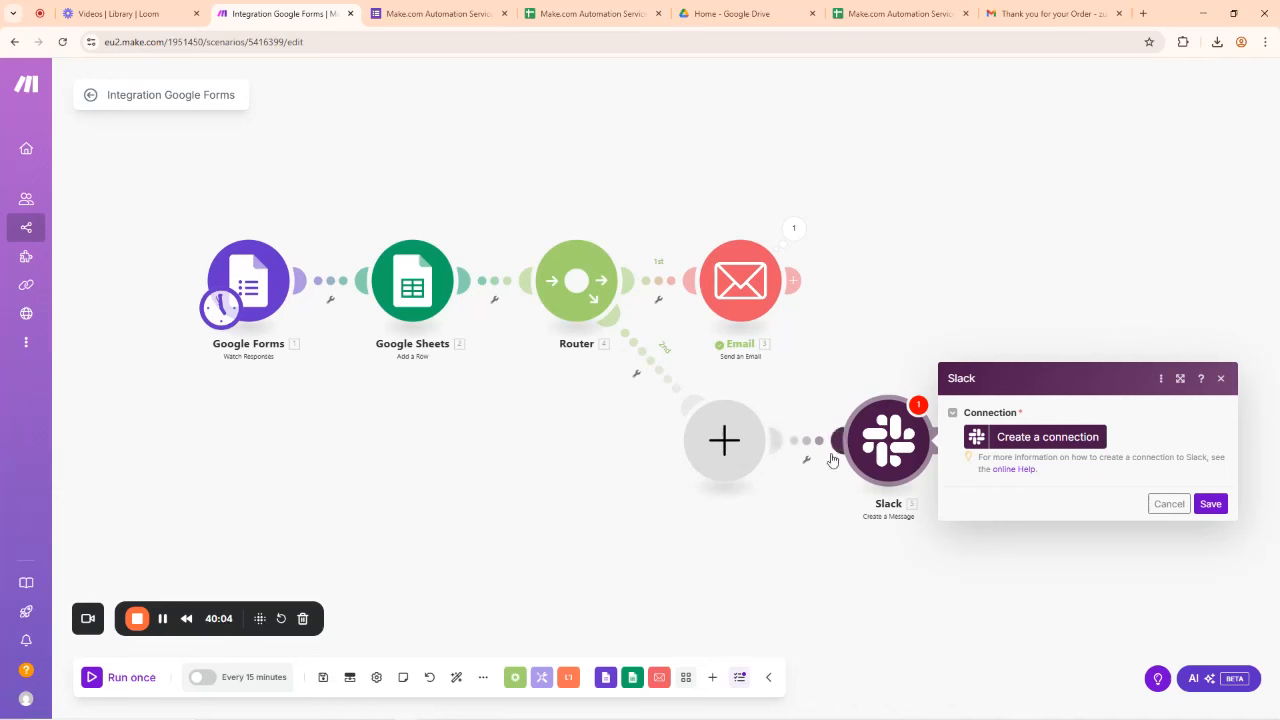
left_click(1036, 440)
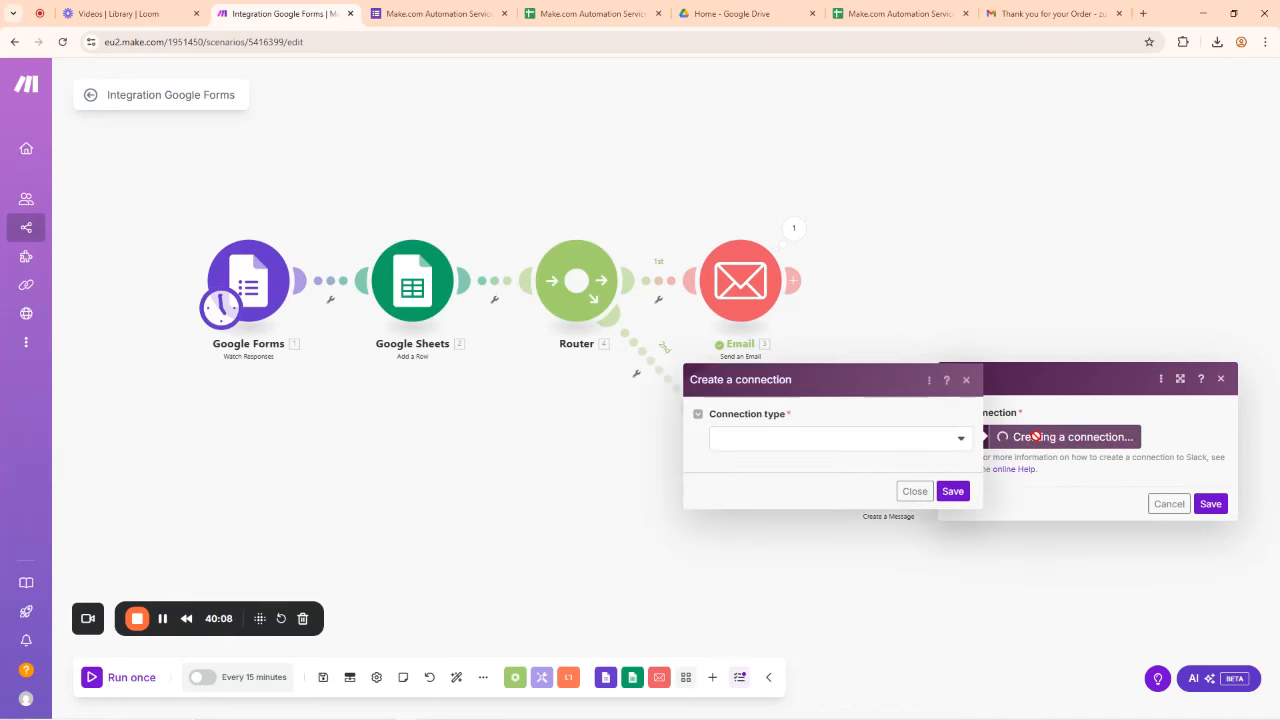
left_click(903, 441)
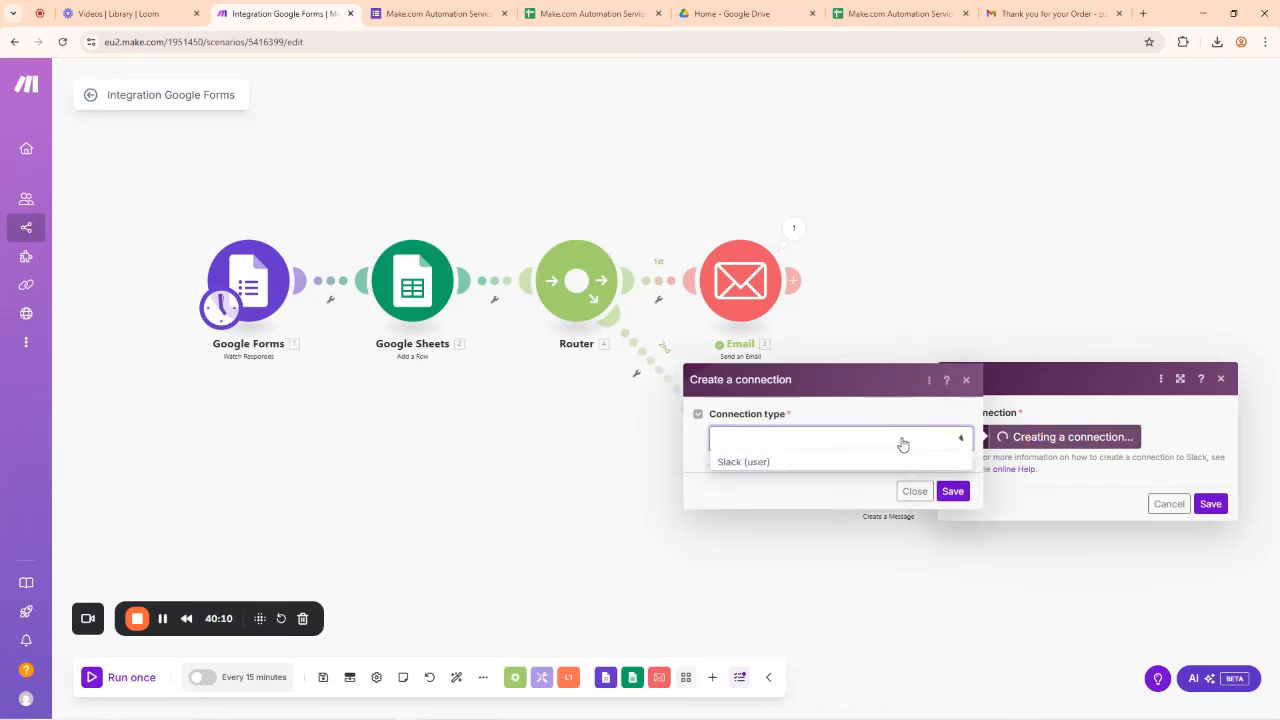
left_click(753, 462)
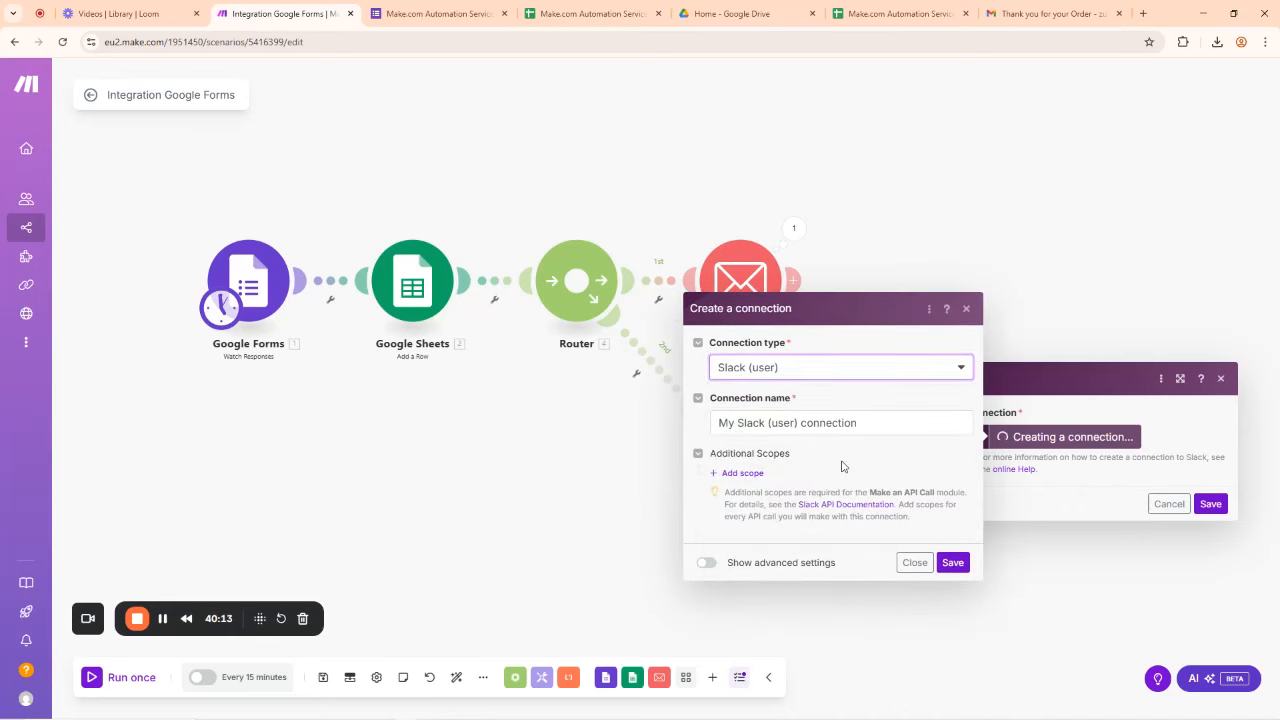
left_click(782, 424)
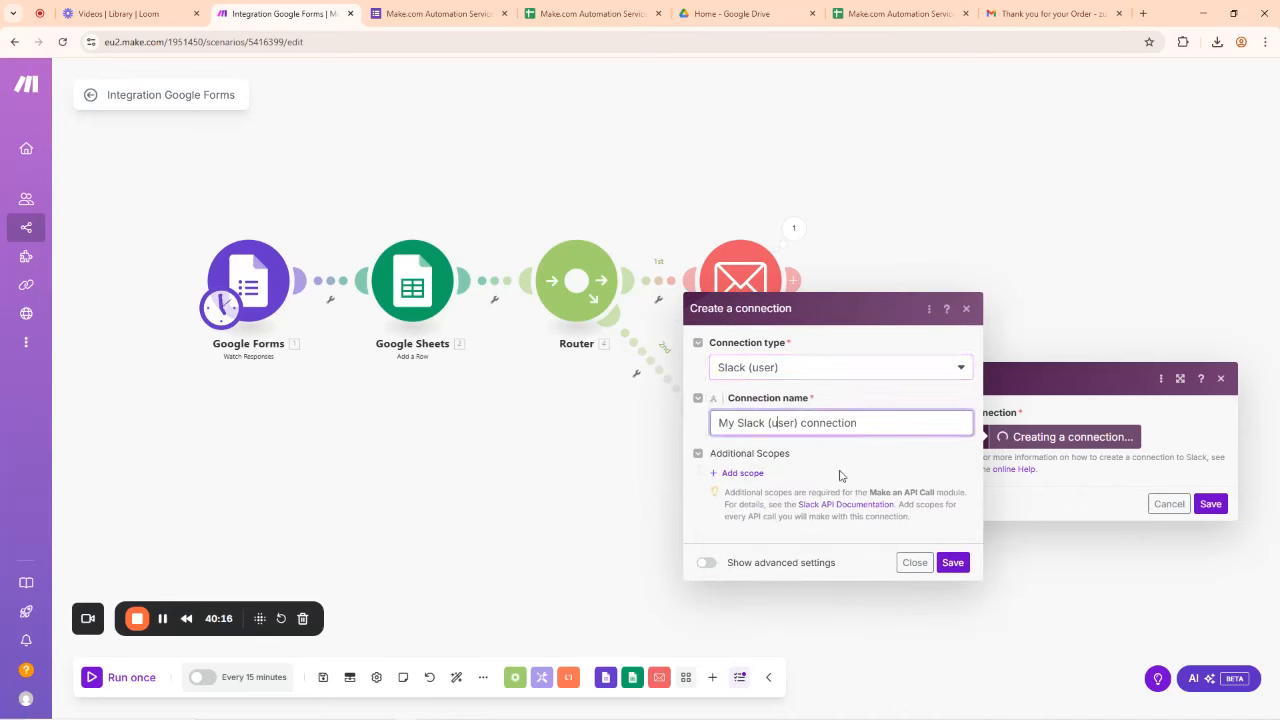
left_click(957, 563)
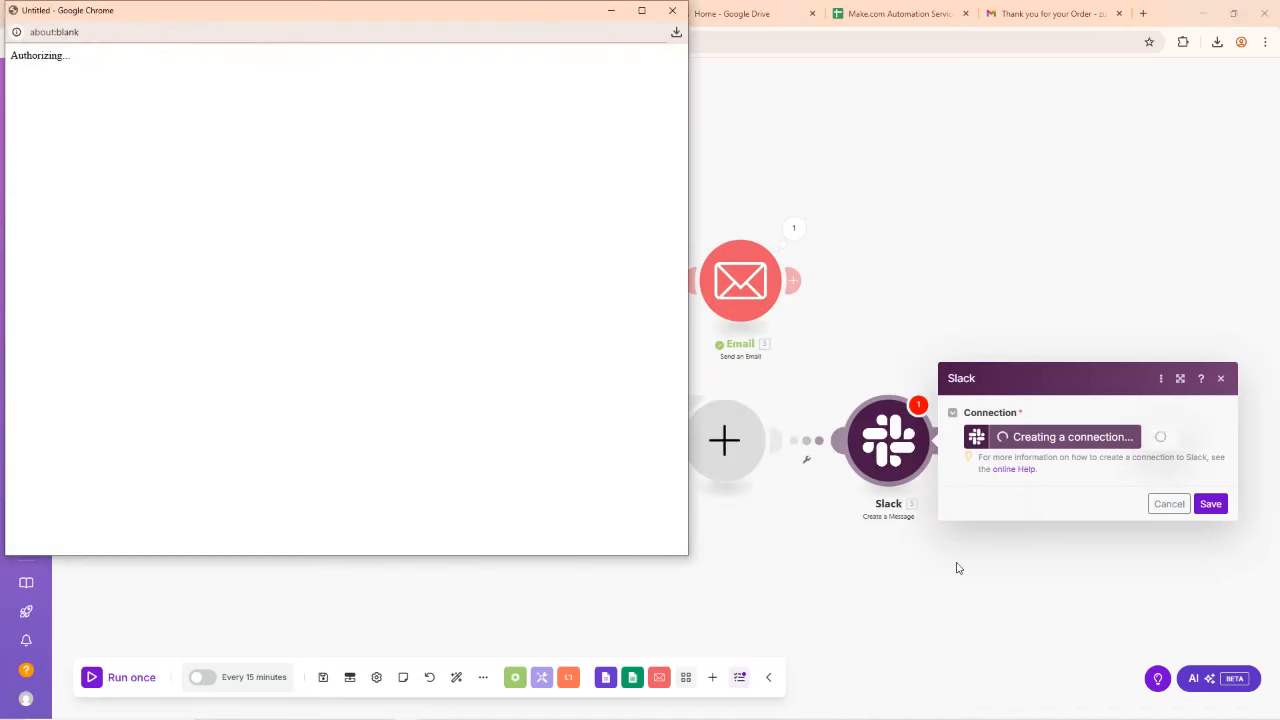
Step: Allow Make to access the Slack workspace in the authorization window
left_click_drag(194, 20, 354, 54)
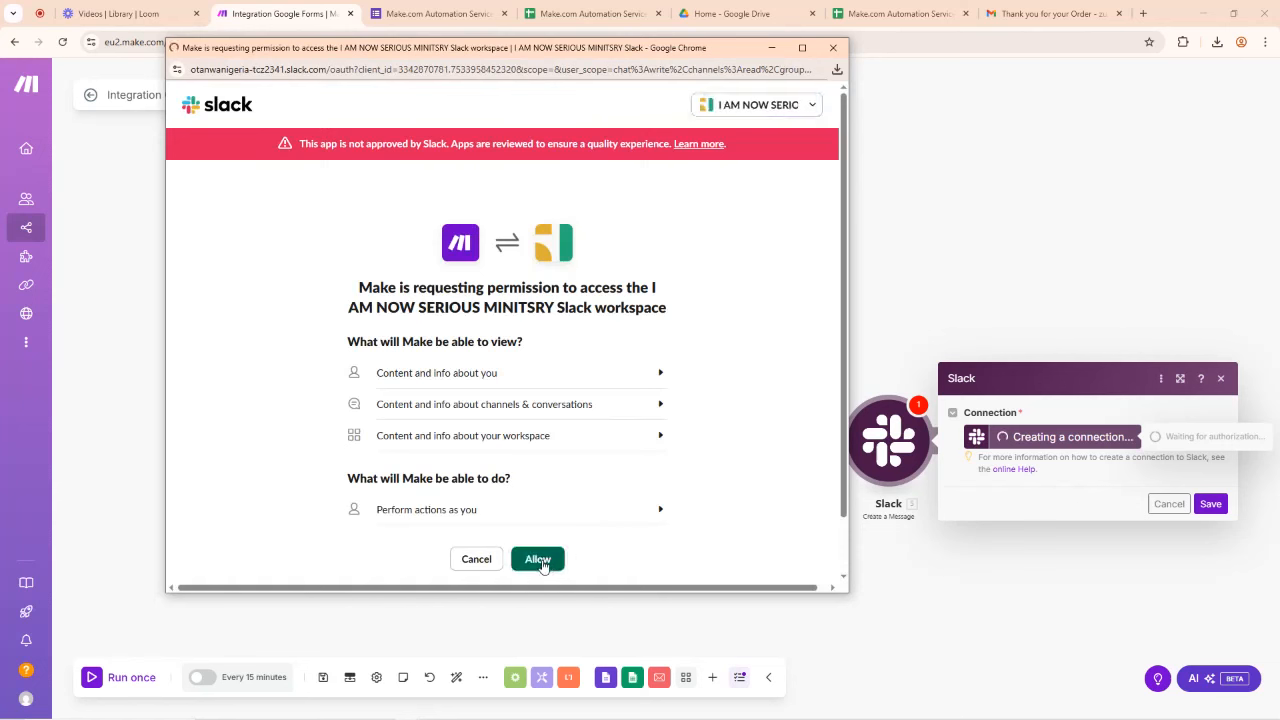
left_click(540, 561)
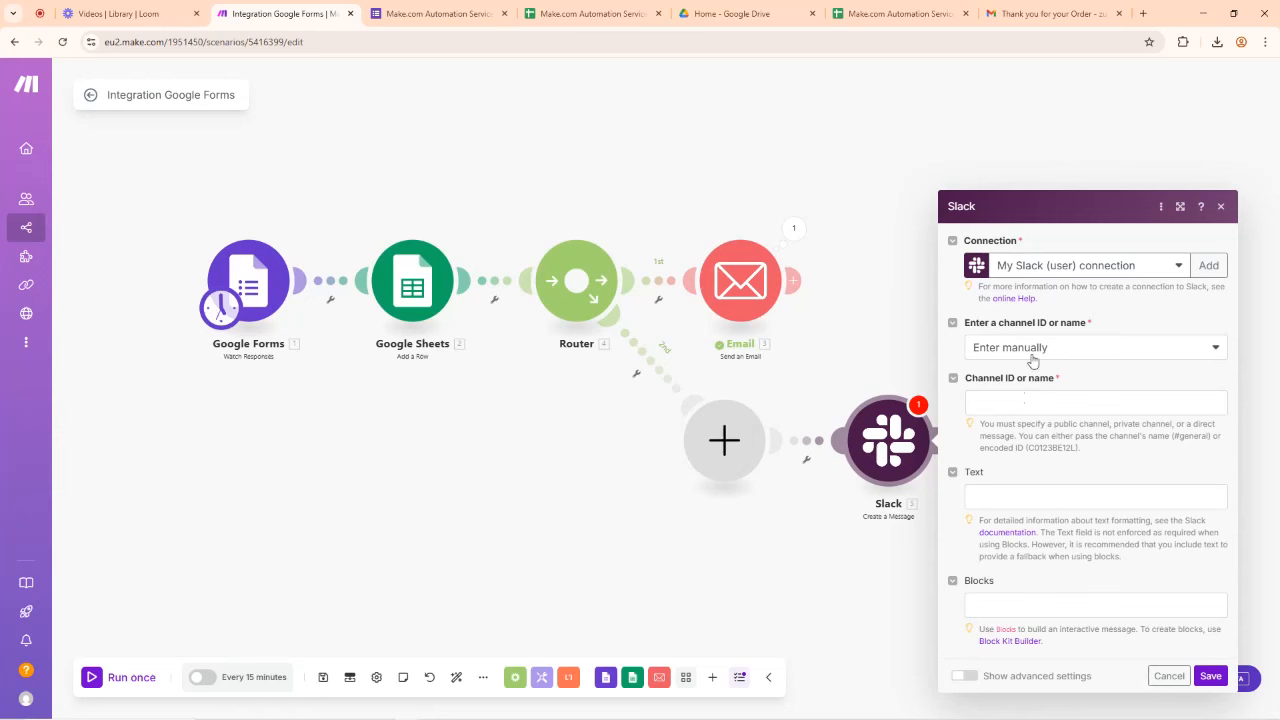
Step: Pick the public channel digital-witch-april-class from the list as the Slack message target
left_click(1027, 360)
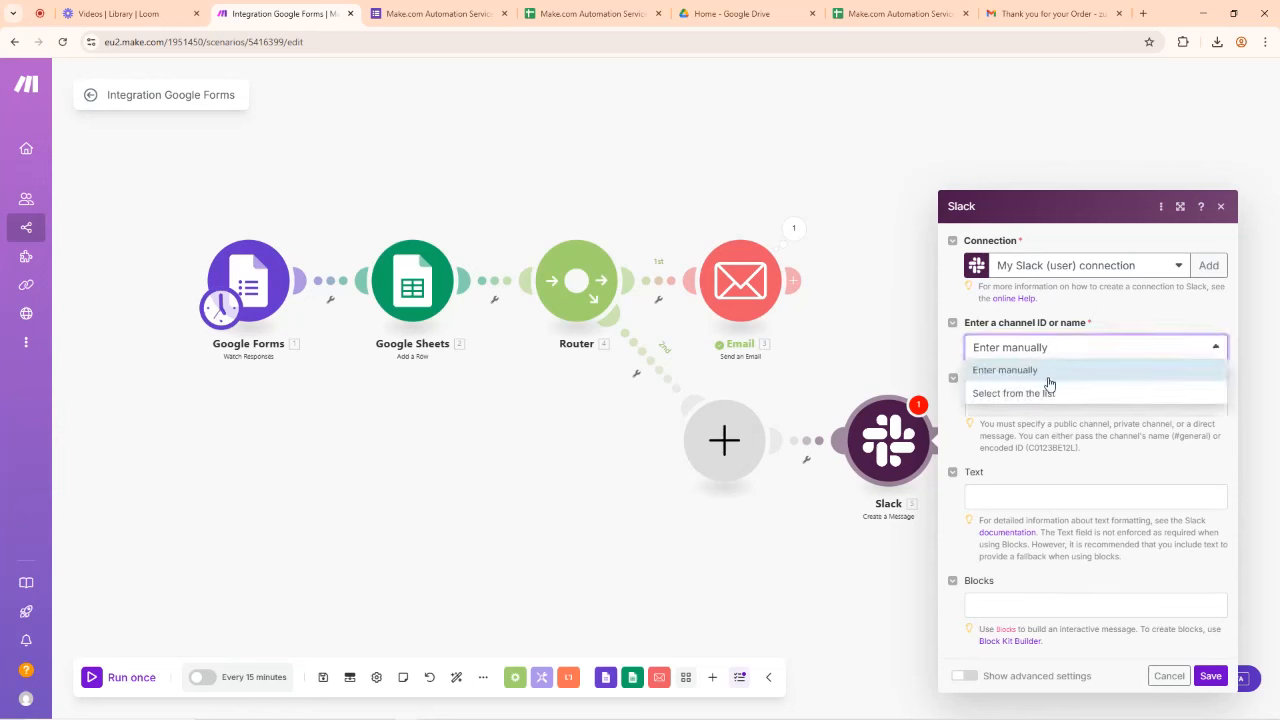
left_click(1013, 394)
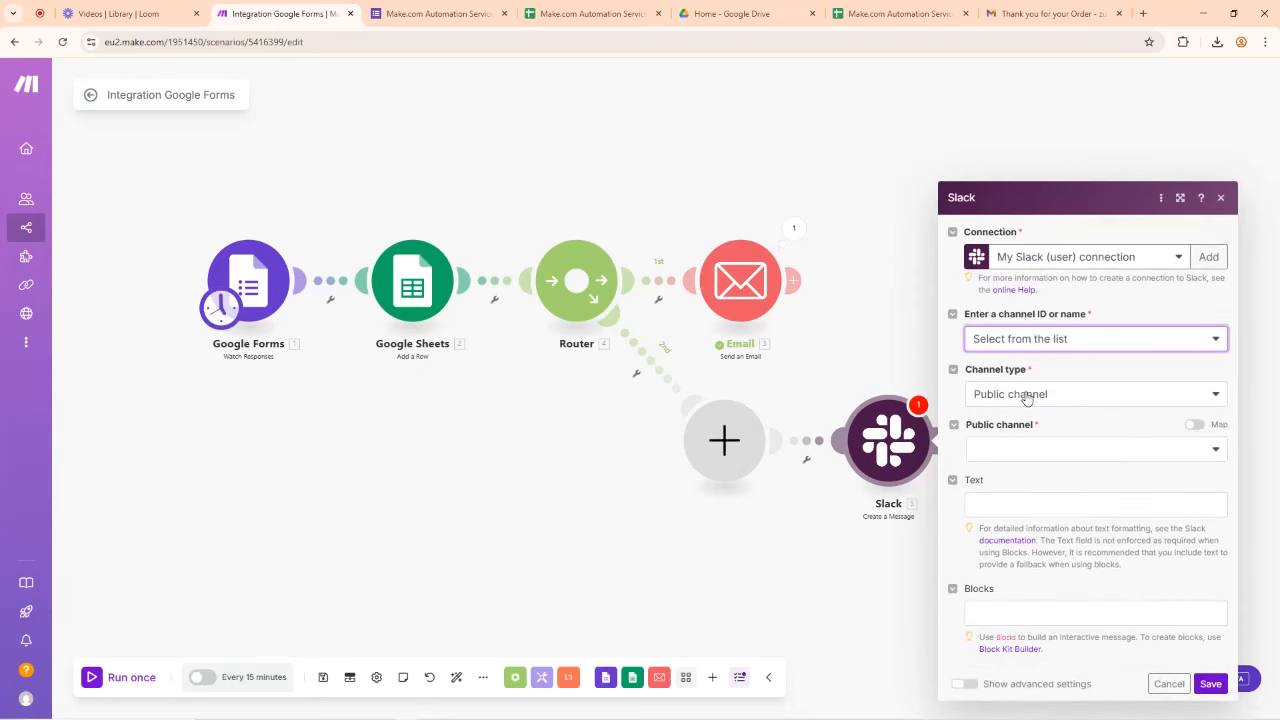
left_click(1005, 396)
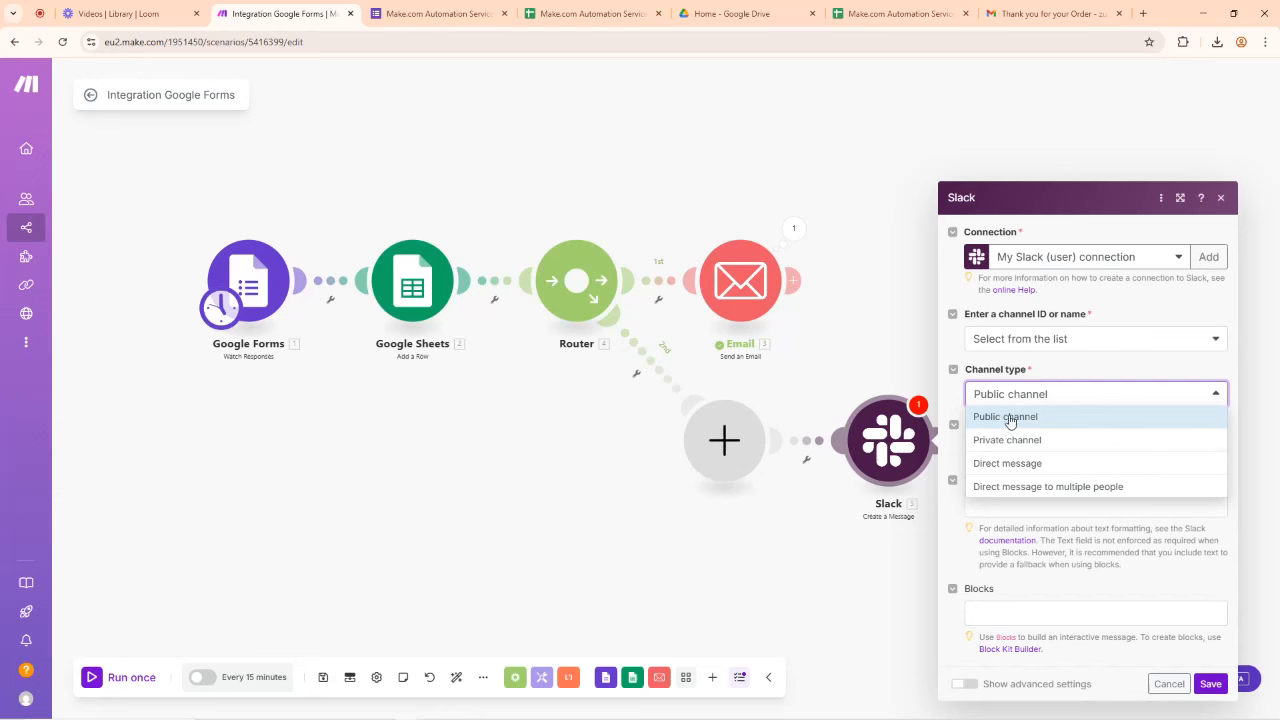
left_click(1005, 416)
left_click(1016, 455)
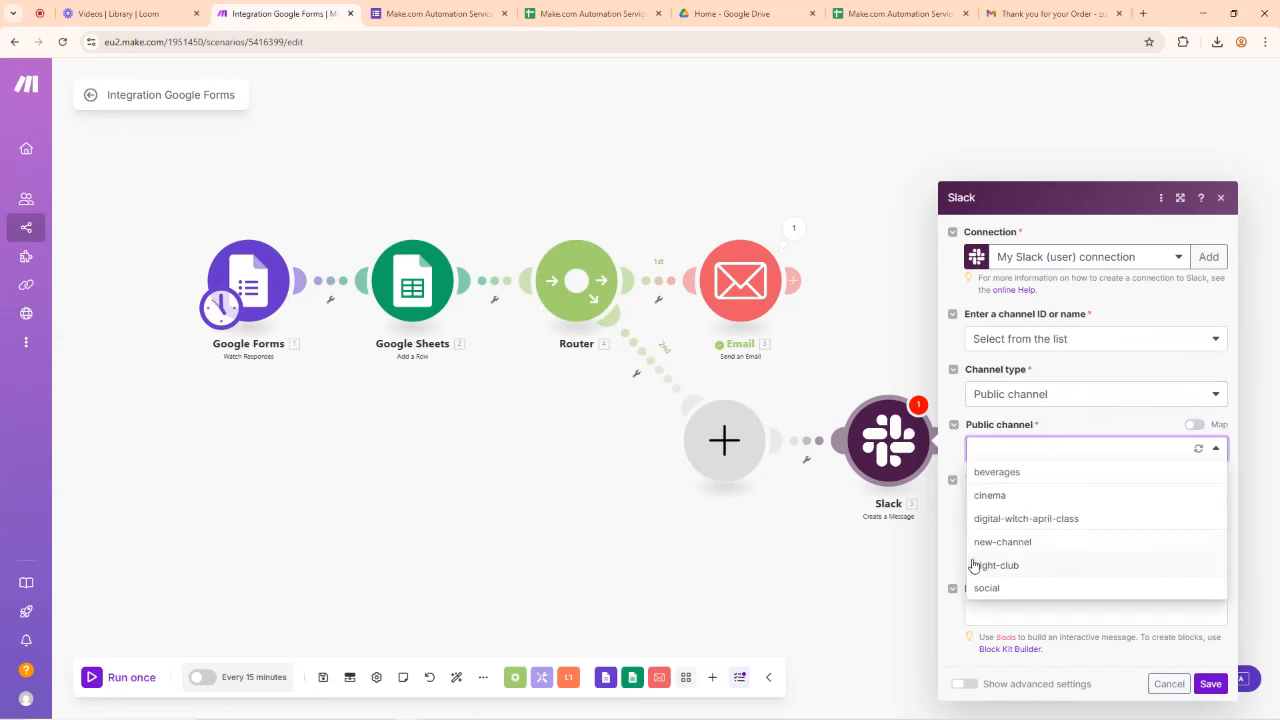
left_click(1044, 521)
left_click(1036, 481)
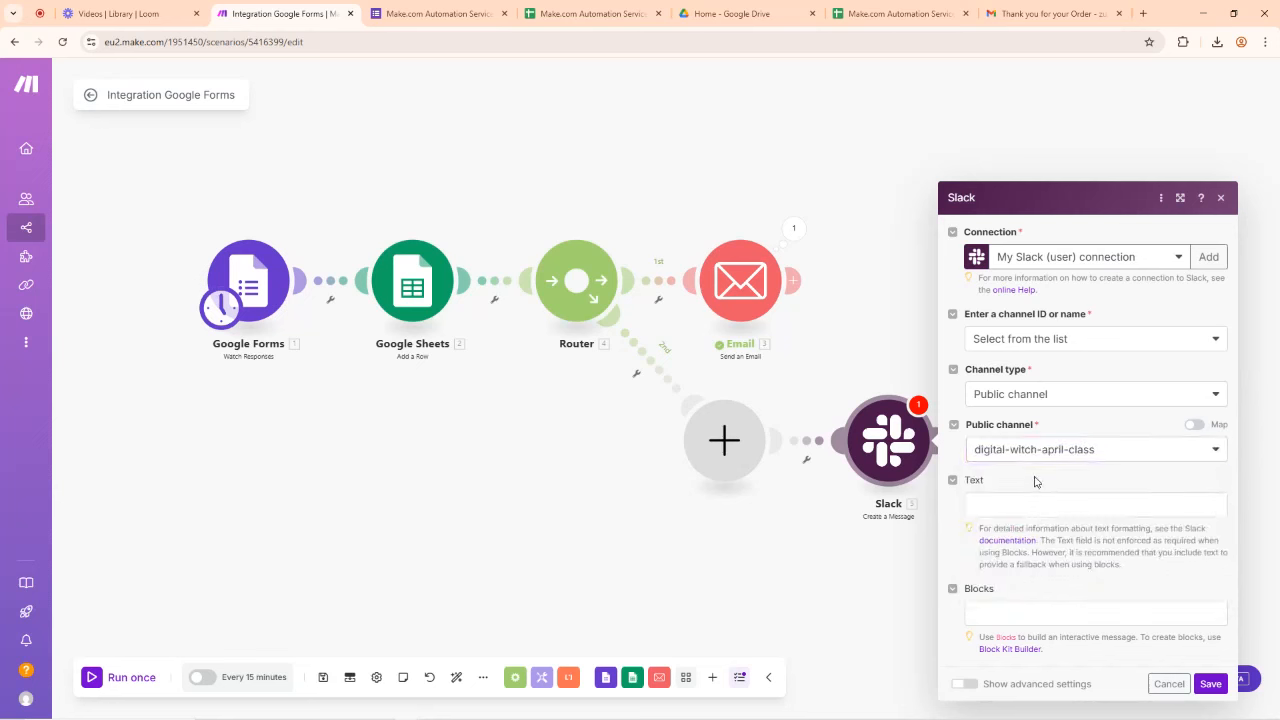
left_click(1004, 508)
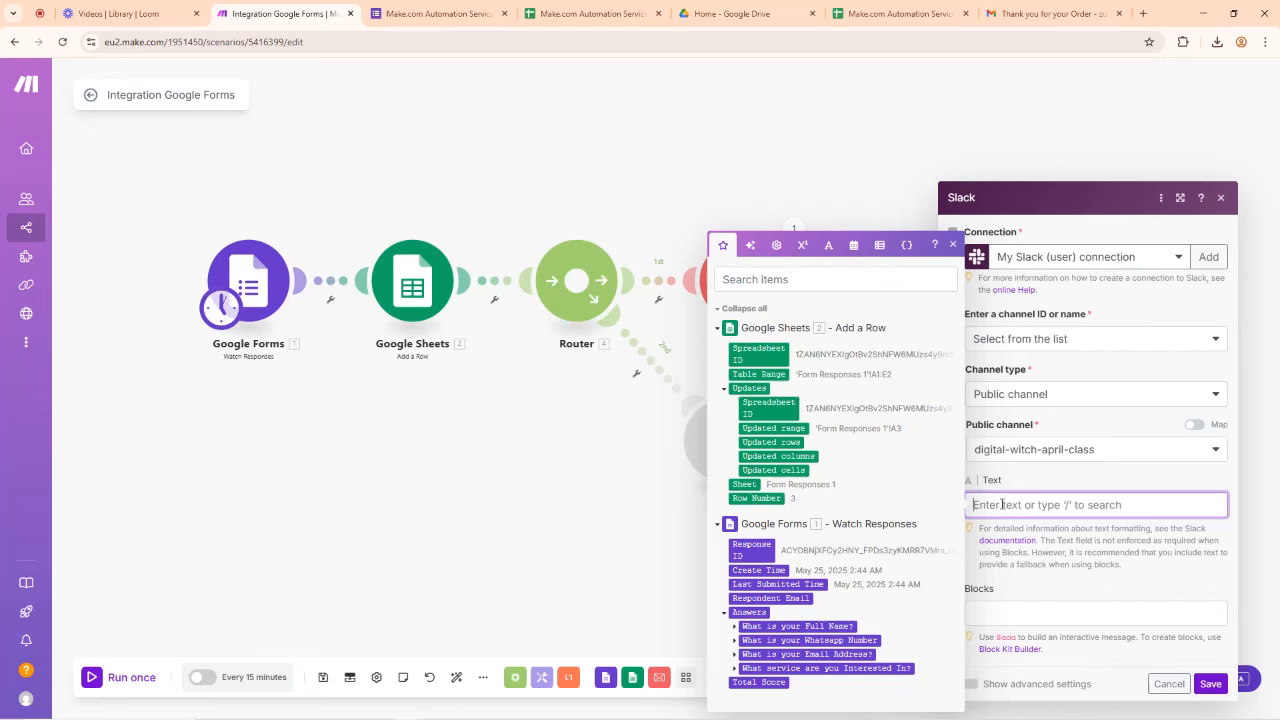
Step: Type the 'Hi All' greeting and map the form's Full Name answer value into the Slack text
type("Hi")
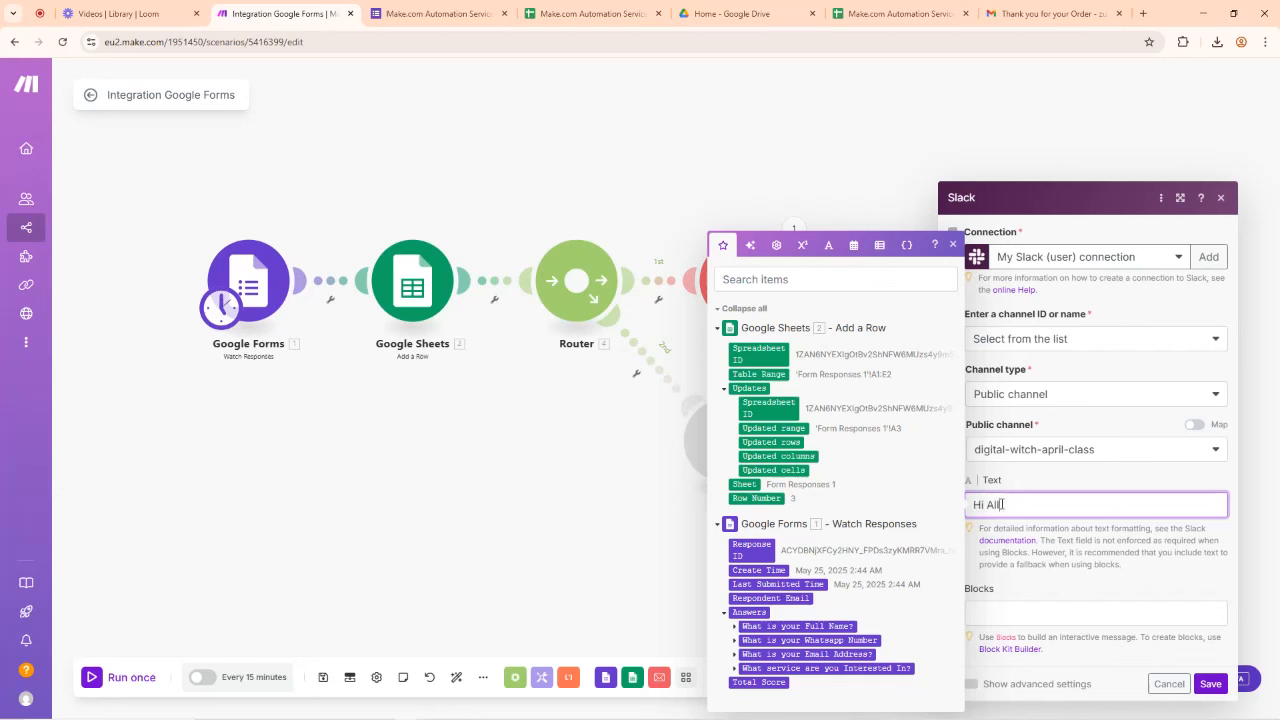
type(" All")
key("Return")
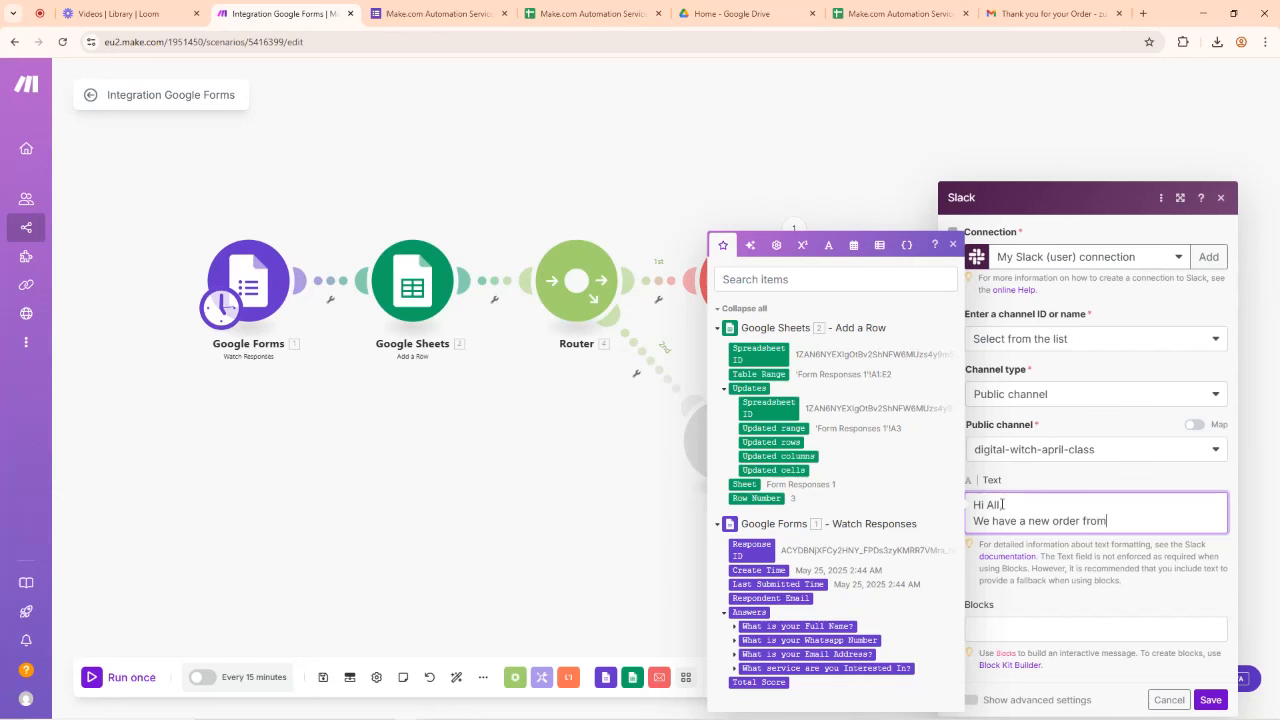
key("Return")
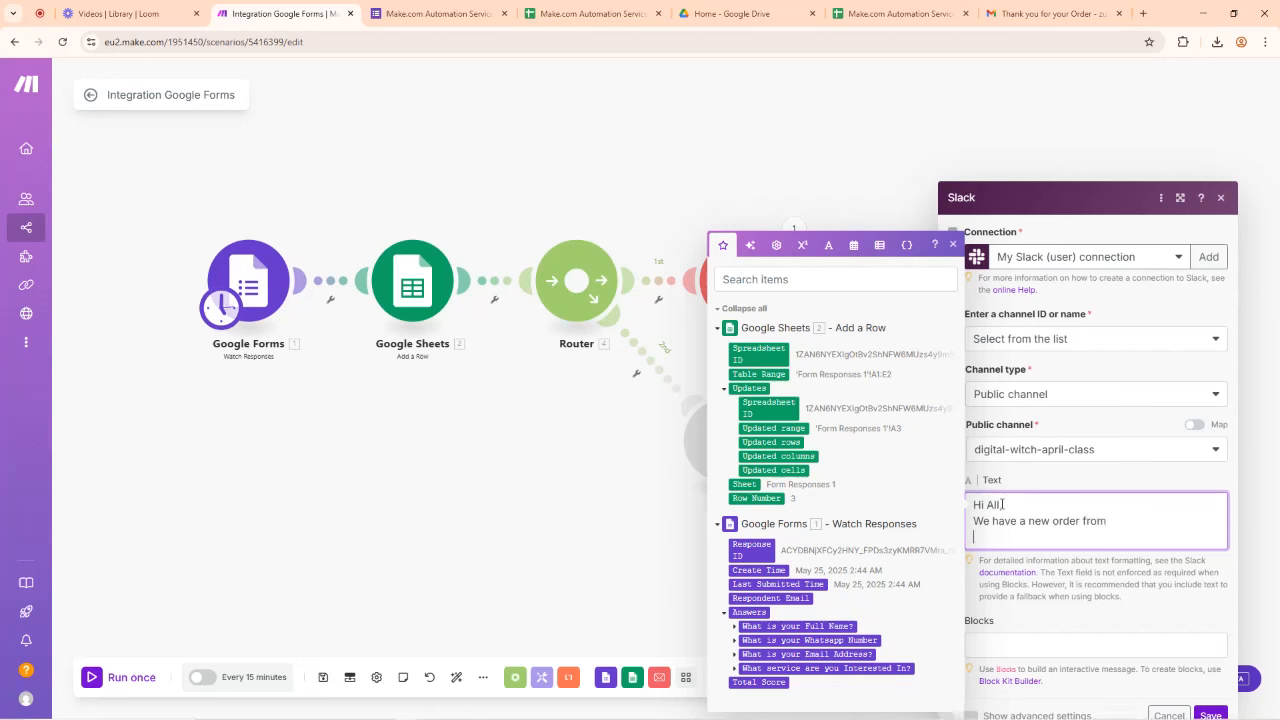
left_click(736, 627)
left_click(745, 614)
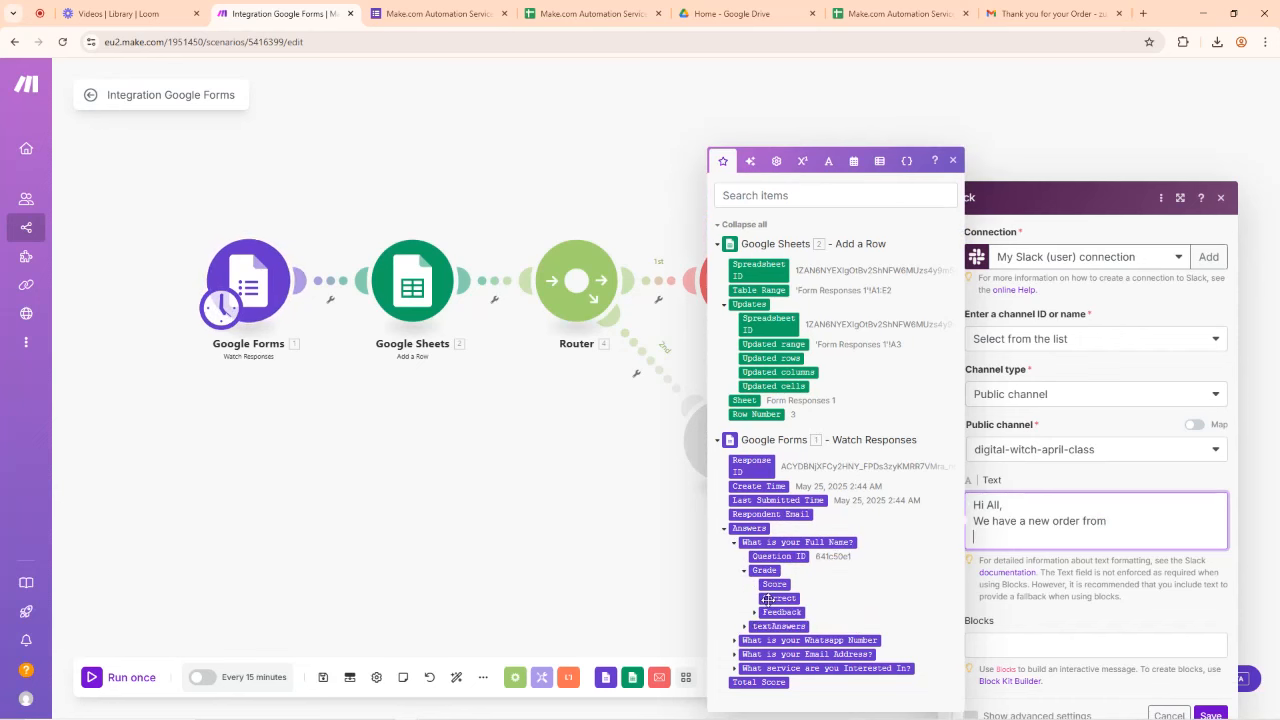
left_click(755, 612)
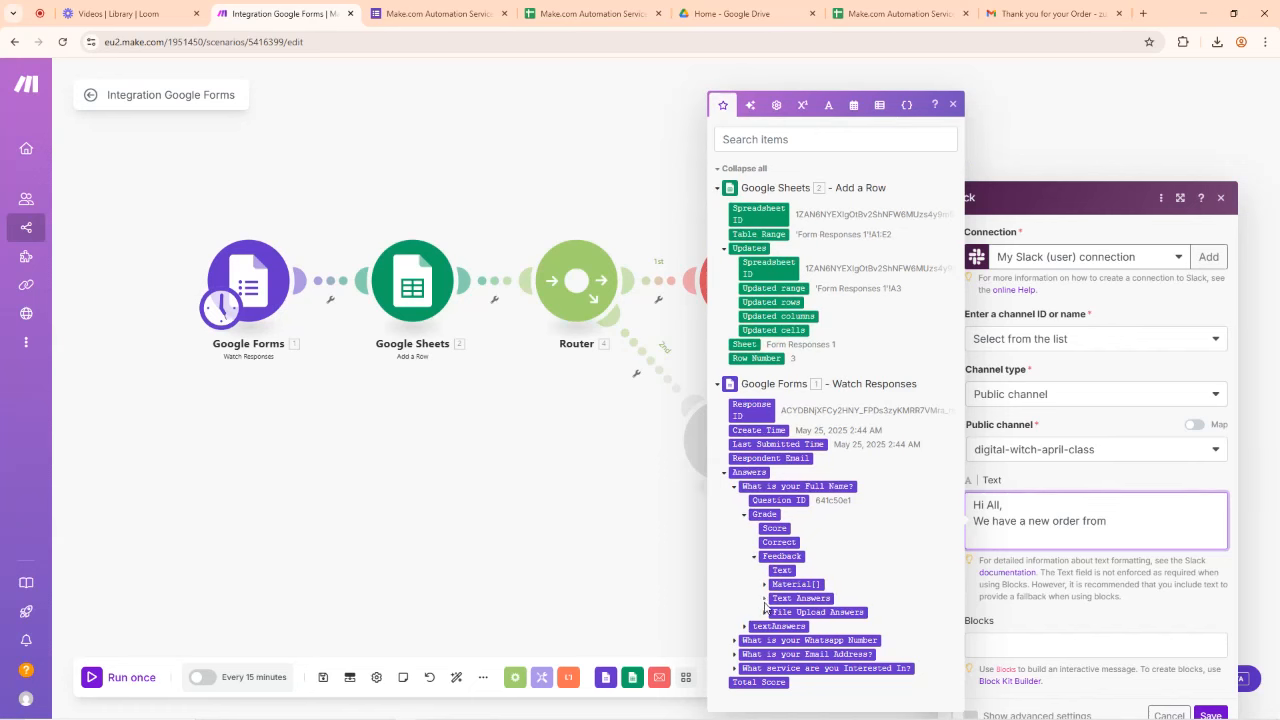
left_click(766, 600)
left_click(777, 599)
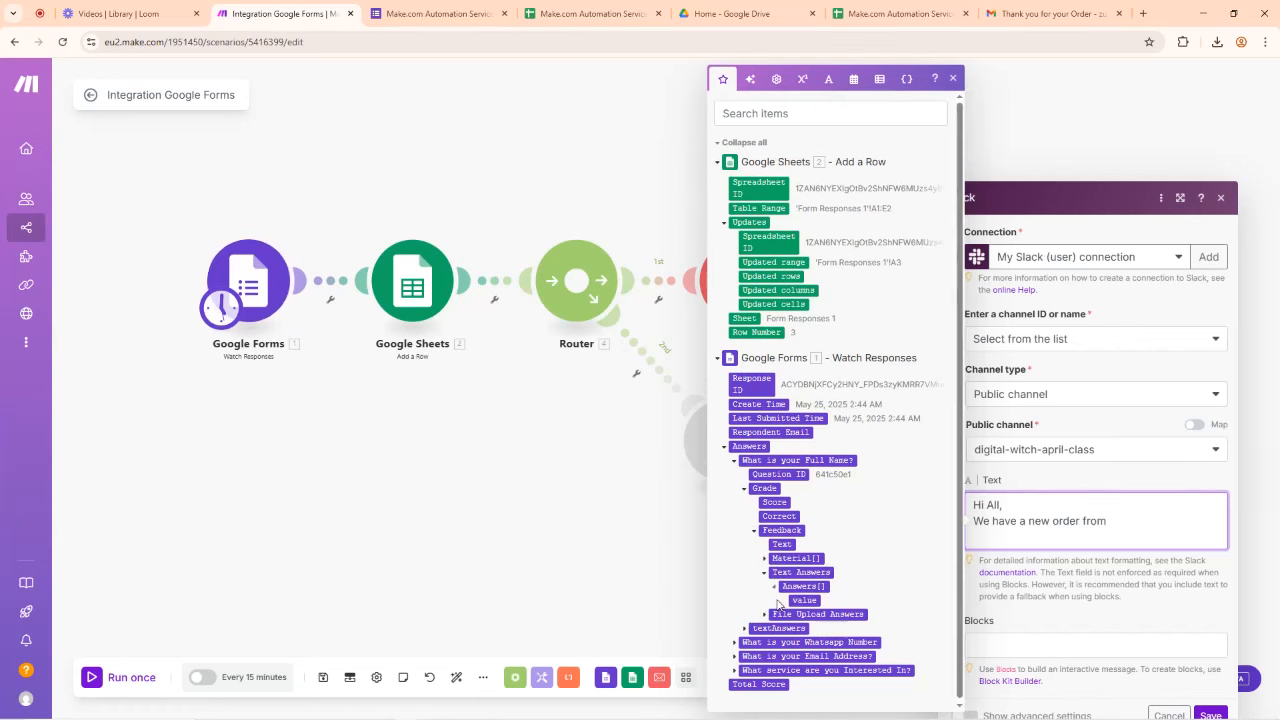
left_click(797, 601)
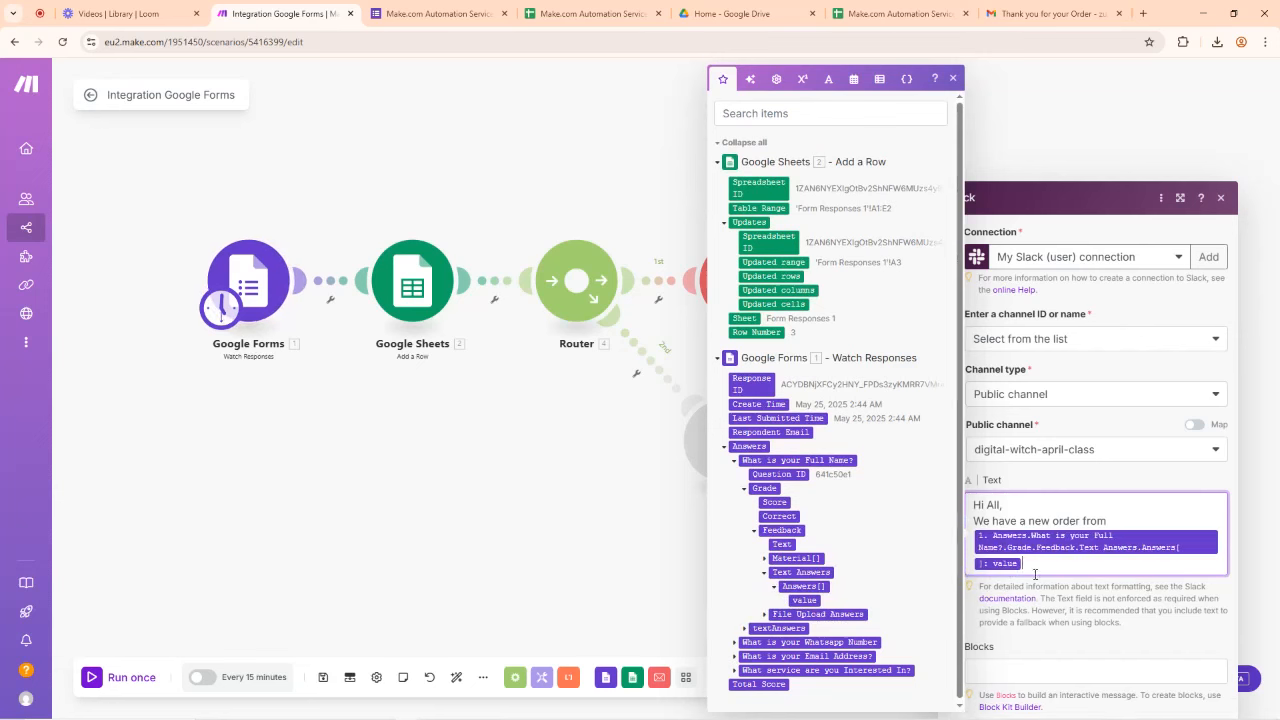
Step: Add a 'Service Ordered:' line mapped to the service answer value and save the Slack message
scroll(1036, 570, "down", 1)
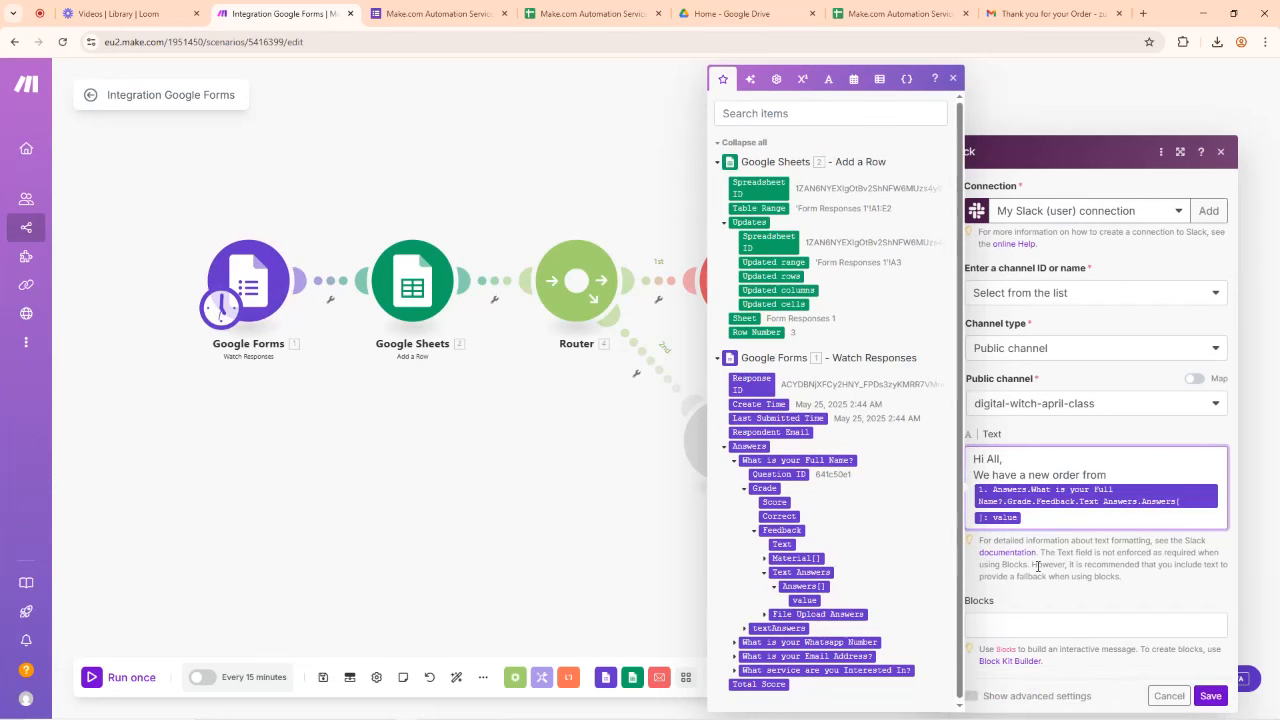
key("Return")
key("Return")
type("Service Ordered:")
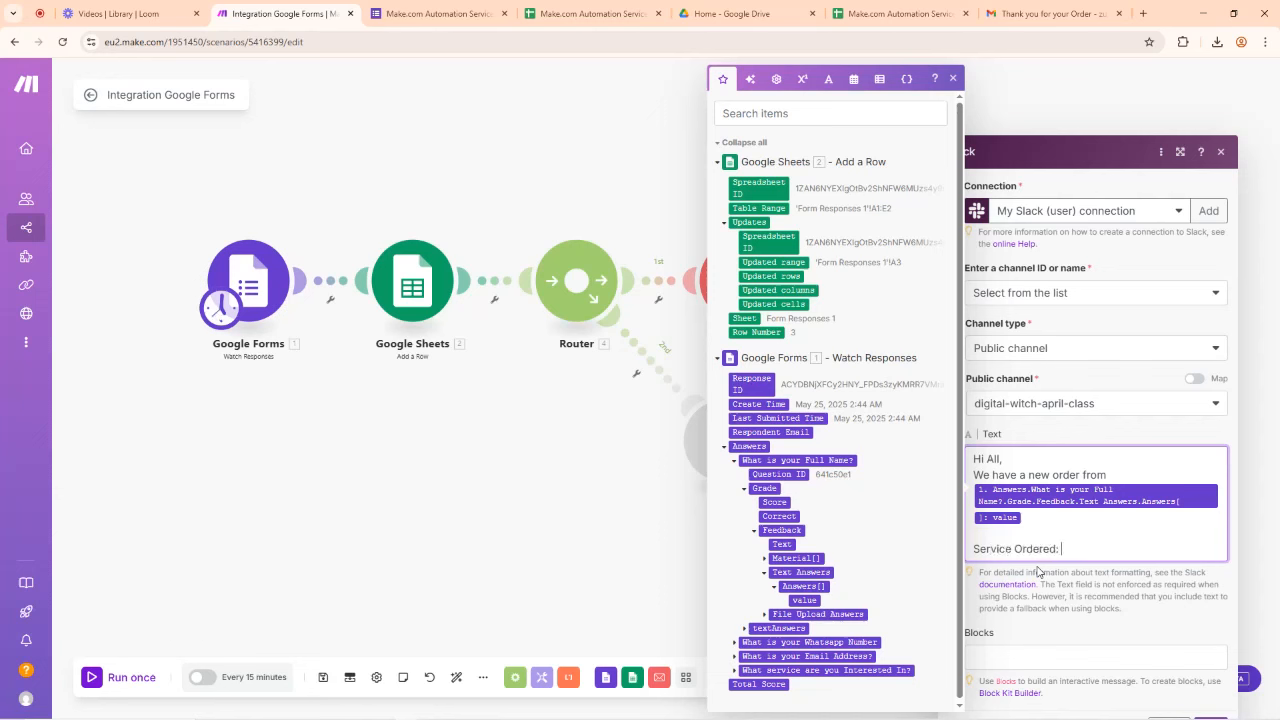
scroll(815, 490, "down", 1)
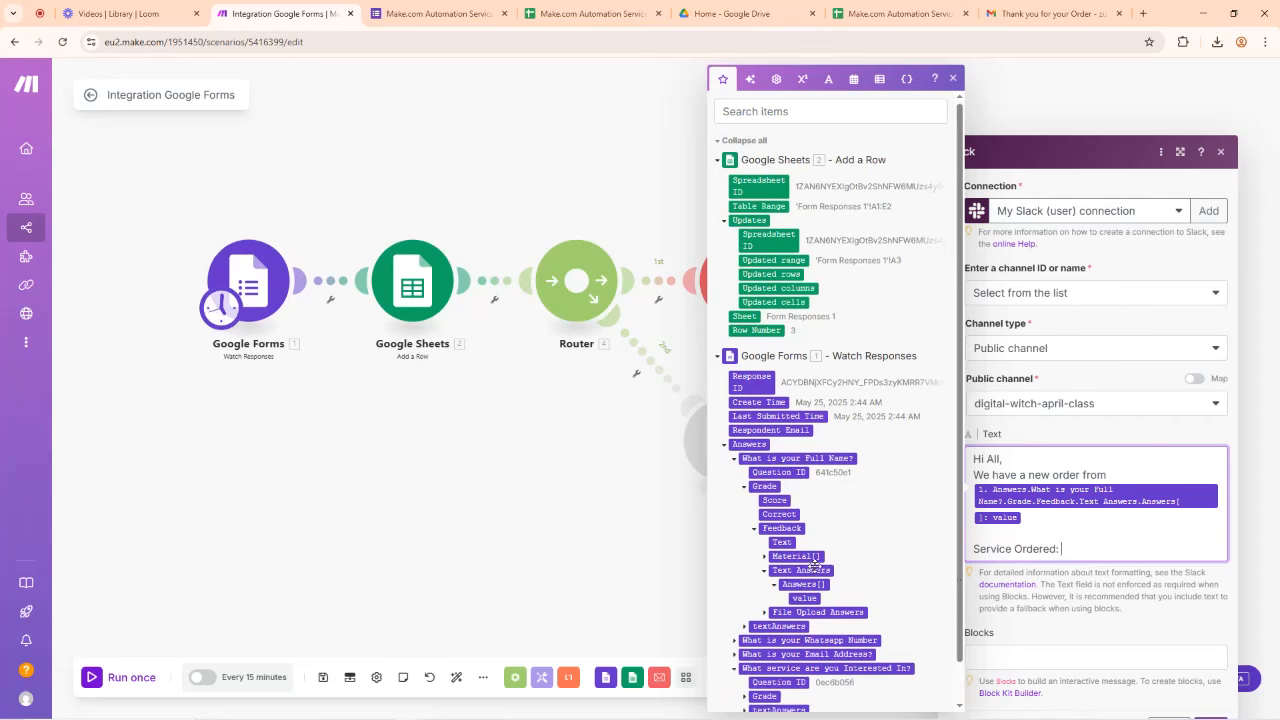
left_click(735, 668)
left_click(745, 654)
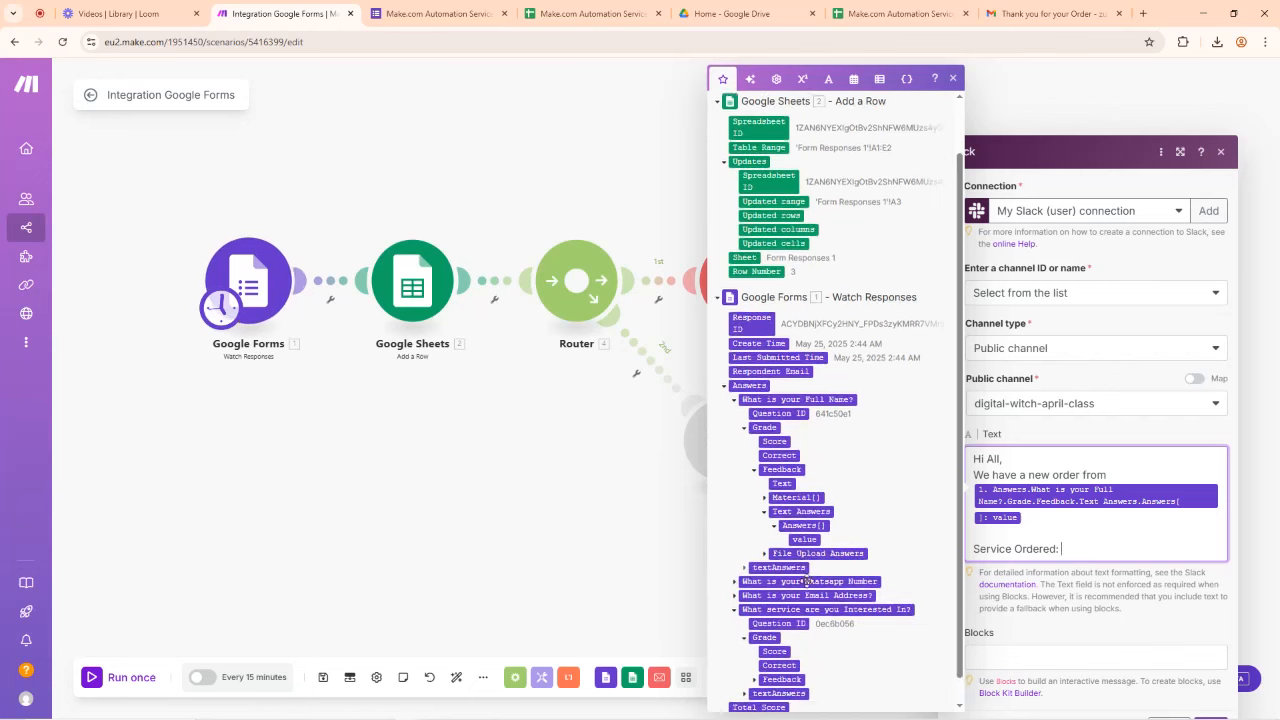
left_click(757, 654)
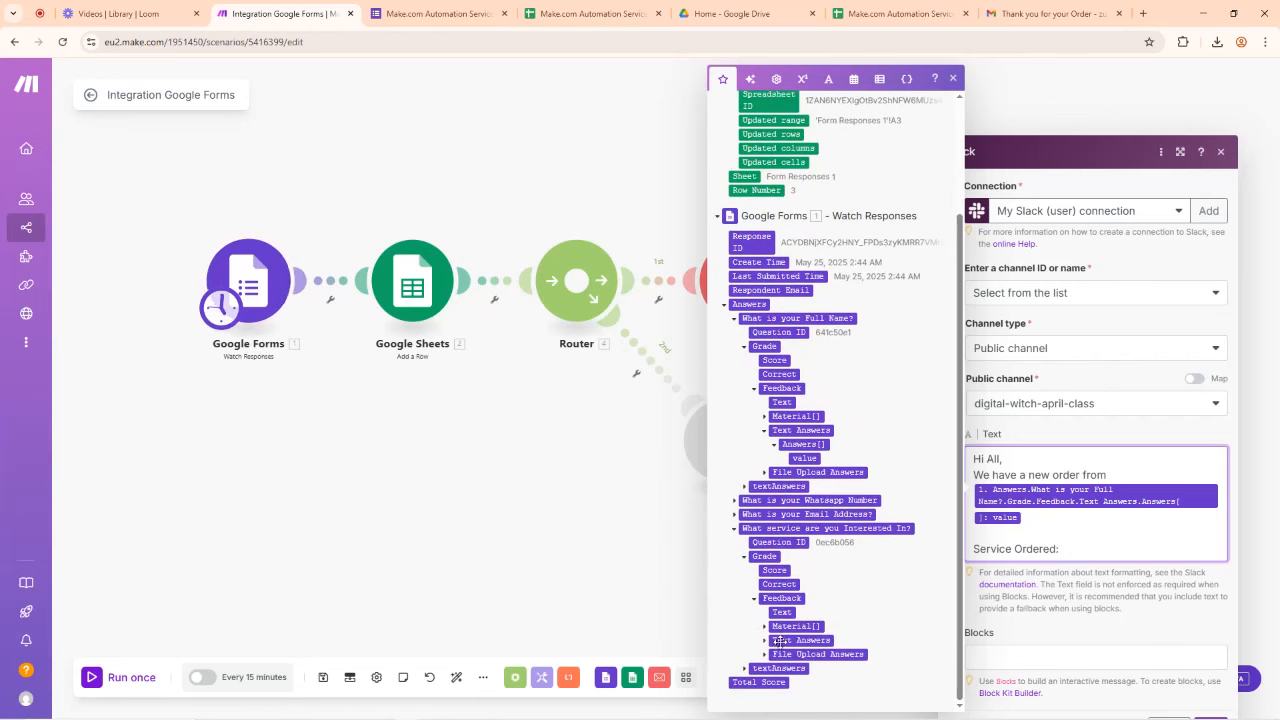
left_click(764, 640)
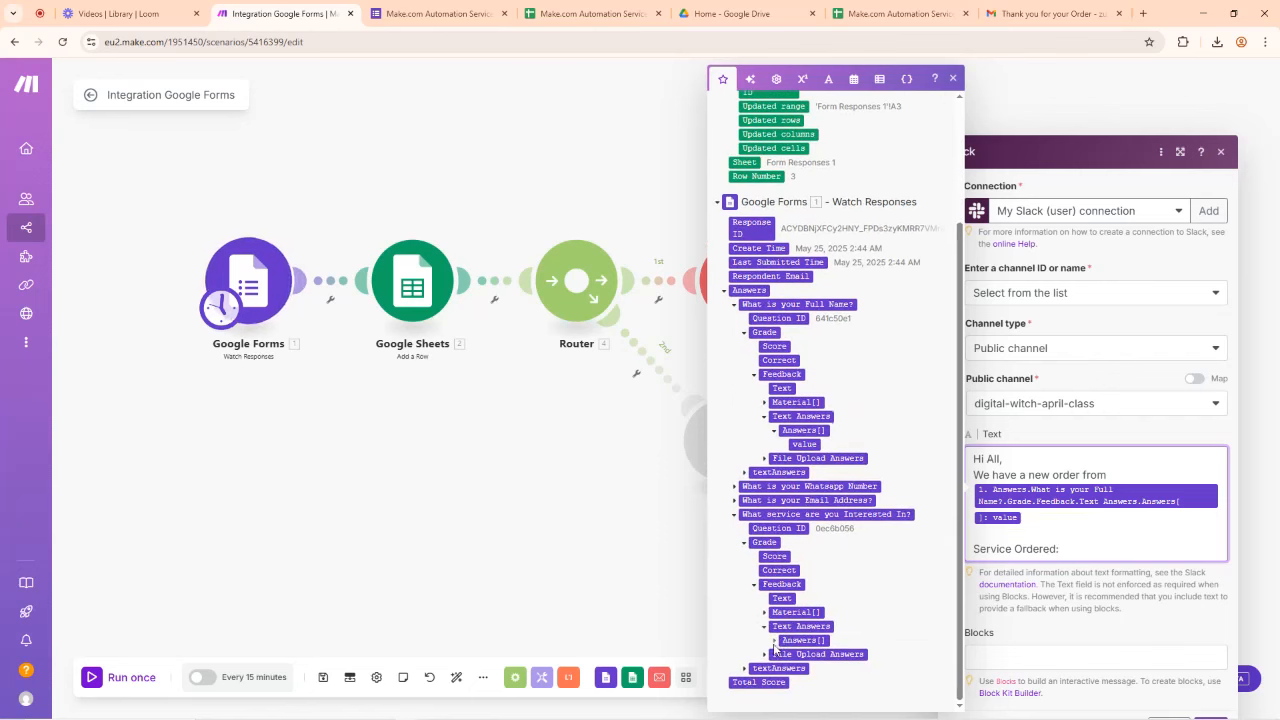
left_click(804, 640)
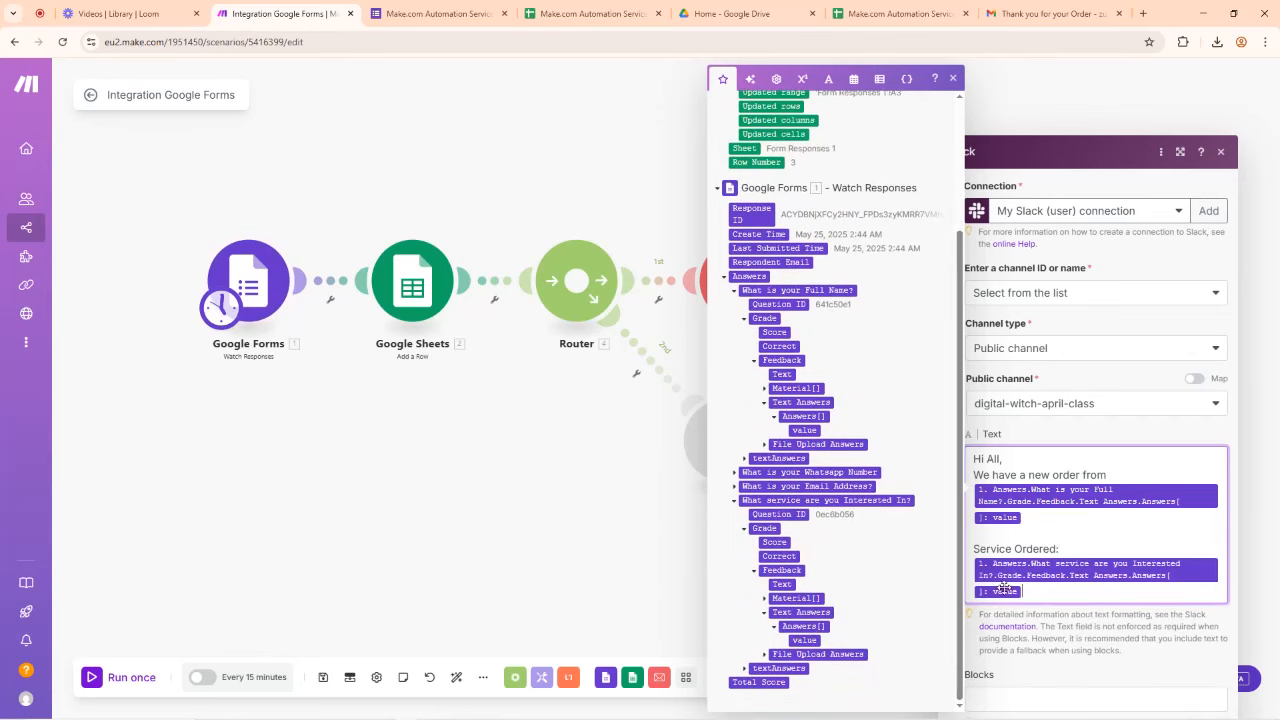
left_click(1083, 437)
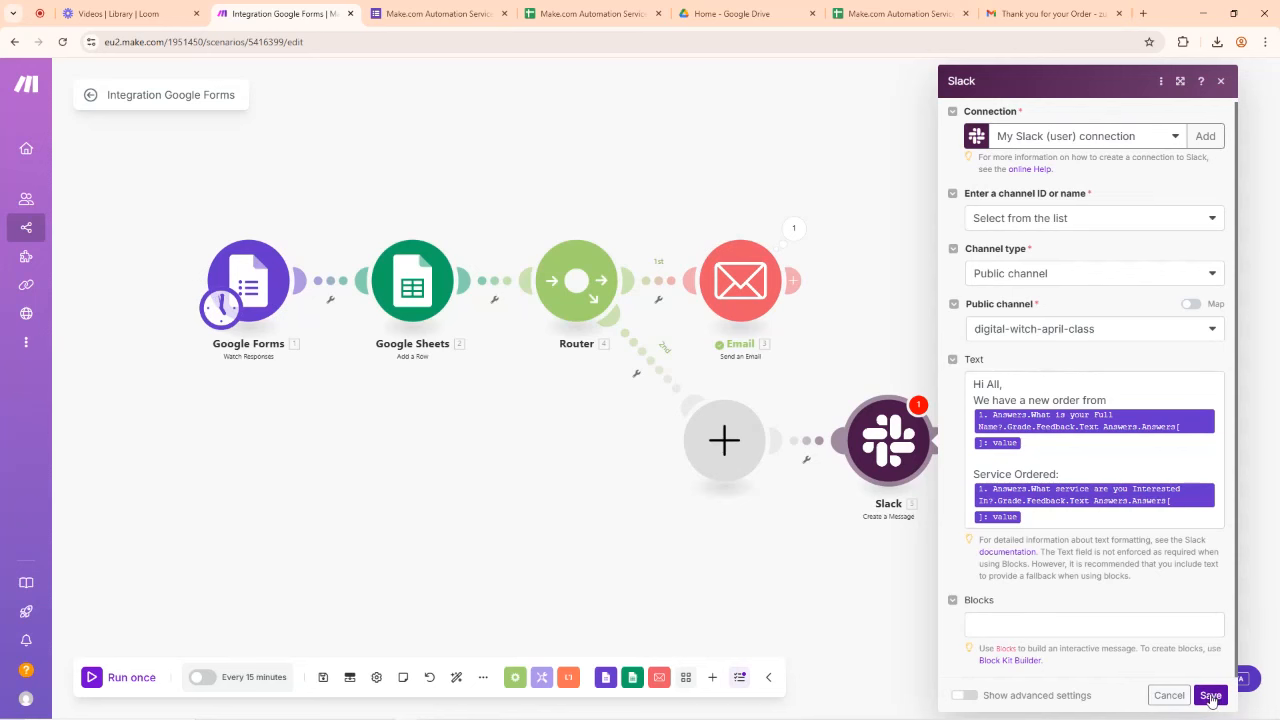
left_click(1210, 696)
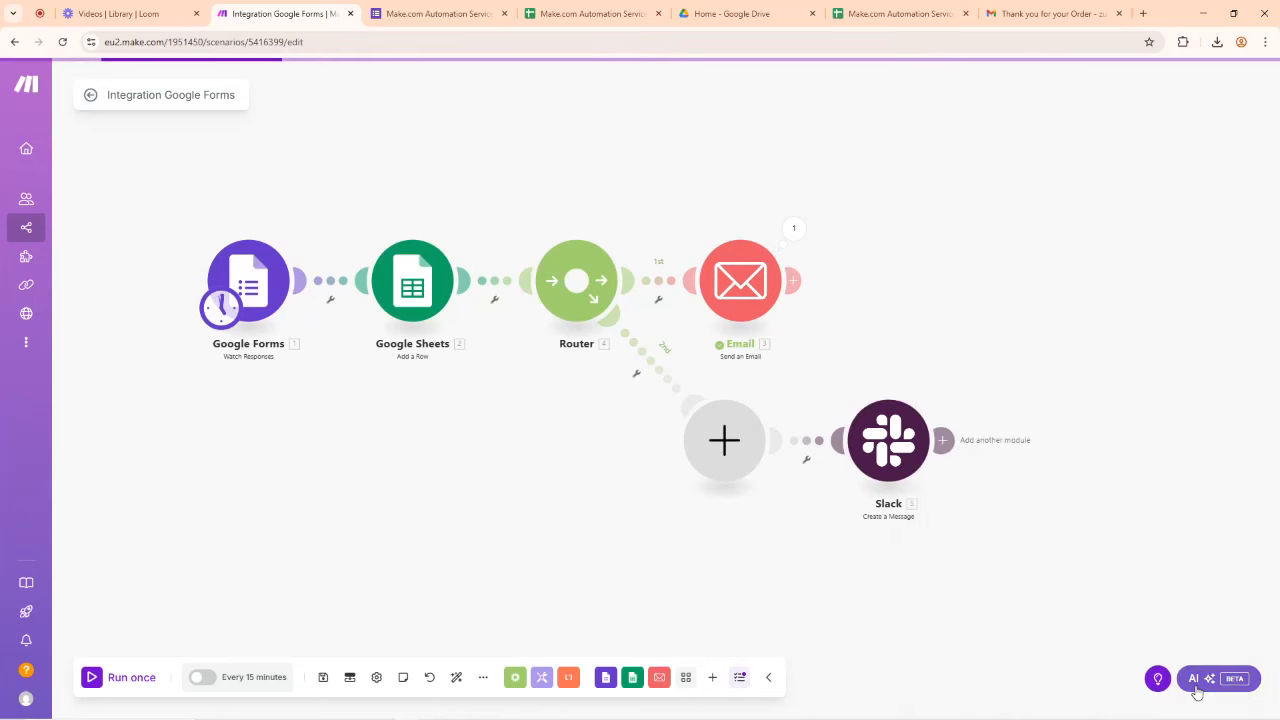
Step: Run only the Slack module with current mappings and confirm it returns a message timestamp
right_click(888, 440)
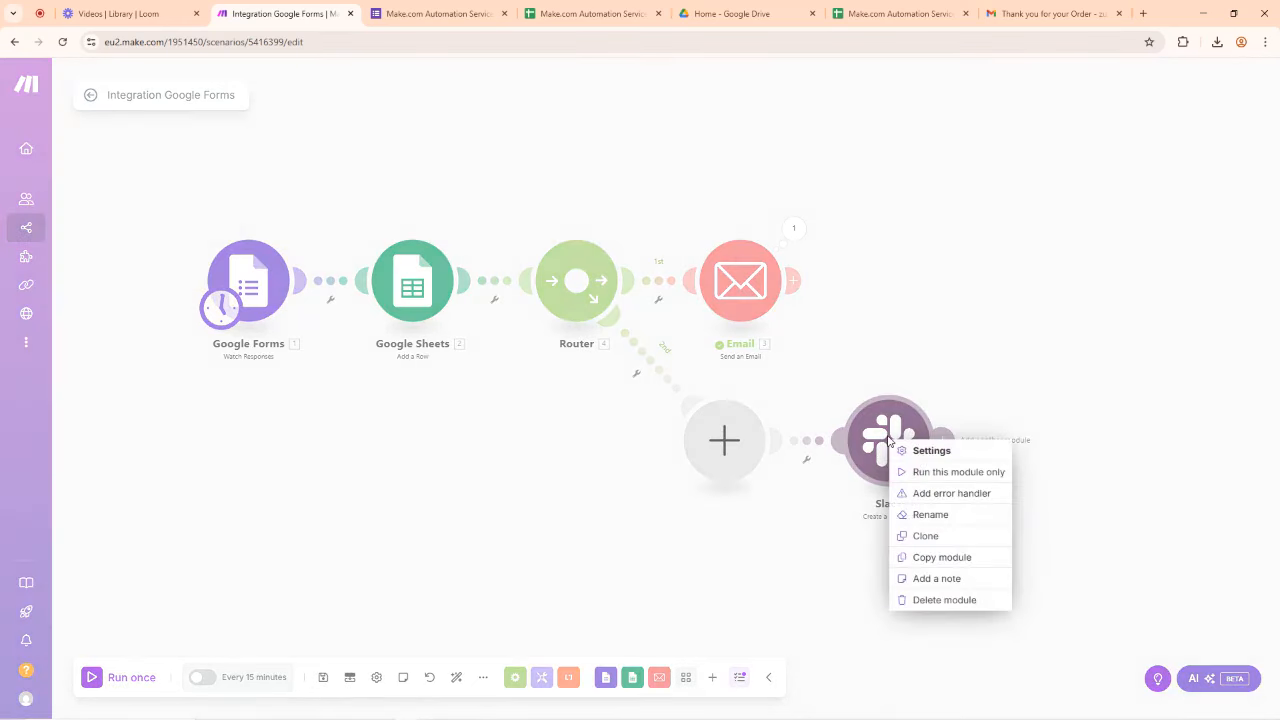
left_click(945, 472)
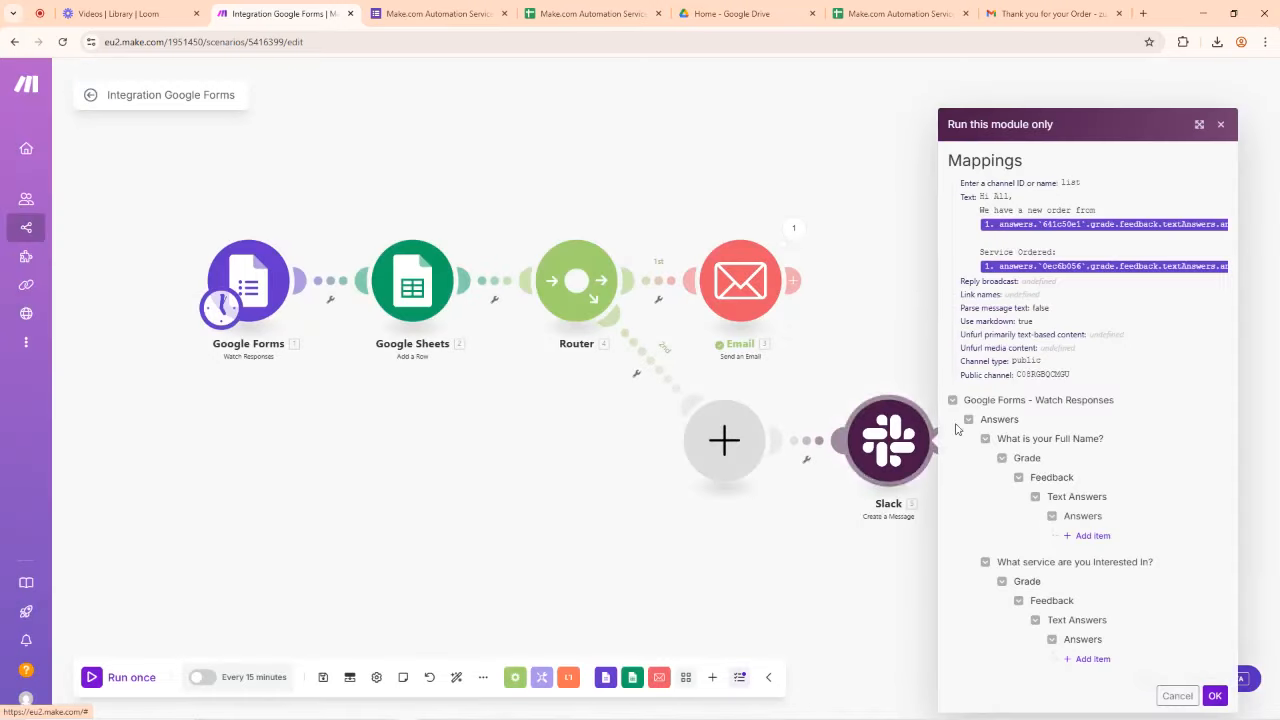
left_click(1214, 694)
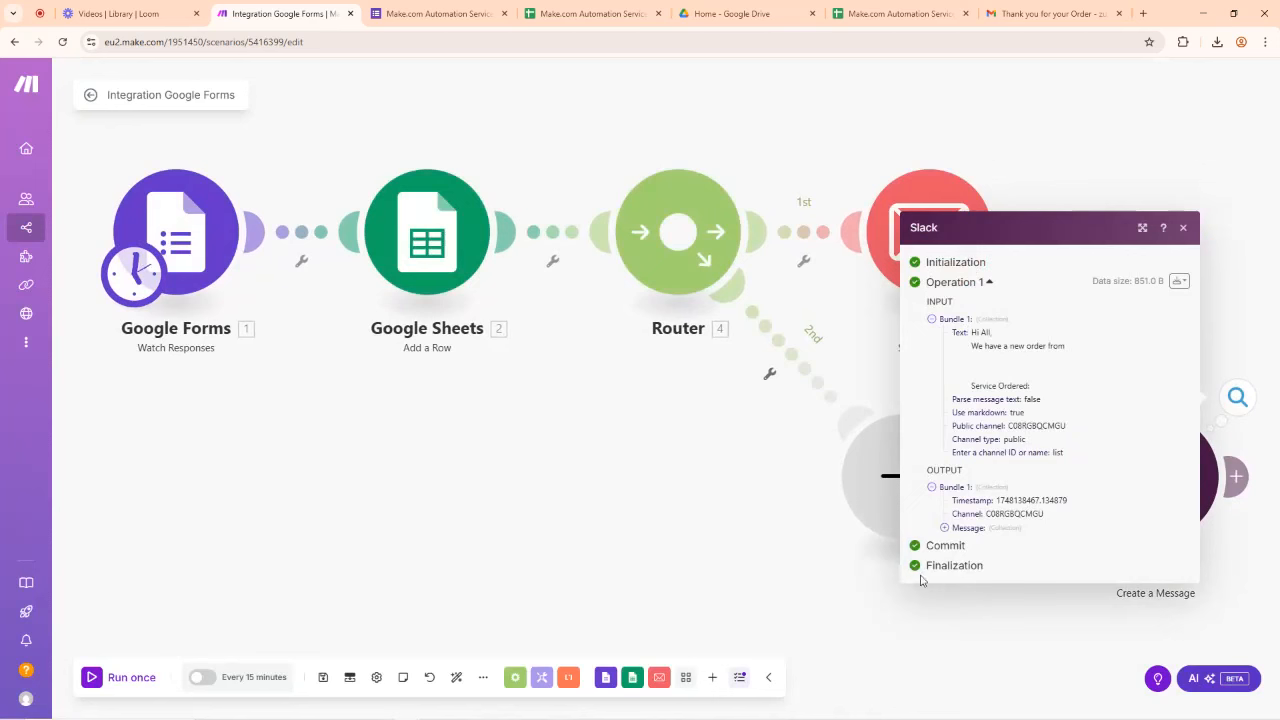
left_click(1183, 227)
Step: Open Slack in the browser and check the 'Hi All' order post in digital-witch-april-class
left_click(1045, 13)
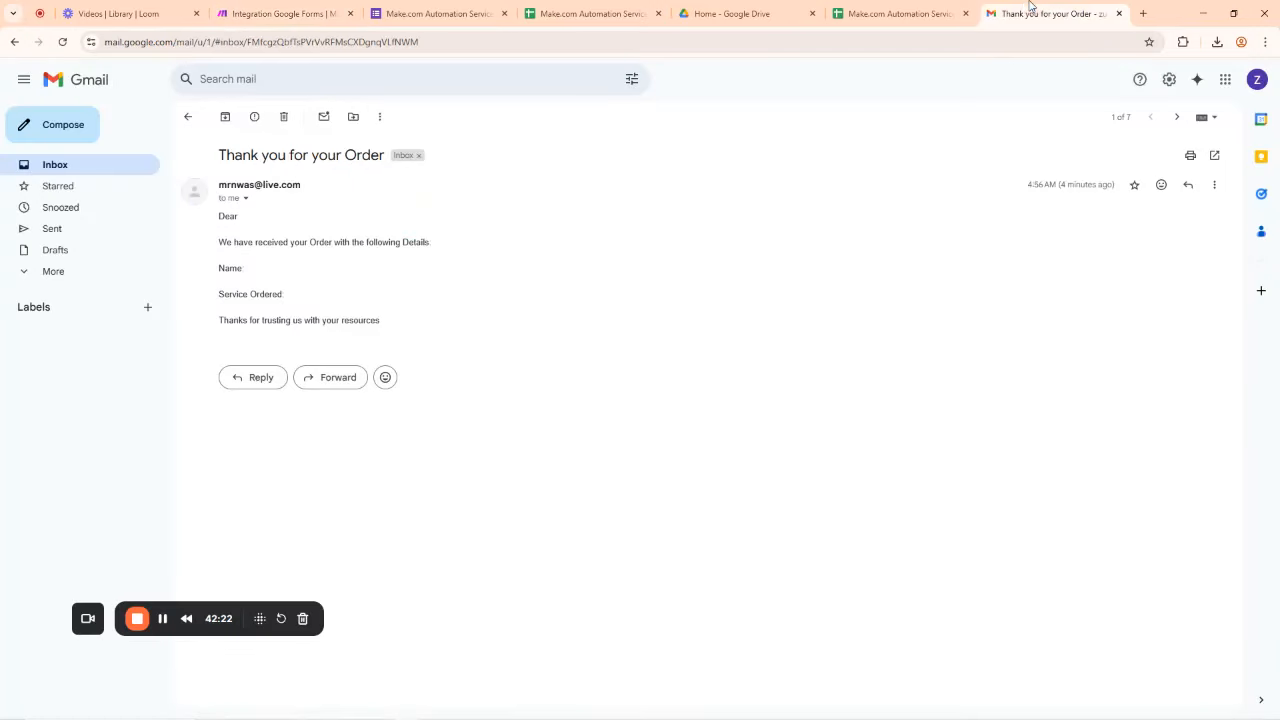
left_click(744, 45)
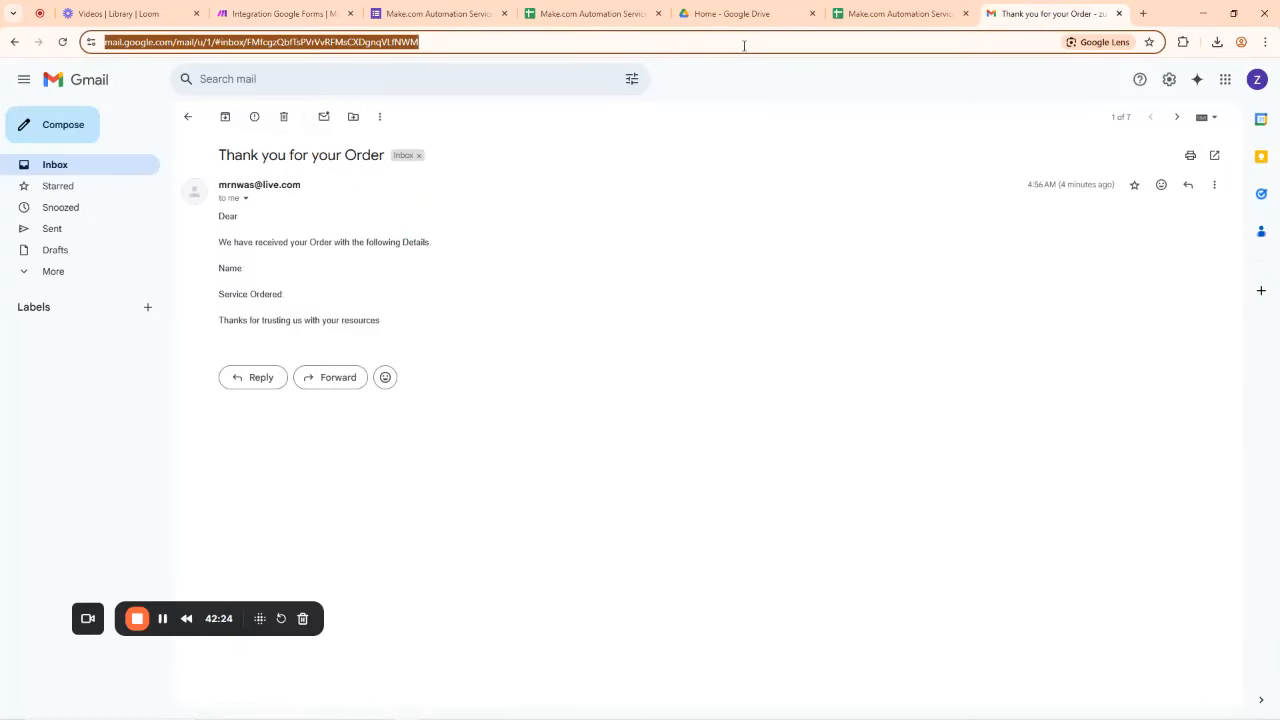
type("sla")
key("Return")
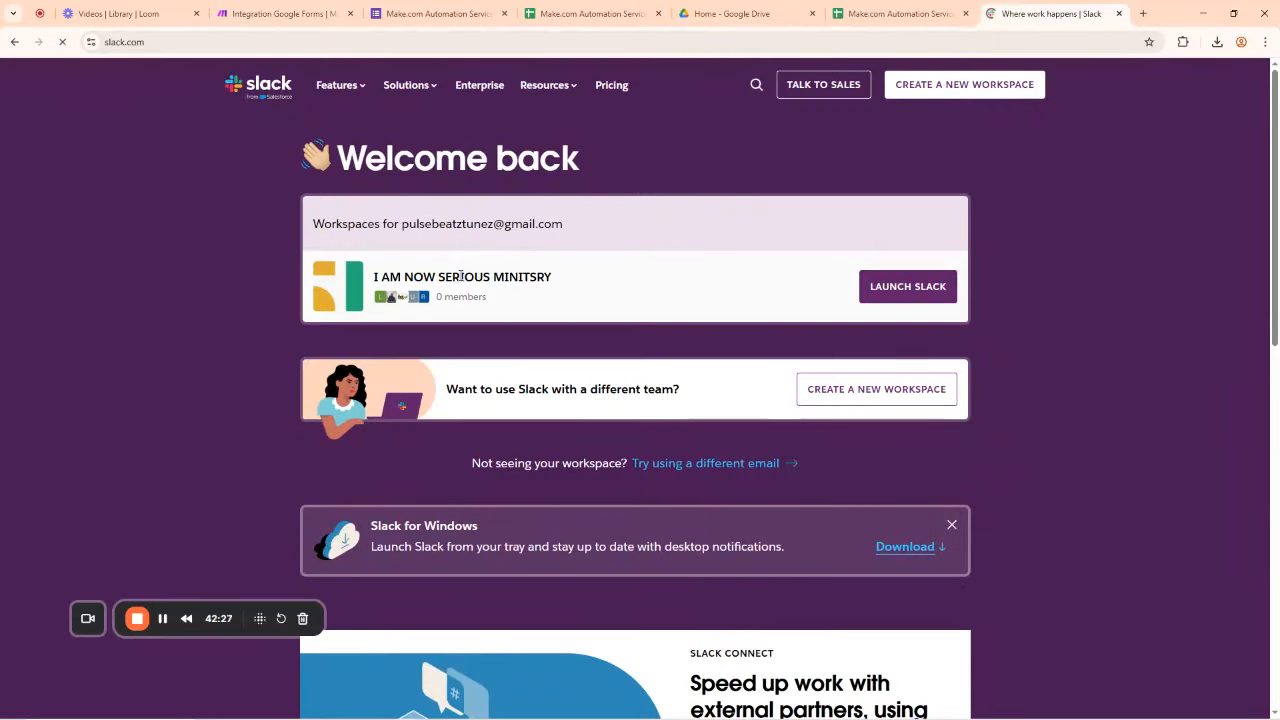
left_click(909, 292)
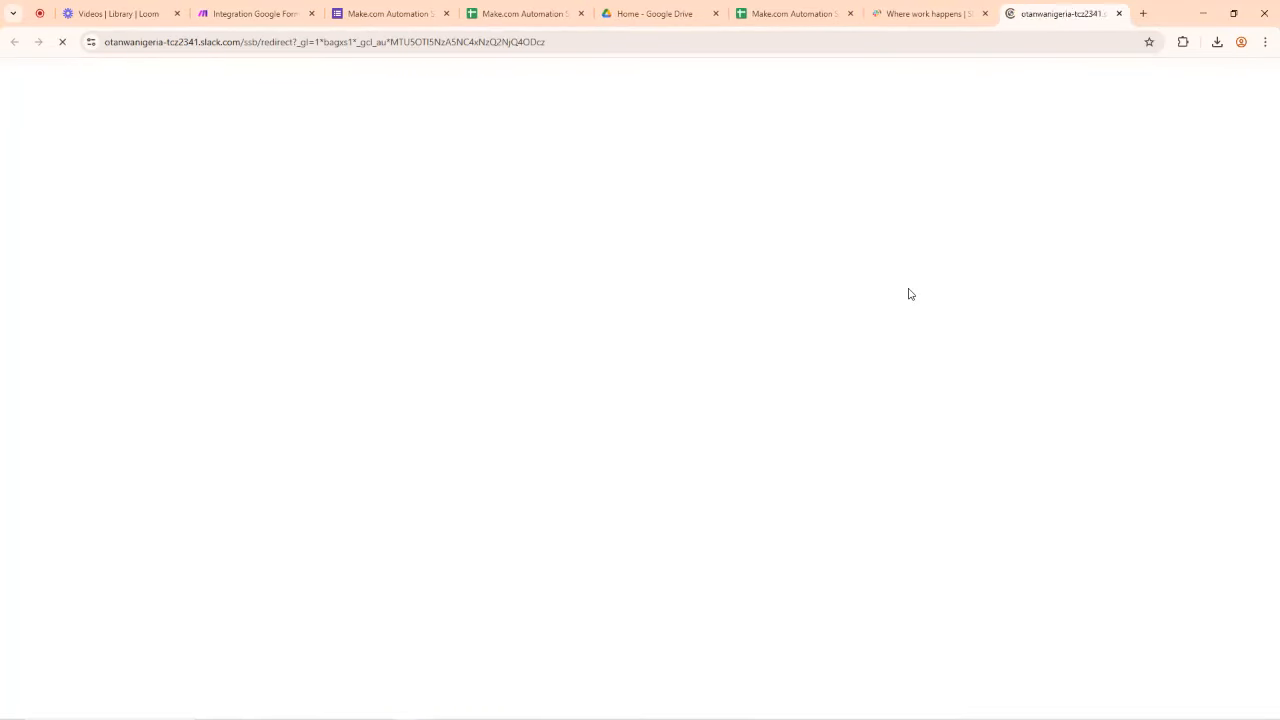
left_click(985, 14)
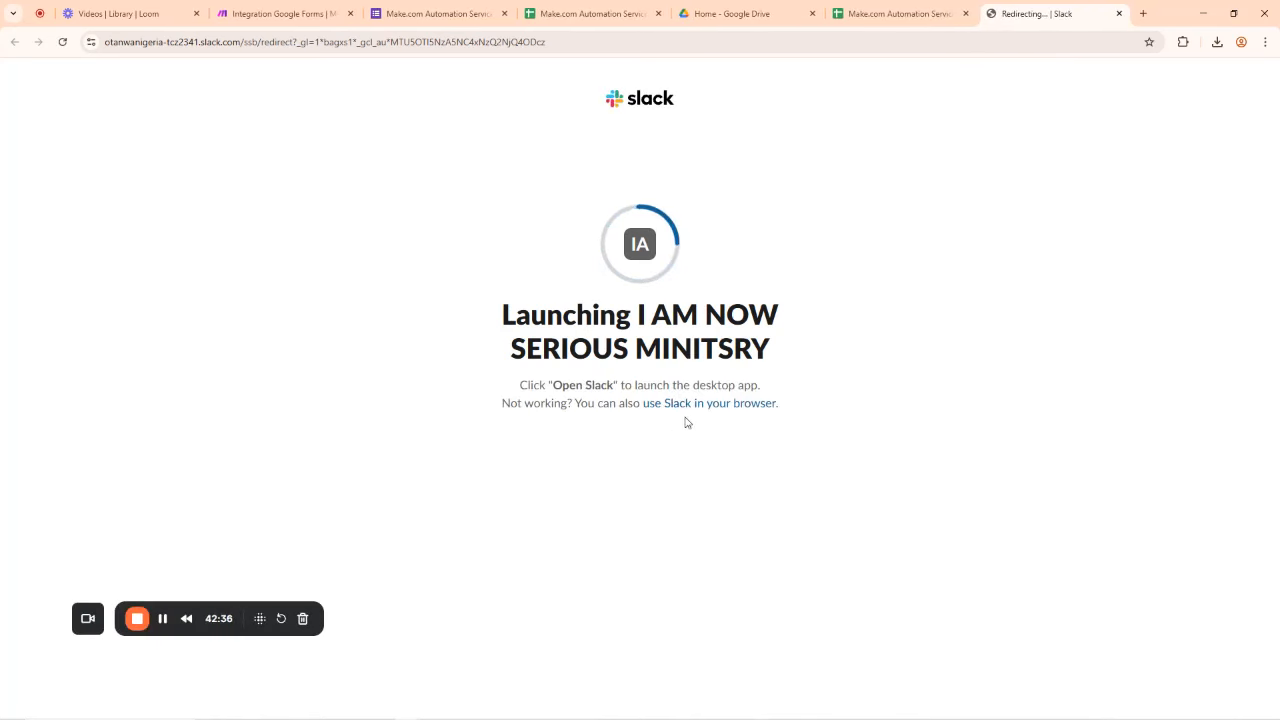
left_click(709, 405)
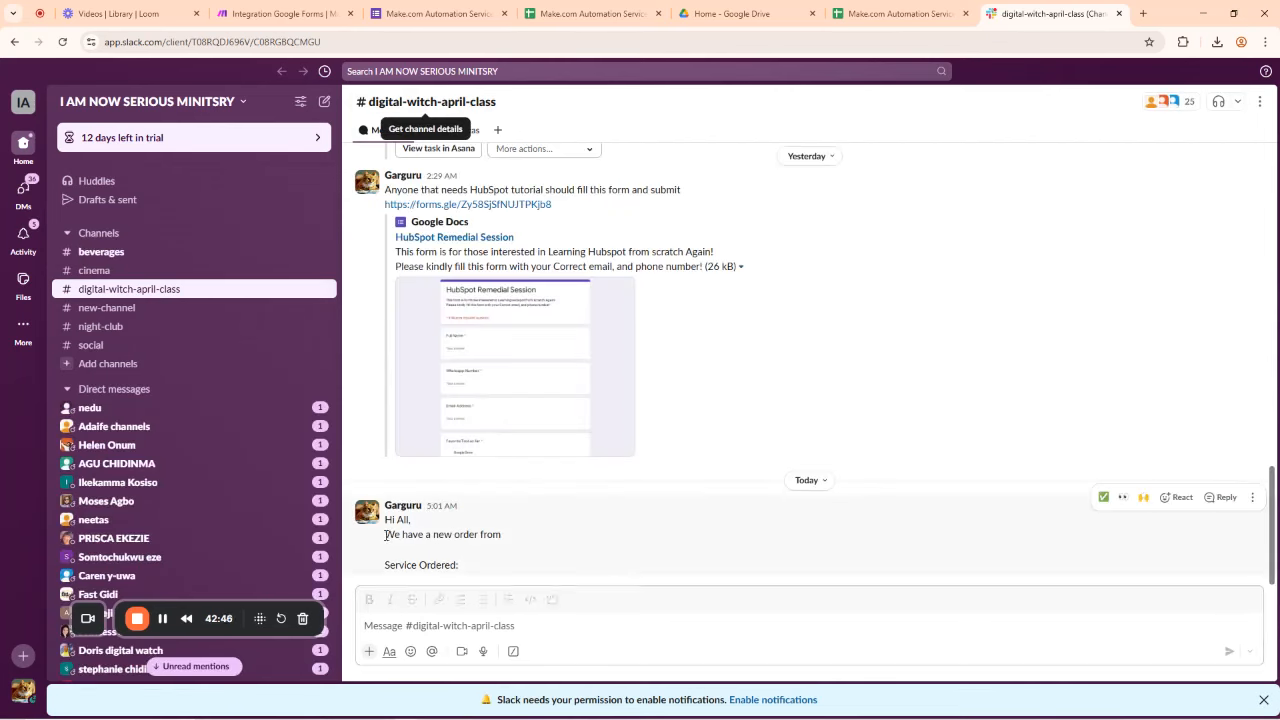
left_click_drag(385, 533, 386, 565)
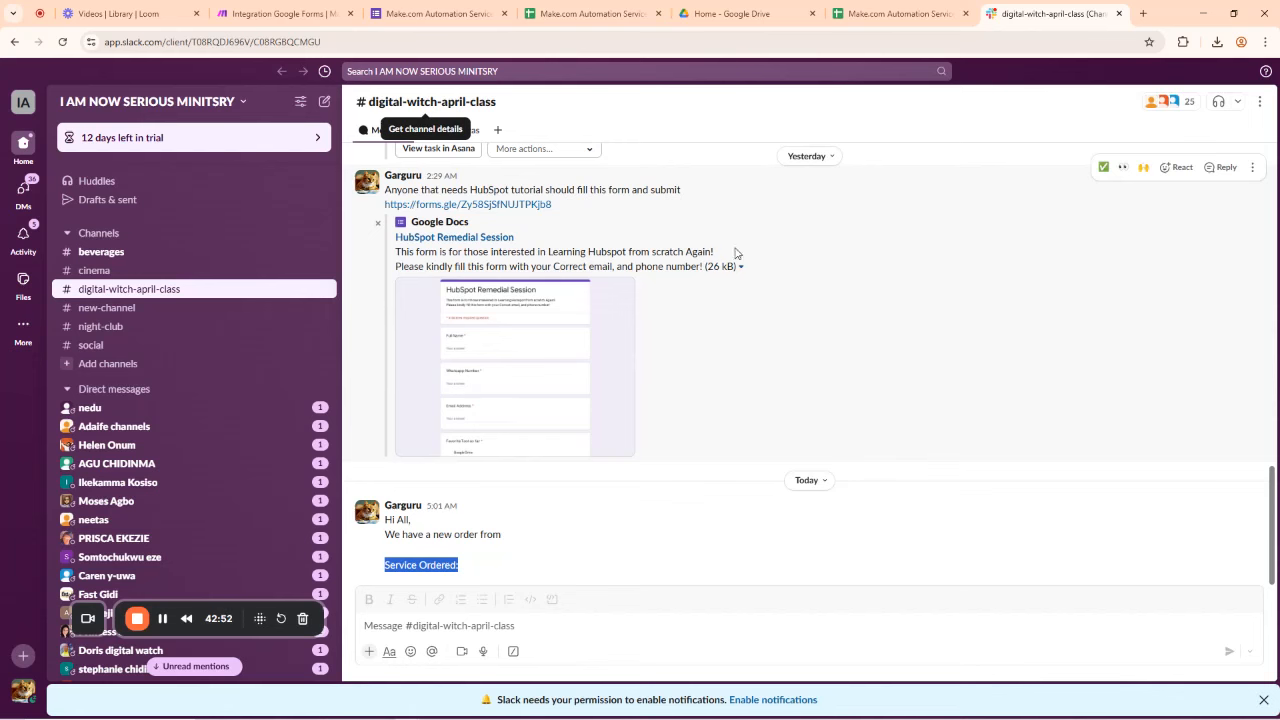
left_click(446, 8)
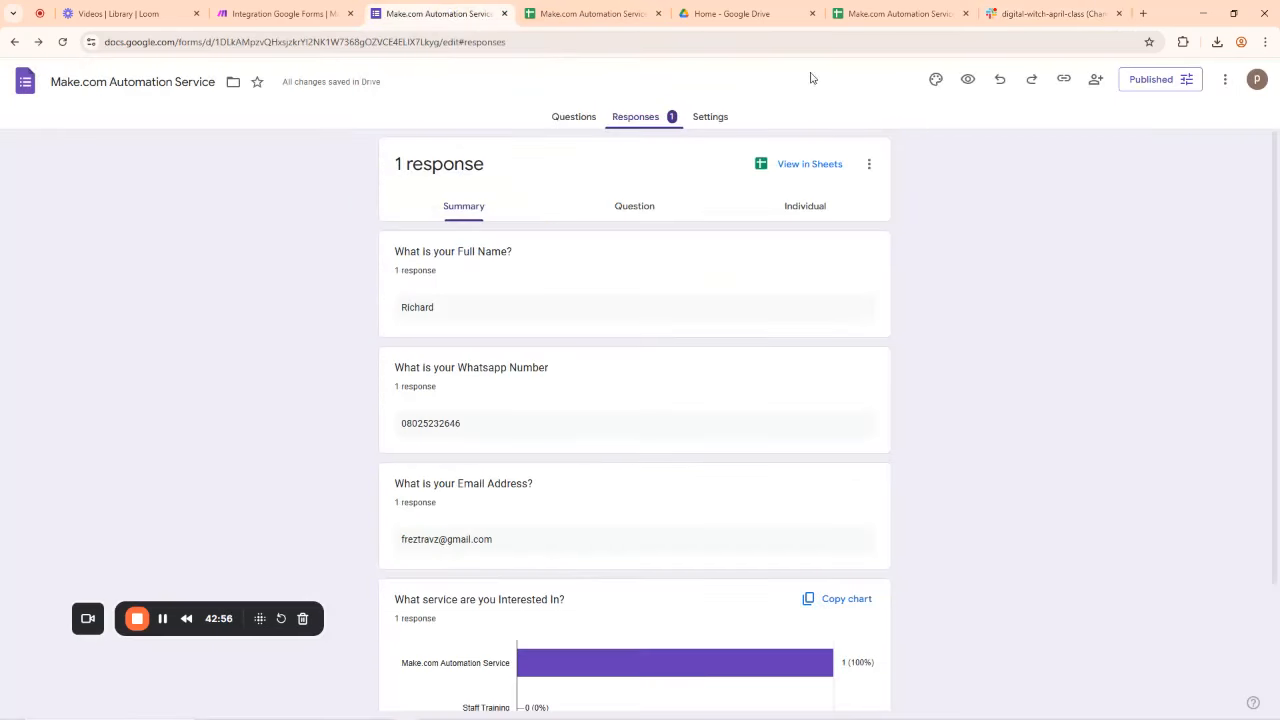
Step: Copy the form's responder link and load the live form in a new tab
left_click(1064, 79)
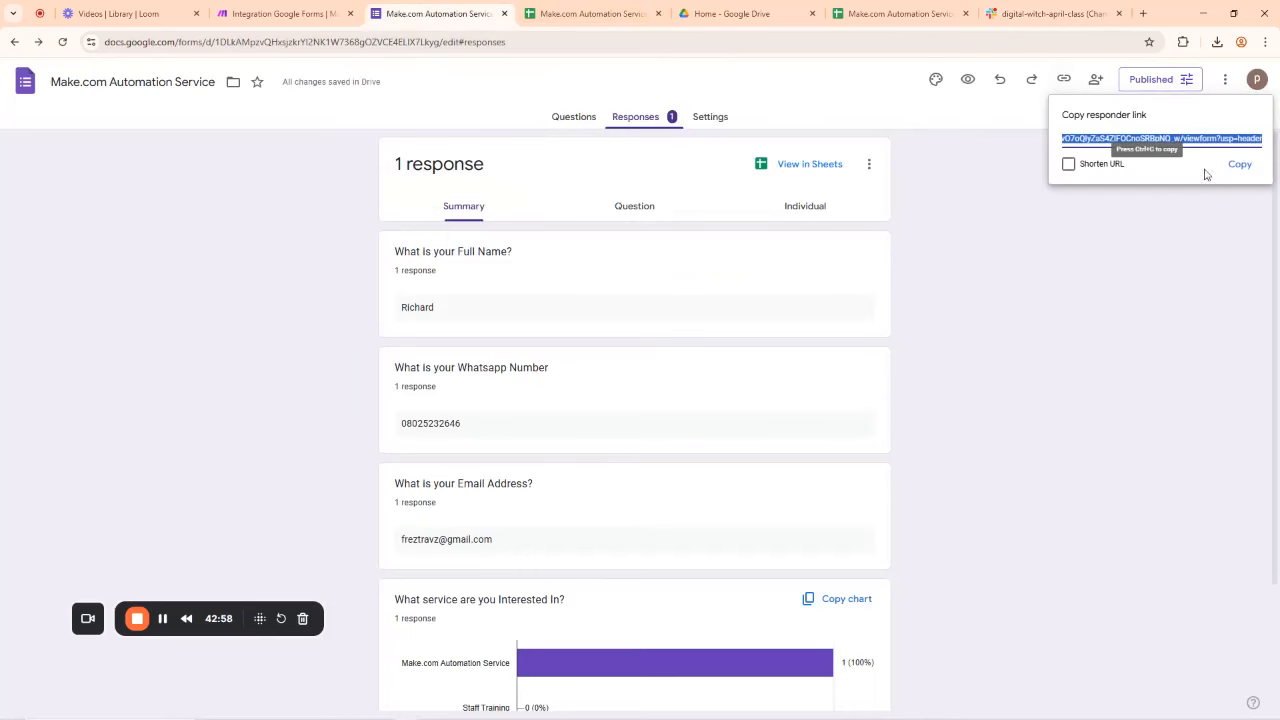
left_click(1239, 164)
left_click(1145, 13)
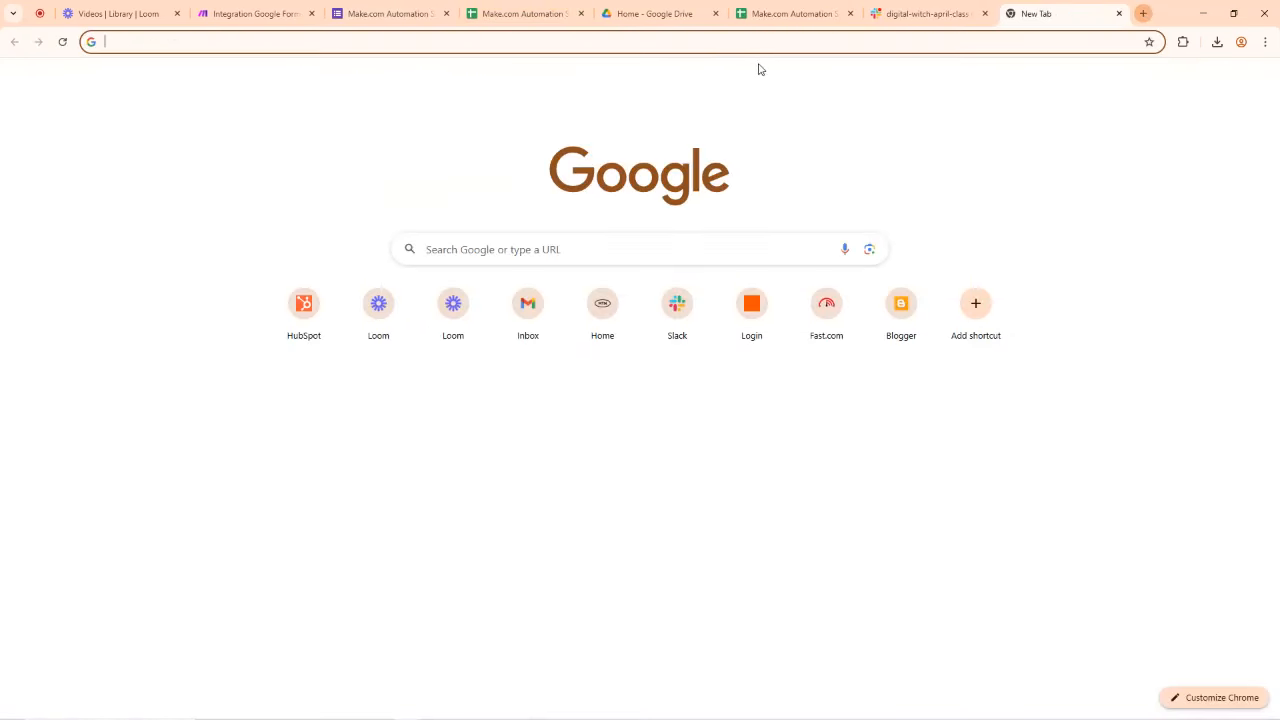
left_click(711, 41)
key("ctrl+v")
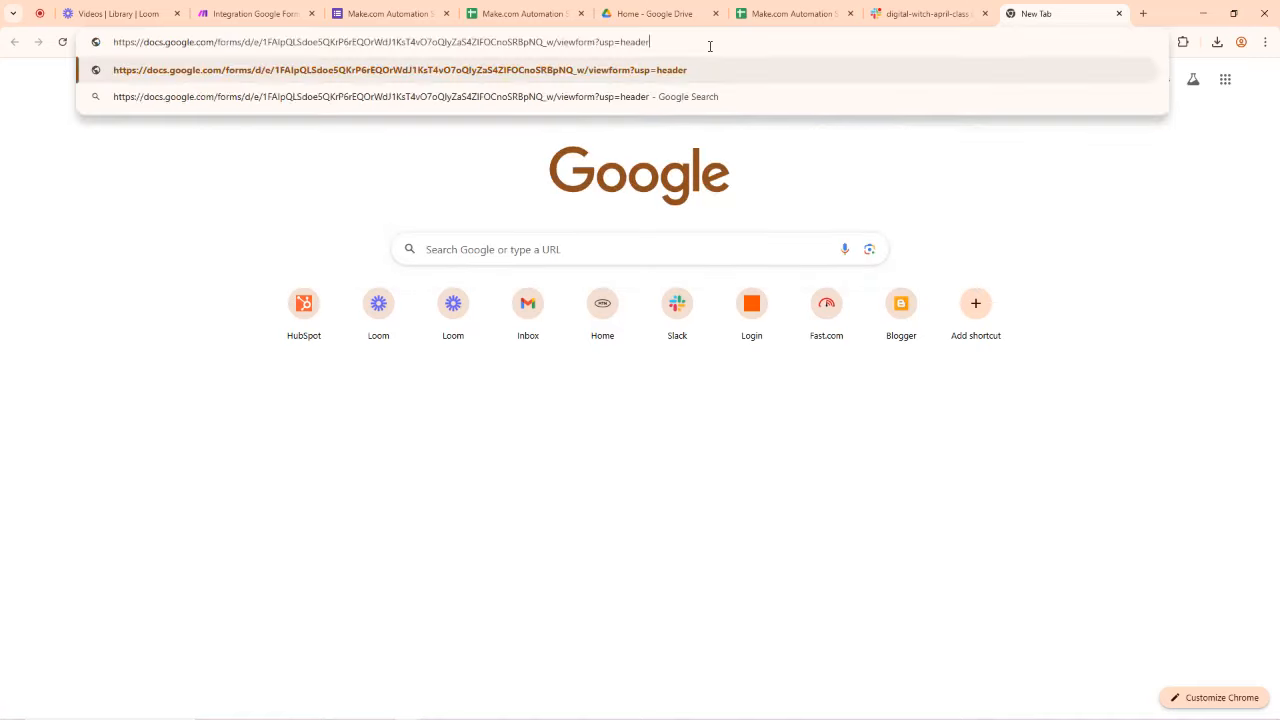
key("Return")
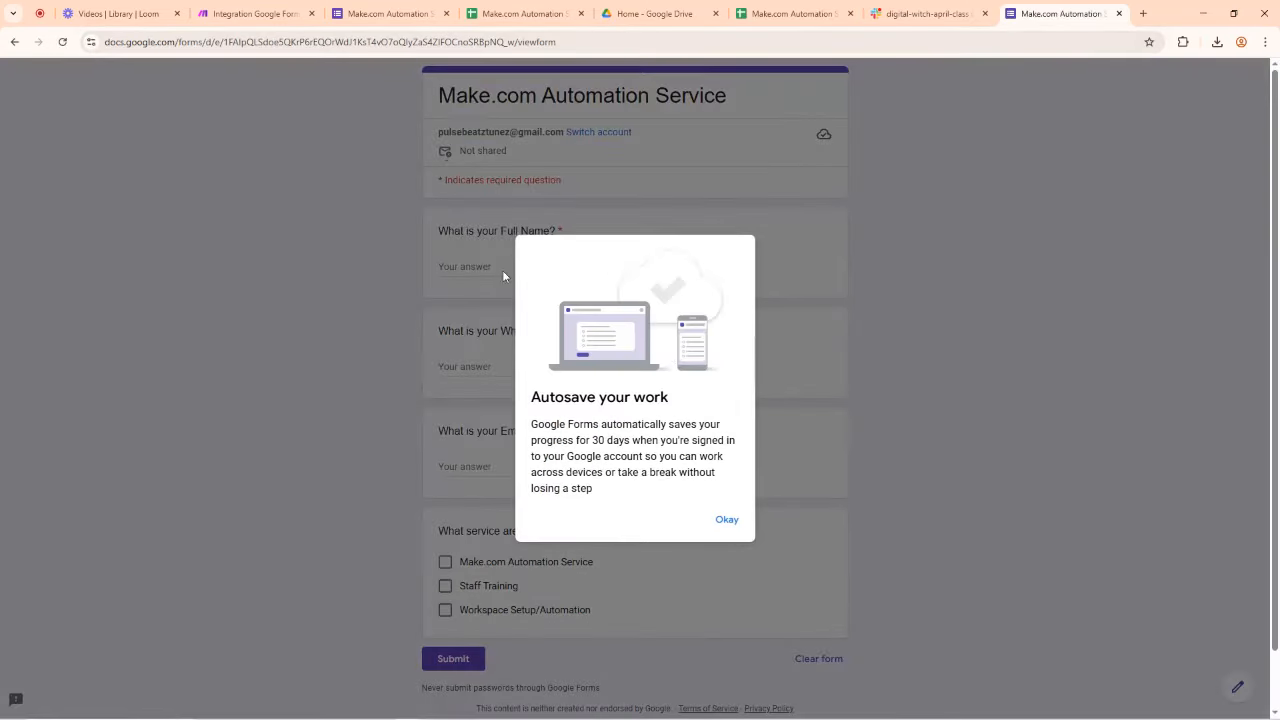
left_click(720, 512)
Step: Fill in full name, WhatsApp number and email, choose Staff Training, and submit the response
left_click(487, 267)
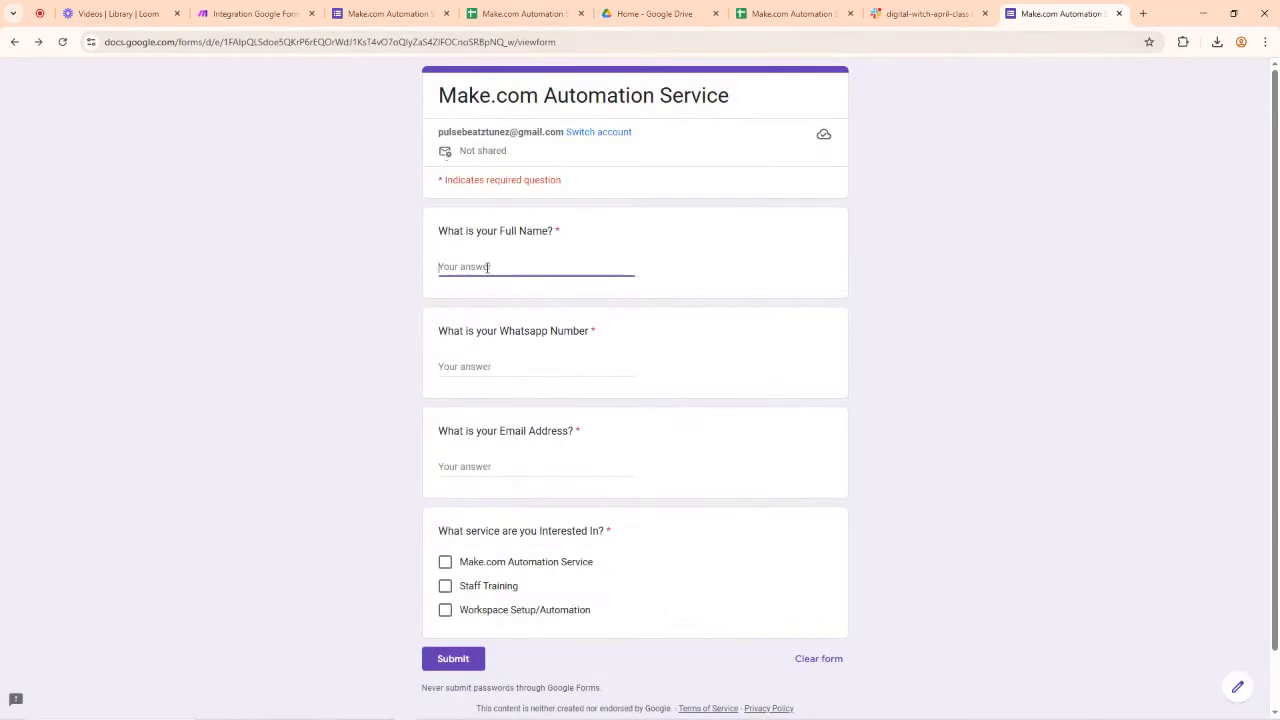
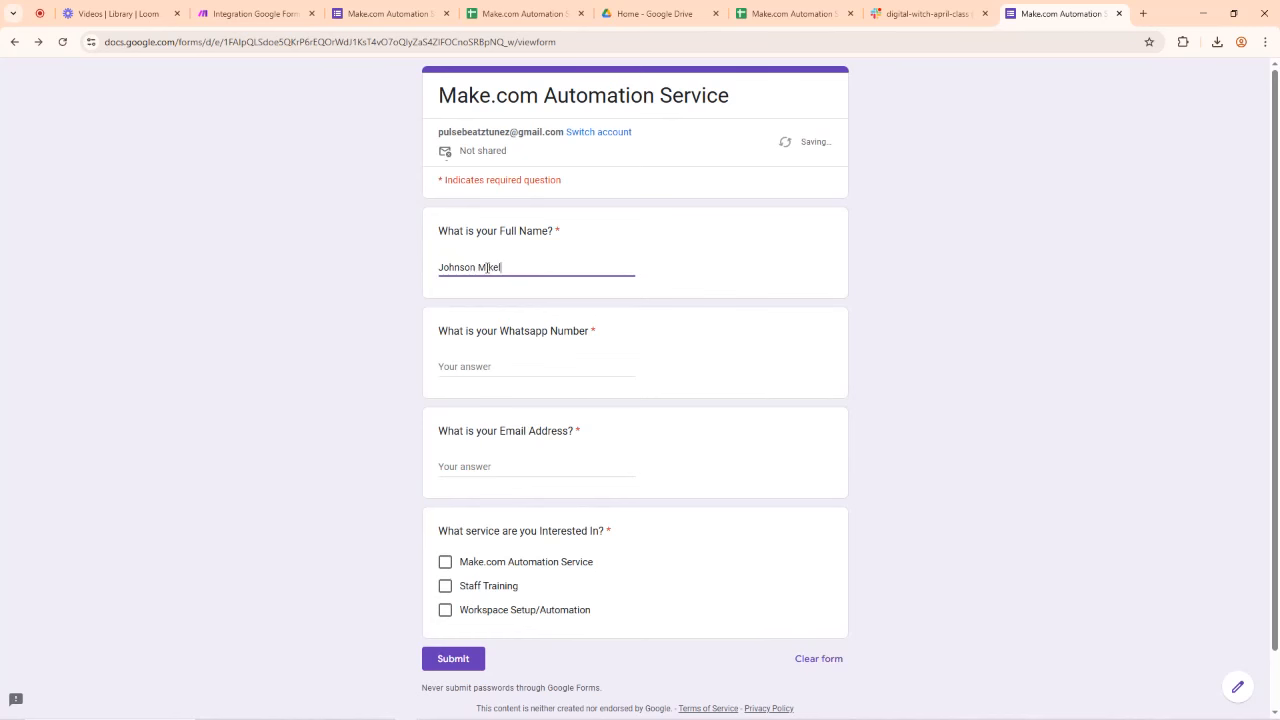
left_click(464, 366)
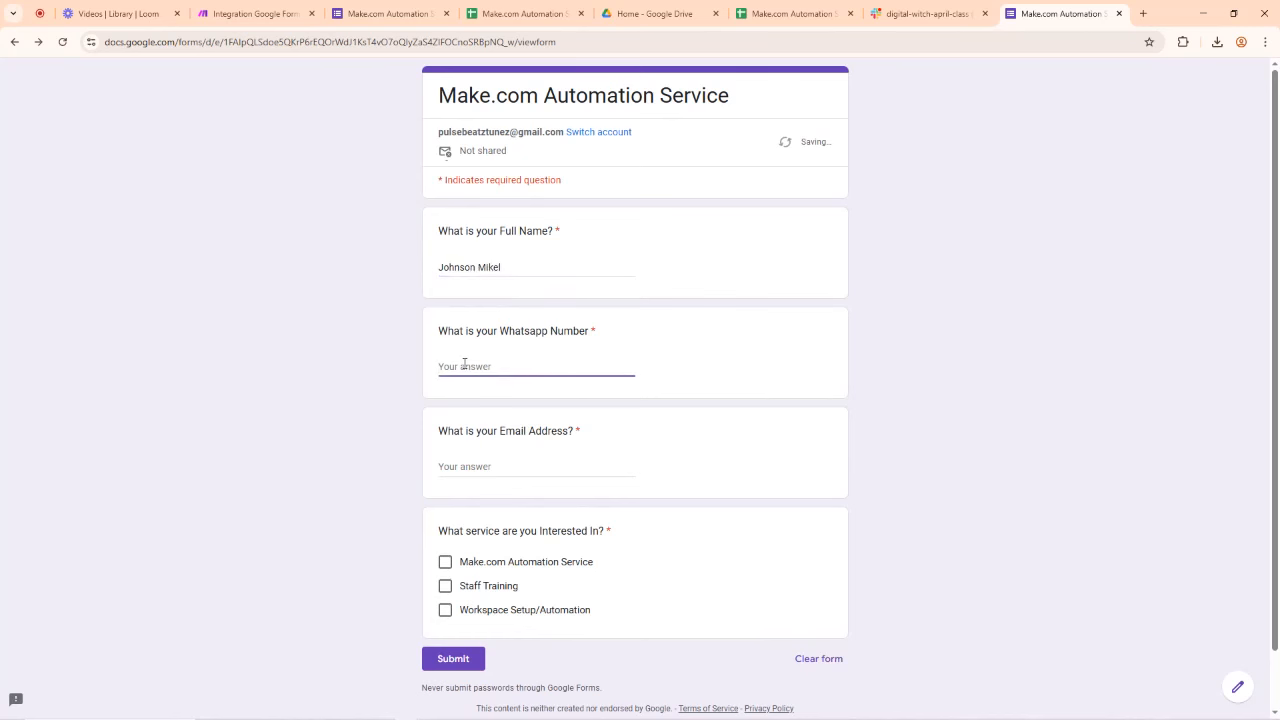
type("080")
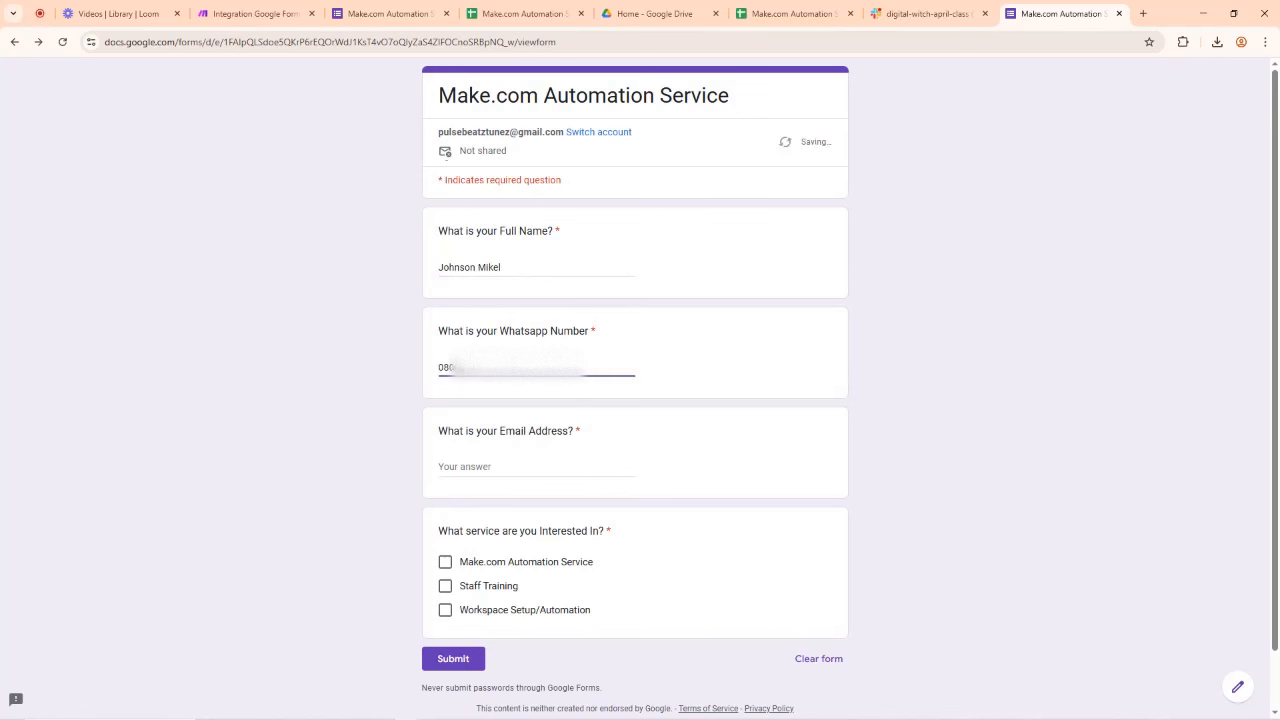
type("••••••")
left_click(472, 464)
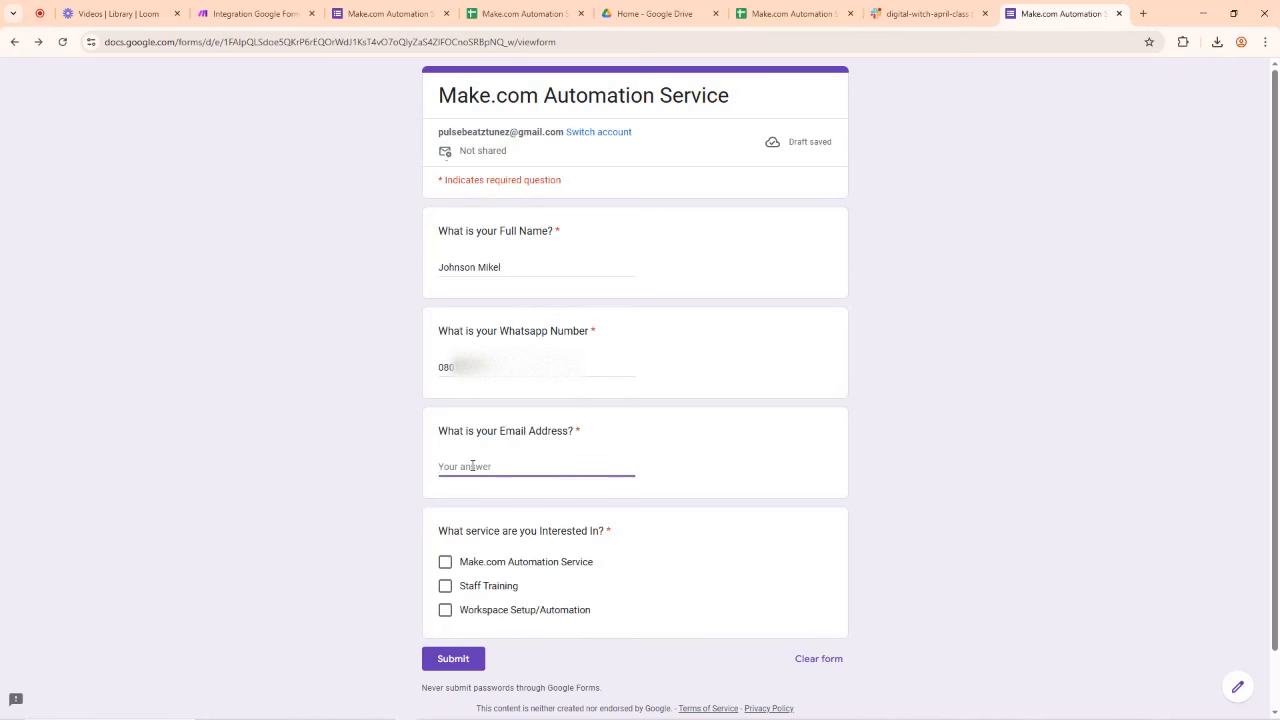
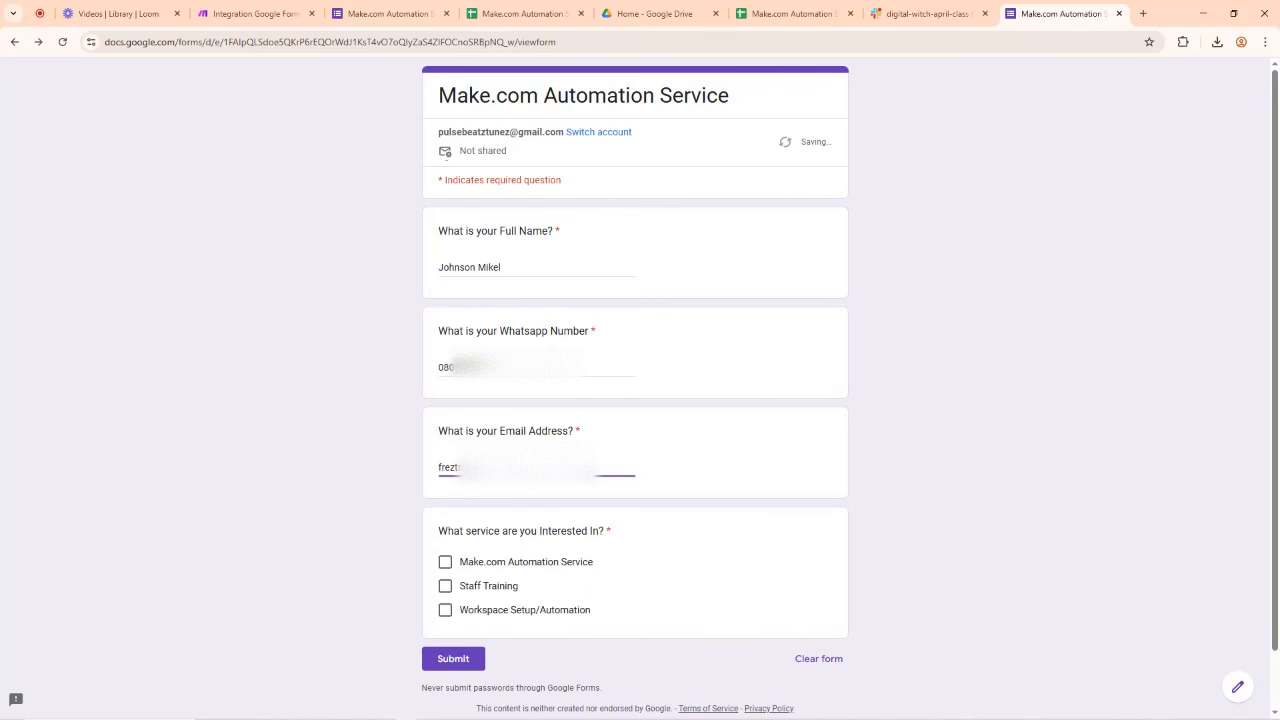
scroll(480, 502, "down", 1)
left_click(445, 522)
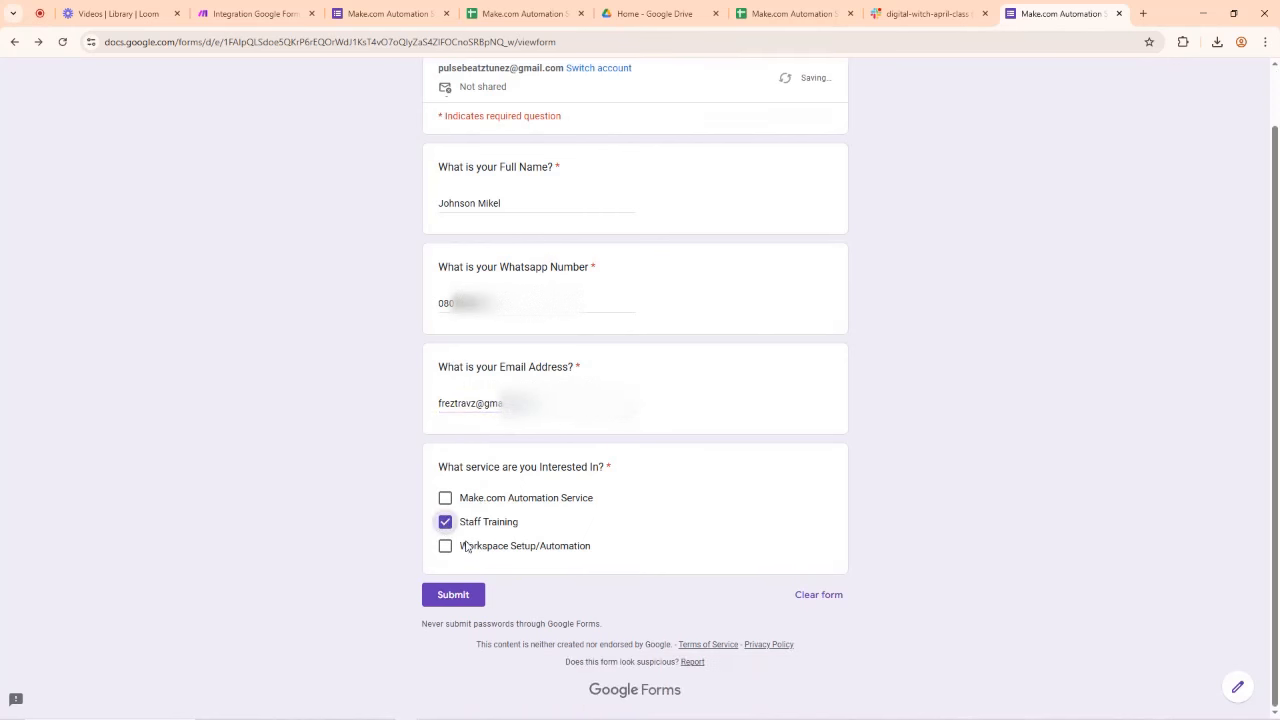
left_click(468, 598)
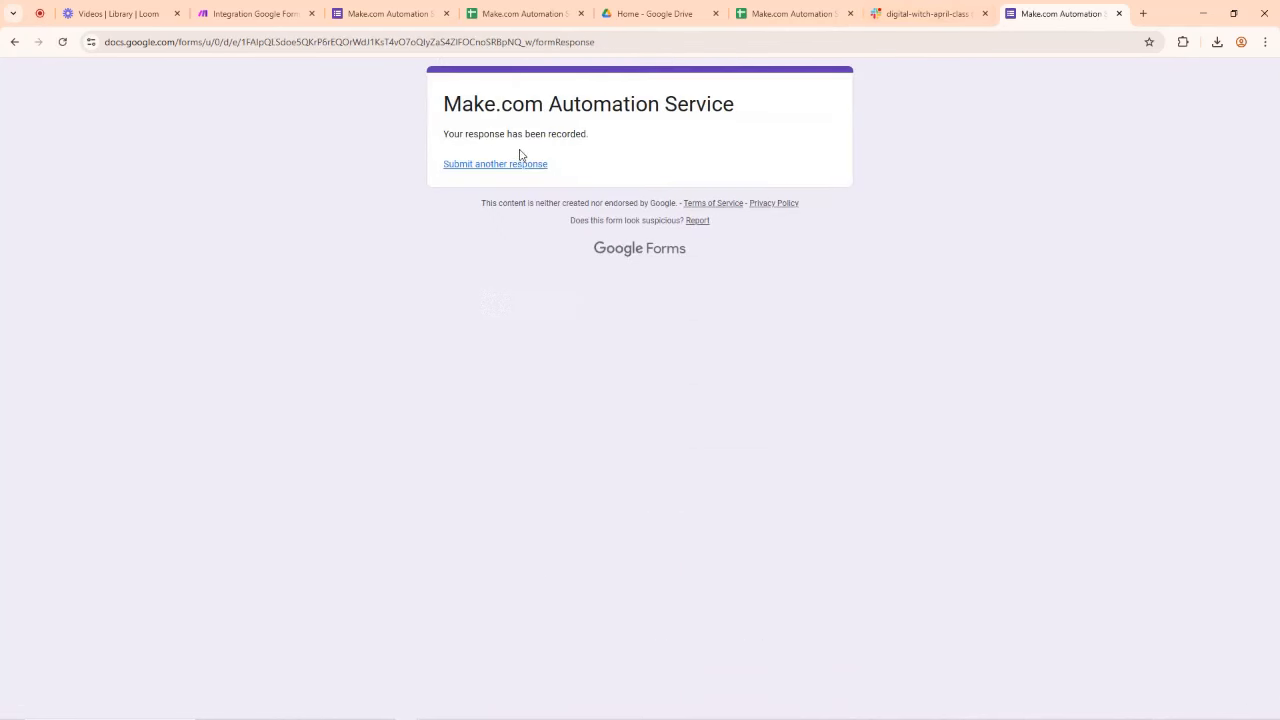
left_click(928, 13)
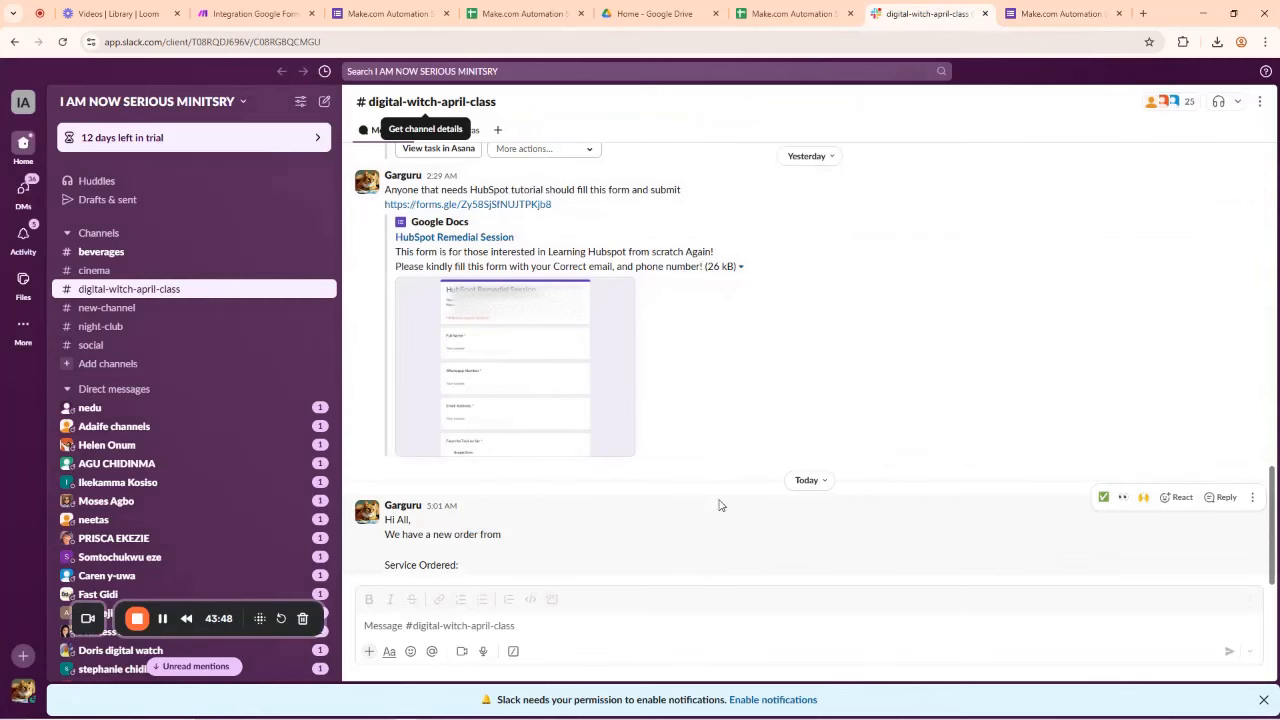
Step: Look over the order posts in the Slack channel, then return to the Make scenario
left_click(424, 626)
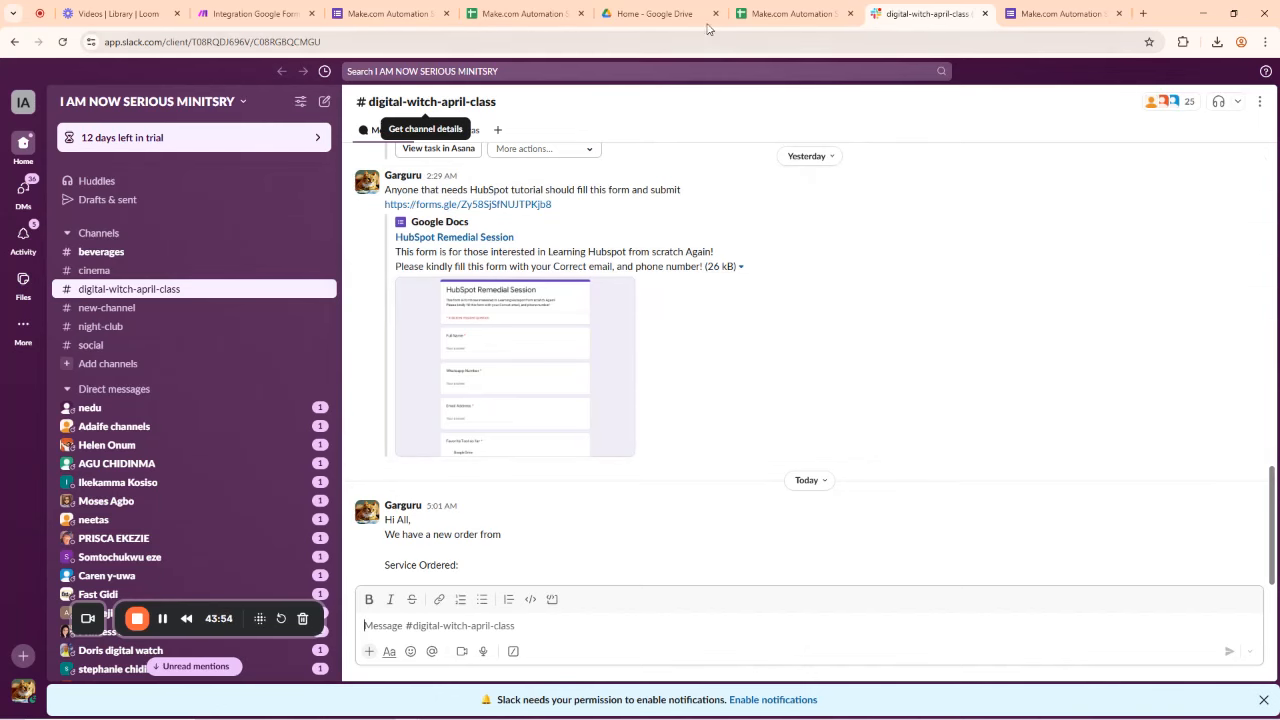
left_click(394, 8)
left_click(265, 10)
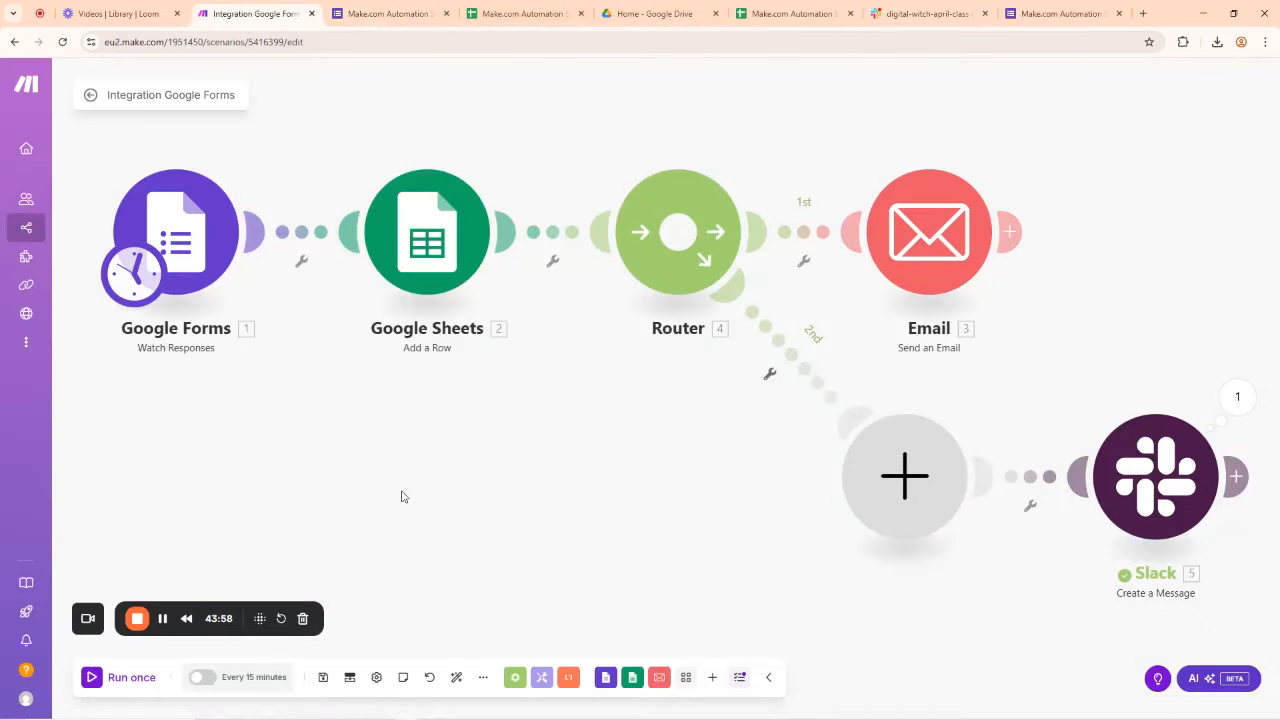
Step: Save the Integration Google Forms scenario, run it once, and check Slack for the new post
scroll(852, 425, "down", 1)
left_click_drag(748, 431, 559, 373)
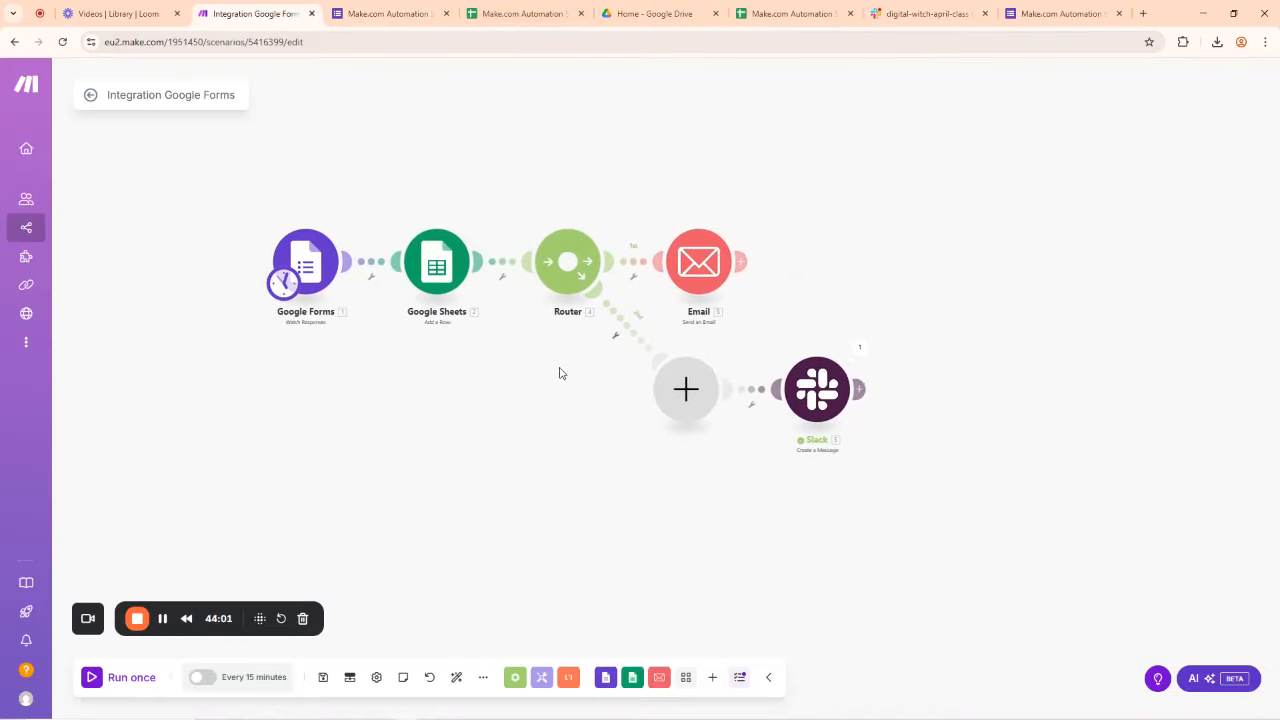
left_click(323, 679)
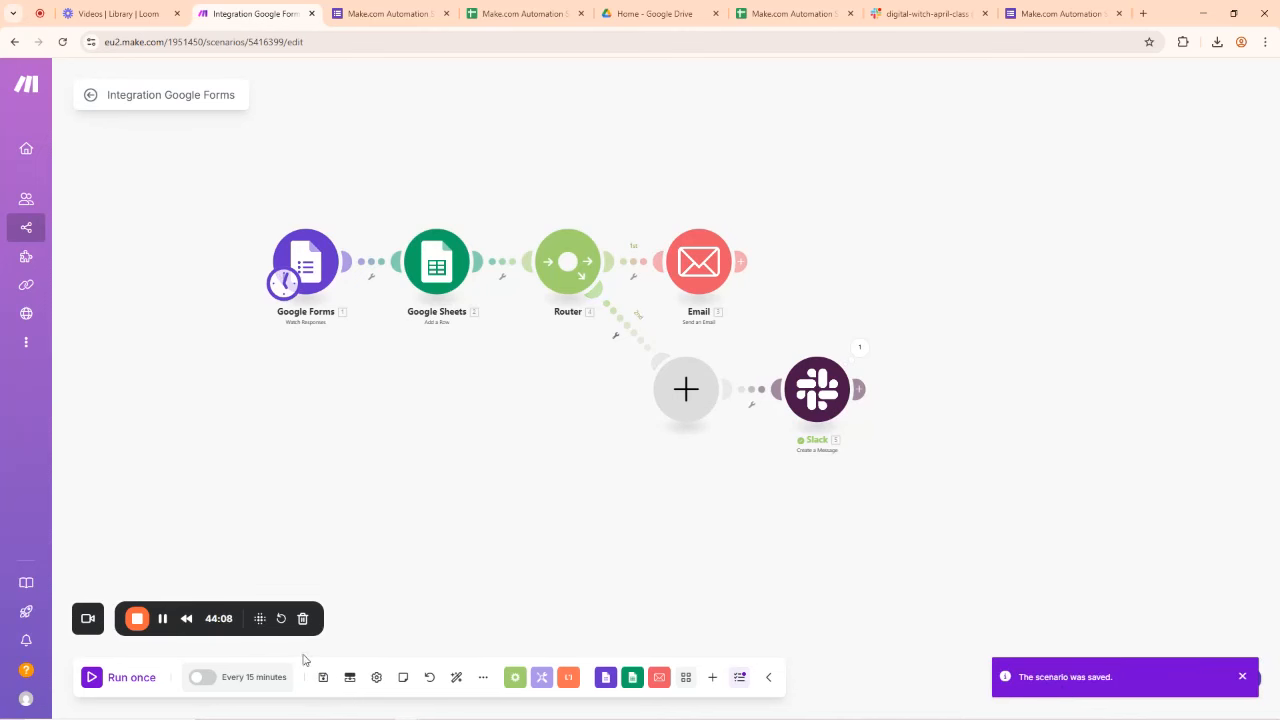
left_click(92, 678)
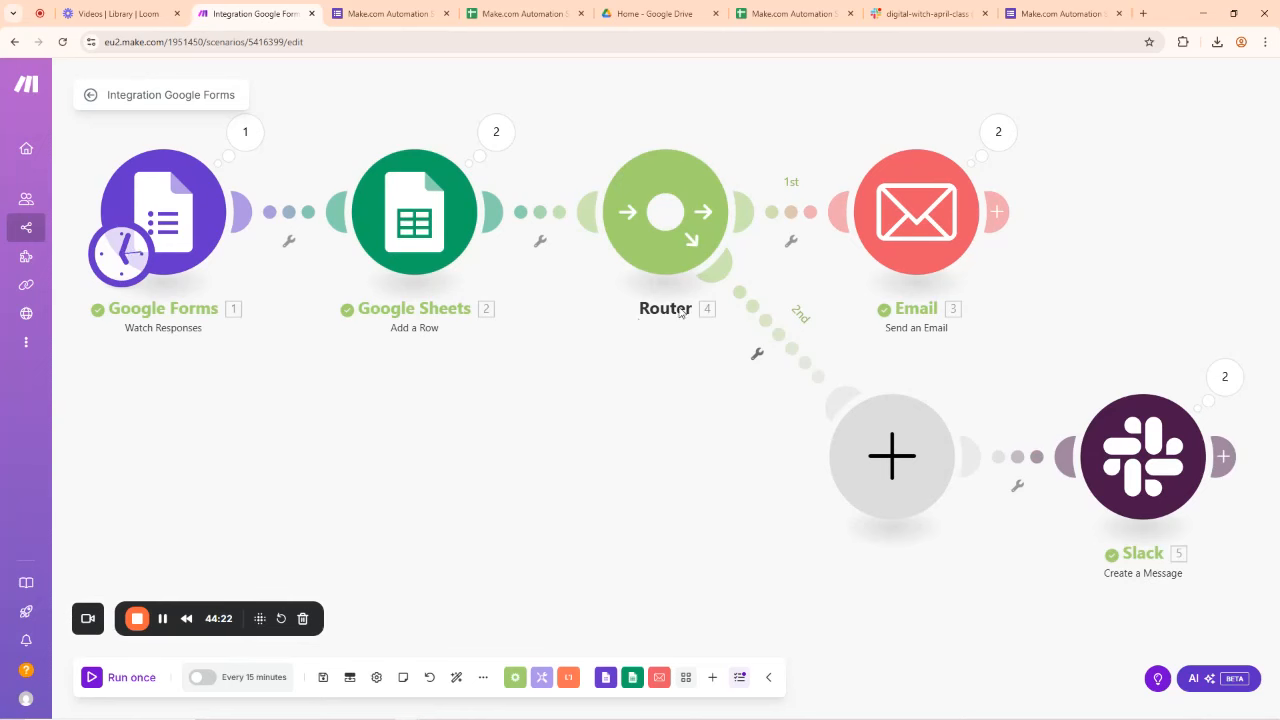
left_click(897, 13)
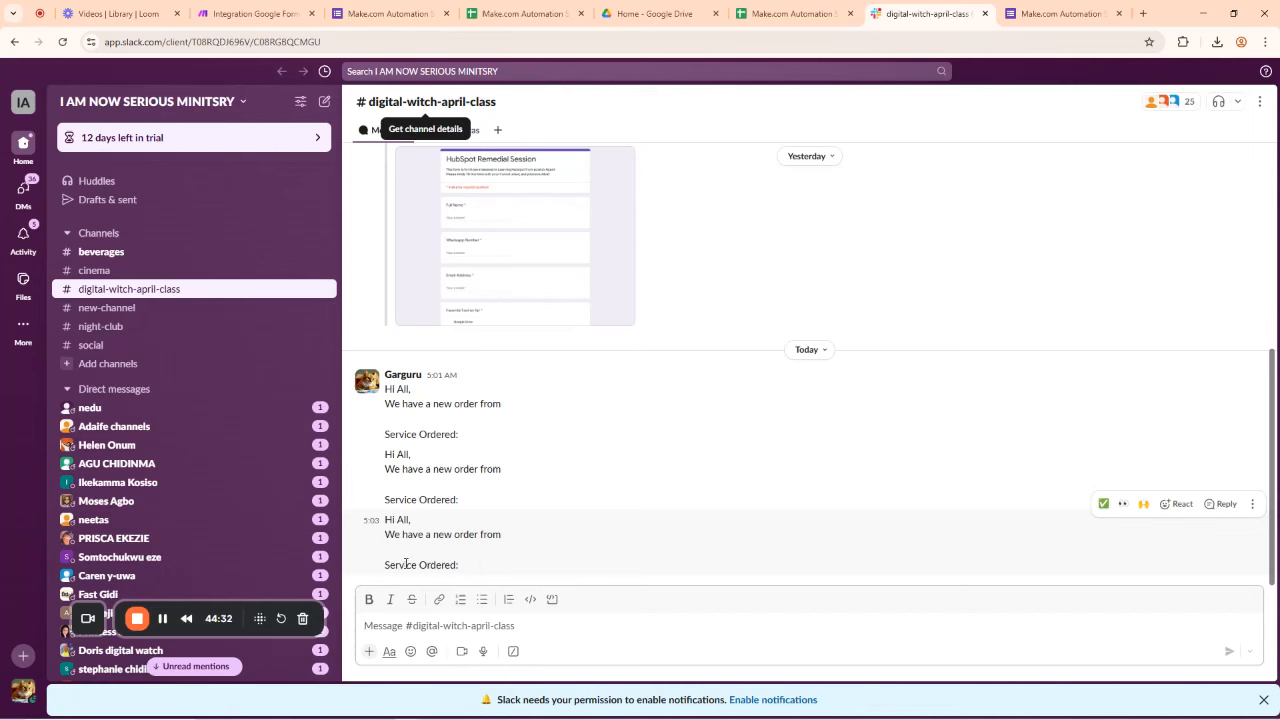
Step: Reload the responses spreadsheet to confirm the new Staff Training row appears
left_click(467, 570)
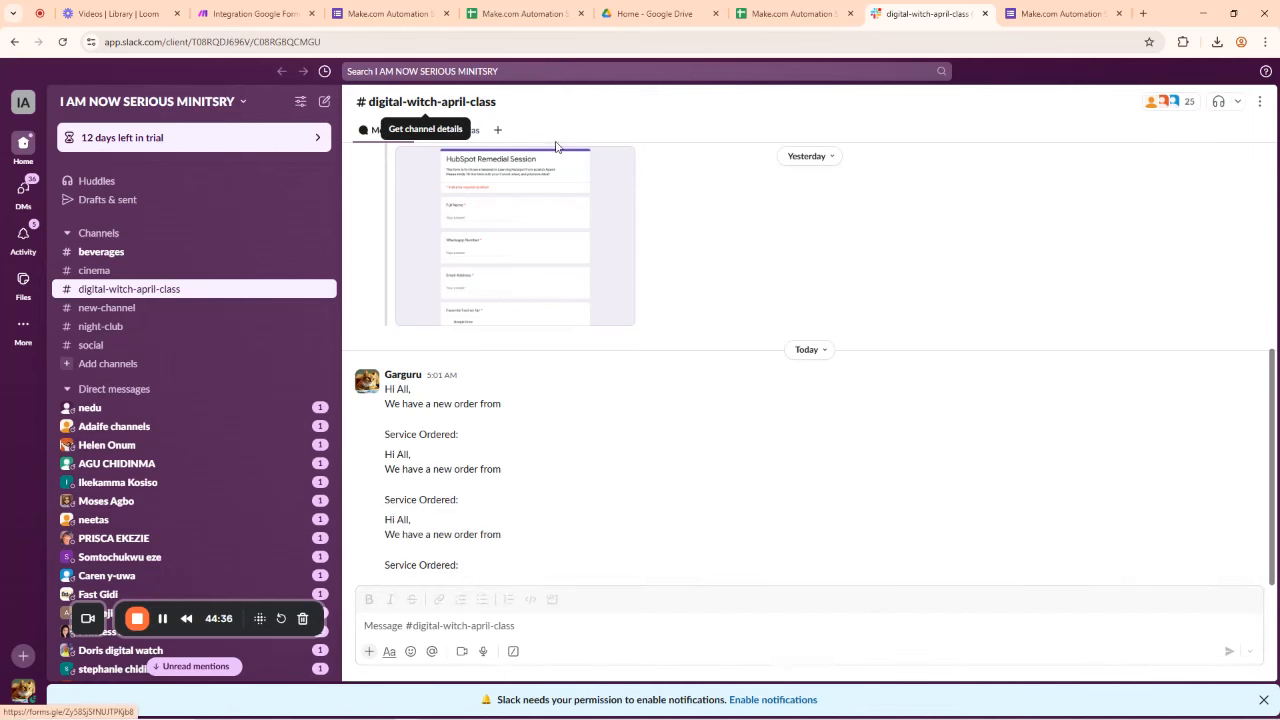
left_click(791, 8)
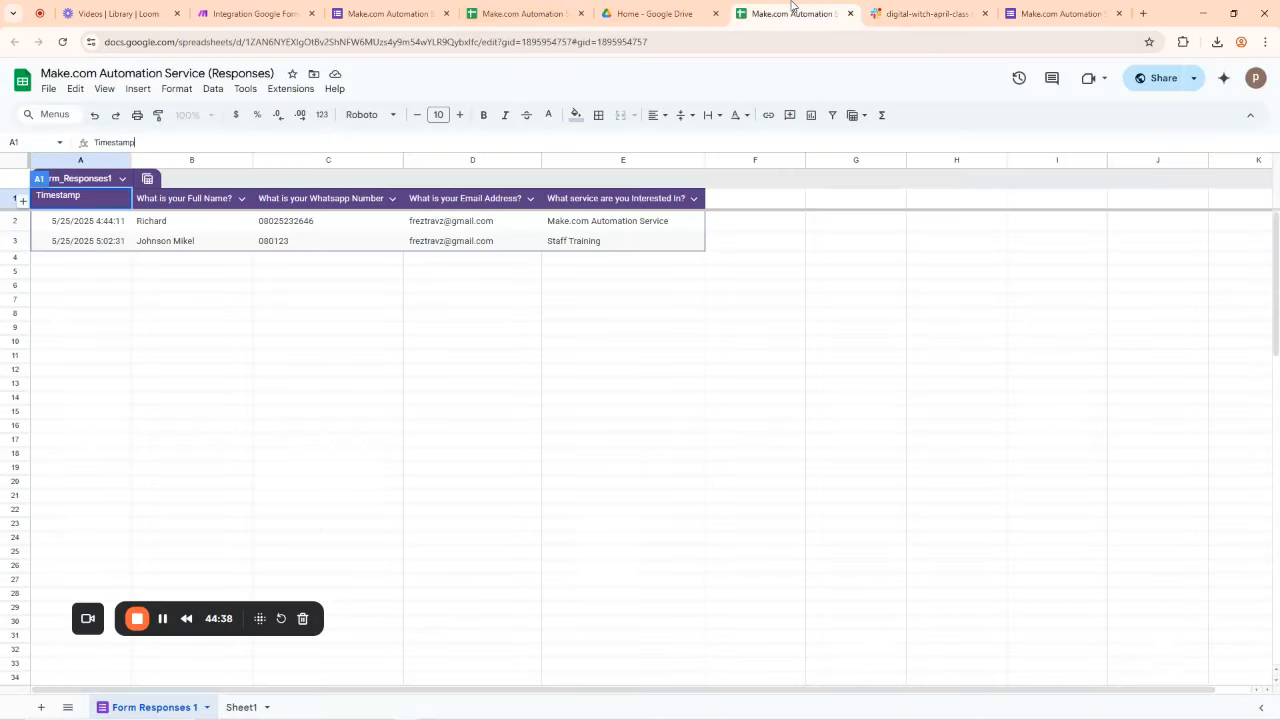
left_click(62, 42)
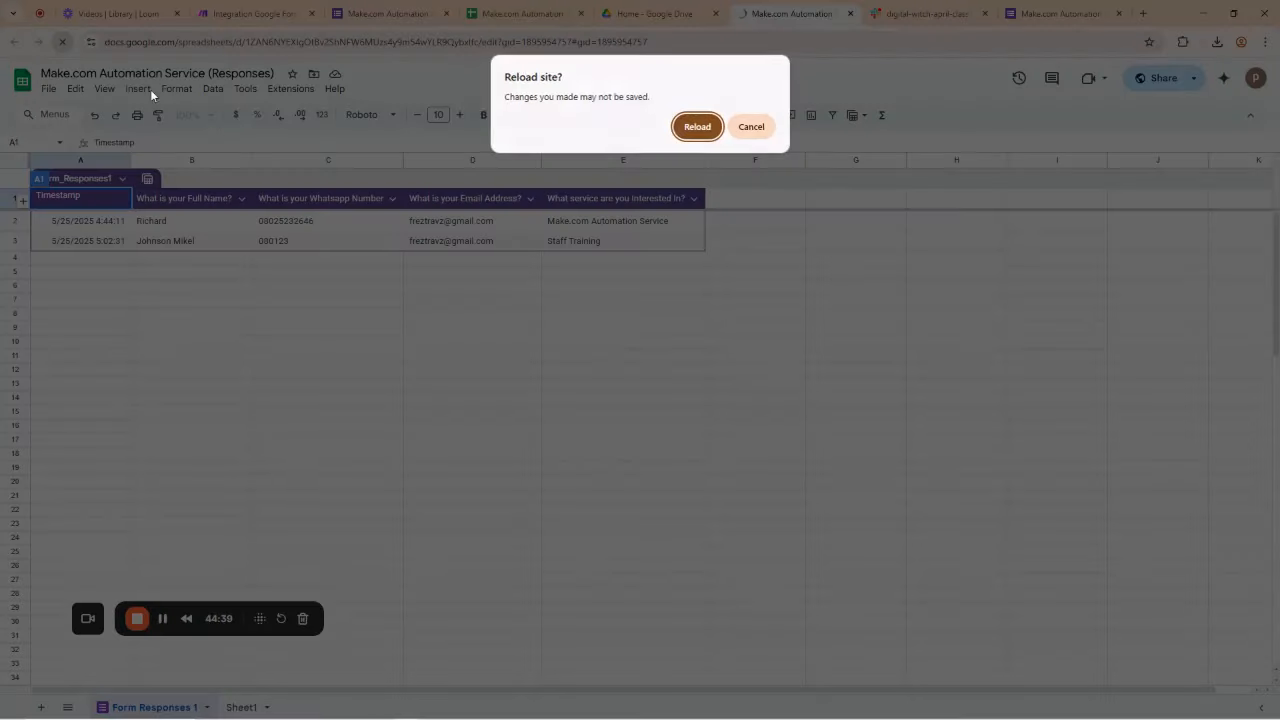
left_click(699, 130)
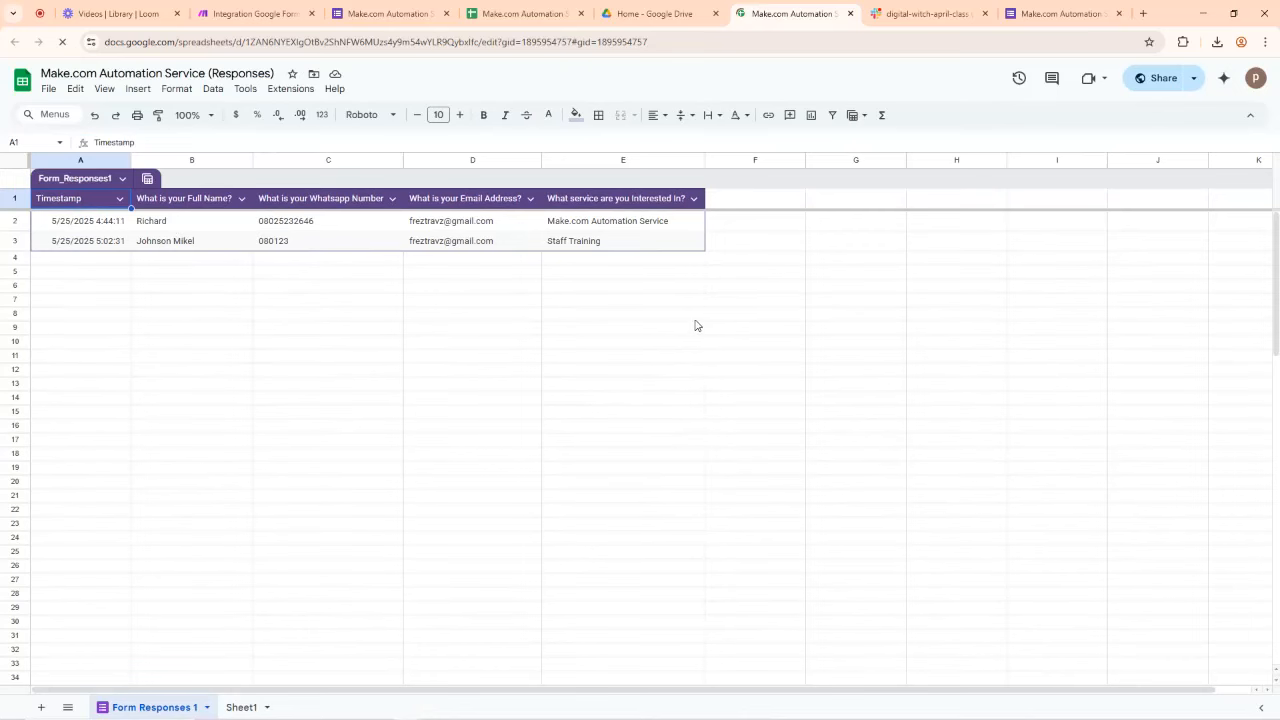
Step: Cycle through the open tabs, ending on the form's summary showing 2 responses
left_click(427, 6)
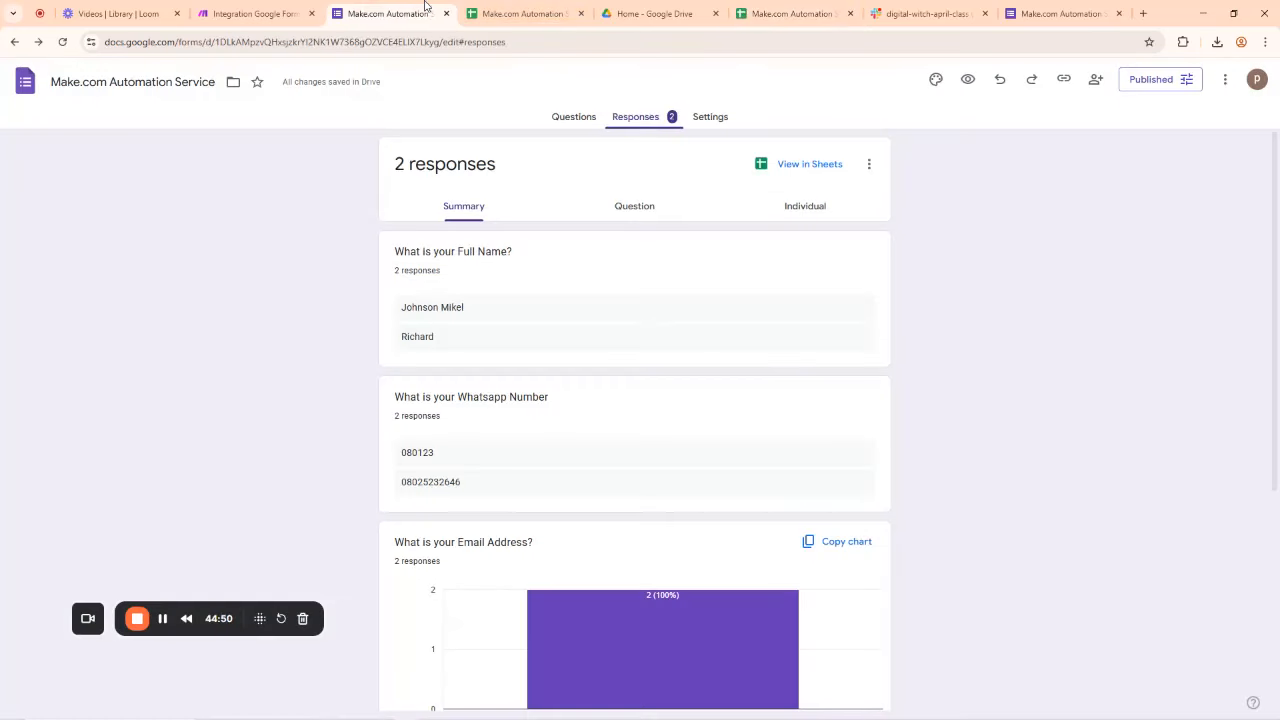
left_click(255, 13)
left_click(376, 13)
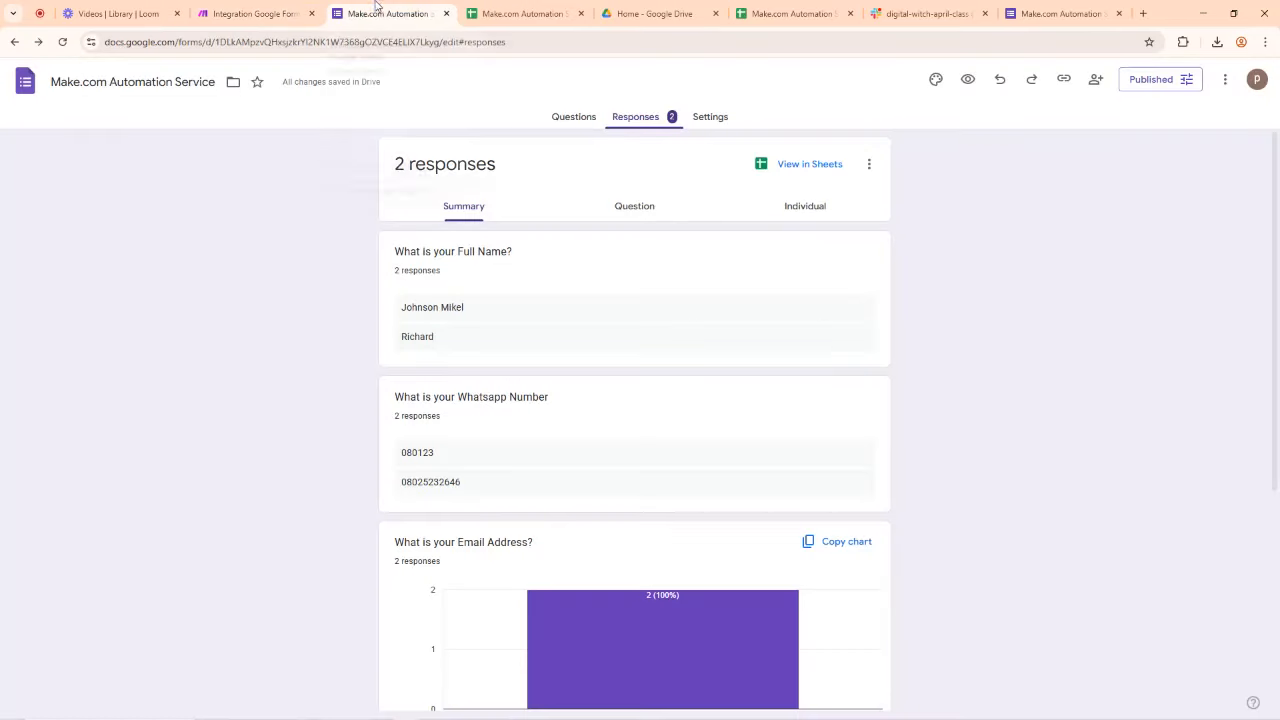
left_click(650, 13)
left_click(775, 10)
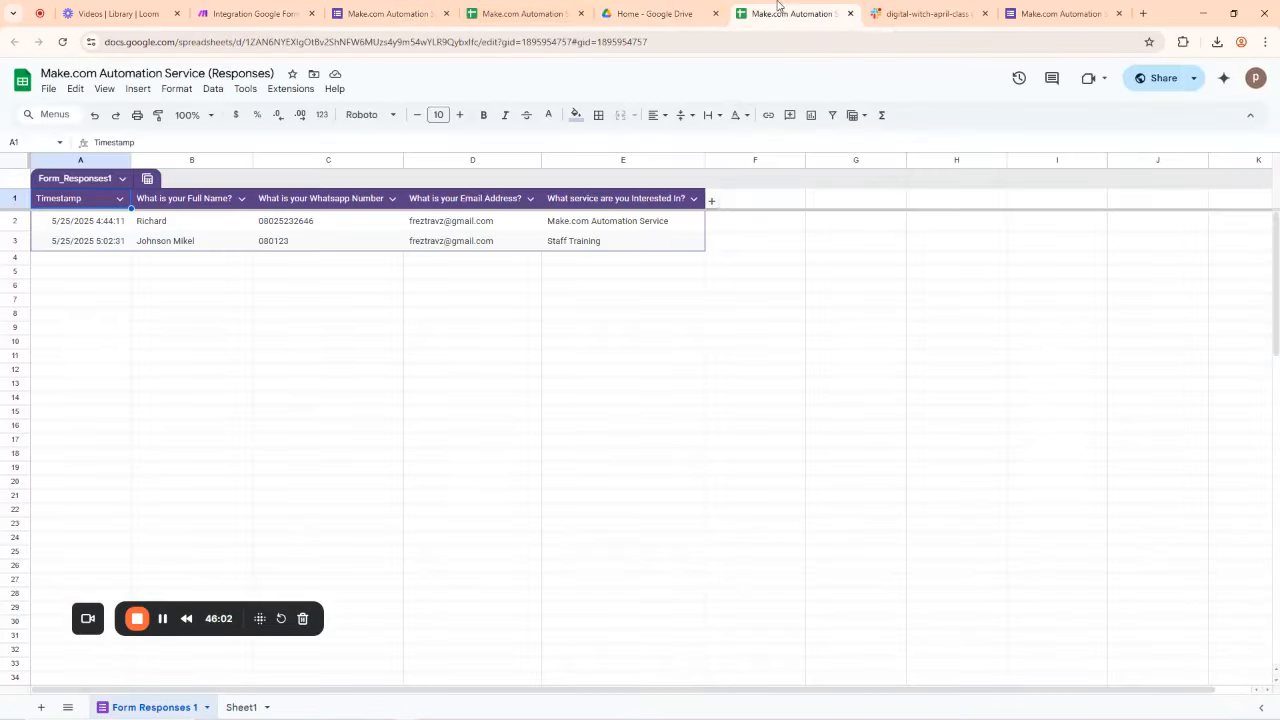
left_click(925, 10)
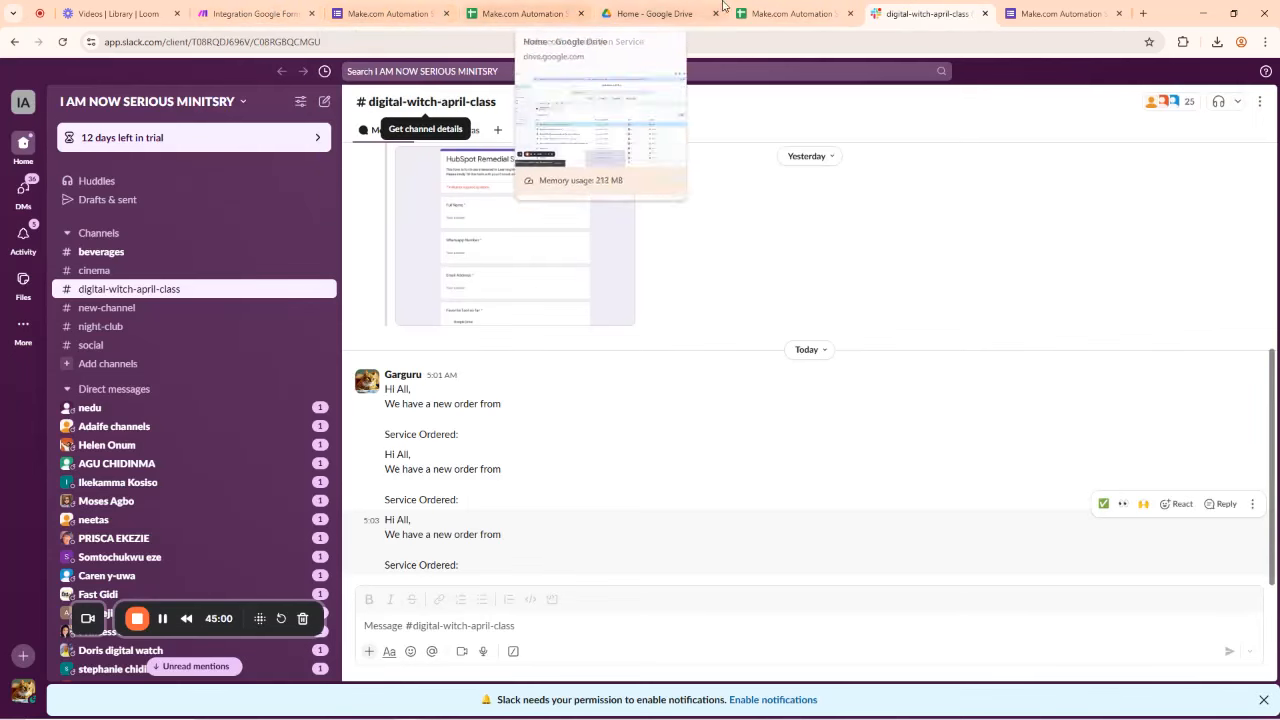
left_click(1060, 13)
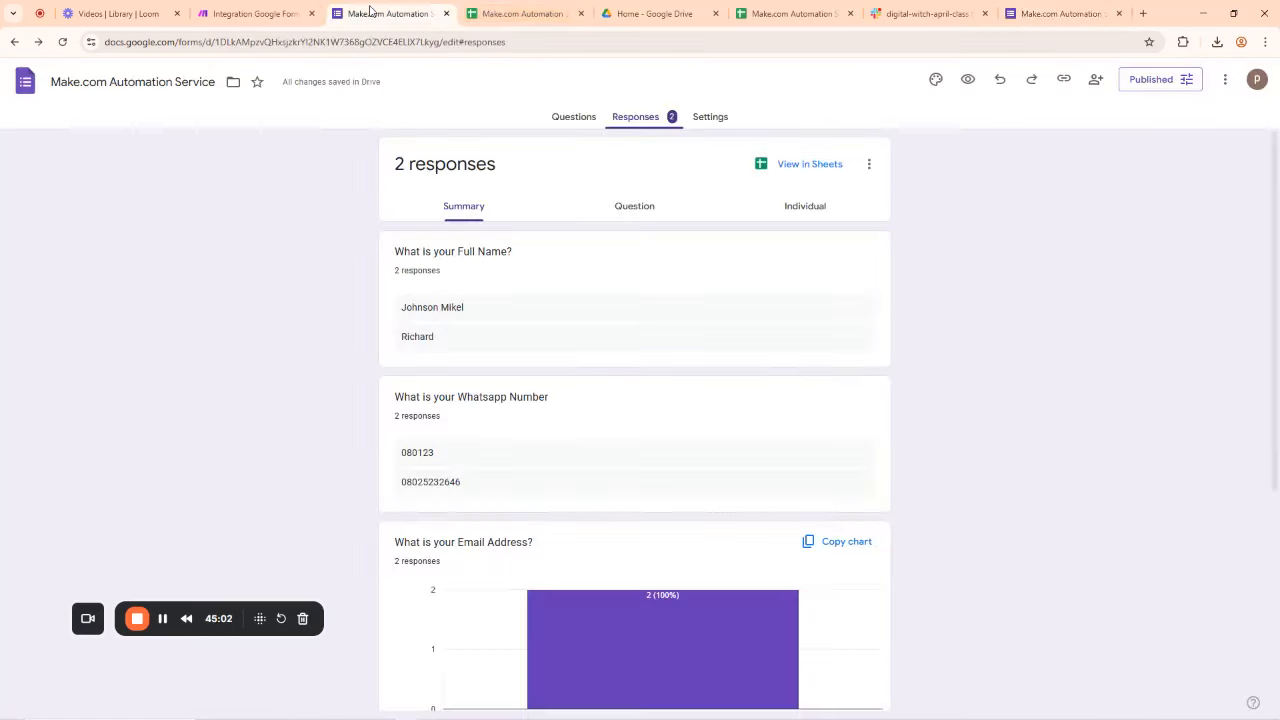